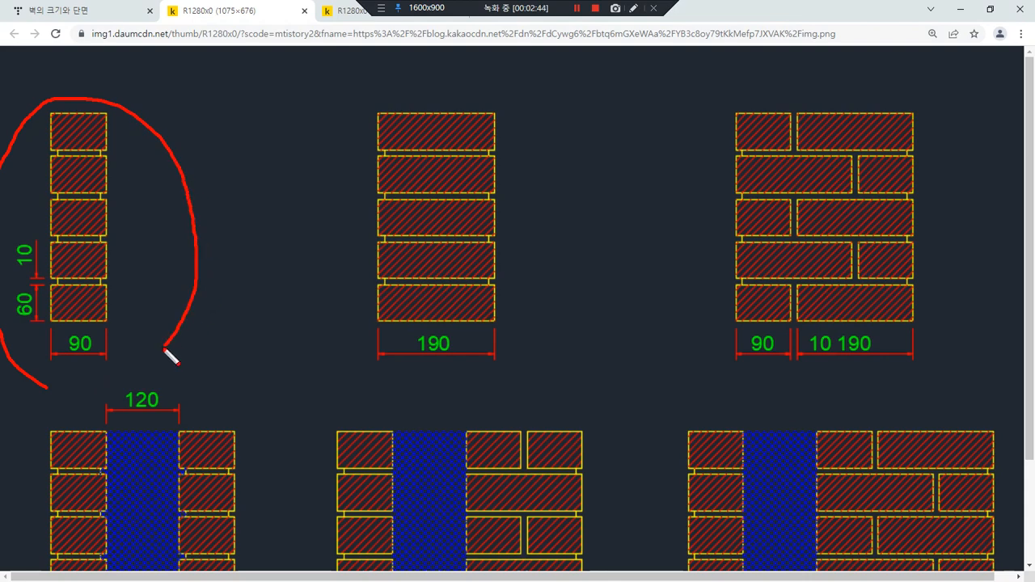
- Switch to the brick article's 벽돌쌓기 section, circle the six cut-brick drawings, and undo the circle
{"action": "left_click", "coordinate": [81, 11]}
{"action": "scroll", "coordinate": [377, 412], "scroll_direction": "down", "scroll_amount": 5}
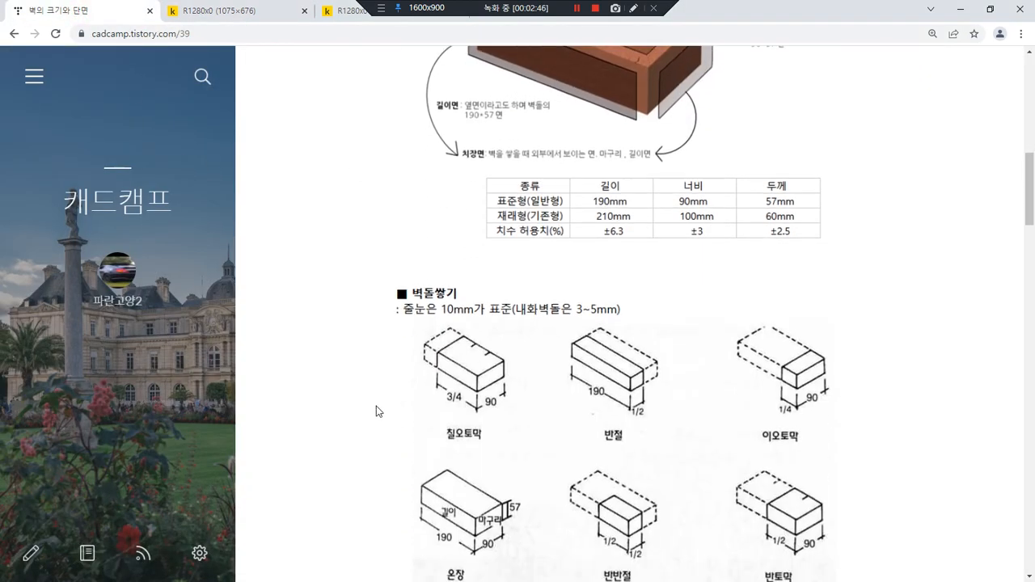
{"action": "mouse_move", "coordinate": [397, 461]}
{"action": "left_mouse_down"}
{"action": "mouse_move", "coordinate": [333, 272]}
{"action": "mouse_move", "coordinate": [730, 157]}
{"action": "mouse_move", "coordinate": [850, 423]}
{"action": "mouse_move", "coordinate": [455, 475]}
{"action": "left_mouse_up"}
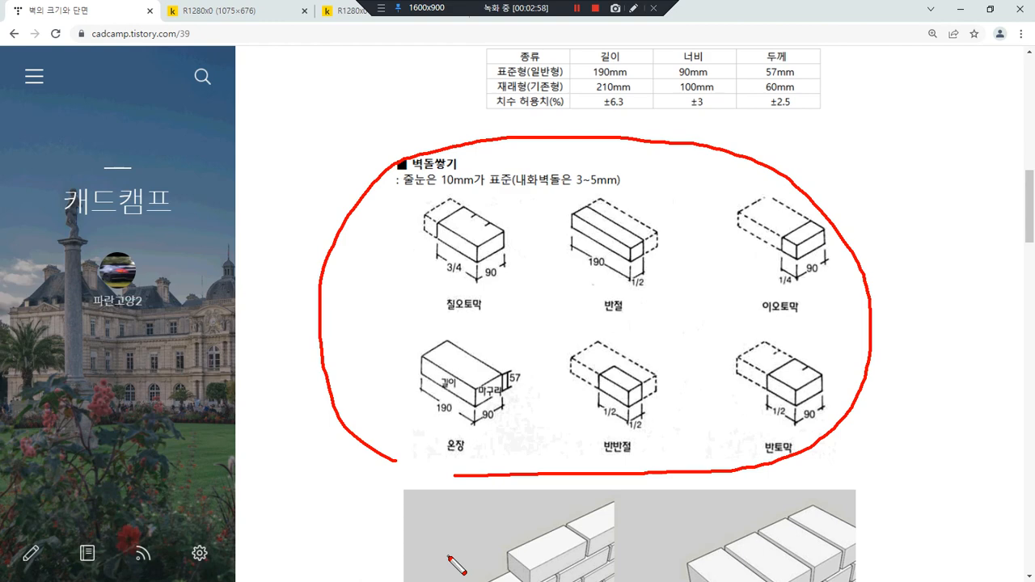
{"action": "key", "text": "ctrl+z"}
- Circle the 칠오토막 label and handwrite 75% beside it with the annotation pen
{"action": "mouse_move", "coordinate": [484, 322]}
{"action": "left_mouse_down"}
{"action": "mouse_move", "coordinate": [415, 319]}
{"action": "mouse_move", "coordinate": [490, 325]}
{"action": "left_mouse_up"}
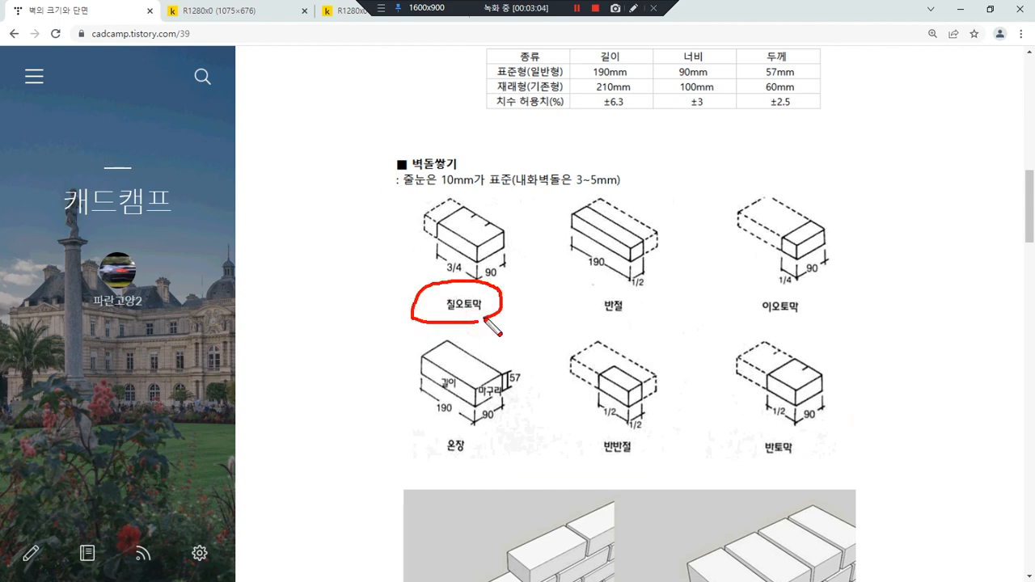
{"action": "mouse_move", "coordinate": [278, 259]}
{"action": "left_mouse_down"}
{"action": "mouse_move", "coordinate": [287, 233]}
{"action": "mouse_move", "coordinate": [301, 289]}
{"action": "left_mouse_up"}
{"action": "mouse_move", "coordinate": [319, 234]}
{"action": "left_mouse_down"}
{"action": "mouse_move", "coordinate": [330, 268]}
{"action": "mouse_move", "coordinate": [310, 283]}
{"action": "mouse_move", "coordinate": [330, 236]}
{"action": "left_mouse_up"}
{"action": "mouse_move", "coordinate": [391, 230]}
{"action": "left_mouse_down"}
{"action": "mouse_move", "coordinate": [357, 283]}
{"action": "mouse_move", "coordinate": [384, 284]}
{"action": "left_mouse_up"}
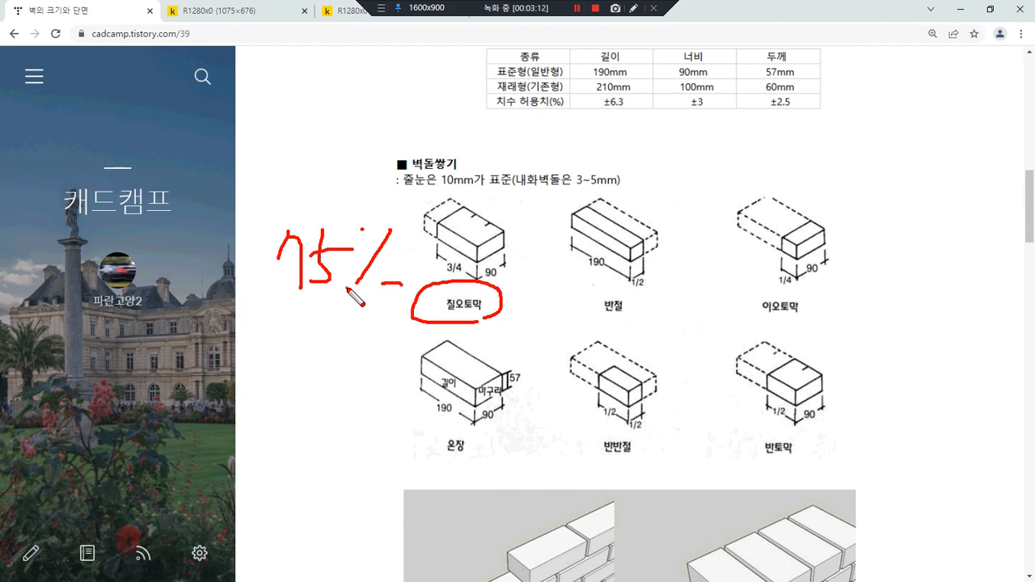
- Circle the 이오토막 brick and handwrite 25 beside it
{"action": "mouse_move", "coordinate": [813, 326]}
{"action": "left_mouse_down"}
{"action": "mouse_move", "coordinate": [762, 261]}
{"action": "mouse_move", "coordinate": [818, 332]}
{"action": "left_mouse_up"}
{"action": "left_click_drag", "start_coordinate": [864, 237], "coordinate": [892, 258]}
{"action": "mouse_move", "coordinate": [904, 207]}
{"action": "left_mouse_down"}
{"action": "mouse_move", "coordinate": [904, 272]}
{"action": "mouse_move", "coordinate": [920, 214]}
{"action": "left_mouse_up"}
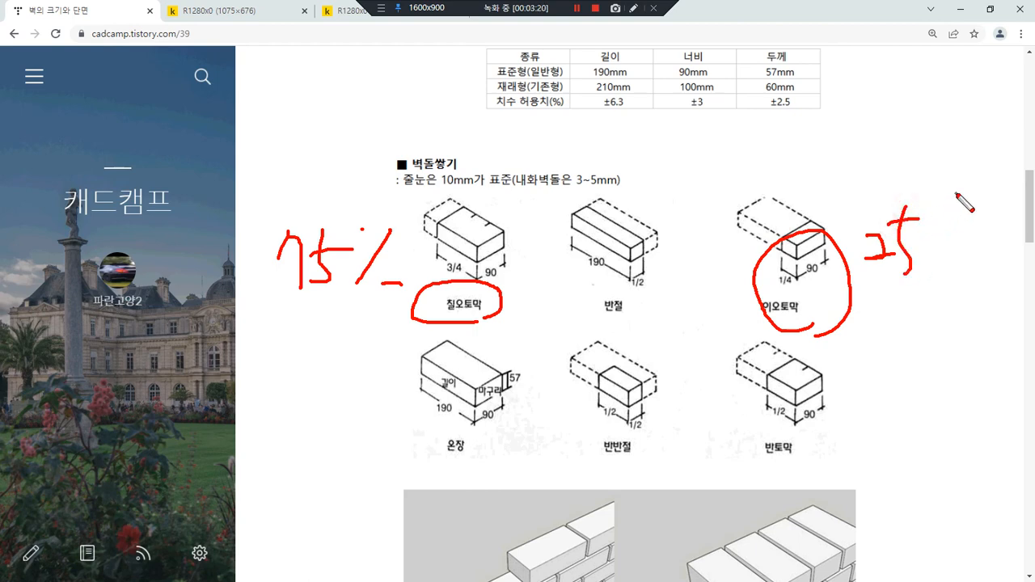
- Circle the 반절, 반반절 and 반토막 bricks one by one, and clear all the annotations
{"action": "mouse_move", "coordinate": [640, 340]}
{"action": "left_mouse_down"}
{"action": "mouse_move", "coordinate": [574, 243]}
{"action": "mouse_move", "coordinate": [701, 284]}
{"action": "mouse_move", "coordinate": [652, 339]}
{"action": "mouse_move", "coordinate": [641, 328]}
{"action": "left_mouse_up"}
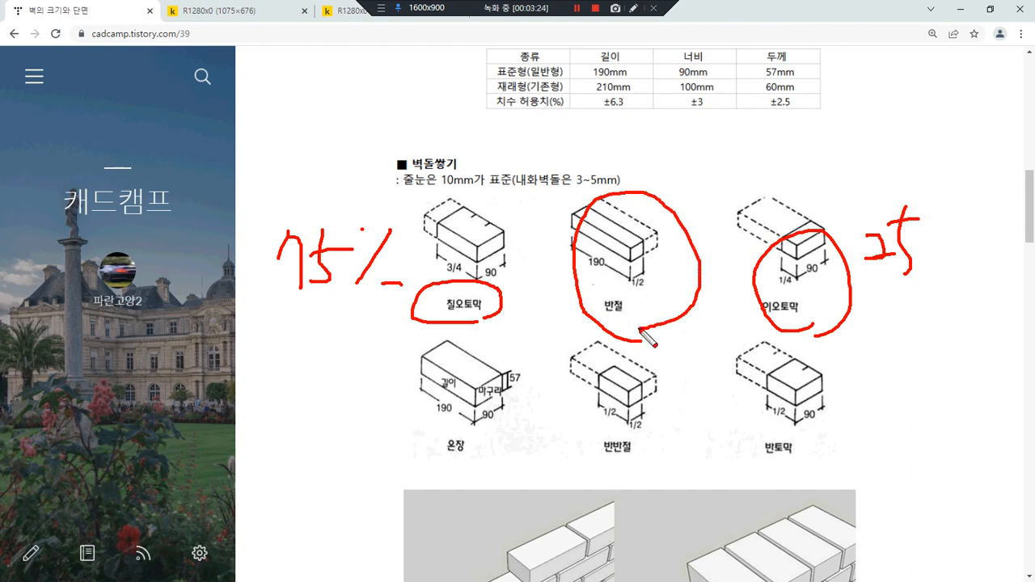
{"action": "mouse_move", "coordinate": [623, 495]}
{"action": "left_mouse_down"}
{"action": "mouse_move", "coordinate": [584, 340]}
{"action": "mouse_move", "coordinate": [641, 477]}
{"action": "left_mouse_up"}
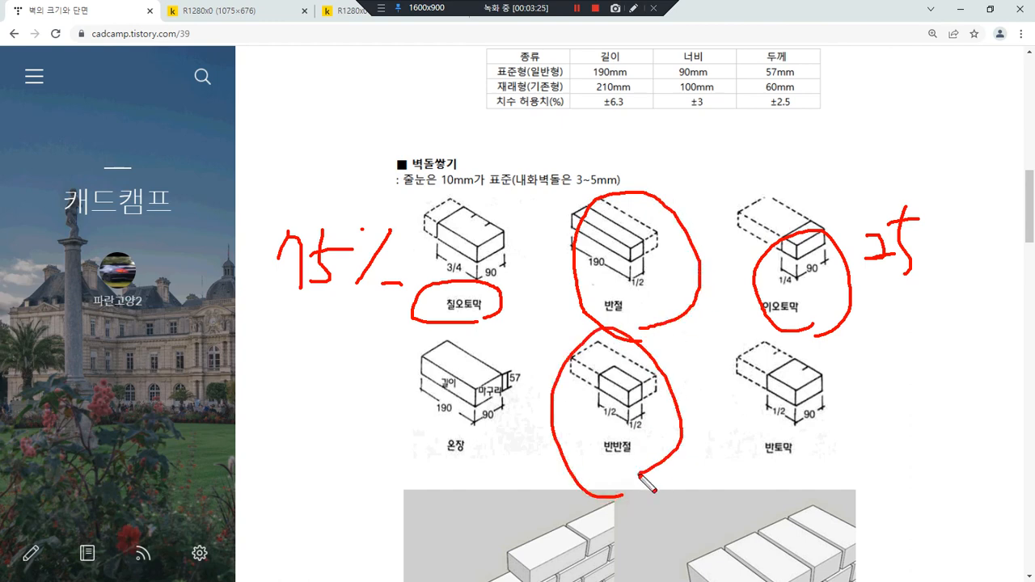
{"action": "mouse_move", "coordinate": [836, 480]}
{"action": "left_mouse_down"}
{"action": "mouse_move", "coordinate": [732, 421]}
{"action": "mouse_move", "coordinate": [859, 450]}
{"action": "mouse_move", "coordinate": [802, 466]}
{"action": "left_mouse_up"}
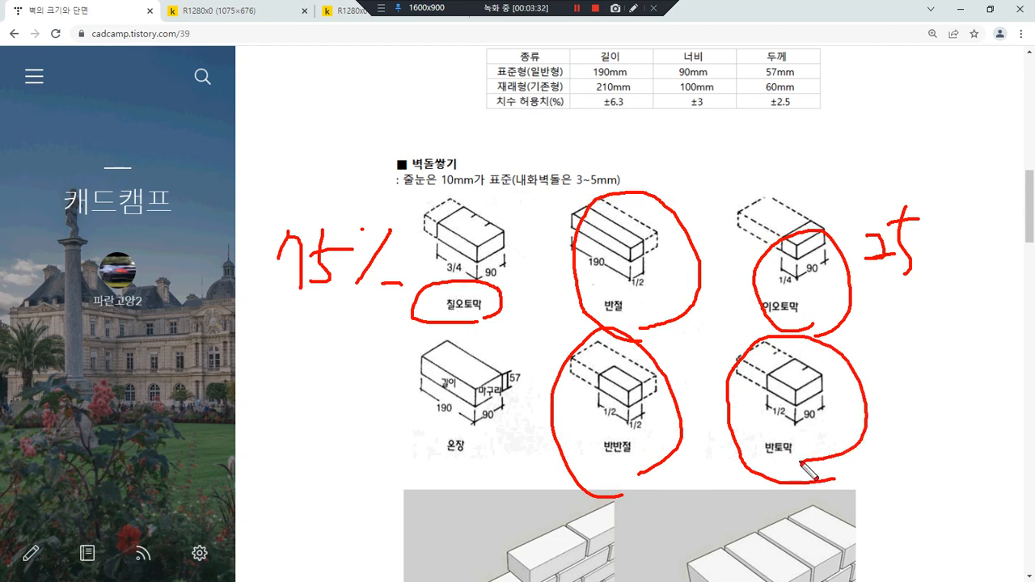
{"action": "key", "text": "Delete"}
- Draw curves linking 칠오토막, 이오토막 and 반토막, and another linking 반절 with 반반절, and clear them
{"action": "mouse_move", "coordinate": [465, 204]}
{"action": "left_mouse_down"}
{"action": "mouse_move", "coordinate": [540, 123]}
{"action": "mouse_move", "coordinate": [608, 113]}
{"action": "left_mouse_up"}
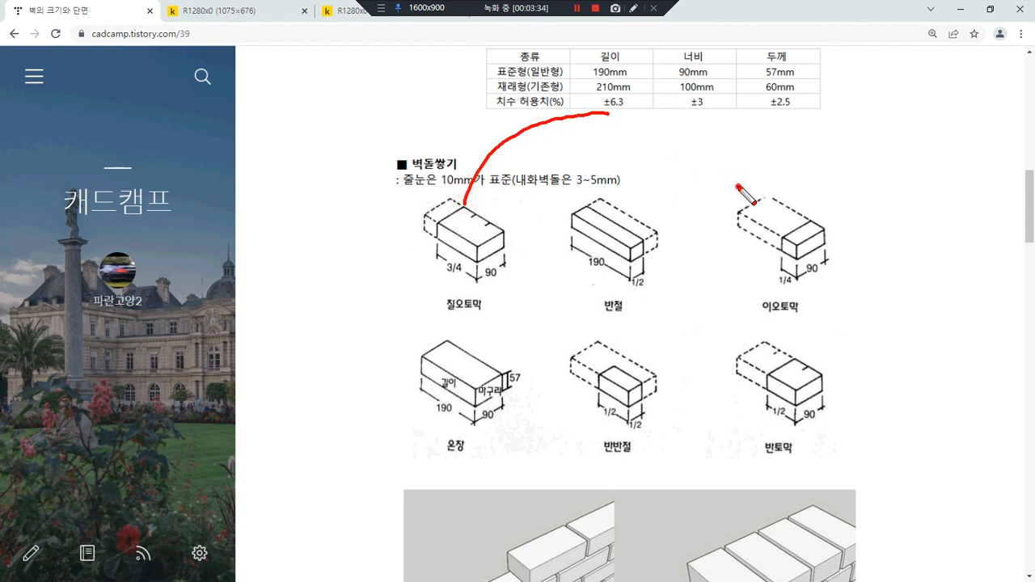
{"action": "left_click_drag", "start_coordinate": [738, 186], "coordinate": [612, 126]}
{"action": "mouse_move", "coordinate": [832, 378]}
{"action": "left_mouse_down"}
{"action": "mouse_move", "coordinate": [870, 271]}
{"action": "mouse_move", "coordinate": [657, 142]}
{"action": "left_mouse_up"}
{"action": "mouse_move", "coordinate": [657, 251]}
{"action": "left_mouse_down"}
{"action": "mouse_move", "coordinate": [676, 285]}
{"action": "mouse_move", "coordinate": [645, 370]}
{"action": "left_mouse_up"}
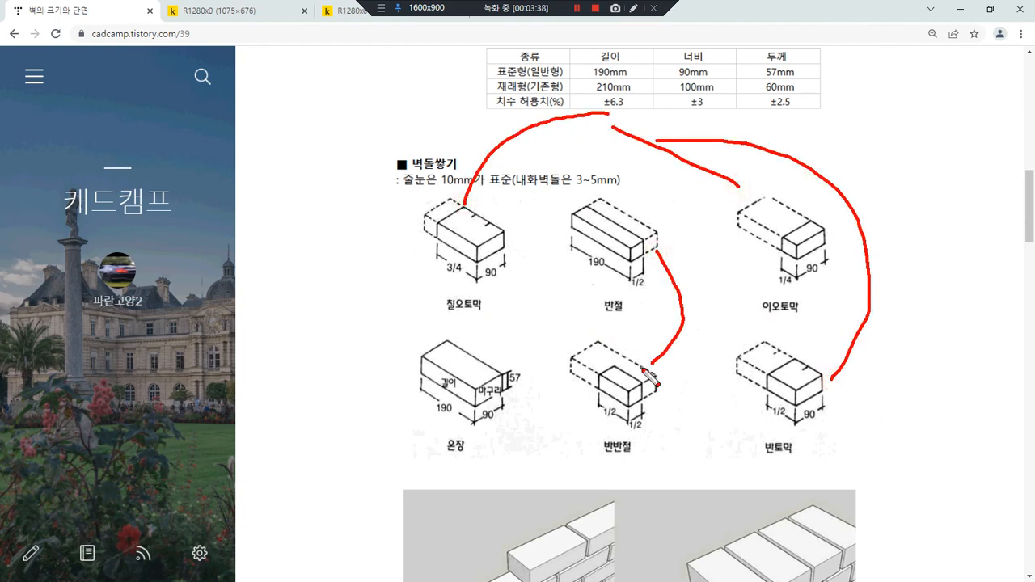
{"action": "key", "text": "Delete"}
- Circle the 길이쌓기 and 마구리쌓기 captions under the two bricklaying pictures
{"action": "scroll", "coordinate": [639, 389], "scroll_direction": "down", "scroll_amount": 3}
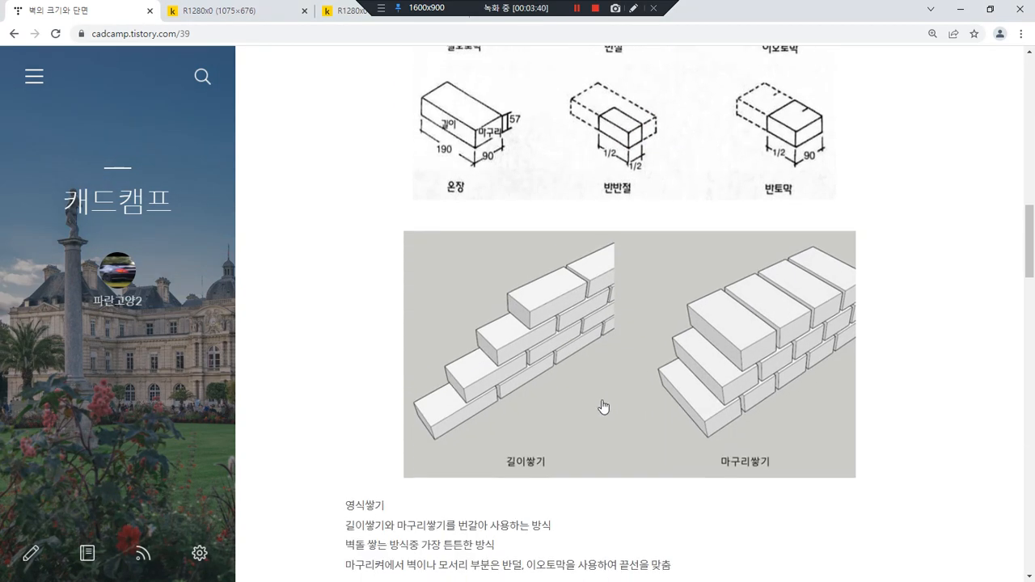
{"action": "mouse_move", "coordinate": [539, 484]}
{"action": "left_mouse_down"}
{"action": "mouse_move", "coordinate": [566, 445]}
{"action": "mouse_move", "coordinate": [551, 486]}
{"action": "left_mouse_up"}
{"action": "mouse_move", "coordinate": [805, 490]}
{"action": "left_mouse_down"}
{"action": "mouse_move", "coordinate": [707, 491]}
{"action": "mouse_move", "coordinate": [806, 488]}
{"action": "left_mouse_up"}
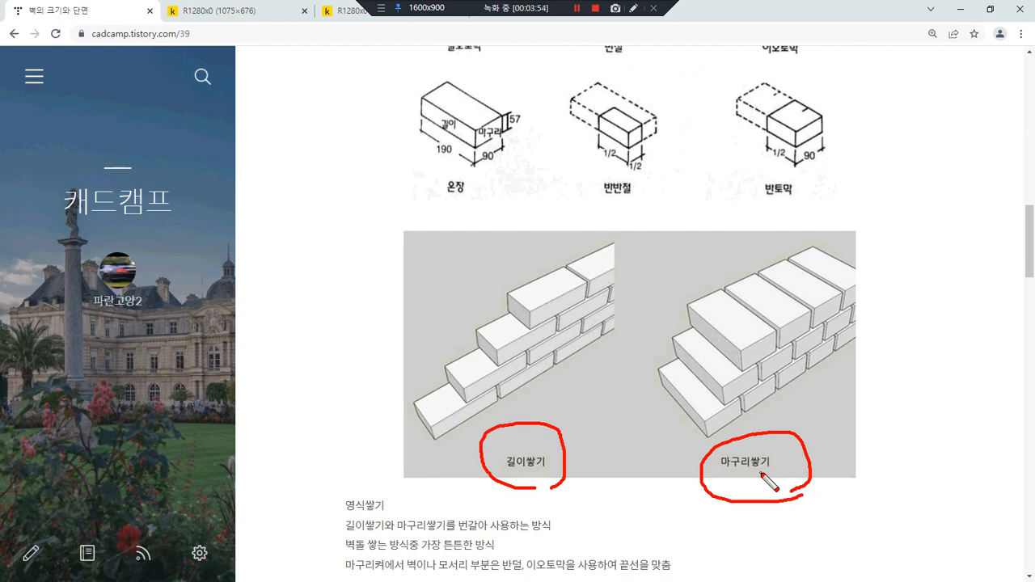
- Open the wall section drawing, circle the 90 mm wide brick wall and handwrite 0.5B beside it
{"action": "left_click", "coordinate": [340, 13]}
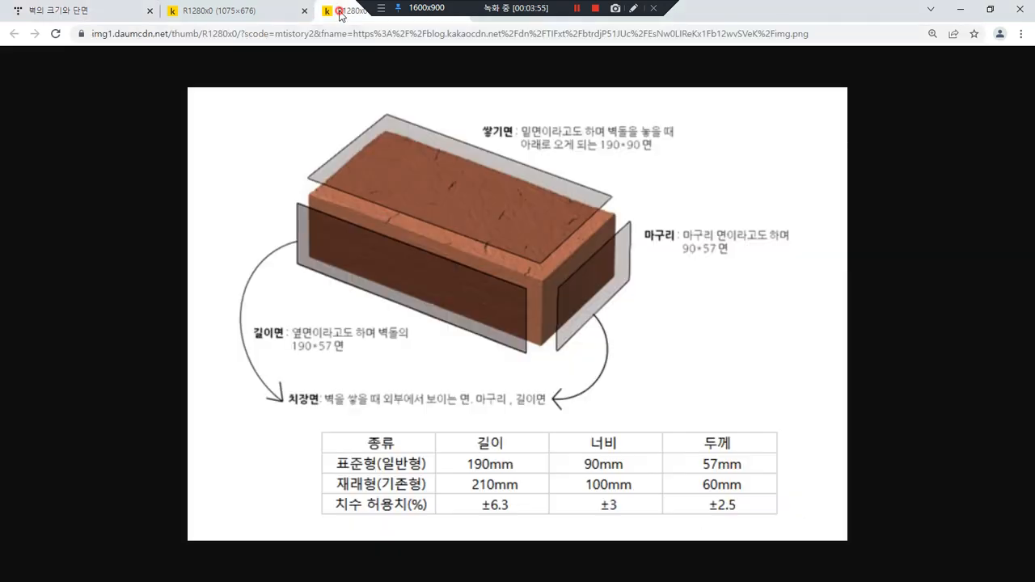
{"action": "left_click", "coordinate": [243, 10]}
{"action": "mouse_move", "coordinate": [120, 411]}
{"action": "left_mouse_down"}
{"action": "mouse_move", "coordinate": [61, 403]}
{"action": "mouse_move", "coordinate": [23, 104]}
{"action": "mouse_move", "coordinate": [162, 167]}
{"action": "mouse_move", "coordinate": [167, 312]}
{"action": "mouse_move", "coordinate": [122, 361]}
{"action": "left_mouse_up"}
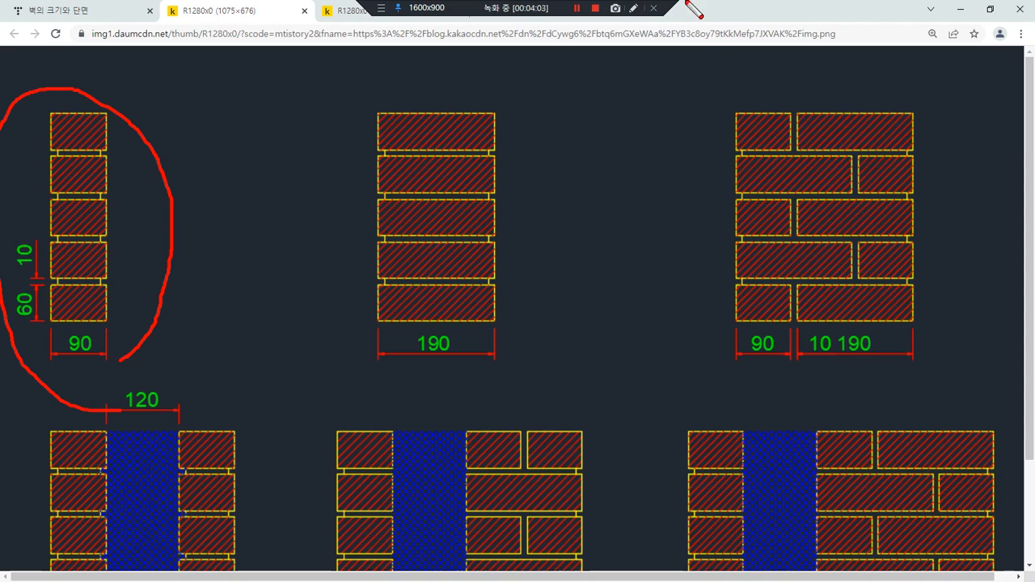
{"action": "mouse_move", "coordinate": [157, 102]}
{"action": "left_mouse_down"}
{"action": "mouse_move", "coordinate": [144, 97]}
{"action": "mouse_move", "coordinate": [192, 97]}
{"action": "mouse_move", "coordinate": [187, 112]}
{"action": "mouse_move", "coordinate": [212, 110]}
{"action": "mouse_move", "coordinate": [235, 90]}
{"action": "mouse_move", "coordinate": [220, 106]}
{"action": "left_mouse_up"}
{"action": "left_click", "coordinate": [177, 110]}
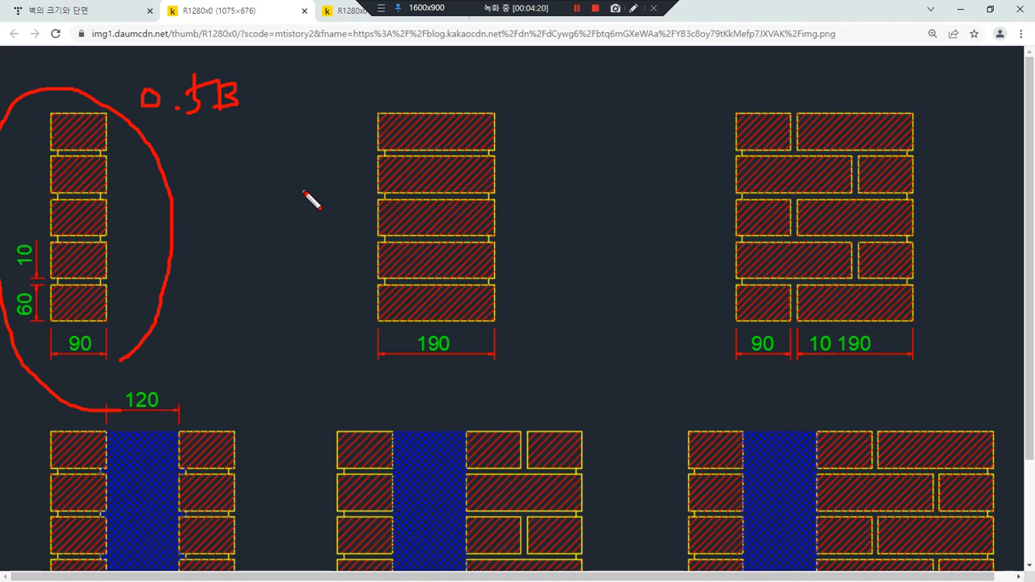
- Circle the 190 mm wide brick wall and handwrite 1.0B beside it
{"action": "mouse_move", "coordinate": [407, 385]}
{"action": "left_mouse_down"}
{"action": "mouse_move", "coordinate": [370, 363]}
{"action": "mouse_move", "coordinate": [423, 116]}
{"action": "mouse_move", "coordinate": [523, 335]}
{"action": "mouse_move", "coordinate": [437, 375]}
{"action": "left_mouse_up"}
{"action": "left_click", "coordinate": [531, 112]}
{"action": "mouse_move", "coordinate": [523, 89]}
{"action": "left_mouse_down"}
{"action": "mouse_move", "coordinate": [523, 113]}
{"action": "mouse_move", "coordinate": [555, 115]}
{"action": "mouse_move", "coordinate": [558, 91]}
{"action": "mouse_move", "coordinate": [581, 112]}
{"action": "mouse_move", "coordinate": [593, 97]}
{"action": "mouse_move", "coordinate": [578, 118]}
{"action": "left_mouse_up"}
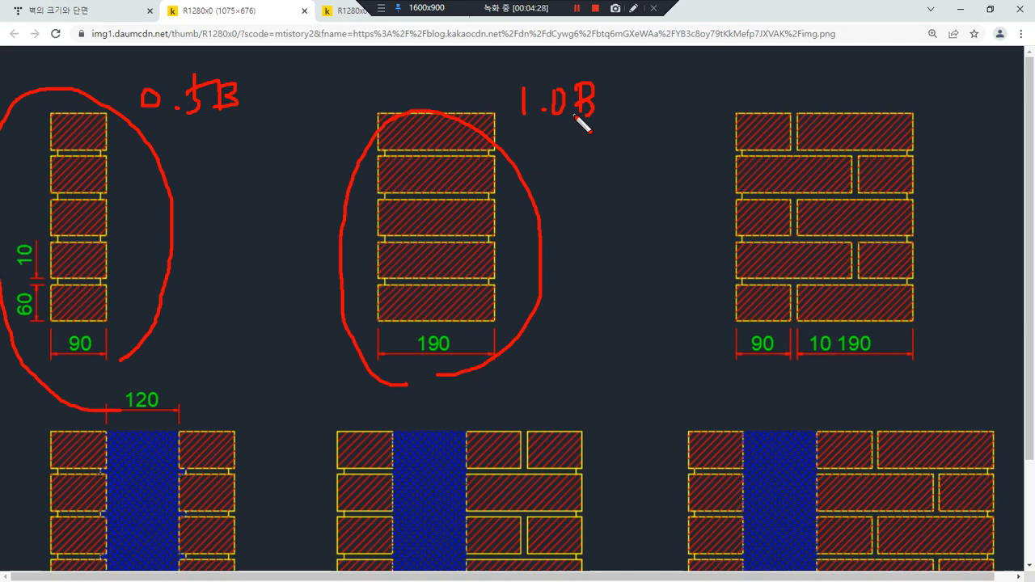
- Circle the base of the 90 + 10 + 190 wall, handwrite 1.5B above it, and clear the annotations
{"action": "mouse_move", "coordinate": [770, 391]}
{"action": "left_mouse_down"}
{"action": "mouse_move", "coordinate": [704, 296]}
{"action": "mouse_move", "coordinate": [880, 249]}
{"action": "mouse_move", "coordinate": [938, 370]}
{"action": "mouse_move", "coordinate": [804, 388]}
{"action": "mouse_move", "coordinate": [791, 374]}
{"action": "left_mouse_up"}
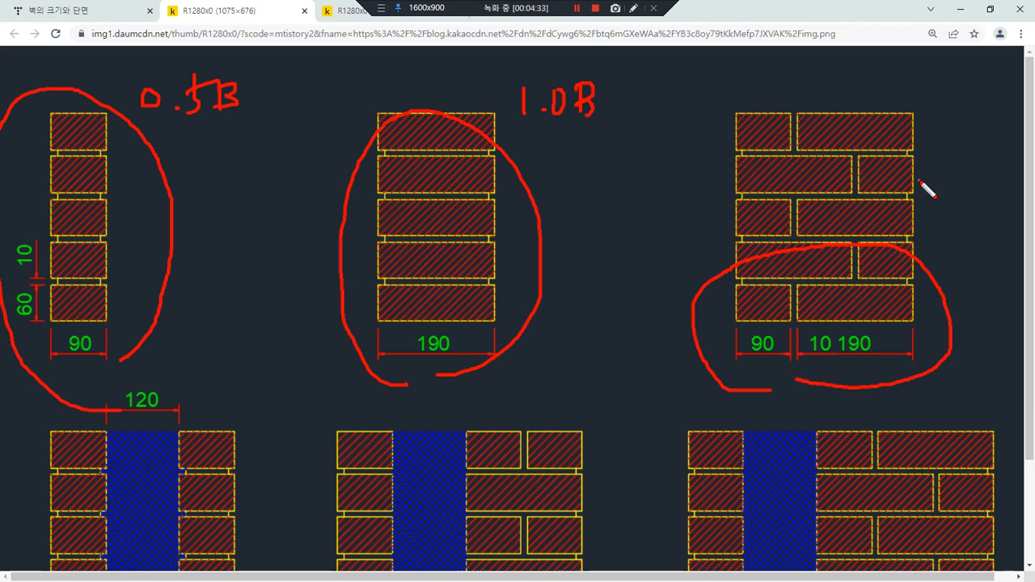
{"action": "mouse_move", "coordinate": [782, 64]}
{"action": "left_mouse_down"}
{"action": "mouse_move", "coordinate": [780, 86]}
{"action": "mouse_move", "coordinate": [817, 84]}
{"action": "mouse_move", "coordinate": [811, 95]}
{"action": "mouse_move", "coordinate": [824, 62]}
{"action": "mouse_move", "coordinate": [835, 89]}
{"action": "mouse_move", "coordinate": [845, 78]}
{"action": "mouse_move", "coordinate": [856, 99]}
{"action": "mouse_move", "coordinate": [833, 92]}
{"action": "left_mouse_up"}
{"action": "left_click", "coordinate": [793, 87]}
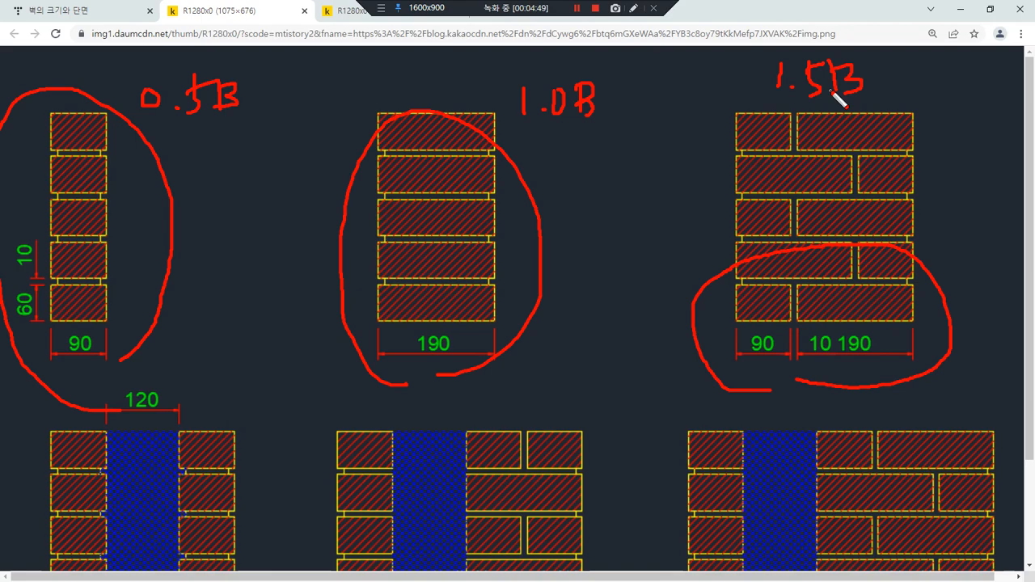
{"action": "key", "text": "Escape"}
- Mark both brick leaves of the first cavity wall with arrows and circle its 120 mm gap
{"action": "scroll", "coordinate": [482, 149], "scroll_direction": "down", "scroll_amount": 3}
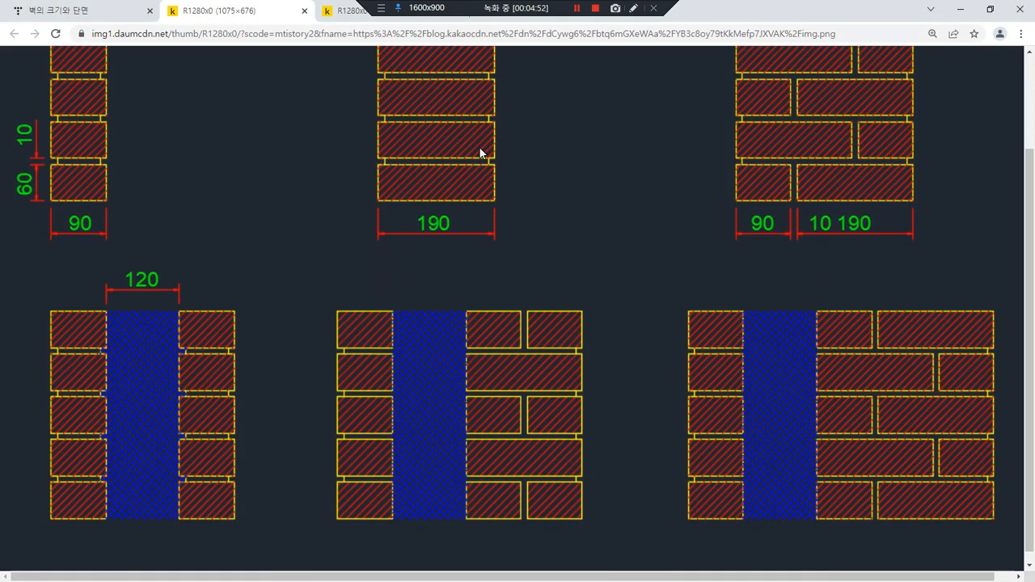
{"action": "key", "text": "ctrl+shift+d"}
{"action": "mouse_move", "coordinate": [235, 250]}
{"action": "left_mouse_down"}
{"action": "mouse_move", "coordinate": [227, 283]}
{"action": "mouse_move", "coordinate": [213, 268]}
{"action": "mouse_move", "coordinate": [235, 276]}
{"action": "left_mouse_up"}
{"action": "mouse_move", "coordinate": [95, 257]}
{"action": "left_mouse_down"}
{"action": "mouse_move", "coordinate": [76, 287]}
{"action": "mouse_move", "coordinate": [103, 293]}
{"action": "left_mouse_up"}
{"action": "mouse_move", "coordinate": [167, 350]}
{"action": "left_mouse_down"}
{"action": "mouse_move", "coordinate": [116, 294]}
{"action": "mouse_move", "coordinate": [172, 272]}
{"action": "mouse_move", "coordinate": [150, 349]}
{"action": "left_mouse_up"}
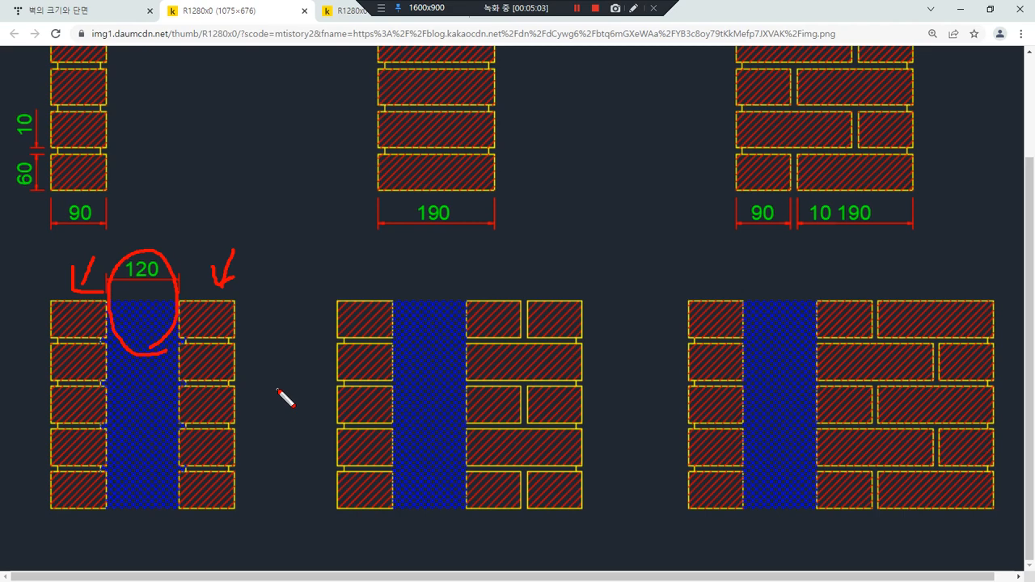
- Handwrite 1.0B above the first cavity wall, whose two leaves are single bricks
{"action": "left_click_drag", "start_coordinate": [181, 207], "coordinate": [184, 239]}
{"action": "left_click", "coordinate": [202, 235]}
{"action": "mouse_move", "coordinate": [222, 209]}
{"action": "left_mouse_down"}
{"action": "mouse_move", "coordinate": [248, 227]}
{"action": "mouse_move", "coordinate": [267, 217]}
{"action": "mouse_move", "coordinate": [248, 226]}
{"action": "left_mouse_up"}
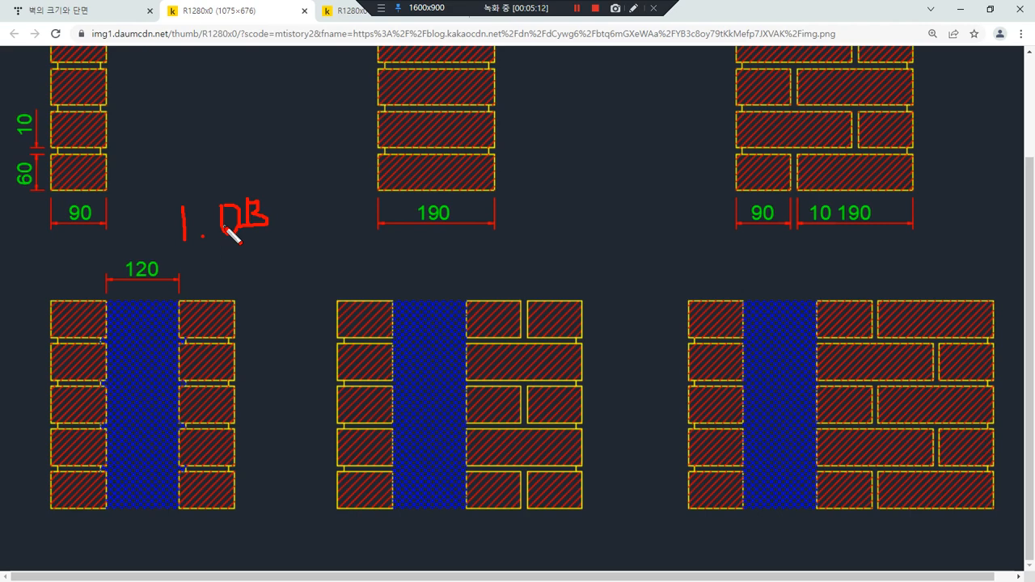
- Circle a brick in each leaf of the middle cavity wall and handwrite 1.0B above it
{"action": "mouse_move", "coordinate": [389, 348]}
{"action": "left_mouse_down"}
{"action": "mouse_move", "coordinate": [348, 346]}
{"action": "mouse_move", "coordinate": [388, 348]}
{"action": "left_mouse_up"}
{"action": "mouse_move", "coordinate": [557, 364]}
{"action": "left_mouse_down"}
{"action": "mouse_move", "coordinate": [497, 339]}
{"action": "mouse_move", "coordinate": [555, 380]}
{"action": "mouse_move", "coordinate": [526, 377]}
{"action": "left_mouse_up"}
{"action": "mouse_move", "coordinate": [403, 252]}
{"action": "left_mouse_down"}
{"action": "mouse_move", "coordinate": [397, 283]}
{"action": "mouse_move", "coordinate": [433, 263]}
{"action": "mouse_move", "coordinate": [466, 268]}
{"action": "mouse_move", "coordinate": [463, 285]}
{"action": "left_mouse_up"}
{"action": "left_click", "coordinate": [407, 278]}
- Circle both leaves of the widest cavity wall, handwrite 2.0B above it, and clear the annotations
{"action": "mouse_move", "coordinate": [743, 360]}
{"action": "left_mouse_down"}
{"action": "mouse_move", "coordinate": [735, 298]}
{"action": "mouse_move", "coordinate": [749, 356]}
{"action": "left_mouse_up"}
{"action": "mouse_move", "coordinate": [963, 371]}
{"action": "left_mouse_down"}
{"action": "mouse_move", "coordinate": [880, 379]}
{"action": "mouse_move", "coordinate": [931, 368]}
{"action": "left_mouse_up"}
{"action": "mouse_move", "coordinate": [706, 260]}
{"action": "left_mouse_down"}
{"action": "mouse_move", "coordinate": [786, 273]}
{"action": "mouse_move", "coordinate": [807, 264]}
{"action": "mouse_move", "coordinate": [793, 274]}
{"action": "left_mouse_up"}
{"action": "left_click", "coordinate": [762, 272]}
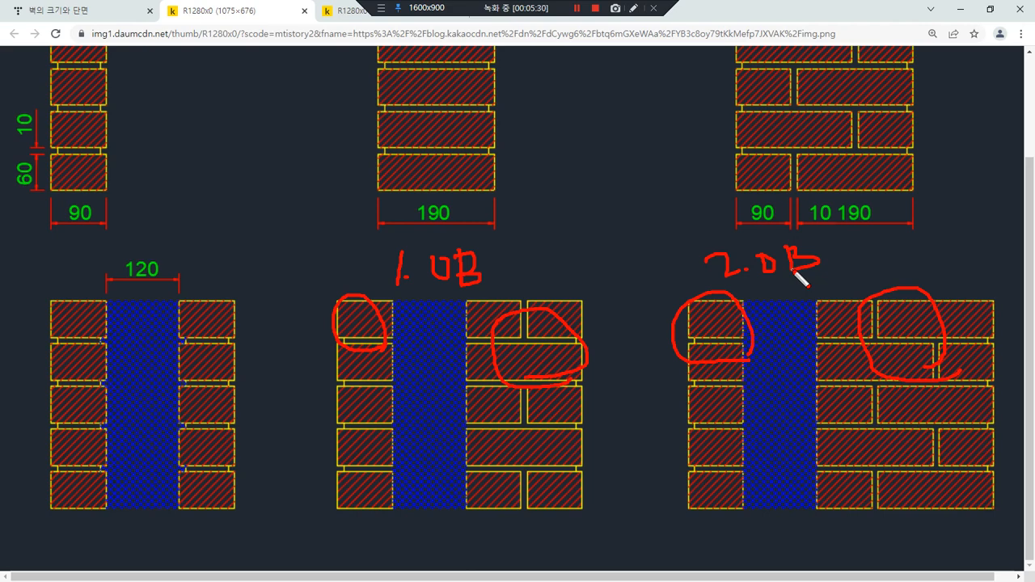
{"action": "key", "text": "Escape"}
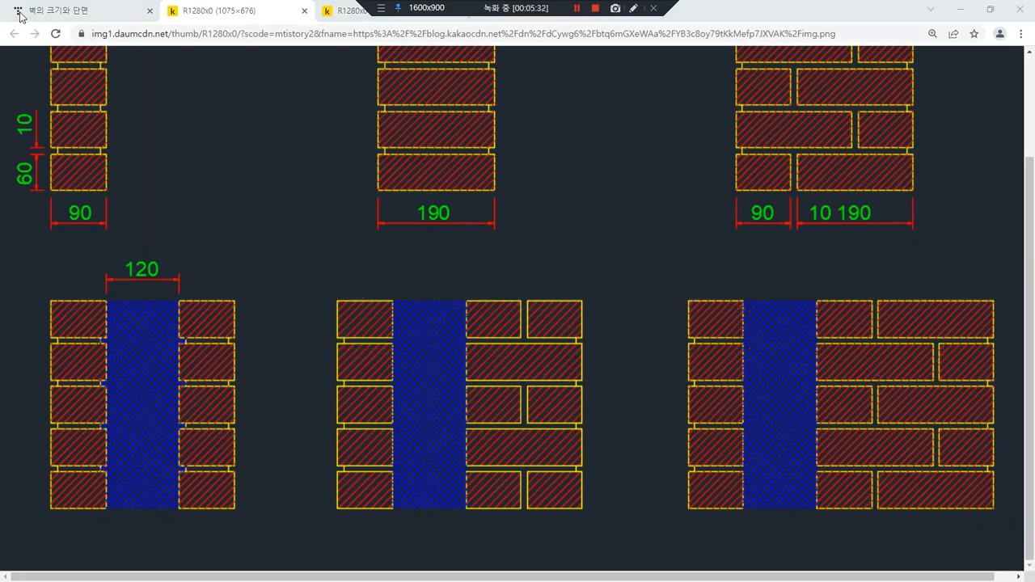
- Return to the article and underline key phrases of the 영식쌓기 description, marking the corner bricks in its picture
{"action": "left_click", "coordinate": [27, 13]}
{"action": "scroll", "coordinate": [388, 302], "scroll_direction": "down", "scroll_amount": 5}
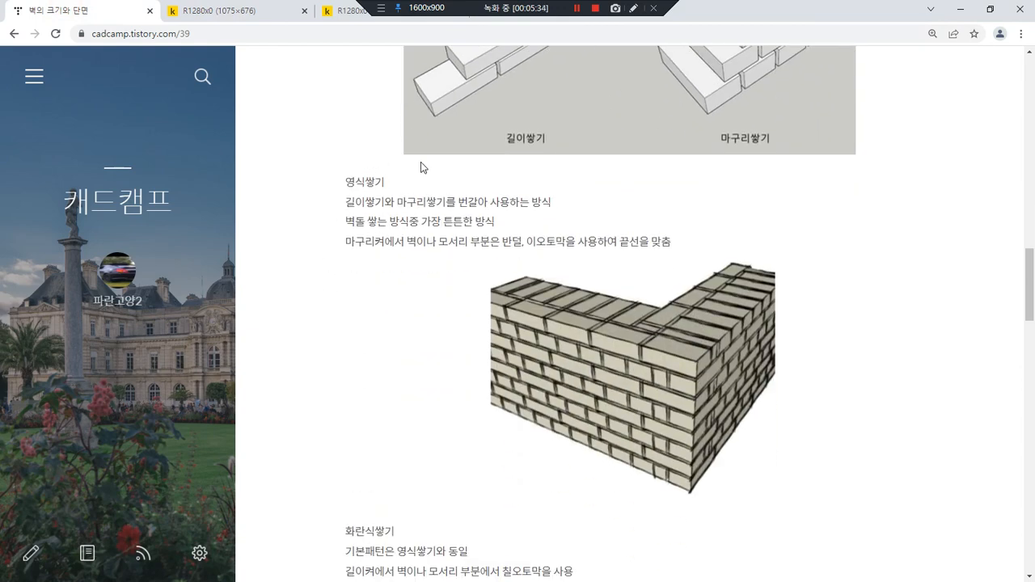
{"action": "key", "text": "ctrl+alt+d"}
{"action": "mouse_move", "coordinate": [349, 198]}
{"action": "left_mouse_down"}
{"action": "mouse_move", "coordinate": [390, 196]}
{"action": "mouse_move", "coordinate": [356, 198]}
{"action": "left_mouse_up"}
{"action": "left_click_drag", "start_coordinate": [356, 209], "coordinate": [549, 209]}
{"action": "left_click_drag", "start_coordinate": [386, 232], "coordinate": [530, 233]}
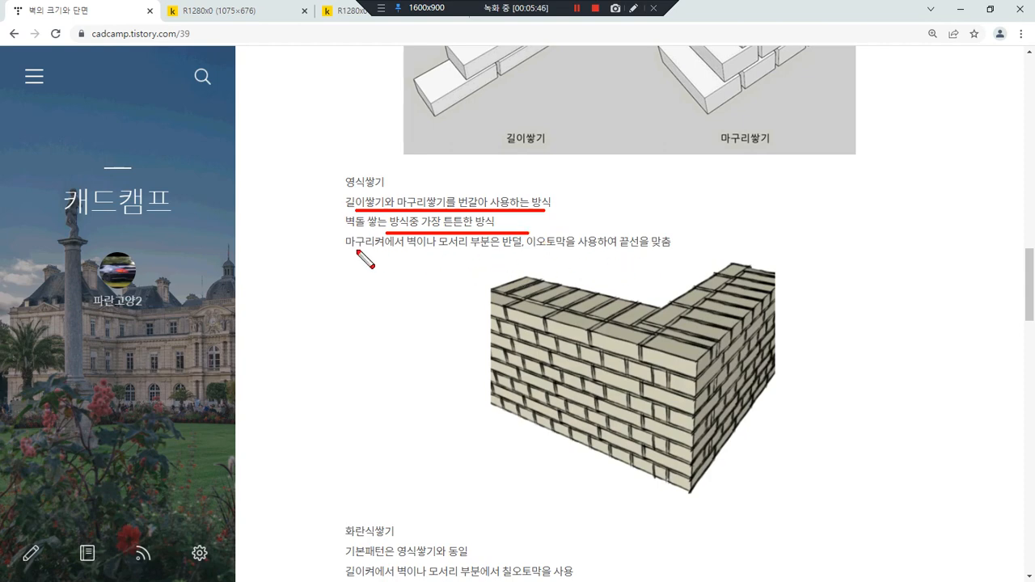
{"action": "mouse_move", "coordinate": [670, 323]}
{"action": "left_mouse_down"}
{"action": "mouse_move", "coordinate": [656, 418]}
{"action": "mouse_move", "coordinate": [702, 441]}
{"action": "mouse_move", "coordinate": [711, 374]}
{"action": "mouse_move", "coordinate": [701, 333]}
{"action": "left_mouse_up"}
{"action": "left_click_drag", "start_coordinate": [494, 249], "coordinate": [579, 250]}
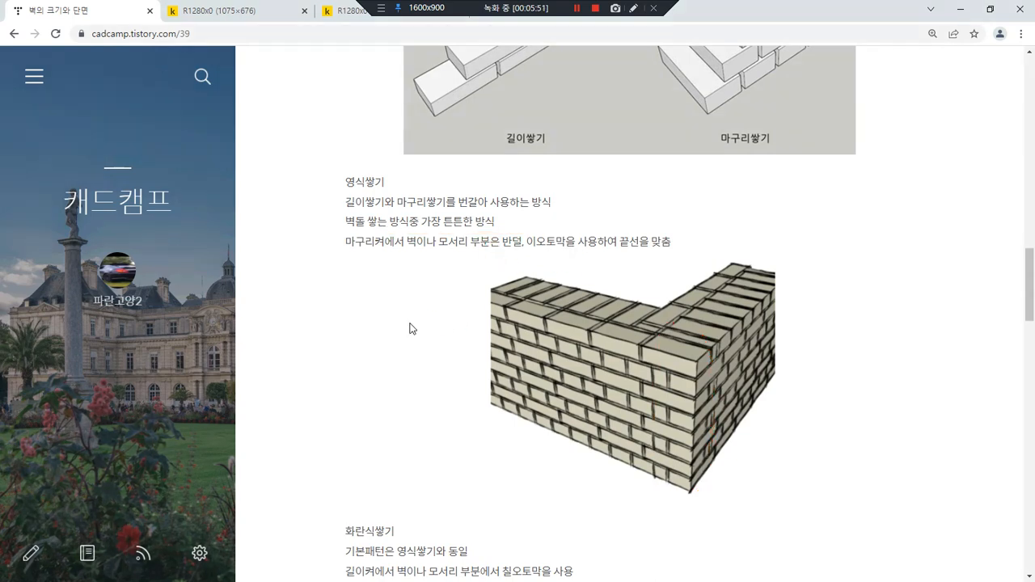
- Underline the 화란식쌓기 heading and its same-pattern note, and mark the 칠오토막 and 시공이 간편 lines
{"action": "scroll", "coordinate": [411, 328], "scroll_direction": "down", "scroll_amount": 4}
{"action": "left_click_drag", "start_coordinate": [395, 216], "coordinate": [340, 216]}
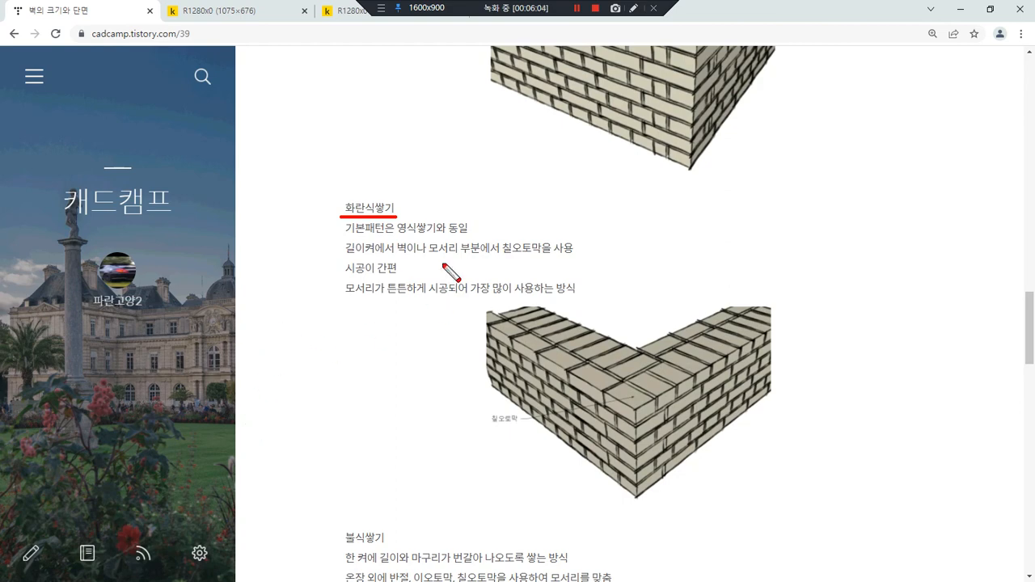
{"action": "left_click_drag", "start_coordinate": [469, 230], "coordinate": [409, 230]}
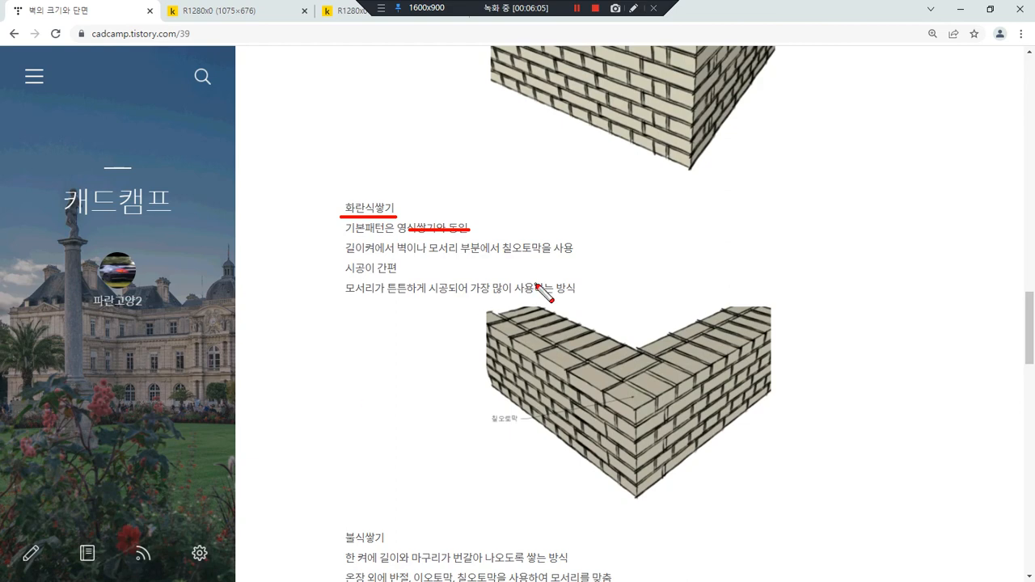
{"action": "mouse_move", "coordinate": [540, 260]}
{"action": "left_mouse_down"}
{"action": "mouse_move", "coordinate": [498, 241]}
{"action": "mouse_move", "coordinate": [542, 260]}
{"action": "left_mouse_up"}
{"action": "left_click_drag", "start_coordinate": [370, 305], "coordinate": [351, 262]}
{"action": "mouse_move", "coordinate": [396, 262]}
{"action": "left_mouse_down"}
{"action": "mouse_move", "coordinate": [409, 288]}
{"action": "mouse_move", "coordinate": [381, 311]}
{"action": "left_mouse_up"}
- Draw two vertical lines on either side of the wall corner in the 화란식쌓기 picture
{"action": "scroll", "coordinate": [345, 384], "scroll_direction": "down", "scroll_amount": 3}
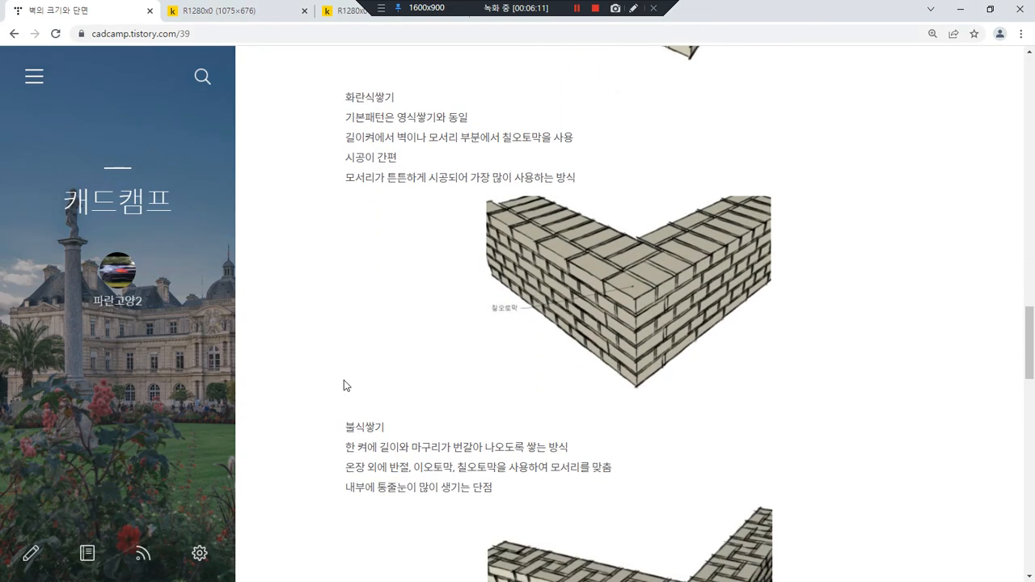
{"action": "left_click_drag", "start_coordinate": [654, 134], "coordinate": [654, 233]}
{"action": "left_click_drag", "start_coordinate": [605, 127], "coordinate": [606, 234]}
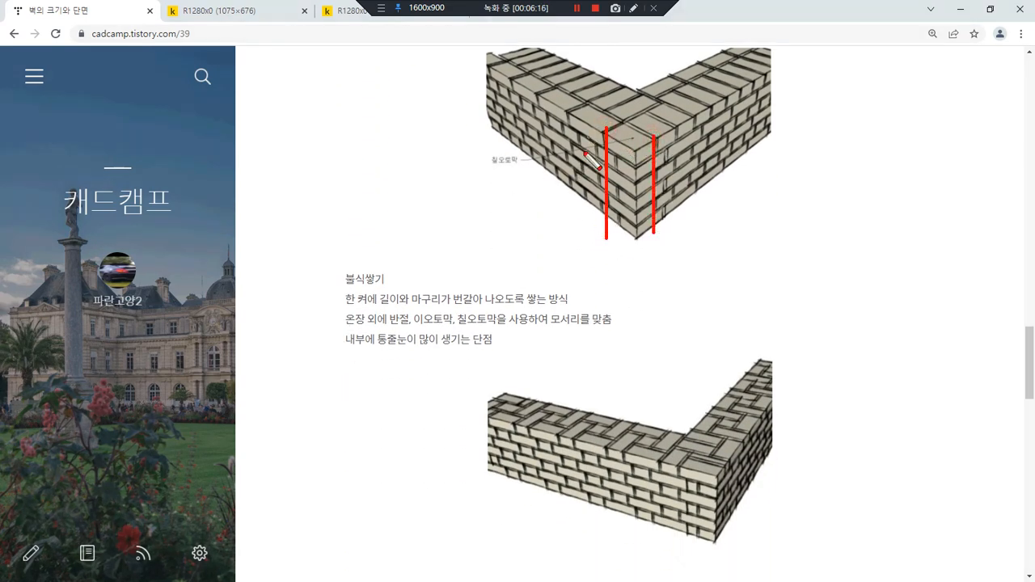
- Underline the first two lines of the 불식쌓기 description, trace a brick course in its picture, and clear the marks
{"action": "mouse_move", "coordinate": [366, 306]}
{"action": "left_mouse_down"}
{"action": "mouse_move", "coordinate": [326, 273]}
{"action": "mouse_move", "coordinate": [377, 302]}
{"action": "left_mouse_up"}
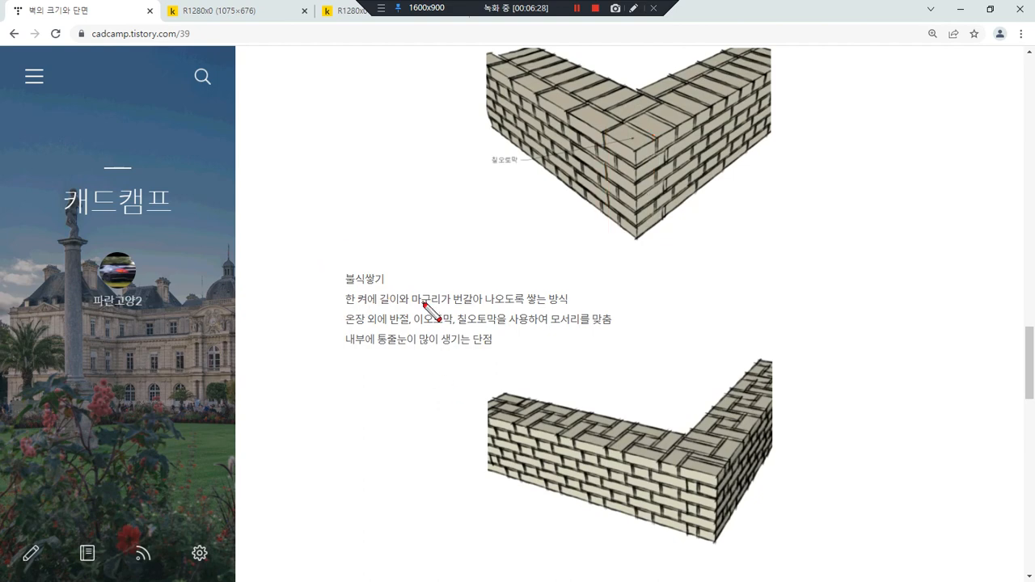
{"action": "left_click_drag", "start_coordinate": [348, 307], "coordinate": [570, 309]}
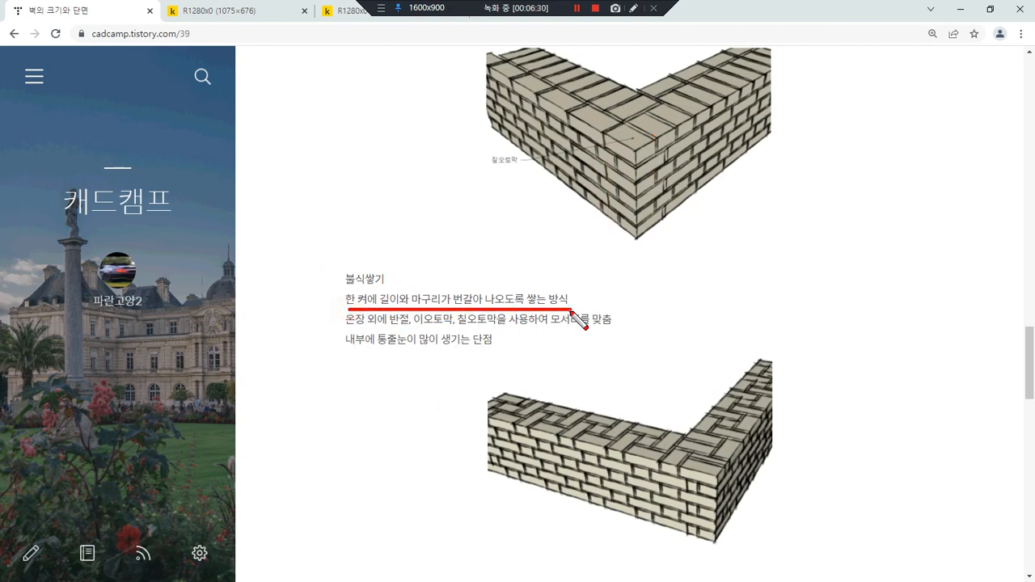
{"action": "left_click_drag", "start_coordinate": [702, 475], "coordinate": [465, 424]}
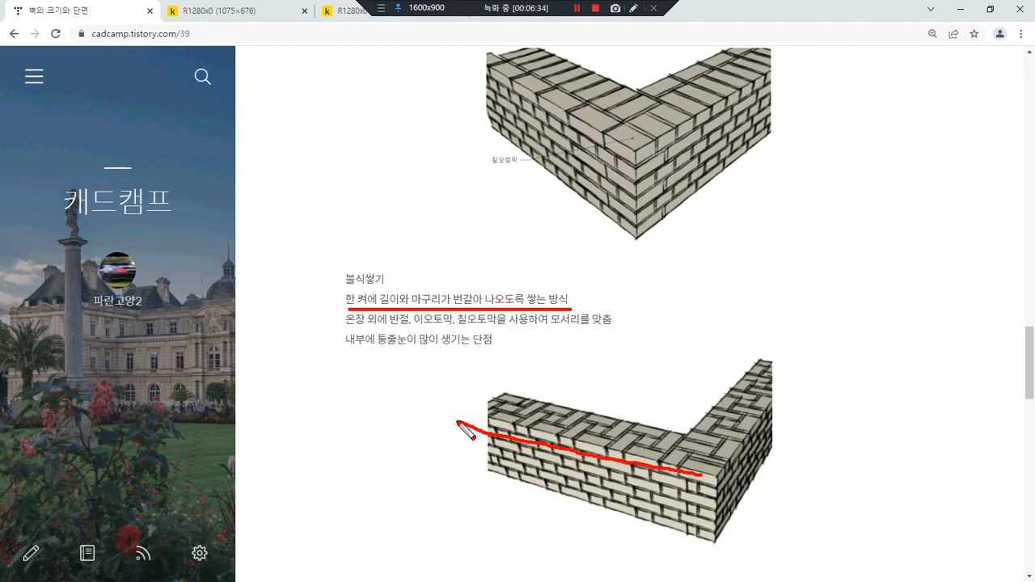
{"action": "left_click_drag", "start_coordinate": [343, 328], "coordinate": [604, 330]}
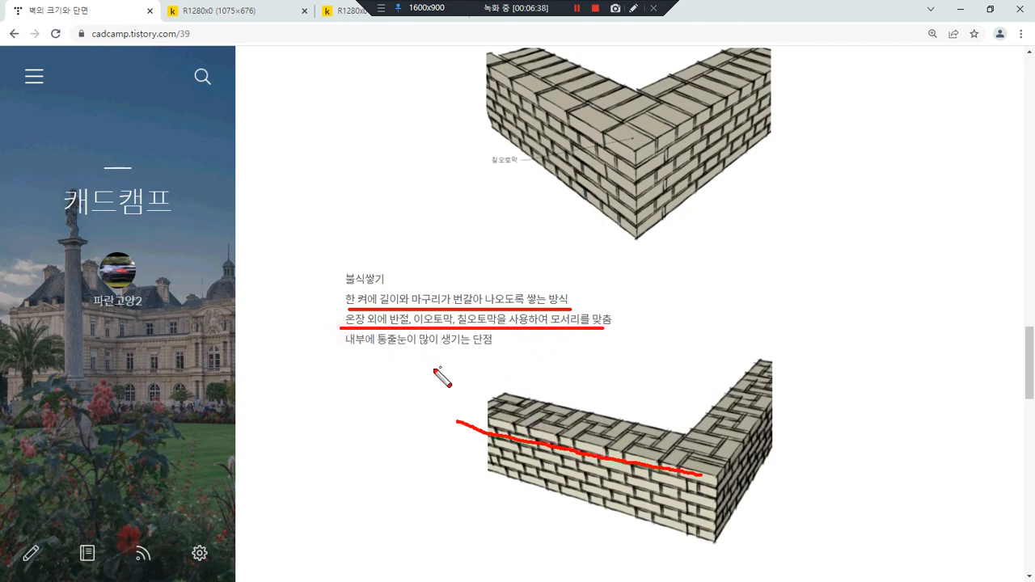
{"action": "key", "text": "Escape"}
- Underline the 통줄눈 drawback line of 불식쌓기, clear the mark, and go to the 미식쌓기 section
{"action": "scroll", "coordinate": [421, 366], "scroll_direction": "down", "scroll_amount": 1}
{"action": "left_click_drag", "start_coordinate": [515, 280], "coordinate": [359, 281]}
{"action": "key", "text": "Escape"}
{"action": "scroll", "coordinate": [327, 423], "scroll_direction": "down", "scroll_amount": 2}
{"action": "scroll", "coordinate": [327, 428], "scroll_direction": "down", "scroll_amount": 3}
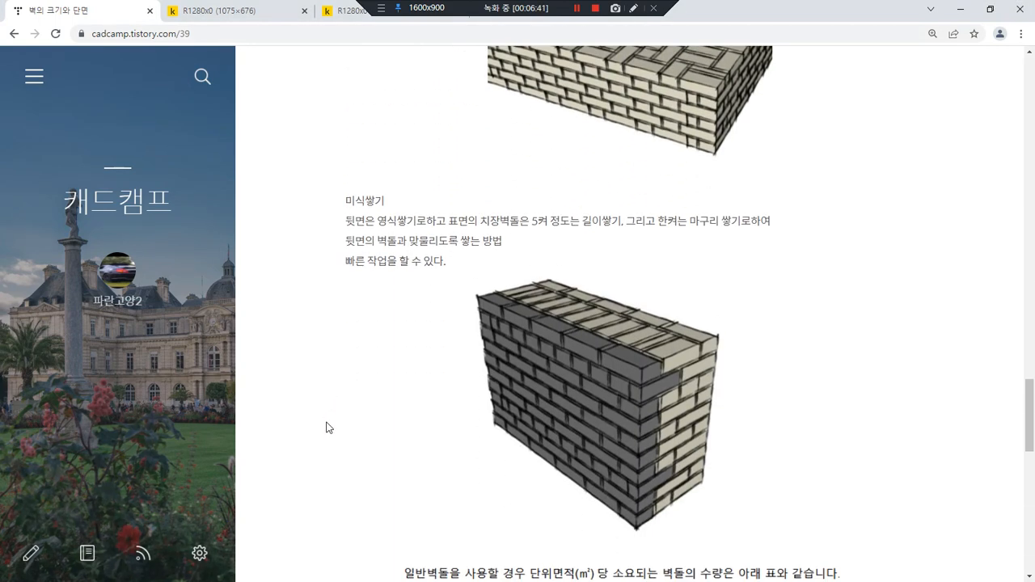
- Underline the 5켜 길이쌓기 and 마구리 쌓기 part of the 미식쌓기 description, clear the marks, and go to the brick quantity table
{"action": "mouse_move", "coordinate": [394, 312]}
{"action": "left_mouse_down"}
{"action": "mouse_move", "coordinate": [338, 168]}
{"action": "mouse_move", "coordinate": [398, 321]}
{"action": "left_mouse_up"}
{"action": "mouse_move", "coordinate": [510, 235]}
{"action": "left_mouse_down"}
{"action": "mouse_move", "coordinate": [750, 235]}
{"action": "mouse_move", "coordinate": [558, 240]}
{"action": "left_mouse_up"}
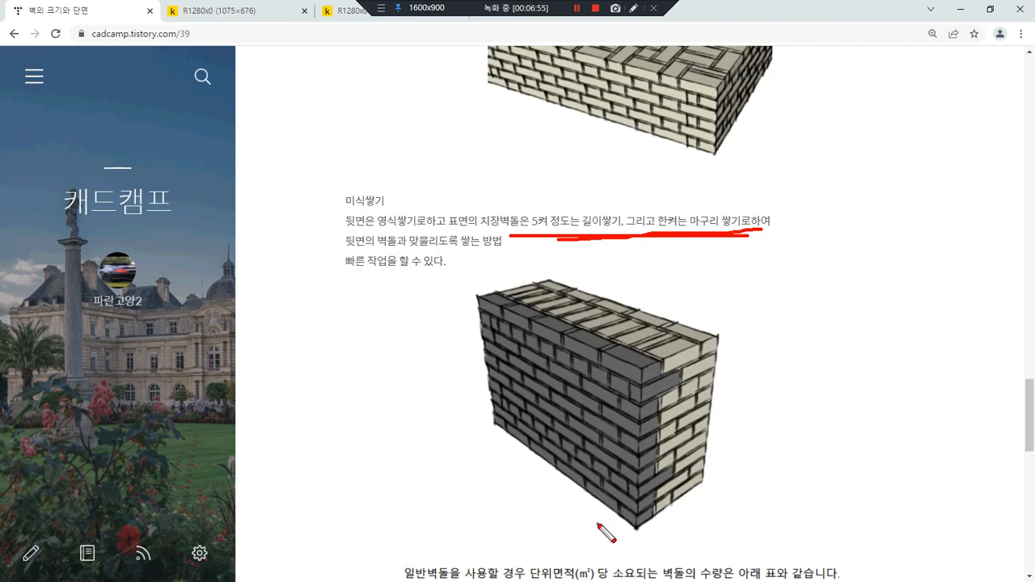
{"action": "key", "text": "Escape"}
{"action": "scroll", "coordinate": [423, 416], "scroll_direction": "down", "scroll_amount": 2}
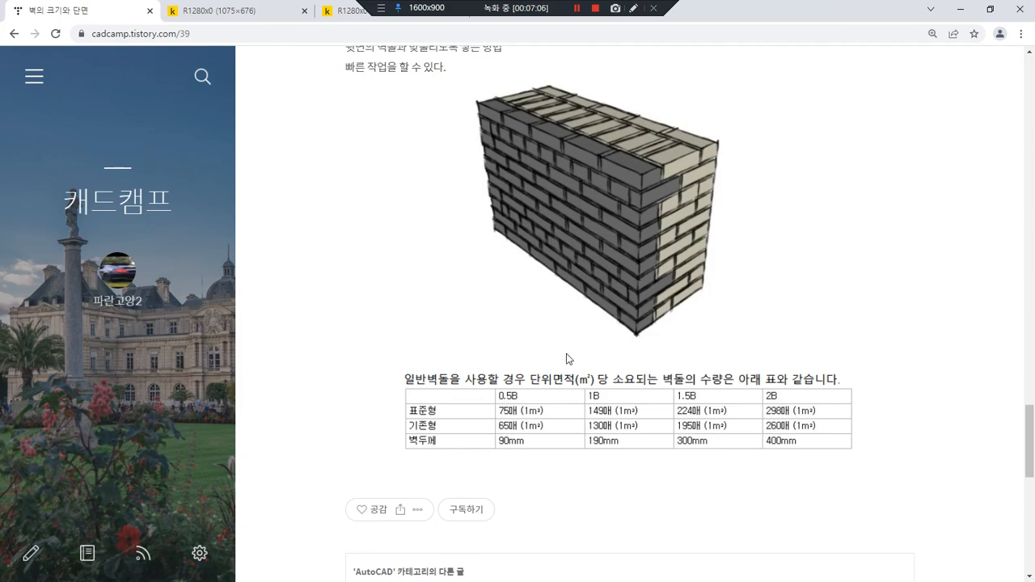
- Circle the 표준형 brick quantities for 0.5B, 1B, 1.5B and 2B in the table, clear the marks, and return to the 벽돌쌓기 drawings
{"action": "mouse_move", "coordinate": [549, 420]}
{"action": "left_mouse_down"}
{"action": "mouse_move", "coordinate": [495, 418]}
{"action": "mouse_move", "coordinate": [495, 396]}
{"action": "mouse_move", "coordinate": [552, 405]}
{"action": "mouse_move", "coordinate": [541, 421]}
{"action": "left_mouse_up"}
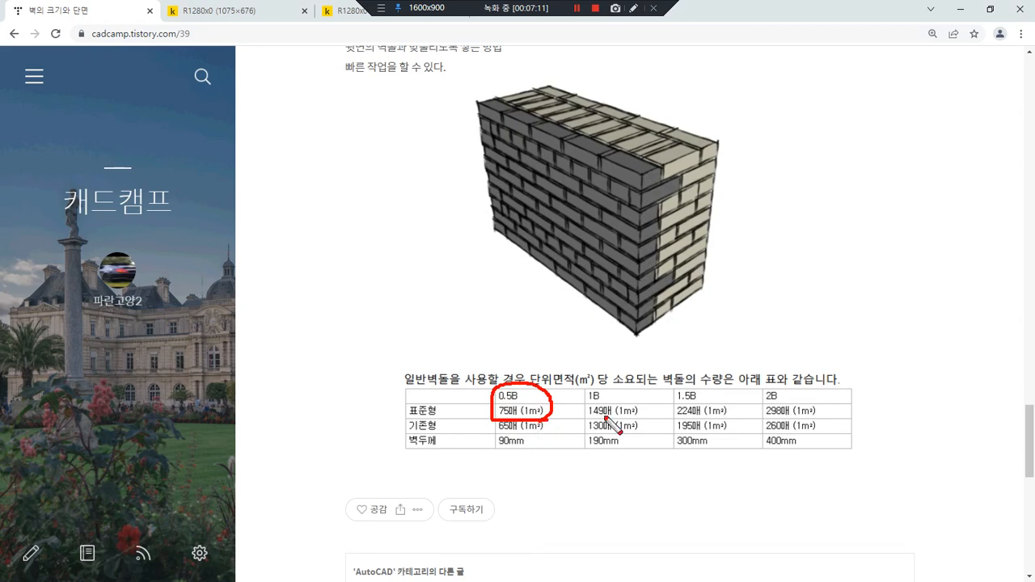
{"action": "mouse_move", "coordinate": [586, 376]}
{"action": "left_mouse_down"}
{"action": "mouse_move", "coordinate": [575, 409]}
{"action": "mouse_move", "coordinate": [597, 427]}
{"action": "mouse_move", "coordinate": [652, 414]}
{"action": "mouse_move", "coordinate": [578, 390]}
{"action": "left_mouse_up"}
{"action": "mouse_move", "coordinate": [678, 372]}
{"action": "left_mouse_down"}
{"action": "mouse_move", "coordinate": [663, 403]}
{"action": "mouse_move", "coordinate": [738, 426]}
{"action": "mouse_move", "coordinate": [665, 374]}
{"action": "left_mouse_up"}
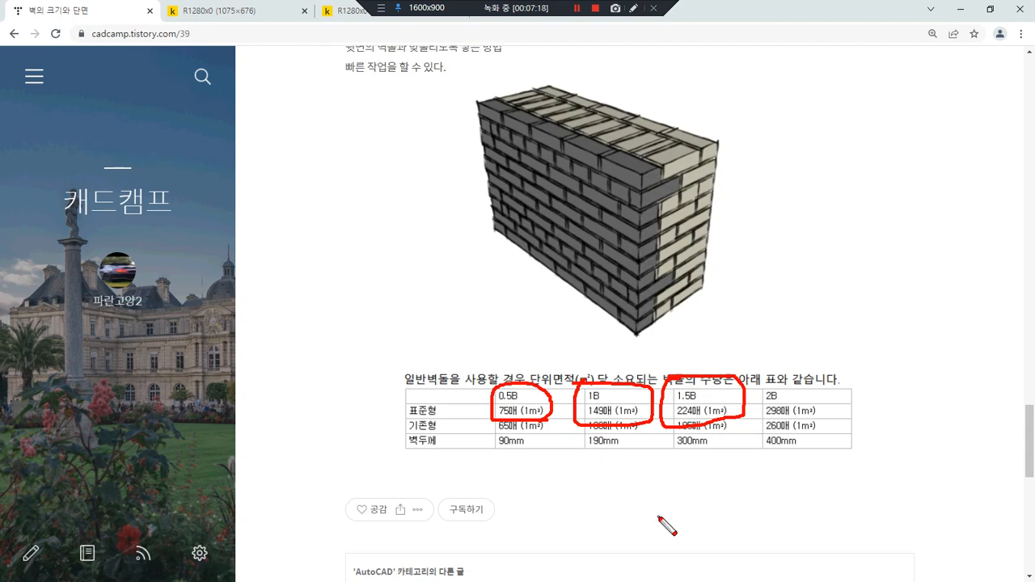
{"action": "mouse_move", "coordinate": [790, 374]}
{"action": "left_mouse_down"}
{"action": "mouse_move", "coordinate": [797, 442]}
{"action": "mouse_move", "coordinate": [780, 365]}
{"action": "left_mouse_up"}
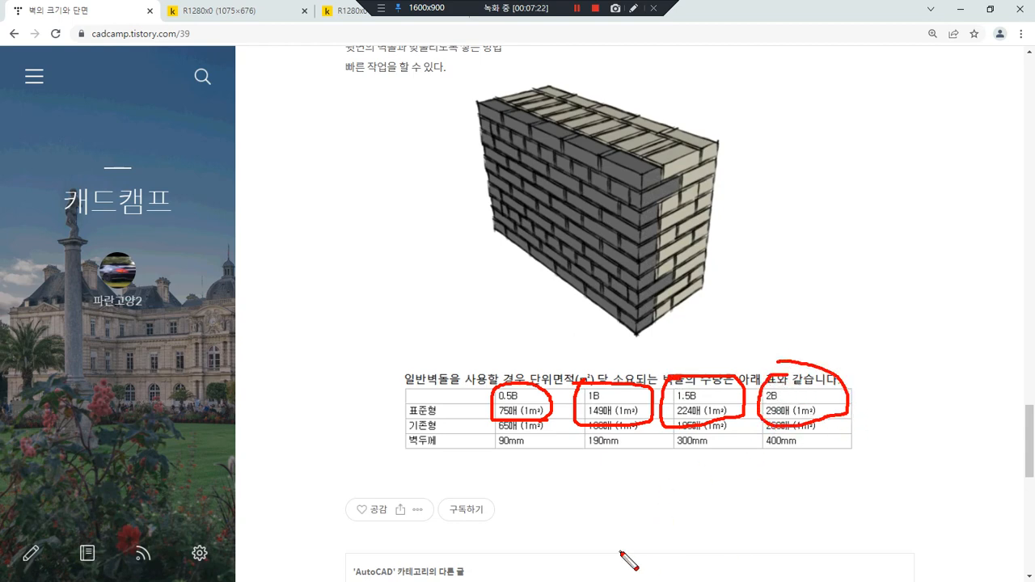
{"action": "key", "text": "Escape"}
{"action": "scroll", "coordinate": [344, 437], "scroll_direction": "down", "scroll_amount": 3}
{"action": "scroll", "coordinate": [343, 436], "scroll_direction": "up", "scroll_amount": 15}
{"action": "scroll", "coordinate": [339, 437], "scroll_direction": "up", "scroll_amount": 15}
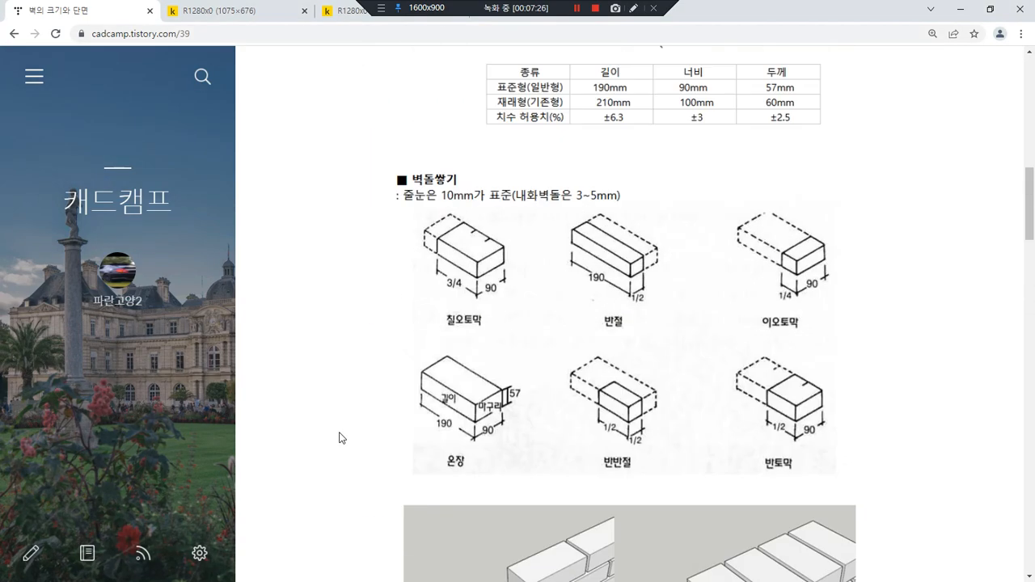
- In the 창문그리기 article, tick every sash of the 방창문 목재창 and 네짝 미서기창 drawings and circle the 방창문 width of 1200
{"action": "mouse_move", "coordinate": [393, 529]}
{"action": "left_mouse_down"}
{"action": "mouse_move", "coordinate": [318, 407]}
{"action": "mouse_move", "coordinate": [603, 145]}
{"action": "mouse_move", "coordinate": [934, 290]}
{"action": "mouse_move", "coordinate": [745, 527]}
{"action": "mouse_move", "coordinate": [488, 527]}
{"action": "left_mouse_up"}
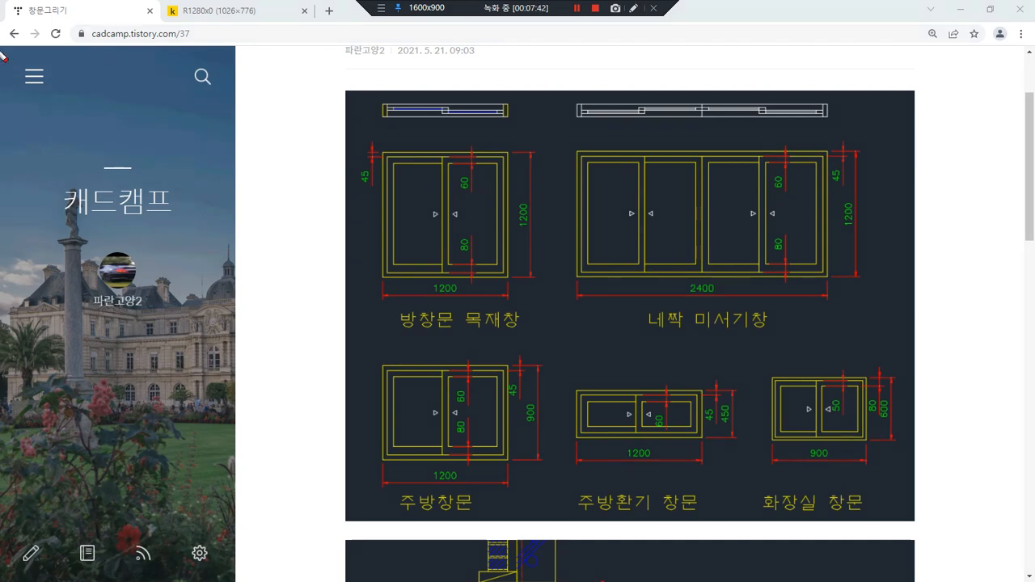
{"action": "left_click_drag", "start_coordinate": [482, 208], "coordinate": [483, 195]}
{"action": "left_click_drag", "start_coordinate": [409, 192], "coordinate": [421, 197]}
{"action": "mouse_move", "coordinate": [452, 269]}
{"action": "left_mouse_down"}
{"action": "mouse_move", "coordinate": [415, 284]}
{"action": "mouse_move", "coordinate": [457, 292]}
{"action": "left_mouse_up"}
{"action": "mouse_move", "coordinate": [605, 217]}
{"action": "left_mouse_down"}
{"action": "mouse_move", "coordinate": [624, 208]}
{"action": "mouse_move", "coordinate": [747, 214]}
{"action": "left_mouse_up"}
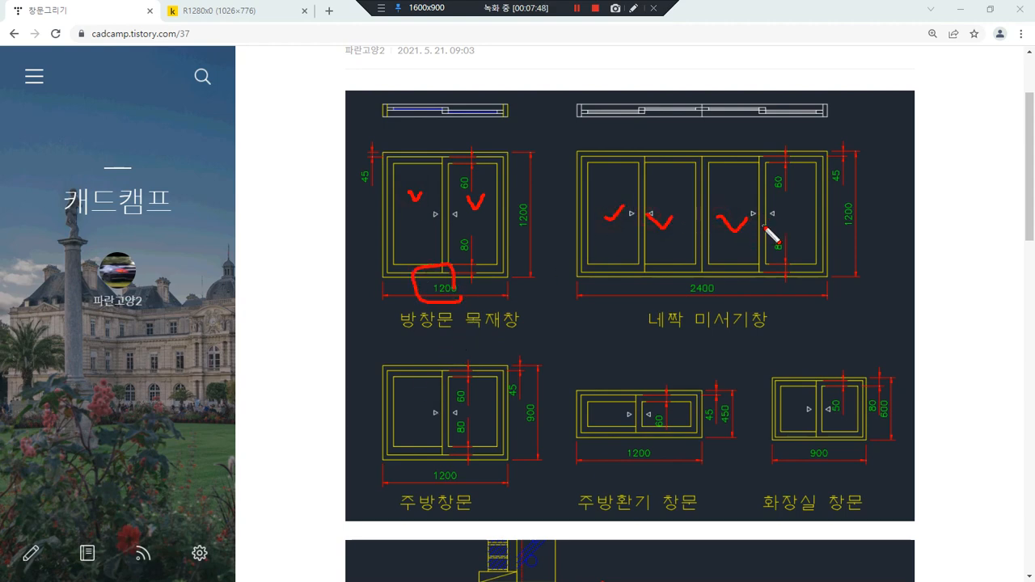
{"action": "left_click_drag", "start_coordinate": [797, 192], "coordinate": [823, 177]}
- Circle the 주방환기 창문 and 화장실 창문 drawings together, clear the marks, circle each one separately, and clear again
{"action": "mouse_move", "coordinate": [852, 508]}
{"action": "left_mouse_down"}
{"action": "mouse_move", "coordinate": [809, 525]}
{"action": "mouse_move", "coordinate": [606, 504]}
{"action": "mouse_move", "coordinate": [806, 332]}
{"action": "mouse_move", "coordinate": [895, 500]}
{"action": "mouse_move", "coordinate": [858, 508]}
{"action": "left_mouse_up"}
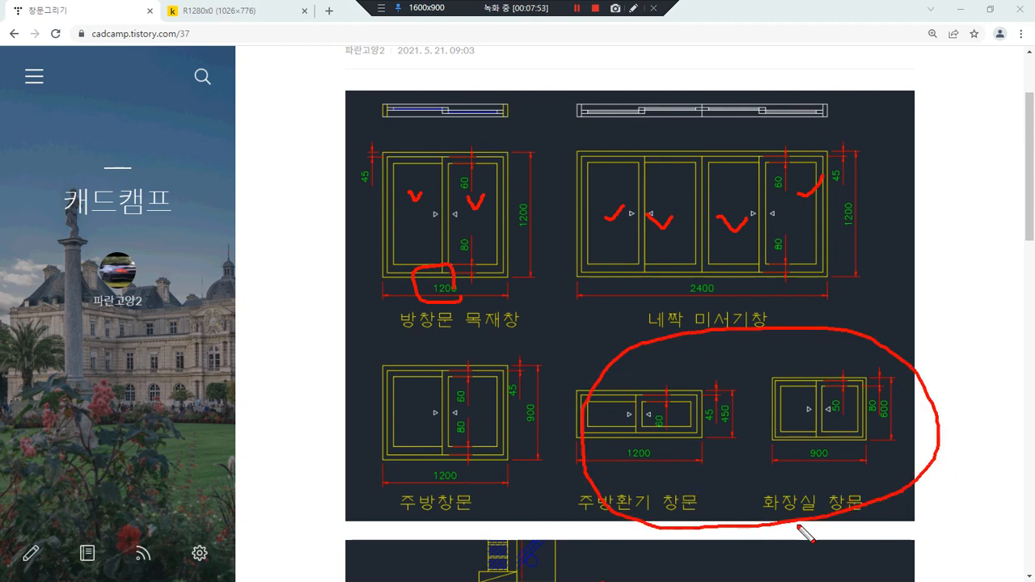
{"action": "key", "text": "e"}
{"action": "mouse_move", "coordinate": [871, 468]}
{"action": "left_mouse_down"}
{"action": "mouse_move", "coordinate": [795, 365]}
{"action": "mouse_move", "coordinate": [896, 471]}
{"action": "left_mouse_up"}
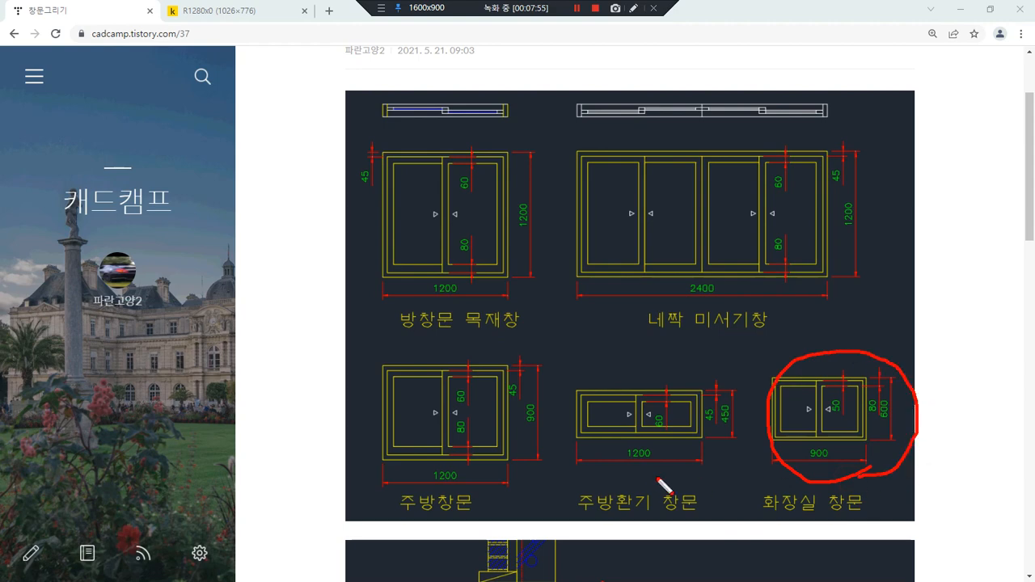
{"action": "mouse_move", "coordinate": [662, 489]}
{"action": "left_mouse_down"}
{"action": "mouse_move", "coordinate": [666, 375]}
{"action": "mouse_move", "coordinate": [671, 489]}
{"action": "left_mouse_up"}
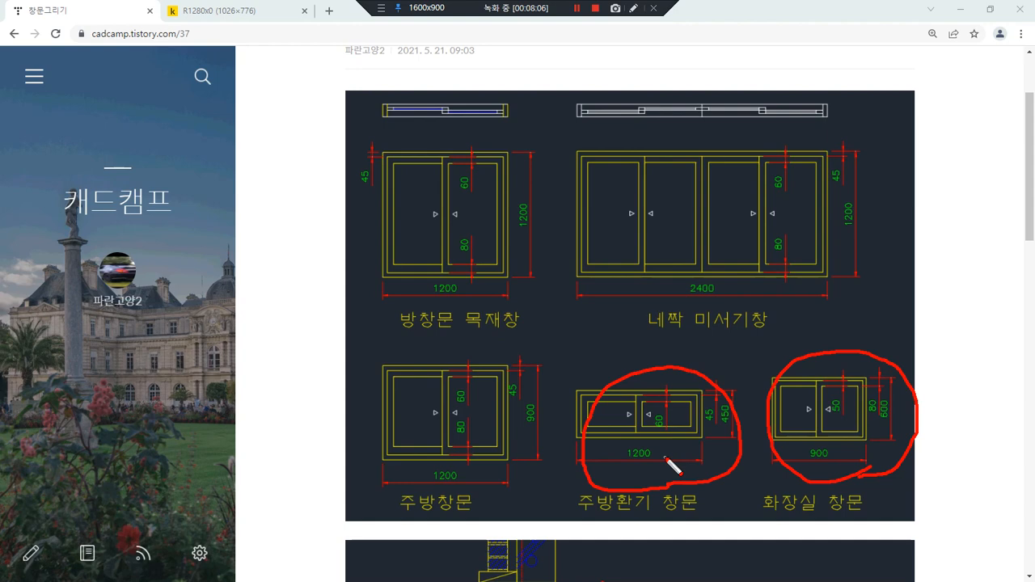
{"action": "key", "text": "Escape"}
- Underline the 화장실 창문 drawing, circle the 주방창문 and 주방환기 창문 drawings, and frame the whole lower row of windows
{"action": "left_click_drag", "start_coordinate": [767, 475], "coordinate": [890, 475]}
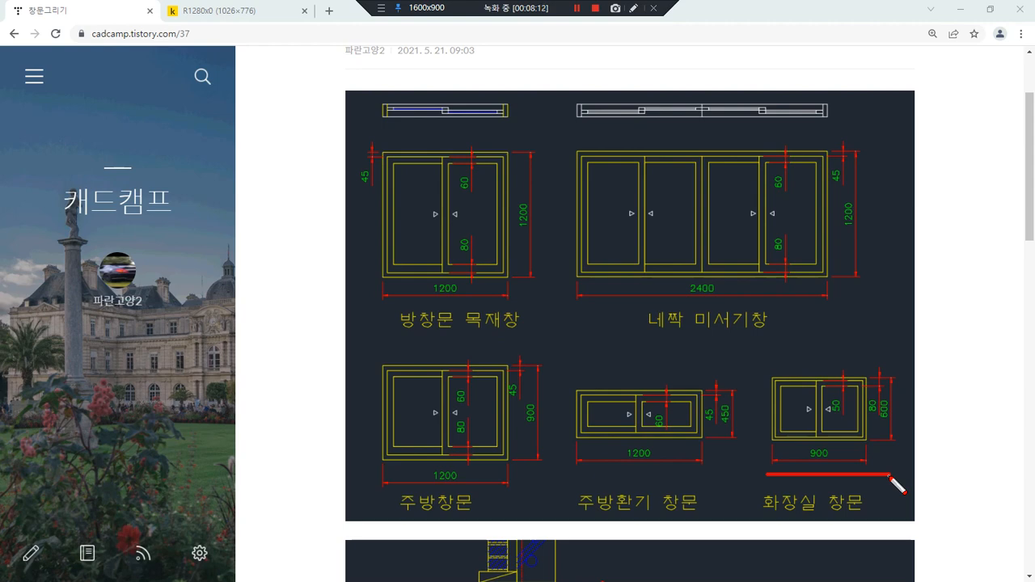
{"action": "mouse_move", "coordinate": [476, 508]}
{"action": "left_mouse_down"}
{"action": "mouse_move", "coordinate": [462, 364]}
{"action": "mouse_move", "coordinate": [496, 494]}
{"action": "mouse_move", "coordinate": [484, 501]}
{"action": "left_mouse_up"}
{"action": "mouse_move", "coordinate": [694, 476]}
{"action": "left_mouse_down"}
{"action": "mouse_move", "coordinate": [668, 491]}
{"action": "mouse_move", "coordinate": [677, 365]}
{"action": "mouse_move", "coordinate": [699, 465]}
{"action": "left_mouse_up"}
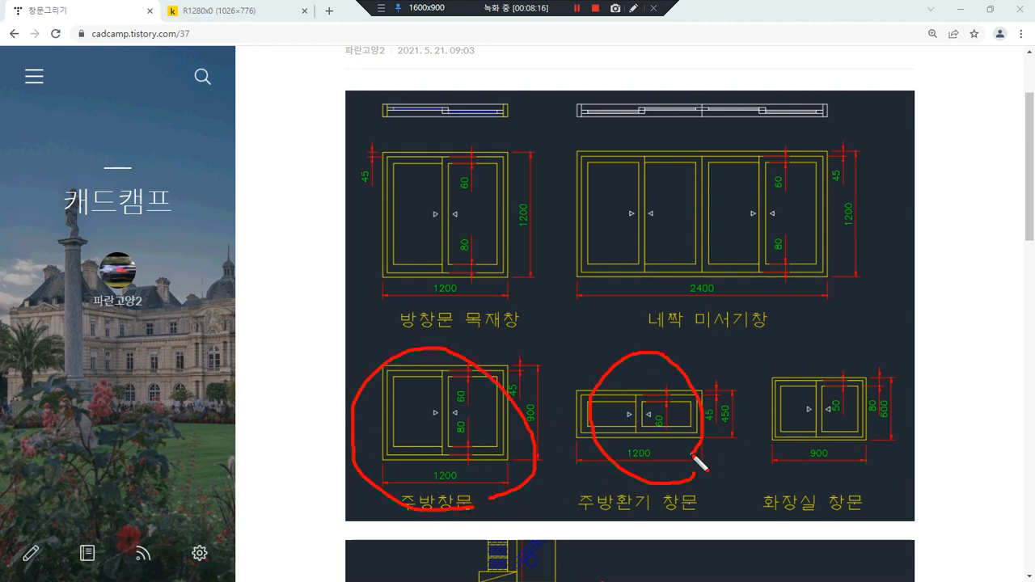
{"action": "mouse_move", "coordinate": [414, 501]}
{"action": "left_mouse_down"}
{"action": "mouse_move", "coordinate": [362, 410]}
{"action": "mouse_move", "coordinate": [652, 356]}
{"action": "mouse_move", "coordinate": [763, 451]}
{"action": "left_mouse_up"}
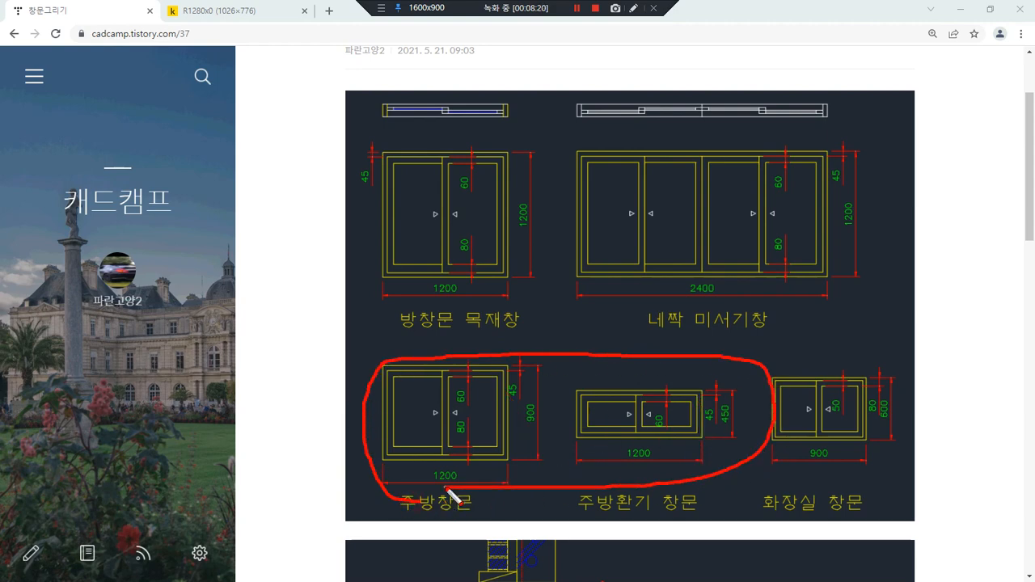
{"action": "mouse_move", "coordinate": [929, 348]}
{"action": "left_mouse_down"}
{"action": "mouse_move", "coordinate": [312, 348]}
{"action": "mouse_move", "coordinate": [335, 353]}
{"action": "mouse_move", "coordinate": [335, 518]}
{"action": "mouse_move", "coordinate": [300, 517]}
{"action": "mouse_move", "coordinate": [992, 518]}
{"action": "mouse_move", "coordinate": [928, 485]}
{"action": "mouse_move", "coordinate": [927, 528]}
{"action": "left_mouse_up"}
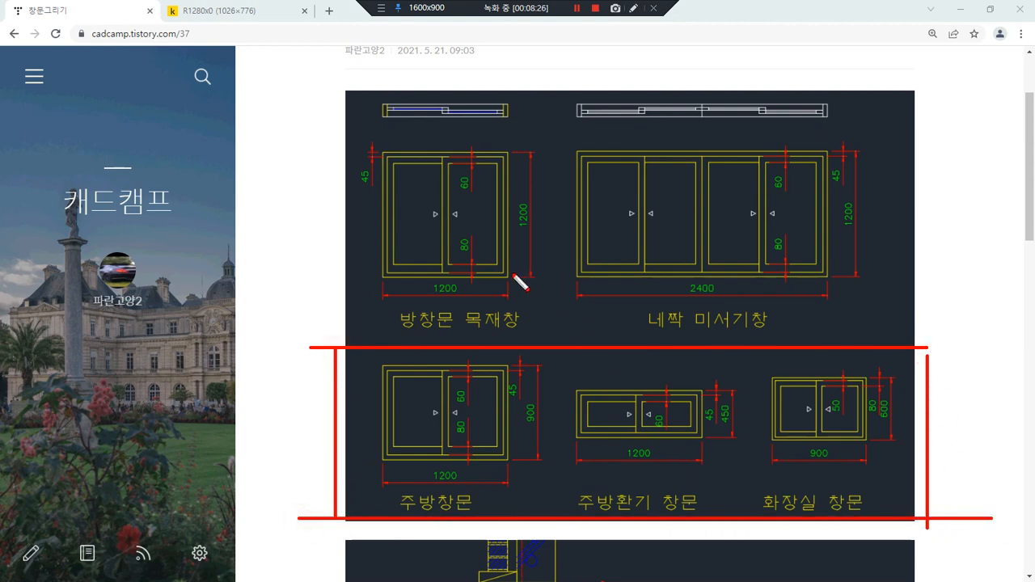
{"action": "left_click_drag", "start_coordinate": [380, 342], "coordinate": [538, 344]}
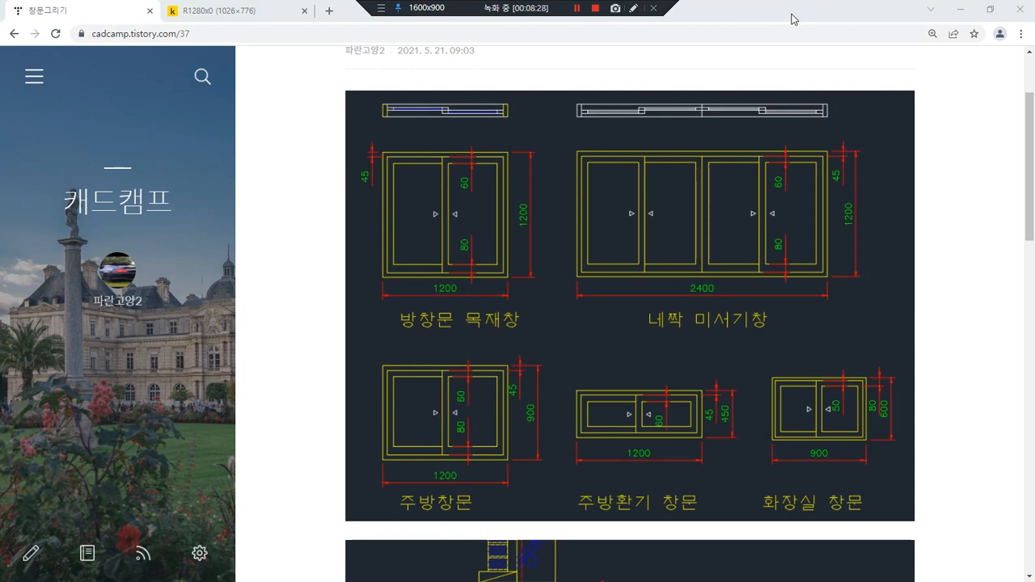
- Switch to AutoCAD and draw a 1200 by 1200 rectangle as the outer window frame
{"action": "key", "text": "alt+Tab"}
{"action": "type", "text": "RE"}
{"action": "key", "text": "Escape"}
{"action": "type", "text": "REC"}
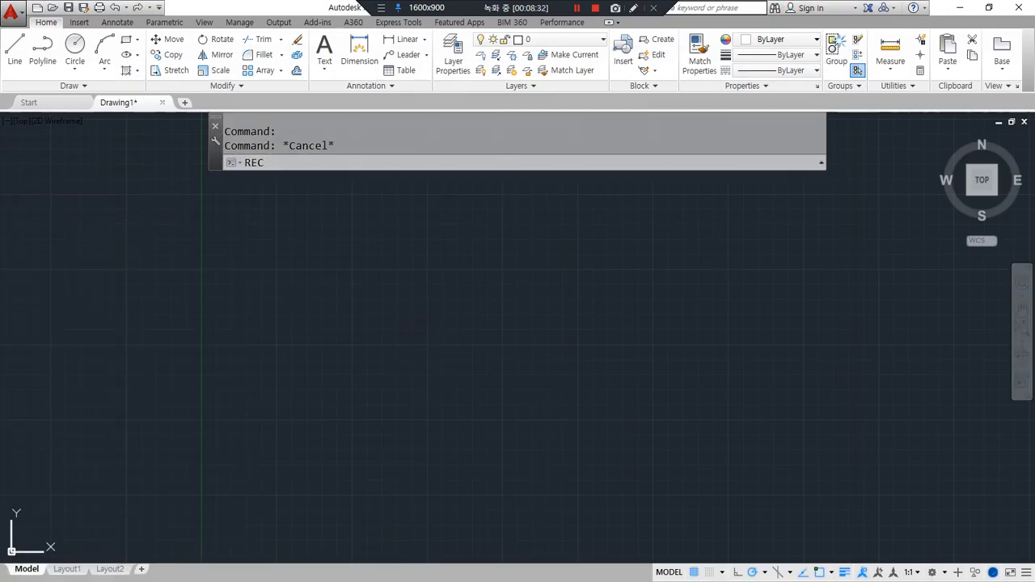
{"action": "key", "text": "Return"}
{"action": "left_click", "coordinate": [332, 437]}
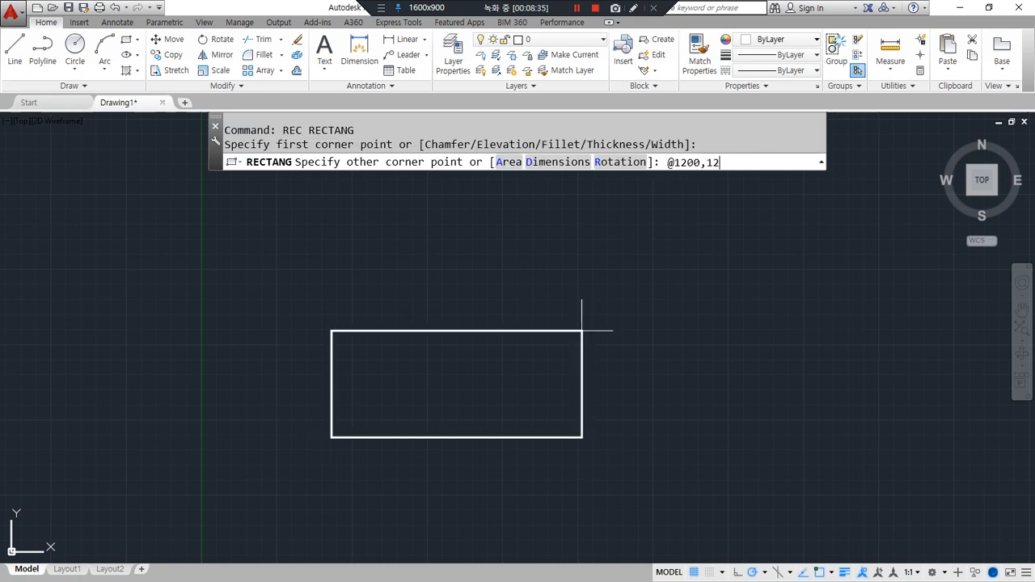
{"action": "type", "text": "@1200,1200"}
{"action": "key", "text": "Return"}
{"action": "scroll", "coordinate": [550, 353], "scroll_direction": "down", "scroll_amount": 4}
{"action": "middle_click_drag", "start_coordinate": [705, 296], "coordinate": [493, 439]}
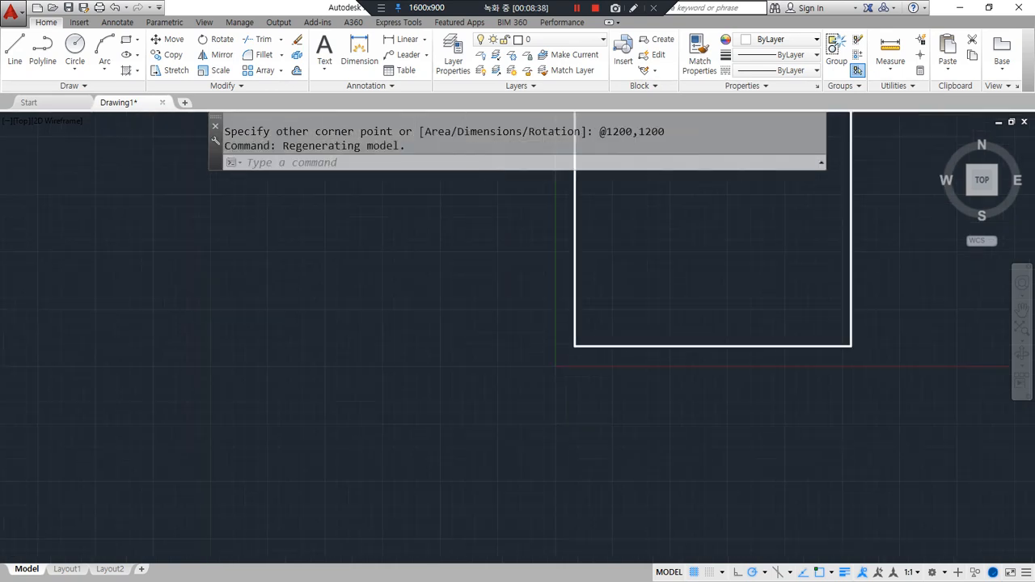
{"action": "scroll", "coordinate": [493, 439], "scroll_direction": "up", "scroll_amount": 2}
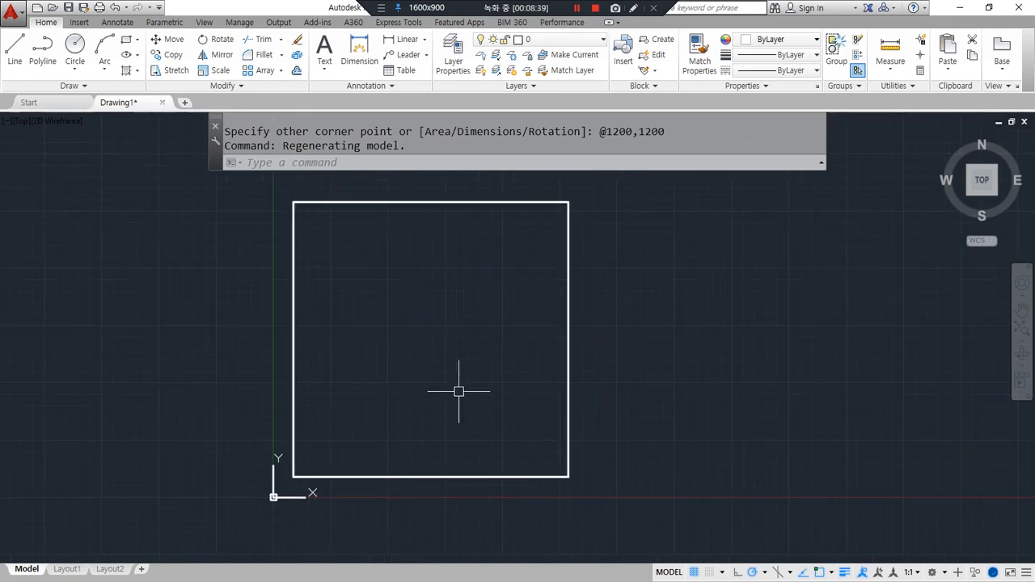
- Offset the outer frame rectangle 45 inward
{"action": "type", "text": "o"}
{"action": "key", "text": "Return"}
{"action": "type", "text": "45"}
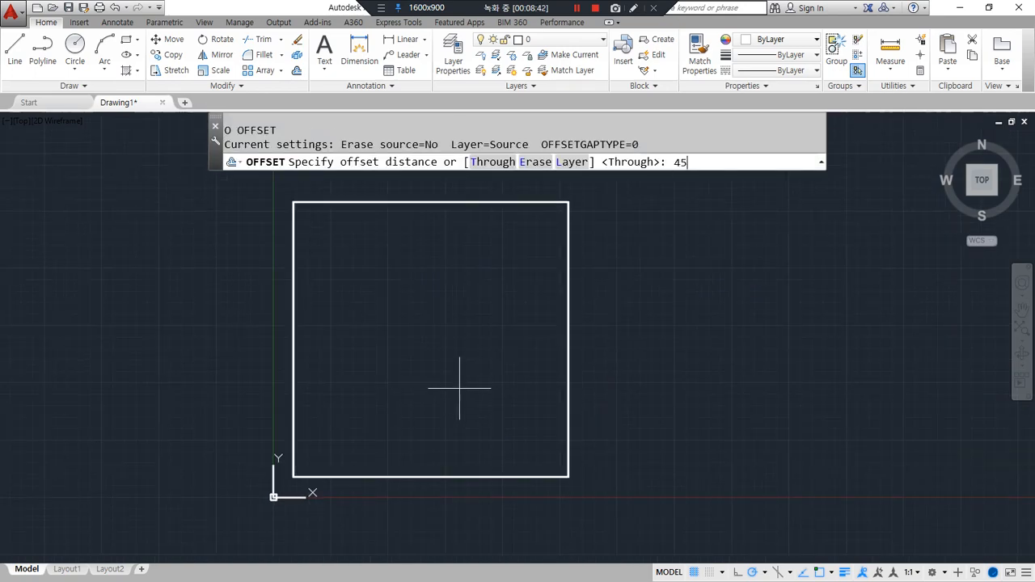
{"action": "key", "text": "Return"}
{"action": "left_click", "coordinate": [459, 202]}
{"action": "left_click", "coordinate": [449, 310]}
{"action": "key", "text": "Return"}
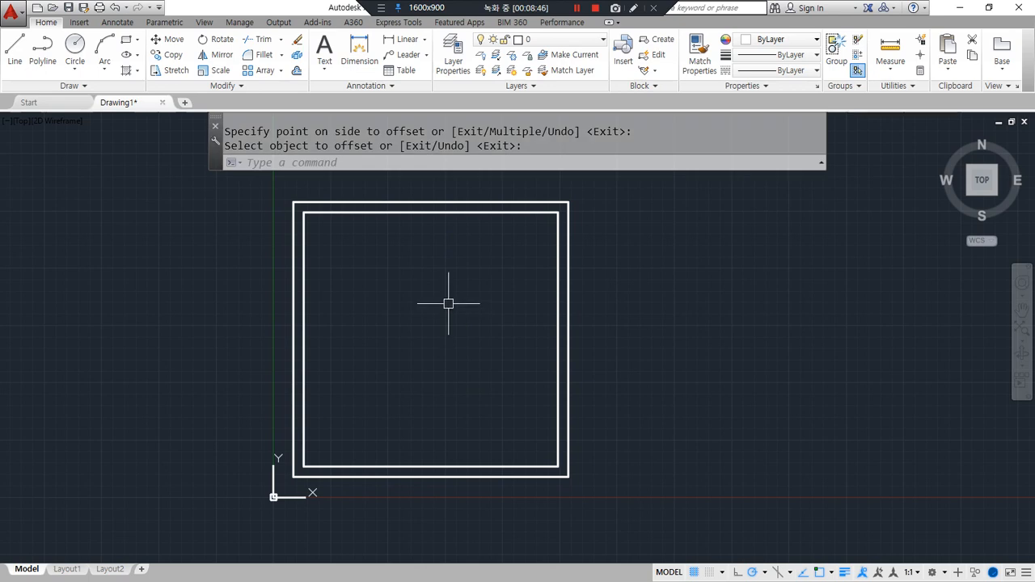
{"action": "type", "text": "o"}
{"action": "key", "text": "Return"}
{"action": "type", "text": "600"}
{"action": "key", "text": "Return"}
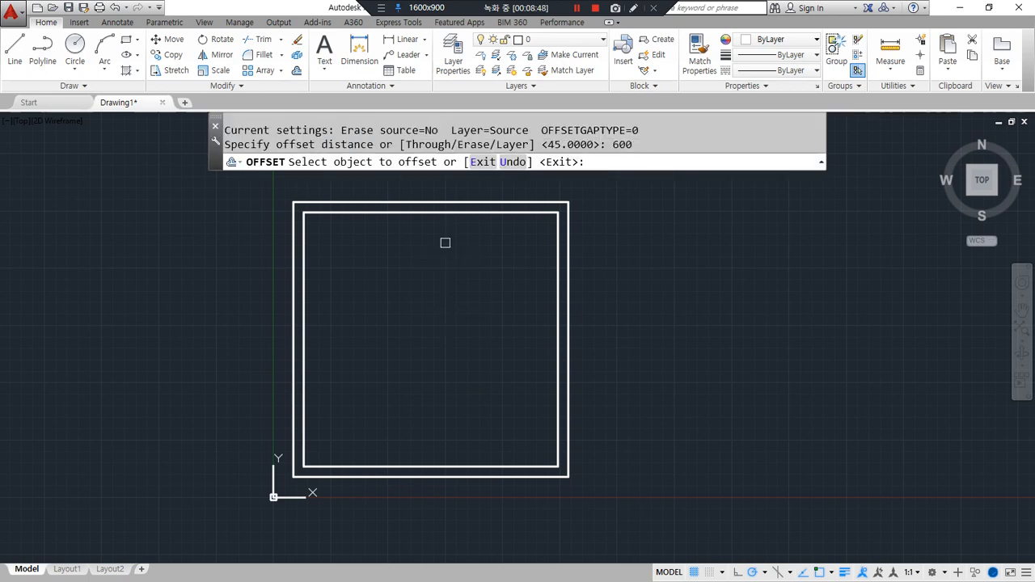
{"action": "left_click", "coordinate": [439, 213]}
{"action": "left_click", "coordinate": [452, 313]}
{"action": "key", "text": "Escape"}
{"action": "key", "text": "Escape"}
- Offset the inner frame rectangle 60 inward to form the sash outline
{"action": "key", "text": "Return"}
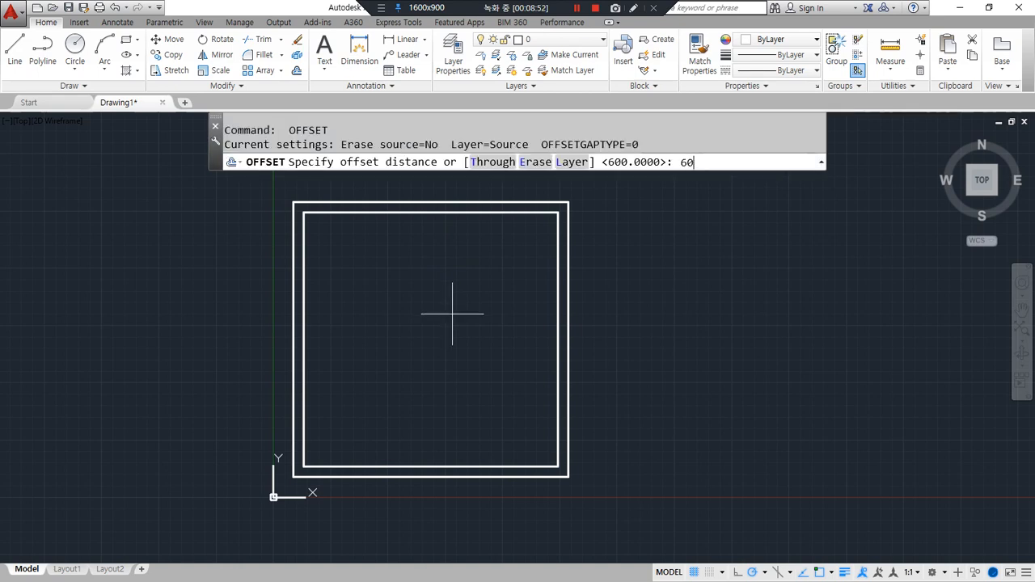
{"action": "type", "text": "60"}
{"action": "key", "text": "Return"}
{"action": "left_click", "coordinate": [444, 213]}
{"action": "left_click", "coordinate": [426, 335]}
{"action": "key", "text": "Return"}
- Draw a vertical centre line between the top and bottom midpoints of the middle rectangle
{"action": "type", "text": "l"}
{"action": "key", "text": "Return"}
{"action": "left_click", "coordinate": [430, 213]}
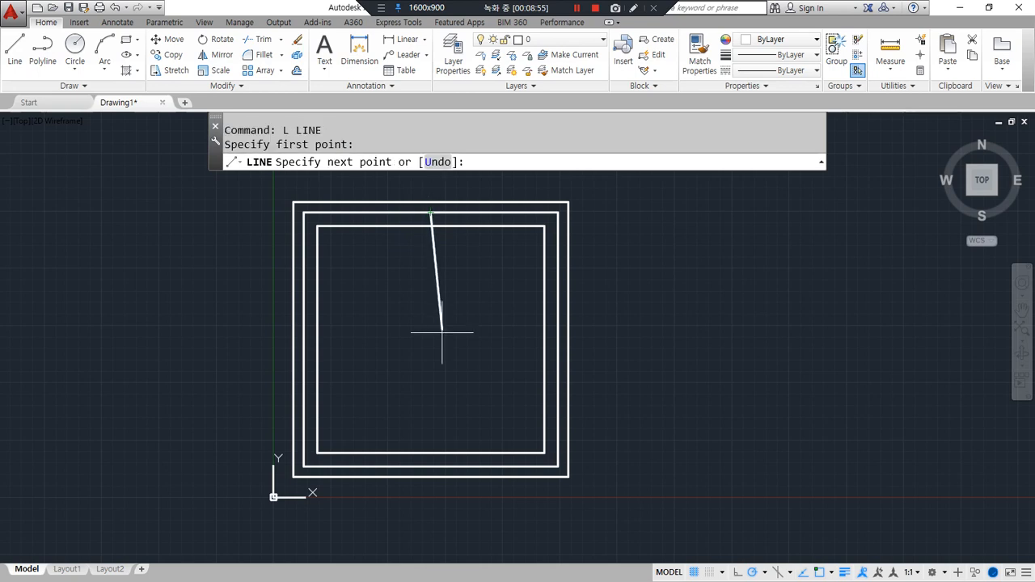
{"action": "left_click", "coordinate": [430, 465]}
{"action": "key", "text": "Return"}
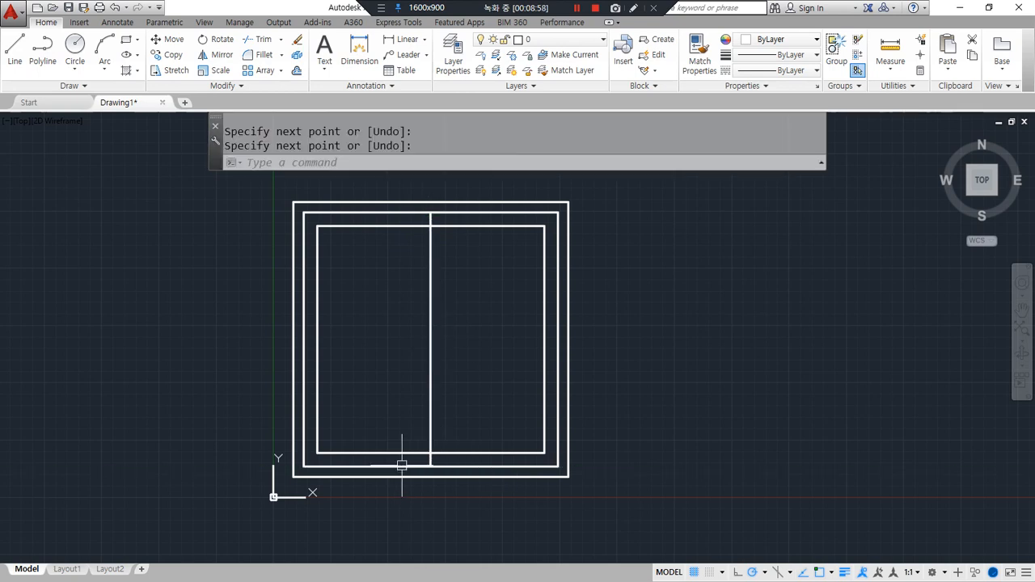
- Offset the vertical centre line 30 to each side
{"action": "type", "text": "o"}
{"action": "key", "text": "Return"}
{"action": "type", "text": "30"}
{"action": "key", "text": "Return"}
{"action": "left_click", "coordinate": [430, 363]}
{"action": "left_click", "coordinate": [460, 356]}
{"action": "left_click", "coordinate": [430, 348]}
{"action": "left_click", "coordinate": [416, 342]}
{"action": "key", "text": "Return"}
- Erase the original centre line between the two offset lines
{"action": "scroll", "coordinate": [418, 213], "scroll_direction": "up", "scroll_amount": 4}
{"action": "scroll", "coordinate": [418, 213], "scroll_direction": "up", "scroll_amount": 2}
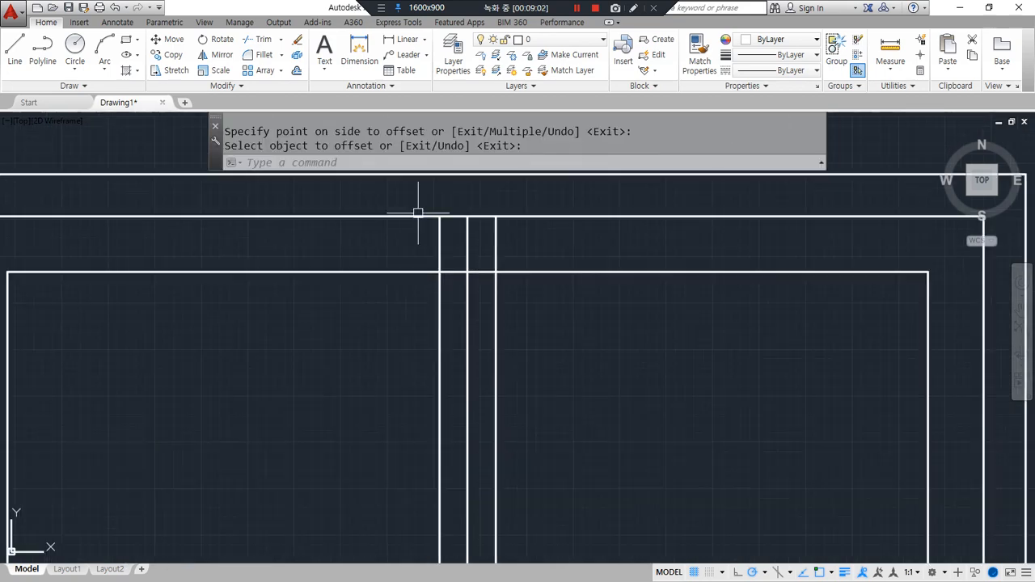
{"action": "left_click", "coordinate": [467, 300]}
{"action": "type", "text": "e"}
{"action": "key", "text": "Return"}
- Sketch two overlapping loops for the sliding sashes, trace the two vertical stile lines in red, and clear the marks
{"action": "mouse_move", "coordinate": [678, 273]}
{"action": "left_mouse_down"}
{"action": "mouse_move", "coordinate": [562, 273]}
{"action": "mouse_move", "coordinate": [495, 374]}
{"action": "left_mouse_up"}
{"action": "mouse_move", "coordinate": [599, 221]}
{"action": "left_mouse_down"}
{"action": "mouse_move", "coordinate": [443, 222]}
{"action": "mouse_move", "coordinate": [446, 345]}
{"action": "left_mouse_up"}
{"action": "mouse_move", "coordinate": [103, 329]}
{"action": "left_mouse_down"}
{"action": "mouse_move", "coordinate": [166, 343]}
{"action": "mouse_move", "coordinate": [504, 277]}
{"action": "mouse_move", "coordinate": [149, 295]}
{"action": "mouse_move", "coordinate": [154, 306]}
{"action": "left_mouse_up"}
{"action": "mouse_move", "coordinate": [836, 339]}
{"action": "left_mouse_down"}
{"action": "mouse_move", "coordinate": [658, 323]}
{"action": "mouse_move", "coordinate": [460, 340]}
{"action": "mouse_move", "coordinate": [675, 421]}
{"action": "mouse_move", "coordinate": [836, 339]}
{"action": "left_mouse_up"}
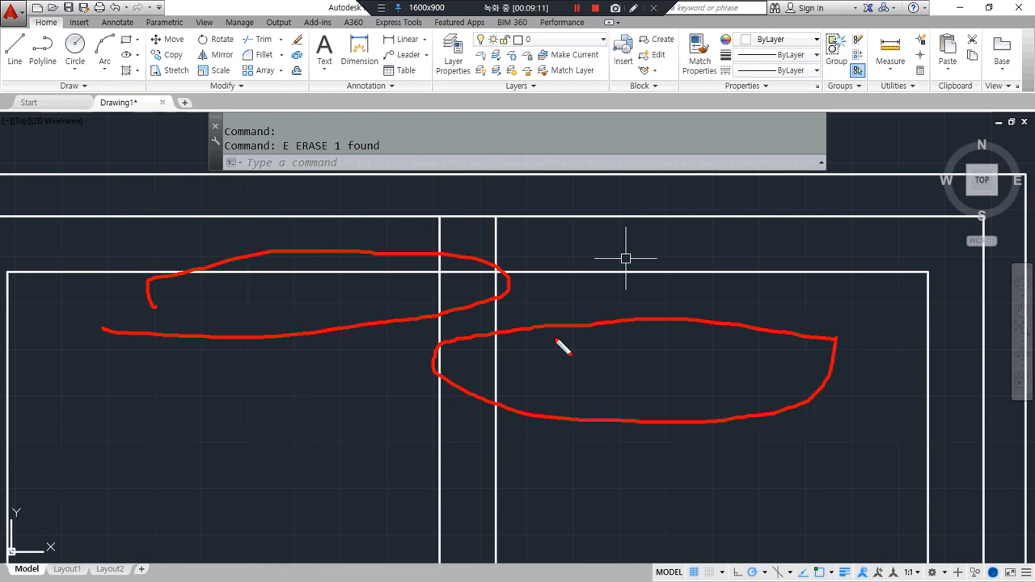
{"action": "left_click_drag", "start_coordinate": [442, 227], "coordinate": [442, 387]}
{"action": "left_click_drag", "start_coordinate": [499, 247], "coordinate": [499, 510]}
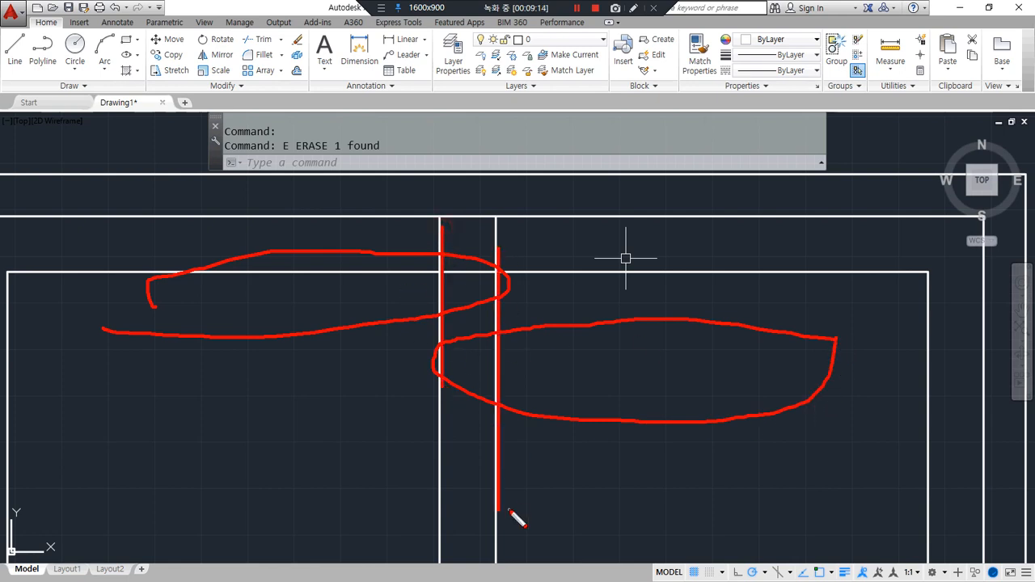
{"action": "key", "text": "Escape"}
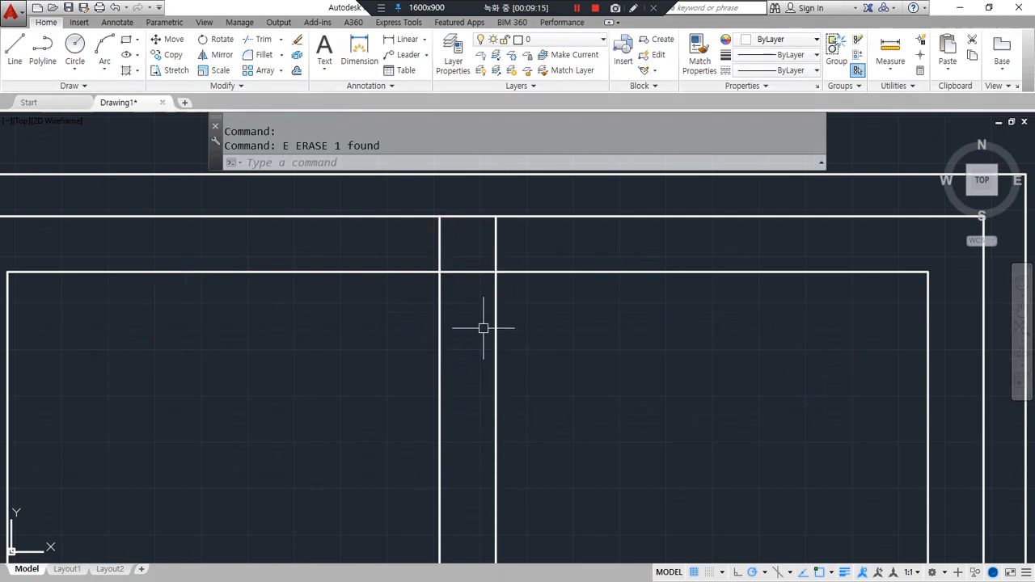
- Trim the horizontal sash lines between the two stiles and the right stile's ends beyond the innermost rectangle
{"action": "type", "text": "tr"}
{"action": "key", "text": "space"}
{"action": "key", "text": "space"}
{"action": "left_click", "coordinate": [498, 258]}
{"action": "left_click", "coordinate": [485, 272]}
{"action": "scroll", "coordinate": [472, 299], "scroll_direction": "down", "scroll_amount": 4}
{"action": "scroll", "coordinate": [444, 462], "scroll_direction": "up", "scroll_amount": 4}
{"action": "left_click", "coordinate": [401, 470]}
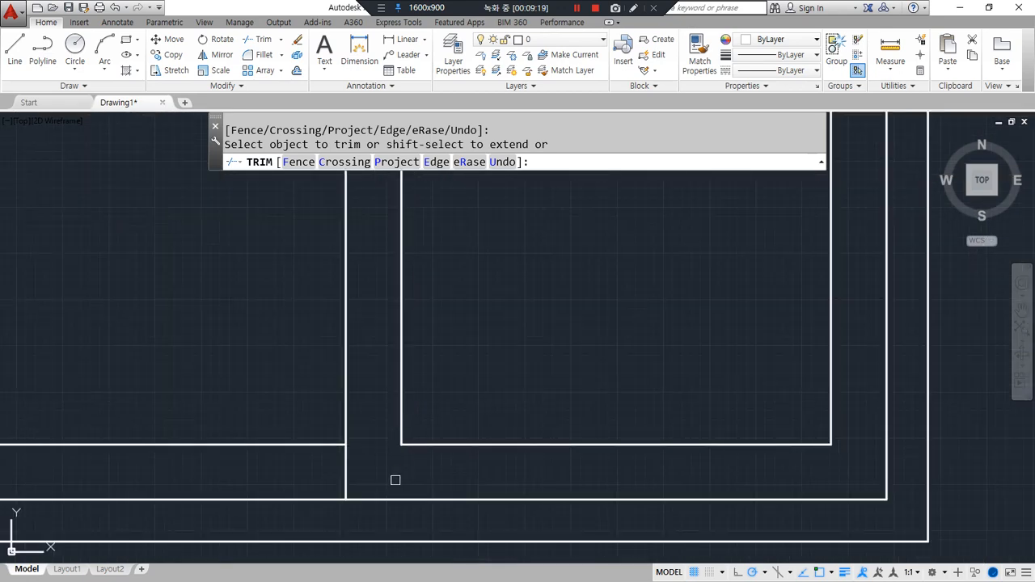
{"action": "key", "text": "space"}
{"action": "scroll", "coordinate": [356, 461], "scroll_direction": "down", "scroll_amount": 4}
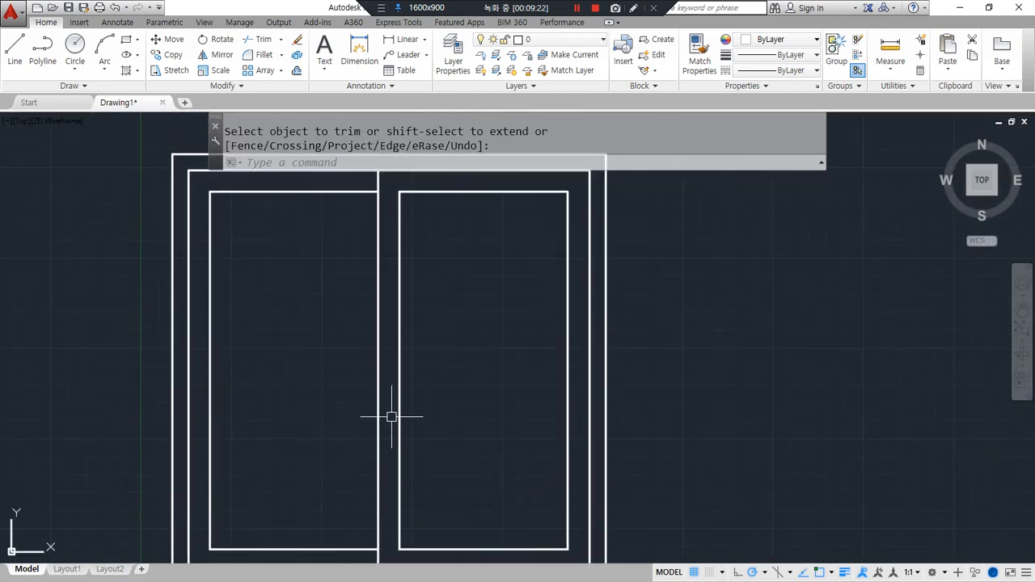
- Draw a 50 long horizontal line to the right from the midpoint of the right glass pane's inner edge
{"action": "type", "text": "l"}
{"action": "key", "text": "space"}
{"action": "left_click", "coordinate": [399, 373]}
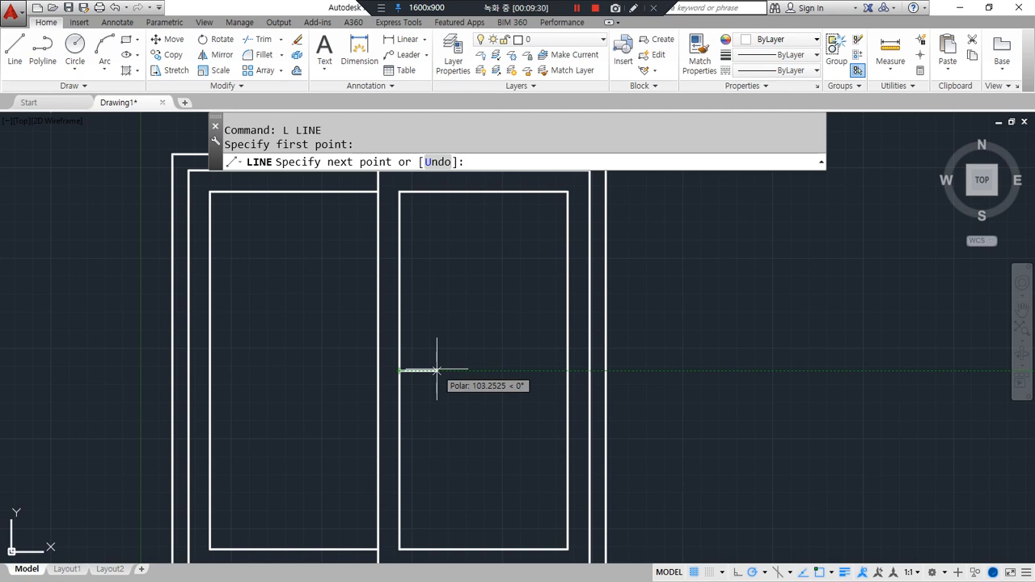
{"action": "type", "text": "50"}
{"action": "key", "text": "Return"}
{"action": "key", "text": "Return"}
- Draw a 50 long horizontal line to the left from the midpoint of the left sash's stile line
{"action": "key", "text": "Return"}
{"action": "left_click", "coordinate": [377, 372]}
{"action": "type", "text": "50"}
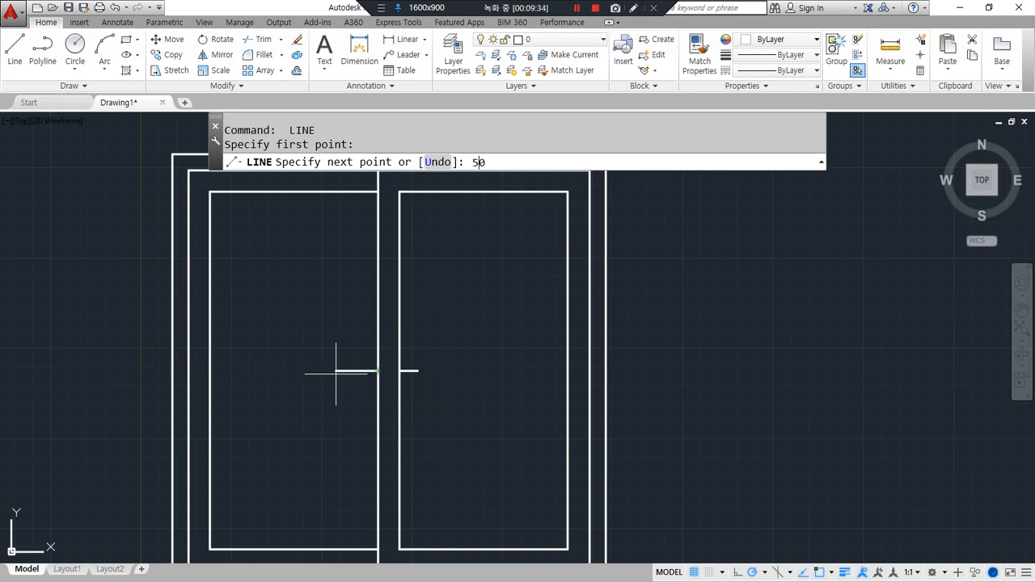
{"action": "key", "text": "Return"}
{"action": "scroll", "coordinate": [439, 386], "scroll_direction": "up", "scroll_amount": 4}
{"action": "key", "text": "Return"}
- Draw circles of radius 30 centred on the free ends of both 50 long guide lines
{"action": "type", "text": "c"}
{"action": "key", "text": "Return"}
{"action": "left_click", "coordinate": [385, 344]}
{"action": "type", "text": "3"}
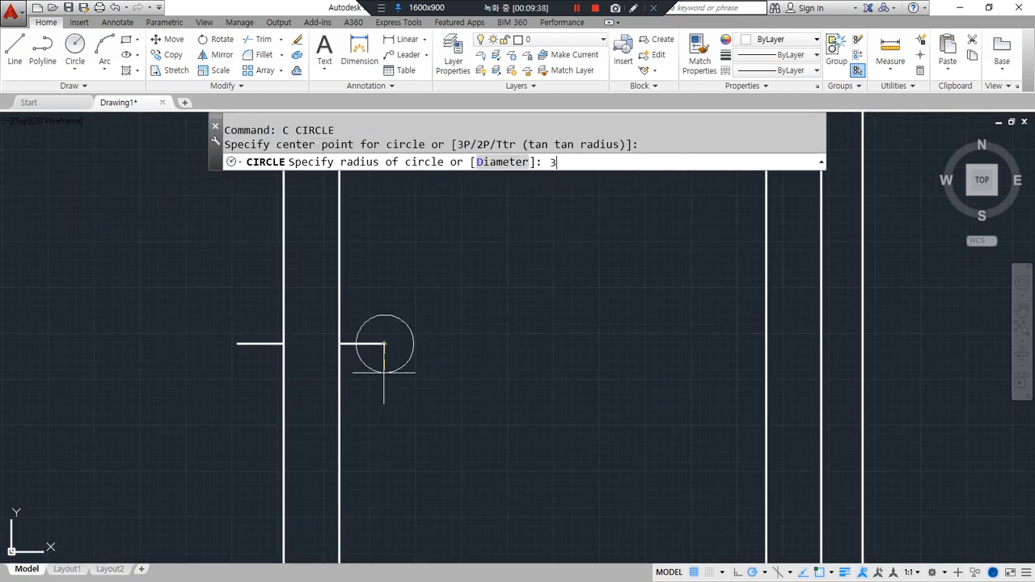
{"action": "key", "text": "Return"}
{"action": "key", "text": "Return"}
{"action": "left_click", "coordinate": [237, 344]}
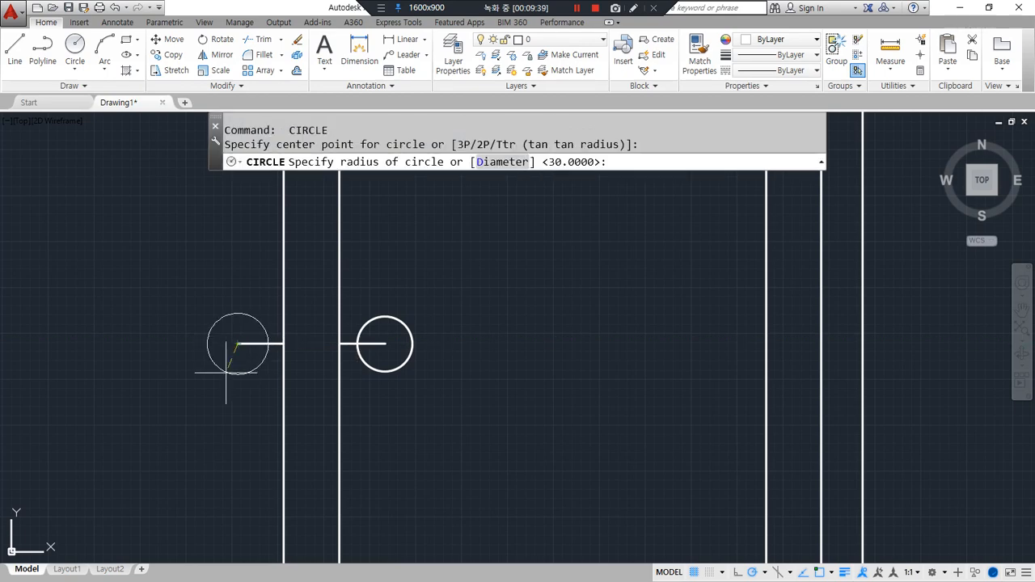
{"action": "key", "text": "Return"}
- Draw a 3-sided polygon inscribed in the right circle, with one vertex where the circle crosses its guide line
{"action": "scroll", "coordinate": [226, 373], "scroll_direction": "up", "scroll_amount": 4}
{"action": "middle_click_drag", "start_coordinate": [275, 333], "coordinate": [347, 369]}
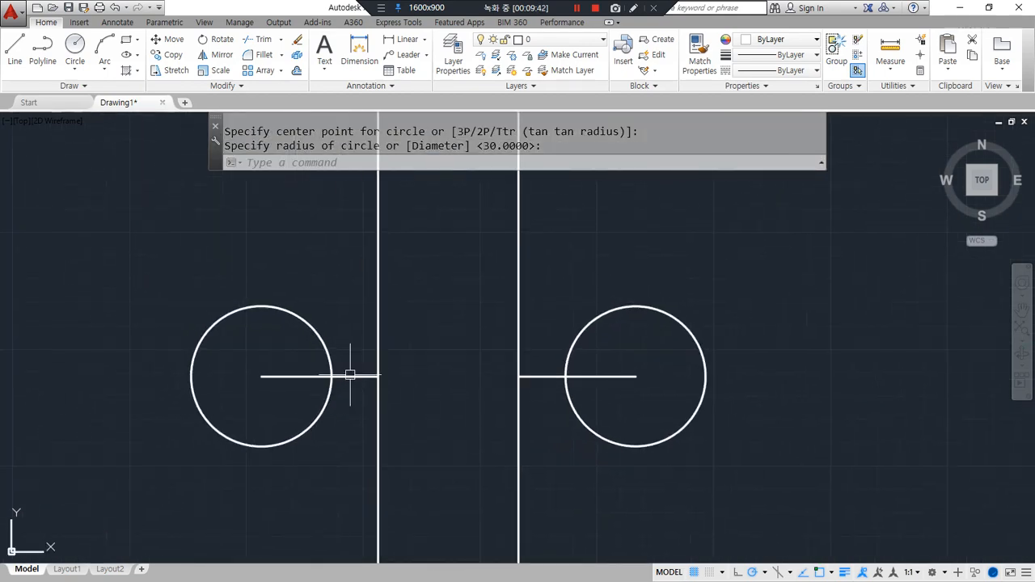
{"action": "type", "text": "POL"}
{"action": "key", "text": "Return"}
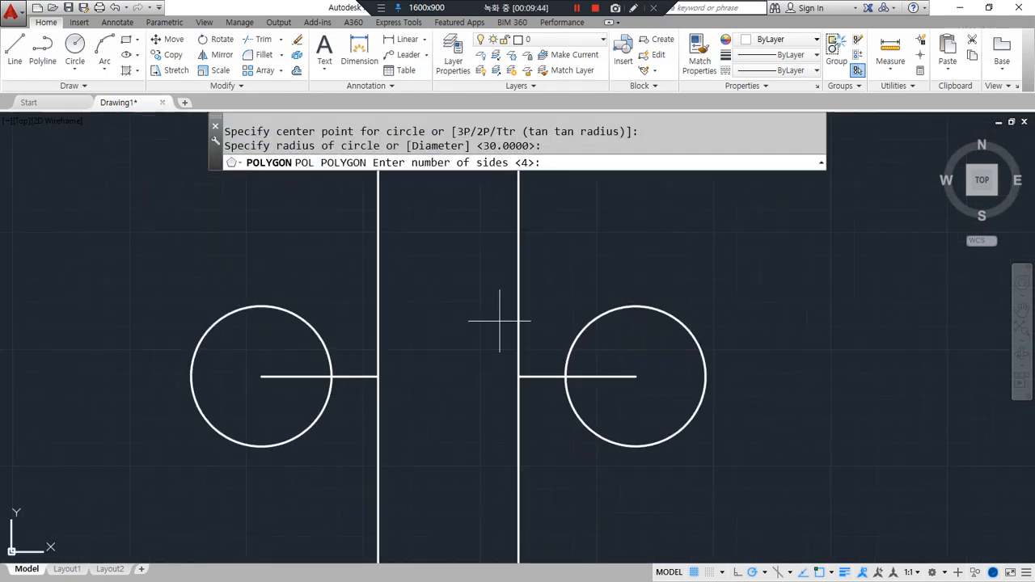
{"action": "type", "text": "3"}
{"action": "key", "text": "Return"}
{"action": "left_click", "coordinate": [623, 377]}
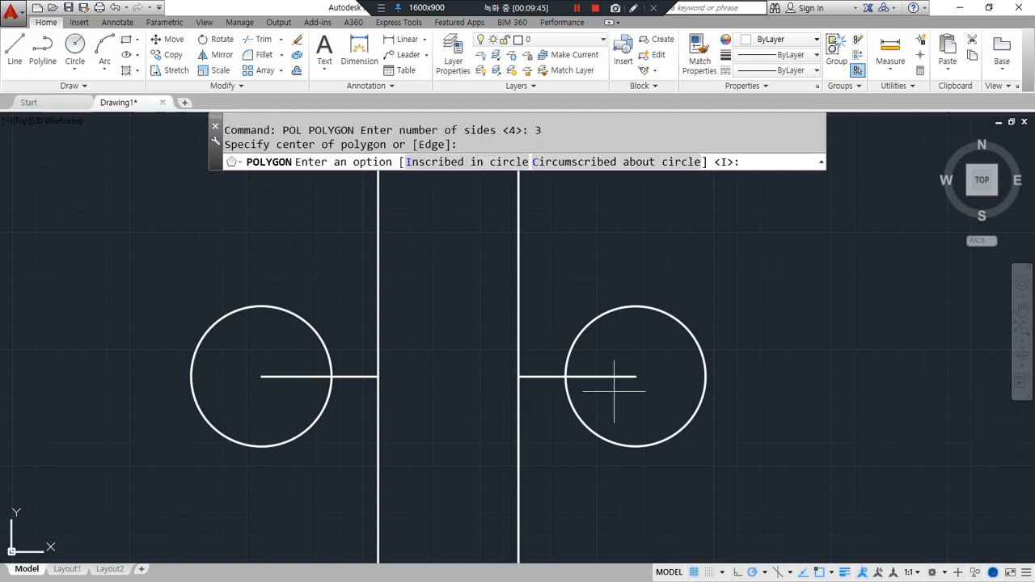
{"action": "left_click", "coordinate": [454, 161]}
{"action": "left_click", "coordinate": [566, 377]}
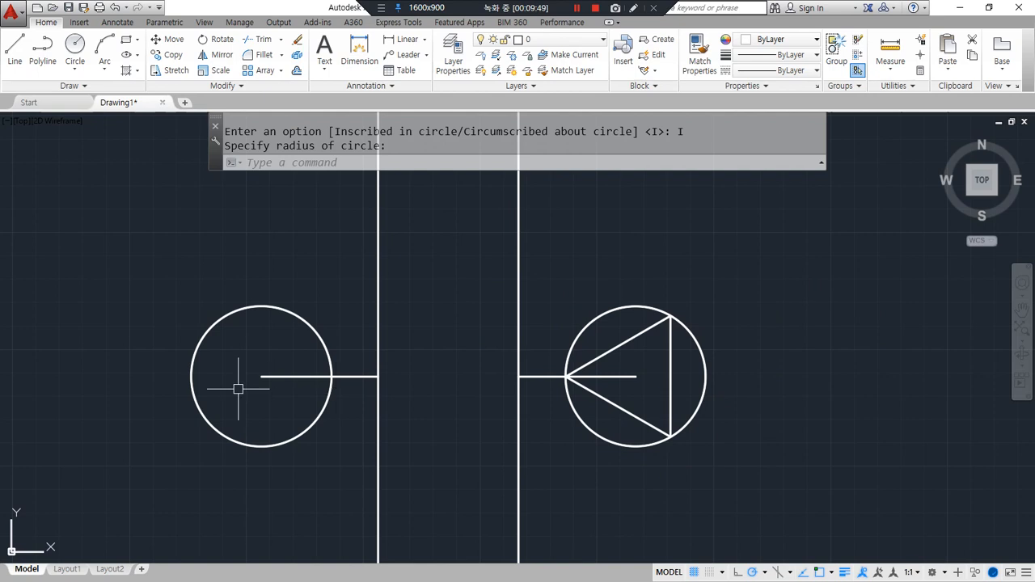
- Draw a matching triangle inscribed in the left circle, with one vertex where the circle crosses its guide line
{"action": "key", "text": "Return"}
{"action": "key", "text": "Return"}
{"action": "left_click", "coordinate": [261, 377]}
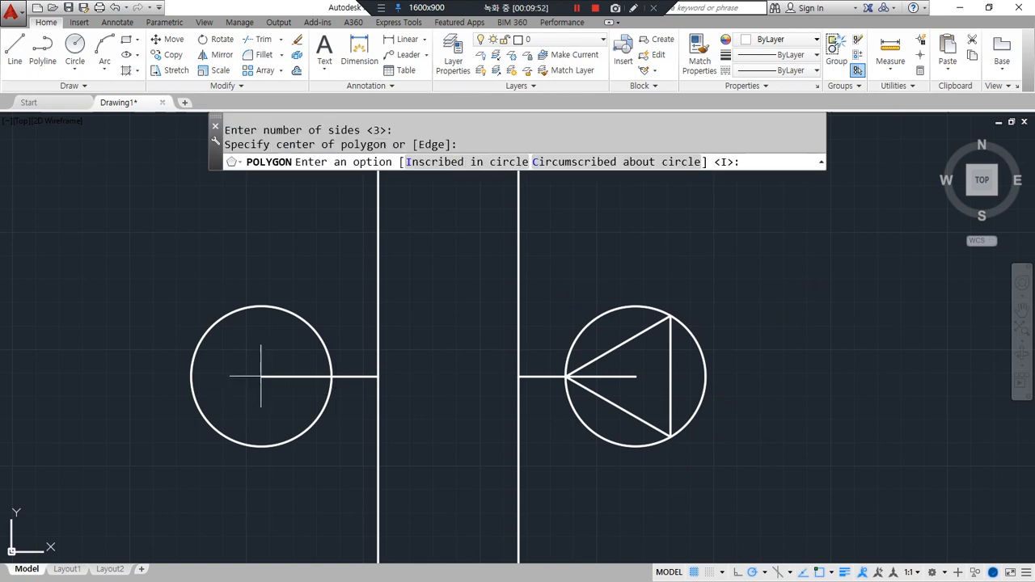
{"action": "key", "text": "Return"}
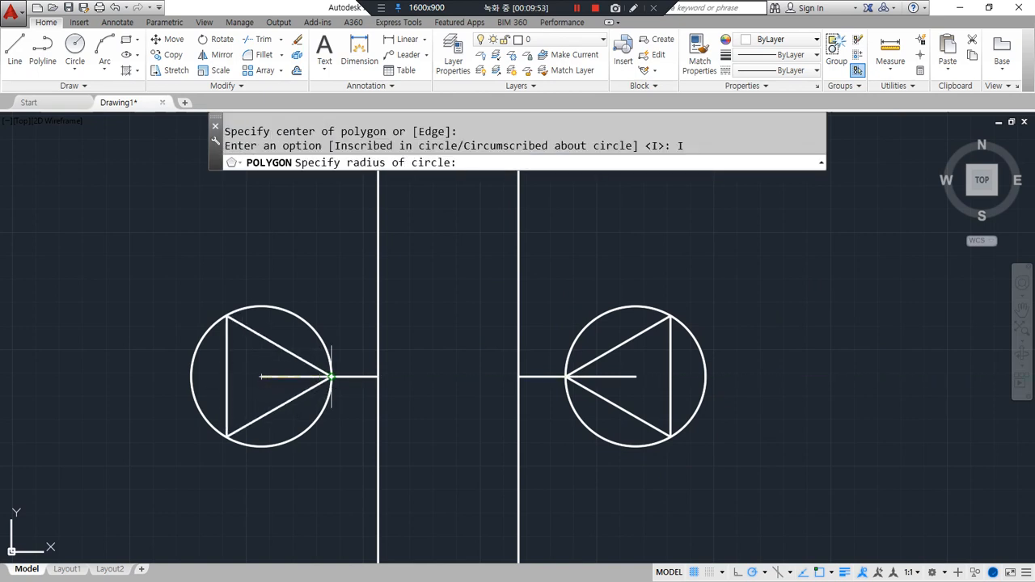
{"action": "left_click", "coordinate": [332, 376]}
- Erase both circles and both horizontal guide lines, keeping only the triangles
{"action": "left_click", "coordinate": [355, 376]}
{"action": "left_click", "coordinate": [320, 413]}
{"action": "left_click", "coordinate": [576, 398]}
{"action": "left_click", "coordinate": [546, 365]}
{"action": "type", "text": "e"}
{"action": "key", "text": "Return"}
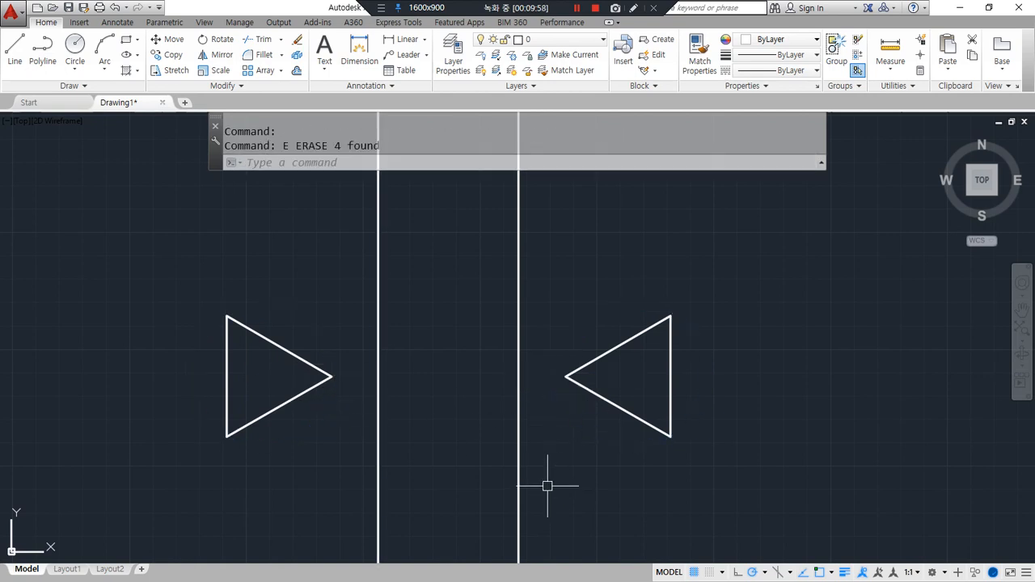
- Sketch red arrows and a loop at the two triangles, encircle the whole window in red, and clear the marks
{"action": "scroll", "coordinate": [545, 485], "scroll_direction": "down", "scroll_amount": 5}
{"action": "scroll", "coordinate": [546, 486], "scroll_direction": "down", "scroll_amount": 3}
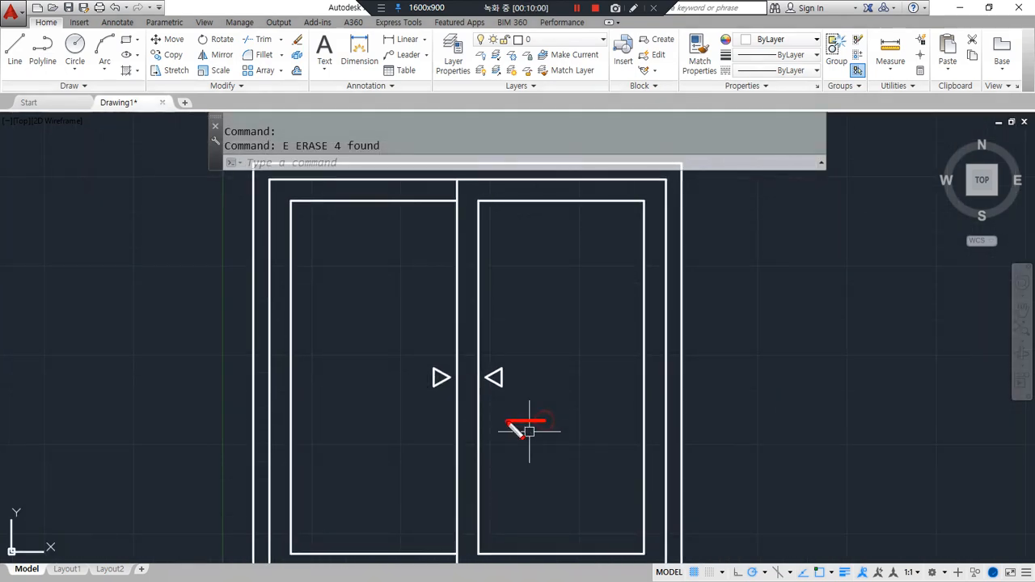
{"action": "mouse_move", "coordinate": [408, 434]}
{"action": "left_mouse_down"}
{"action": "mouse_move", "coordinate": [464, 433]}
{"action": "mouse_move", "coordinate": [407, 398]}
{"action": "mouse_move", "coordinate": [525, 356]}
{"action": "mouse_move", "coordinate": [531, 398]}
{"action": "left_mouse_up"}
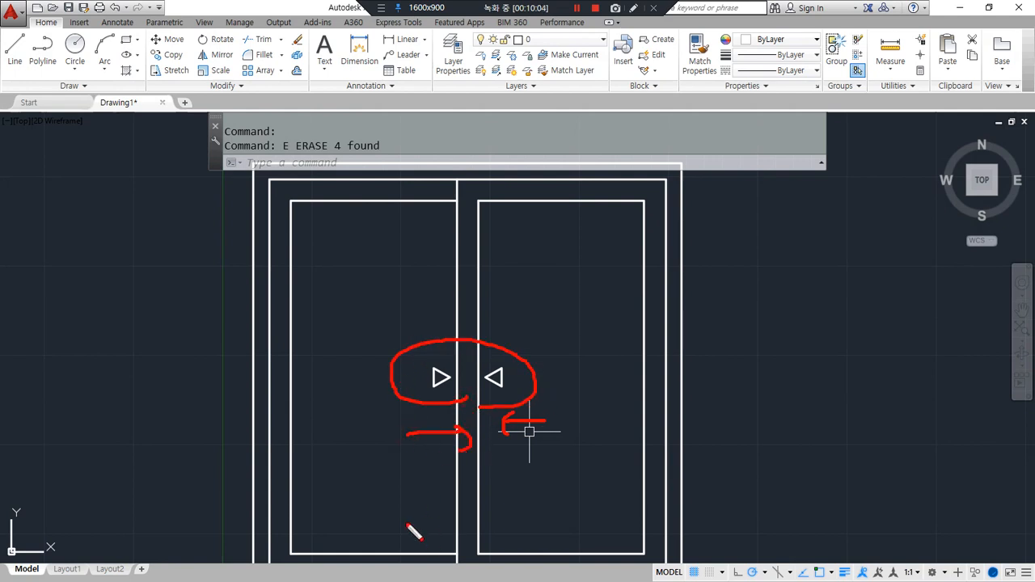
{"action": "key", "text": "Escape"}
{"action": "scroll", "coordinate": [393, 481], "scroll_direction": "down", "scroll_amount": 2}
{"action": "middle_click_drag", "start_coordinate": [421, 461], "coordinate": [407, 434]}
{"action": "key", "text": "ctrl+alt+d"}
{"action": "mouse_move", "coordinate": [300, 561]}
{"action": "left_mouse_down"}
{"action": "mouse_move", "coordinate": [239, 535]}
{"action": "mouse_move", "coordinate": [455, 227]}
{"action": "mouse_move", "coordinate": [575, 540]}
{"action": "mouse_move", "coordinate": [322, 553]}
{"action": "left_mouse_up"}
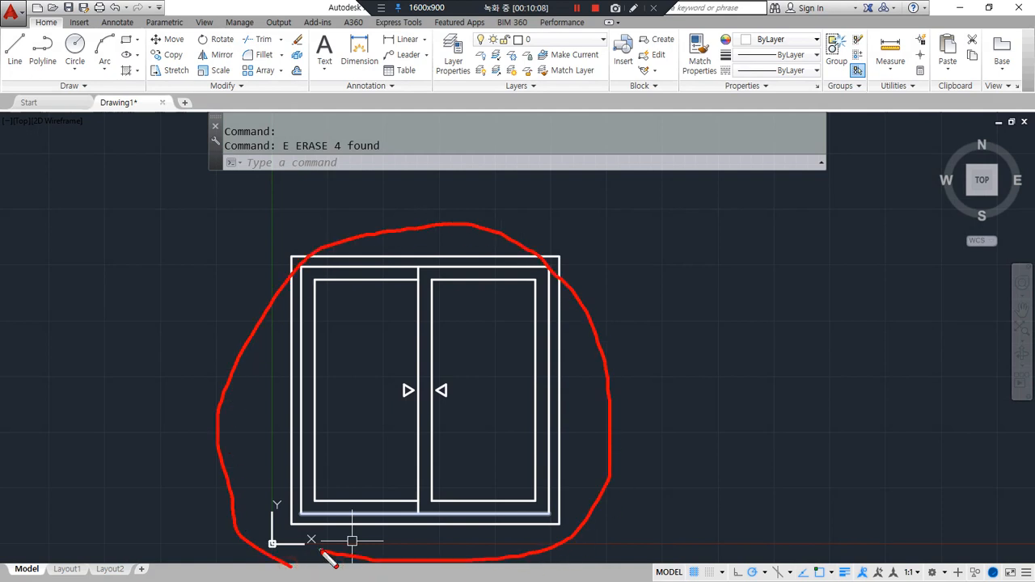
{"action": "key", "text": "Escape"}
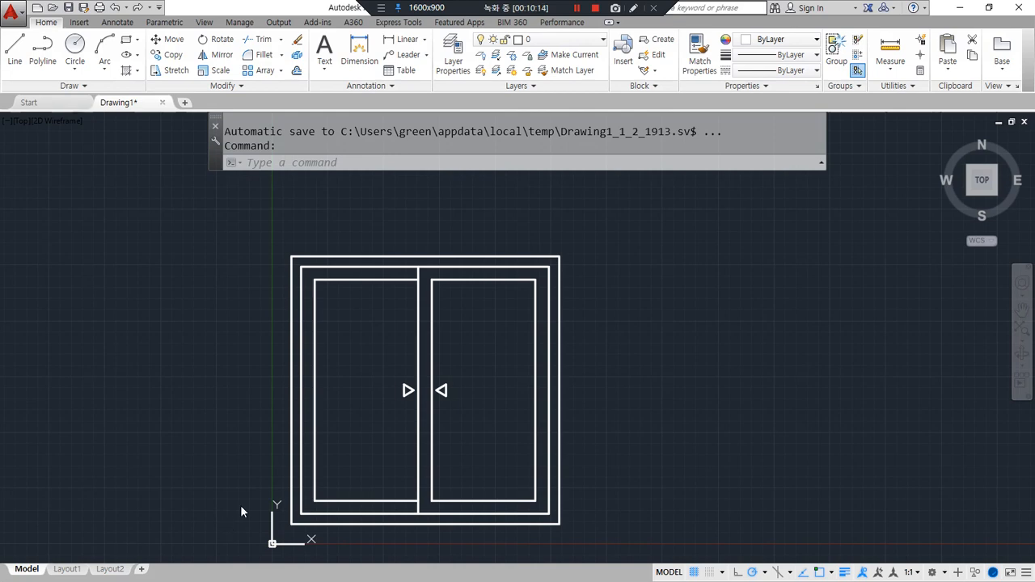
- Draw a 2400 by 1200 rectangle to the right of the first window, aligned with its bottom edge
{"action": "middle_click_drag", "start_coordinate": [661, 422], "coordinate": [377, 423]}
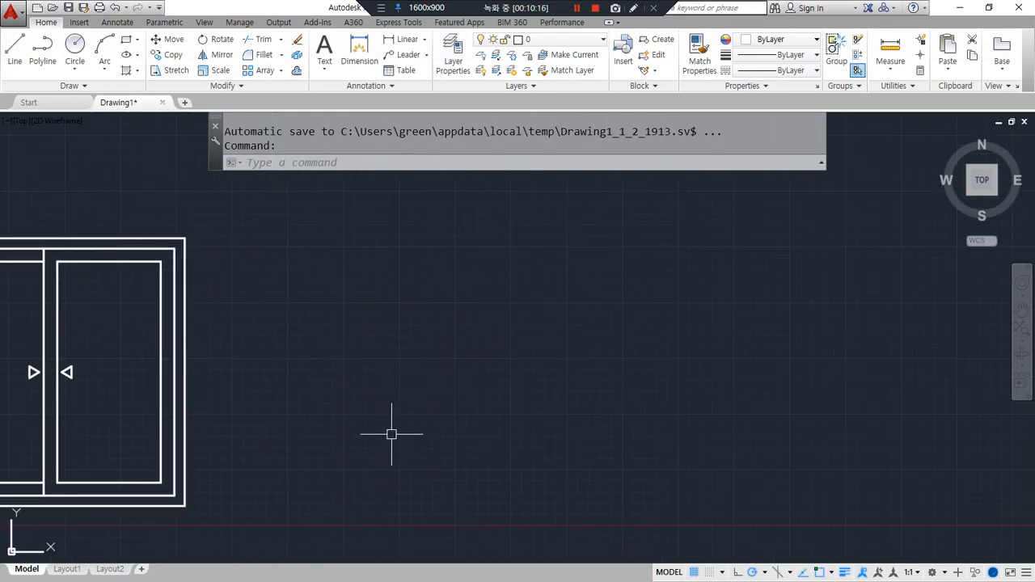
{"action": "type", "text": "rec"}
{"action": "key", "text": "Return"}
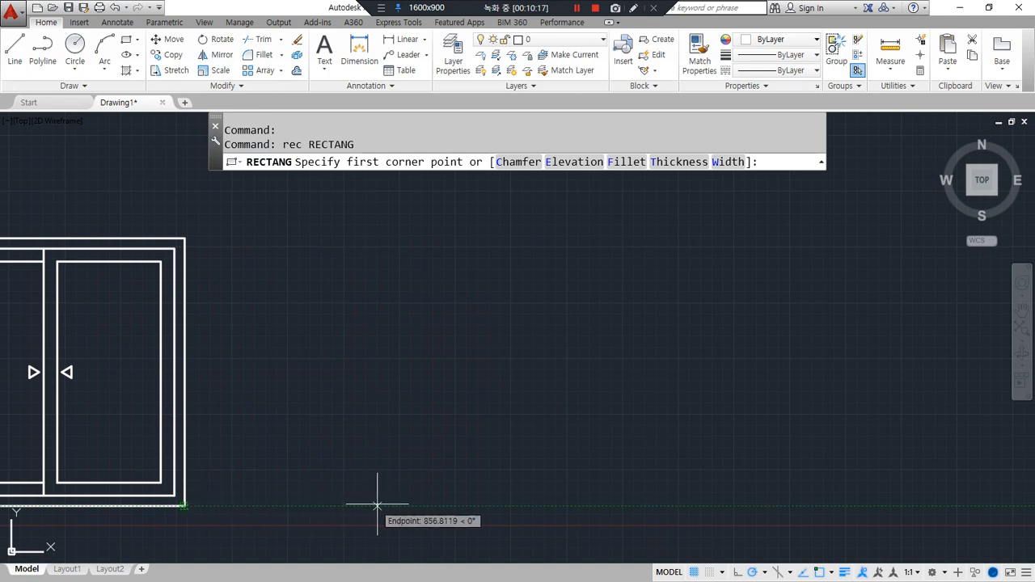
{"action": "left_click", "coordinate": [408, 506]}
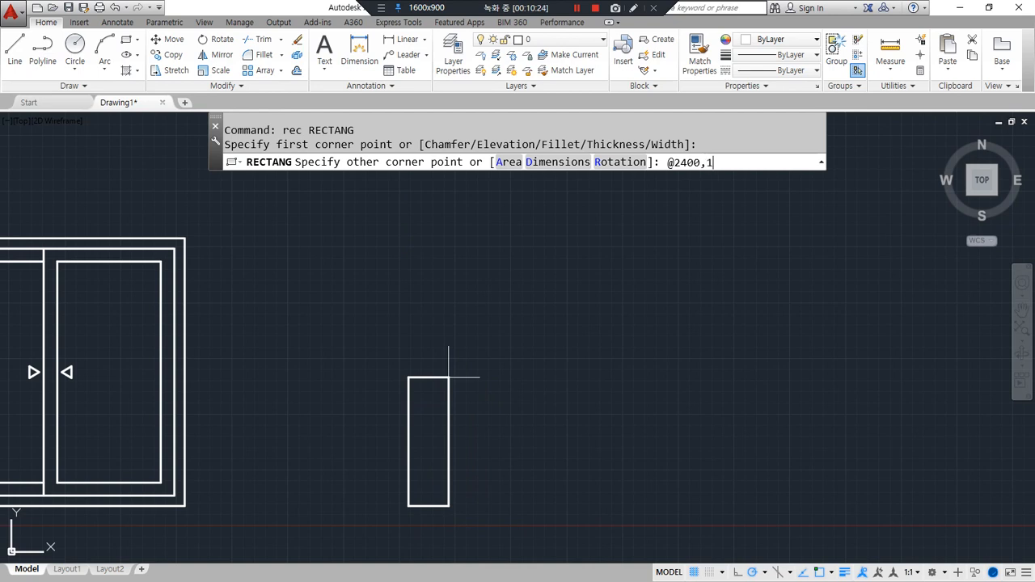
{"action": "type", "text": "@2400,1200"}
{"action": "key", "text": "Return"}
{"action": "scroll", "coordinate": [404, 348], "scroll_direction": "up", "scroll_amount": 1}
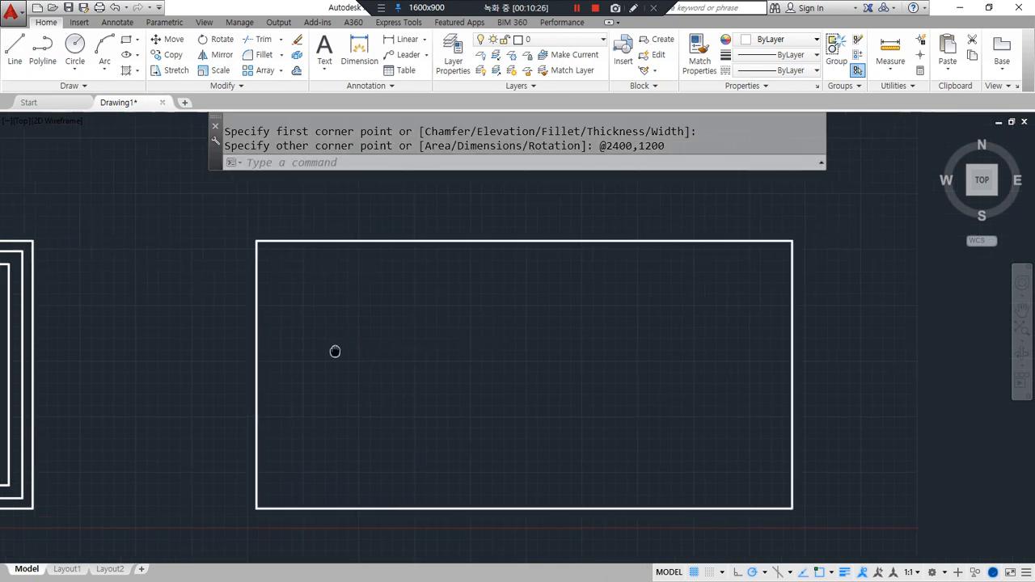
- Offset the 2400 by 1200 rectangle inward by 45
{"action": "type", "text": "o"}
{"action": "key", "text": "Return"}
{"action": "type", "text": "45"}
{"action": "key", "text": "Return"}
{"action": "left_click", "coordinate": [375, 242]}
{"action": "left_click", "coordinate": [366, 309]}
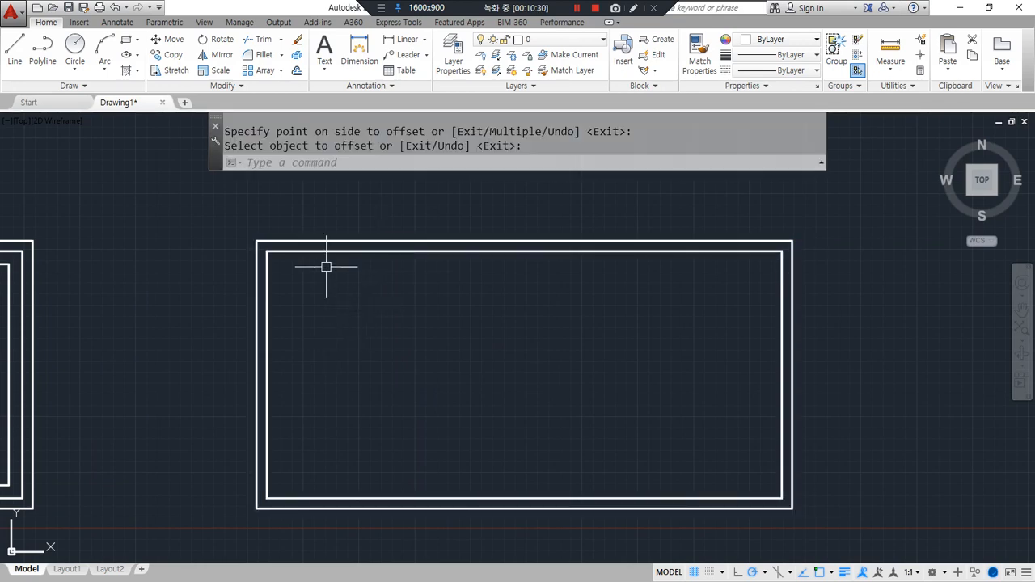
- Draw a rectangle over the frame's right half, from the inner rectangle's upper-right corner to its bottom edge's midpoint
{"action": "type", "text": "rec"}
{"action": "key", "text": "Return"}
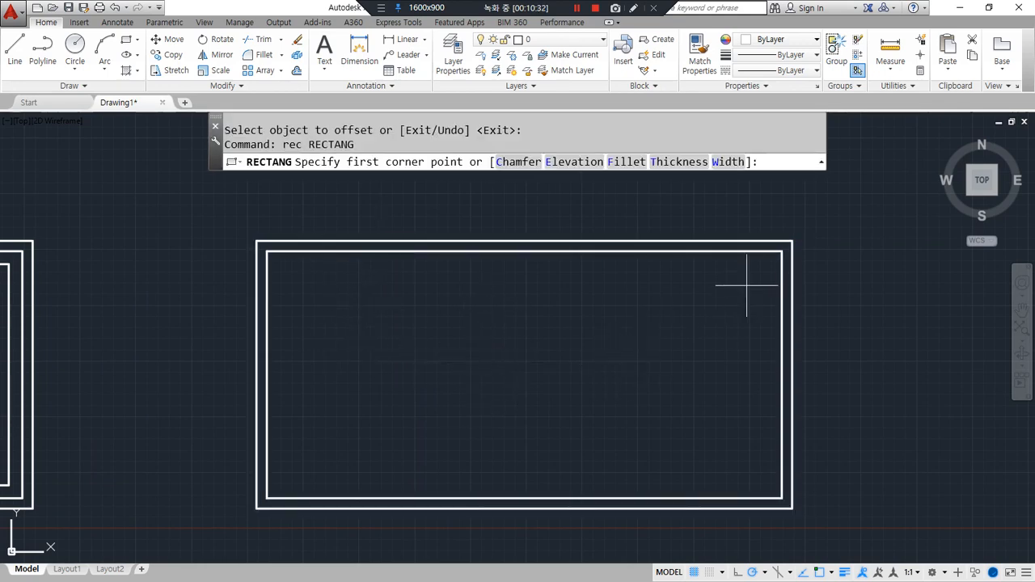
{"action": "left_click", "coordinate": [782, 252]}
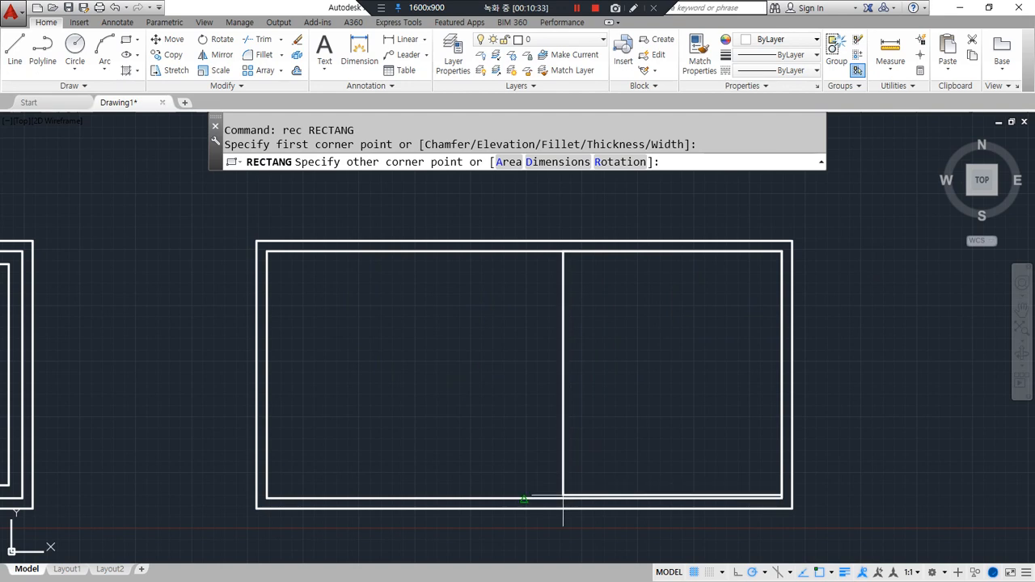
{"action": "left_click", "coordinate": [526, 498]}
- Sketch red division lines and sliding arrows over both halves plus a red centre line, and clear the marks
{"action": "mouse_move", "coordinate": [585, 447]}
{"action": "left_mouse_down"}
{"action": "mouse_move", "coordinate": [684, 358]}
{"action": "mouse_move", "coordinate": [631, 443]}
{"action": "left_mouse_up"}
{"action": "left_click_drag", "start_coordinate": [648, 257], "coordinate": [648, 490]}
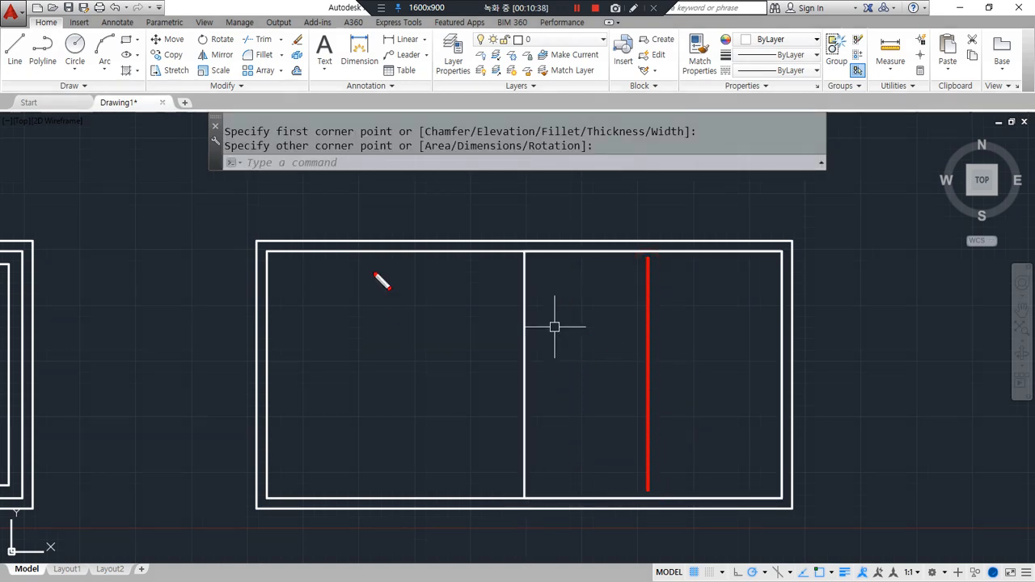
{"action": "left_click_drag", "start_coordinate": [369, 301], "coordinate": [369, 492]}
{"action": "mouse_move", "coordinate": [309, 353]}
{"action": "left_mouse_down"}
{"action": "mouse_move", "coordinate": [297, 389]}
{"action": "mouse_move", "coordinate": [472, 369]}
{"action": "left_mouse_up"}
{"action": "mouse_move", "coordinate": [556, 359]}
{"action": "left_mouse_down"}
{"action": "mouse_move", "coordinate": [599, 378]}
{"action": "mouse_move", "coordinate": [805, 377]}
{"action": "left_mouse_up"}
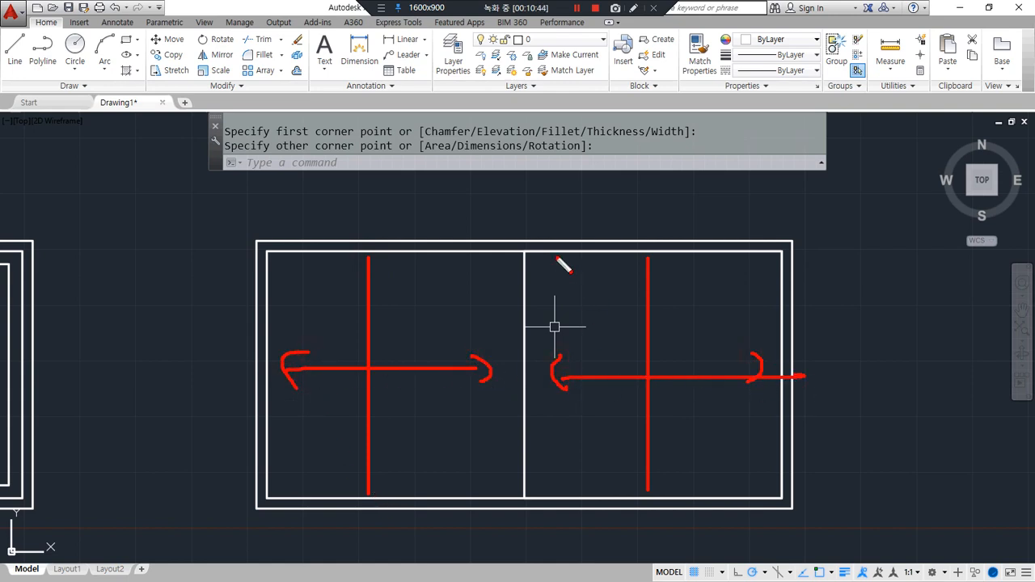
{"action": "left_click_drag", "start_coordinate": [518, 209], "coordinate": [517, 522]}
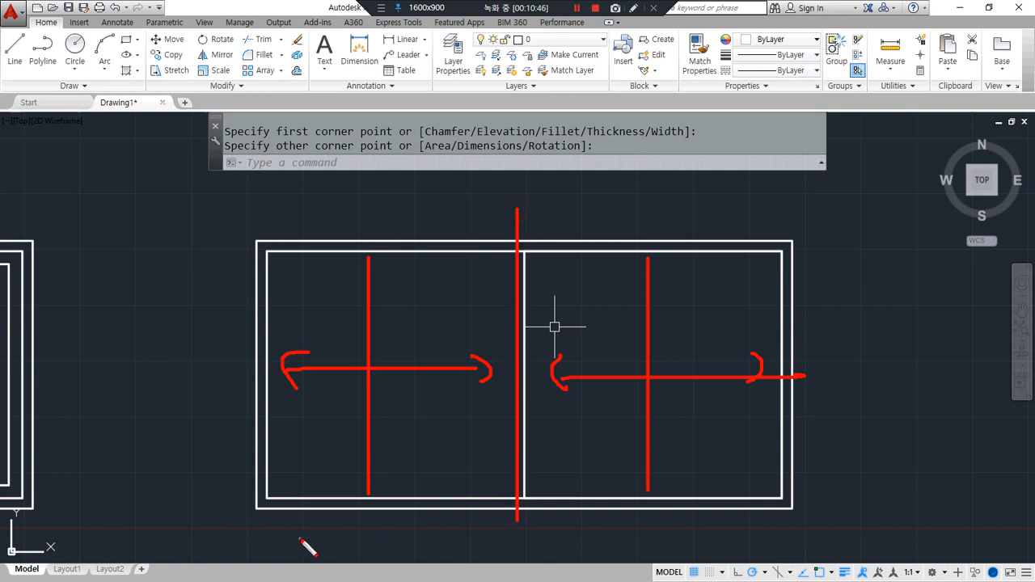
{"action": "key", "text": "Escape"}
- Offset the right half's rectangle inward by 60
{"action": "type", "text": "o"}
{"action": "key", "text": "Return"}
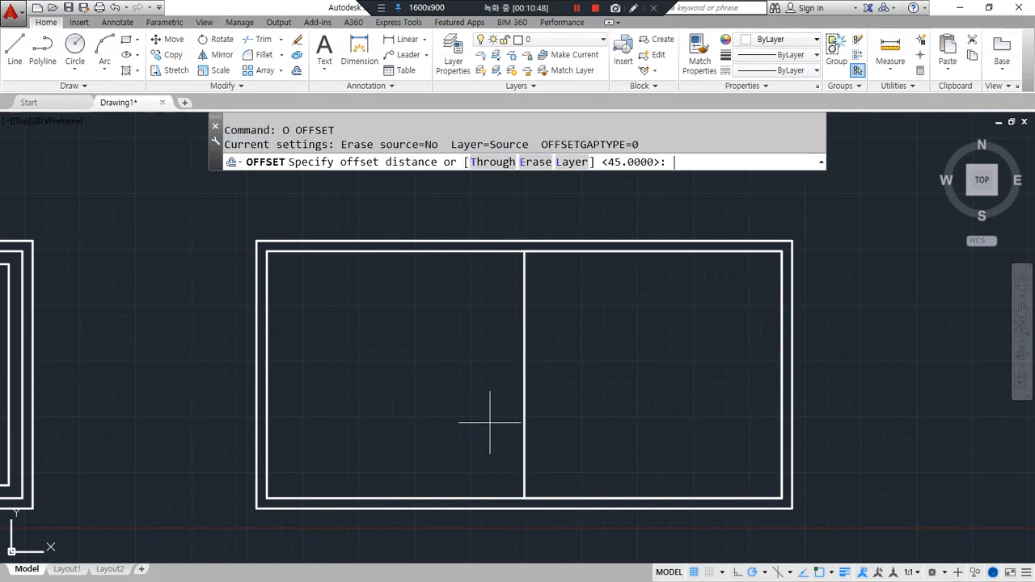
{"action": "type", "text": "60"}
{"action": "key", "text": "Return"}
{"action": "left_click", "coordinate": [525, 320]}
{"action": "left_click", "coordinate": [693, 345]}
{"action": "key", "text": "Return"}
- Draw a vertical line through the middle of the right half, between its outer rectangle's top and bottom edge midpoints
{"action": "type", "text": "l"}
{"action": "key", "text": "Return"}
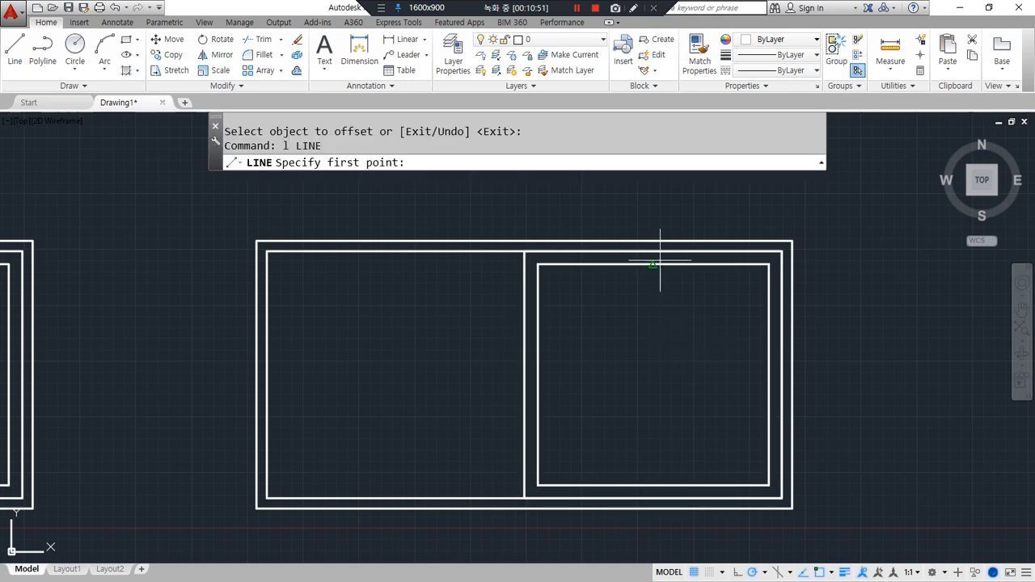
{"action": "left_click", "coordinate": [654, 253]}
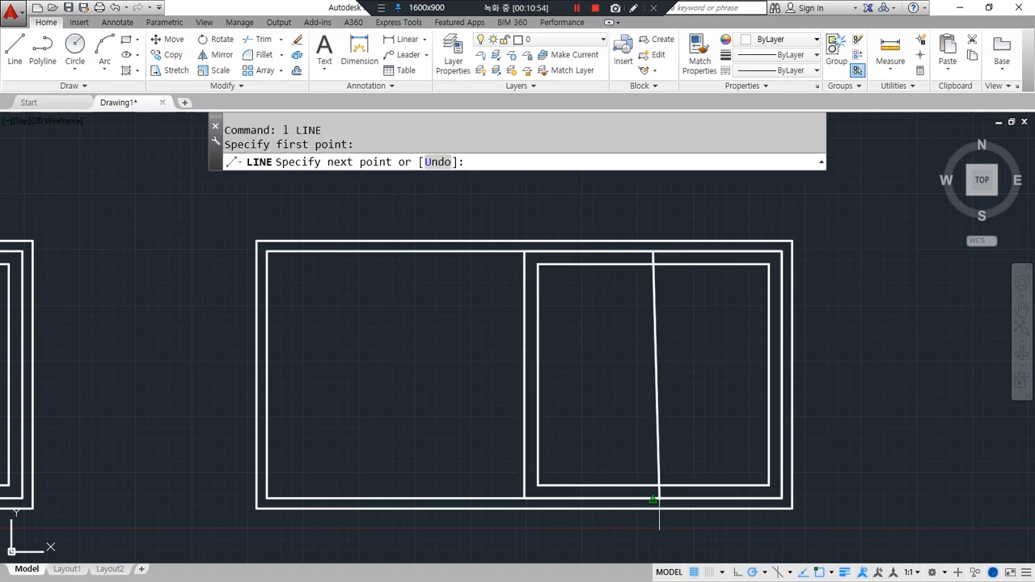
{"action": "left_click", "coordinate": [658, 497]}
{"action": "key", "text": "Return"}
- Offset the right half's vertical centre line by 30 to both sides
{"action": "type", "text": "o"}
{"action": "key", "text": "Return"}
{"action": "type", "text": "30"}
{"action": "key", "text": "Return"}
{"action": "left_click", "coordinate": [652, 340]}
{"action": "left_click", "coordinate": [717, 337]}
{"action": "scroll", "coordinate": [651, 256], "scroll_direction": "up", "scroll_amount": 5}
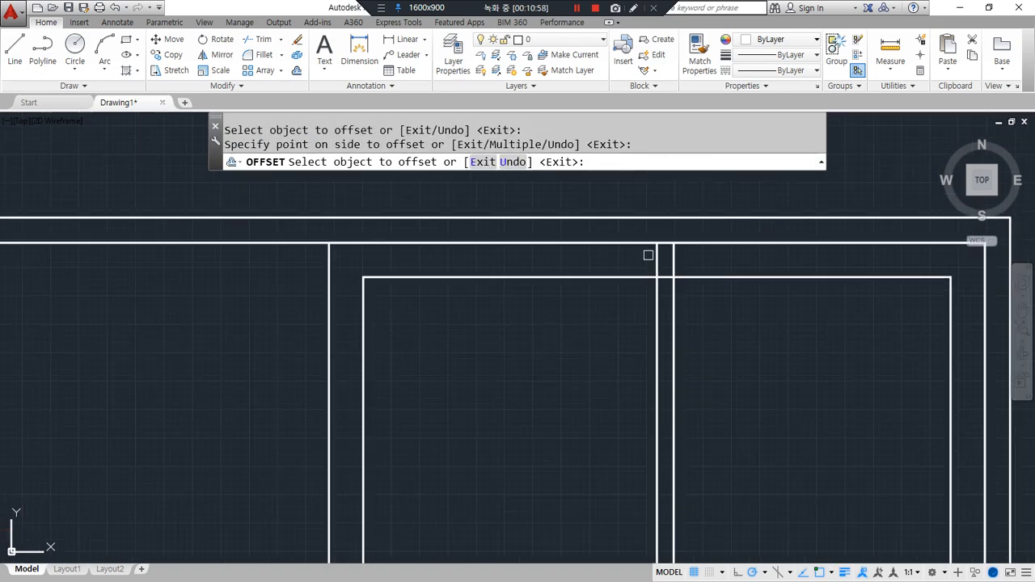
{"action": "left_click", "coordinate": [660, 316]}
{"action": "left_click", "coordinate": [645, 305]}
{"action": "key", "text": "Return"}
- Erase the original centre line between the two offset stile lines
{"action": "left_click", "coordinate": [661, 270]}
{"action": "type", "text": "e"}
{"action": "key", "text": "Return"}
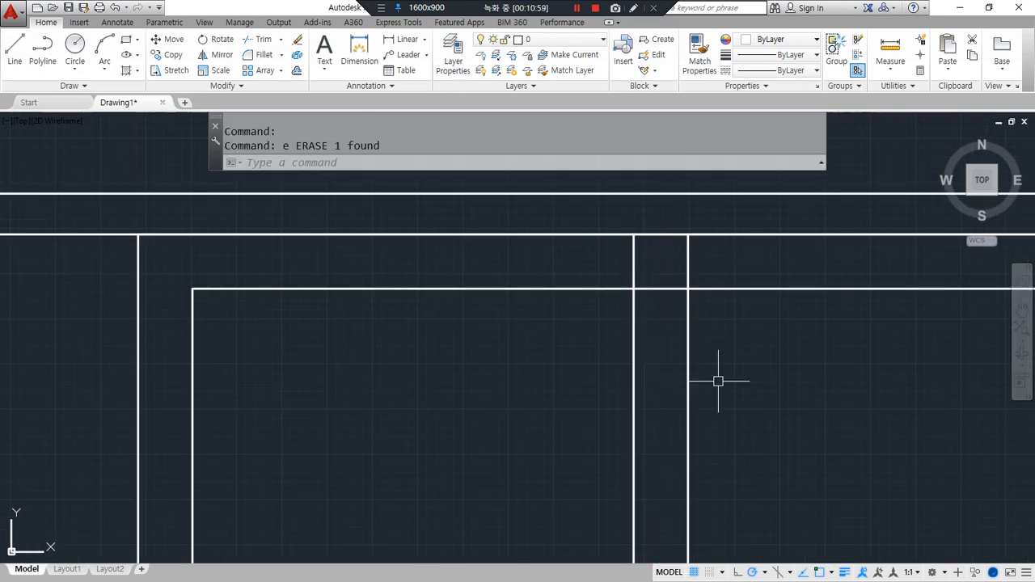
- Trim the horizontal sash lines between the two stile lines and the right stile line's ends beyond the innermost rectangle
{"action": "type", "text": "tr"}
{"action": "key", "text": "Return"}
{"action": "left_click", "coordinate": [688, 279]}
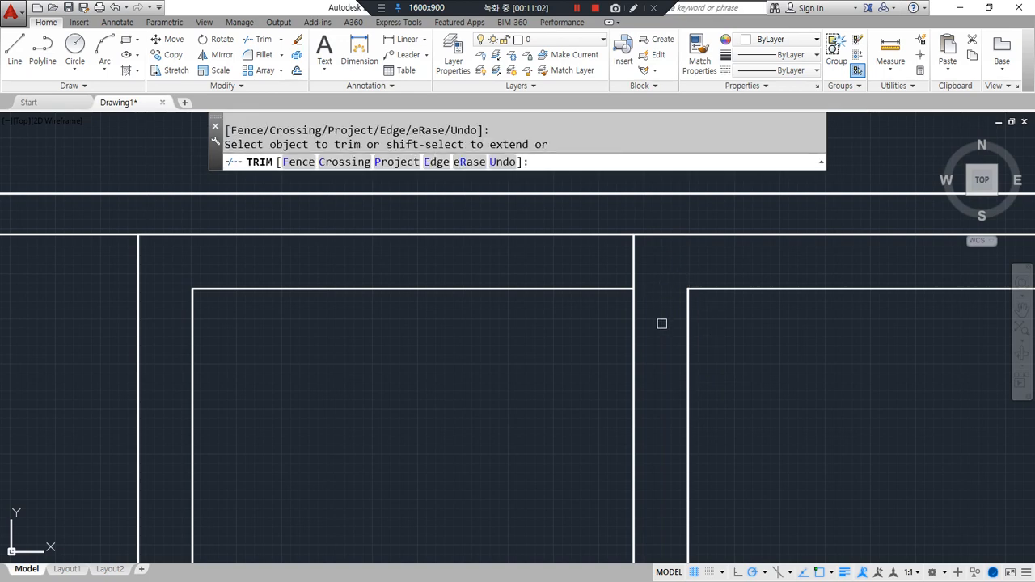
{"action": "scroll", "coordinate": [639, 315], "scroll_direction": "down", "scroll_amount": 5}
{"action": "scroll", "coordinate": [555, 326], "scroll_direction": "up", "scroll_amount": 5}
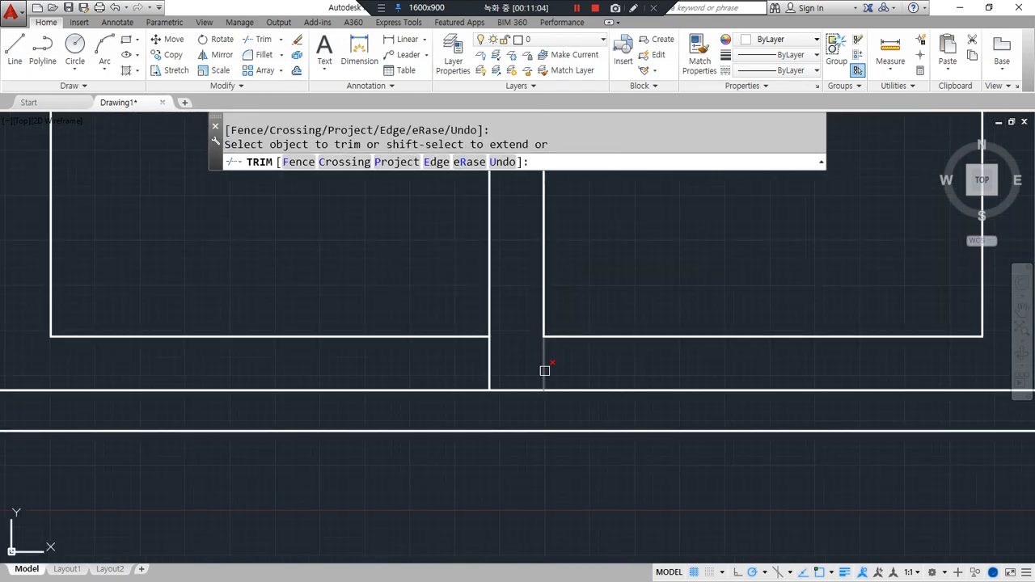
{"action": "left_click", "coordinate": [544, 371]}
{"action": "key", "text": "Return"}
{"action": "scroll", "coordinate": [544, 372], "scroll_direction": "down", "scroll_amount": 5}
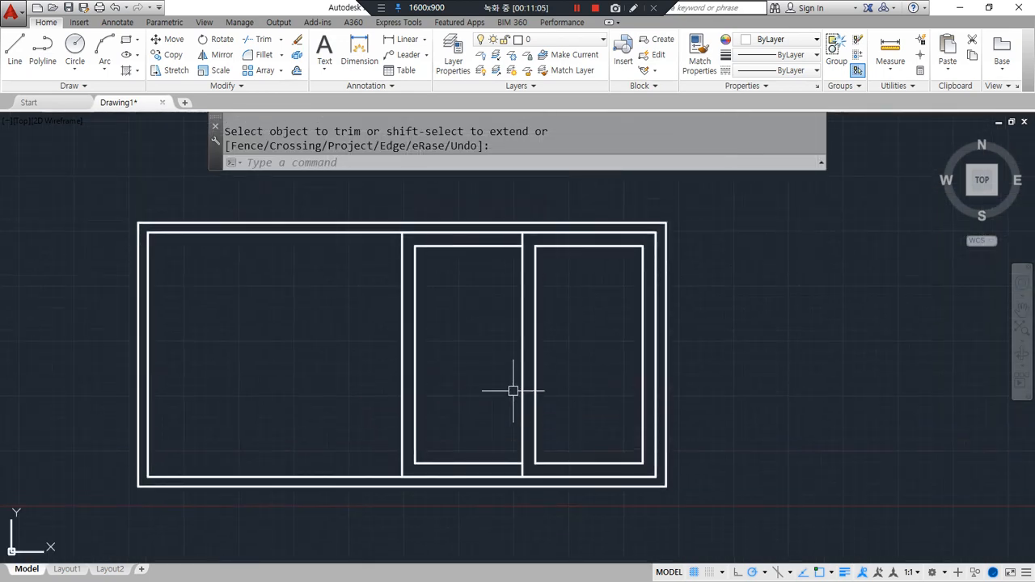
- Draw a 50 long horizontal line to the right from the midpoint of the right pane's inner edge
{"action": "scroll", "coordinate": [564, 359], "scroll_direction": "up", "scroll_amount": 4}
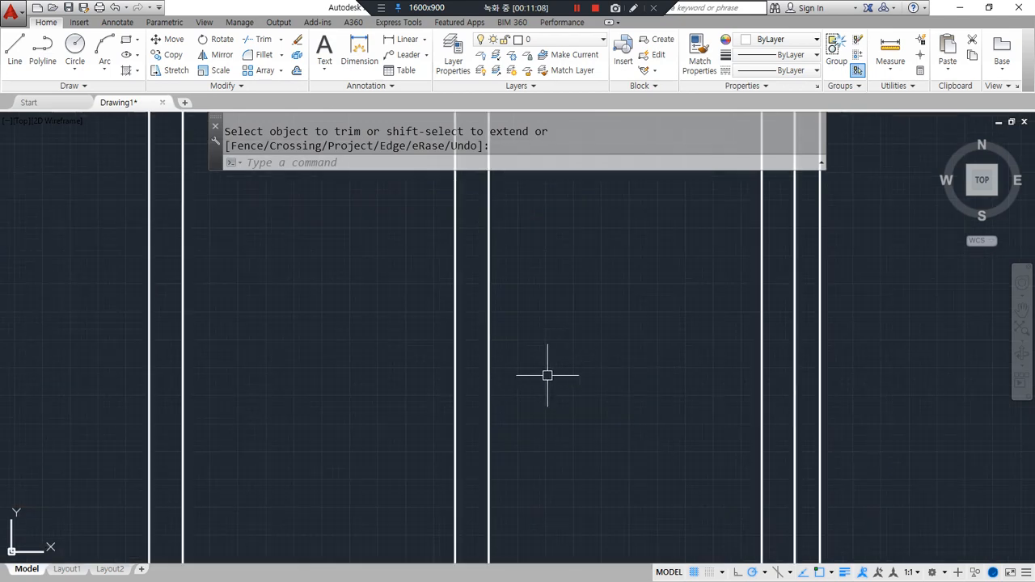
{"action": "key", "text": "Return"}
{"action": "type", "text": "l"}
{"action": "key", "text": "Return"}
{"action": "left_click", "coordinate": [489, 346]}
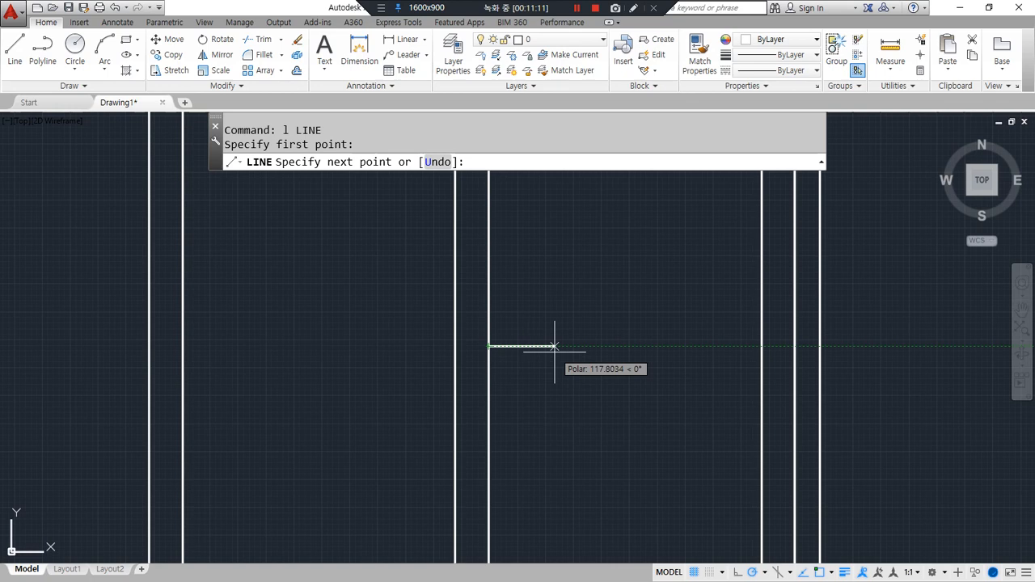
{"action": "type", "text": "50"}
{"action": "key", "text": "Return"}
{"action": "key", "text": "Return"}
- Draw a 50 long horizontal line to the left from the midpoint of the left stile line
{"action": "key", "text": "Return"}
{"action": "left_click", "coordinate": [455, 347]}
{"action": "type", "text": "50"}
{"action": "key", "text": "Return"}
{"action": "key", "text": "Return"}
- Draw circles of radius 30 centred on the free ends of the new window's two guide lines
{"action": "scroll", "coordinate": [412, 361], "scroll_direction": "up", "scroll_amount": 4}
{"action": "type", "text": "c"}
{"action": "key", "text": "Return"}
{"action": "left_click", "coordinate": [449, 322]}
{"action": "type", "text": "30"}
{"action": "key", "text": "Return"}
{"action": "key", "text": "Return"}
{"action": "left_click", "coordinate": [677, 322]}
{"action": "key", "text": "Return"}
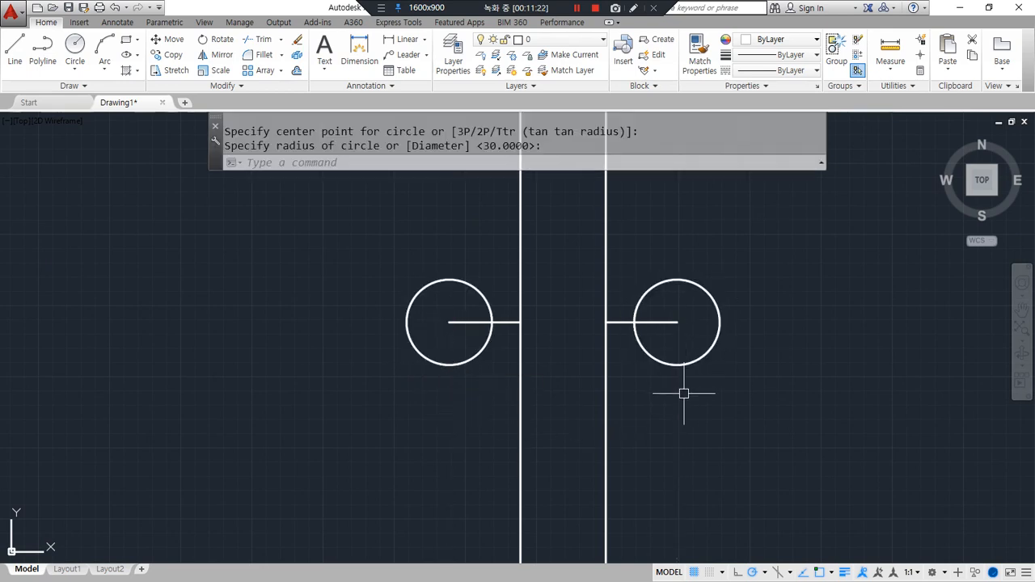
- Draw a triangle inscribed in the right circle, centred on it with one vertex at the circle's left quadrant
{"action": "type", "text": "pol"}
{"action": "key", "text": "Return"}
{"action": "type", "text": "3"}
{"action": "key", "text": "Return"}
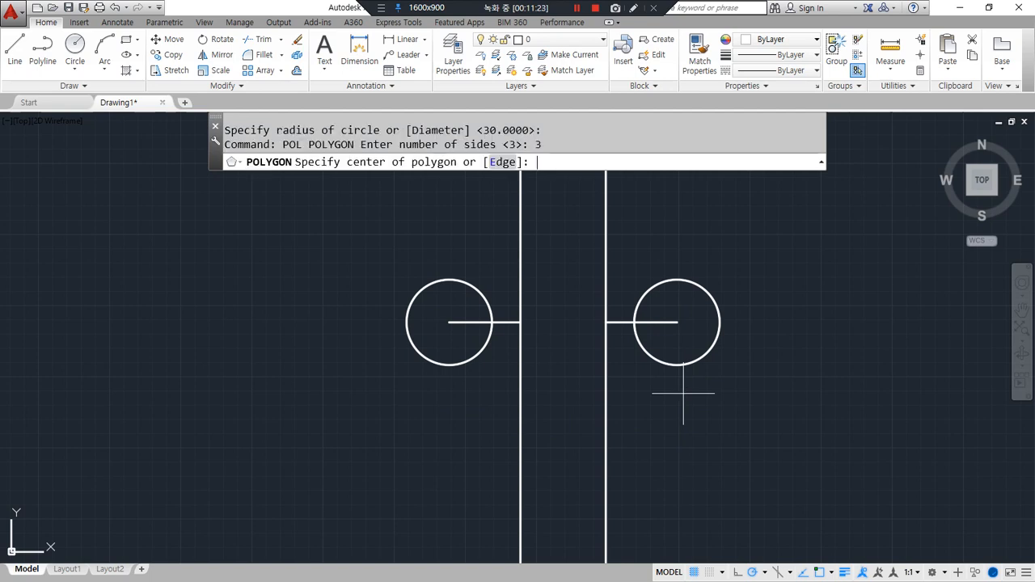
{"action": "left_click", "coordinate": [677, 322]}
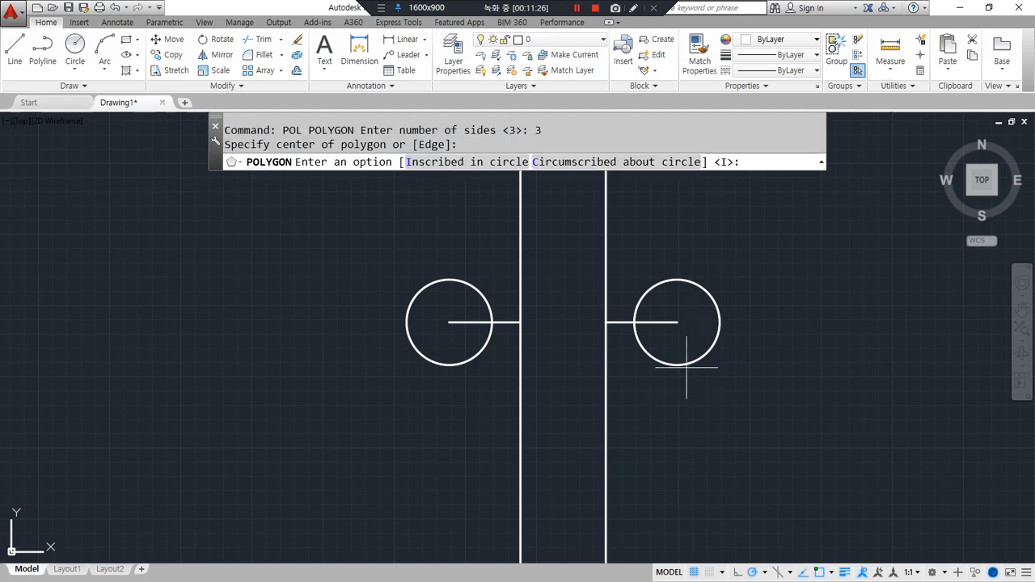
{"action": "key", "text": "Return"}
{"action": "left_click", "coordinate": [634, 322]}
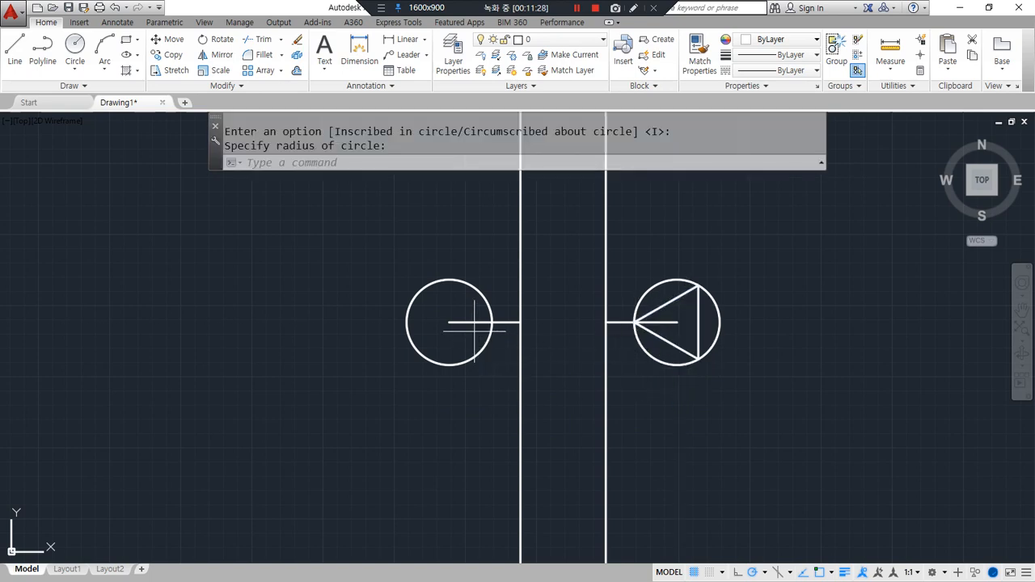
- Draw a triangle inscribed in the left circle, centred on it with one vertex at the circle's right quadrant
{"action": "key", "text": "Return"}
{"action": "key", "text": "Return"}
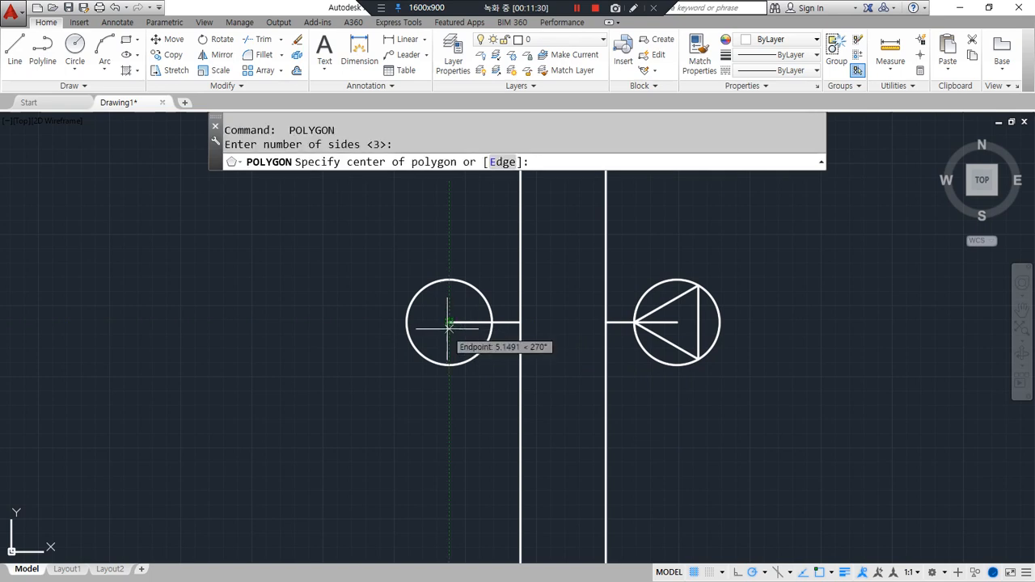
{"action": "left_click", "coordinate": [449, 323]}
{"action": "key", "text": "Return"}
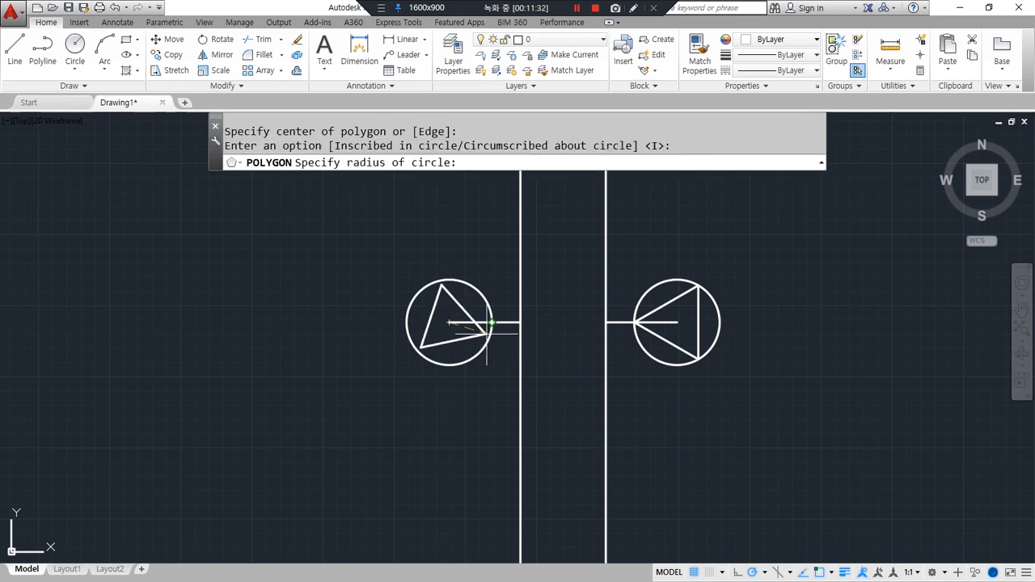
{"action": "left_click", "coordinate": [489, 341]}
- Erase both circles and both guide lines around the triangular direction markers
{"action": "left_click", "coordinate": [489, 341]}
{"action": "left_click", "coordinate": [502, 322]}
{"action": "left_click", "coordinate": [621, 324]}
{"action": "left_click", "coordinate": [644, 351]}
{"action": "type", "text": "e"}
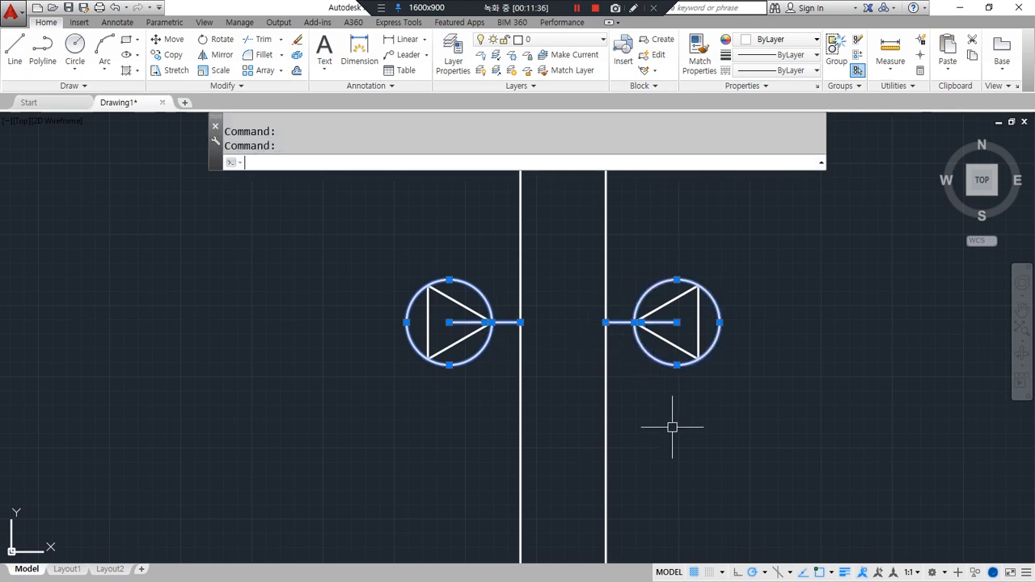
{"action": "key", "text": "Return"}
- Mirror the wide window's right-hand sashes and markers about the window's vertical centre line, keeping the source objects
{"action": "scroll", "coordinate": [672, 423], "scroll_direction": "down", "scroll_amount": 4}
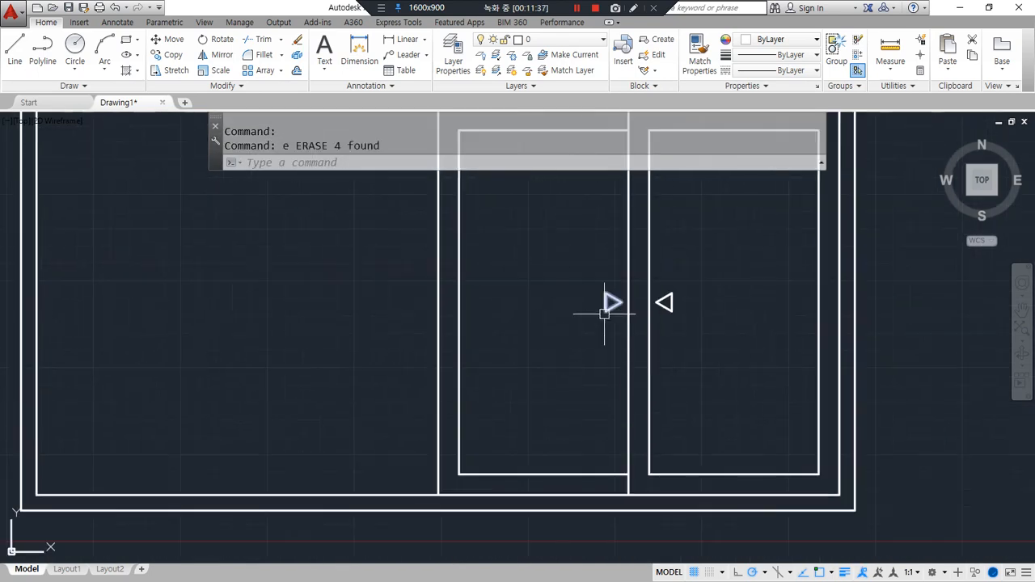
{"action": "scroll", "coordinate": [606, 312], "scroll_direction": "down", "scroll_amount": 3}
{"action": "middle_click_drag", "start_coordinate": [590, 307], "coordinate": [528, 349]}
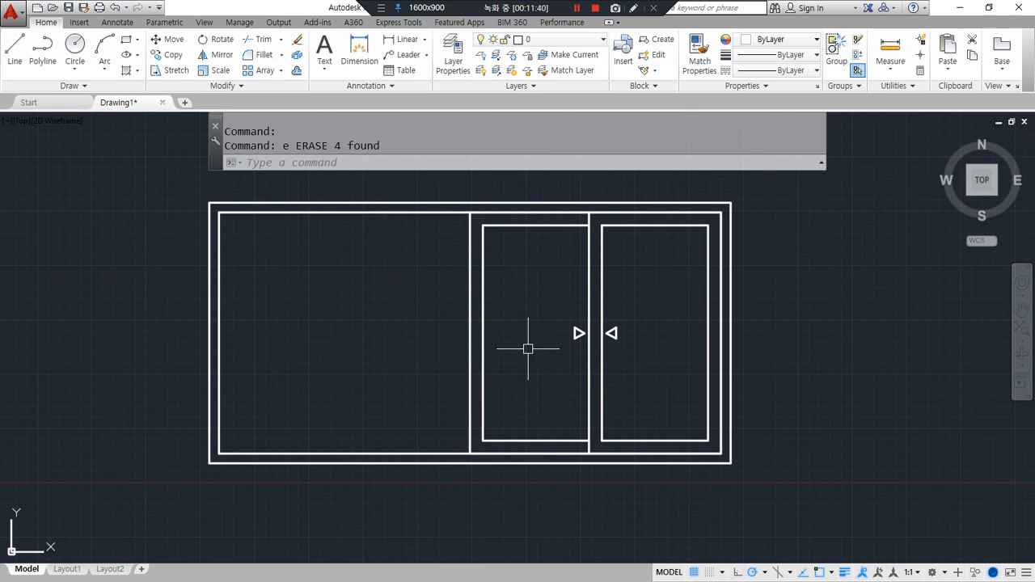
{"action": "type", "text": "mi"}
{"action": "key", "text": "Return"}
{"action": "left_click", "coordinate": [446, 178]}
{"action": "left_click", "coordinate": [802, 474]}
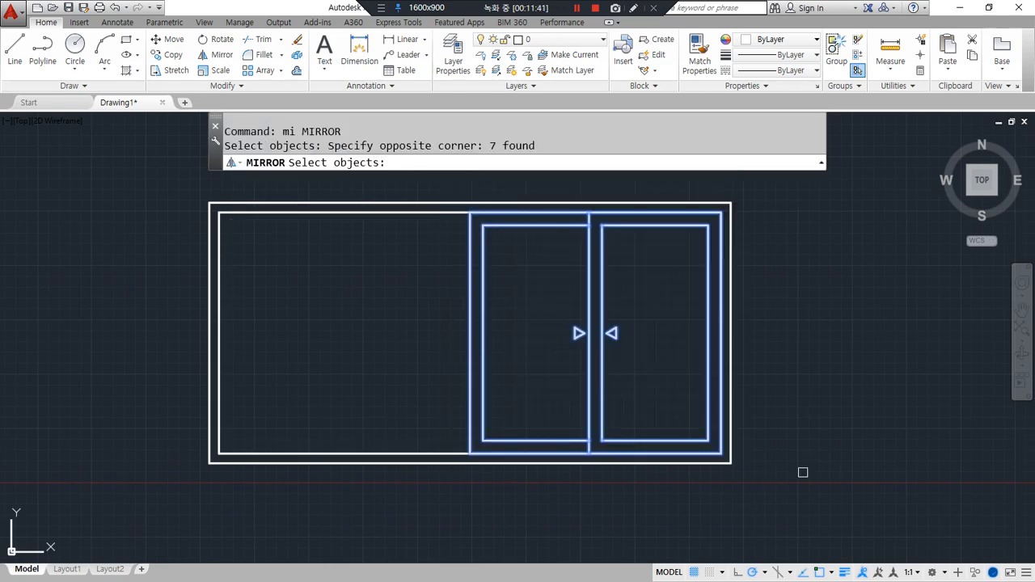
{"action": "key", "text": "Return"}
{"action": "left_click", "coordinate": [469, 214]}
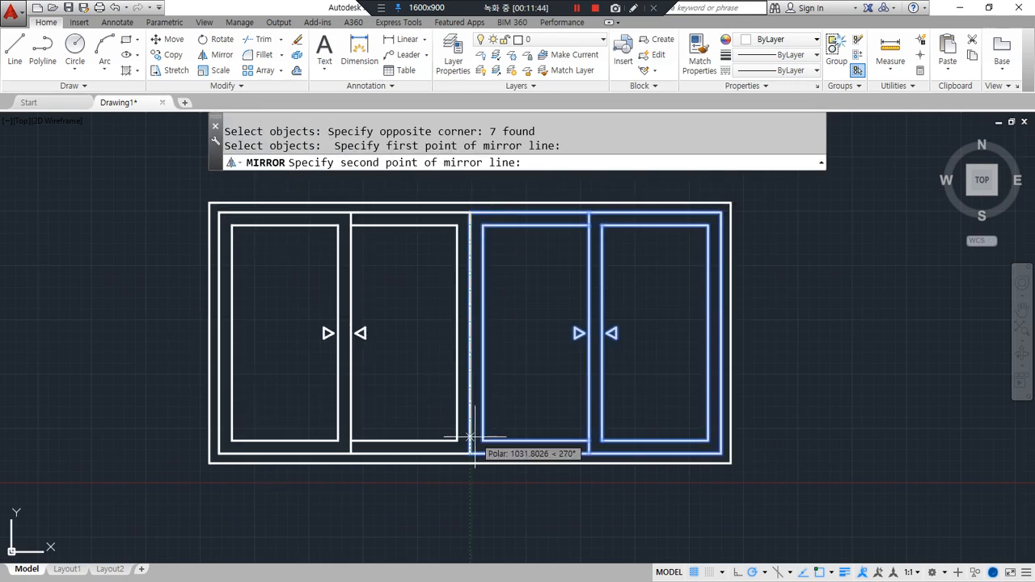
{"action": "left_click", "coordinate": [471, 437]}
{"action": "key", "text": "Return"}
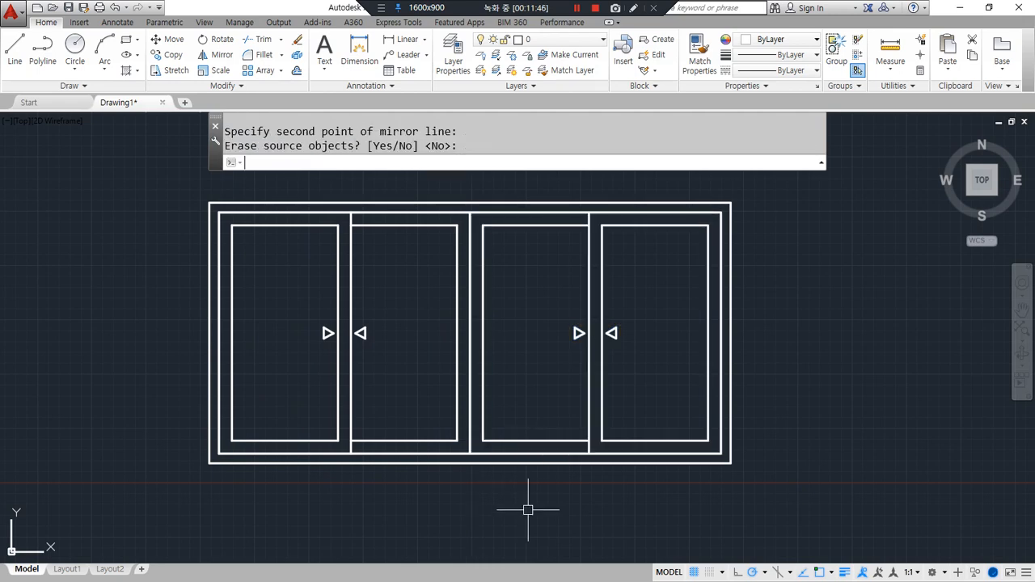
{"action": "mouse_move", "coordinate": [509, 488]}
{"action": "left_mouse_down"}
{"action": "mouse_move", "coordinate": [186, 365]}
{"action": "mouse_move", "coordinate": [734, 353]}
{"action": "mouse_move", "coordinate": [473, 486]}
{"action": "left_mouse_up"}
{"action": "key", "text": "Escape"}
{"action": "scroll", "coordinate": [441, 451], "scroll_direction": "down", "scroll_amount": 2}
{"action": "middle_click_drag", "start_coordinate": [366, 416], "coordinate": [433, 385]}
{"action": "scroll", "coordinate": [433, 386], "scroll_direction": "up", "scroll_amount": 1}
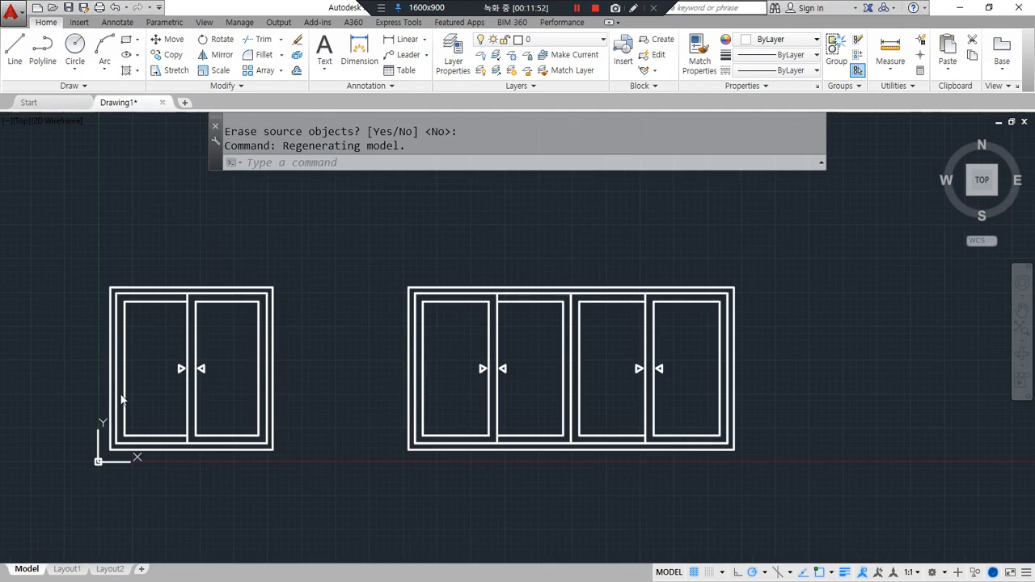
{"action": "middle_click_drag", "start_coordinate": [321, 296], "coordinate": [328, 275]}
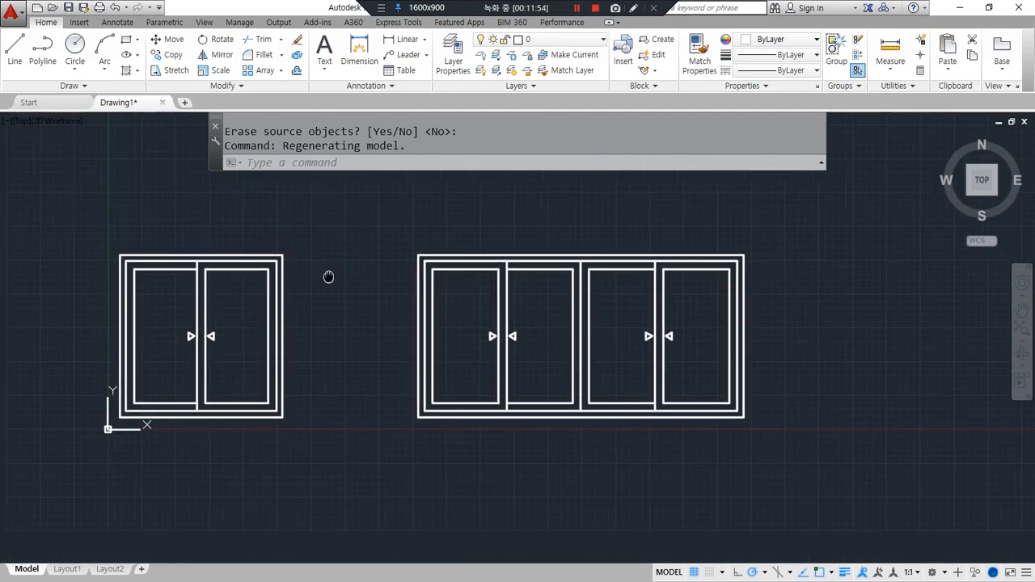
{"action": "mouse_move", "coordinate": [287, 254]}
{"action": "left_mouse_down"}
{"action": "mouse_move", "coordinate": [24, 254]}
{"action": "mouse_move", "coordinate": [841, 254]}
{"action": "left_mouse_up"}
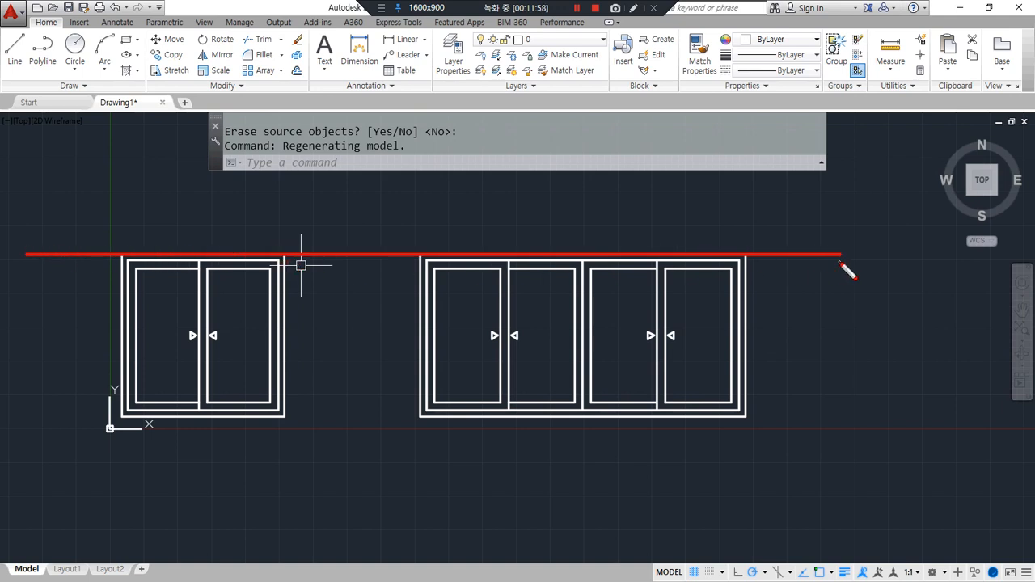
{"action": "middle_click_drag", "start_coordinate": [346, 436], "coordinate": [348, 389]}
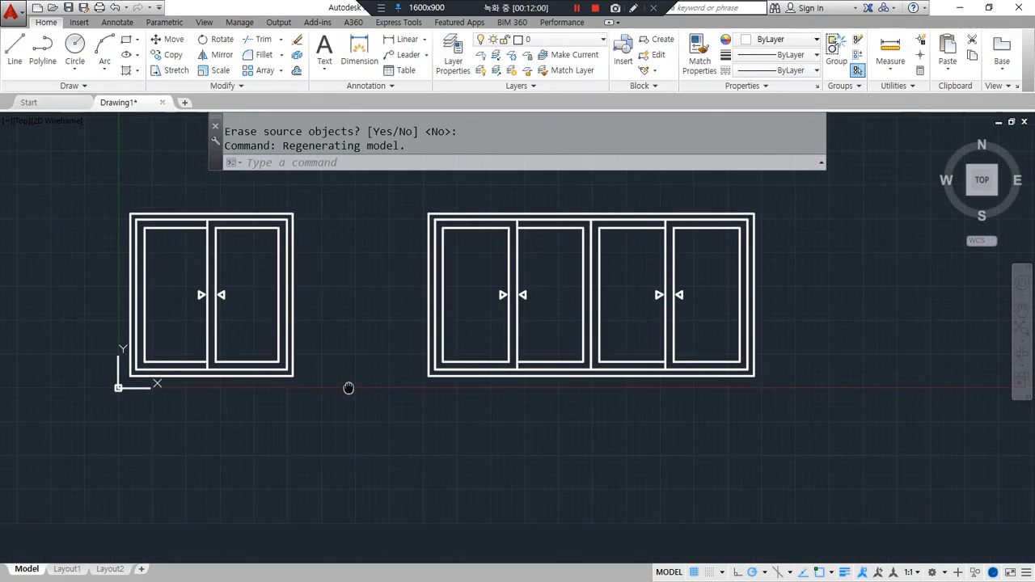
- Draw a horizontal construction line through the top right corner of the 1200 by 1200 window
{"action": "type", "text": "c"}
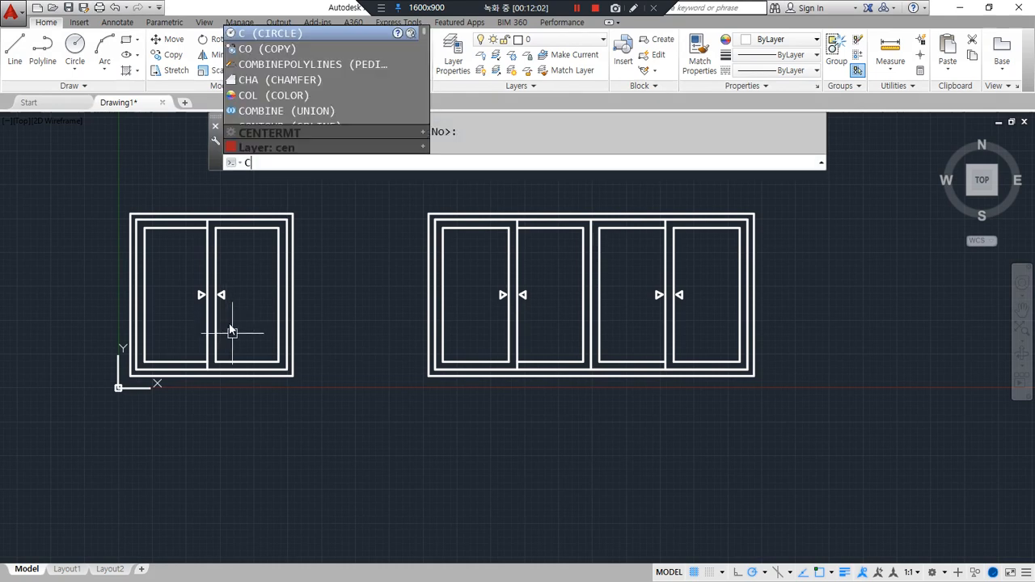
{"action": "key", "text": "BackSpace"}
{"action": "type", "text": "xl"}
{"action": "key", "text": "Return"}
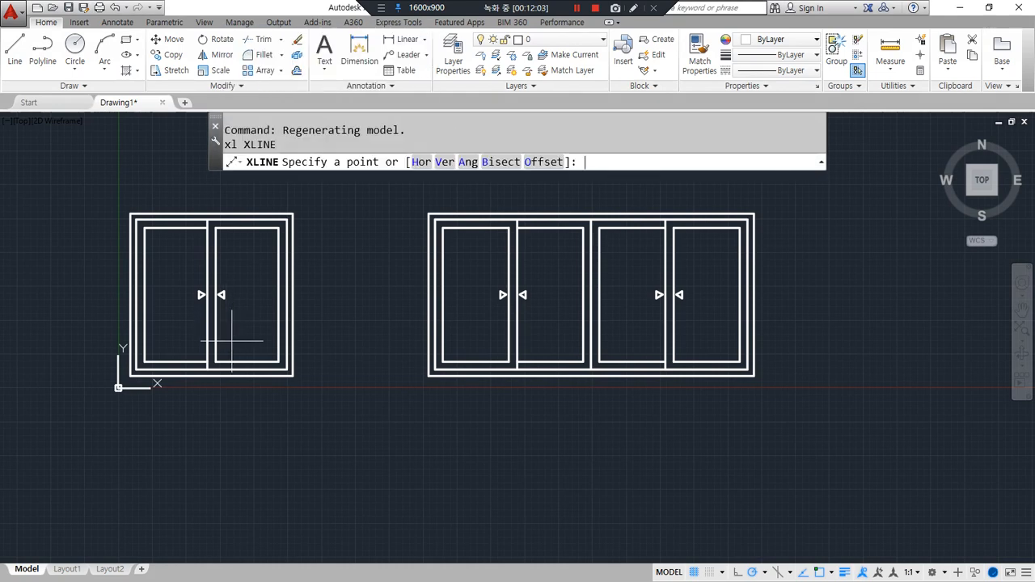
{"action": "type", "text": "h"}
{"action": "key", "text": "Return"}
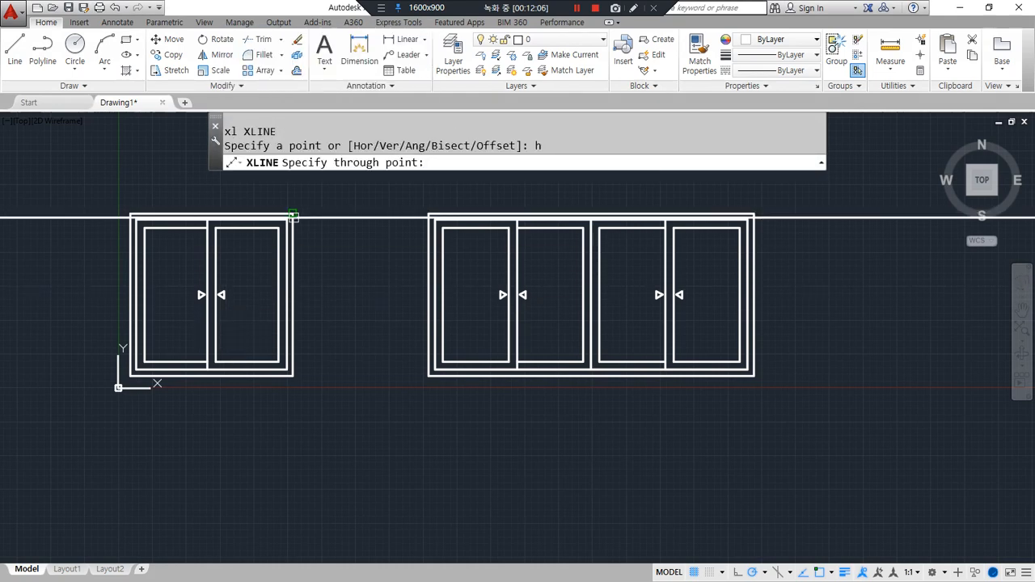
{"action": "left_click", "coordinate": [292, 215]}
{"action": "key", "text": "Escape"}
- Offset the horizontal construction line 2400 downward
{"action": "type", "text": "o"}
{"action": "key", "text": "Return"}
{"action": "type", "text": "2400"}
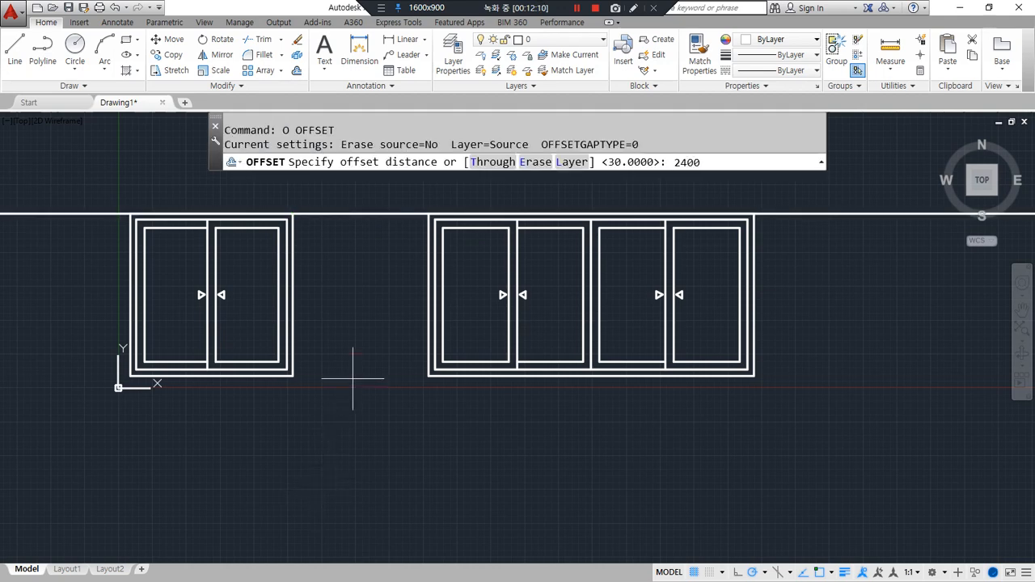
{"action": "key", "text": "Return"}
{"action": "left_click", "coordinate": [367, 219]}
{"action": "left_click", "coordinate": [376, 444]}
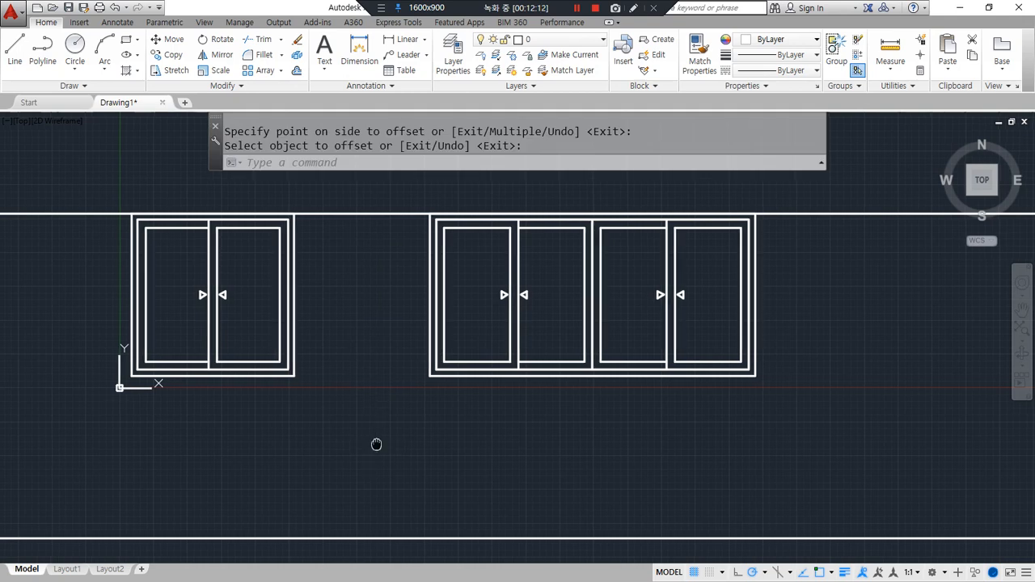
{"action": "middle_click_drag", "start_coordinate": [357, 488], "coordinate": [381, 450]}
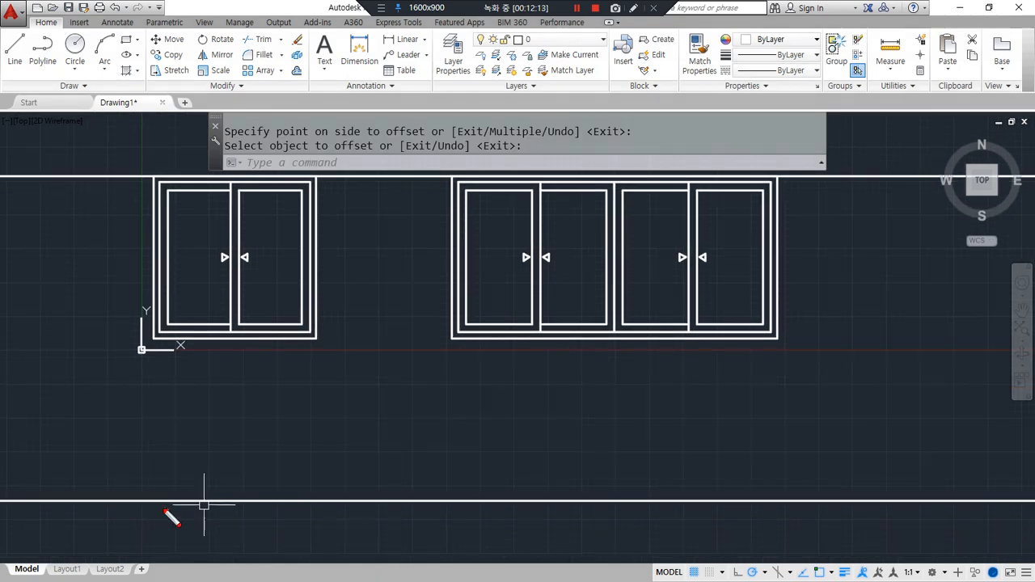
{"action": "left_click_drag", "start_coordinate": [154, 503], "coordinate": [613, 513]}
{"action": "key", "text": "Escape"}
{"action": "scroll", "coordinate": [448, 382], "scroll_direction": "down", "scroll_amount": 2}
{"action": "middle_click_drag", "start_coordinate": [407, 379], "coordinate": [432, 386]}
{"action": "key", "text": "ctrl+alt+d"}
{"action": "left_click_drag", "start_coordinate": [154, 264], "coordinate": [807, 265]}
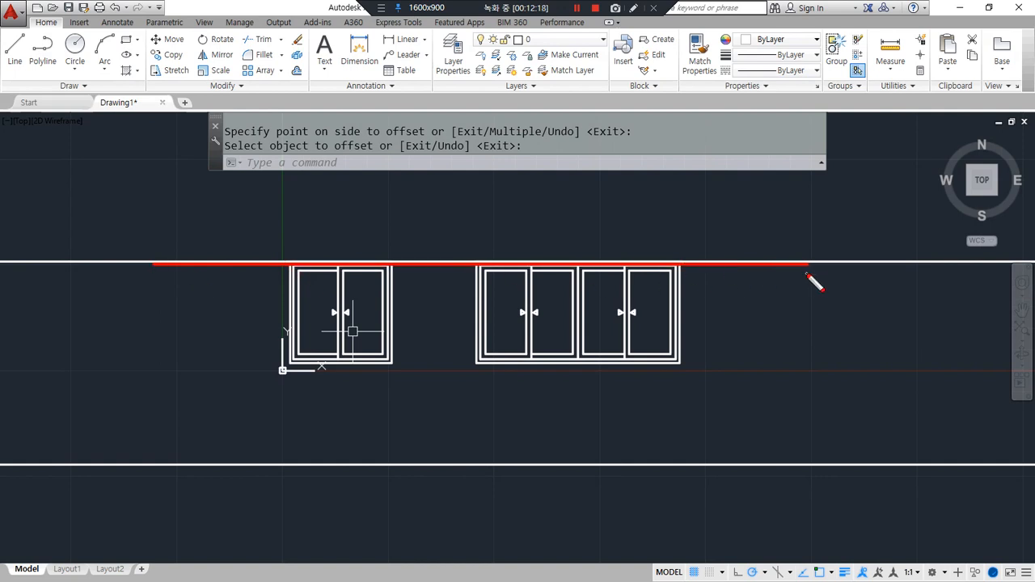
{"action": "left_click_drag", "start_coordinate": [403, 467], "coordinate": [898, 466]}
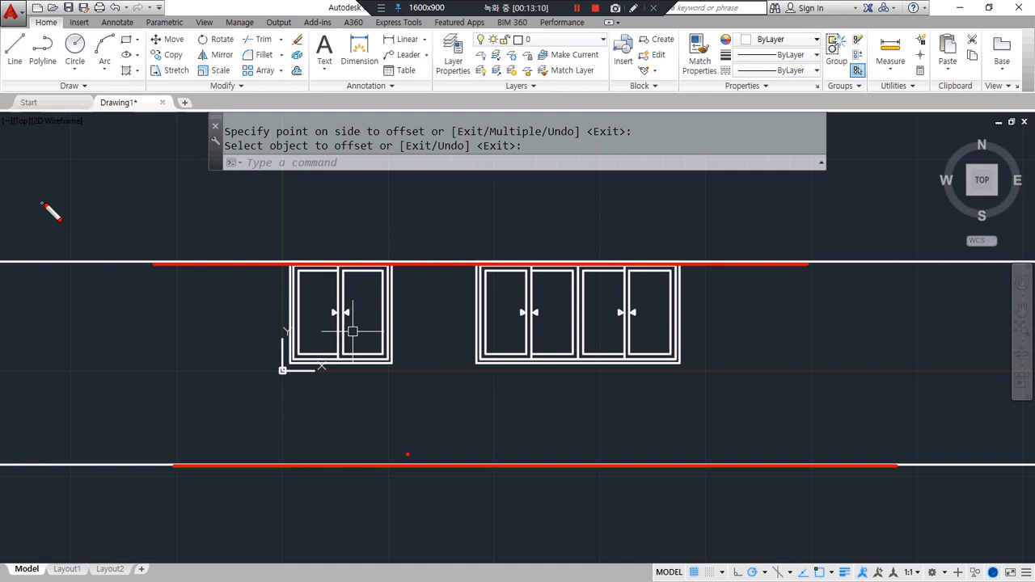
{"action": "mouse_move", "coordinate": [253, 294]}
{"action": "left_mouse_down"}
{"action": "mouse_move", "coordinate": [205, 239]}
{"action": "mouse_move", "coordinate": [221, 295]}
{"action": "mouse_move", "coordinate": [207, 288]}
{"action": "left_mouse_up"}
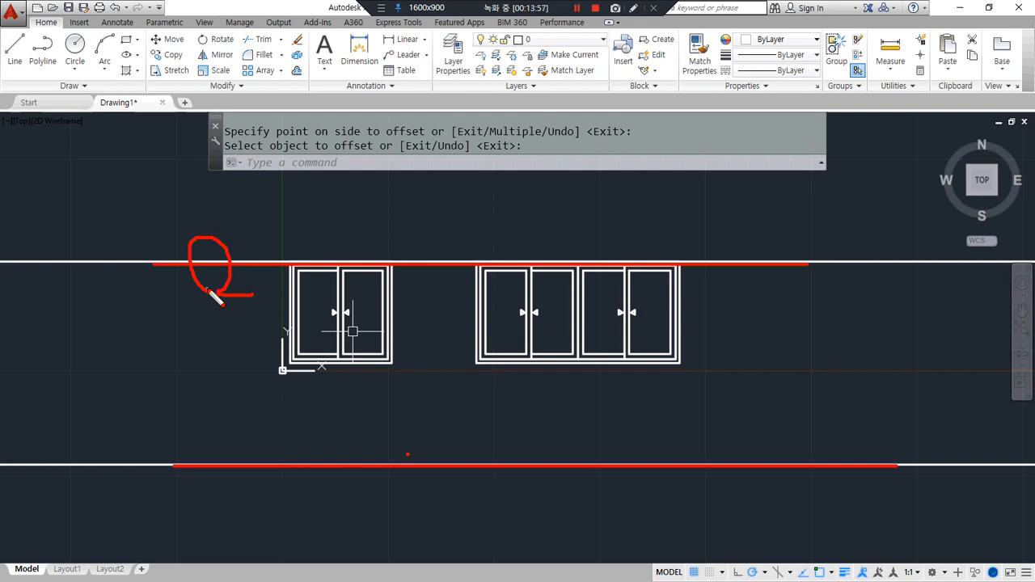
{"action": "mouse_move", "coordinate": [544, 421]}
{"action": "left_mouse_down"}
{"action": "mouse_move", "coordinate": [500, 377]}
{"action": "mouse_move", "coordinate": [658, 273]}
{"action": "mouse_move", "coordinate": [588, 415]}
{"action": "left_mouse_up"}
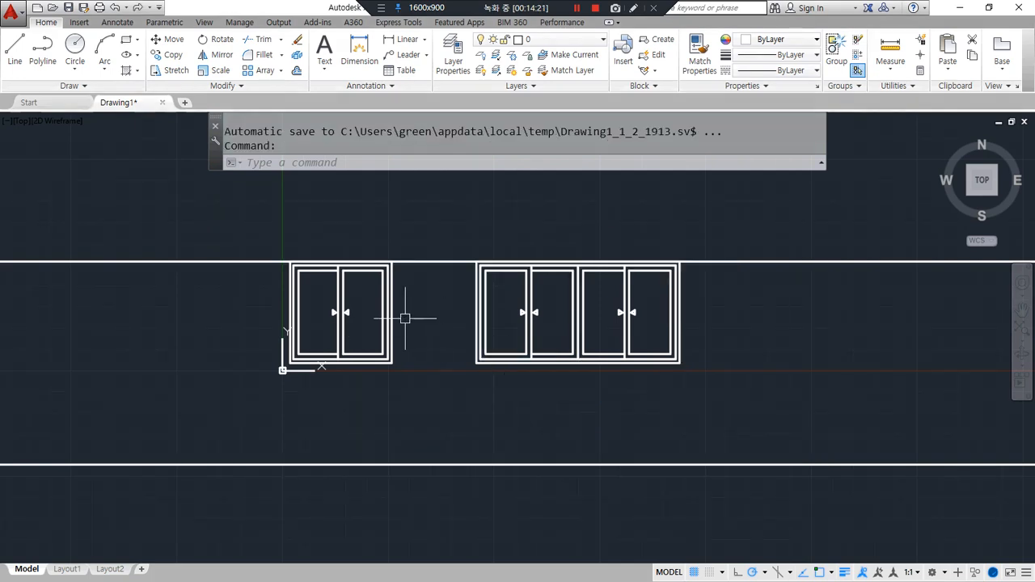
- Offset the upper horizontal construction line 2100 downward
{"action": "type", "text": "o"}
{"action": "key", "text": "Return"}
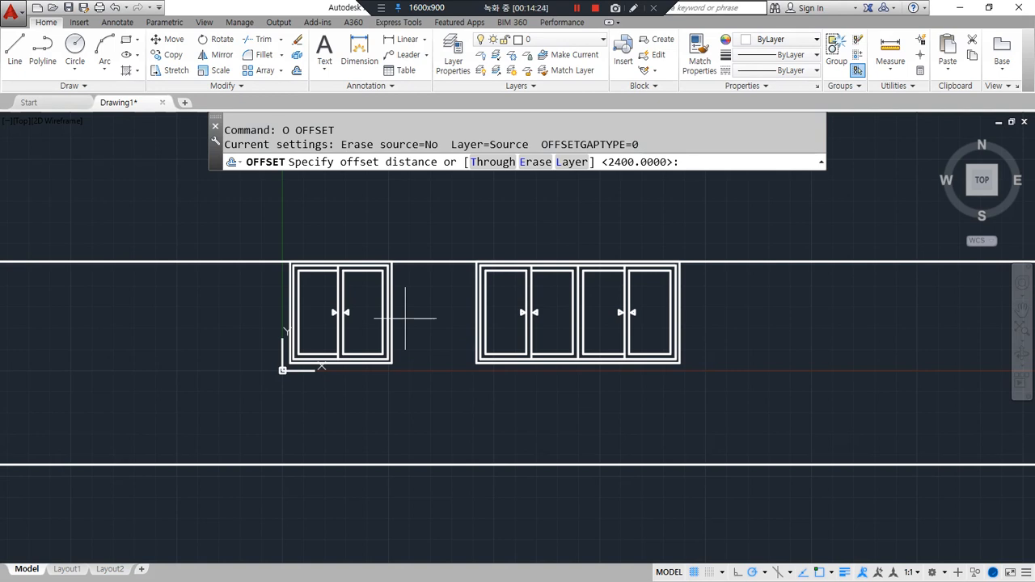
{"action": "type", "text": "2100"}
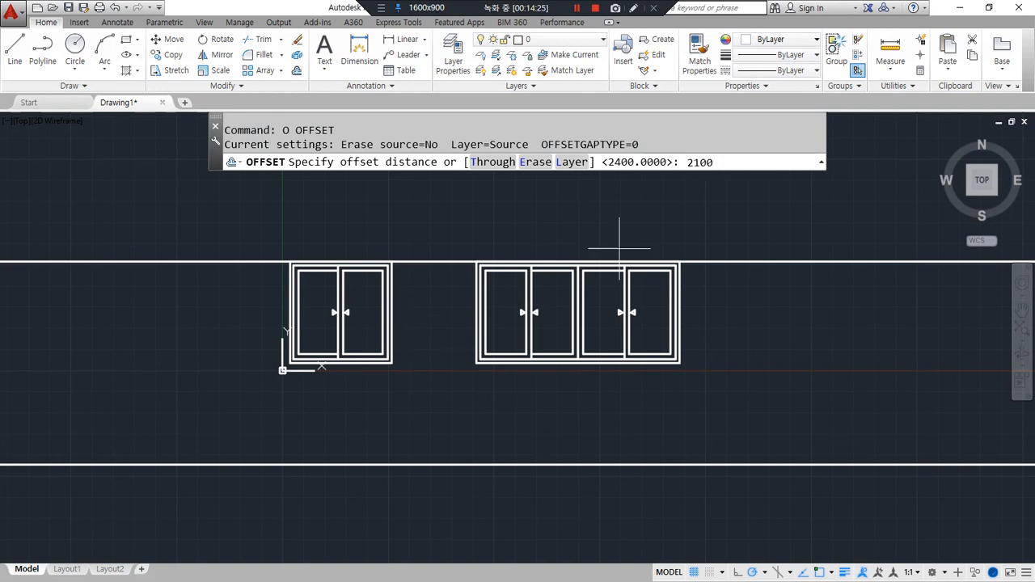
{"action": "key", "text": "Return"}
{"action": "left_click", "coordinate": [716, 262]}
{"action": "left_click", "coordinate": [752, 367]}
{"action": "key", "text": "Return"}
- Stretch the wide window's lower part straight down from its bottom right corner to the 2100 offset line
{"action": "type", "text": "s"}
{"action": "key", "text": "Return"}
{"action": "left_click", "coordinate": [727, 363]}
{"action": "left_click", "coordinate": [453, 353]}
{"action": "key", "text": "Return"}
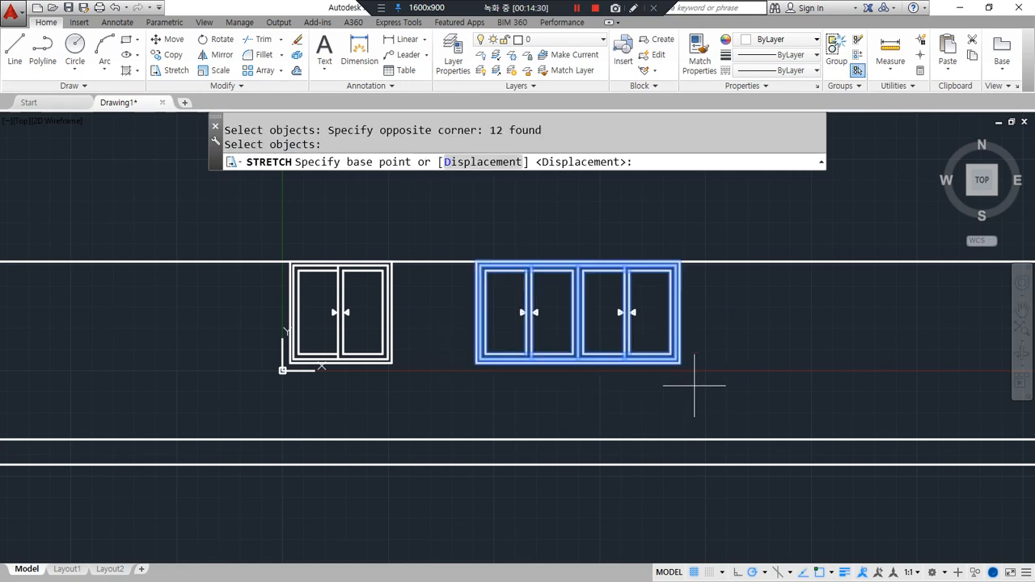
{"action": "left_click", "coordinate": [680, 363]}
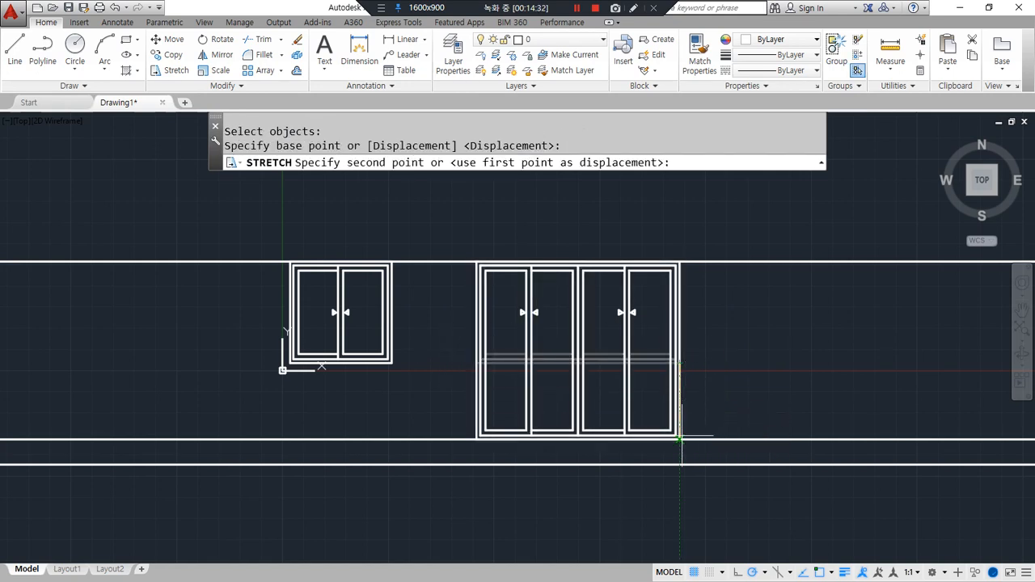
{"action": "left_click", "coordinate": [680, 438]}
{"action": "scroll", "coordinate": [627, 314], "scroll_direction": "up", "scroll_amount": 4}
{"action": "type", "text": "m"}
{"action": "key", "text": "Return"}
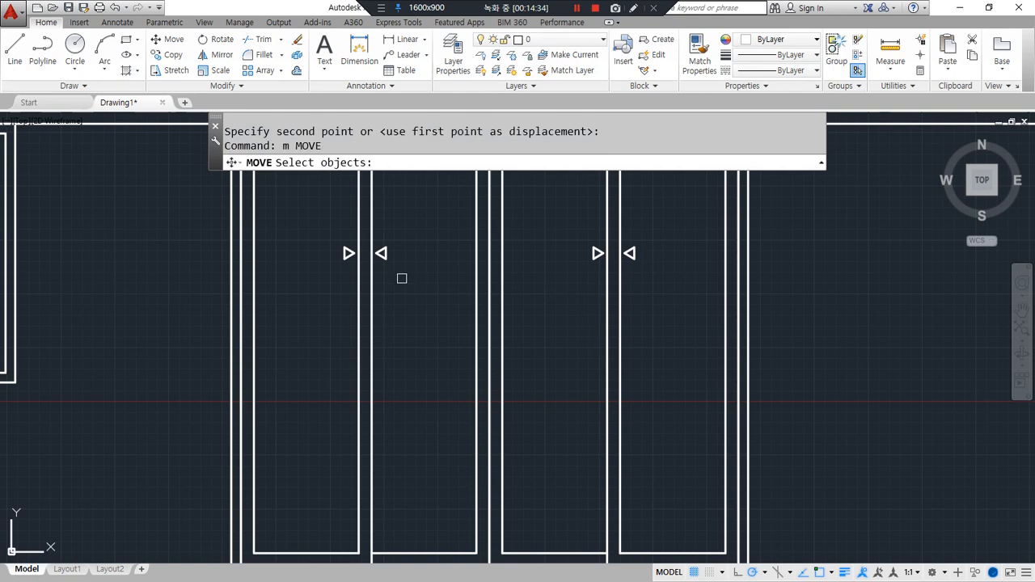
{"action": "left_click", "coordinate": [314, 203]}
{"action": "left_click", "coordinate": [686, 348]}
{"action": "key", "text": "Return"}
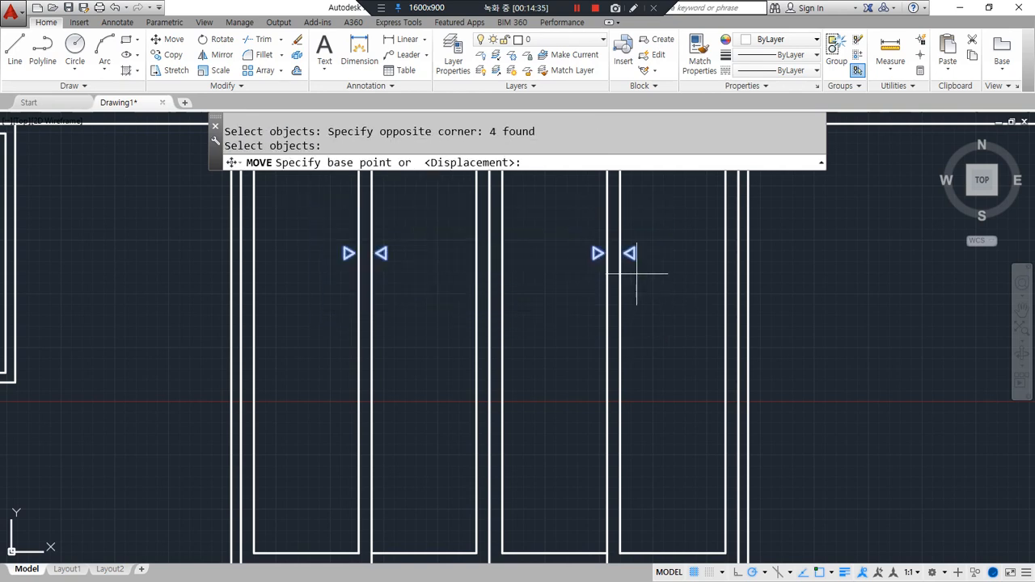
{"action": "key", "text": "Escape"}
{"action": "key", "text": "Escape"}
- Draw a horizontal helper line to the right from the midpoint of the right sash pair's stile line, ending beyond the frame
{"action": "type", "text": "l"}
{"action": "key", "text": "Return"}
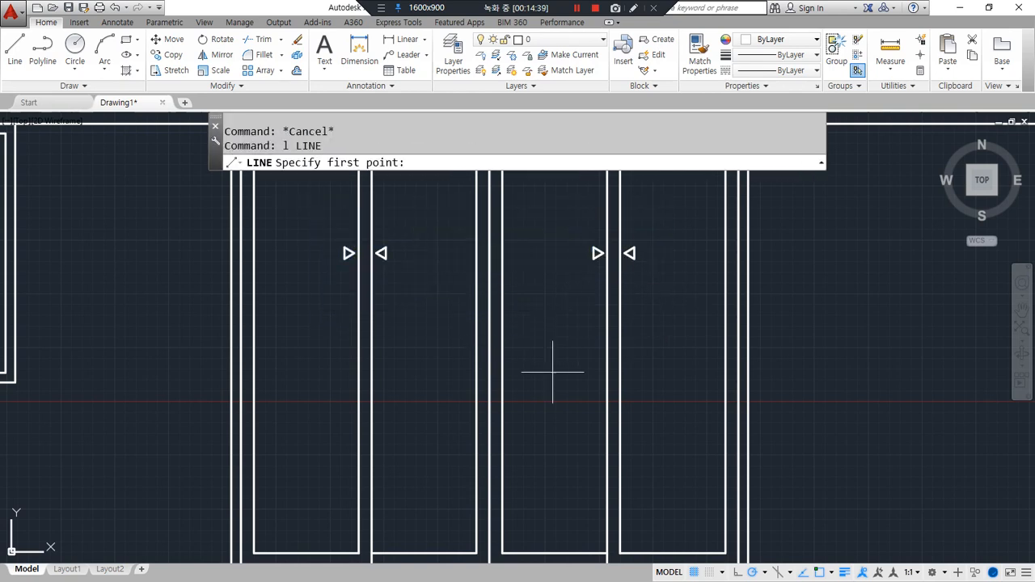
{"action": "left_click", "coordinate": [607, 350]}
{"action": "left_click", "coordinate": [866, 349]}
{"action": "key", "text": "Escape"}
- Move the four triangular markers of the wide window down perpendicular to the helper line, using the rightmost marker's tip as base point
{"action": "type", "text": "m"}
{"action": "key", "text": "Return"}
{"action": "left_click", "coordinate": [296, 220]}
{"action": "left_click", "coordinate": [689, 315]}
{"action": "key", "text": "Return"}
{"action": "left_click", "coordinate": [627, 253]}
{"action": "type", "text": "per"}
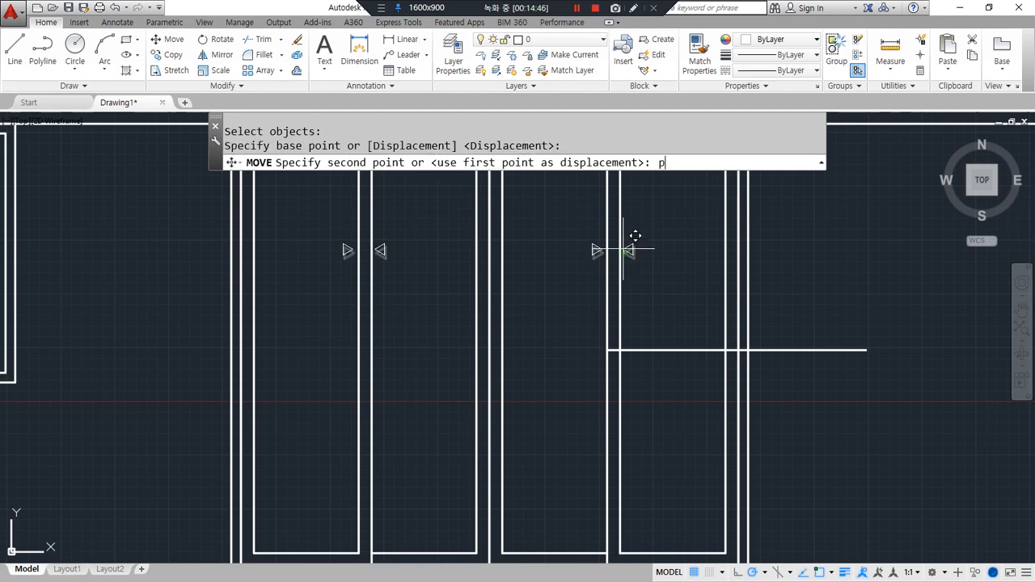
{"action": "key", "text": "Return"}
{"action": "left_click", "coordinate": [679, 346]}
{"action": "key", "text": "Escape"}
- Erase the horizontal helper line and the 2100 offset construction line along the wide window's bottom edge
{"action": "left_click", "coordinate": [805, 350]}
{"action": "type", "text": "e"}
{"action": "key", "text": "Return"}
{"action": "scroll", "coordinate": [838, 415], "scroll_direction": "down", "scroll_amount": 2}
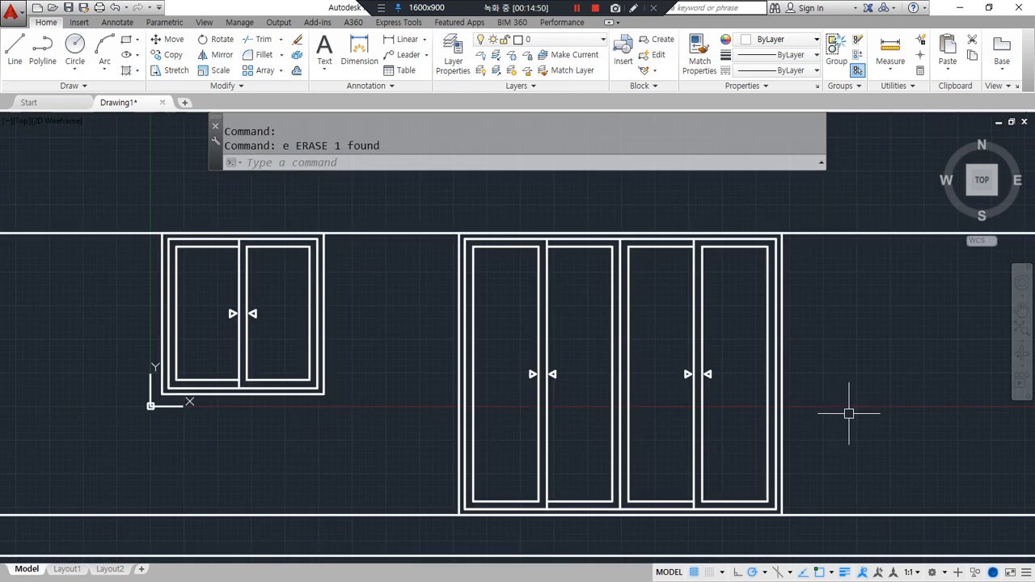
{"action": "left_click", "coordinate": [871, 515]}
{"action": "type", "text": "e"}
{"action": "key", "text": "Return"}
{"action": "scroll", "coordinate": [865, 461], "scroll_direction": "down", "scroll_amount": 1}
{"action": "scroll", "coordinate": [827, 462], "scroll_direction": "up", "scroll_amount": 1}
{"action": "scroll", "coordinate": [918, 451], "scroll_direction": "down", "scroll_amount": 1}
{"action": "middle_click_drag", "start_coordinate": [917, 451], "coordinate": [807, 431]}
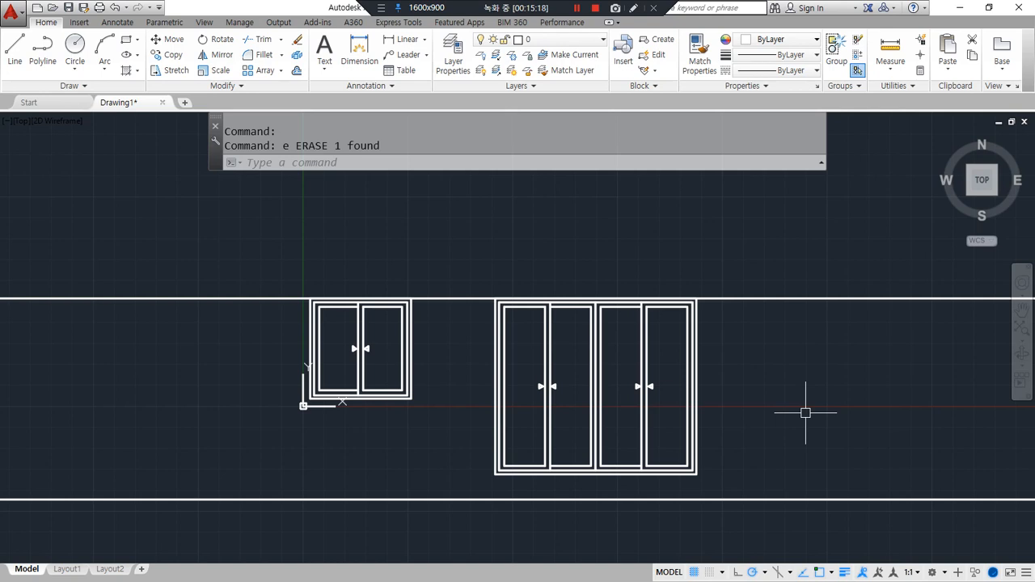
- Copy the wide four-sash window to the right along the upper horizontal line, using its top right corner as base point
{"action": "type", "text": "cp"}
{"action": "key", "text": "Return"}
{"action": "left_click", "coordinate": [466, 262]}
{"action": "left_click", "coordinate": [770, 515]}
{"action": "key", "text": "Return"}
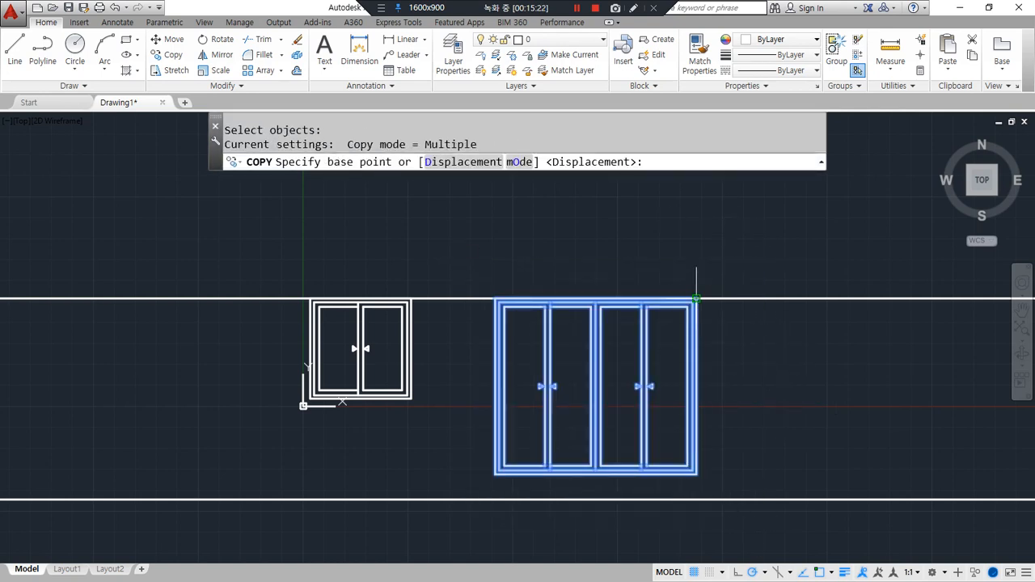
{"action": "left_click", "coordinate": [696, 299]}
{"action": "middle_click_drag", "start_coordinate": [929, 293], "coordinate": [789, 294]}
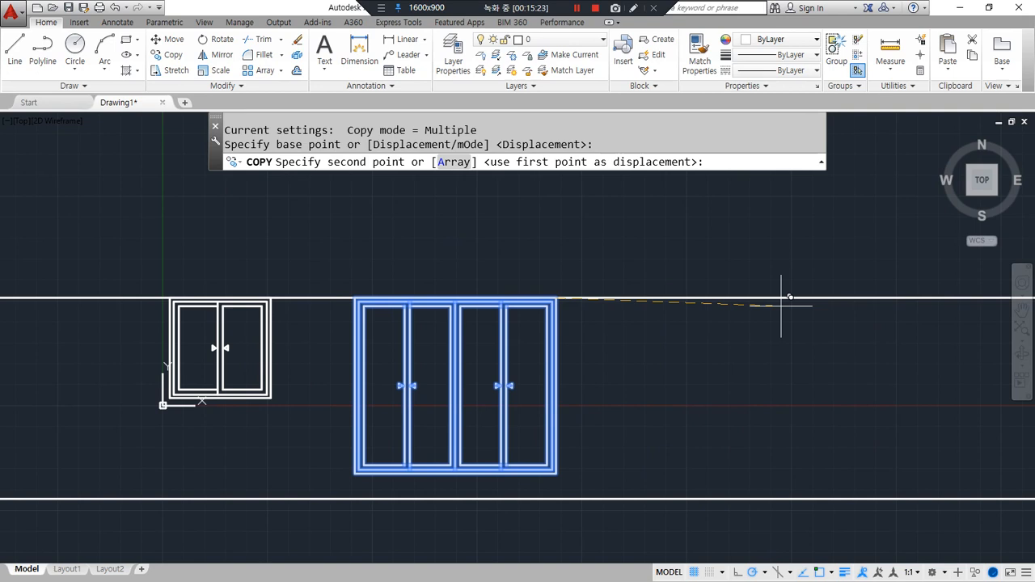
{"action": "left_click", "coordinate": [845, 299]}
{"action": "key", "text": "Return"}
- Stretch the copied window's lower part straight down from its bottom right corner to the lower horizontal line
{"action": "scroll", "coordinate": [734, 411], "scroll_direction": "up", "scroll_amount": 5}
{"action": "type", "text": "s"}
{"action": "key", "text": "Return"}
{"action": "left_click", "coordinate": [741, 383]}
{"action": "left_click", "coordinate": [350, 340]}
{"action": "key", "text": "Return"}
{"action": "left_click", "coordinate": [724, 373]}
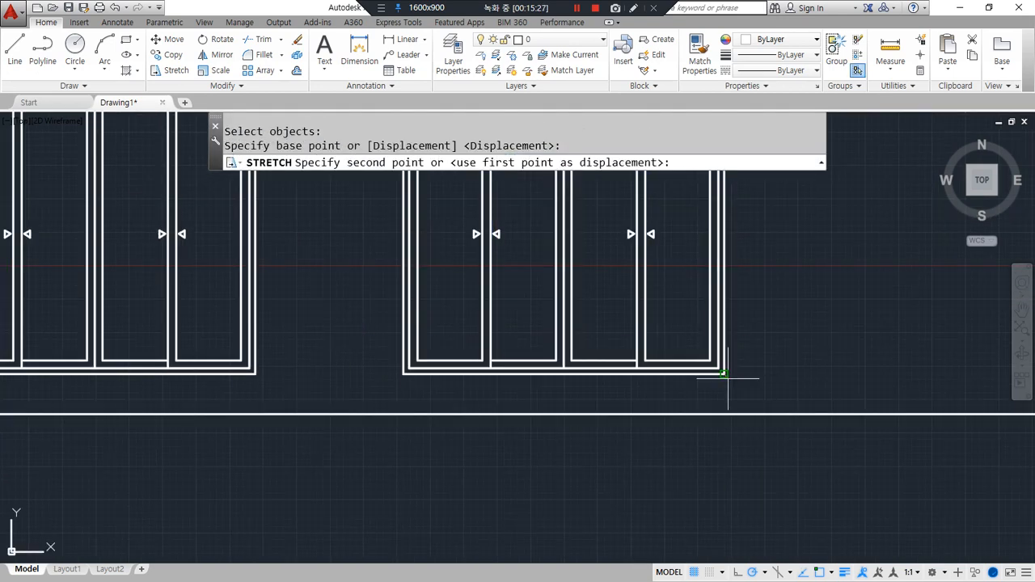
{"action": "left_click", "coordinate": [725, 412]}
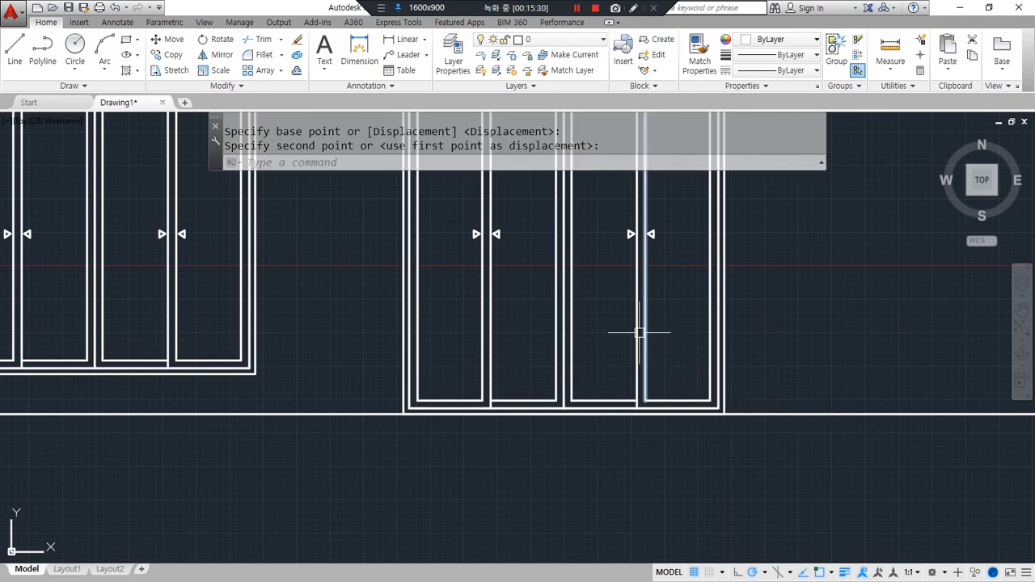
- Draw a horizontal helper line from the midpoint of the tall window's left sash pair stile line, ending beyond the frame's right side
{"action": "type", "text": "l"}
{"action": "key", "text": "Return"}
{"action": "left_click", "coordinate": [483, 254]}
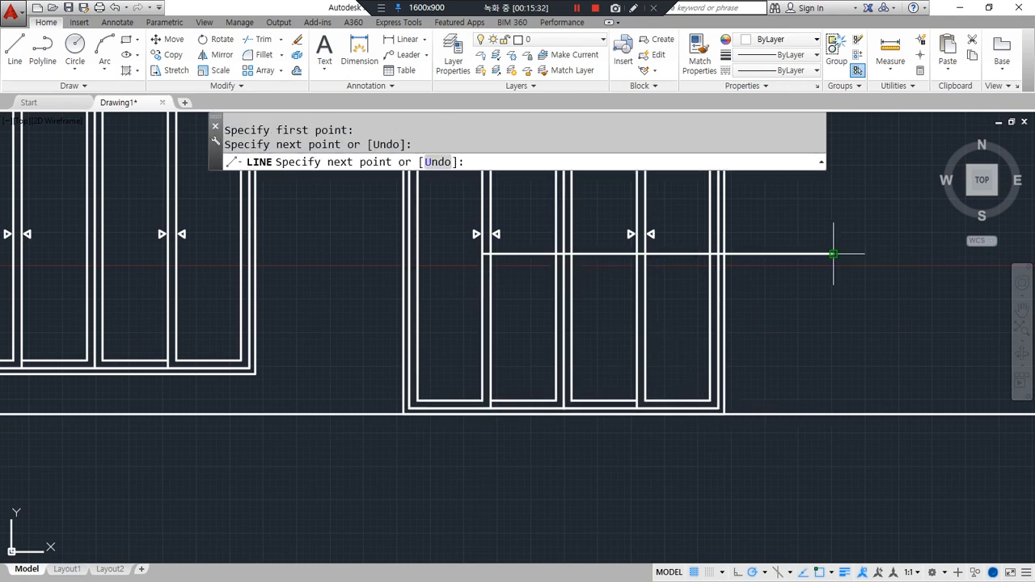
{"action": "left_click", "coordinate": [833, 254]}
{"action": "key", "text": "Return"}
- Move the tall window's four triangular markers straight down onto the helper line, using the rightmost marker's tip as base point
{"action": "scroll", "coordinate": [397, 224], "scroll_direction": "up", "scroll_amount": 2}
{"action": "scroll", "coordinate": [525, 259], "scroll_direction": "up", "scroll_amount": 2}
{"action": "middle_click_drag", "start_coordinate": [525, 258], "coordinate": [398, 262]}
{"action": "scroll", "coordinate": [303, 266], "scroll_direction": "down", "scroll_amount": 2}
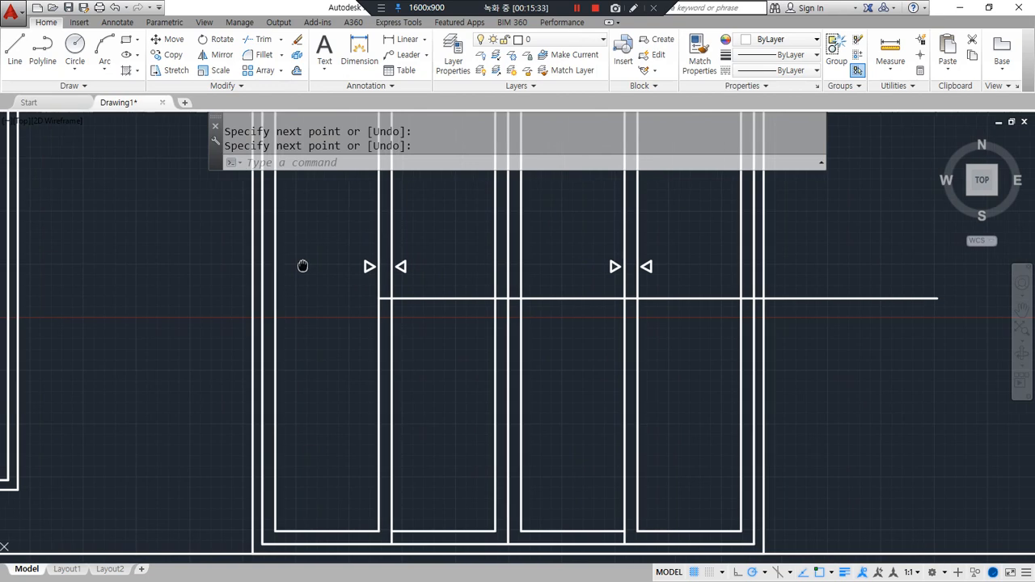
{"action": "type", "text": "m"}
{"action": "key", "text": "Return"}
{"action": "left_click", "coordinate": [321, 224]}
{"action": "left_click", "coordinate": [679, 289]}
{"action": "scroll", "coordinate": [662, 277], "scroll_direction": "up", "scroll_amount": 5}
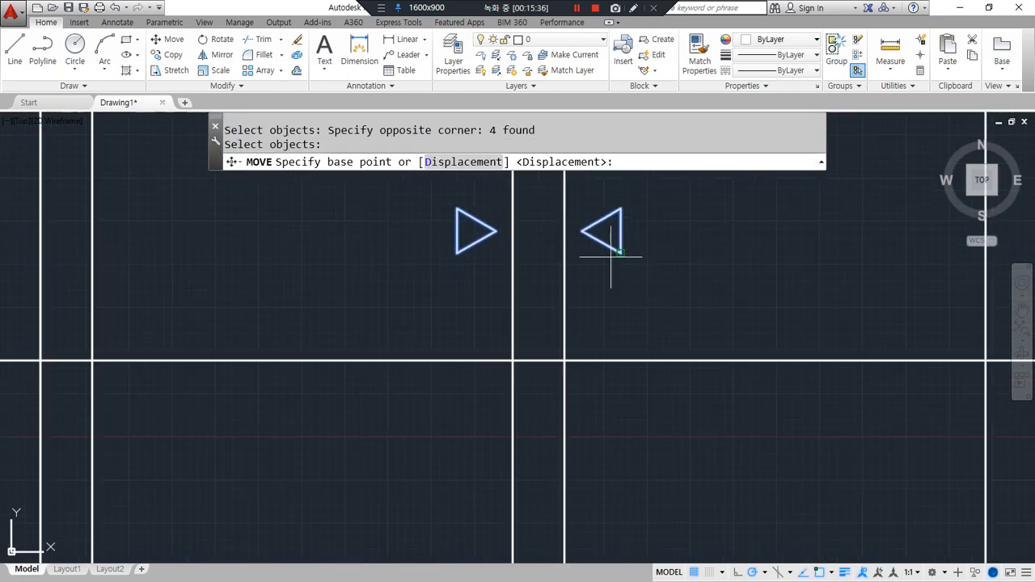
{"action": "left_click", "coordinate": [584, 232]}
{"action": "left_click", "coordinate": [583, 360]}
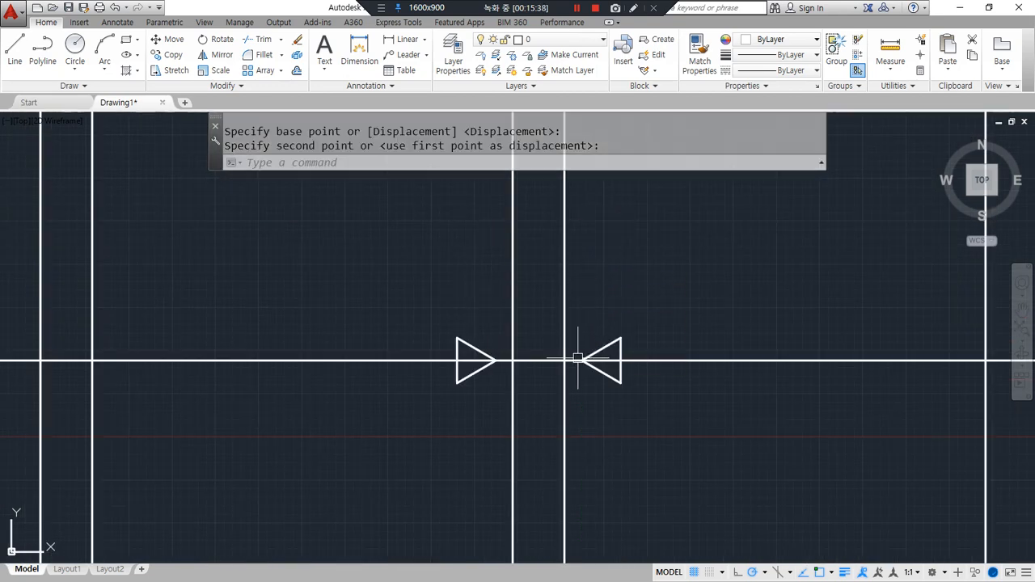
- Erase the horizontal helper line across the tall window
{"action": "left_click", "coordinate": [765, 360]}
{"action": "type", "text": "e"}
{"action": "key", "text": "Return"}
{"action": "scroll", "coordinate": [744, 400], "scroll_direction": "down", "scroll_amount": 5}
{"action": "scroll", "coordinate": [810, 430], "scroll_direction": "down", "scroll_amount": 2}
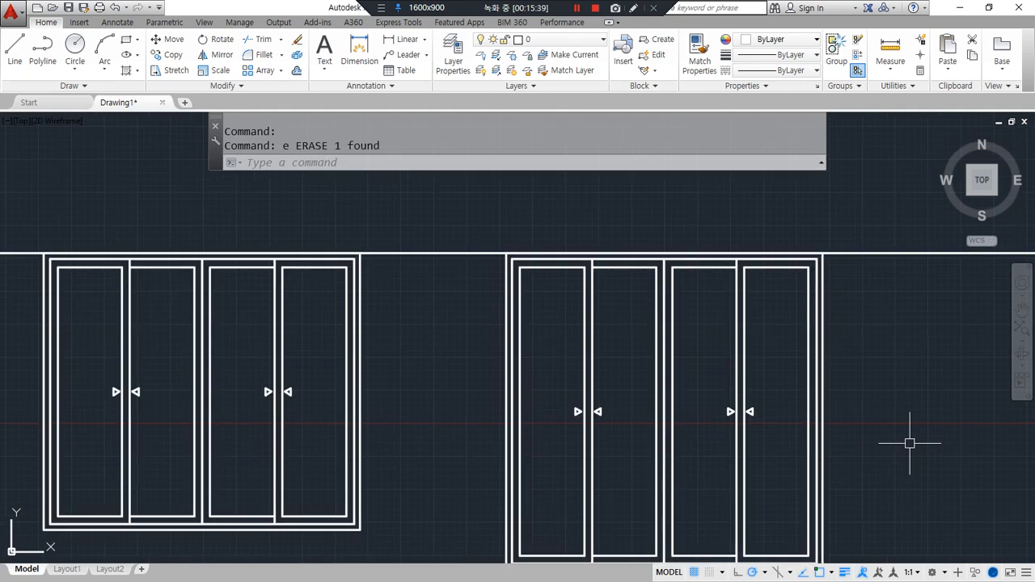
- Copy the tall window to the right along the lower horizontal line, using its bottom right corner as base point
{"action": "middle_click_drag", "start_coordinate": [910, 443], "coordinate": [826, 392]}
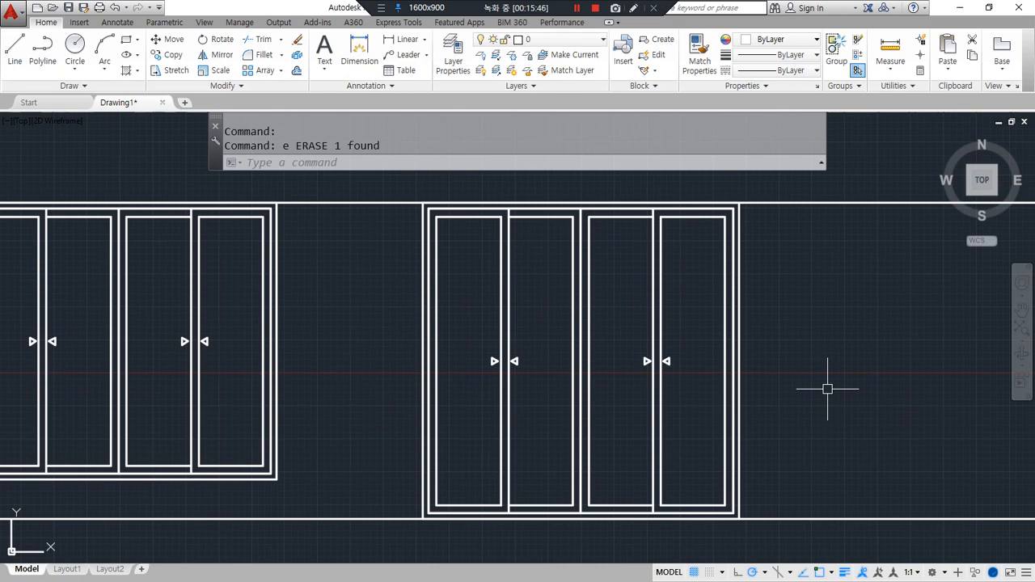
{"action": "scroll", "coordinate": [847, 435], "scroll_direction": "down", "scroll_amount": 1}
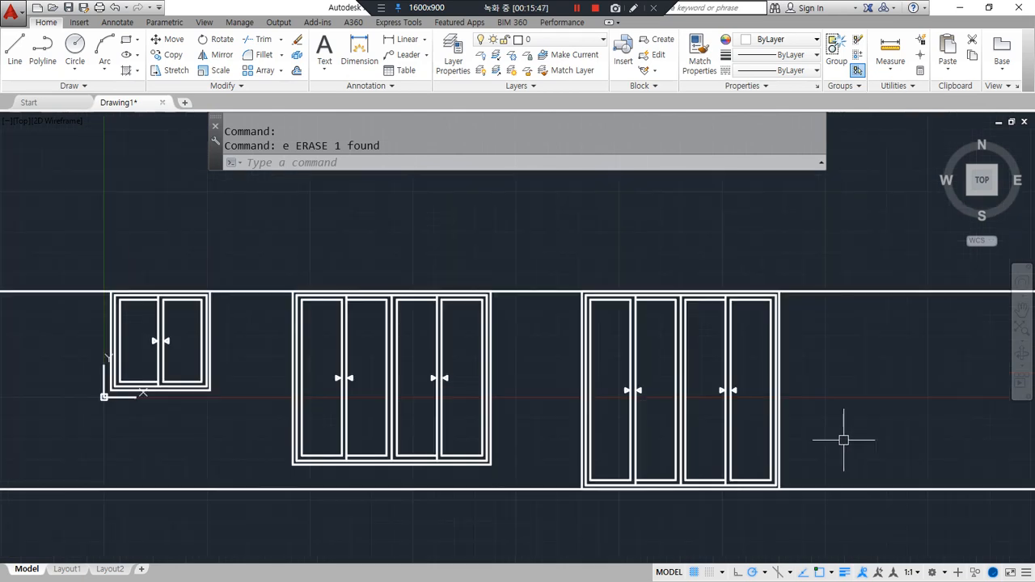
{"action": "middle_click_drag", "start_coordinate": [846, 434], "coordinate": [814, 433]}
{"action": "type", "text": "cp"}
{"action": "key", "text": "Return"}
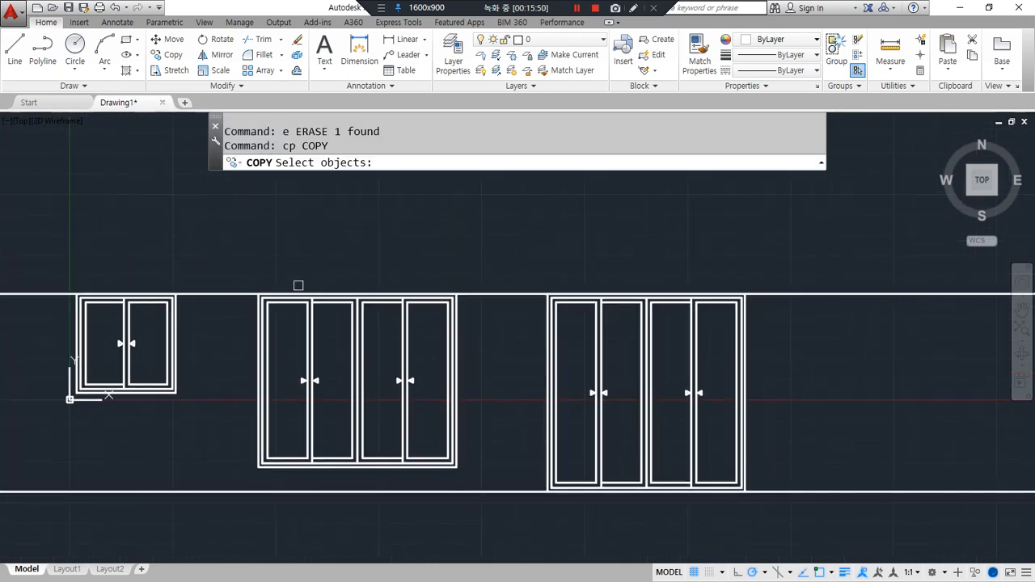
{"action": "left_click", "coordinate": [525, 262]}
{"action": "left_click", "coordinate": [809, 514]}
{"action": "key", "text": "Return"}
{"action": "left_click", "coordinate": [744, 490]}
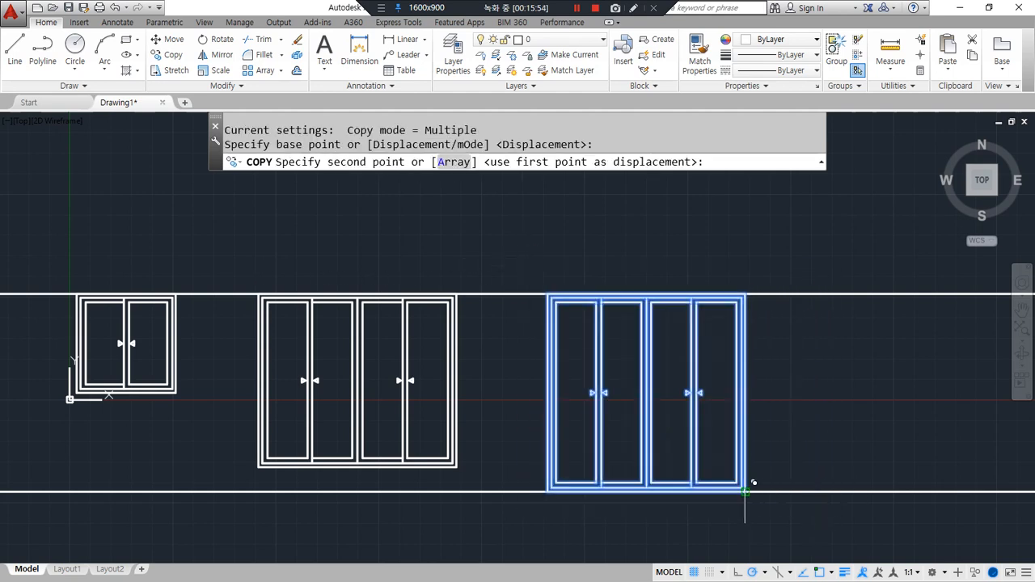
{"action": "left_click", "coordinate": [989, 491]}
{"action": "middle_click_drag", "start_coordinate": [895, 392], "coordinate": [612, 386]}
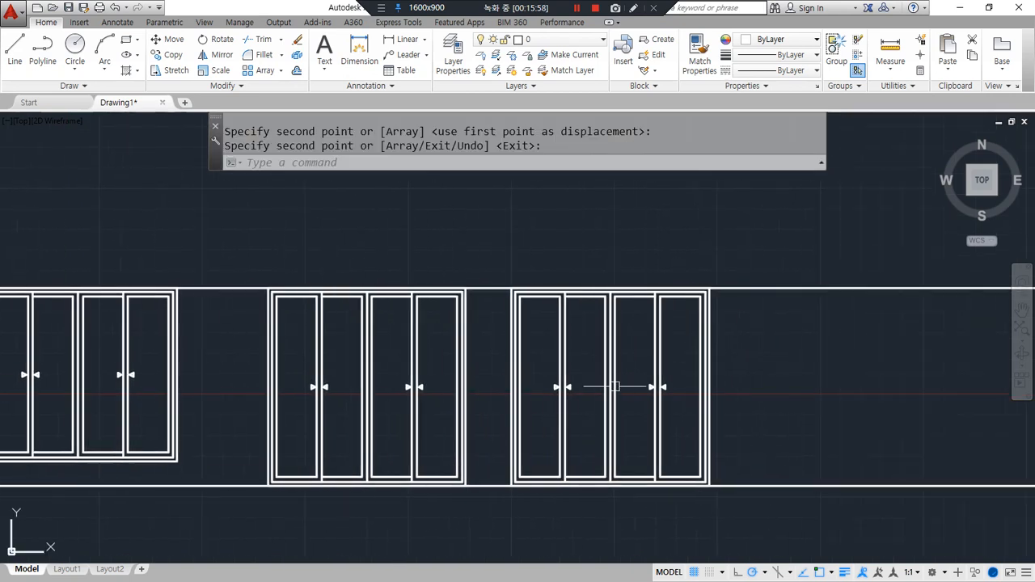
{"action": "key", "text": "Return"}
- Offset the lower horizontal line 2100 upward
{"action": "type", "text": "o"}
{"action": "key", "text": "Return"}
{"action": "type", "text": "2100"}
{"action": "key", "text": "Return"}
{"action": "left_click", "coordinate": [753, 485]}
{"action": "left_click", "coordinate": [770, 403]}
{"action": "key", "text": "Return"}
- Stretch the rightmost window's upper part straight down from its top right corner to the 2100 offset line
{"action": "scroll", "coordinate": [749, 232], "scroll_direction": "up", "scroll_amount": 2}
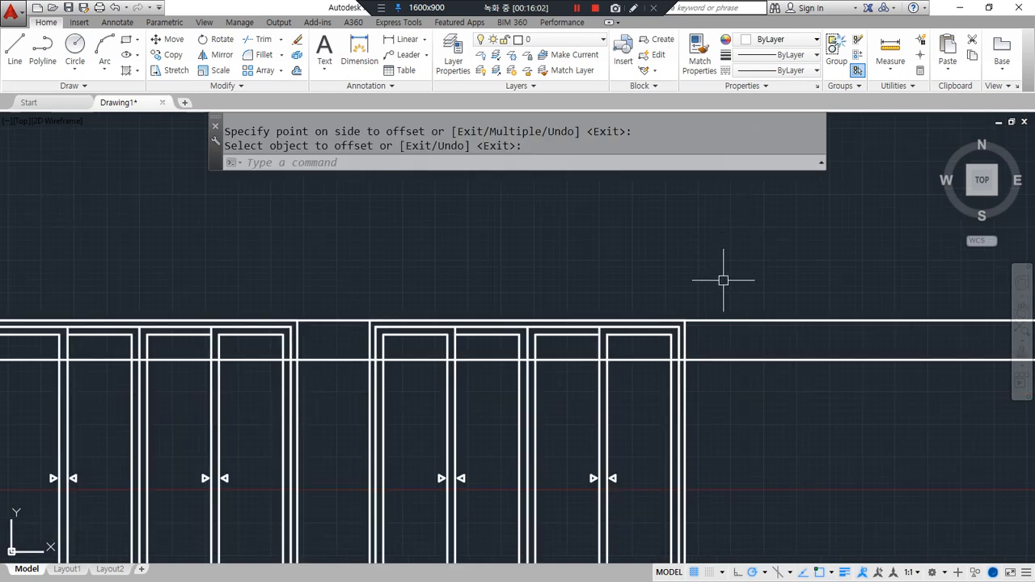
{"action": "type", "text": "s"}
{"action": "key", "text": "Return"}
{"action": "left_click", "coordinate": [723, 277]}
{"action": "left_click", "coordinate": [360, 352]}
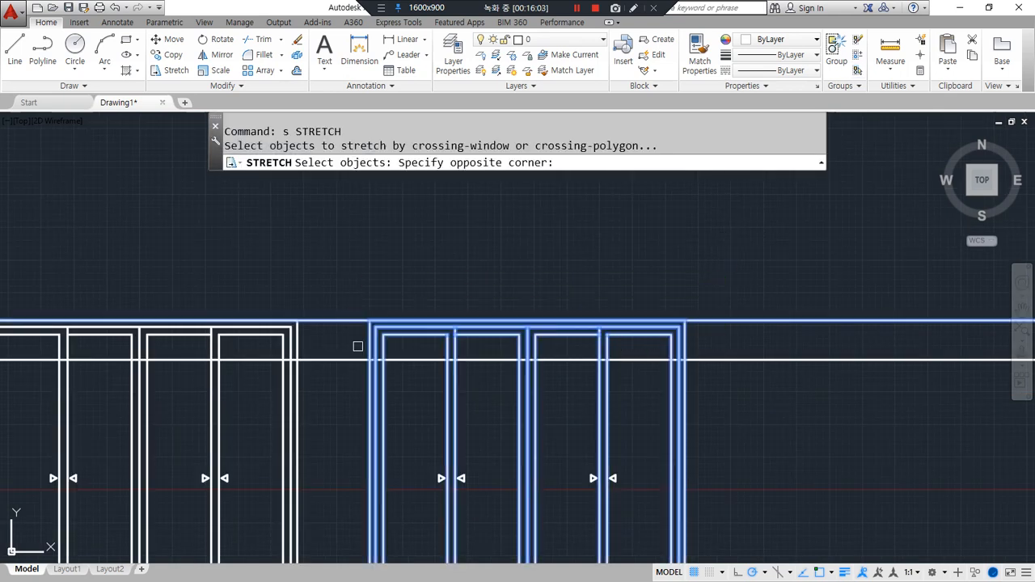
{"action": "key", "text": "Return"}
{"action": "left_click", "coordinate": [684, 327]}
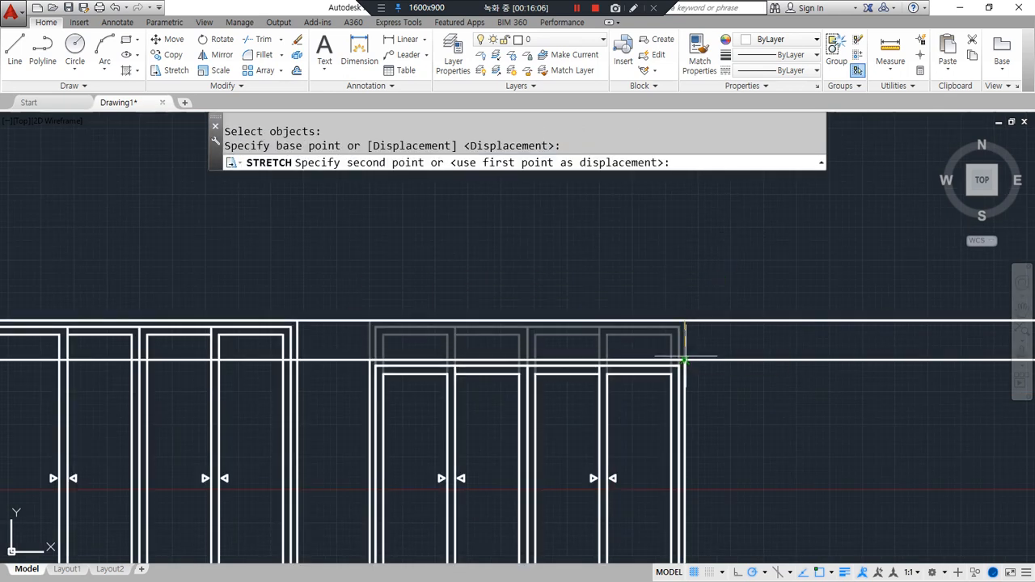
{"action": "left_click", "coordinate": [685, 365]}
- Draw a horizontal helper line from the midpoint of the shortened window's left sash pair stile line to beyond its right side
{"action": "middle_click_drag", "start_coordinate": [654, 497], "coordinate": [633, 423]}
{"action": "type", "text": "l"}
{"action": "key", "text": "Return"}
{"action": "left_click", "coordinate": [438, 419]}
{"action": "left_click", "coordinate": [740, 419]}
{"action": "key", "text": "Return"}
- Try to copy the shortened window's four triangular markers down to the helper line
{"action": "type", "text": "cl"}
{"action": "key", "text": "Return"}
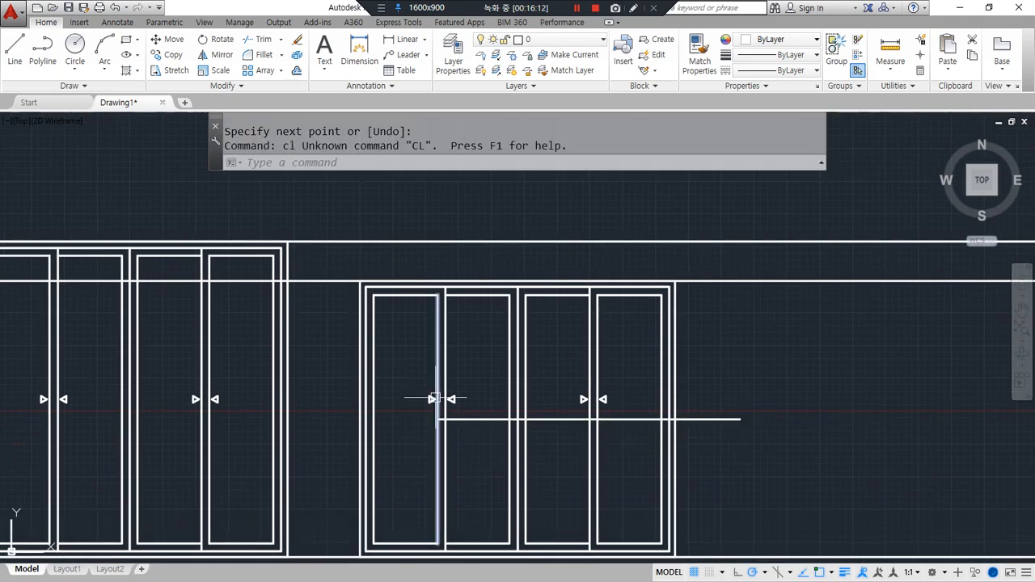
{"action": "type", "text": "cp"}
{"action": "key", "text": "Return"}
{"action": "left_click", "coordinate": [407, 364]}
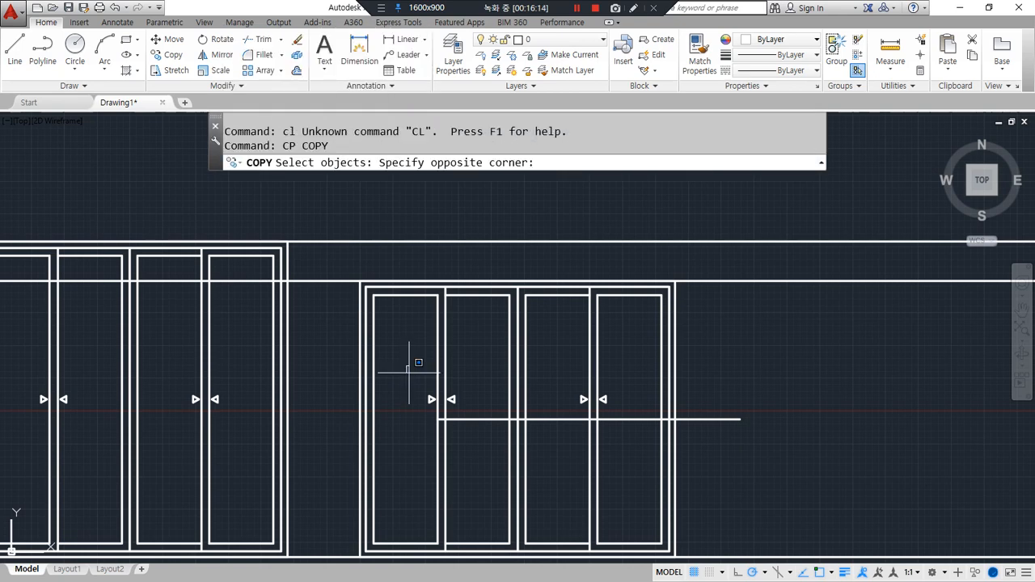
{"action": "left_click", "coordinate": [608, 412]}
{"action": "key", "text": "Return"}
{"action": "scroll", "coordinate": [599, 417], "scroll_direction": "up", "scroll_amount": 8}
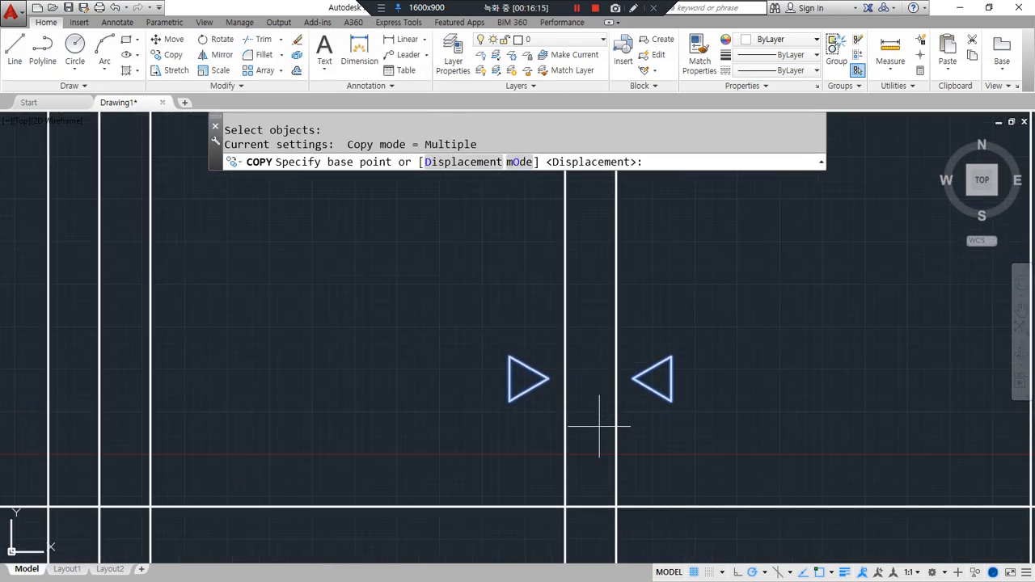
{"action": "left_click", "coordinate": [633, 379]}
{"action": "left_click", "coordinate": [633, 508]}
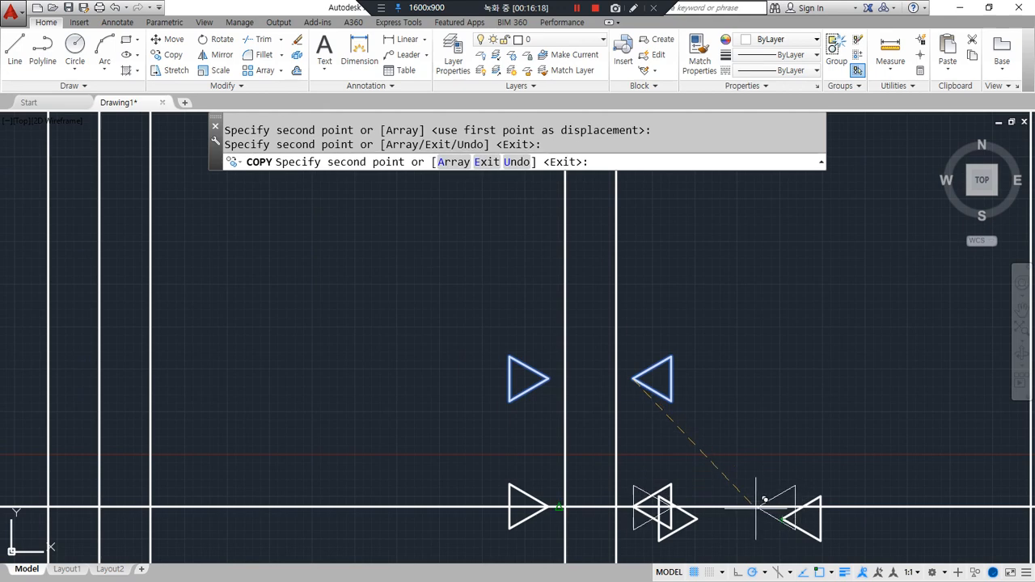
{"action": "key", "text": "Escape"}
{"action": "key", "text": "ctrl+z"}
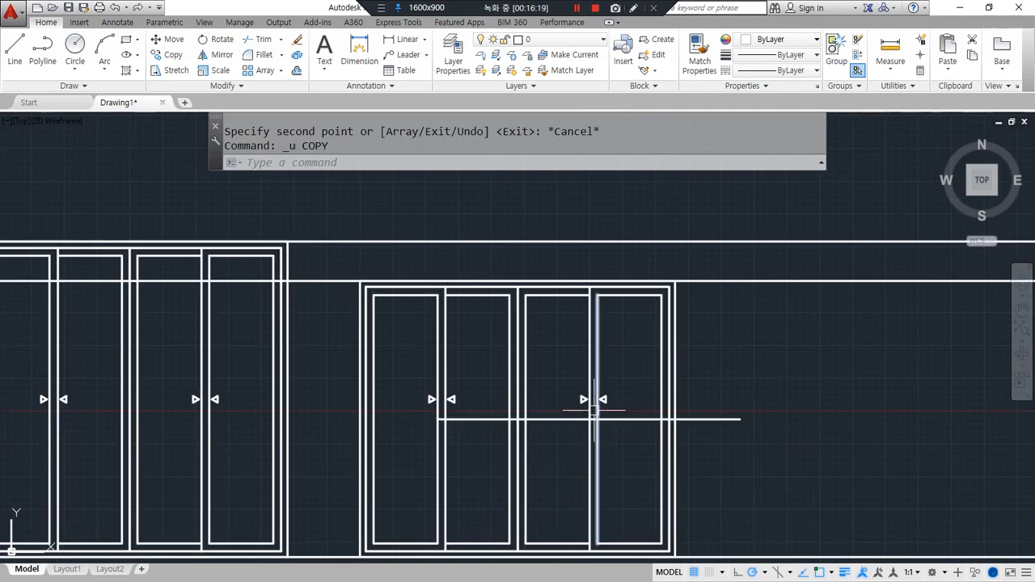
- Copy the shortened window's four markers straight down onto the helper line from the rightmost marker's tip
{"action": "scroll", "coordinate": [596, 412], "scroll_direction": "up", "scroll_amount": 7}
{"action": "type", "text": "cp"}
{"action": "key", "text": "Return"}
{"action": "scroll", "coordinate": [316, 335], "scroll_direction": "down", "scroll_amount": 2}
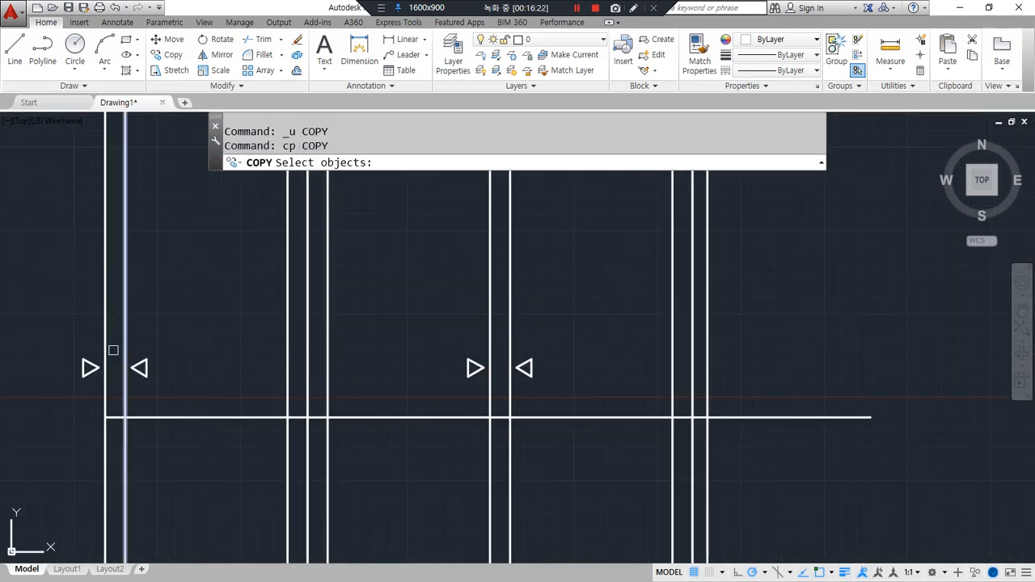
{"action": "left_click", "coordinate": [51, 328]}
{"action": "left_click", "coordinate": [630, 384]}
{"action": "key", "text": "Return"}
{"action": "left_click", "coordinate": [516, 368]}
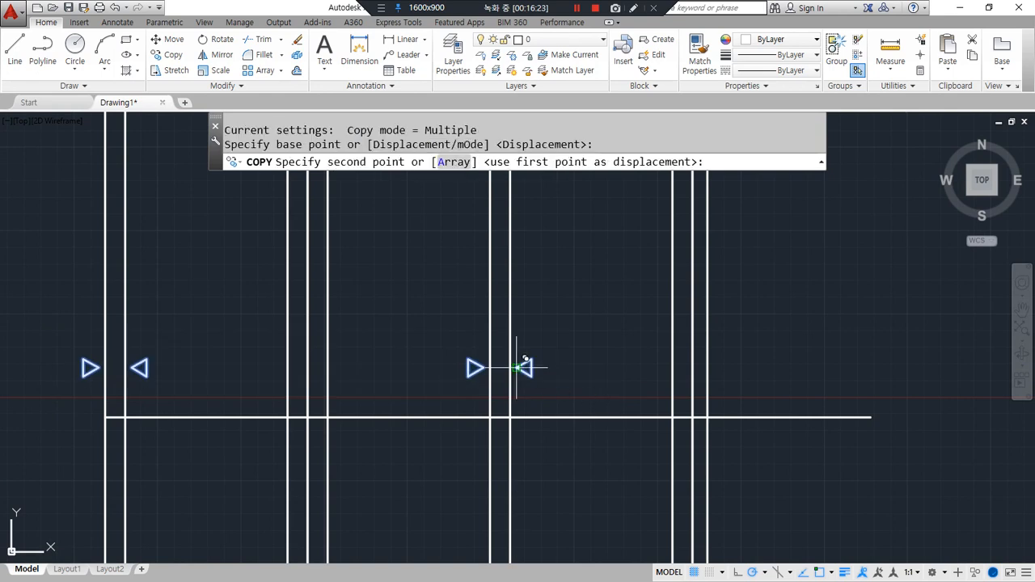
{"action": "left_click", "coordinate": [525, 415]}
{"action": "key", "text": "Escape"}
- Erase the helper line and the four original markers above the copied ones in the shortened window
{"action": "left_click", "coordinate": [655, 419]}
{"action": "type", "text": "e"}
{"action": "key", "text": "Return"}
{"action": "scroll", "coordinate": [590, 462], "scroll_direction": "down", "scroll_amount": 4}
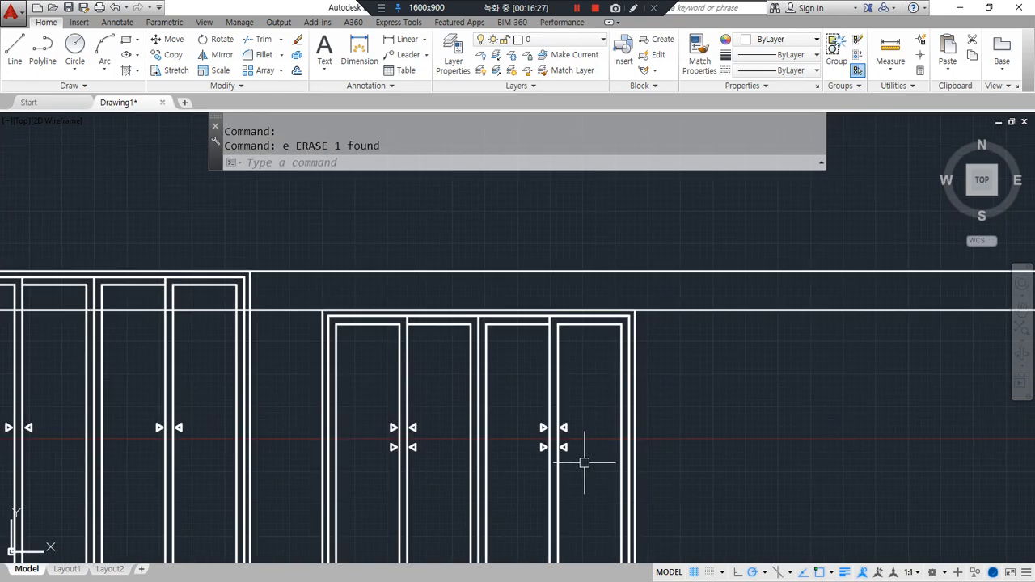
{"action": "left_click", "coordinate": [363, 388]}
{"action": "left_click", "coordinate": [604, 428]}
{"action": "type", "text": "e"}
{"action": "key", "text": "Return"}
{"action": "middle_click_drag", "start_coordinate": [539, 461], "coordinate": [529, 385]}
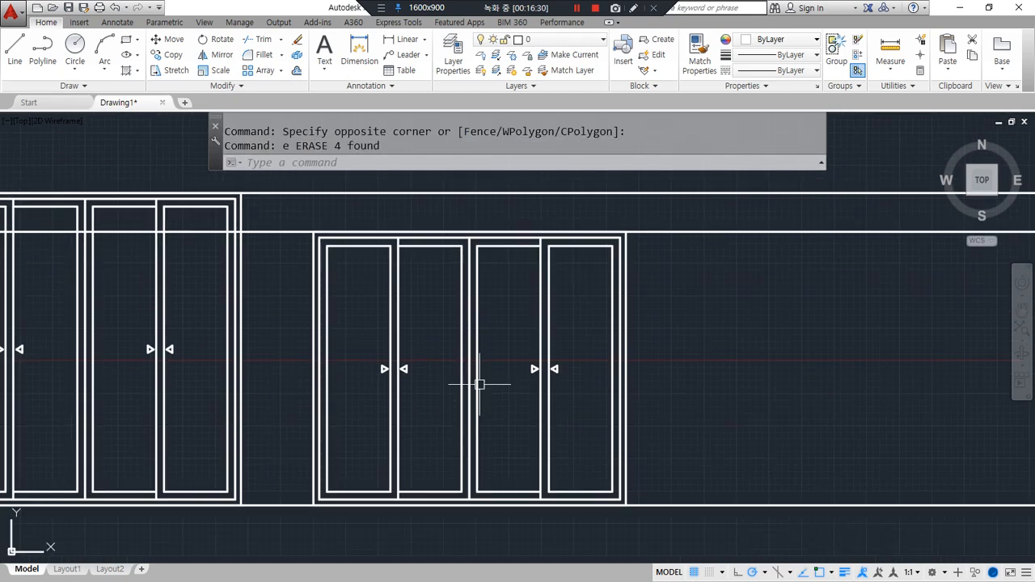
- Copy the shortened window from its bottom right corner to its top right corner, stacking the copy directly above it
{"action": "type", "text": "cp"}
{"action": "key", "text": "Return"}
{"action": "left_click", "coordinate": [303, 205]}
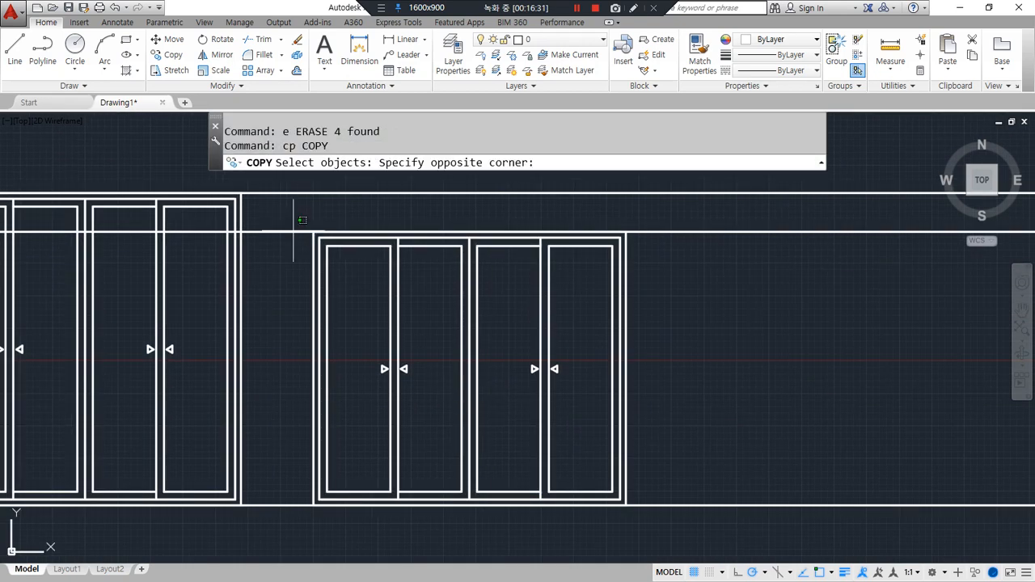
{"action": "left_click", "coordinate": [659, 515]}
{"action": "key", "text": "Return"}
{"action": "left_click", "coordinate": [626, 504]}
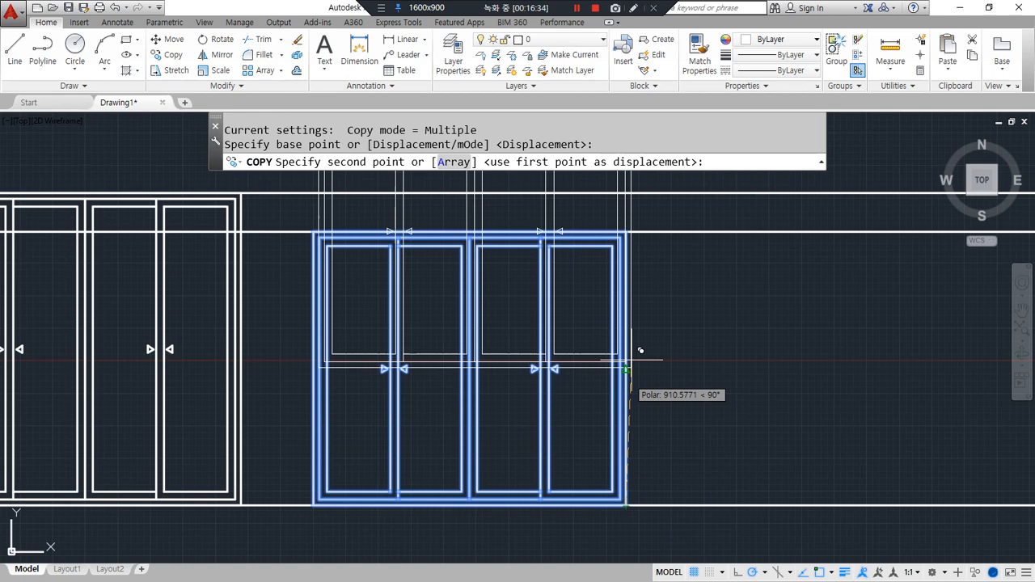
{"action": "scroll", "coordinate": [613, 226], "scroll_direction": "up", "scroll_amount": 5}
{"action": "left_click", "coordinate": [617, 226]}
{"action": "scroll", "coordinate": [677, 278], "scroll_direction": "down", "scroll_amount": 4}
{"action": "scroll", "coordinate": [807, 390], "scroll_direction": "down", "scroll_amount": 2}
{"action": "middle_click_drag", "start_coordinate": [790, 351], "coordinate": [735, 432]}
{"action": "key", "text": "Return"}
- Move the stacked window copy straight up by about 535, clear of the horizontal lines
{"action": "type", "text": "m"}
{"action": "key", "text": "Return"}
{"action": "left_click", "coordinate": [786, 350]}
{"action": "left_click", "coordinate": [294, 197]}
{"action": "key", "text": "Return"}
{"action": "left_click", "coordinate": [316, 297]}
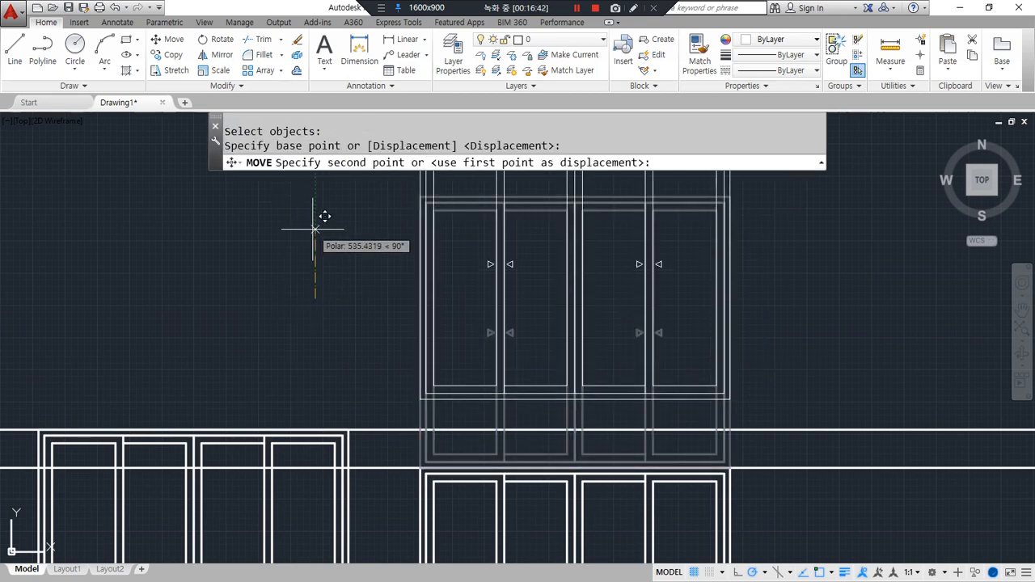
{"action": "left_click", "coordinate": [316, 229]}
- Stretch the upper copy's outer frame bottom edge up, perpendicular to the inner frame's bottom line
{"action": "scroll", "coordinate": [720, 437], "scroll_direction": "up", "scroll_amount": 4}
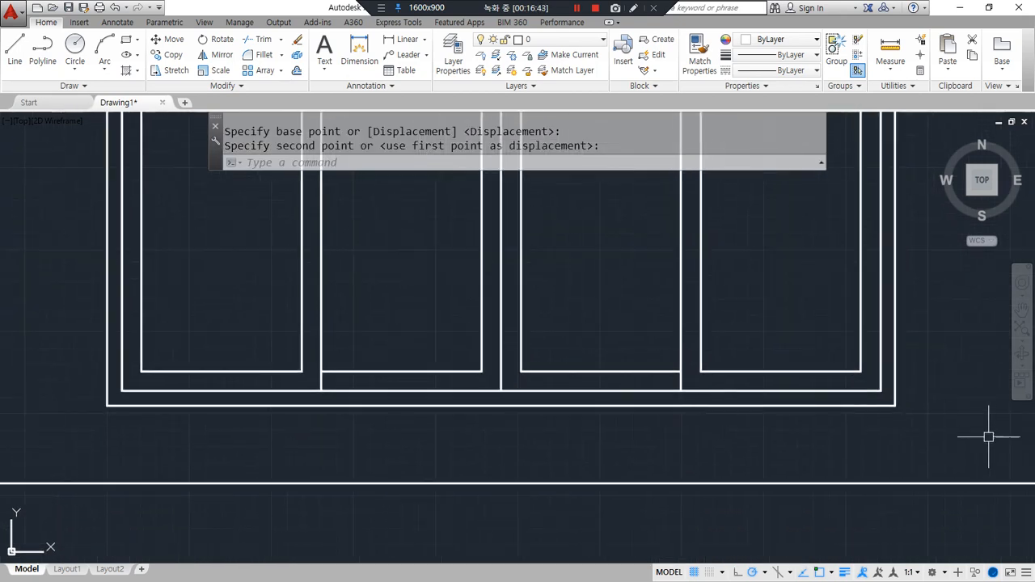
{"action": "type", "text": "s"}
{"action": "key", "text": "Return"}
{"action": "left_click", "coordinate": [948, 427]}
{"action": "left_click", "coordinate": [58, 398]}
{"action": "key", "text": "Return"}
{"action": "left_click", "coordinate": [107, 406]}
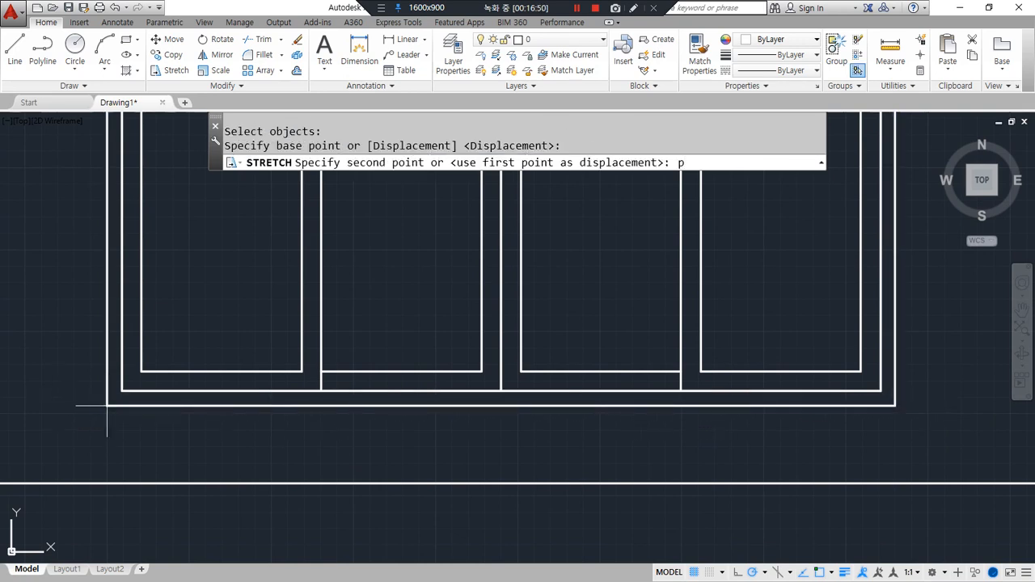
{"action": "type", "text": "per"}
{"action": "key", "text": "Return"}
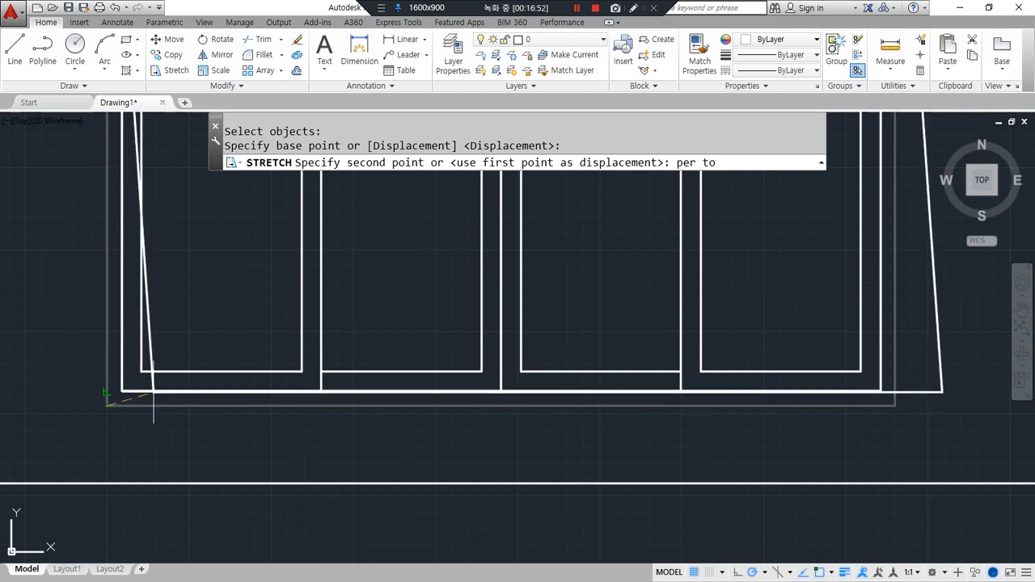
{"action": "left_click", "coordinate": [116, 429]}
- Move the upper window copy from its outer frame's bottom right corner onto the lower window's top right corner
{"action": "scroll", "coordinate": [117, 433], "scroll_direction": "down", "scroll_amount": 2}
{"action": "scroll", "coordinate": [117, 433], "scroll_direction": "down", "scroll_amount": 2}
{"action": "middle_click_drag", "start_coordinate": [451, 407], "coordinate": [596, 421]}
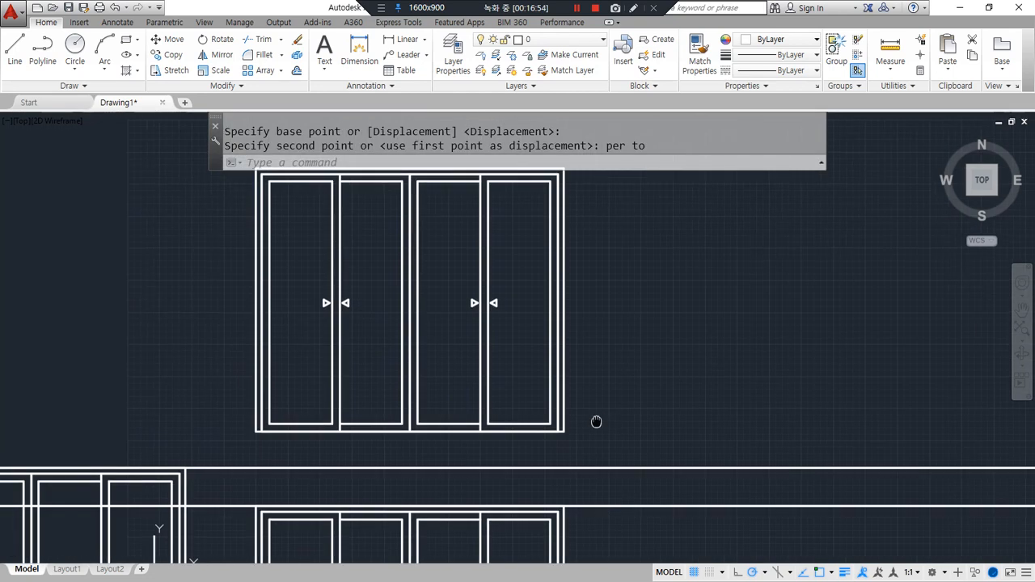
{"action": "type", "text": "m"}
{"action": "key", "text": "Return"}
{"action": "middle_click_drag", "start_coordinate": [216, 218], "coordinate": [207, 240]}
{"action": "left_click", "coordinate": [220, 181]}
{"action": "left_click", "coordinate": [631, 470]}
{"action": "scroll", "coordinate": [564, 470], "scroll_direction": "up", "scroll_amount": 4}
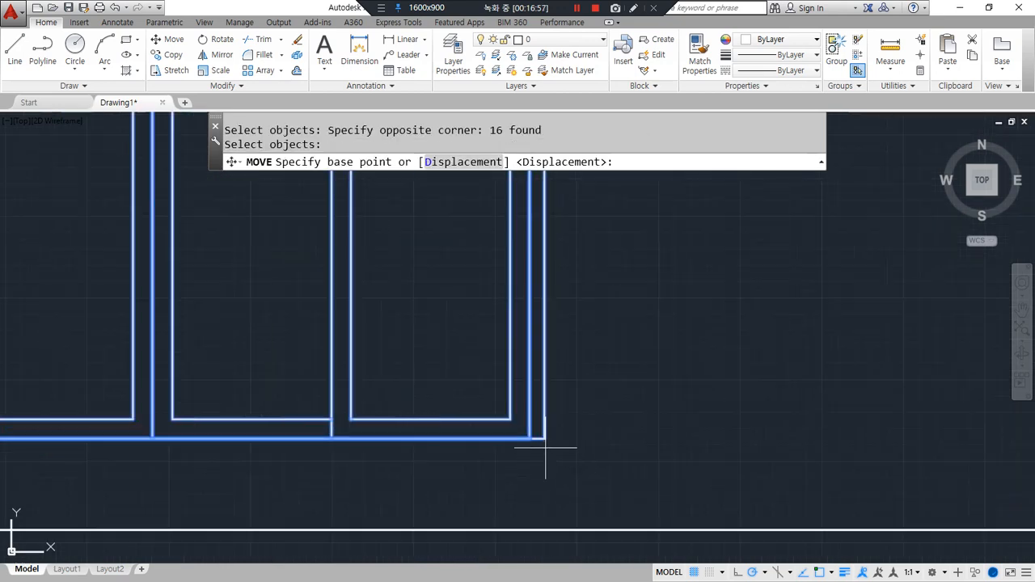
{"action": "left_click", "coordinate": [545, 442]}
{"action": "middle_click_drag", "start_coordinate": [550, 429], "coordinate": [548, 349]}
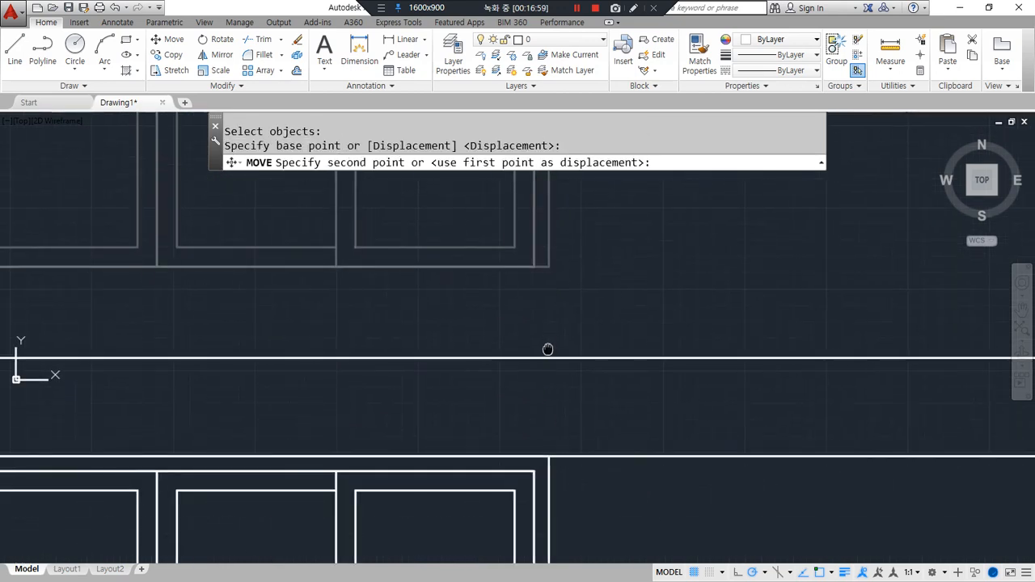
{"action": "left_click", "coordinate": [549, 450]}
{"action": "scroll", "coordinate": [544, 486], "scroll_direction": "down", "scroll_amount": 2}
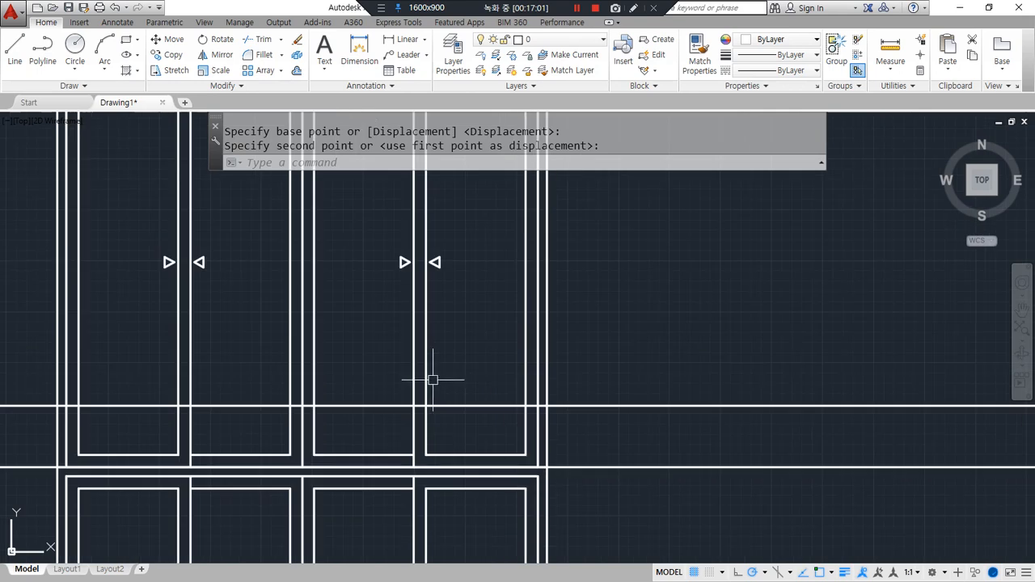
- Stretch the top of the upper window straight down to the upper horizontal line, leaving its direction markers out
{"action": "mouse_move", "coordinate": [433, 379]}
{"action": "middle_mouse_down"}
{"action": "mouse_move", "coordinate": [527, 331]}
{"action": "mouse_move", "coordinate": [559, 358]}
{"action": "middle_mouse_up"}
{"action": "type", "text": "s"}
{"action": "key", "text": "Return"}
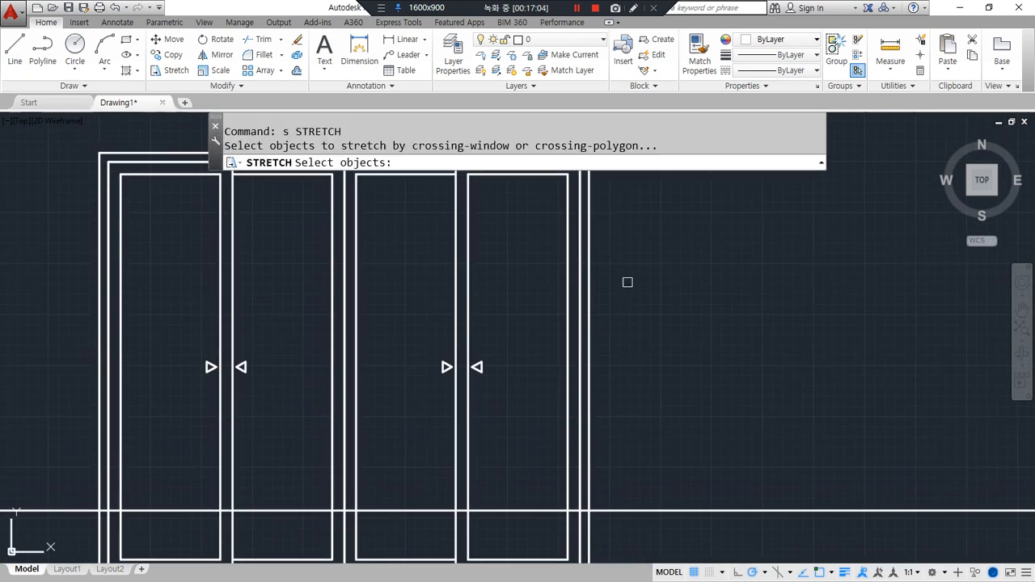
{"action": "left_click", "coordinate": [647, 181]}
{"action": "left_click", "coordinate": [40, 287]}
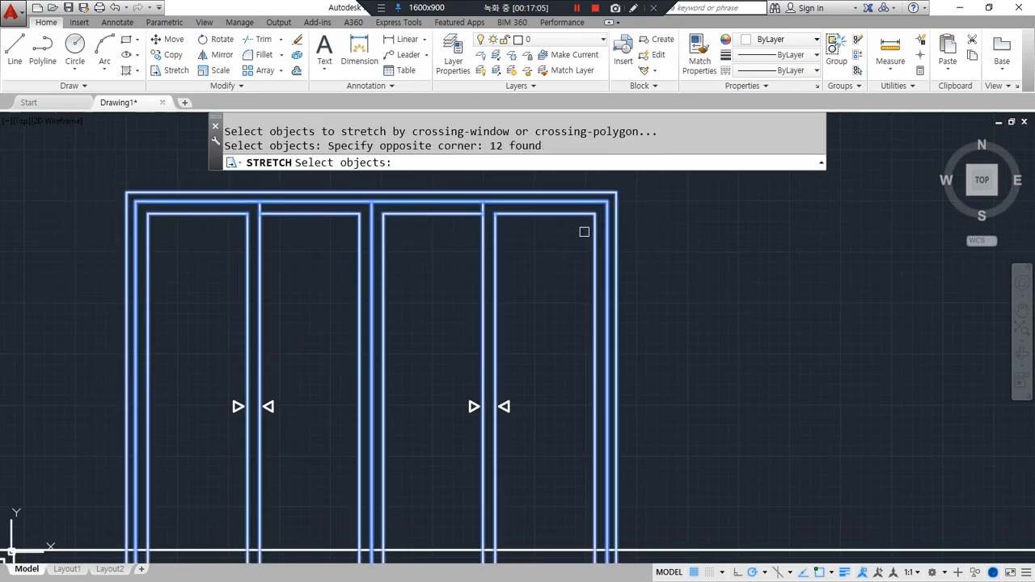
{"action": "key", "text": "Return"}
{"action": "left_click", "coordinate": [610, 191]}
{"action": "middle_click_drag", "start_coordinate": [597, 405], "coordinate": [604, 214]}
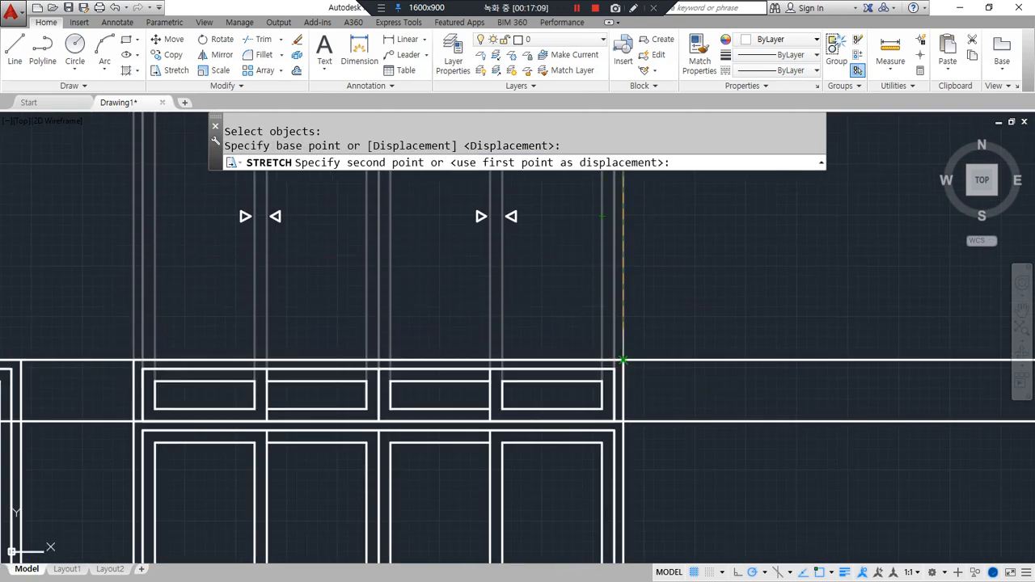
{"action": "left_click", "coordinate": [623, 360]}
{"action": "scroll", "coordinate": [566, 428], "scroll_direction": "up", "scroll_amount": 4}
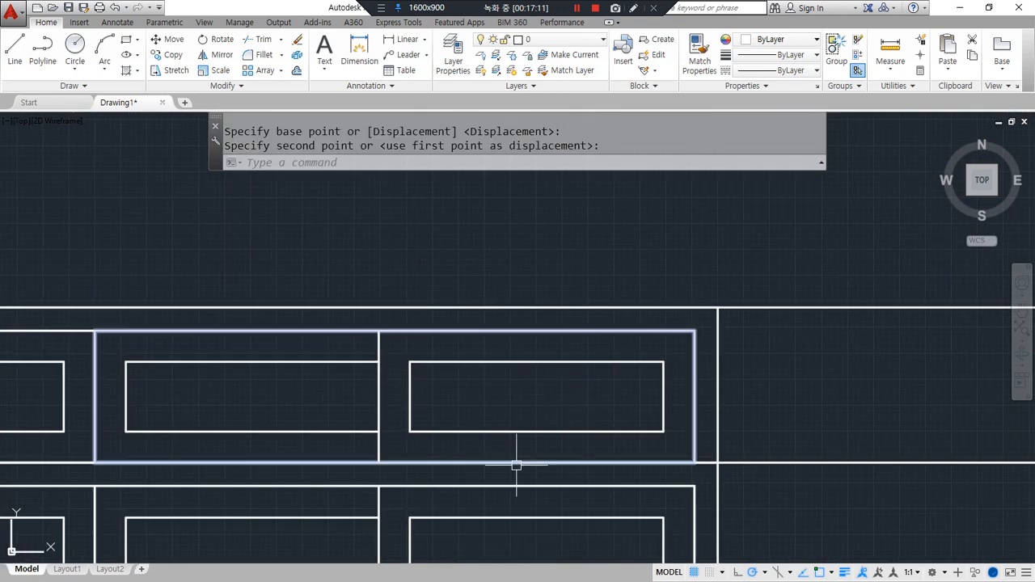
- Erase the long horizontal construction line running along the joint between the upper and lower windows
{"action": "middle_click_drag", "start_coordinate": [516, 466], "coordinate": [573, 415]}
{"action": "left_click", "coordinate": [825, 422]}
{"action": "type", "text": "e"}
{"action": "key", "text": "Return"}
- Trim the short horizontal frame pieces between the inner and outer frames at both ends of the joint
{"action": "scroll", "coordinate": [748, 420], "scroll_direction": "up", "scroll_amount": 4}
{"action": "type", "text": "tr"}
{"action": "key", "text": "Return"}
{"action": "key", "text": "Return"}
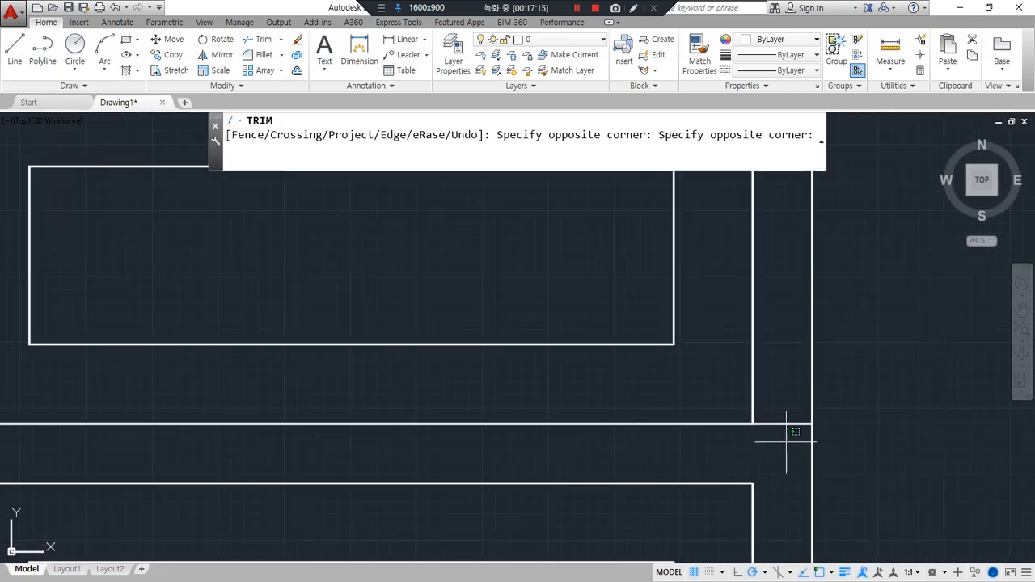
{"action": "left_click", "coordinate": [781, 422]}
{"action": "scroll", "coordinate": [501, 428], "scroll_direction": "down", "scroll_amount": 4}
{"action": "left_click", "coordinate": [245, 382]}
{"action": "middle_click_drag", "start_coordinate": [160, 381], "coordinate": [626, 359]}
{"action": "middle_click_drag", "start_coordinate": [208, 426], "coordinate": [571, 434]}
{"action": "left_click", "coordinate": [222, 421]}
{"action": "left_click", "coordinate": [212, 405]}
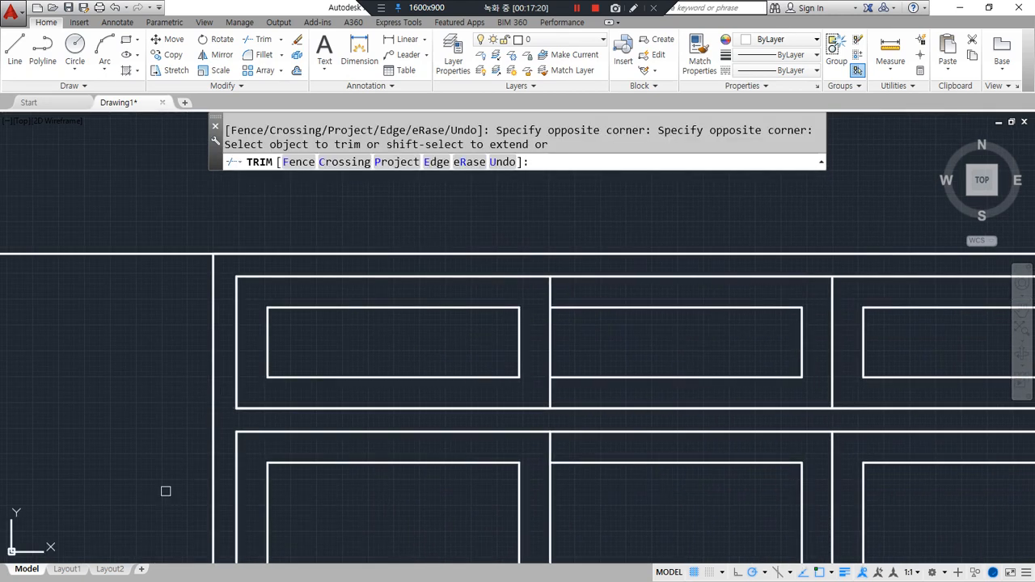
{"action": "scroll", "coordinate": [158, 482], "scroll_direction": "down", "scroll_amount": 2}
{"action": "scroll", "coordinate": [156, 473], "scroll_direction": "down", "scroll_amount": 2}
{"action": "middle_click_drag", "start_coordinate": [332, 159], "coordinate": [243, 185]}
{"action": "key", "text": "Return"}
- Draw a short helper line at mid-height from the leftmost upper pane's right edge to the neighbouring vertical sash line
{"action": "scroll", "coordinate": [271, 224], "scroll_direction": "up", "scroll_amount": 4}
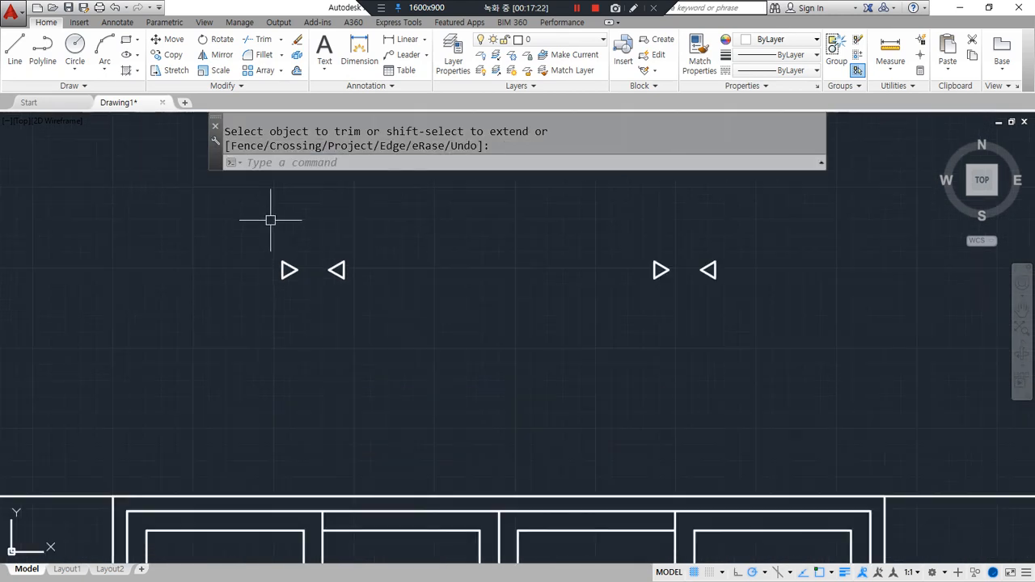
{"action": "scroll", "coordinate": [360, 381], "scroll_direction": "down", "scroll_amount": 2}
{"action": "middle_click_drag", "start_coordinate": [332, 410], "coordinate": [308, 316]}
{"action": "type", "text": "l"}
{"action": "key", "text": "Return"}
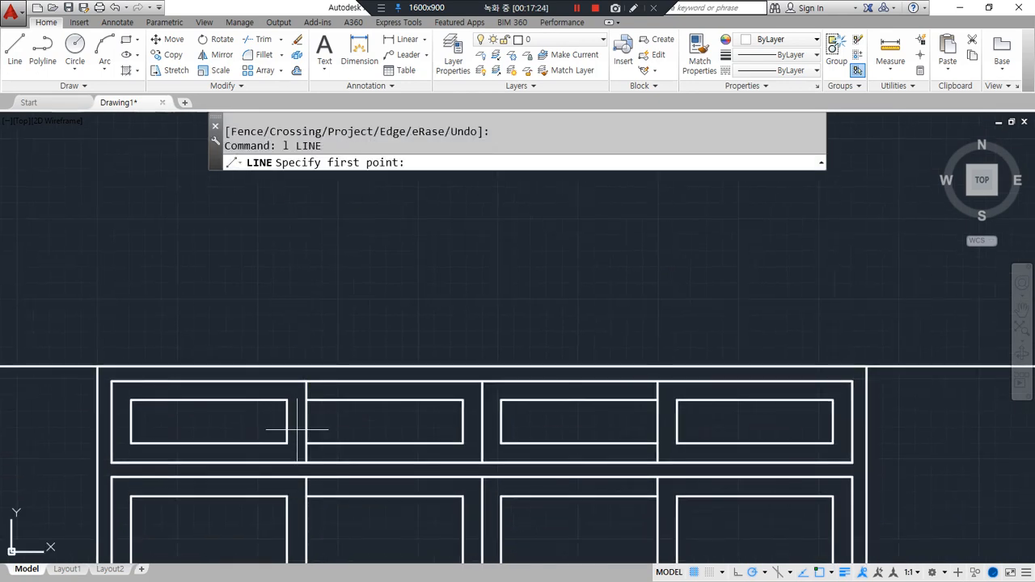
{"action": "left_click", "coordinate": [287, 422]}
{"action": "left_click", "coordinate": [306, 422]}
{"action": "key", "text": "Return"}
- Draw a helper line joining the tips of the left pair of direction markers above the window
{"action": "scroll", "coordinate": [328, 344], "scroll_direction": "down", "scroll_amount": 2}
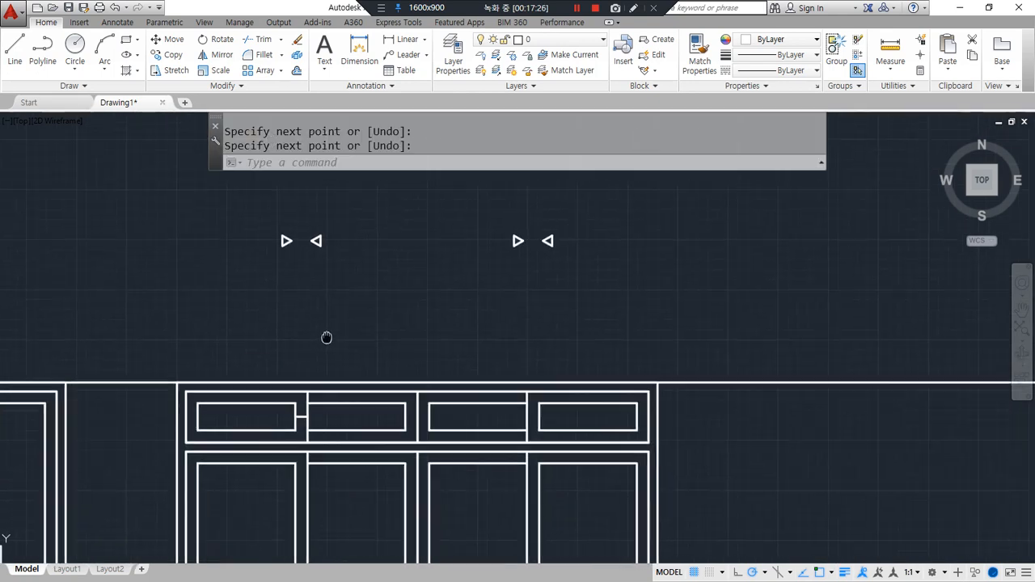
{"action": "scroll", "coordinate": [270, 245], "scroll_direction": "up", "scroll_amount": 4}
{"action": "type", "text": "l"}
{"action": "key", "text": "Return"}
{"action": "left_click", "coordinate": [310, 245]}
{"action": "left_click", "coordinate": [357, 247]}
{"action": "key", "text": "Return"}
{"action": "scroll", "coordinate": [352, 291], "scroll_direction": "down", "scroll_amount": 2}
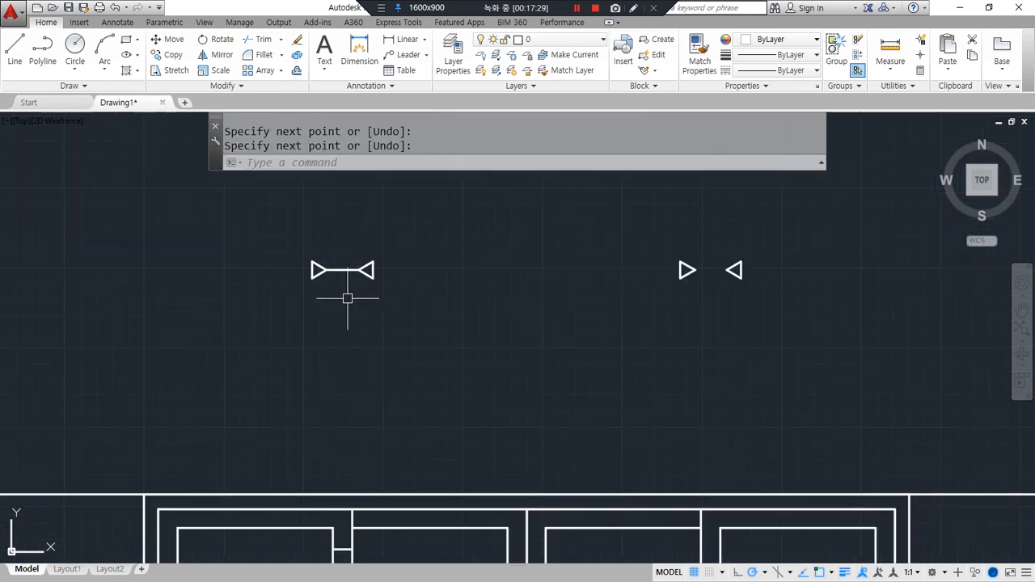
- Move the four markers and their helper line from that line's midpoint to the midpoint of the helper line in the upper window
{"action": "type", "text": "m"}
{"action": "key", "text": "Return"}
{"action": "left_click", "coordinate": [268, 224]}
{"action": "left_click", "coordinate": [850, 345]}
{"action": "key", "text": "Return"}
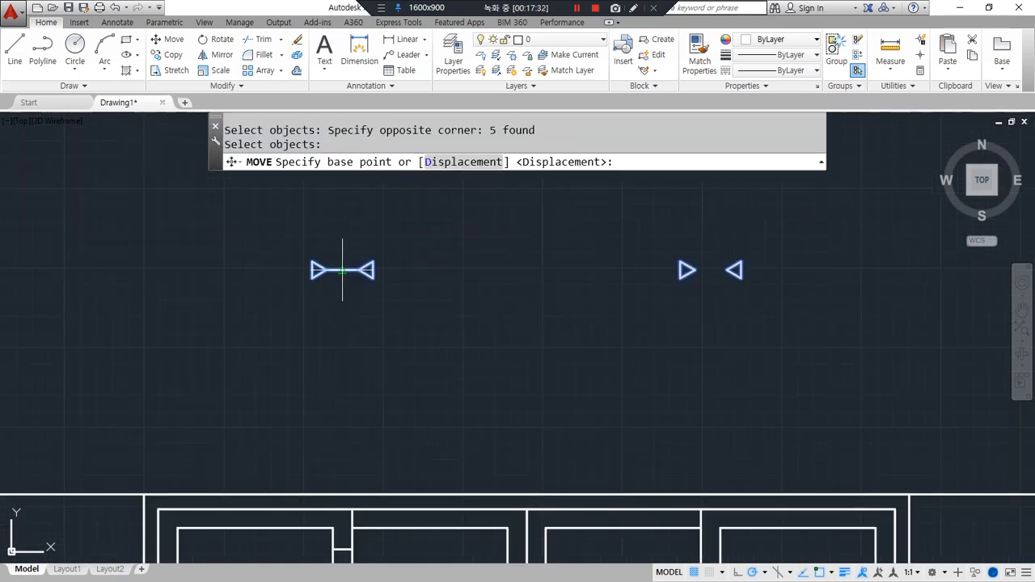
{"action": "left_click", "coordinate": [342, 270]}
{"action": "scroll", "coordinate": [359, 381], "scroll_direction": "up", "scroll_amount": 3}
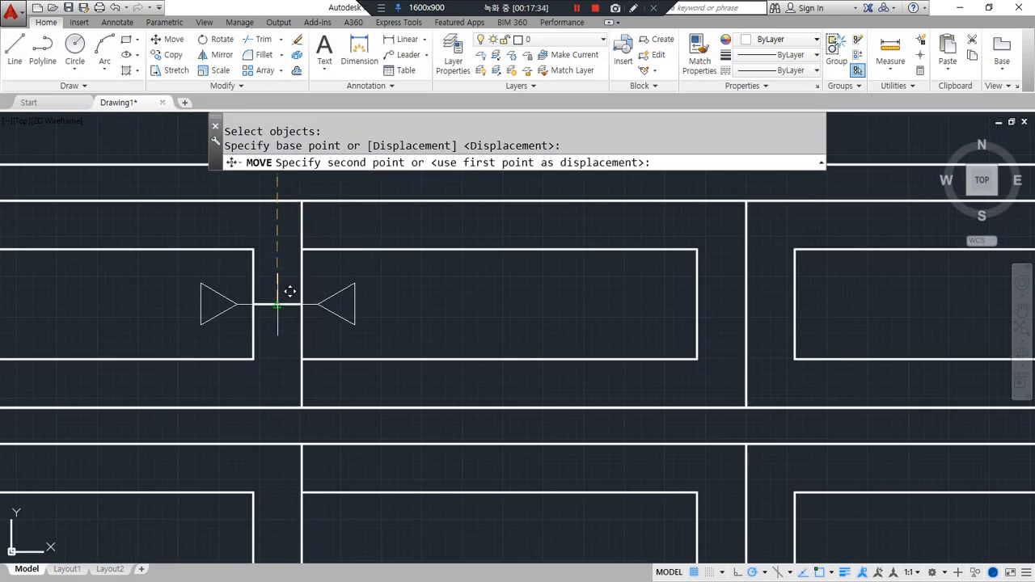
{"action": "left_click", "coordinate": [277, 305]}
- Erase the two overlapping helper lines between the left pair of markers in the upper window
{"action": "left_click", "coordinate": [279, 318]}
{"action": "left_click", "coordinate": [268, 288]}
{"action": "type", "text": "e"}
{"action": "key", "text": "Return"}
{"action": "scroll", "coordinate": [259, 371], "scroll_direction": "down", "scroll_amount": 2}
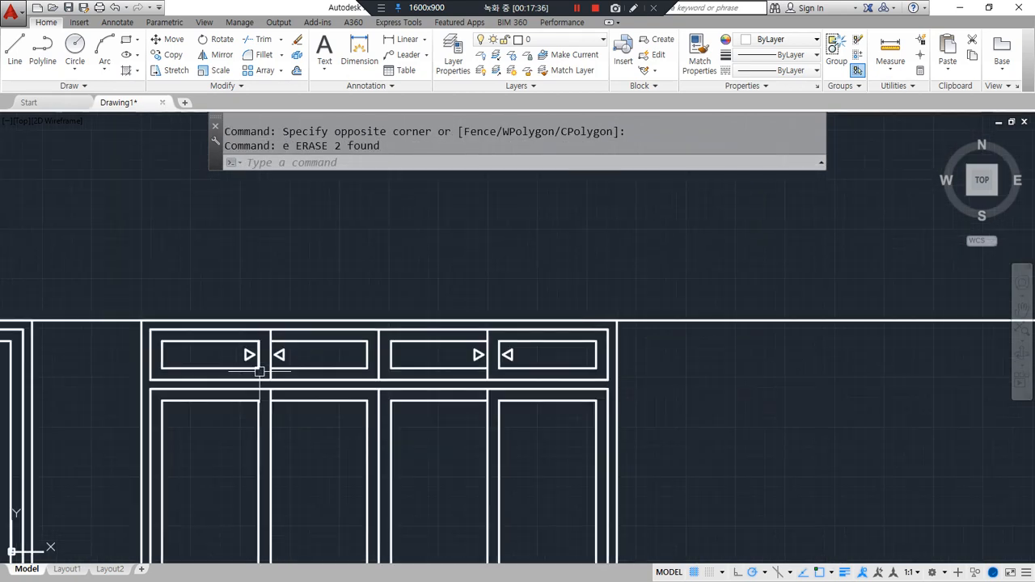
- Examine the aligned window elevations and the frame joints between the upper panes and lower sashes of the rightmost window
{"action": "scroll", "coordinate": [323, 440], "scroll_direction": "down", "scroll_amount": 1}
{"action": "scroll", "coordinate": [381, 354], "scroll_direction": "down", "scroll_amount": 2}
{"action": "middle_click_drag", "start_coordinate": [354, 394], "coordinate": [562, 400]}
{"action": "scroll", "coordinate": [395, 389], "scroll_direction": "down", "scroll_amount": 2}
{"action": "mouse_move", "coordinate": [395, 389]}
{"action": "middle_mouse_down"}
{"action": "mouse_move", "coordinate": [527, 377]}
{"action": "mouse_move", "coordinate": [493, 376]}
{"action": "middle_mouse_up"}
{"action": "scroll", "coordinate": [518, 384], "scroll_direction": "up", "scroll_amount": 2}
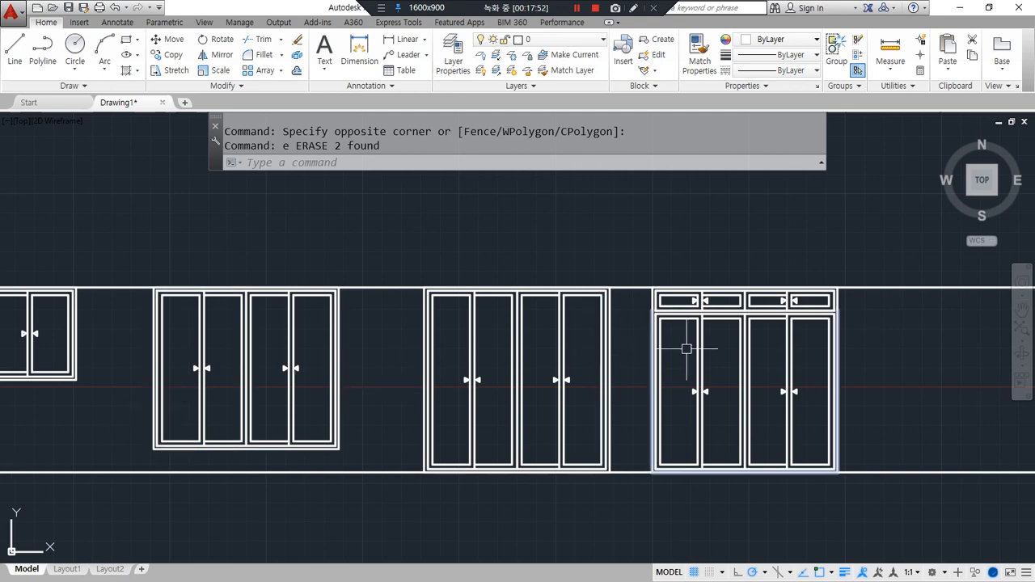
{"action": "scroll", "coordinate": [746, 343], "scroll_direction": "up", "scroll_amount": 2}
{"action": "mouse_move", "coordinate": [746, 342]}
{"action": "middle_mouse_down"}
{"action": "mouse_move", "coordinate": [650, 312]}
{"action": "mouse_move", "coordinate": [694, 300]}
{"action": "middle_mouse_up"}
{"action": "scroll", "coordinate": [643, 228], "scroll_direction": "up", "scroll_amount": 5}
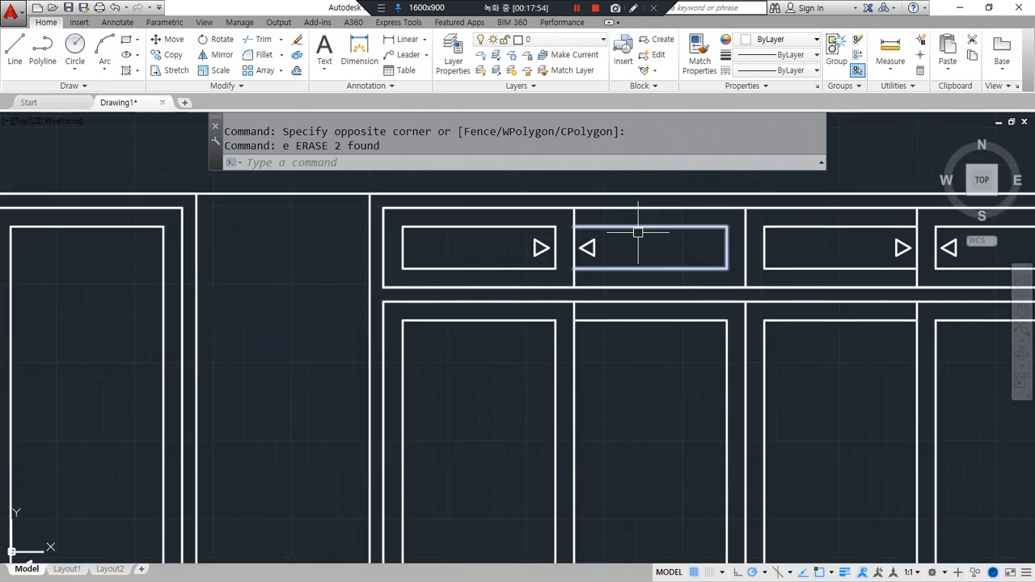
{"action": "scroll", "coordinate": [406, 406], "scroll_direction": "up", "scroll_amount": 2}
{"action": "scroll", "coordinate": [331, 404], "scroll_direction": "down", "scroll_amount": 2}
{"action": "middle_click_drag", "start_coordinate": [315, 395], "coordinate": [358, 438]}
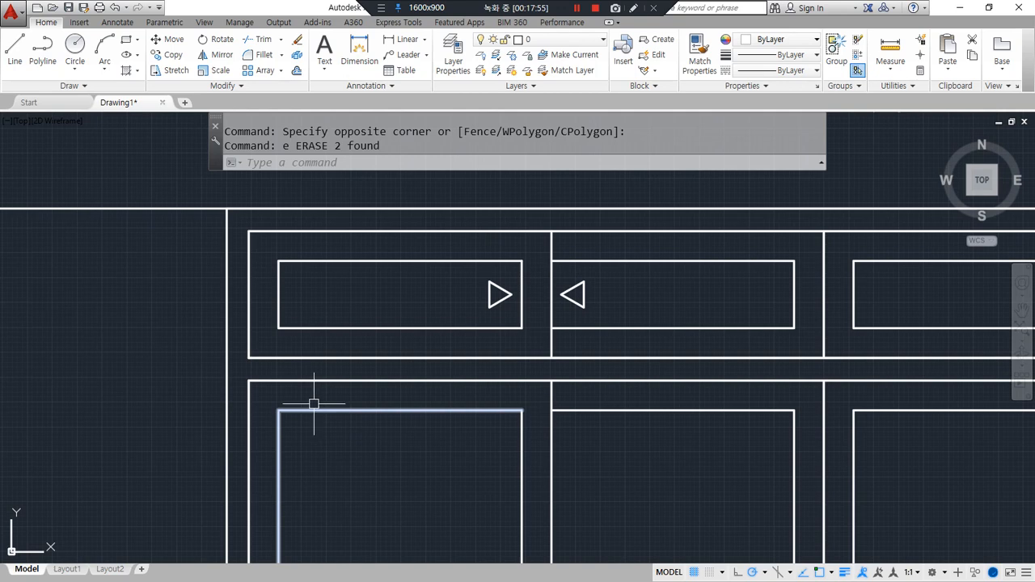
{"action": "key", "text": "ctrl+alt+d"}
{"action": "left_click_drag", "start_coordinate": [242, 274], "coordinate": [248, 451]}
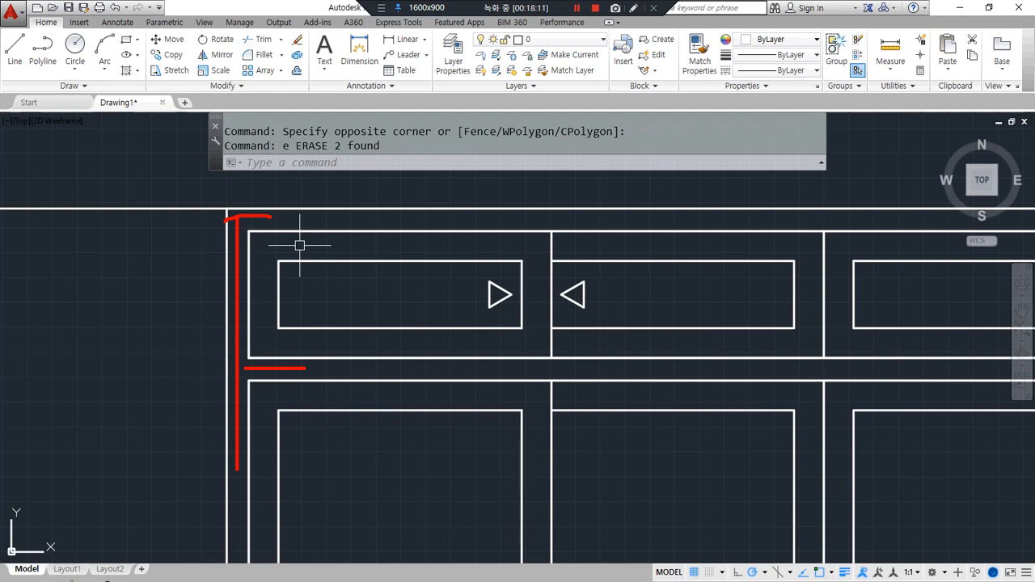
- Draw two vertical construction lines through the top left and top right outer corners of the small two-pane window
{"action": "scroll", "coordinate": [337, 513], "scroll_direction": "down", "scroll_amount": 5}
{"action": "mouse_move", "coordinate": [302, 409]}
{"action": "middle_mouse_down"}
{"action": "mouse_move", "coordinate": [436, 341]}
{"action": "mouse_move", "coordinate": [590, 321]}
{"action": "mouse_move", "coordinate": [642, 326]}
{"action": "middle_mouse_up"}
{"action": "middle_click_drag", "start_coordinate": [372, 171], "coordinate": [429, 239]}
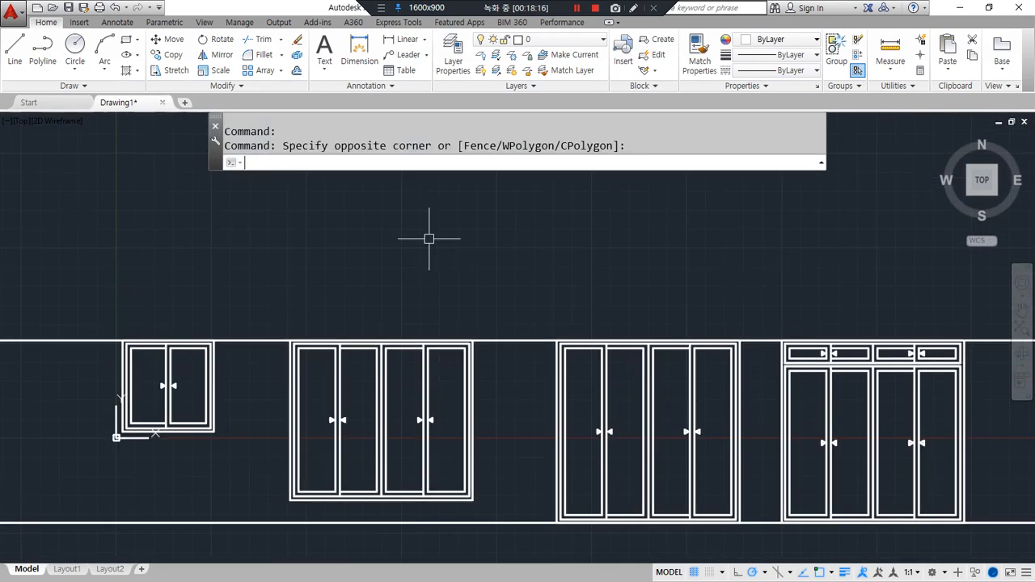
{"action": "scroll", "coordinate": [92, 324], "scroll_direction": "up", "scroll_amount": 5}
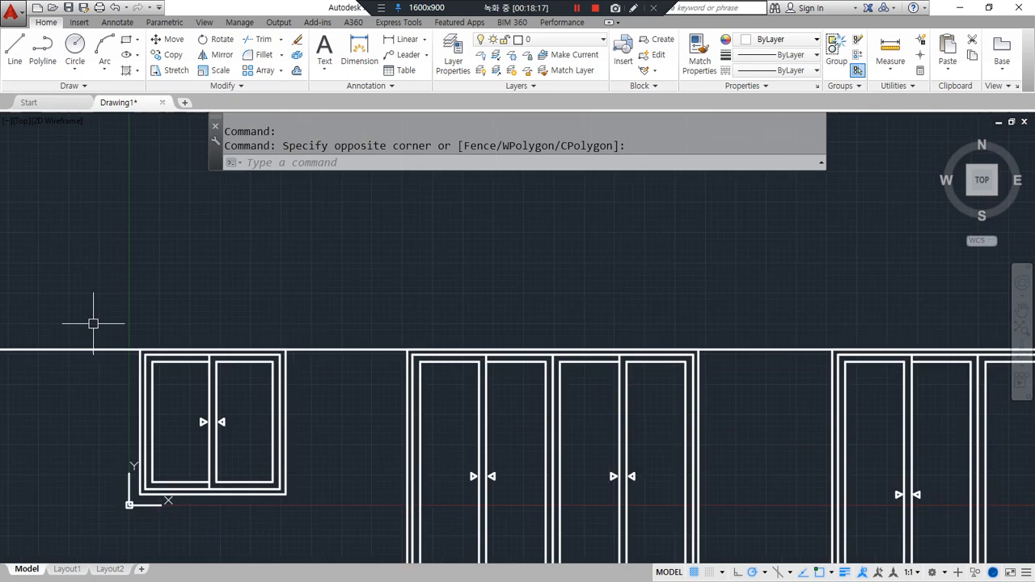
{"action": "middle_click_drag", "start_coordinate": [202, 300], "coordinate": [180, 358]}
{"action": "type", "text": "xl"}
{"action": "key", "text": "Return"}
{"action": "type", "text": "v"}
{"action": "key", "text": "Return"}
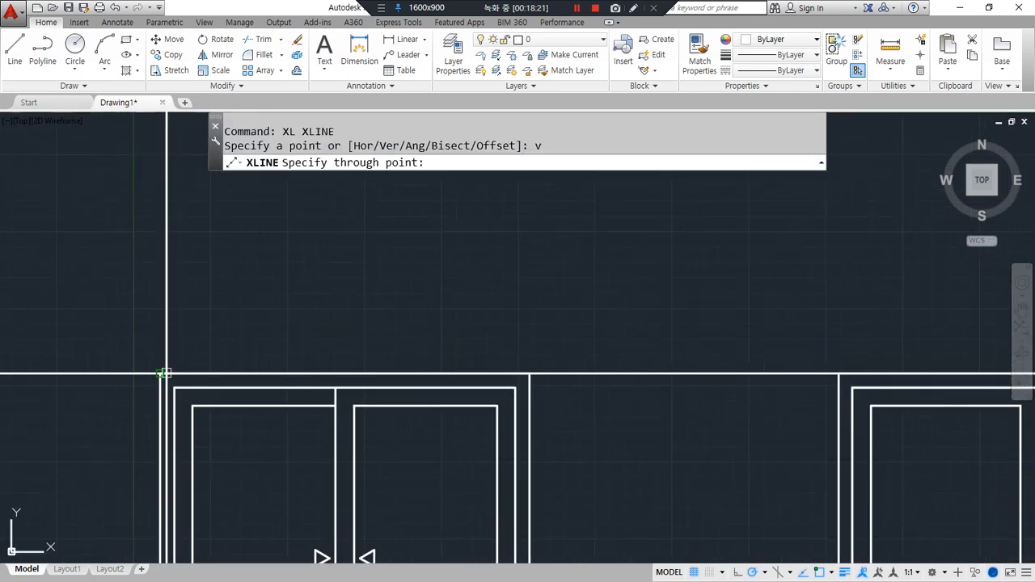
{"action": "left_click", "coordinate": [161, 373]}
{"action": "left_click", "coordinate": [530, 374]}
{"action": "key", "text": "Return"}
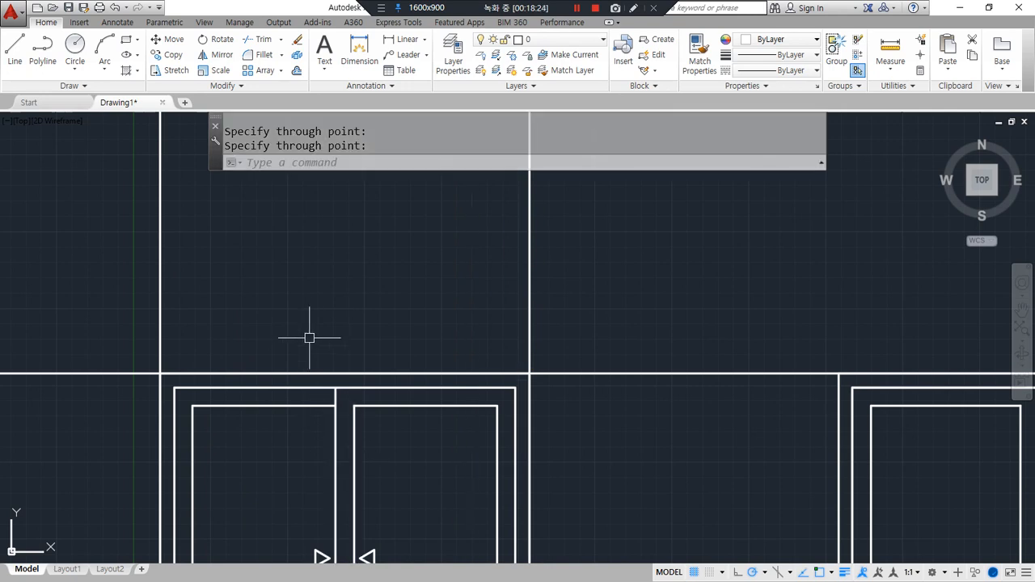
- Draw a horizontal construction line a short distance above the top edge of the small two-pane window
{"action": "scroll", "coordinate": [328, 324], "scroll_direction": "down", "scroll_amount": 2}
{"action": "middle_click_drag", "start_coordinate": [329, 321], "coordinate": [334, 363]}
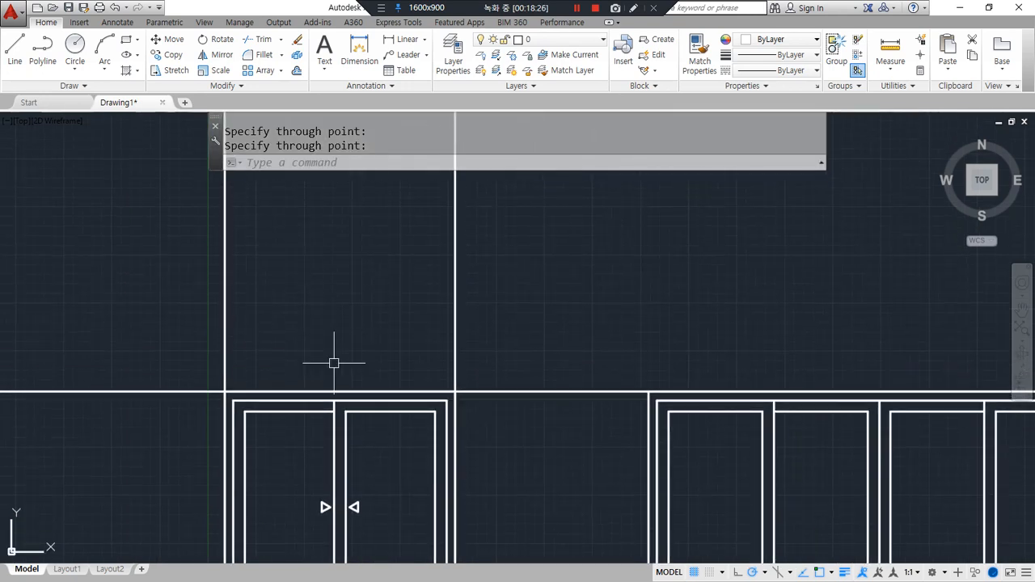
{"action": "type", "text": "xl"}
{"action": "key", "text": "Return"}
{"action": "type", "text": "h"}
{"action": "key", "text": "Return"}
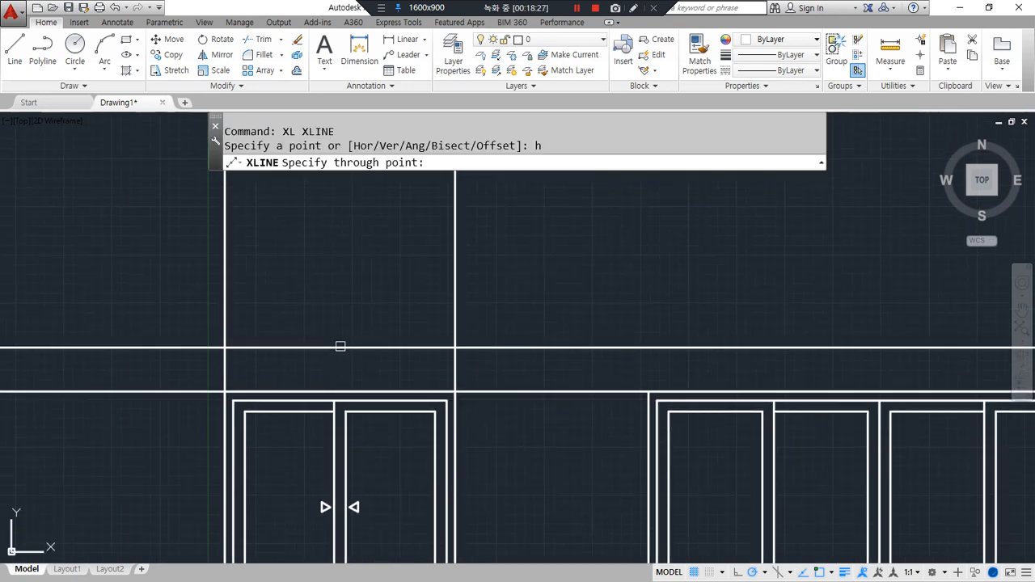
{"action": "left_click", "coordinate": [341, 331]}
{"action": "key", "text": "Return"}
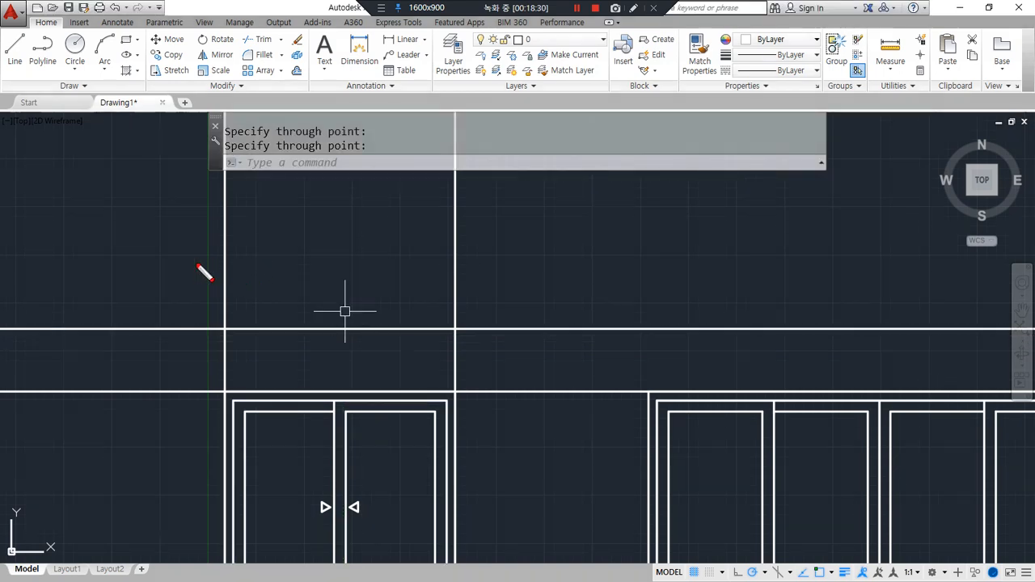
{"action": "left_click_drag", "start_coordinate": [175, 276], "coordinate": [534, 276]}
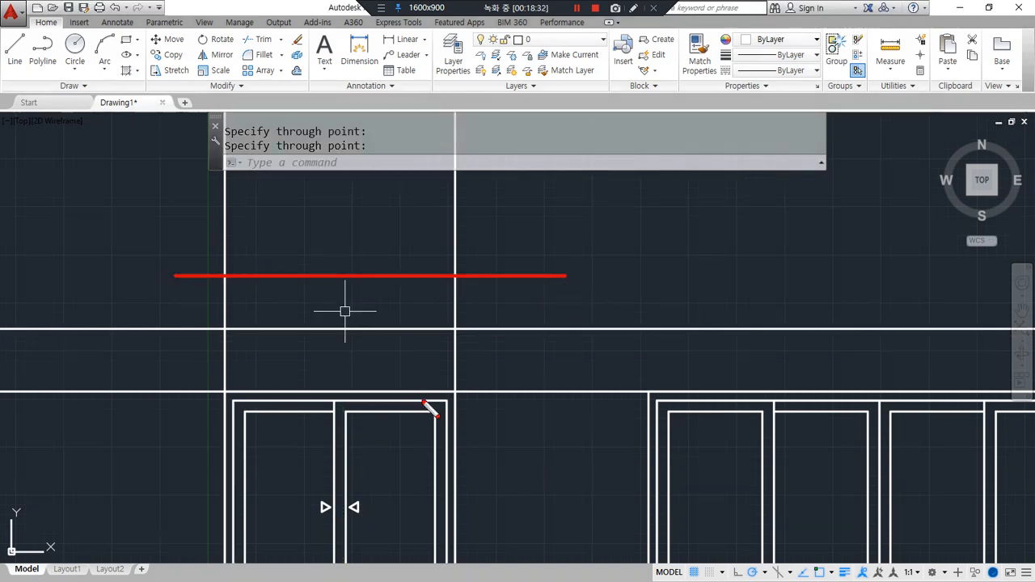
{"action": "key", "text": "Escape"}
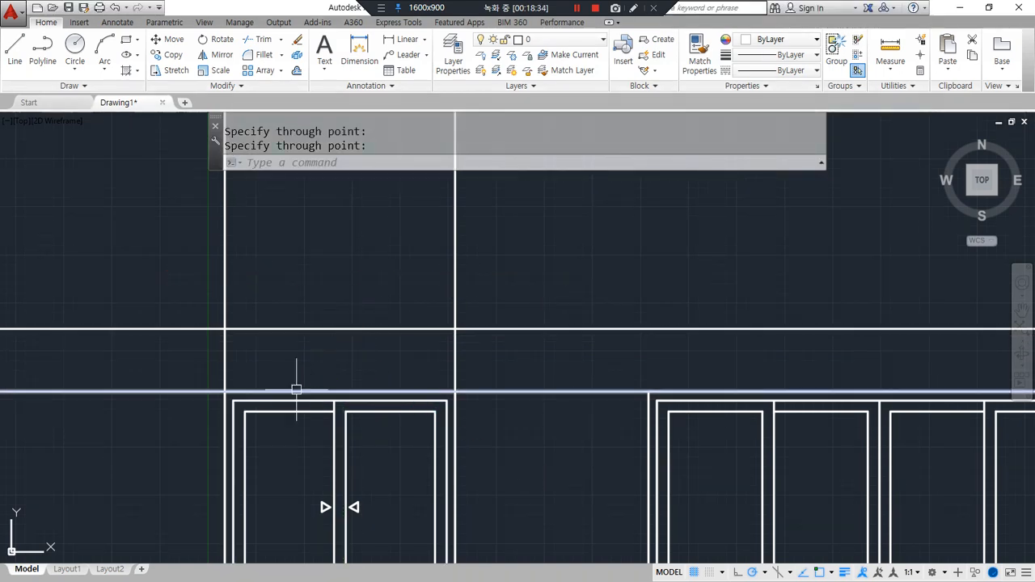
{"action": "key", "text": "ctrl+alt+d"}
{"action": "mouse_move", "coordinate": [354, 327]}
{"action": "left_mouse_down"}
{"action": "mouse_move", "coordinate": [333, 303]}
{"action": "mouse_move", "coordinate": [356, 322]}
{"action": "left_mouse_up"}
{"action": "key", "text": "Escape"}
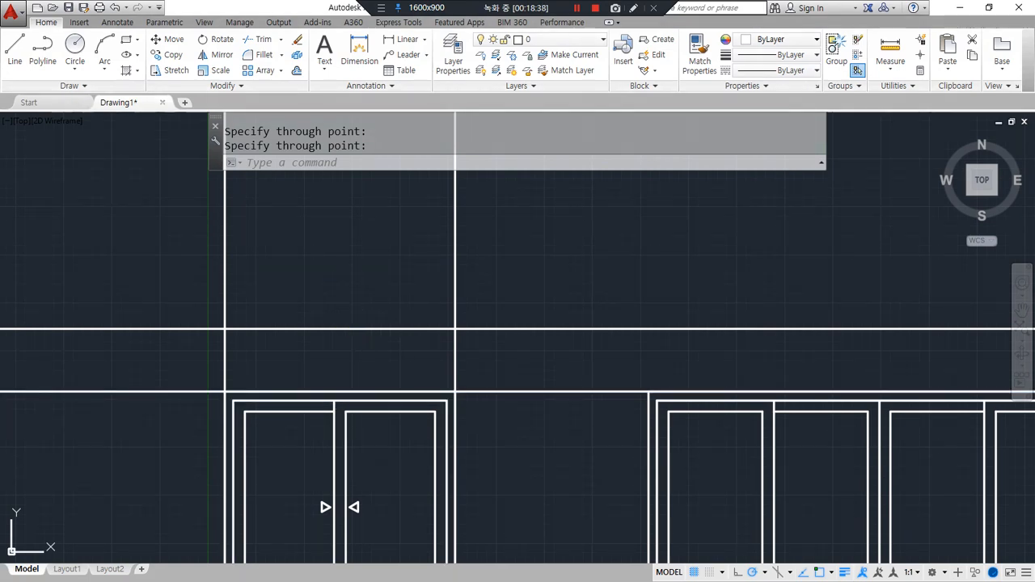
- Switch to the browser's wall section drawing and examine the dimensions of the circled window frame and sash detail
{"action": "left_click_drag", "start_coordinate": [0, 173], "coordinate": [739, 165]}
{"action": "scroll", "coordinate": [529, 407], "scroll_direction": "down", "scroll_amount": 7}
{"action": "scroll", "coordinate": [529, 401], "scroll_direction": "down", "scroll_amount": 3}
{"action": "scroll", "coordinate": [566, 391], "scroll_direction": "up", "scroll_amount": 3}
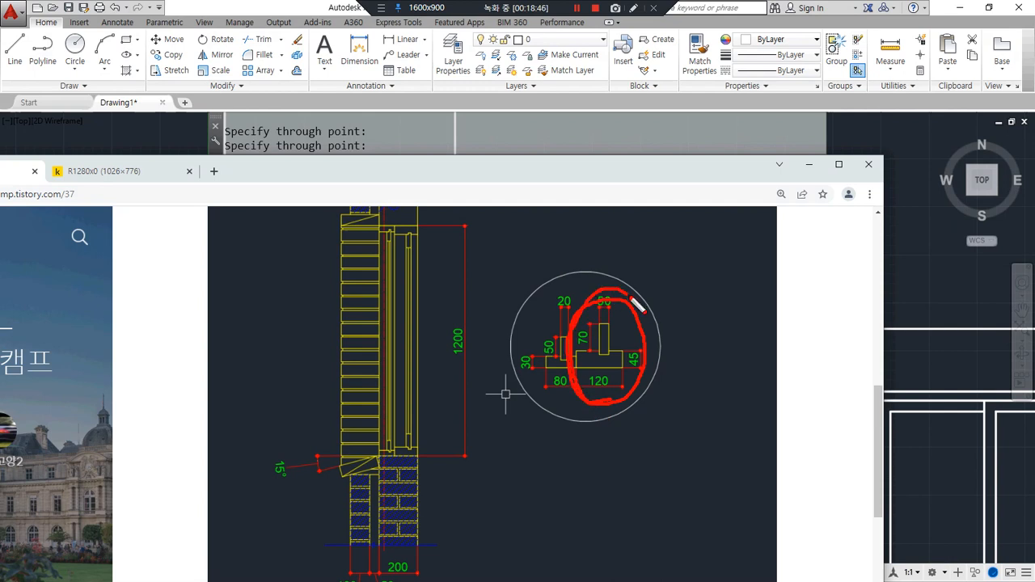
{"action": "key", "text": "Escape"}
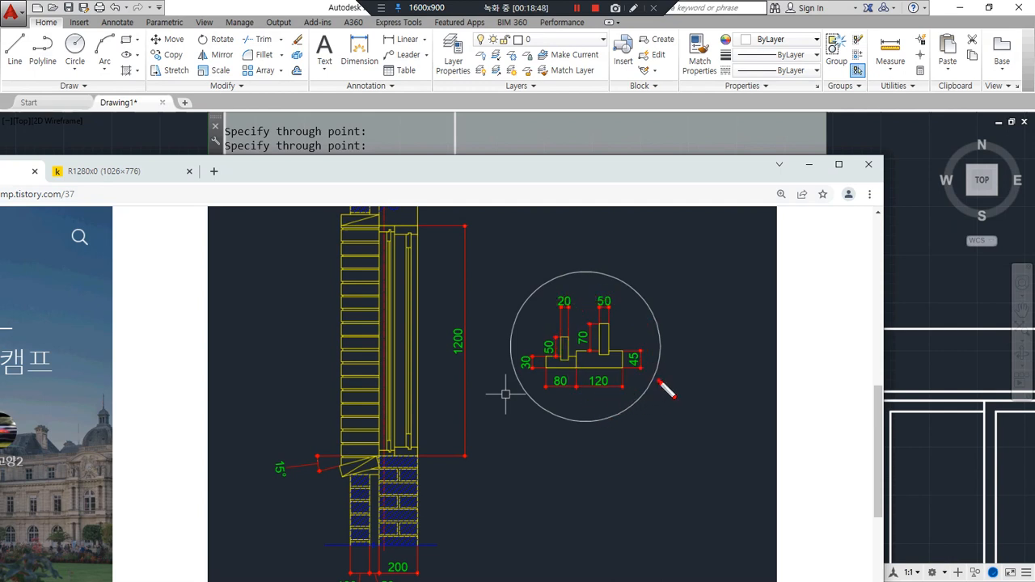
{"action": "right_click", "coordinate": [777, 356]}
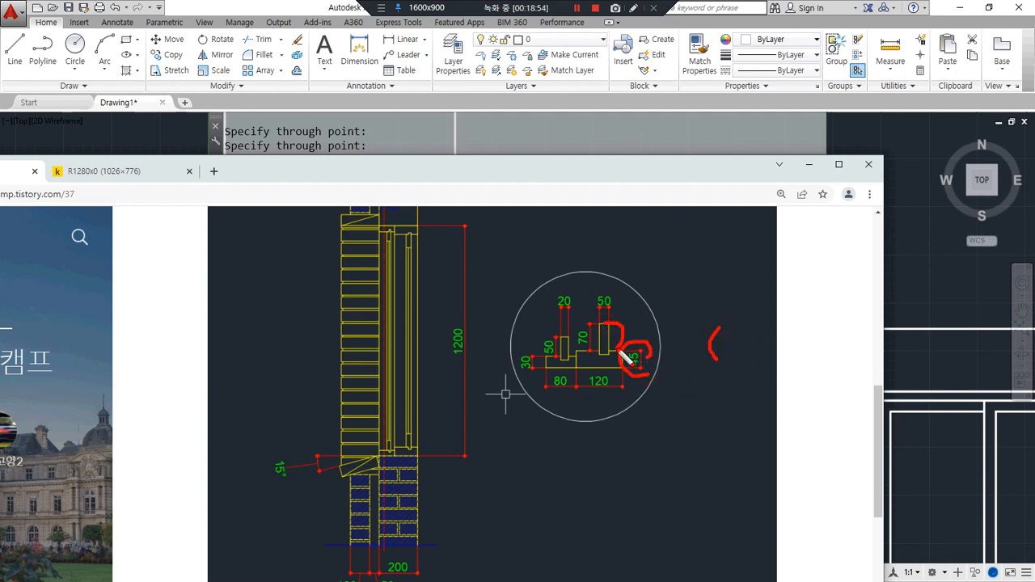
{"action": "mouse_move", "coordinate": [599, 394]}
{"action": "left_mouse_down"}
{"action": "mouse_move", "coordinate": [587, 293]}
{"action": "mouse_move", "coordinate": [603, 419]}
{"action": "left_mouse_up"}
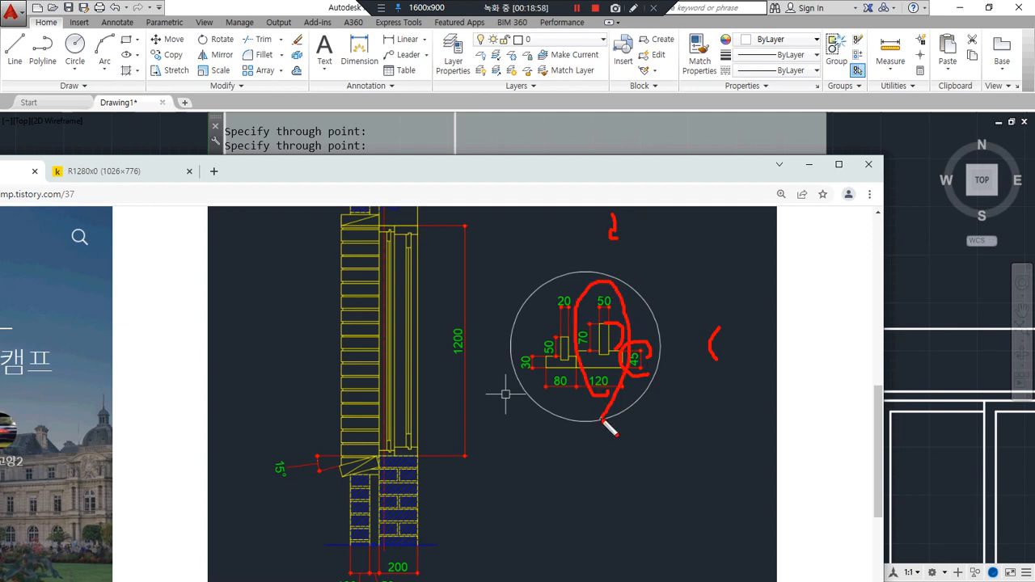
- Examine the frame depth, frame thickness and sash dimensions of the inner window in the circled section detail
{"action": "left_click_drag", "start_coordinate": [495, 362], "coordinate": [585, 469]}
{"action": "key", "text": "Escape"}
{"action": "key", "text": "ctrl+alt+d"}
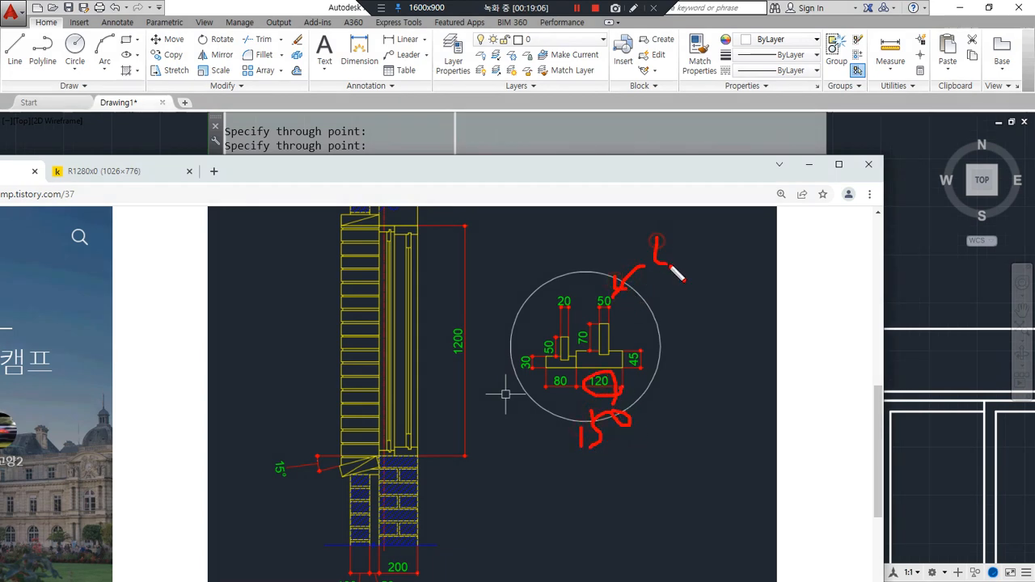
{"action": "key", "text": "Escape"}
{"action": "key", "text": "ctrl+alt+d"}
{"action": "key", "text": "Escape"}
{"action": "mouse_move", "coordinate": [631, 170]}
{"action": "left_mouse_down"}
{"action": "mouse_move", "coordinate": [448, 205]}
{"action": "mouse_move", "coordinate": [2, 201]}
{"action": "left_mouse_up"}
{"action": "key", "text": "Escape"}
{"action": "mouse_move", "coordinate": [451, 165]}
{"action": "left_mouse_down"}
{"action": "mouse_move", "coordinate": [0, 182]}
{"action": "mouse_move", "coordinate": [0, 194]}
{"action": "left_mouse_up"}
- Switch back to the AutoCAD drawing and offset the upper horizontal construction line upward by 120
{"action": "left_click", "coordinate": [312, 234]}
{"action": "type", "text": "o"}
{"action": "key", "text": "Return"}
{"action": "type", "text": "12"}
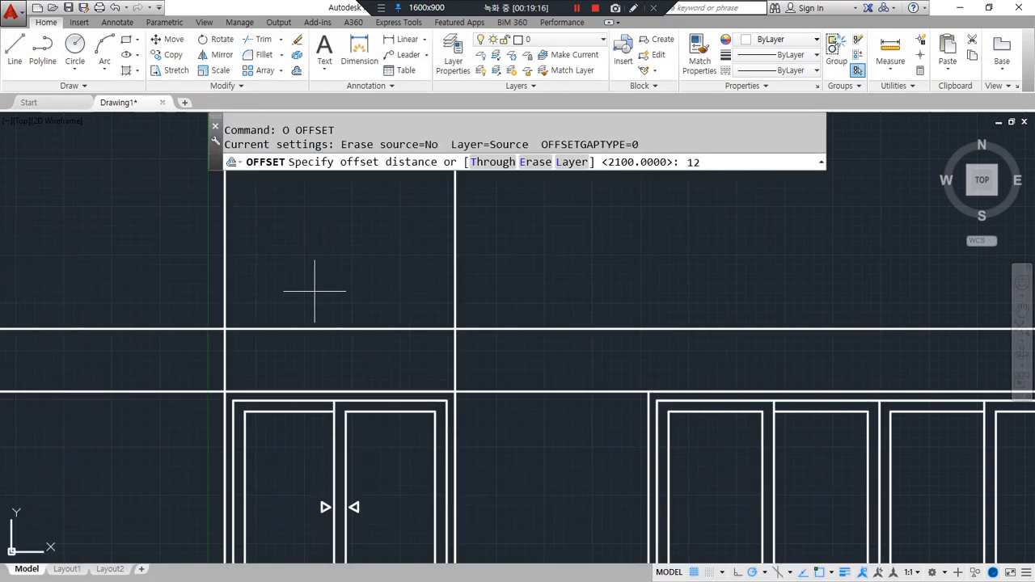
{"action": "type", "text": "0"}
{"action": "key", "text": "Return"}
{"action": "left_click", "coordinate": [303, 328]}
{"action": "left_click", "coordinate": [302, 293]}
{"action": "key", "text": "Return"}
- Trim the two horizontal plan lines at both ends against the vertical construction lines above the small window
{"action": "scroll", "coordinate": [224, 330], "scroll_direction": "up", "scroll_amount": 2}
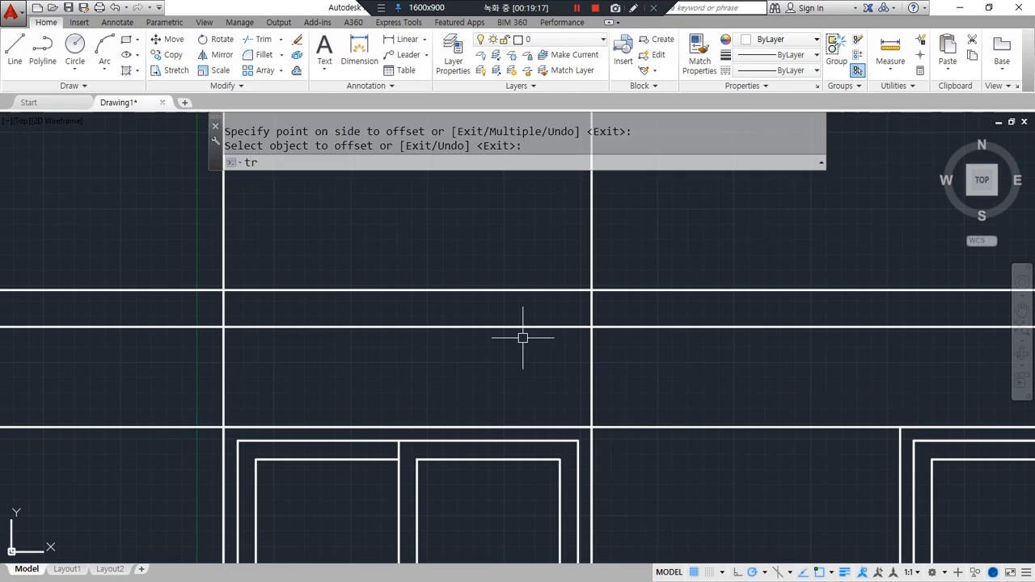
{"action": "type", "text": "t"}
{"action": "key", "text": "Return"}
{"action": "left_click", "coordinate": [624, 359]}
{"action": "left_click", "coordinate": [95, 347]}
{"action": "key", "text": "Return"}
{"action": "left_click", "coordinate": [178, 347]}
{"action": "left_click", "coordinate": [138, 231]}
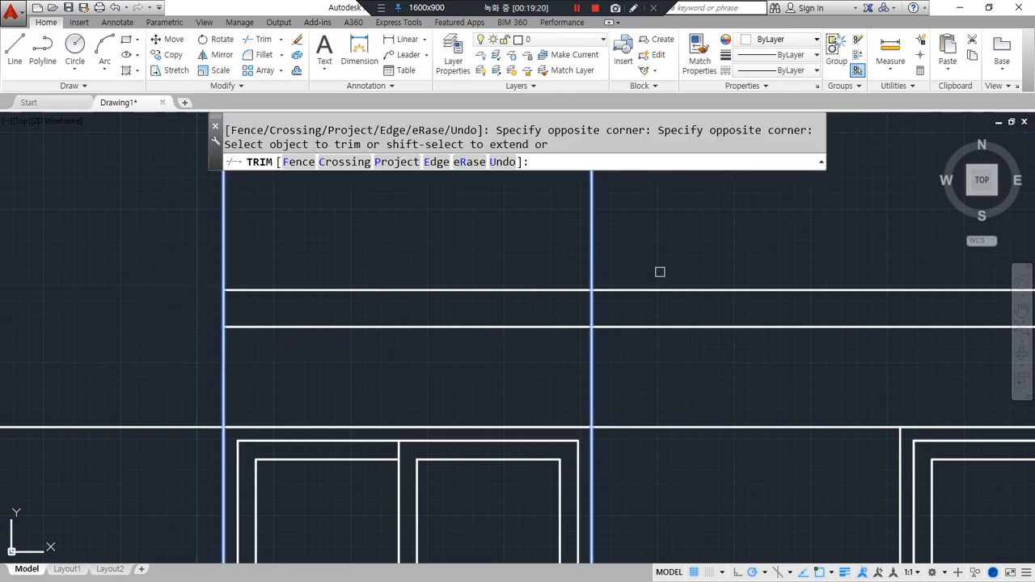
{"action": "key", "text": "Return"}
- Erase the two vertical construction lines and close both ends of the plan outline with short vertical lines
{"action": "scroll", "coordinate": [497, 334], "scroll_direction": "up", "scroll_amount": 2}
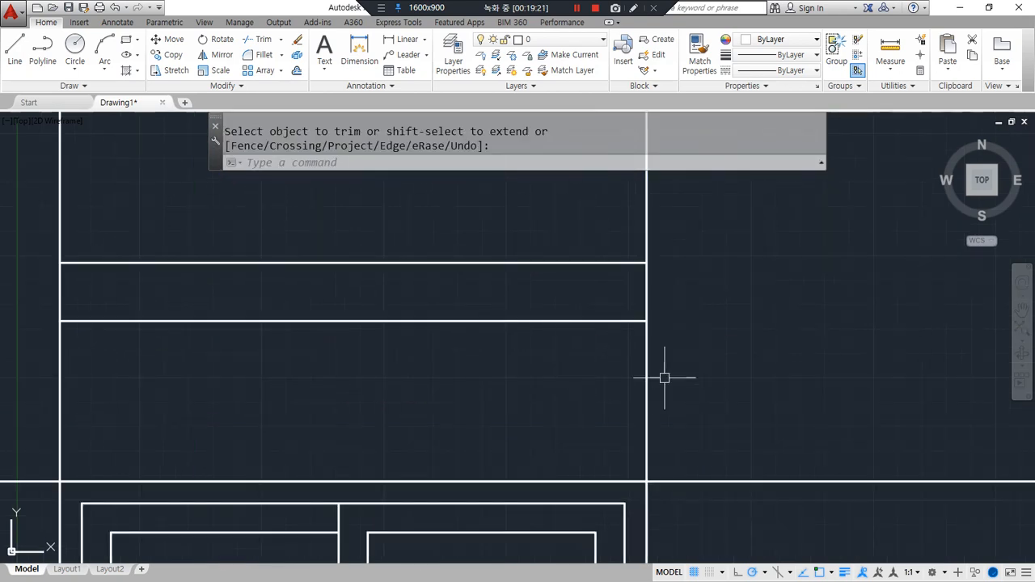
{"action": "left_click", "coordinate": [699, 383]}
{"action": "key", "text": "Return"}
{"action": "type", "text": "l"}
{"action": "key", "text": "Return"}
{"action": "left_click", "coordinate": [59, 322]}
{"action": "left_click", "coordinate": [59, 262]}
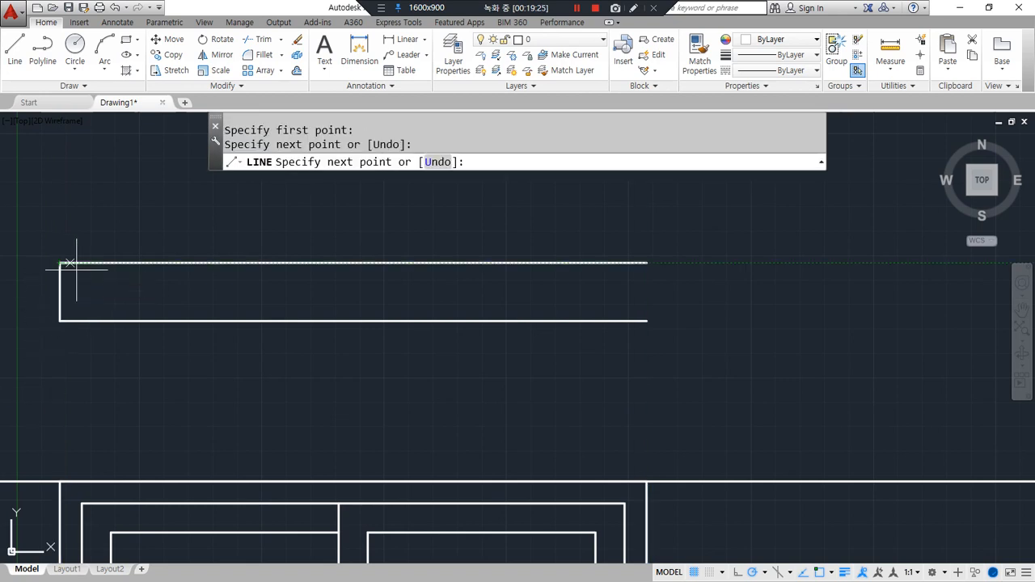
{"action": "key", "text": "Return"}
{"action": "key", "text": "Return"}
{"action": "left_click", "coordinate": [646, 263]}
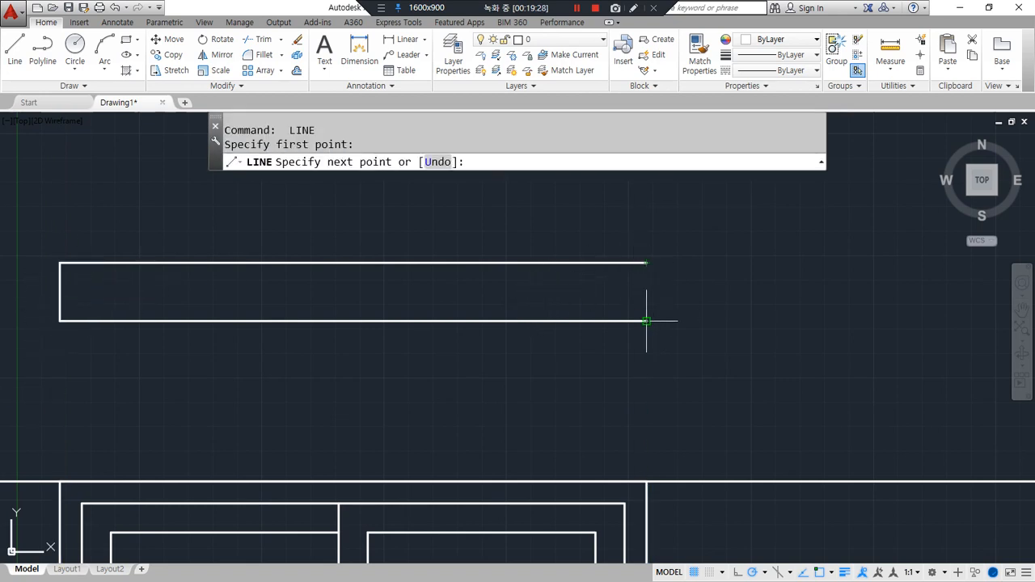
{"action": "left_click", "coordinate": [647, 321]}
{"action": "key", "text": "Return"}
- Offset both end lines of the plan outline inward by 45 for the side frames
{"action": "type", "text": "o"}
{"action": "key", "text": "Return"}
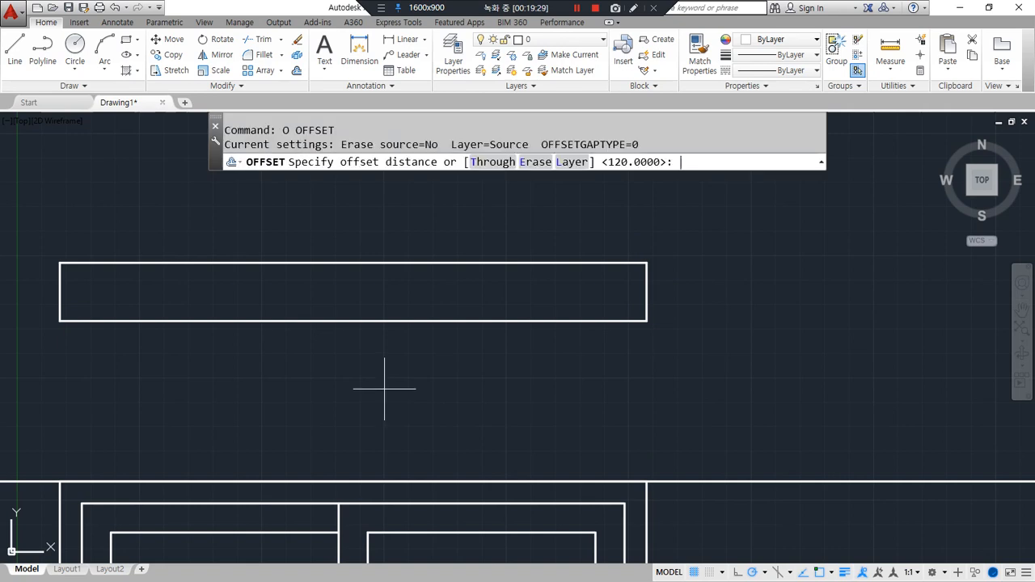
{"action": "type", "text": "45"}
{"action": "key", "text": "Return"}
{"action": "left_click", "coordinate": [62, 308]}
{"action": "left_click", "coordinate": [120, 296]}
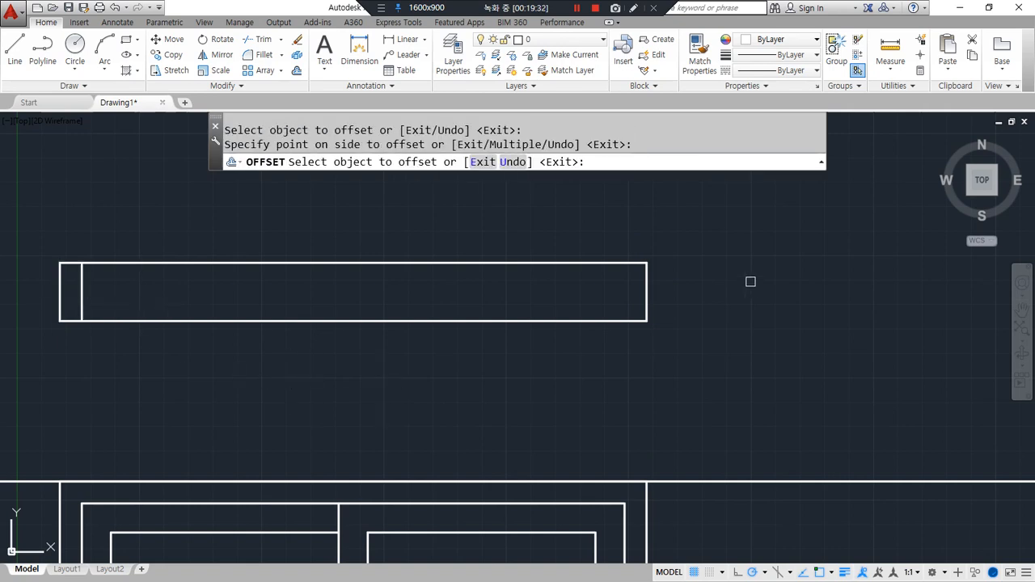
{"action": "left_click", "coordinate": [648, 296]}
{"action": "left_click", "coordinate": [573, 297]}
{"action": "key", "text": "Return"}
{"action": "type", "text": "l"}
{"action": "key", "text": "Return"}
{"action": "left_click", "coordinate": [624, 503]}
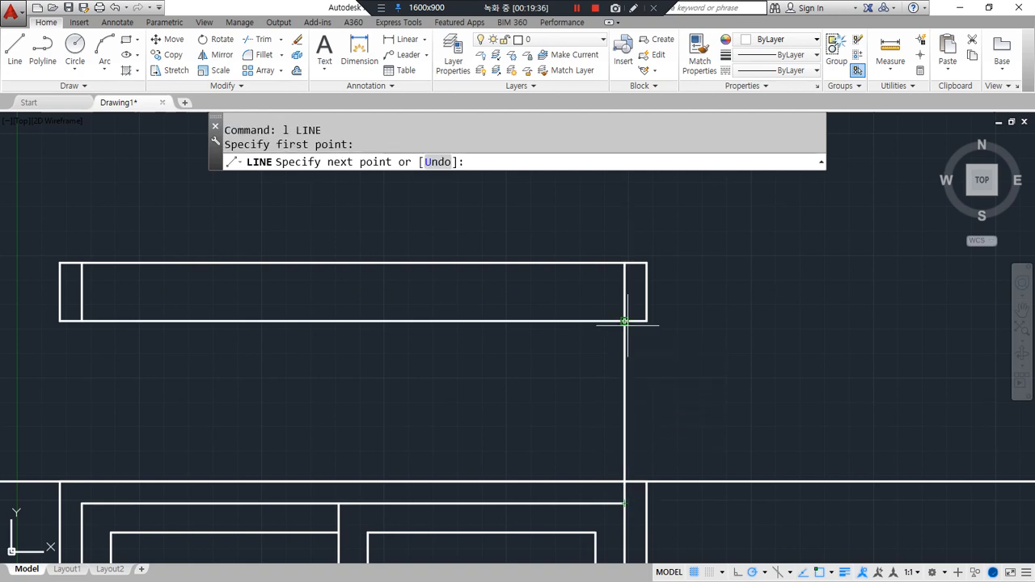
{"action": "key", "text": "Escape"}
- Draw a horizontal line between the midpoints of the two inner frame lines of the plan
{"action": "key", "text": "Return"}
{"action": "left_click", "coordinate": [625, 292]}
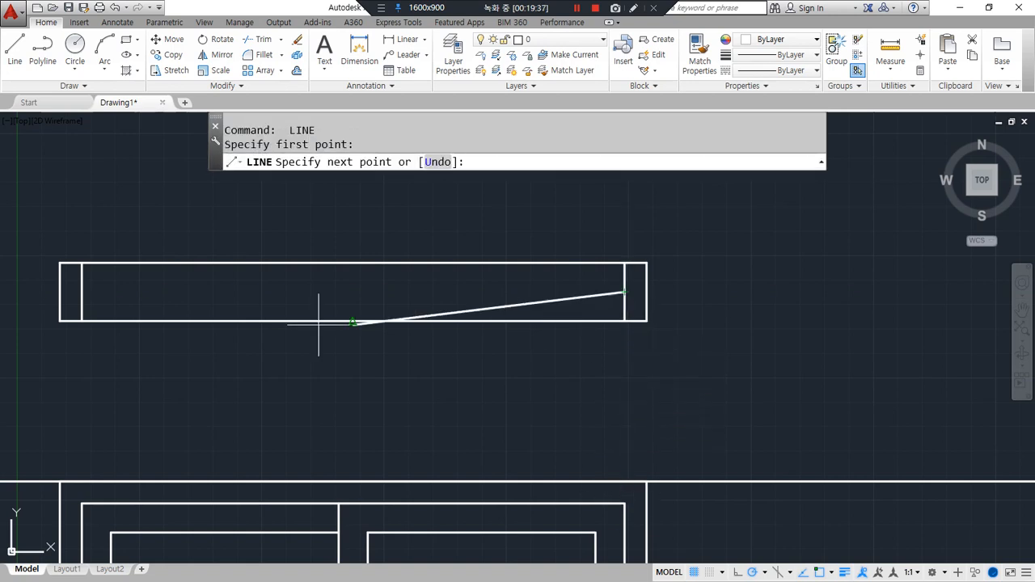
{"action": "left_click", "coordinate": [81, 292]}
{"action": "key", "text": "Return"}
- Offset the plan's horizontal middle line by 50 both upward and downward for the sash thicknesses
{"action": "type", "text": "o"}
{"action": "key", "text": "Return"}
{"action": "type", "text": "50"}
{"action": "key", "text": "Return"}
{"action": "left_click", "coordinate": [200, 292]}
{"action": "left_click", "coordinate": [203, 282]}
{"action": "left_click", "coordinate": [199, 292]}
{"action": "left_click", "coordinate": [200, 301]}
{"action": "key", "text": "Return"}
- Draw a vertical line between the midpoints of the upper and lower sash lines
{"action": "scroll", "coordinate": [248, 299], "scroll_direction": "up", "scroll_amount": 4}
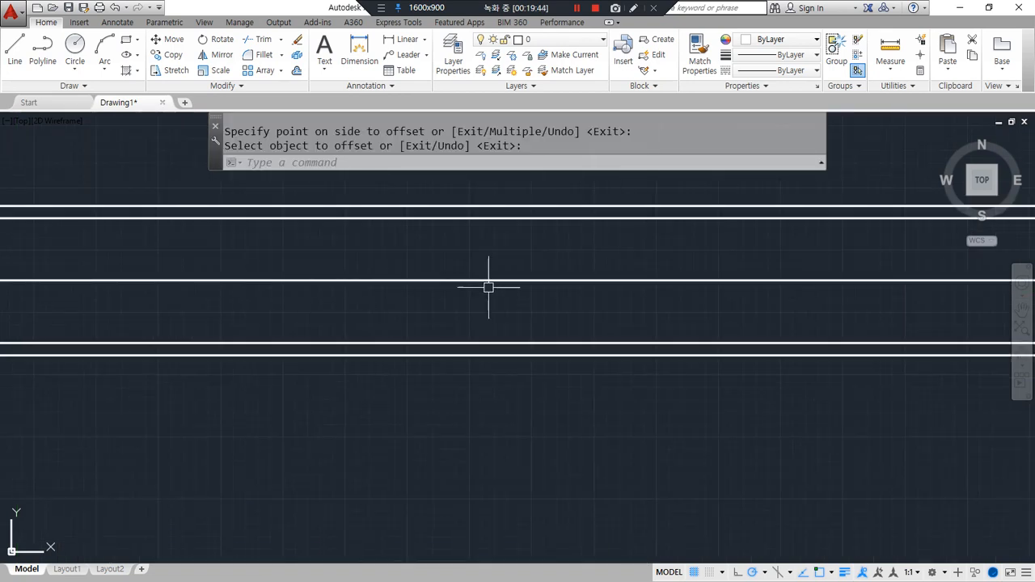
{"action": "scroll", "coordinate": [496, 272], "scroll_direction": "down", "scroll_amount": 2}
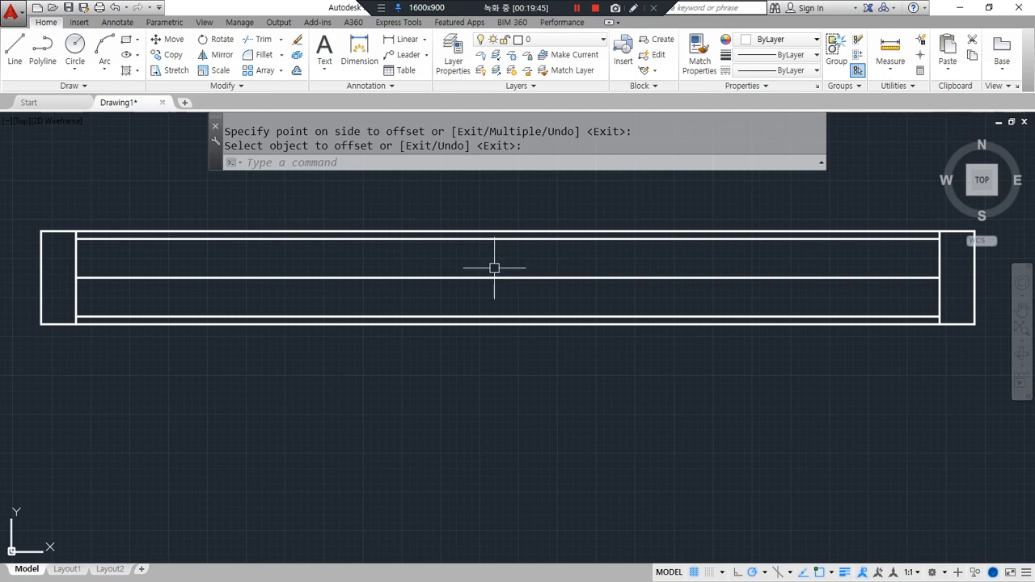
{"action": "type", "text": "l"}
{"action": "key", "text": "Return"}
{"action": "left_click", "coordinate": [501, 239]}
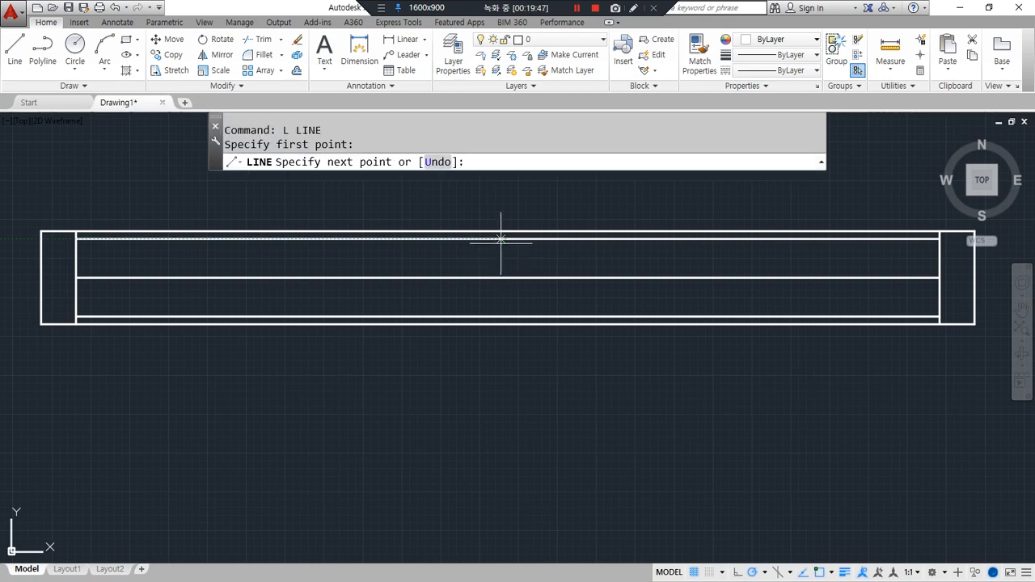
{"action": "left_click", "coordinate": [502, 315]}
{"action": "key", "text": "Return"}
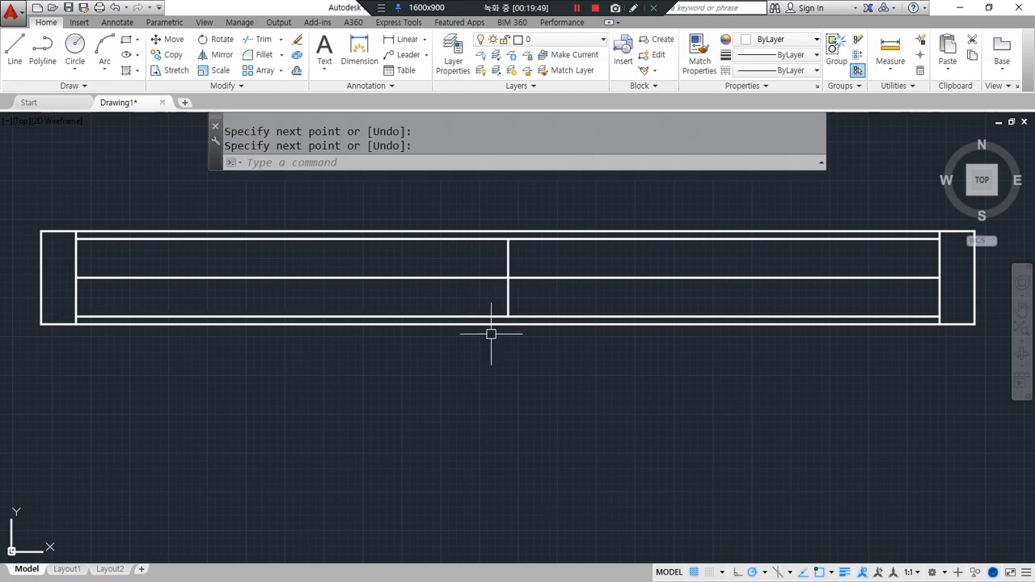
- Offset the plan's vertical middle line by 30 to both sides
{"action": "type", "text": "o"}
{"action": "key", "text": "Return"}
{"action": "type", "text": "30"}
{"action": "key", "text": "Return"}
{"action": "left_click", "coordinate": [507, 290]}
{"action": "left_click", "coordinate": [560, 295]}
{"action": "left_click", "coordinate": [509, 296]}
{"action": "left_click", "coordinate": [447, 297]}
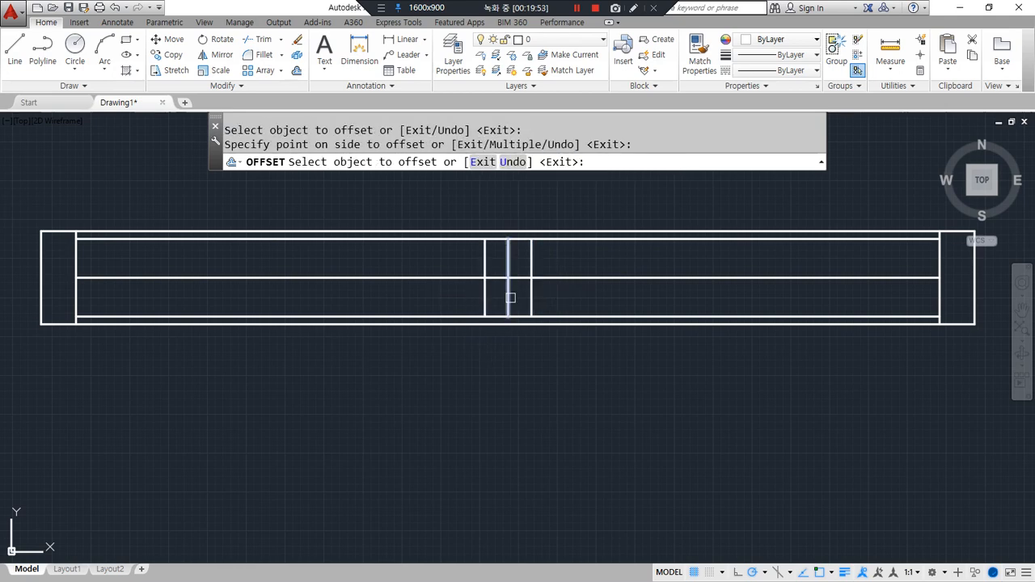
{"action": "key", "text": "Return"}
- Put the vertical middle line on the cen layer and stretch both its ends beyond the frame outline
{"action": "left_click", "coordinate": [517, 284]}
{"action": "left_click", "coordinate": [506, 305]}
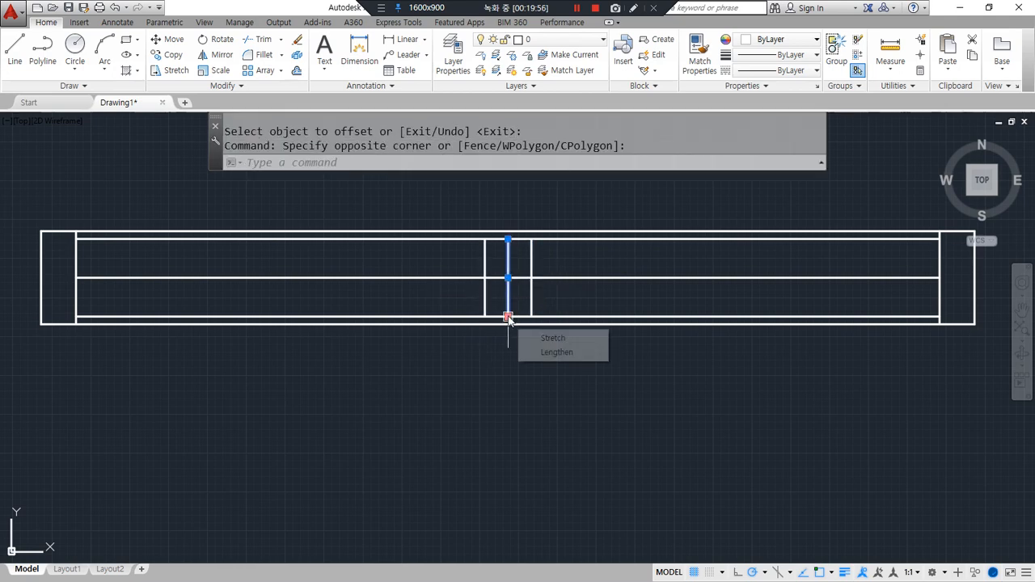
{"action": "key", "text": "Escape"}
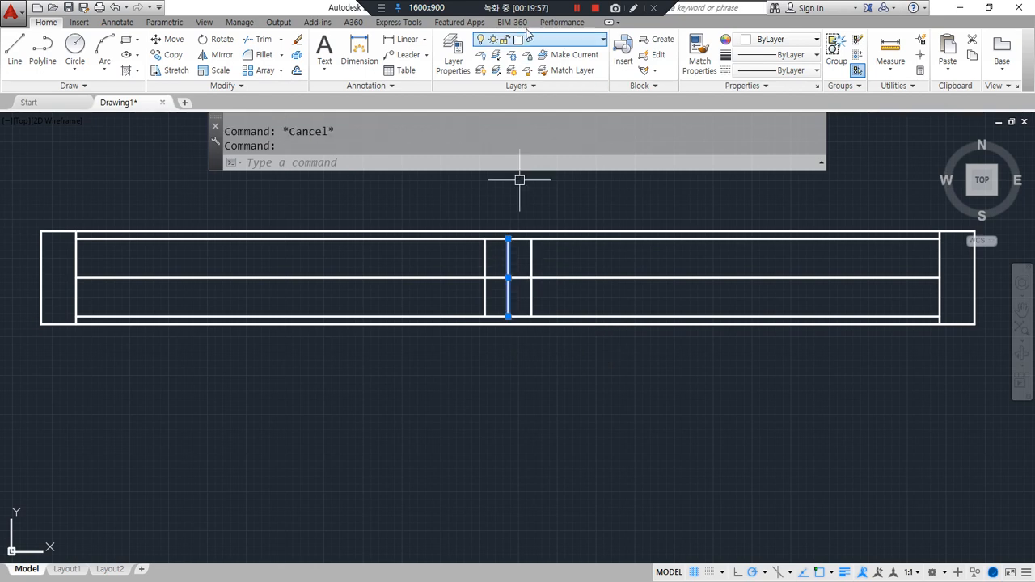
{"action": "left_click", "coordinate": [554, 47]}
{"action": "left_click", "coordinate": [550, 70]}
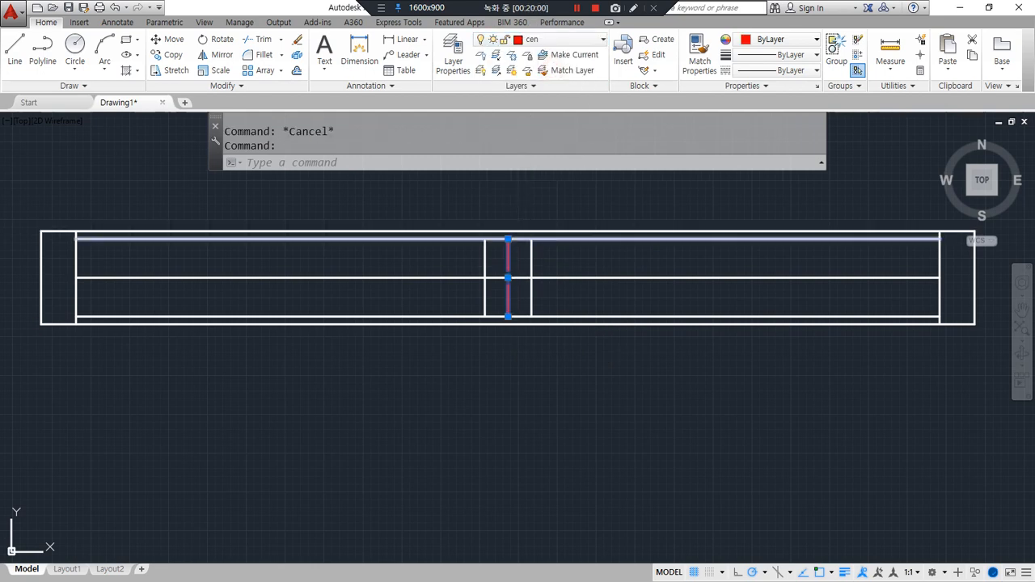
{"action": "left_click", "coordinate": [508, 239]}
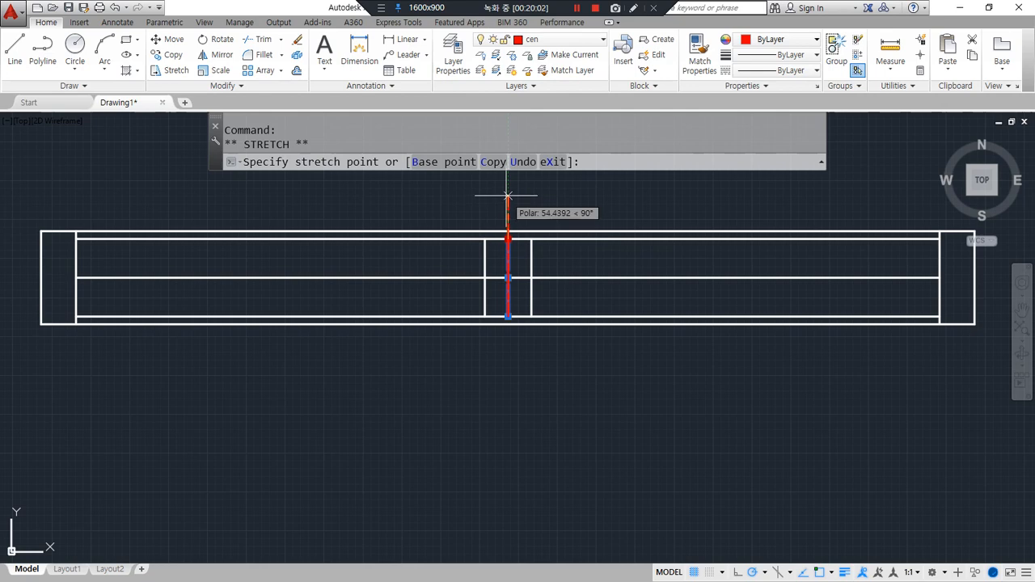
{"action": "left_click", "coordinate": [508, 195]}
{"action": "left_click", "coordinate": [508, 357]}
{"action": "key", "text": "Escape"}
- Fillet the right 30-offset line with the upper sash line and the left one with the lower sash line into sharp corners
{"action": "type", "text": "f"}
{"action": "key", "text": "space"}
{"action": "left_click", "coordinate": [532, 258]}
{"action": "left_click", "coordinate": [524, 241]}
{"action": "key", "text": "space"}
{"action": "left_click", "coordinate": [483, 299]}
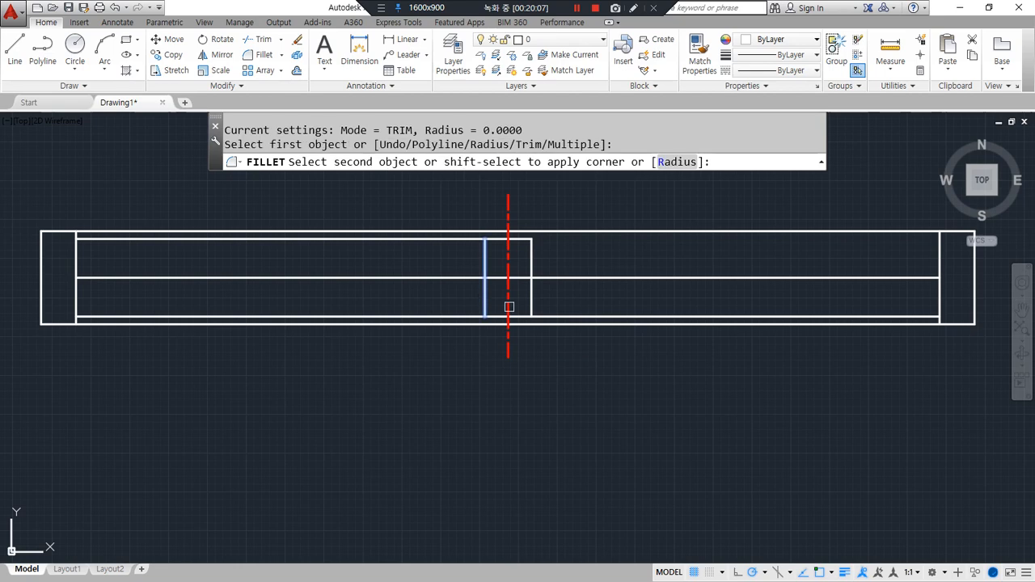
{"action": "left_click", "coordinate": [584, 316]}
- Offset the left inner frame line inward by 60 and trim it to the depth of the upper sash
{"action": "scroll", "coordinate": [366, 349], "scroll_direction": "down", "scroll_amount": 2}
{"action": "scroll", "coordinate": [364, 350], "scroll_direction": "up", "scroll_amount": 2}
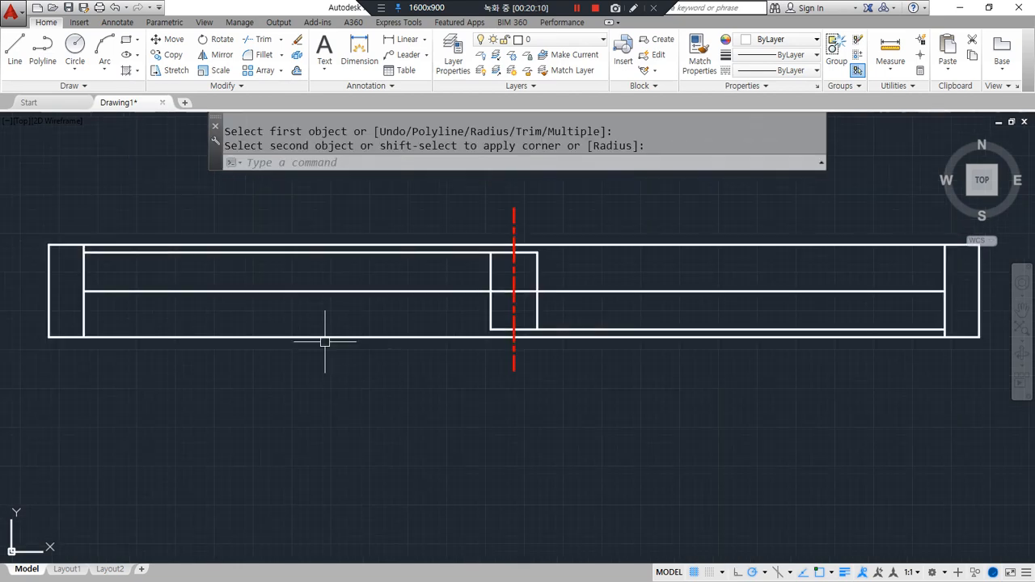
{"action": "type", "text": "o"}
{"action": "key", "text": "space"}
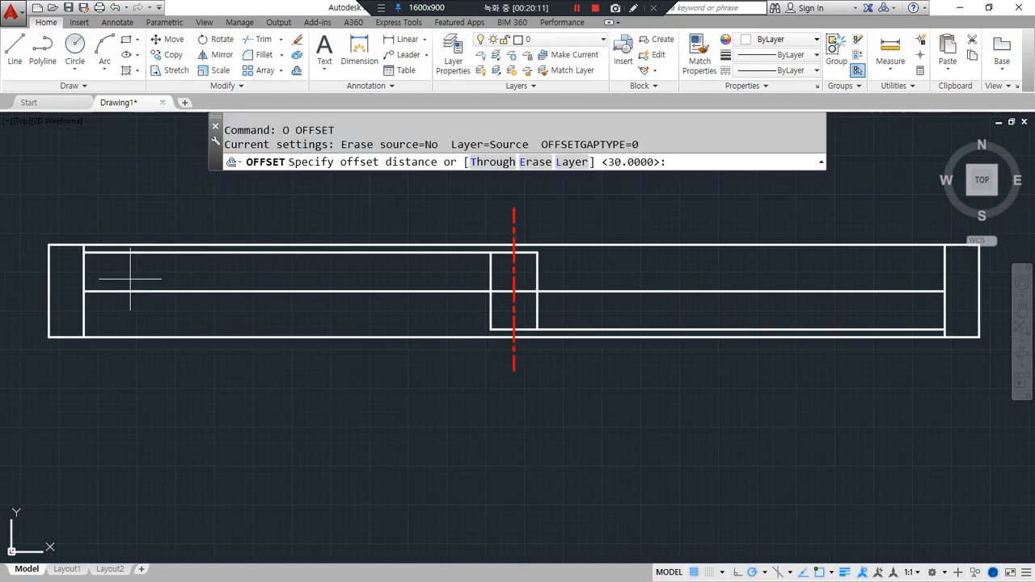
{"action": "key", "text": "Return"}
{"action": "left_click", "coordinate": [83, 267]}
{"action": "left_click", "coordinate": [130, 267]}
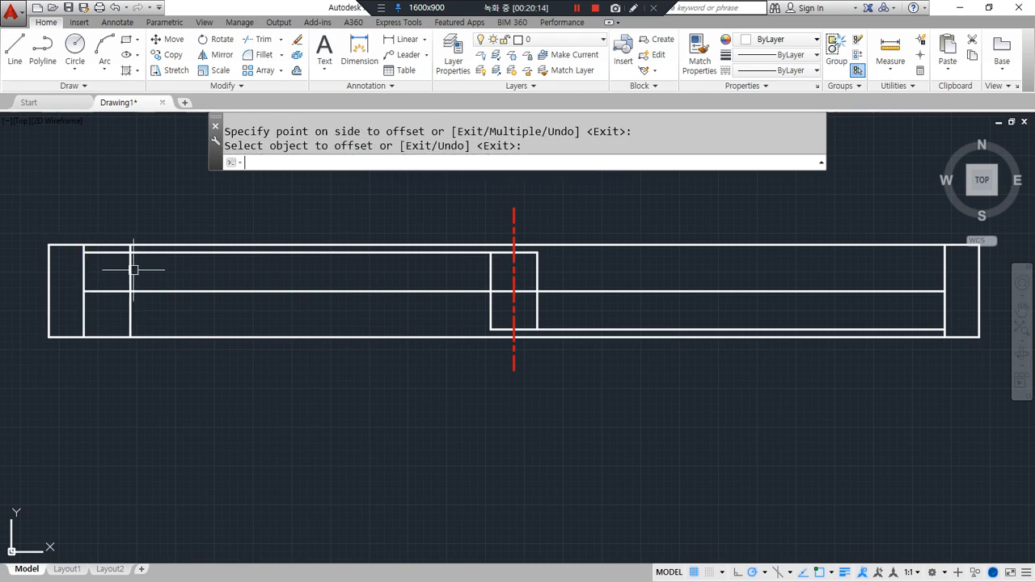
{"action": "key", "text": "Return"}
{"action": "scroll", "coordinate": [130, 254], "scroll_direction": "up", "scroll_amount": 4}
{"action": "type", "text": "tr"}
{"action": "key", "text": "space"}
{"action": "key", "text": "space"}
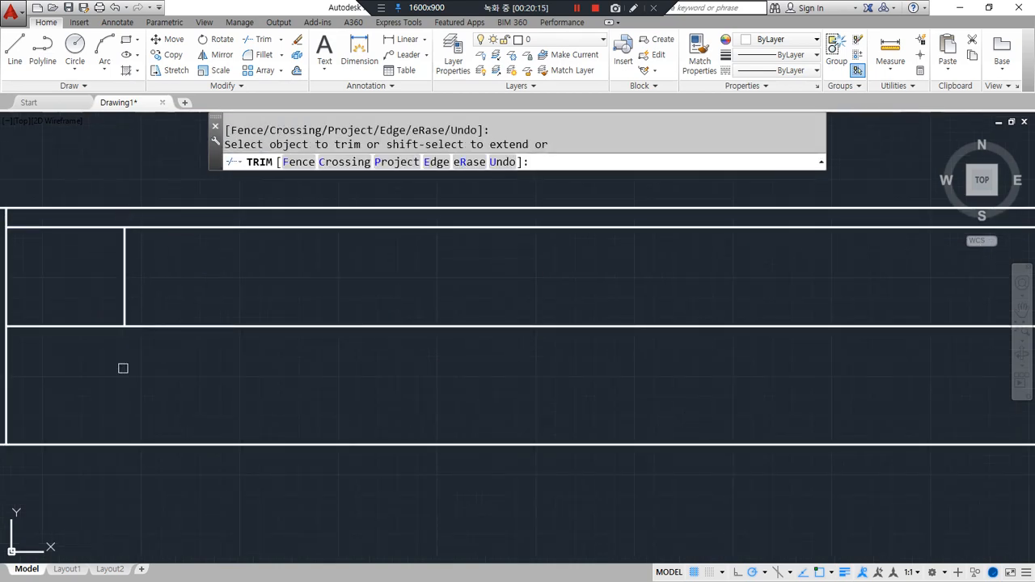
- Offset the right inner frame line inward by 60 and trim it to the depth of the lower sash
{"action": "scroll", "coordinate": [377, 353], "scroll_direction": "down", "scroll_amount": 4}
{"action": "scroll", "coordinate": [982, 351], "scroll_direction": "up", "scroll_amount": 2}
{"action": "scroll", "coordinate": [922, 370], "scroll_direction": "up", "scroll_amount": 2}
{"action": "type", "text": "o"}
{"action": "key", "text": "space"}
{"action": "type", "text": "60"}
{"action": "key", "text": "space"}
{"action": "left_click", "coordinate": [872, 377]}
{"action": "left_click", "coordinate": [800, 377]}
{"action": "type", "text": "tr"}
{"action": "key", "text": "space"}
{"action": "key", "text": "space"}
{"action": "left_click", "coordinate": [755, 307]}
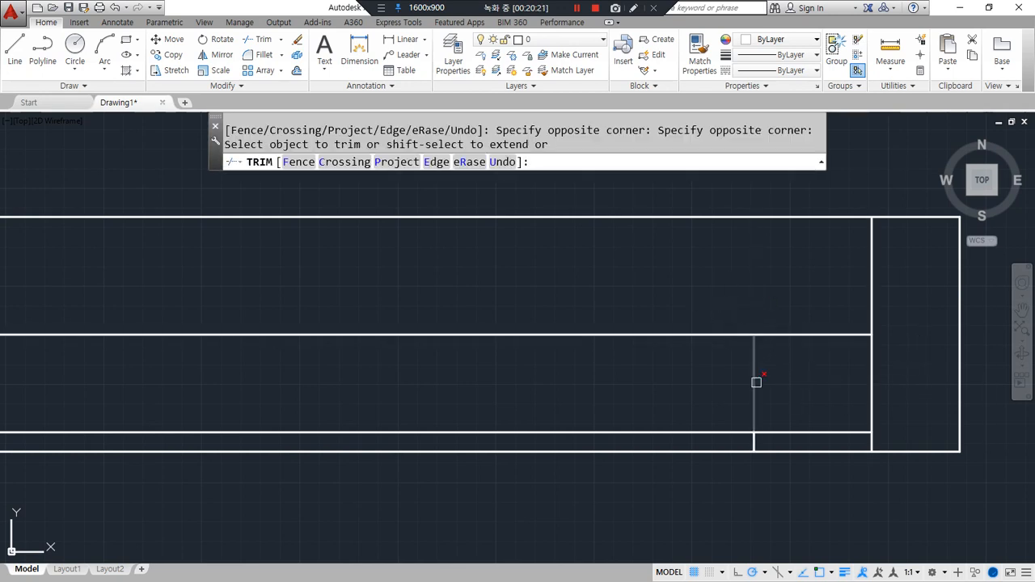
{"action": "left_click", "coordinate": [754, 441]}
{"action": "key", "text": "space"}
- Draw a horizontal glass line in each sash between the midpoints of its stile lines
{"action": "scroll", "coordinate": [334, 347], "scroll_direction": "down", "scroll_amount": 2}
{"action": "middle_click_drag", "start_coordinate": [334, 347], "coordinate": [607, 341]}
{"action": "type", "text": "l"}
{"action": "key", "text": "space"}
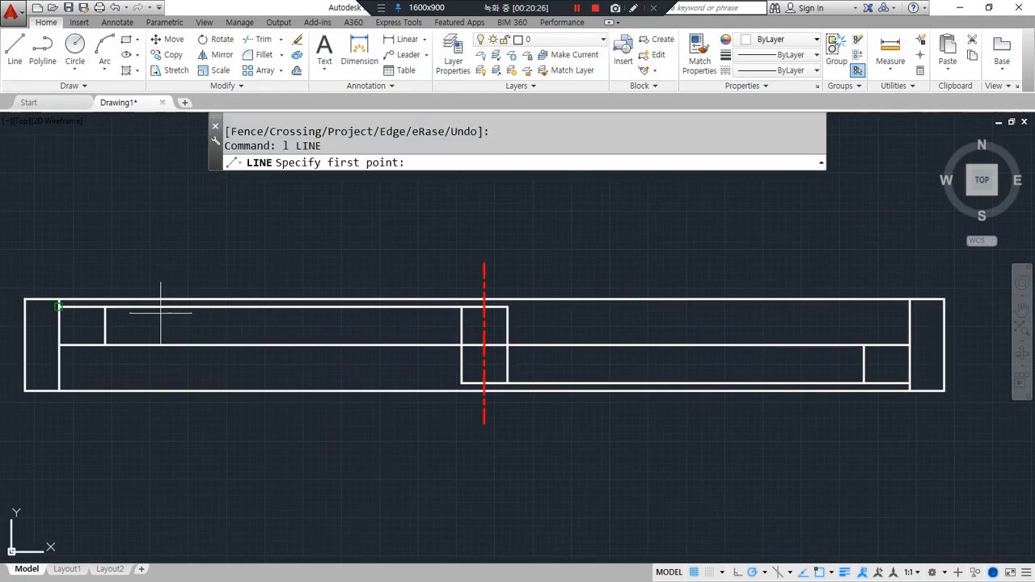
{"action": "left_click", "coordinate": [104, 325]}
{"action": "left_click", "coordinate": [461, 325]}
{"action": "key", "text": "space"}
{"action": "key", "text": "space"}
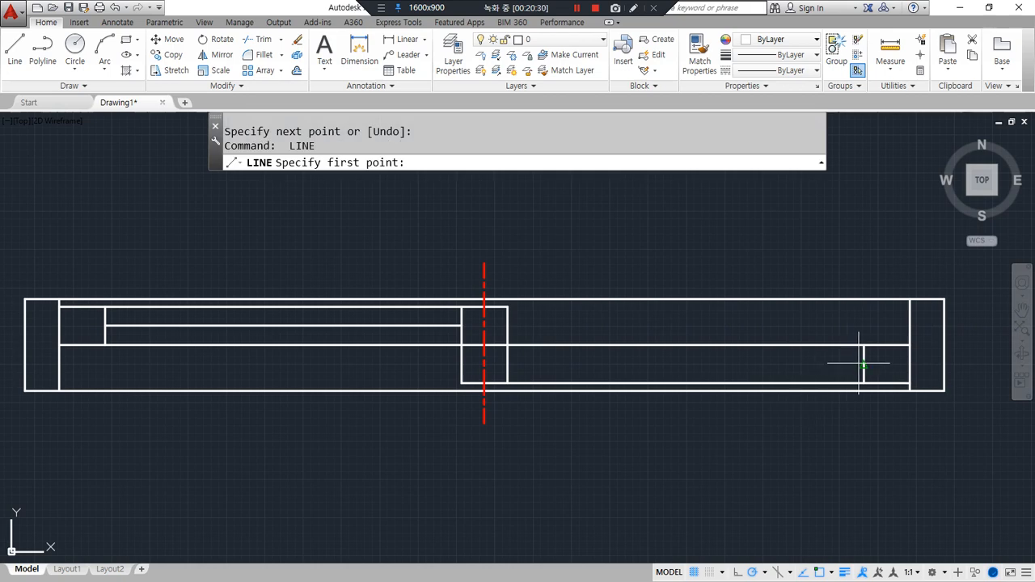
{"action": "left_click", "coordinate": [864, 365]}
{"action": "left_click", "coordinate": [508, 365]}
{"action": "key", "text": "space"}
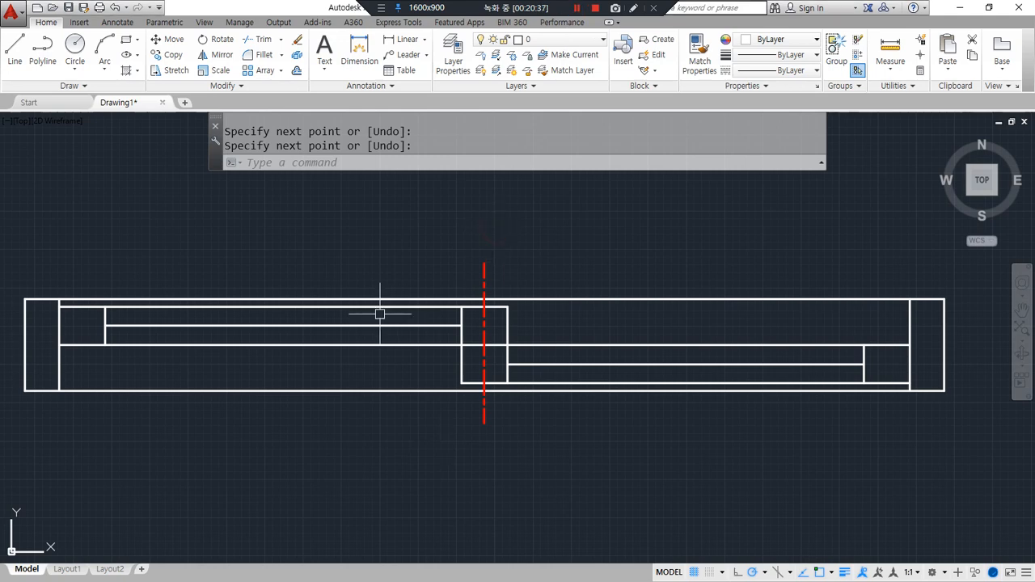
- Copy the whole window plan straight up above the original
{"action": "middle_click_drag", "start_coordinate": [360, 311], "coordinate": [366, 338]}
{"action": "mouse_move", "coordinate": [415, 515]}
{"action": "left_mouse_down"}
{"action": "mouse_move", "coordinate": [78, 360]}
{"action": "mouse_move", "coordinate": [704, 346]}
{"action": "mouse_move", "coordinate": [366, 455]}
{"action": "left_mouse_up"}
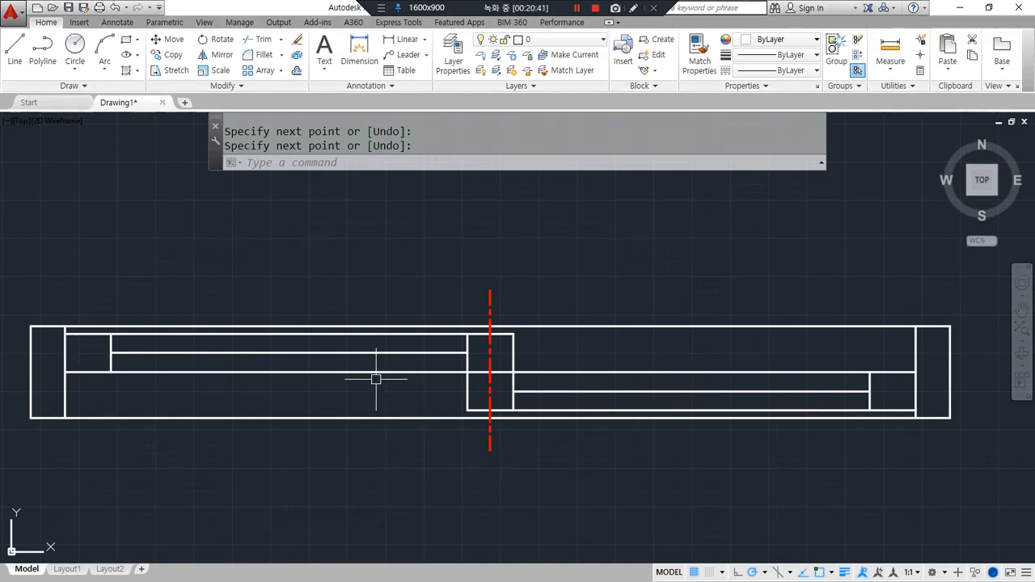
{"action": "scroll", "coordinate": [375, 377], "scroll_direction": "down", "scroll_amount": 2}
{"action": "middle_click_drag", "start_coordinate": [397, 342], "coordinate": [384, 423]}
{"action": "type", "text": "cp"}
{"action": "key", "text": "Return"}
{"action": "left_click", "coordinate": [756, 511]}
{"action": "left_click", "coordinate": [112, 356]}
{"action": "key", "text": "Return"}
{"action": "left_click", "coordinate": [99, 445]}
{"action": "left_click", "coordinate": [103, 288]}
{"action": "key", "text": "Escape"}
- Erase the glass lines of both sashes in the copied plan
{"action": "scroll", "coordinate": [291, 271], "scroll_direction": "up", "scroll_amount": 3}
{"action": "left_click", "coordinate": [289, 293]}
{"action": "type", "text": "e"}
{"action": "key", "text": "Return"}
{"action": "type", "text": "tr"}
{"action": "key", "text": "Escape"}
{"action": "key", "text": "Escape"}
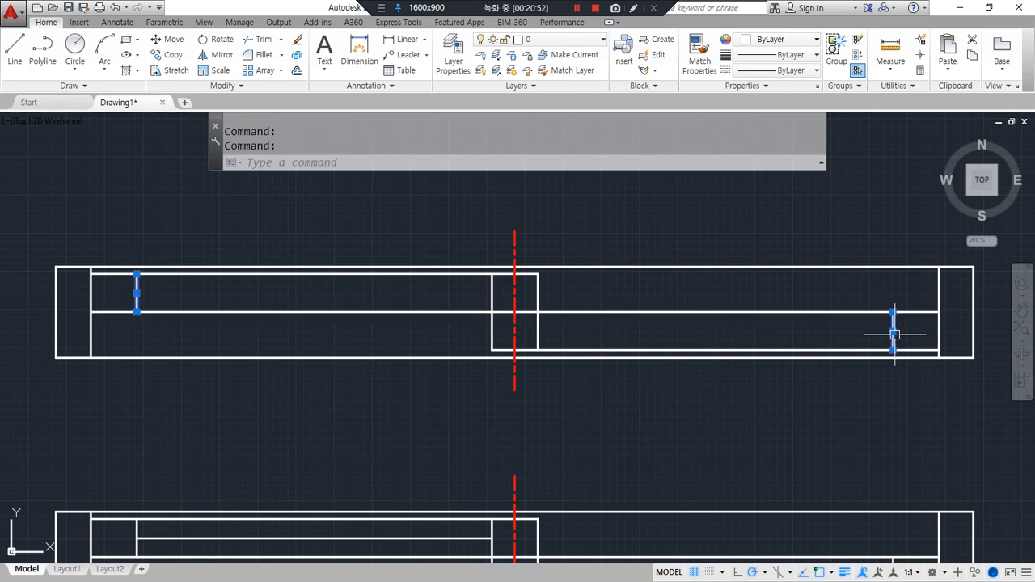
- Erase the outer stile lines of both sashes in the copied plan and trim the meeting stile lines to one sash depth each
{"action": "key", "text": "Delete"}
{"action": "type", "text": "tr"}
{"action": "key", "text": "Return"}
{"action": "key", "text": "Return"}
{"action": "left_click", "coordinate": [538, 329]}
{"action": "left_click", "coordinate": [536, 323]}
{"action": "left_click", "coordinate": [538, 326]}
{"action": "key", "text": "Return"}
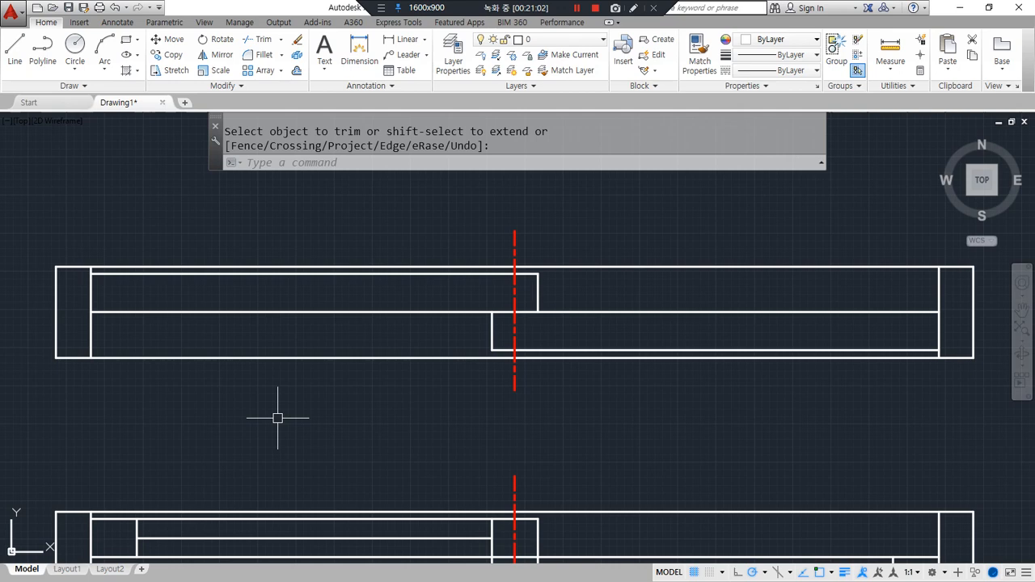
- Draw a horizontal base line from the small window plan's lower right corner across the area above the four-panel window
{"action": "scroll", "coordinate": [277, 419], "scroll_direction": "down", "scroll_amount": 4}
{"action": "middle_click_drag", "start_coordinate": [582, 446], "coordinate": [409, 331]}
{"action": "scroll", "coordinate": [642, 377], "scroll_direction": "down", "scroll_amount": 3}
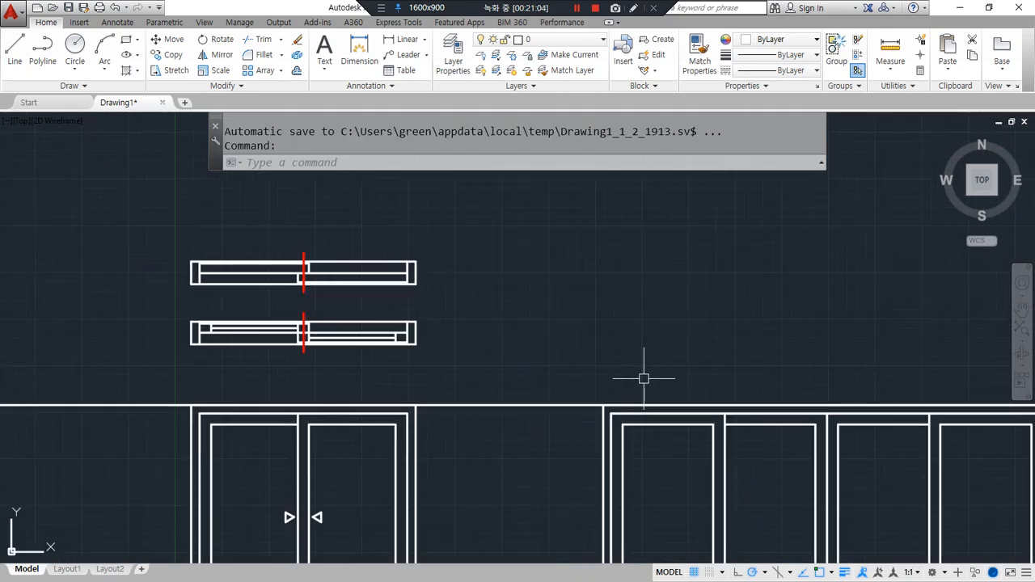
{"action": "middle_click_drag", "start_coordinate": [642, 377], "coordinate": [399, 369]}
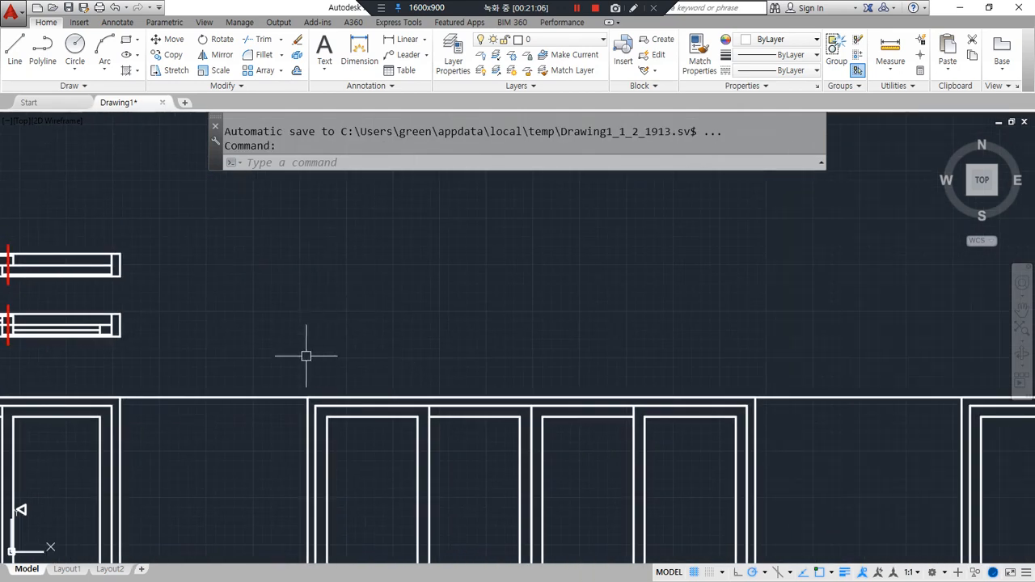
{"action": "type", "text": "l"}
{"action": "key", "text": "Return"}
{"action": "left_click", "coordinate": [125, 332]}
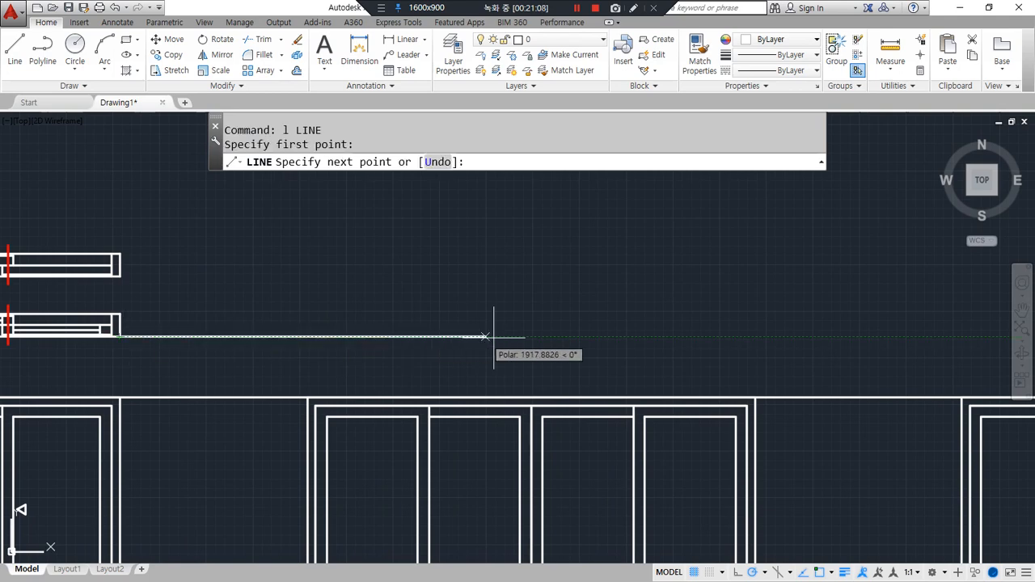
{"action": "left_click", "coordinate": [887, 337]}
{"action": "key", "text": "Return"}
- Draw vertical lines straight up from both outer edges of the four-panel window elevation, past the horizontal base line
{"action": "key", "text": "Return"}
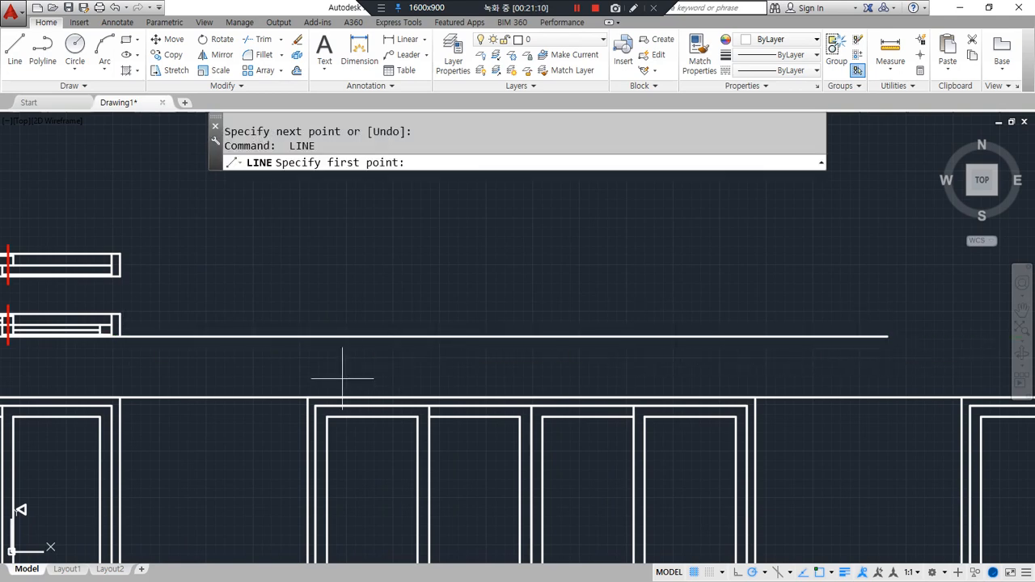
{"action": "left_click", "coordinate": [307, 396]}
{"action": "left_click", "coordinate": [308, 203]}
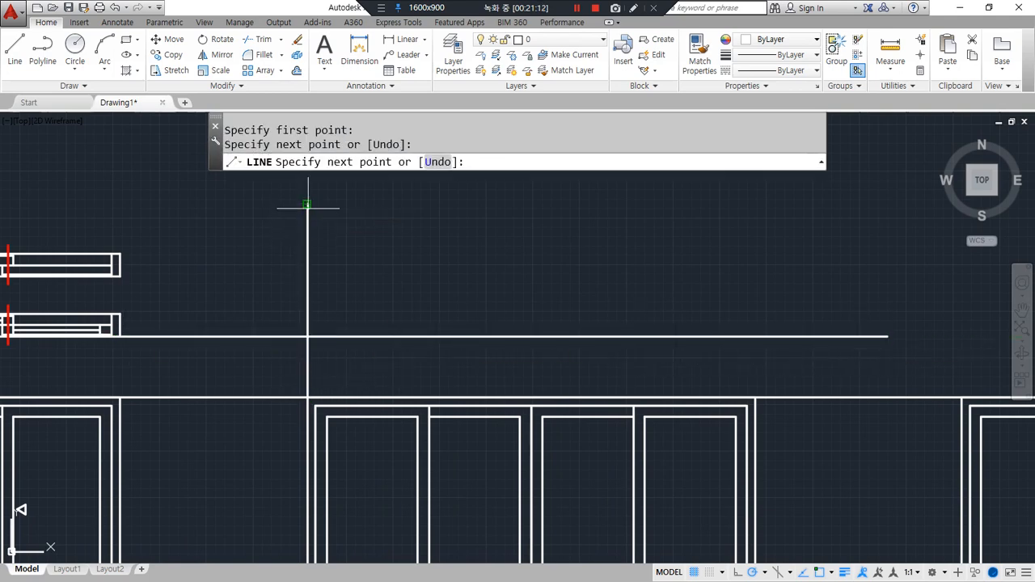
{"action": "key", "text": "Return"}
{"action": "key", "text": "Return"}
{"action": "left_click", "coordinate": [754, 398]}
{"action": "left_click", "coordinate": [755, 201]}
{"action": "key", "text": "Return"}
- Offset the horizontal base line upward by 150
{"action": "type", "text": "o"}
{"action": "key", "text": "Return"}
{"action": "type", "text": "150"}
{"action": "key", "text": "Return"}
{"action": "left_click", "coordinate": [486, 336]}
{"action": "left_click", "coordinate": [488, 300]}
{"action": "key", "text": "Return"}
- Fillet all four corners of the horizontal and vertical lines with radius 0 to close the large window plan's outline
{"action": "type", "text": "f"}
{"action": "key", "text": "Return"}
{"action": "left_click", "coordinate": [323, 339]}
{"action": "left_click", "coordinate": [310, 330]}
{"action": "key", "text": "space"}
{"action": "left_click", "coordinate": [310, 325]}
{"action": "left_click", "coordinate": [326, 306]}
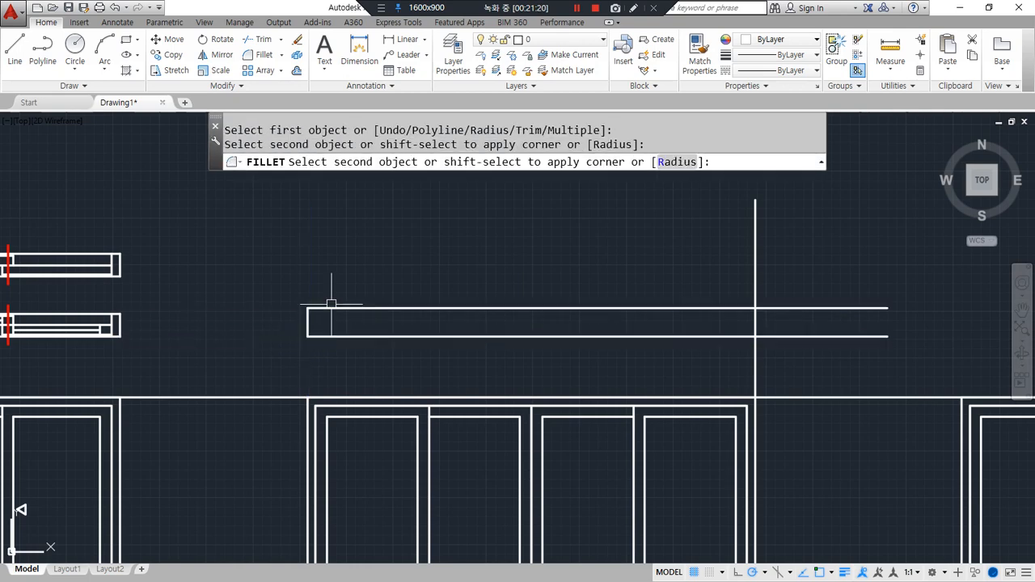
{"action": "key", "text": "space"}
{"action": "left_click", "coordinate": [705, 308]}
{"action": "left_click", "coordinate": [758, 322]}
{"action": "key", "text": "space"}
{"action": "left_click", "coordinate": [752, 326]}
{"action": "left_click", "coordinate": [701, 337]}
{"action": "key", "text": "space"}
{"action": "key", "text": "Escape"}
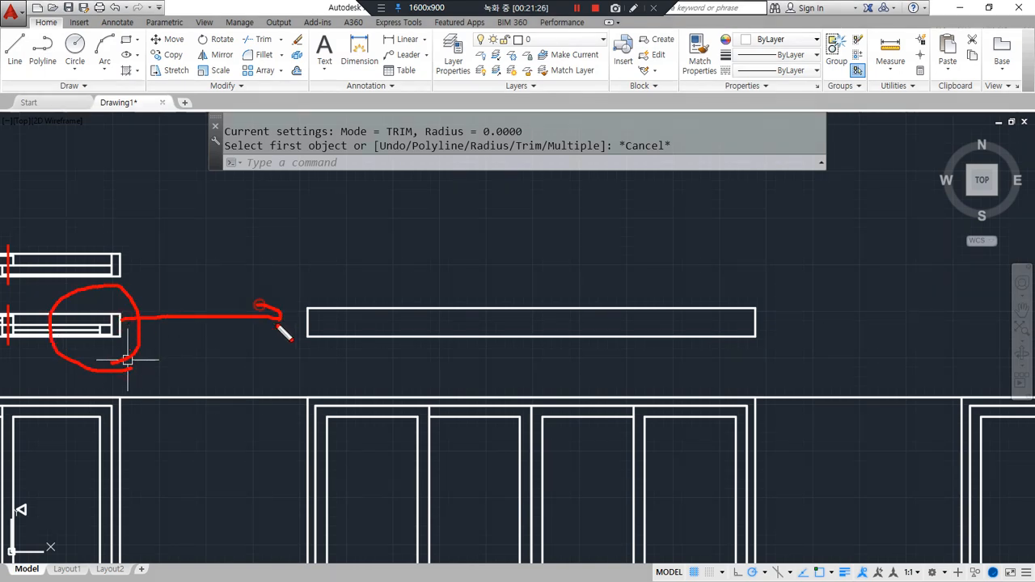
{"action": "key", "text": "Escape"}
- Offset the left and right ends of the large window plan inward by the elevation's frame width
{"action": "scroll", "coordinate": [443, 328], "scroll_direction": "up", "scroll_amount": 2}
{"action": "middle_click_drag", "start_coordinate": [443, 328], "coordinate": [364, 331]}
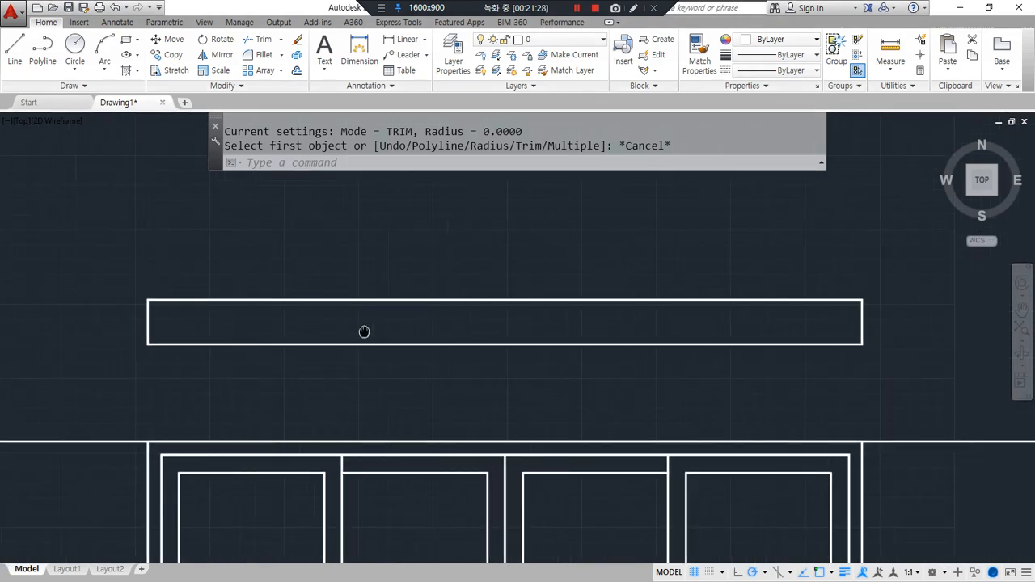
{"action": "type", "text": "o"}
{"action": "key", "text": "space"}
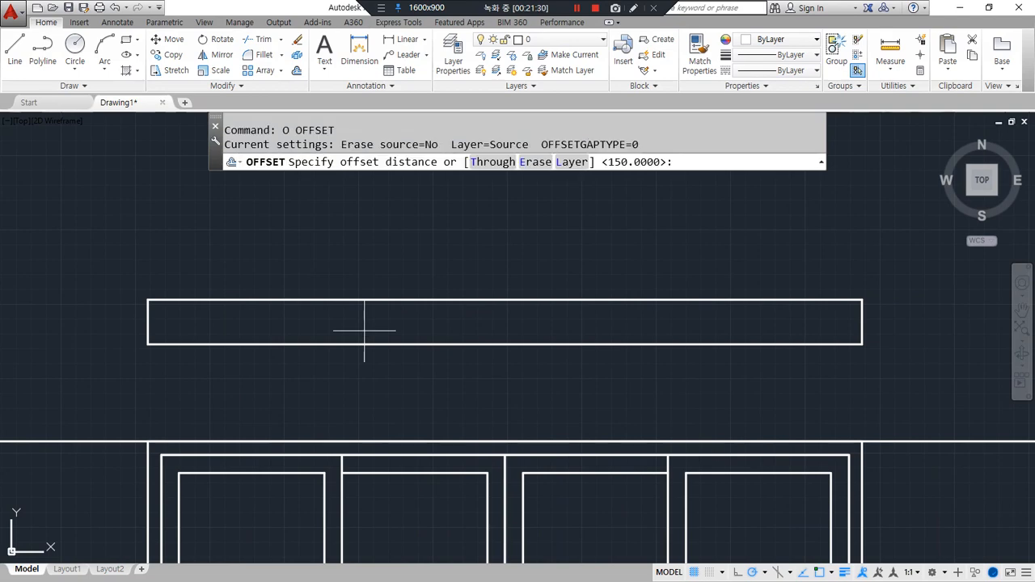
{"action": "key", "text": "space"}
{"action": "left_click", "coordinate": [148, 319]}
{"action": "left_click", "coordinate": [367, 330]}
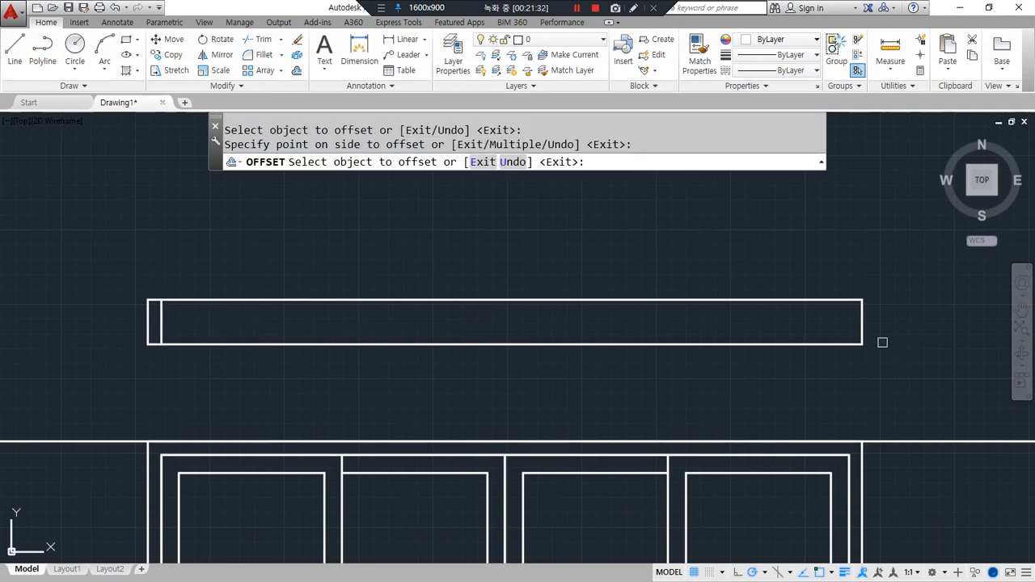
{"action": "left_click", "coordinate": [863, 323]}
{"action": "left_click", "coordinate": [793, 321]}
{"action": "key", "text": "space"}
- Draw a horizontal middle line between the midpoints of the two inner frame lines in the large window plan
{"action": "type", "text": "l"}
{"action": "key", "text": "space"}
{"action": "left_click", "coordinate": [848, 321]}
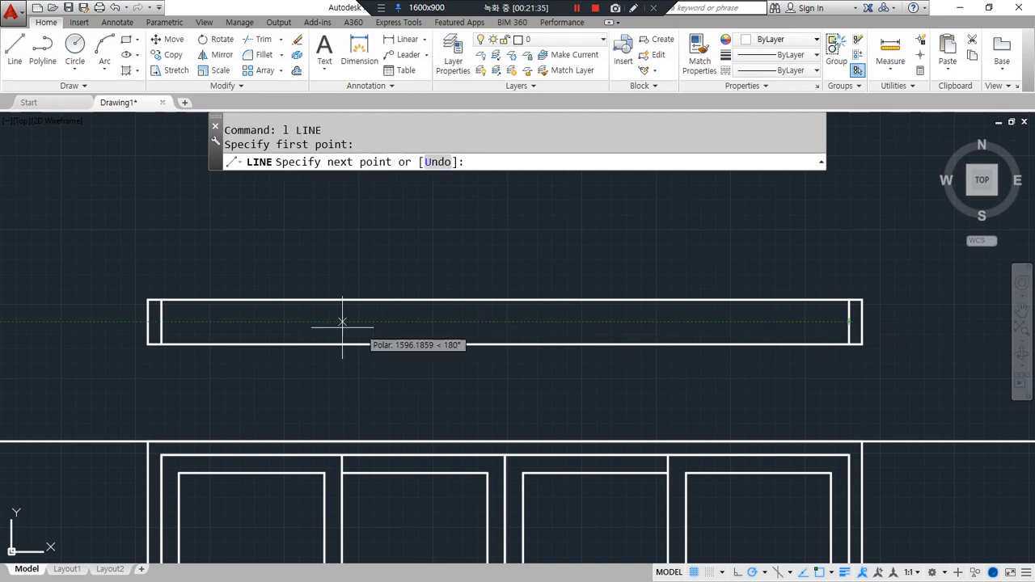
{"action": "left_click", "coordinate": [161, 322]}
{"action": "key", "text": "space"}
- Offset the horizontal middle line by 50 both upward and downward for the sash faces
{"action": "type", "text": "o"}
{"action": "key", "text": "space"}
{"action": "type", "text": "50"}
{"action": "key", "text": "space"}
{"action": "left_click", "coordinate": [229, 321]}
{"action": "left_click", "coordinate": [228, 332]}
{"action": "key", "text": "space"}
- Draw a vertical line between the midpoints of the large plan's upper and lower edges
{"action": "type", "text": "l"}
{"action": "key", "text": "space"}
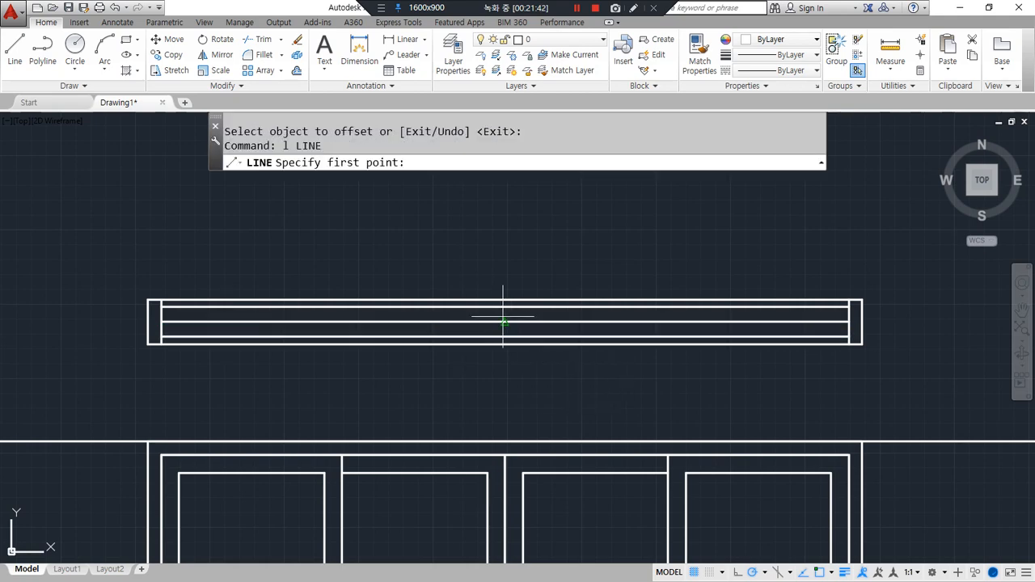
{"action": "left_click", "coordinate": [504, 301]}
{"action": "left_click", "coordinate": [505, 345]}
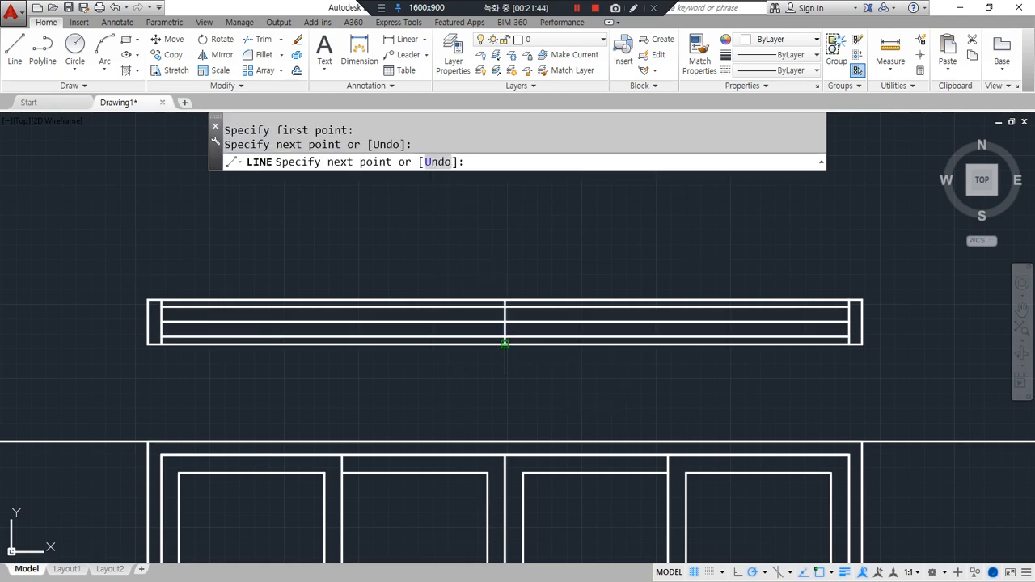
{"action": "key", "text": "space"}
- Fillet the vertical line with the right half of the upper sash line and trim it below the middle line
{"action": "scroll", "coordinate": [504, 331], "scroll_direction": "up", "scroll_amount": 6}
{"action": "type", "text": "f"}
{"action": "key", "text": "space"}
{"action": "left_click", "coordinate": [332, 236]}
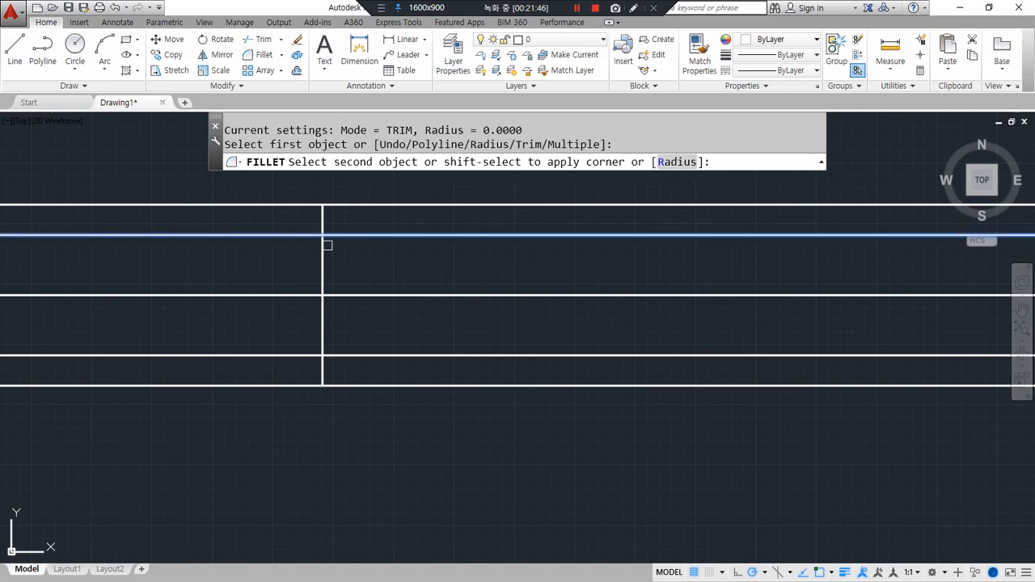
{"action": "left_click", "coordinate": [324, 251]}
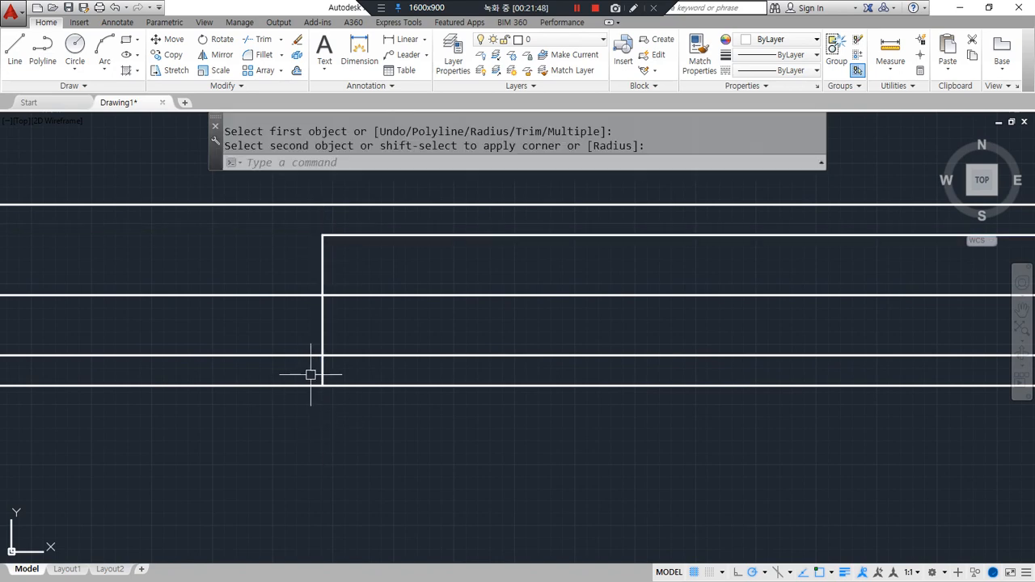
{"action": "type", "text": "f"}
{"action": "key", "text": "BackSpace"}
{"action": "type", "text": "tr"}
{"action": "key", "text": "space"}
{"action": "key", "text": "space"}
{"action": "key", "text": "space"}
- Draw a vertical line from the midpoint of the upper sash line down to the lower sash line
{"action": "scroll", "coordinate": [297, 337], "scroll_direction": "down", "scroll_amount": 4}
{"action": "middle_click_drag", "start_coordinate": [633, 326], "coordinate": [464, 319]}
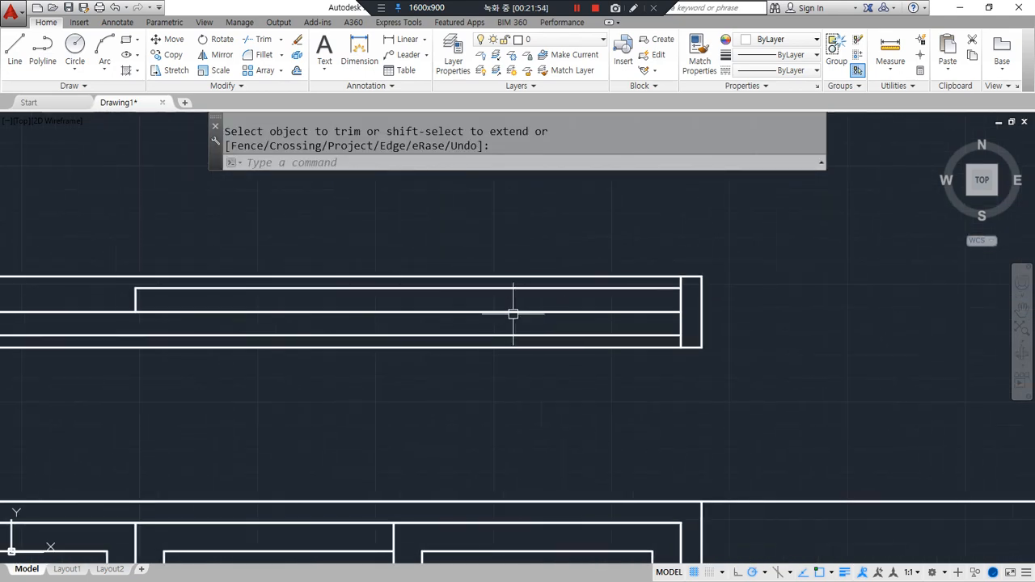
{"action": "type", "text": "l"}
{"action": "key", "text": "space"}
{"action": "left_click", "coordinate": [409, 289]}
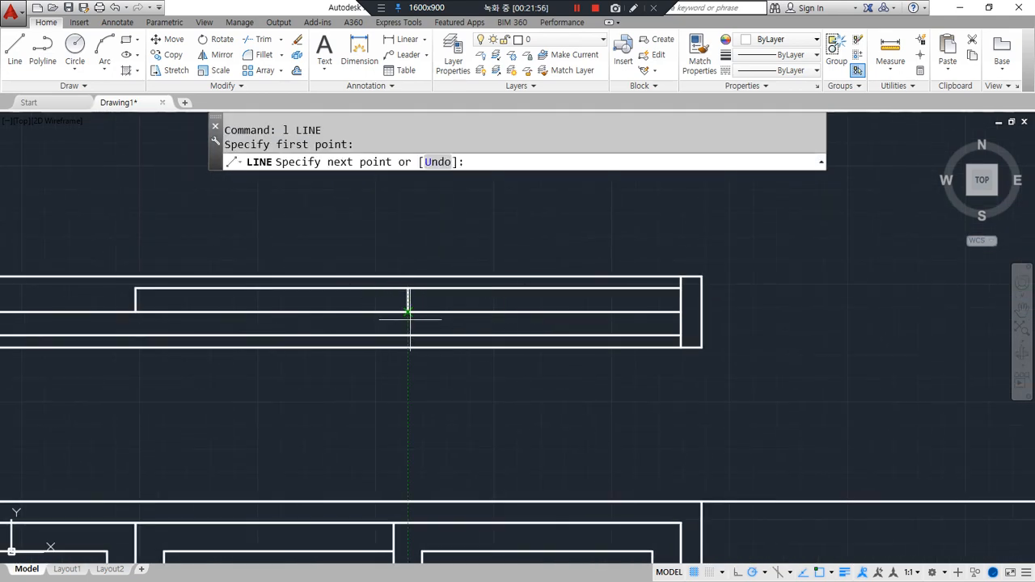
{"action": "left_click", "coordinate": [413, 334]}
{"action": "key", "text": "space"}
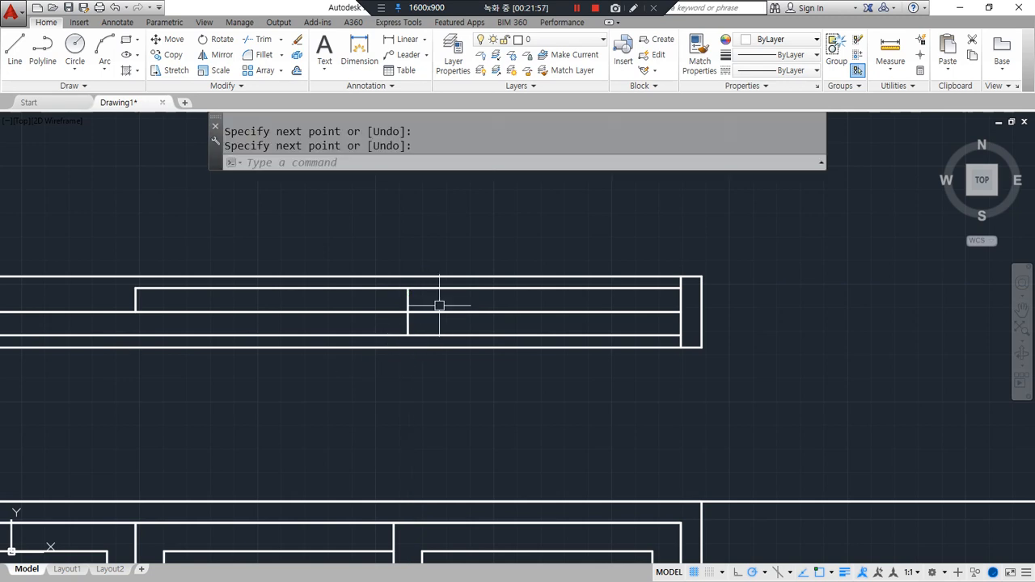
- Offset the new vertical line by 30 to each side for the meeting stiles
{"action": "scroll", "coordinate": [406, 319], "scroll_direction": "up", "scroll_amount": 2}
{"action": "type", "text": "o"}
{"action": "key", "text": "space"}
{"action": "type", "text": "30"}
{"action": "key", "text": "space"}
{"action": "left_click", "coordinate": [408, 305]}
{"action": "left_click", "coordinate": [448, 293]}
{"action": "left_click", "coordinate": [407, 324]}
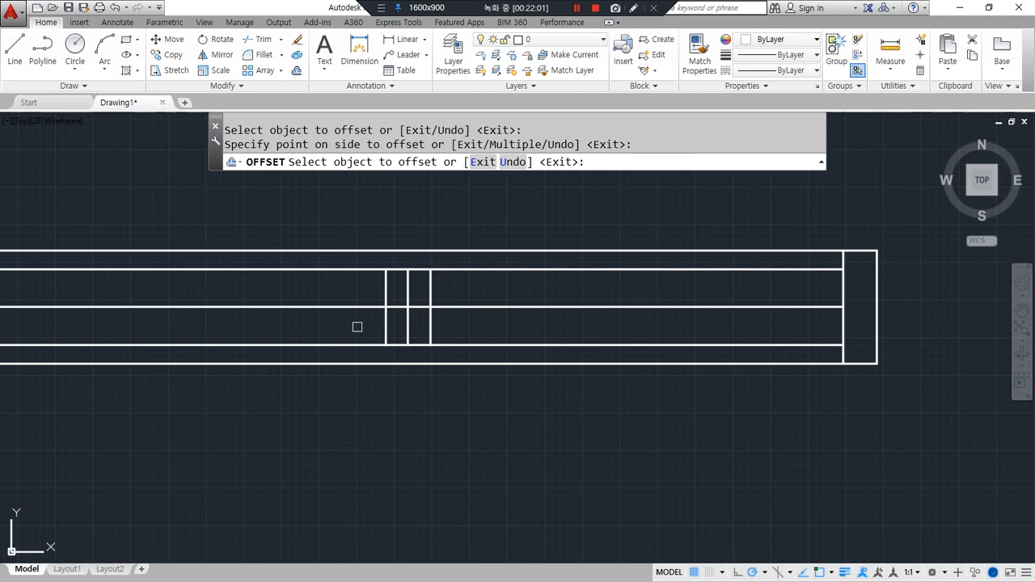
{"action": "left_click", "coordinate": [356, 326]}
{"action": "key", "text": "space"}
- Stretch the vertical line between the stiles past both plan edges, about 65 upward, and assign it to the red centre-line layer
{"action": "left_click", "coordinate": [407, 279]}
{"action": "left_click", "coordinate": [408, 269]}
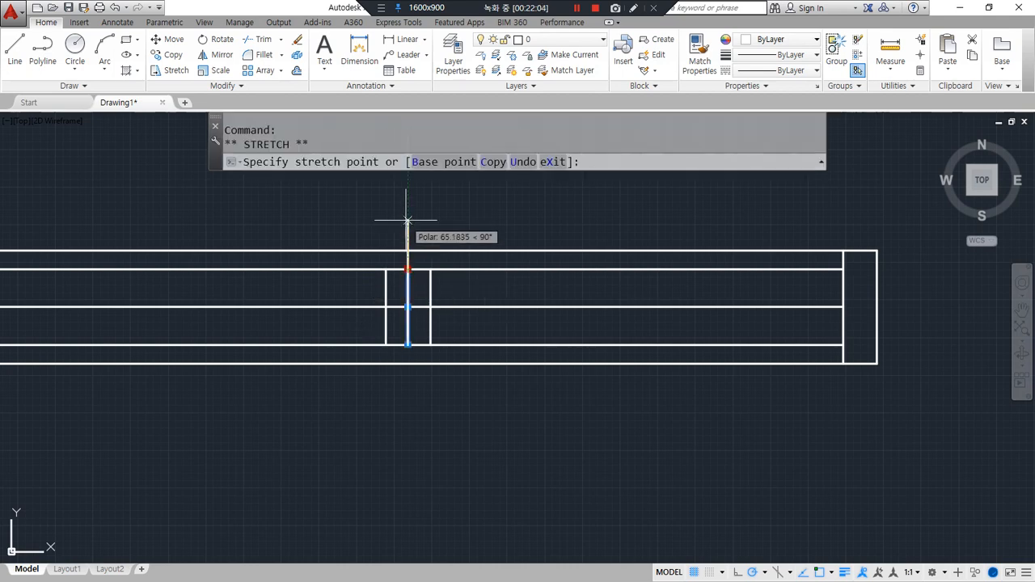
{"action": "left_click", "coordinate": [407, 219]}
{"action": "left_click", "coordinate": [408, 346]}
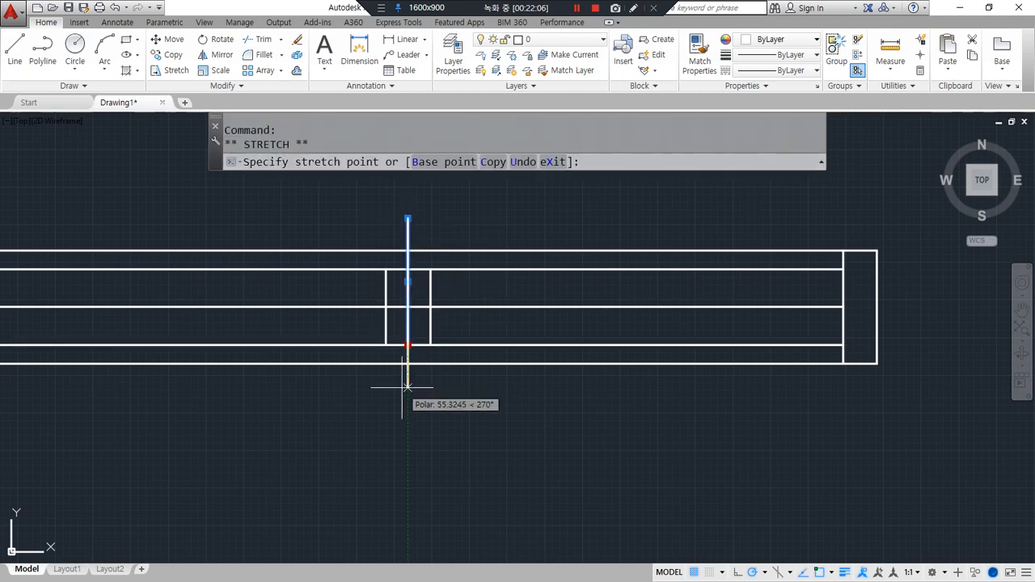
{"action": "left_click", "coordinate": [408, 397]}
{"action": "left_click", "coordinate": [550, 39]}
{"action": "left_click", "coordinate": [555, 71]}
{"action": "key", "text": "Escape"}
{"action": "key", "text": "Escape"}
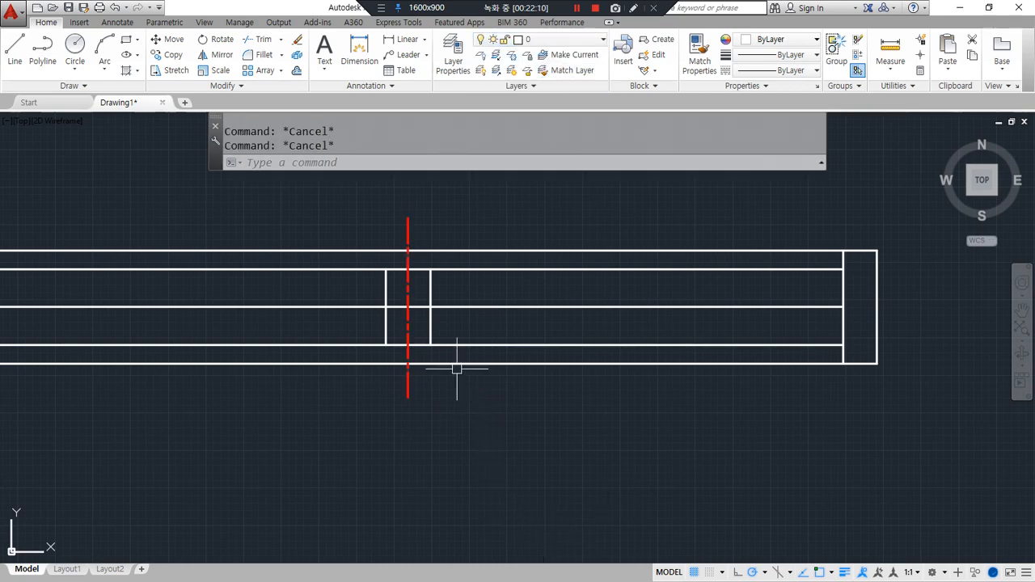
- Fillet the upper sash line with the right stile line and the lower sash line with the left stile line
{"action": "type", "text": "f"}
{"action": "key", "text": "Return"}
{"action": "left_click", "coordinate": [415, 270]}
{"action": "left_click", "coordinate": [430, 292]}
{"action": "key", "text": "Return"}
{"action": "left_click", "coordinate": [421, 346]}
{"action": "left_click", "coordinate": [384, 328]}
- Trim the two meeting stile lines at the horizontal middle line so each spans only its own sash
{"action": "type", "text": "tr"}
{"action": "key", "text": "Return"}
{"action": "key", "text": "Return"}
{"action": "left_click", "coordinate": [431, 328]}
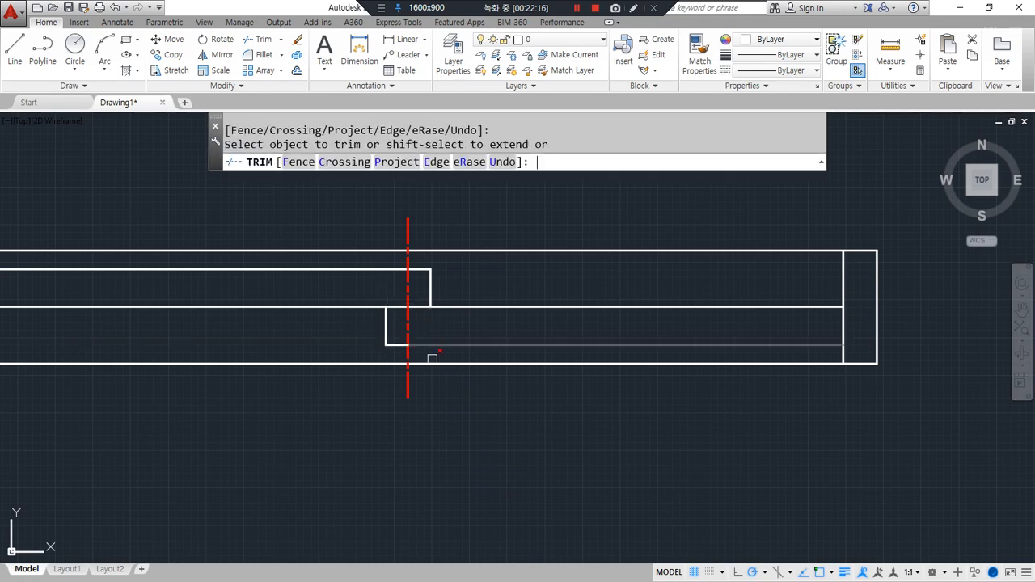
{"action": "key", "text": "Return"}
- Fillet the horizontal middle line with the vertical line at the plan's centre, keeping only its right half
{"action": "scroll", "coordinate": [437, 380], "scroll_direction": "down", "scroll_amount": 2}
{"action": "middle_click_drag", "start_coordinate": [339, 418], "coordinate": [508, 407]}
{"action": "type", "text": "f"}
{"action": "key", "text": "Return"}
{"action": "left_click", "coordinate": [332, 328]}
{"action": "left_click", "coordinate": [316, 320]}
- Mirror the two right-hand sashes about the vertical line at the plan's centre, keeping the originals
{"action": "scroll", "coordinate": [292, 410], "scroll_direction": "down", "scroll_amount": 2}
{"action": "middle_click_drag", "start_coordinate": [291, 411], "coordinate": [413, 370]}
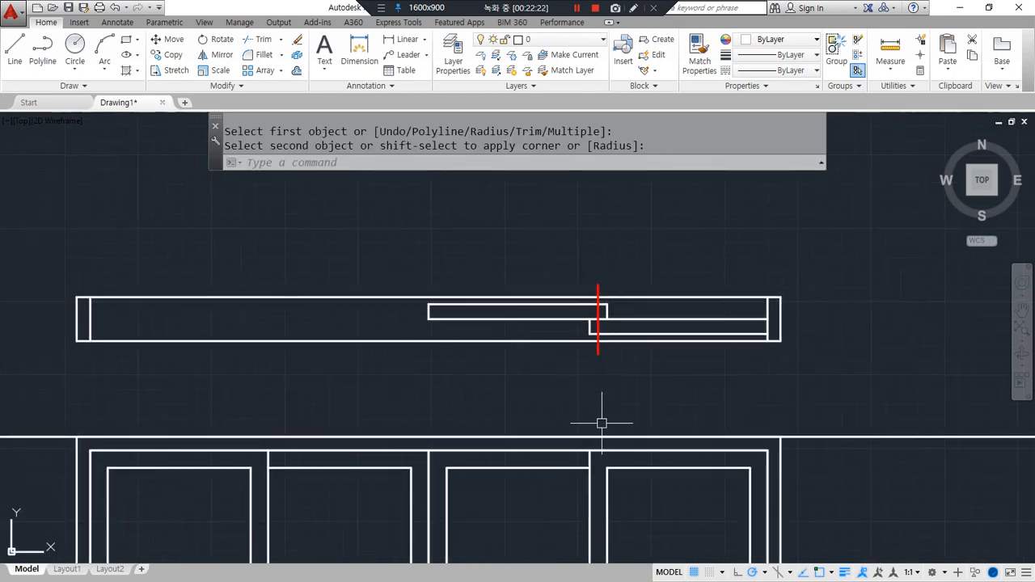
{"action": "left_click_drag", "start_coordinate": [548, 422], "coordinate": [504, 425]}
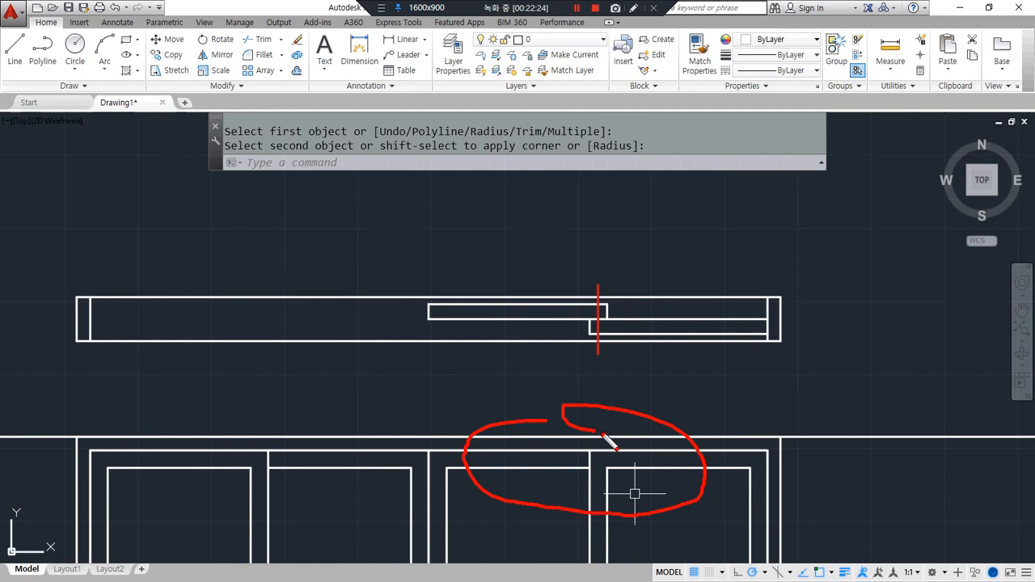
{"action": "key", "text": "Escape"}
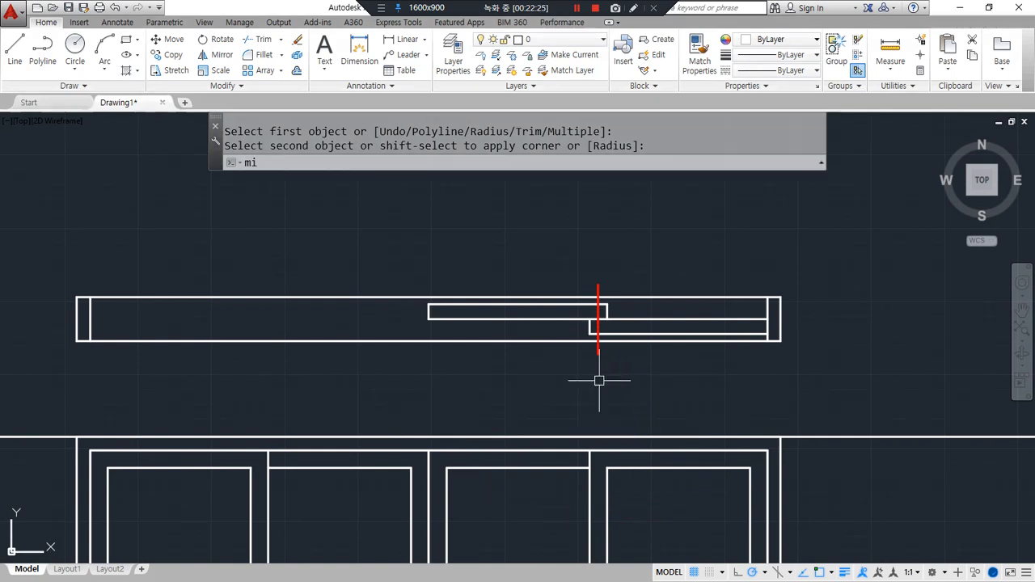
{"action": "type", "text": "mi"}
{"action": "key", "text": "Return"}
{"action": "left_click", "coordinate": [417, 285]}
{"action": "left_click", "coordinate": [690, 368]}
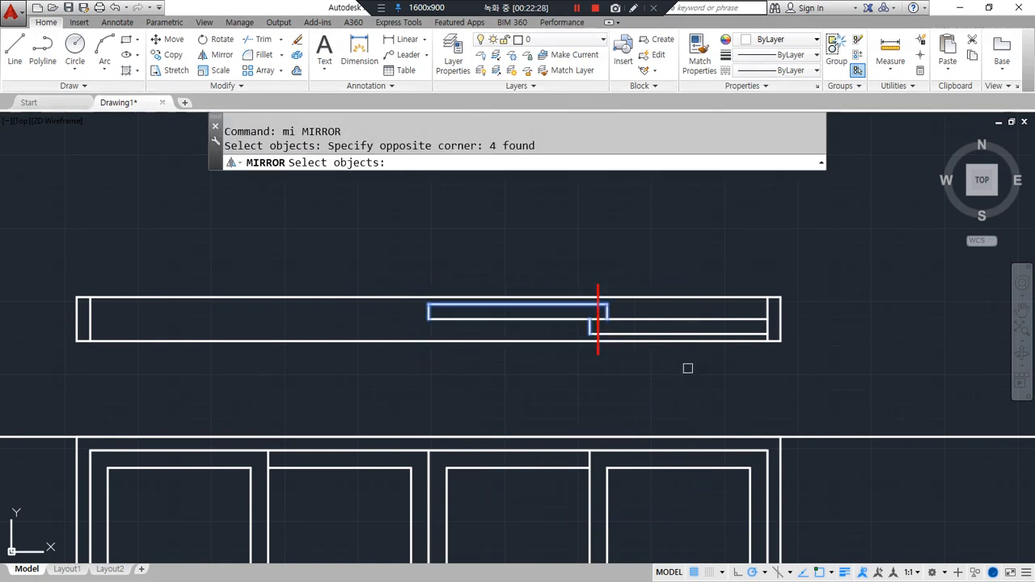
{"action": "left_click", "coordinate": [676, 333]}
{"action": "key", "text": "Return"}
{"action": "left_click", "coordinate": [428, 312]}
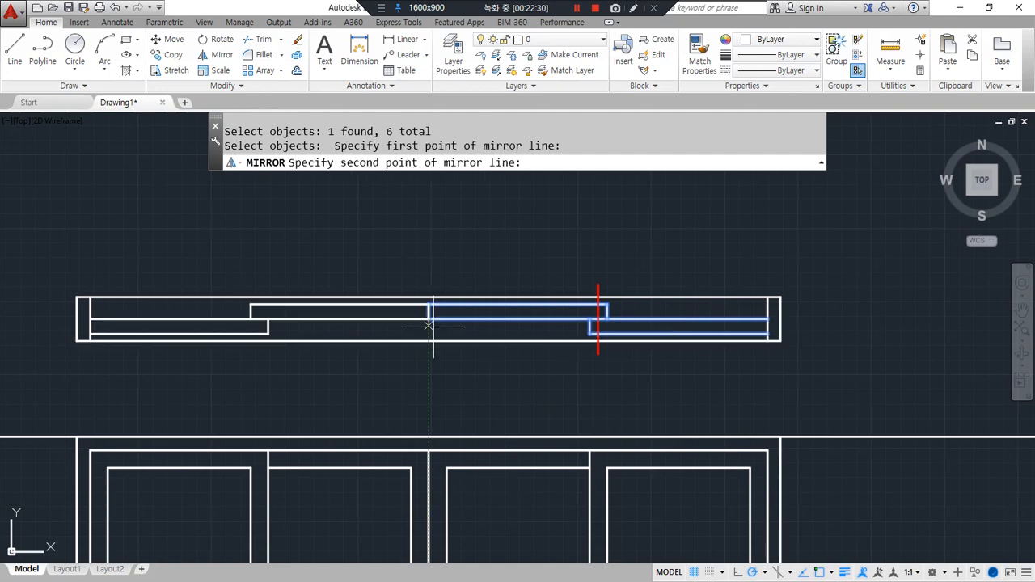
{"action": "left_click", "coordinate": [428, 382]}
{"action": "key", "text": "Return"}
- Draw a vertical construction line a short distance to the left of the small window elevation
{"action": "mouse_move", "coordinate": [426, 381]}
{"action": "middle_mouse_down"}
{"action": "mouse_move", "coordinate": [458, 311]}
{"action": "mouse_move", "coordinate": [458, 325]}
{"action": "middle_mouse_up"}
{"action": "mouse_move", "coordinate": [431, 327]}
{"action": "left_mouse_down"}
{"action": "mouse_move", "coordinate": [76, 248]}
{"action": "mouse_move", "coordinate": [833, 283]}
{"action": "mouse_move", "coordinate": [356, 325]}
{"action": "left_mouse_up"}
{"action": "scroll", "coordinate": [418, 361], "scroll_direction": "down", "scroll_amount": 2}
{"action": "middle_click_drag", "start_coordinate": [418, 361], "coordinate": [305, 354]}
{"action": "scroll", "coordinate": [305, 354], "scroll_direction": "down", "scroll_amount": 2}
{"action": "type", "text": "x"}
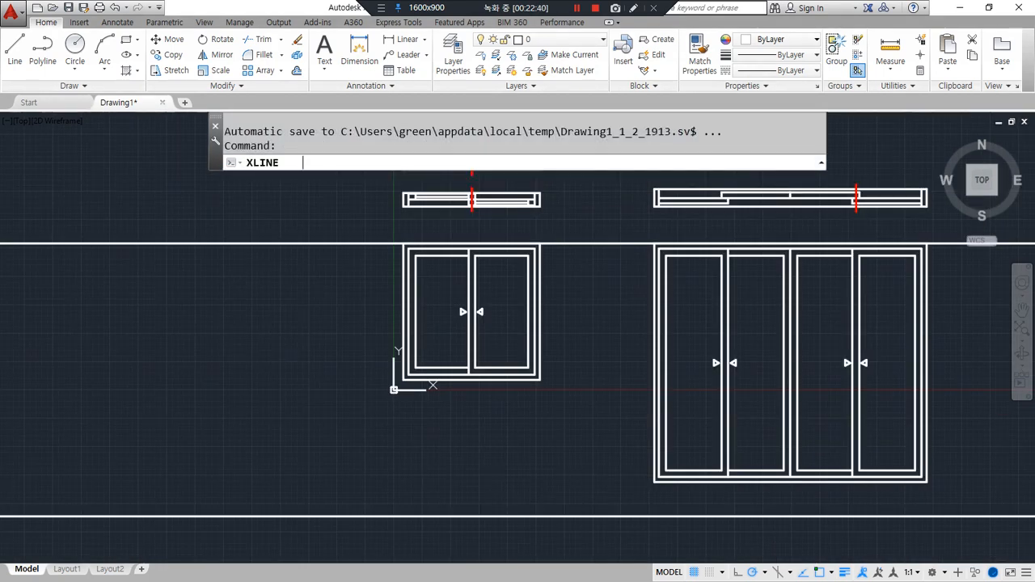
{"action": "type", "text": "l"}
{"action": "key", "text": "Return"}
{"action": "type", "text": "v"}
{"action": "key", "text": "Return"}
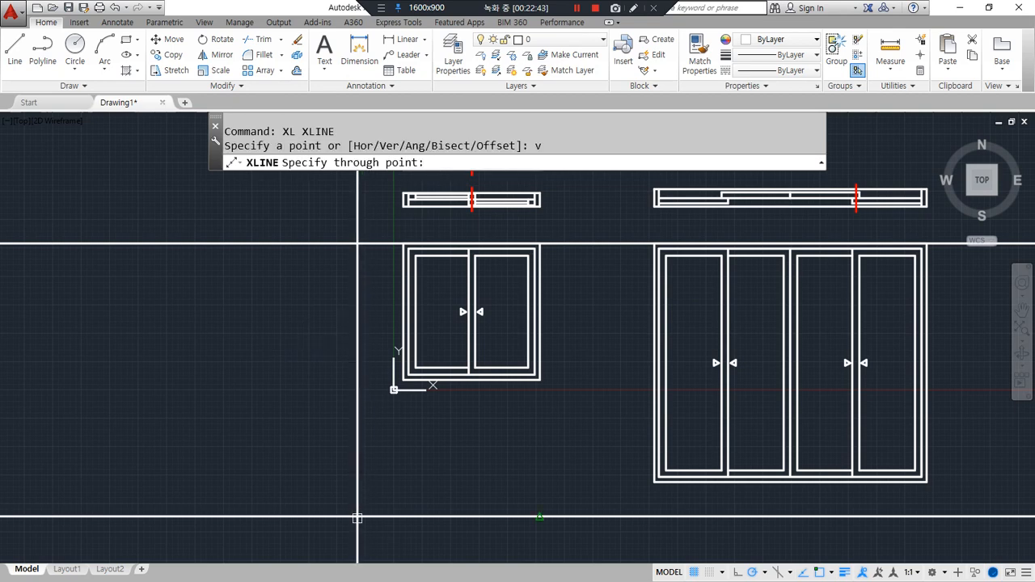
{"action": "left_click", "coordinate": [346, 522]}
{"action": "key", "text": "Return"}
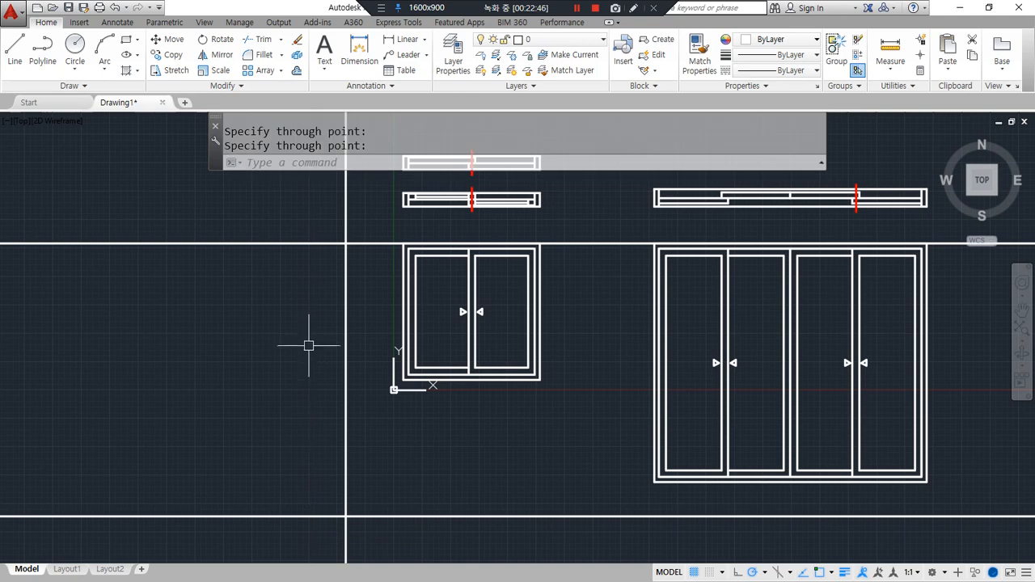
- Offset the vertical construction line beside the small window 200 to the left
{"action": "type", "text": "o"}
{"action": "mouse_move", "coordinate": [339, 351]}
{"action": "left_mouse_down"}
{"action": "mouse_move", "coordinate": [248, 350]}
{"action": "mouse_move", "coordinate": [247, 364]}
{"action": "left_mouse_up"}
{"action": "left_click_drag", "start_coordinate": [335, 332], "coordinate": [317, 371]}
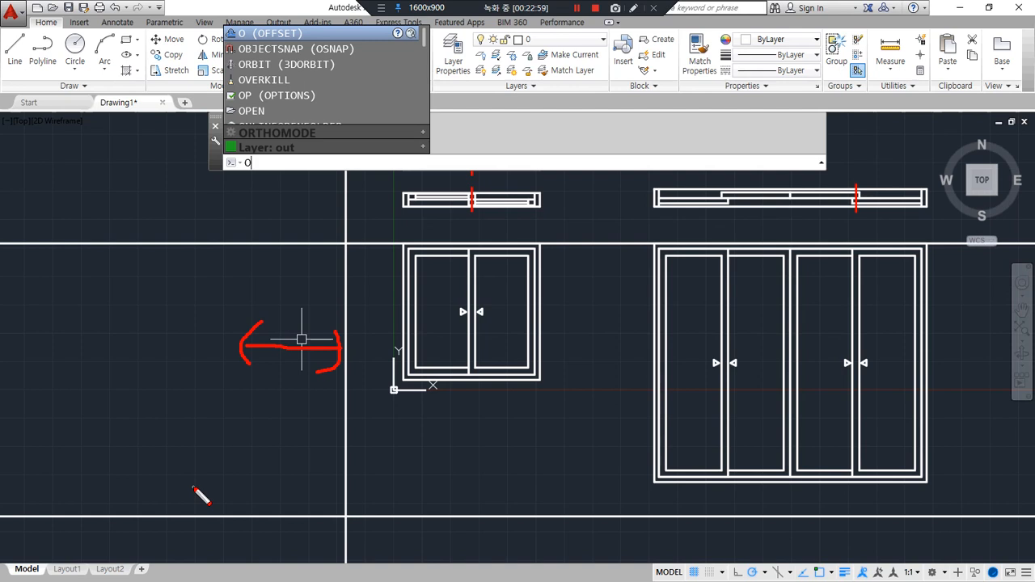
{"action": "key", "text": "Escape"}
{"action": "type", "text": "o"}
{"action": "key", "text": "Return"}
{"action": "type", "text": "200"}
{"action": "key", "text": "Return"}
{"action": "left_click", "coordinate": [349, 353]}
{"action": "left_click", "coordinate": [299, 273]}
{"action": "left_click_drag", "start_coordinate": [345, 170], "coordinate": [323, 194]}
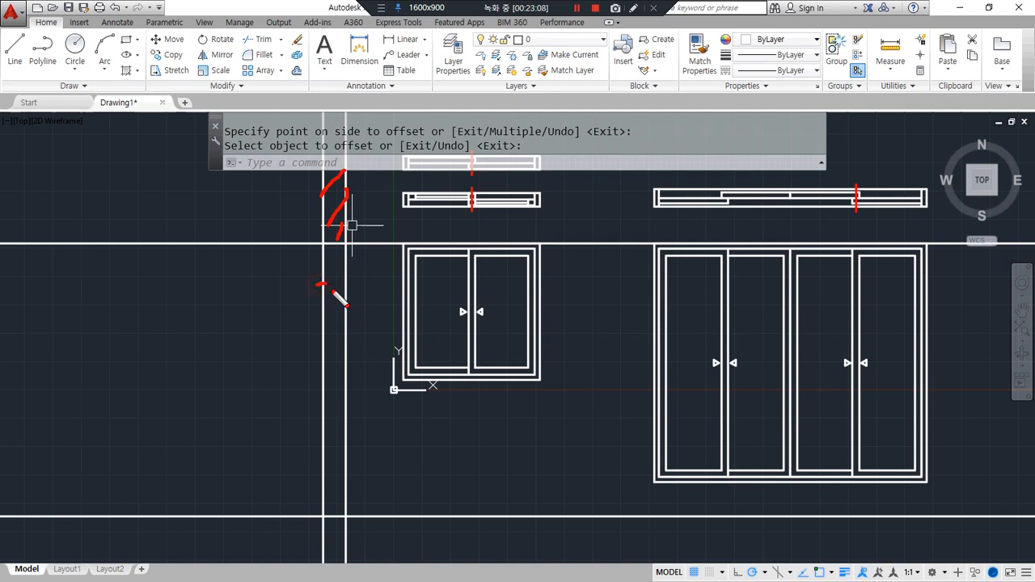
{"action": "left_click_drag", "start_coordinate": [304, 489], "coordinate": [348, 478]}
{"action": "left_click_drag", "start_coordinate": [314, 522], "coordinate": [402, 508]}
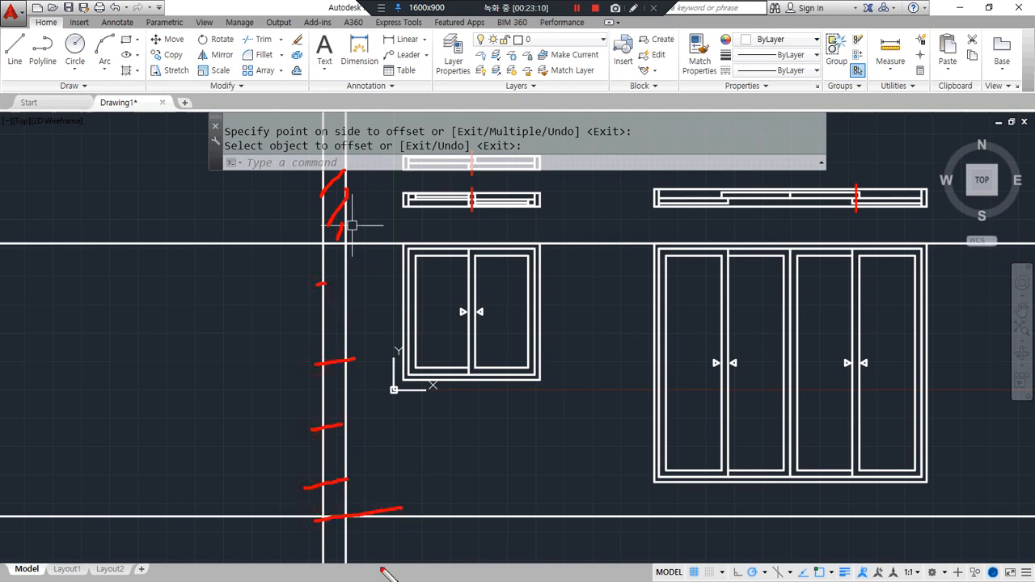
{"action": "left_click_drag", "start_coordinate": [314, 525], "coordinate": [374, 523]}
{"action": "left_click_drag", "start_coordinate": [314, 550], "coordinate": [356, 547]}
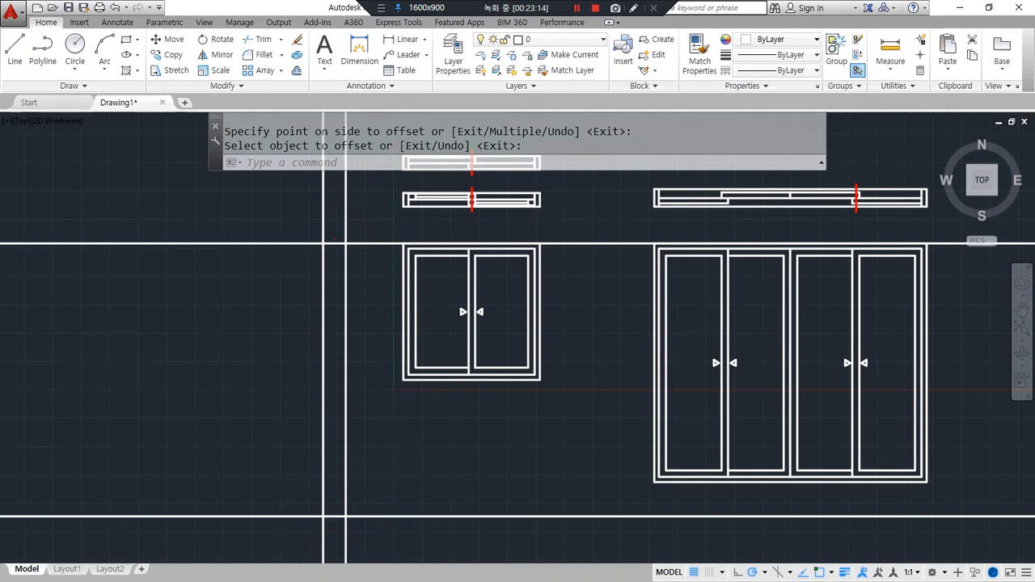
{"action": "scroll", "coordinate": [377, 458], "scroll_direction": "down", "scroll_amount": 3}
{"action": "mouse_move", "coordinate": [377, 460]}
{"action": "left_mouse_down"}
{"action": "mouse_move", "coordinate": [331, 462]}
{"action": "mouse_move", "coordinate": [704, 464]}
{"action": "left_mouse_up"}
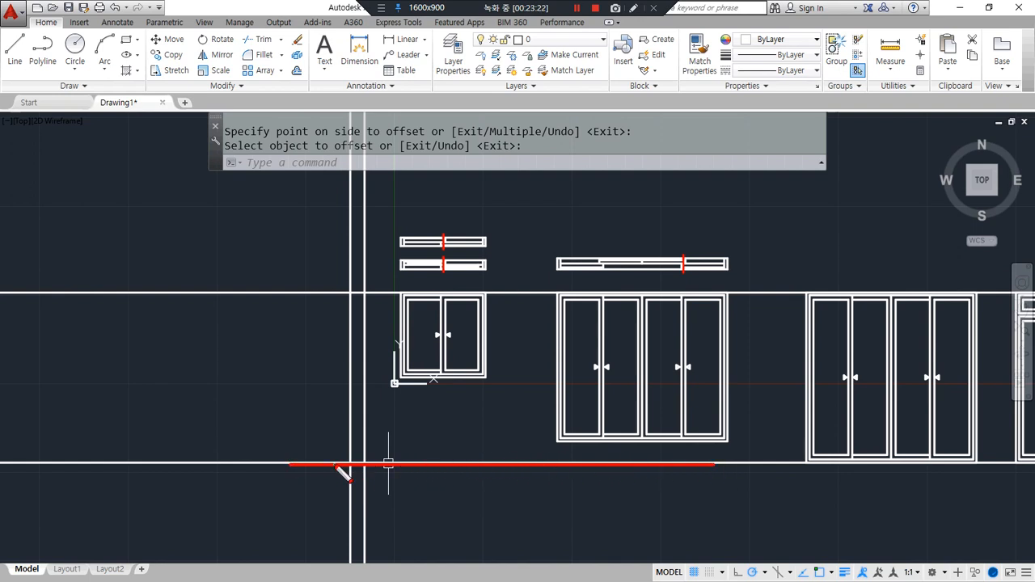
{"action": "left_click_drag", "start_coordinate": [363, 465], "coordinate": [363, 516]}
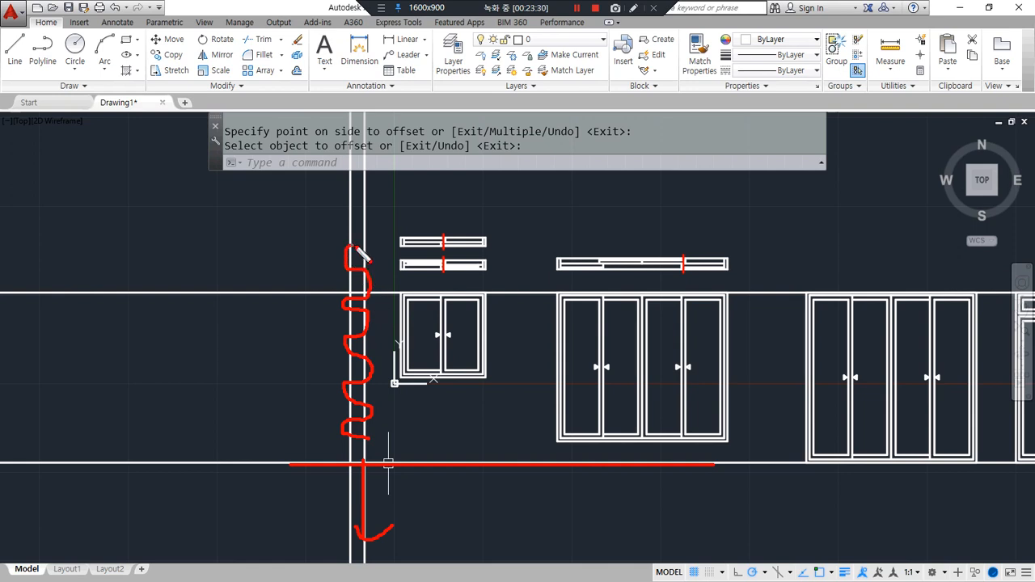
{"action": "mouse_move", "coordinate": [374, 246]}
{"action": "left_mouse_down"}
{"action": "mouse_move", "coordinate": [350, 204]}
{"action": "mouse_move", "coordinate": [362, 156]}
{"action": "left_mouse_up"}
{"action": "left_click_drag", "start_coordinate": [312, 213], "coordinate": [537, 80]}
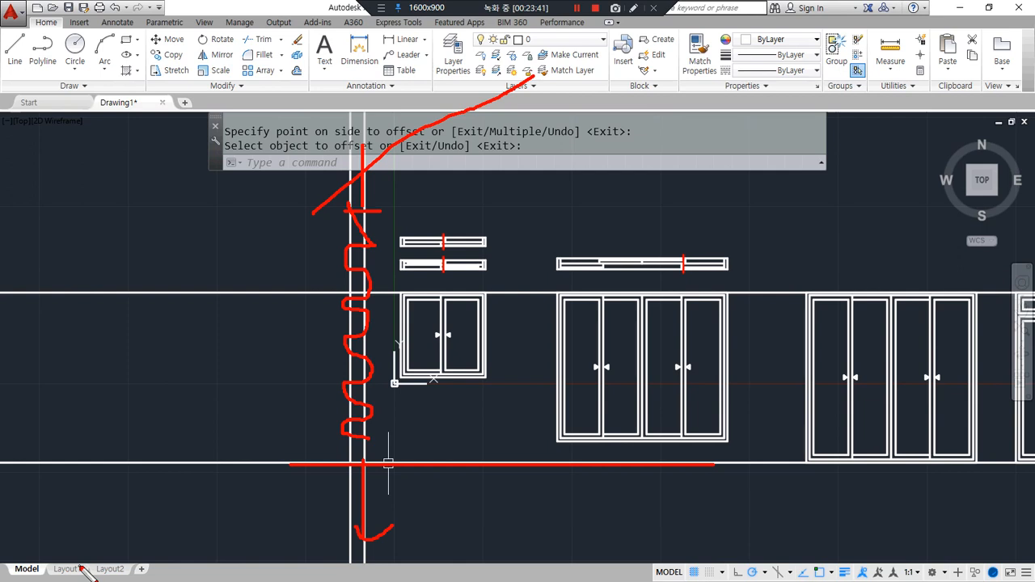
{"action": "mouse_move", "coordinate": [351, 473]}
{"action": "left_mouse_down"}
{"action": "mouse_move", "coordinate": [347, 279]}
{"action": "mouse_move", "coordinate": [391, 417]}
{"action": "mouse_move", "coordinate": [354, 473]}
{"action": "left_mouse_up"}
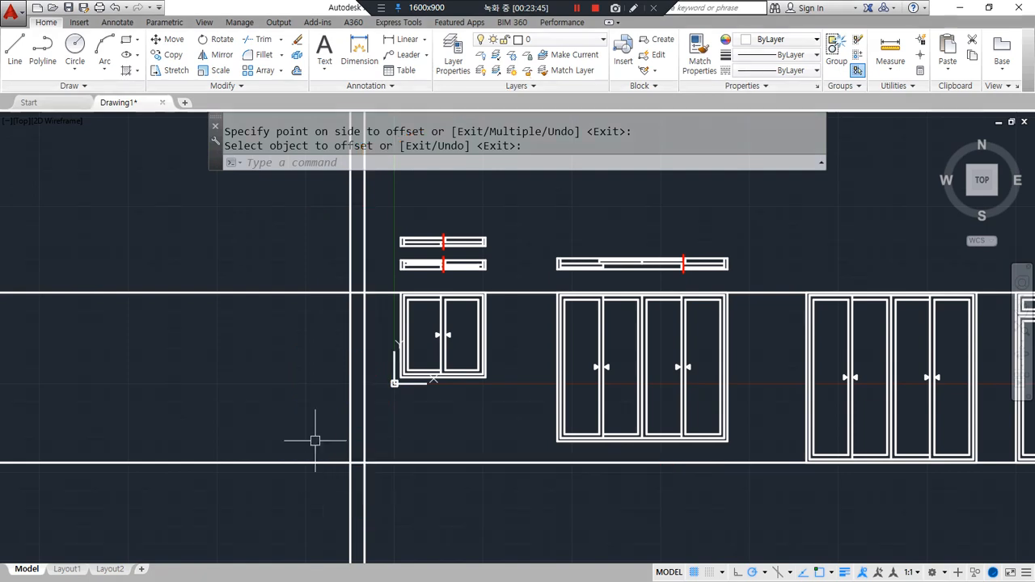
- Offset the leftmost vertical construction line 120 further to the left
{"action": "key", "text": "Escape"}
{"action": "scroll", "coordinate": [340, 479], "scroll_direction": "up", "scroll_amount": 2}
{"action": "type", "text": "o"}
{"action": "key", "text": "Return"}
{"action": "type", "text": "1"}
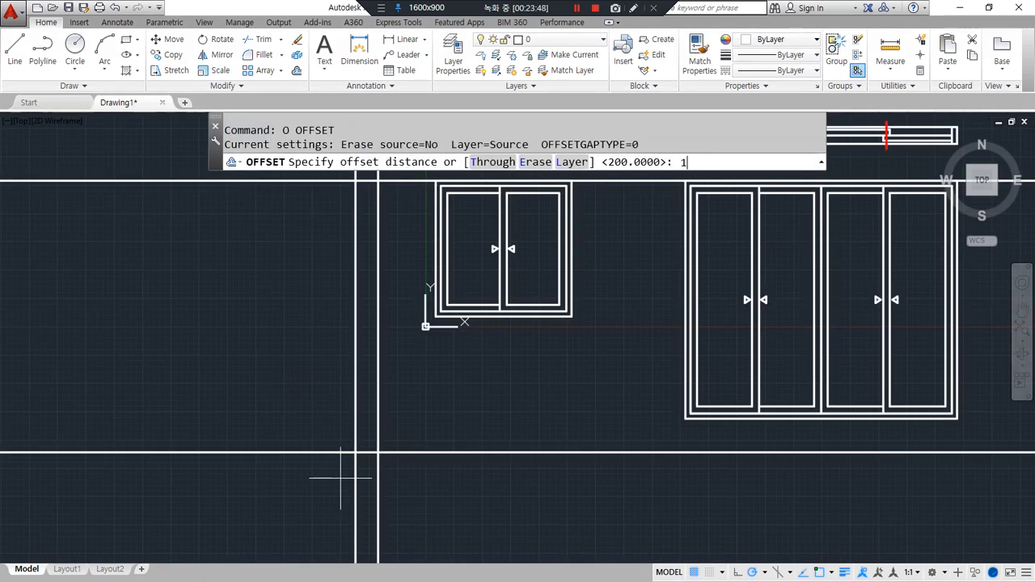
{"action": "type", "text": "20"}
{"action": "key", "text": "Return"}
{"action": "left_click", "coordinate": [356, 467]}
{"action": "left_click", "coordinate": [319, 364]}
{"action": "key", "text": "Return"}
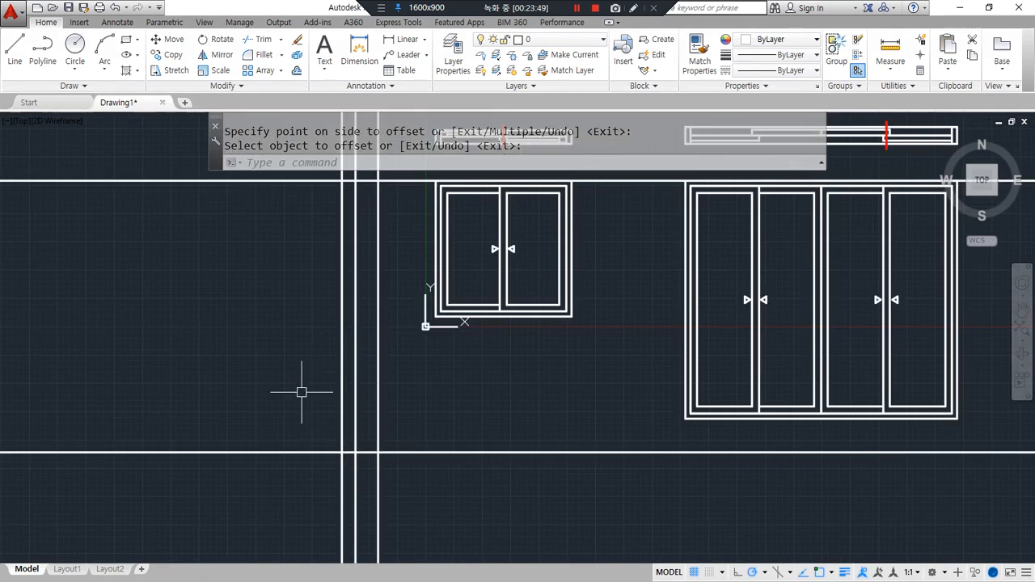
{"action": "mouse_move", "coordinate": [347, 469]}
{"action": "left_mouse_down"}
{"action": "mouse_move", "coordinate": [288, 386]}
{"action": "mouse_move", "coordinate": [416, 197]}
{"action": "mouse_move", "coordinate": [327, 484]}
{"action": "left_mouse_up"}
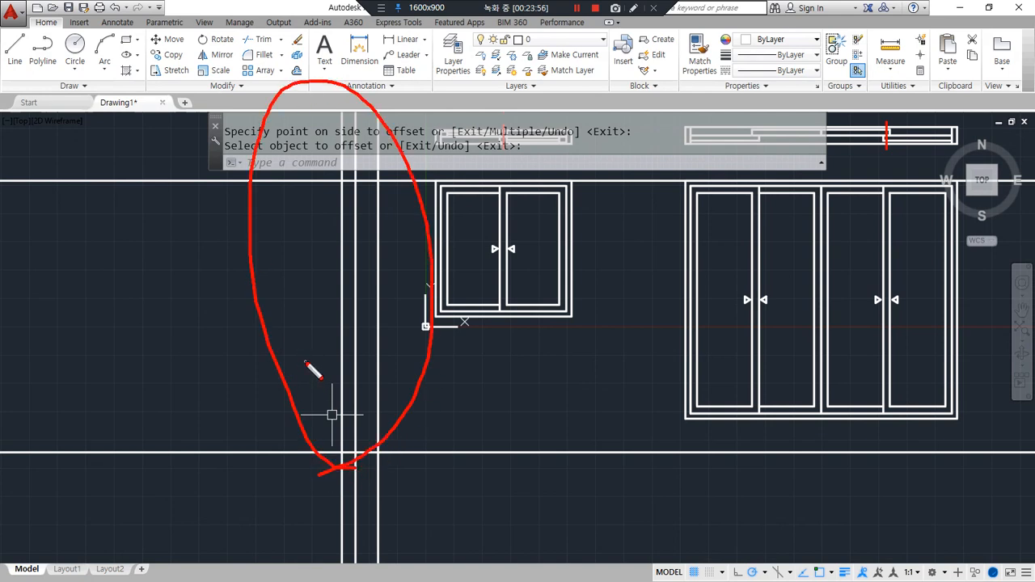
- Offset the newest, leftmost vertical construction line another 100 to the left
{"action": "key", "text": "Escape"}
{"action": "type", "text": "o"}
{"action": "key", "text": "Return"}
{"action": "type", "text": "100"}
{"action": "key", "text": "Return"}
{"action": "left_click", "coordinate": [347, 370]}
{"action": "left_click", "coordinate": [273, 363]}
{"action": "scroll", "coordinate": [340, 440], "scroll_direction": "up", "scroll_amount": 4}
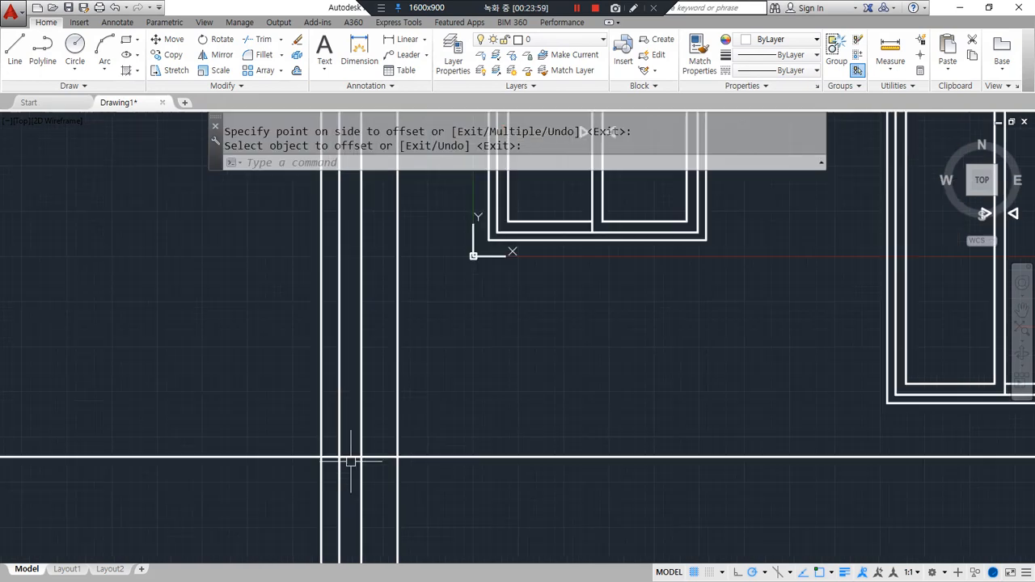
{"action": "left_click_drag", "start_coordinate": [407, 311], "coordinate": [369, 328]}
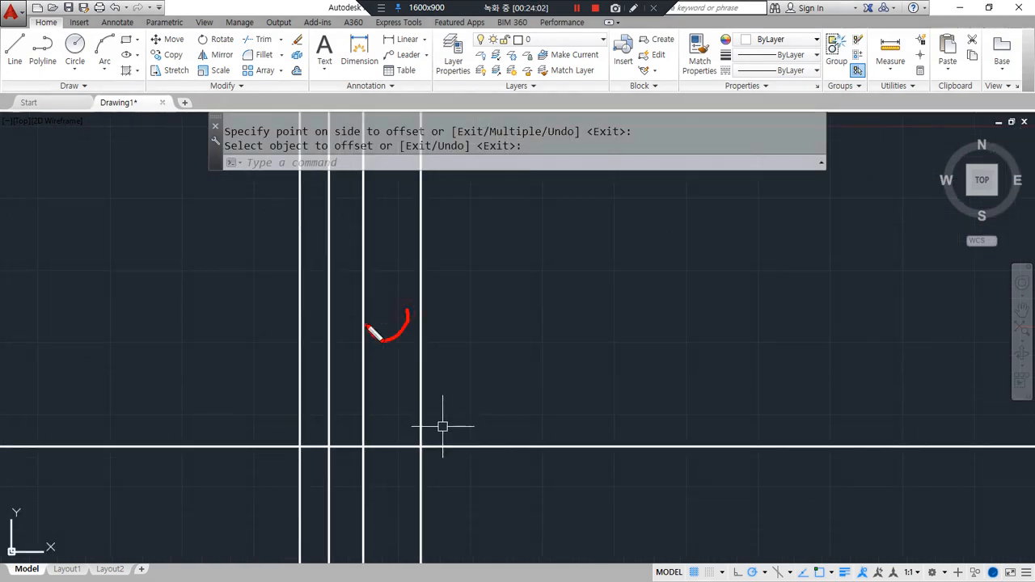
{"action": "mouse_move", "coordinate": [479, 273]}
{"action": "left_mouse_down"}
{"action": "mouse_move", "coordinate": [494, 319]}
{"action": "mouse_move", "coordinate": [540, 319]}
{"action": "left_mouse_up"}
{"action": "left_click_drag", "start_coordinate": [511, 247], "coordinate": [506, 405]}
{"action": "mouse_move", "coordinate": [542, 306]}
{"action": "left_mouse_down"}
{"action": "mouse_move", "coordinate": [571, 314]}
{"action": "mouse_move", "coordinate": [621, 286]}
{"action": "left_mouse_up"}
{"action": "key", "text": "Escape"}
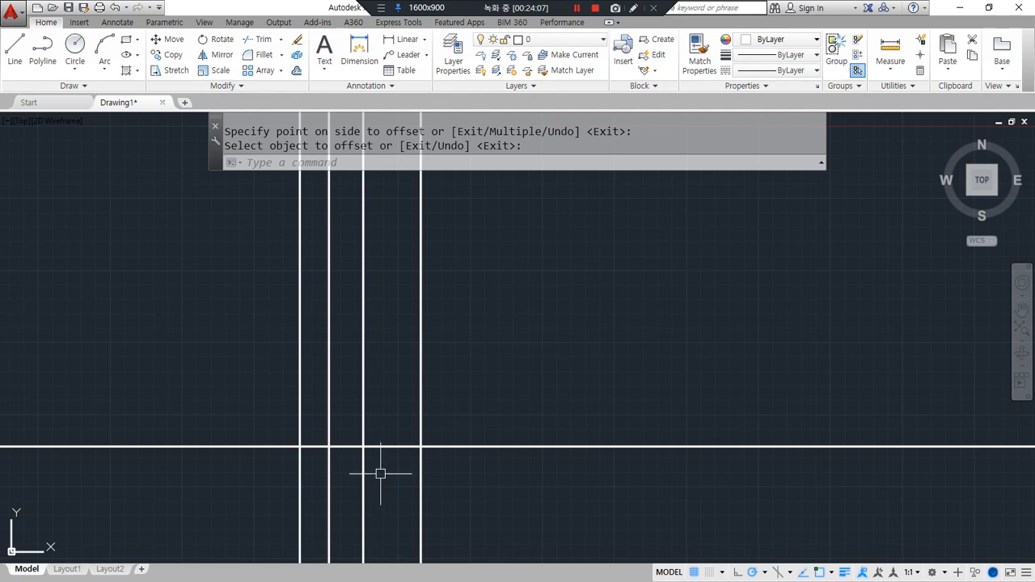
{"action": "scroll", "coordinate": [381, 474], "scroll_direction": "down", "scroll_amount": 3}
{"action": "scroll", "coordinate": [365, 440], "scroll_direction": "up", "scroll_amount": 2}
{"action": "middle_click_drag", "start_coordinate": [340, 409], "coordinate": [363, 326]}
{"action": "left_click_drag", "start_coordinate": [457, 443], "coordinate": [279, 444]}
{"action": "key", "text": "Escape"}
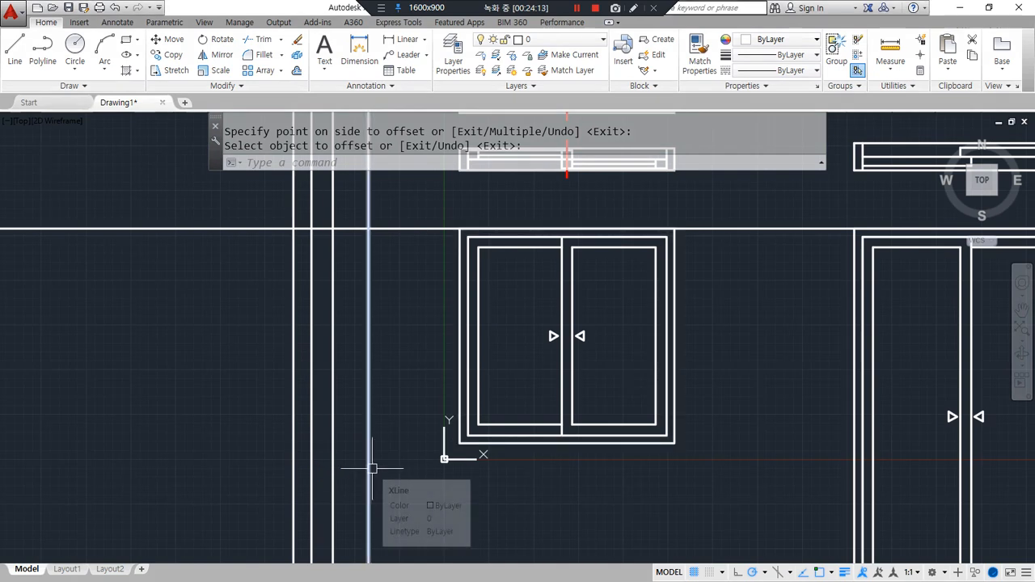
- Draw a horizontal sill line from the small window's lower-left corner to the leftmost vertical construction line
{"action": "key", "text": "space"}
{"action": "type", "text": "k"}
{"action": "key", "text": "Escape"}
{"action": "key", "text": "Escape"}
{"action": "type", "text": "l"}
{"action": "key", "text": "space"}
{"action": "left_click", "coordinate": [459, 443]}
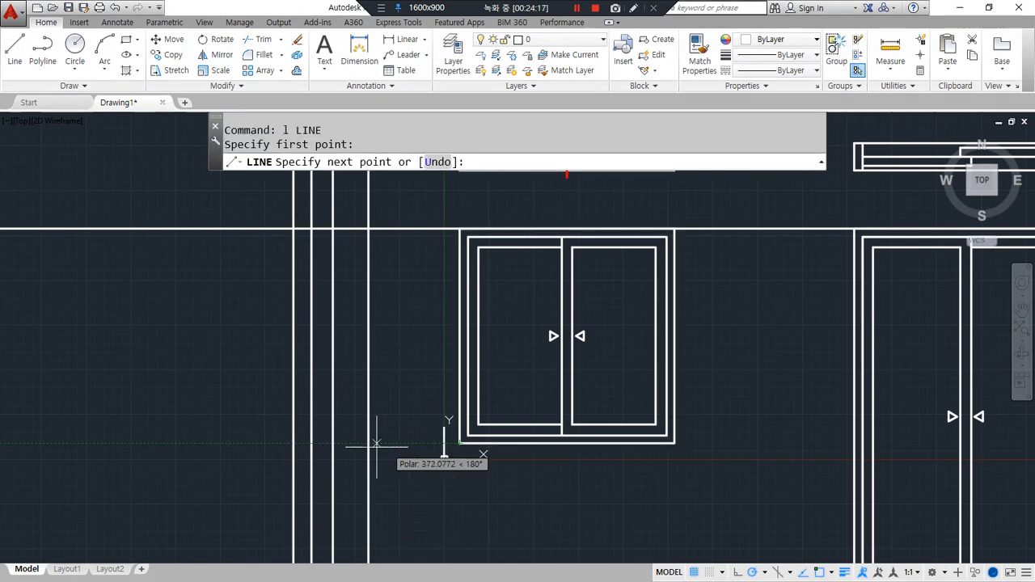
{"action": "left_click", "coordinate": [293, 444]}
{"action": "key", "text": "space"}
- Trim away the part of the sill line between the wall section and the window elevation
{"action": "type", "text": "tr"}
{"action": "key", "text": "space"}
{"action": "key", "text": "space"}
{"action": "left_click", "coordinate": [397, 447]}
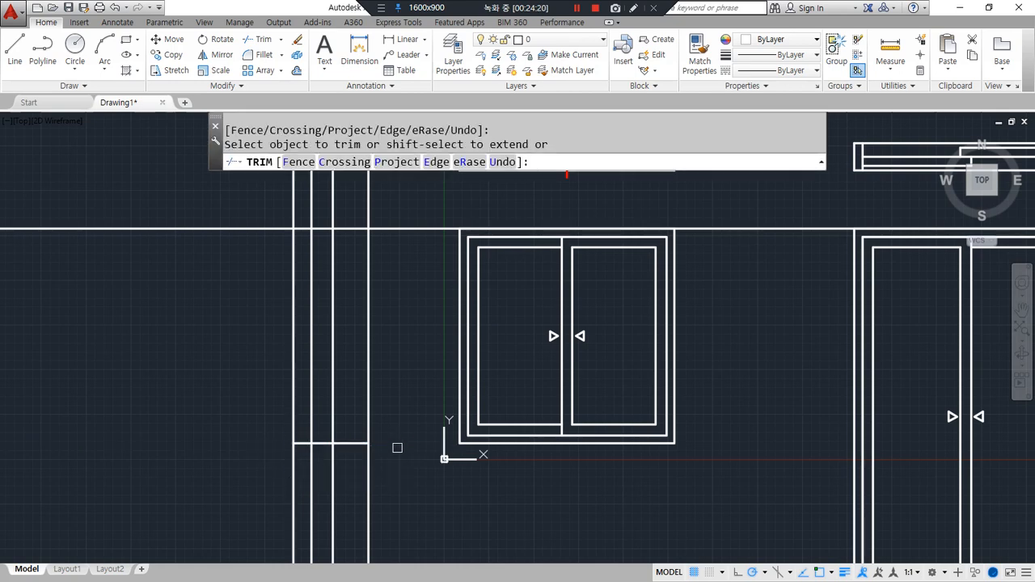
{"action": "scroll", "coordinate": [331, 377], "scroll_direction": "up", "scroll_amount": 2}
{"action": "key", "text": "space"}
- Trim the two inner vertical wall lines between the head line and the sill line to open the window space
{"action": "key", "text": "space"}
{"action": "key", "text": "space"}
{"action": "left_click", "coordinate": [368, 334]}
{"action": "left_click", "coordinate": [294, 393]}
{"action": "scroll", "coordinate": [316, 393], "scroll_direction": "down", "scroll_amount": 2}
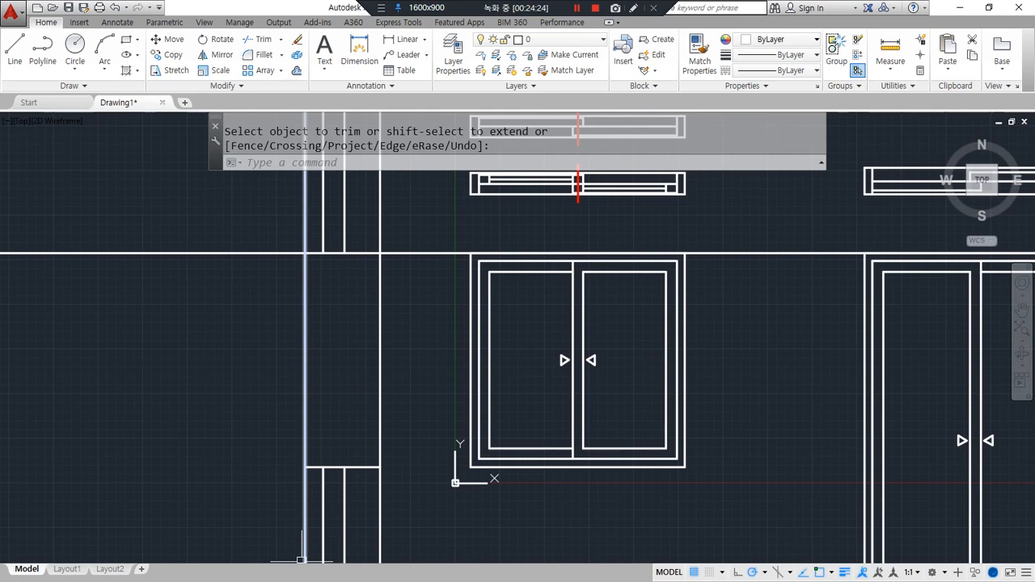
{"action": "left_click_drag", "start_coordinate": [356, 255], "coordinate": [330, 290]}
{"action": "left_click_drag", "start_coordinate": [360, 278], "coordinate": [301, 364]}
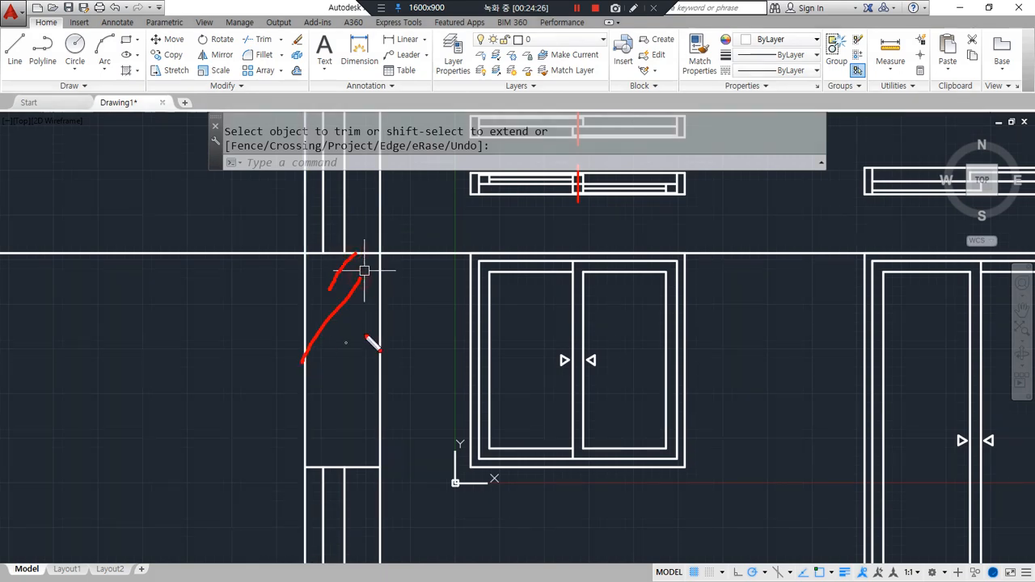
{"action": "left_click_drag", "start_coordinate": [377, 380], "coordinate": [332, 451]}
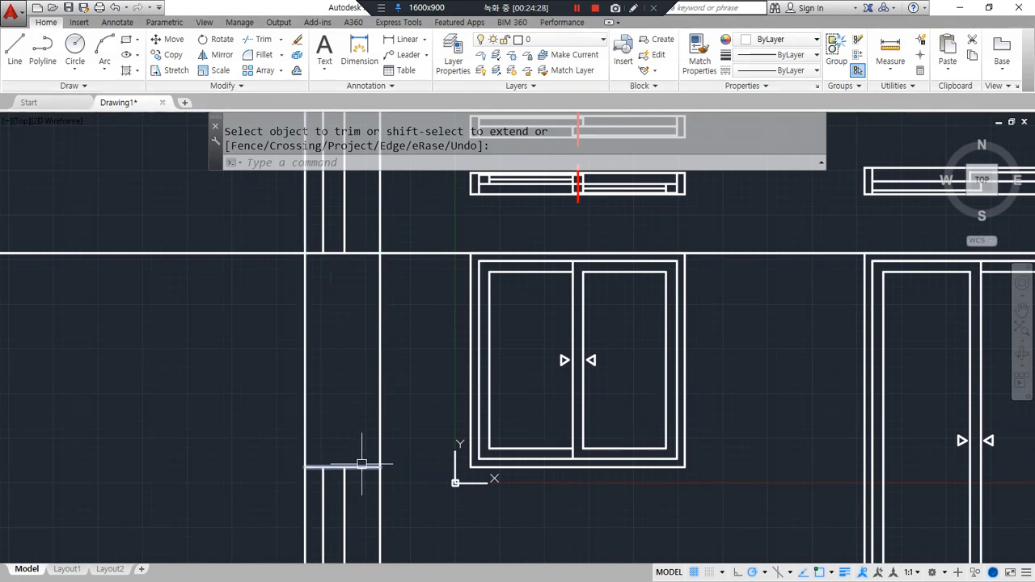
- Erase the right-hand inner wall line above the head line
{"action": "key", "text": "Return"}
{"action": "left_click", "coordinate": [350, 242]}
{"action": "type", "text": "e"}
{"action": "key", "text": "Return"}
{"action": "middle_click_drag", "start_coordinate": [351, 553], "coordinate": [354, 353]}
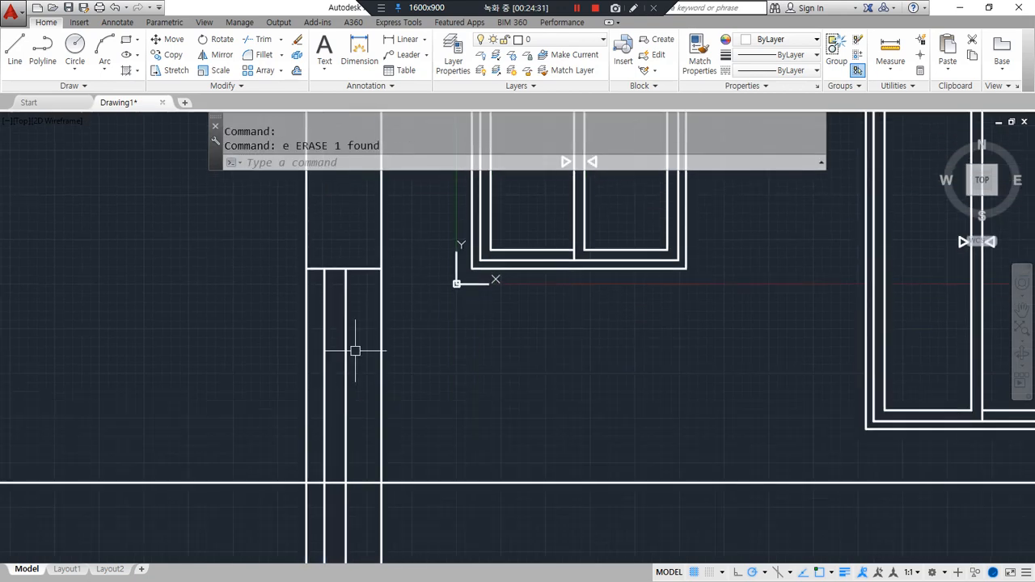
{"action": "mouse_move", "coordinate": [344, 271]}
{"action": "left_mouse_down"}
{"action": "mouse_move", "coordinate": [309, 316]}
{"action": "mouse_move", "coordinate": [324, 363]}
{"action": "mouse_move", "coordinate": [312, 428]}
{"action": "left_mouse_up"}
{"action": "left_click", "coordinate": [344, 427]}
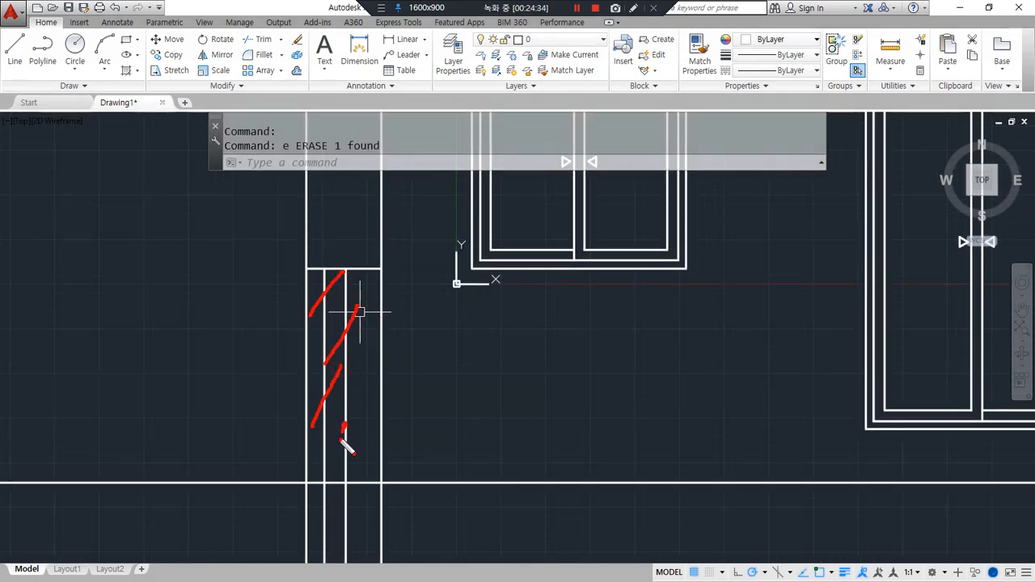
- Offset the section's right wall line 150 to the left, then offset the resulting line another 150
{"action": "mouse_move", "coordinate": [361, 446]}
{"action": "middle_mouse_down"}
{"action": "mouse_move", "coordinate": [370, 421]}
{"action": "mouse_move", "coordinate": [316, 298]}
{"action": "mouse_move", "coordinate": [330, 289]}
{"action": "middle_mouse_up"}
{"action": "type", "text": "o"}
{"action": "key", "text": "Return"}
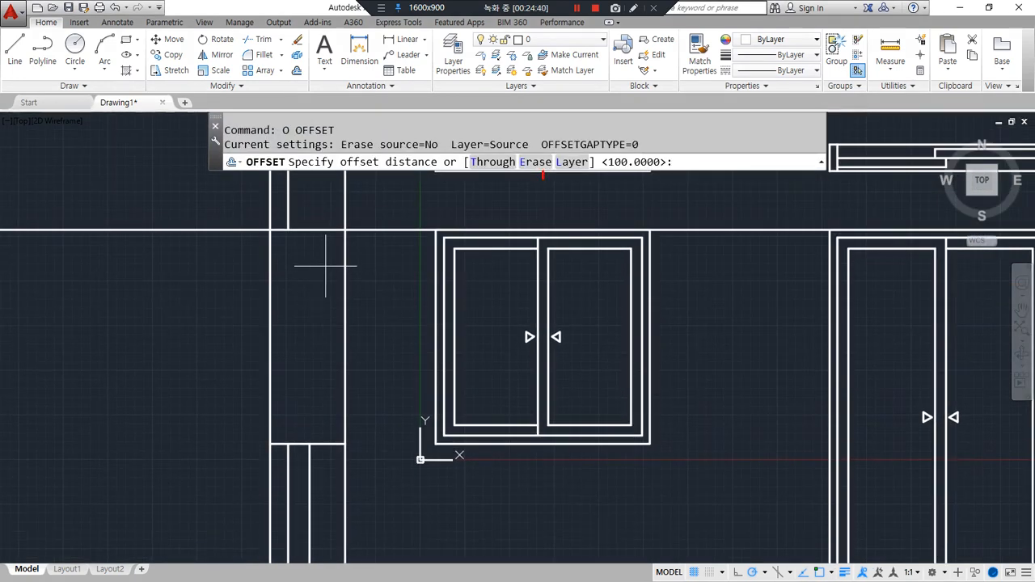
{"action": "mouse_move", "coordinate": [311, 443]}
{"action": "left_mouse_down"}
{"action": "mouse_move", "coordinate": [312, 257]}
{"action": "mouse_move", "coordinate": [340, 234]}
{"action": "mouse_move", "coordinate": [342, 451]}
{"action": "left_mouse_up"}
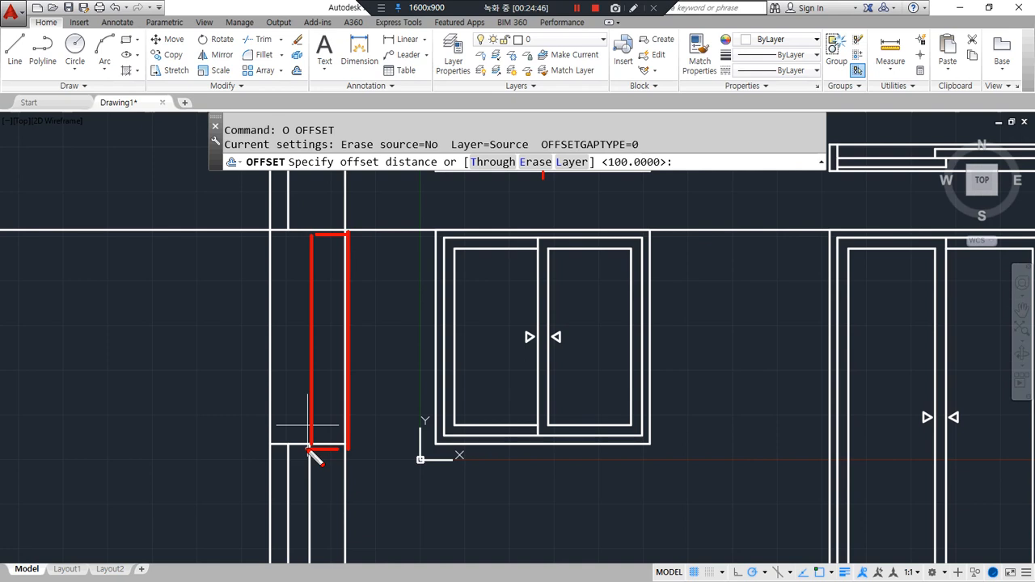
{"action": "key", "text": "Escape"}
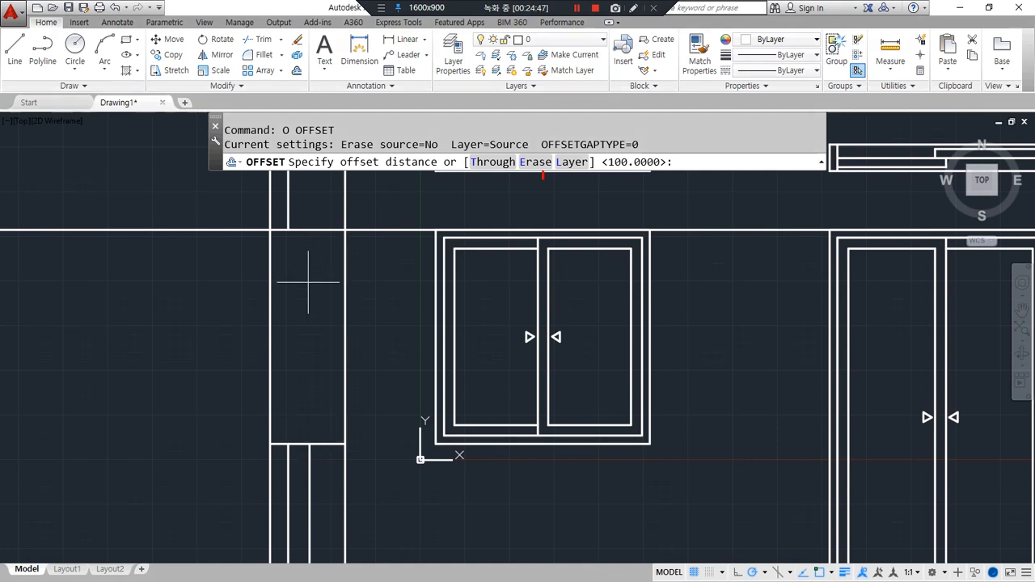
{"action": "type", "text": "150"}
{"action": "key", "text": "Return"}
{"action": "left_click", "coordinate": [344, 298]}
{"action": "left_click", "coordinate": [312, 304]}
{"action": "left_click", "coordinate": [319, 312]}
{"action": "left_click", "coordinate": [296, 317]}
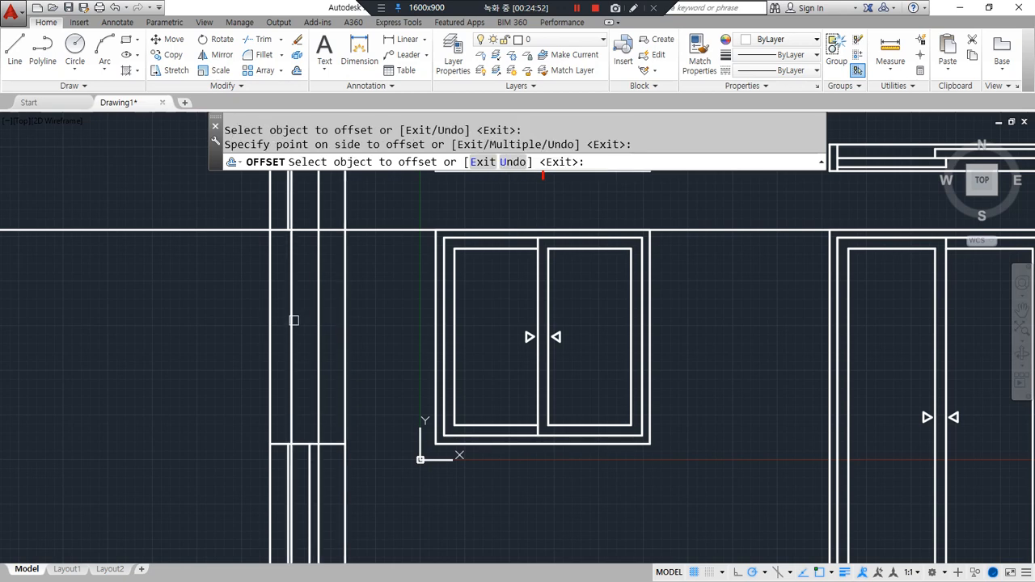
{"action": "key", "text": "Return"}
- Trim the two new 150 offset lines where they extend above the head line
{"action": "scroll", "coordinate": [309, 242], "scroll_direction": "up", "scroll_amount": 4}
{"action": "type", "text": "tr"}
{"action": "key", "text": "Return"}
{"action": "key", "text": "Return"}
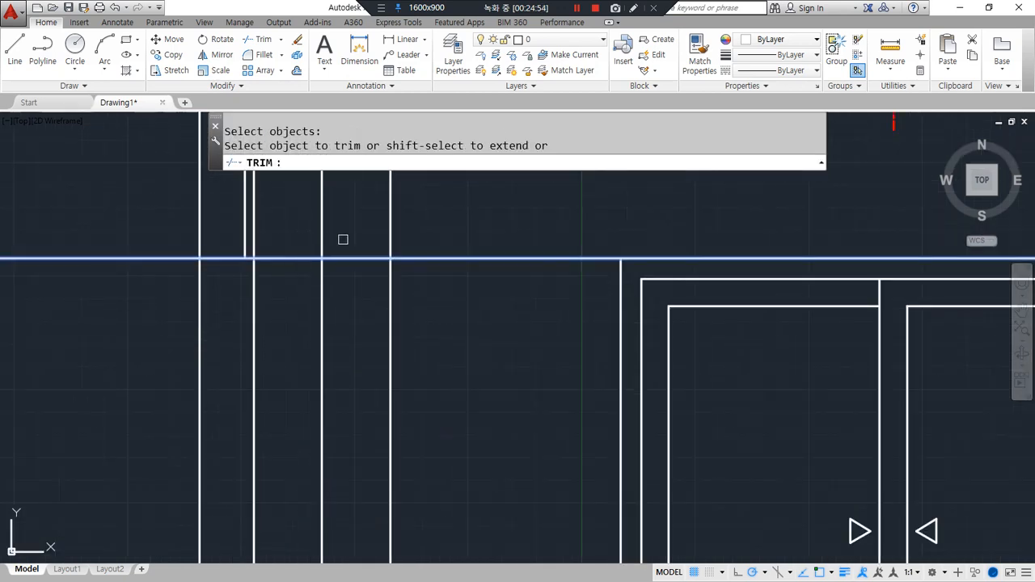
{"action": "left_click", "coordinate": [349, 235]}
{"action": "left_click", "coordinate": [246, 218]}
{"action": "scroll", "coordinate": [271, 392], "scroll_direction": "down", "scroll_amount": 4}
{"action": "scroll", "coordinate": [324, 411], "scroll_direction": "up", "scroll_amount": 1}
{"action": "key", "text": "Return"}
- Trim the two 150 offset lines below the sill line so they end at the window opening
{"action": "key", "text": "Return"}
{"action": "scroll", "coordinate": [329, 390], "scroll_direction": "up", "scroll_amount": 4}
{"action": "left_click", "coordinate": [328, 389]}
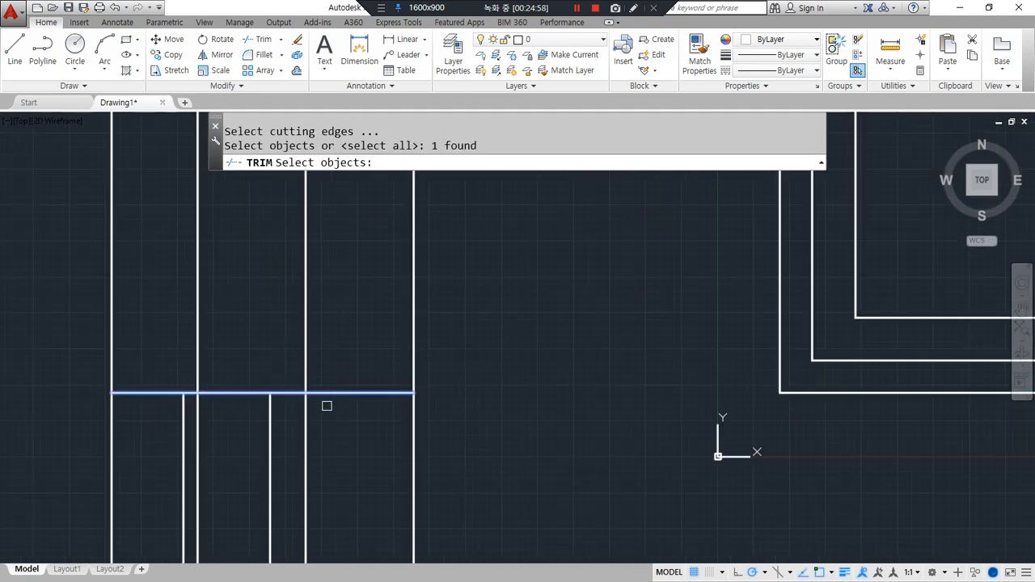
{"action": "key", "text": "Return"}
{"action": "left_click", "coordinate": [302, 424]}
{"action": "left_click", "coordinate": [198, 437]}
{"action": "key", "text": "Return"}
{"action": "scroll", "coordinate": [261, 445], "scroll_direction": "down", "scroll_amount": 2}
{"action": "scroll", "coordinate": [286, 412], "scroll_direction": "up", "scroll_amount": 3}
{"action": "left_click_drag", "start_coordinate": [324, 423], "coordinate": [349, 382]}
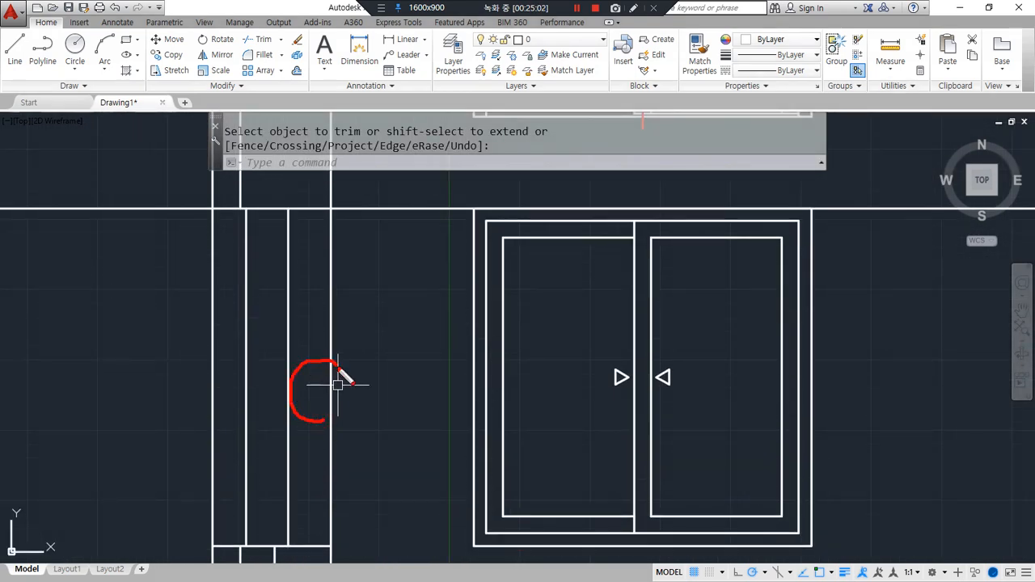
{"action": "left_click_drag", "start_coordinate": [267, 407], "coordinate": [279, 387]}
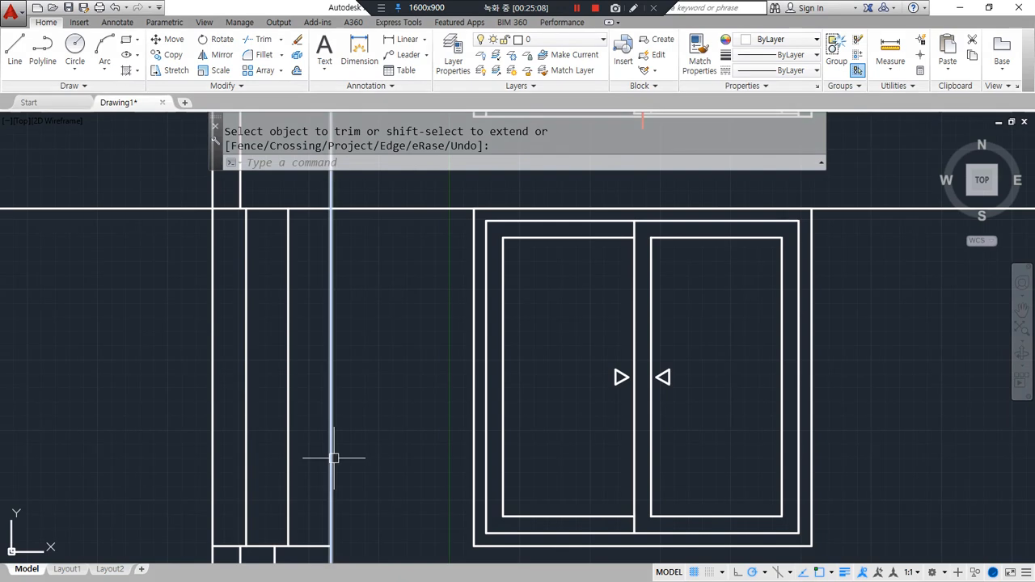
- Offset the section's sill line 45 upward and the head line 45 downward
{"action": "middle_click_drag", "start_coordinate": [335, 455], "coordinate": [347, 445]}
{"action": "type", "text": "o"}
{"action": "key", "text": "Return"}
{"action": "type", "text": "45"}
{"action": "key", "text": "Return"}
{"action": "left_click", "coordinate": [333, 535]}
{"action": "left_click", "coordinate": [326, 340]}
{"action": "left_click", "coordinate": [328, 200]}
{"action": "left_click", "coordinate": [333, 230]}
{"action": "key", "text": "Return"}
- Trim the upper 45 offset line so it spans only the right-hand 150 strip of the section
{"action": "type", "text": "tr"}
{"action": "key", "text": "Return"}
{"action": "left_click", "coordinate": [377, 246]}
{"action": "left_click", "coordinate": [306, 284]}
{"action": "key", "text": "Return"}
{"action": "left_click", "coordinate": [360, 217]}
{"action": "left_click", "coordinate": [294, 213]}
{"action": "key", "text": "Return"}
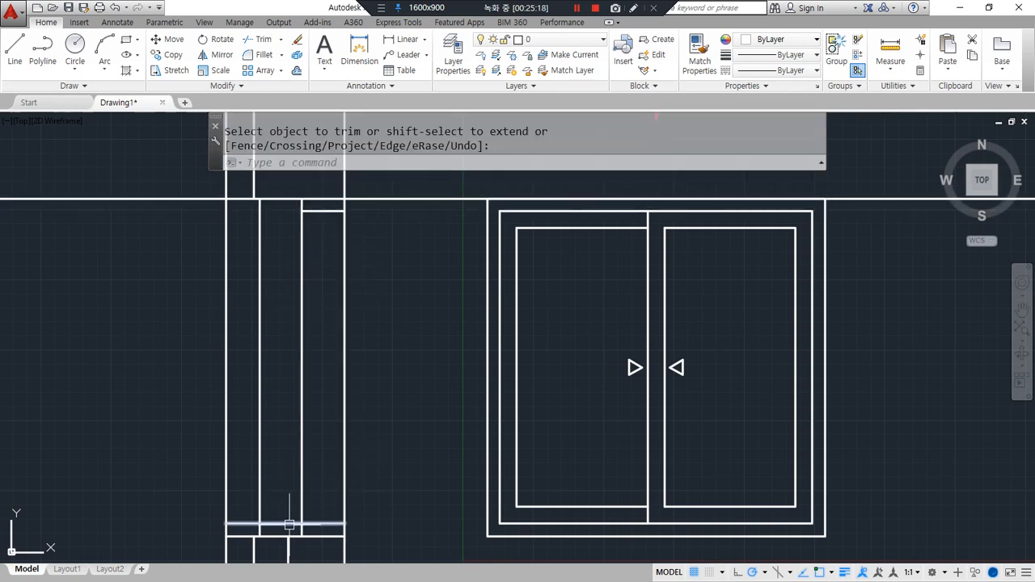
- Trim the lower 45 offset line so it spans only the right-hand 150 strip of the section
{"action": "key", "text": "Return"}
{"action": "left_click", "coordinate": [302, 498]}
{"action": "key", "text": "Return"}
{"action": "key", "text": "Return"}
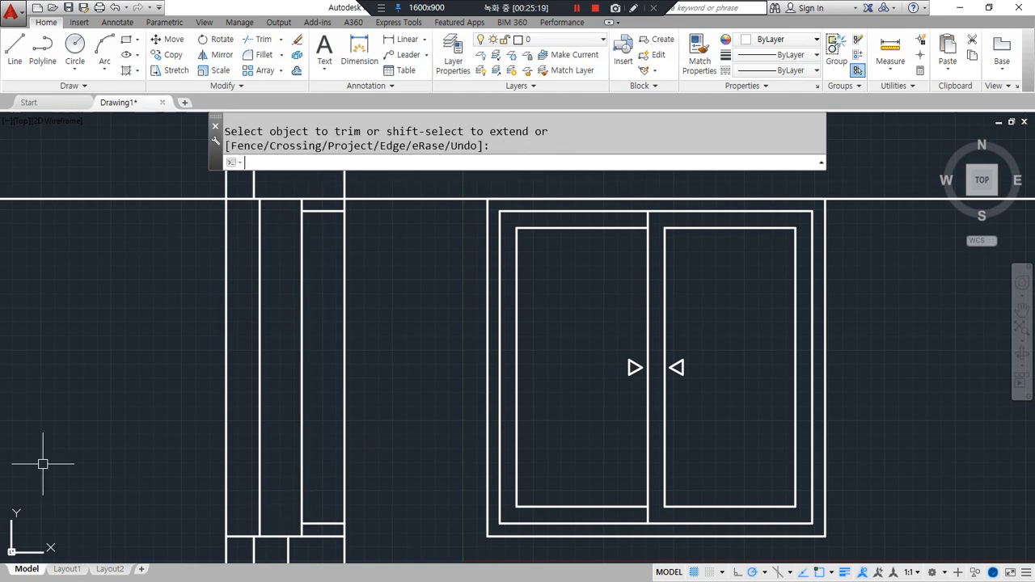
{"action": "key", "text": "Escape"}
{"action": "key", "text": "Escape"}
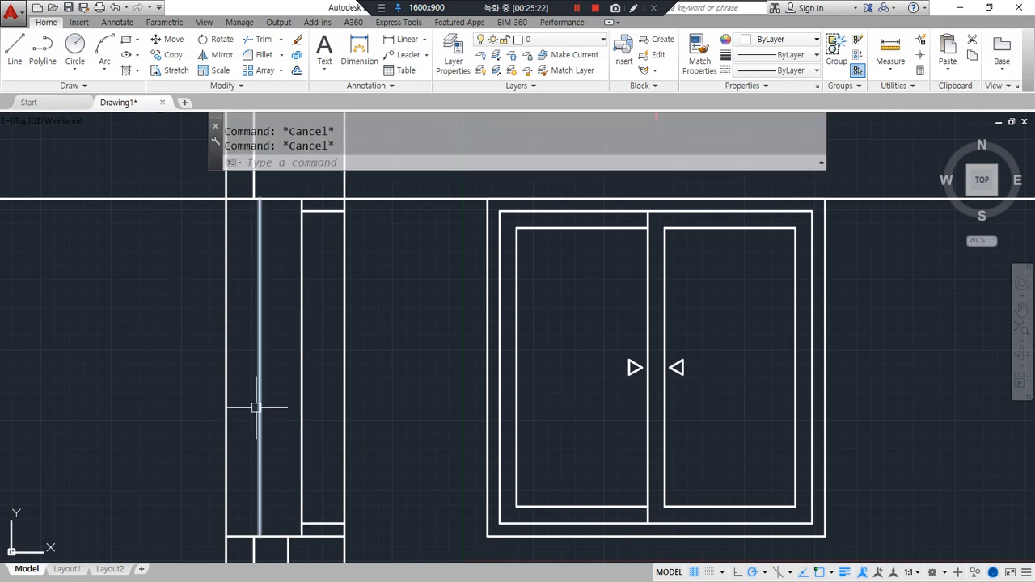
- Offset the section's sill line 30 upward
{"action": "type", "text": "o"}
{"action": "key", "text": "Return"}
{"action": "type", "text": "30"}
{"action": "key", "text": "Return"}
{"action": "scroll", "coordinate": [279, 534], "scroll_direction": "up", "scroll_amount": 4}
{"action": "left_click", "coordinate": [281, 537]}
{"action": "left_click", "coordinate": [291, 522]}
{"action": "key", "text": "Return"}
- Trim the 30 offset line above the sill so it spans only the middle 150 strip
{"action": "type", "text": "tr"}
{"action": "key", "text": "Return"}
{"action": "key", "text": "Return"}
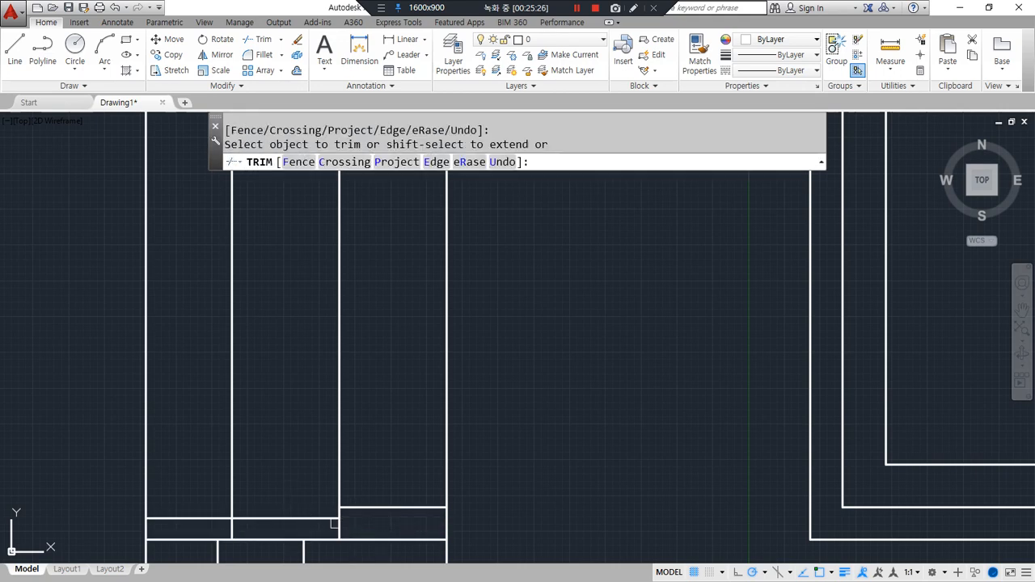
{"action": "left_click", "coordinate": [197, 518]}
{"action": "scroll", "coordinate": [243, 444], "scroll_direction": "up", "scroll_amount": 4}
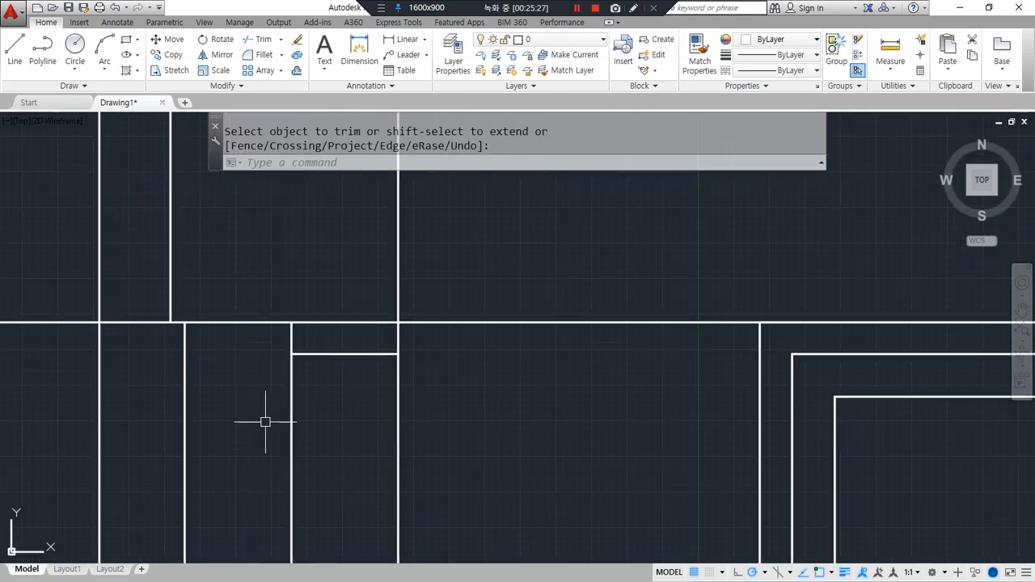
- Offset the section's window head line 30 downward
{"action": "key", "text": "Escape"}
{"action": "type", "text": "o"}
{"action": "key", "text": "Return"}
{"action": "type", "text": "30"}
{"action": "key", "text": "Return"}
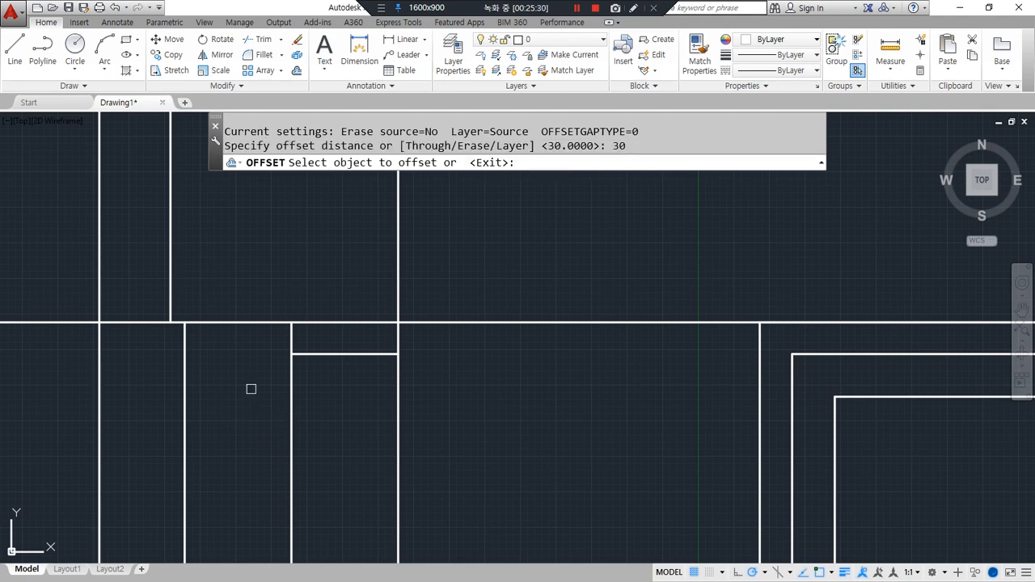
{"action": "left_click", "coordinate": [258, 327]}
{"action": "left_click", "coordinate": [289, 393]}
{"action": "key", "text": "Return"}
- Trim the 30 offset line below the head so it spans only the middle 150 strip
{"action": "type", "text": "tr"}
{"action": "key", "text": "Return"}
{"action": "left_click", "coordinate": [323, 421]}
{"action": "left_click", "coordinate": [162, 468]}
{"action": "key", "text": "Return"}
{"action": "left_click", "coordinate": [318, 343]}
{"action": "left_click", "coordinate": [173, 345]}
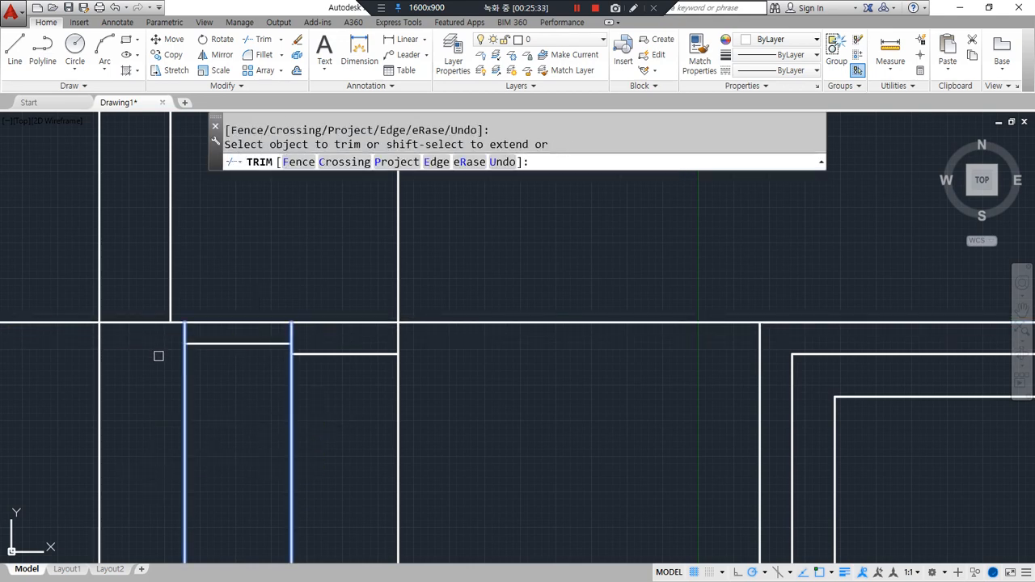
{"action": "key", "text": "Return"}
{"action": "scroll", "coordinate": [138, 390], "scroll_direction": "down", "scroll_amount": 4}
{"action": "mouse_move", "coordinate": [137, 390]}
{"action": "middle_mouse_down"}
{"action": "mouse_move", "coordinate": [154, 410]}
{"action": "mouse_move", "coordinate": [215, 297]}
{"action": "middle_mouse_up"}
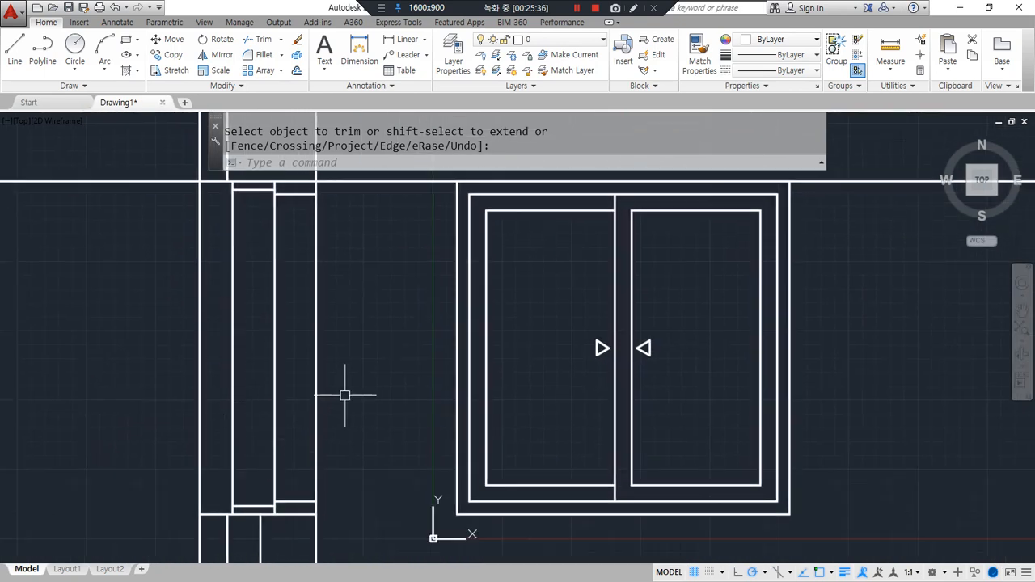
{"action": "left_click_drag", "start_coordinate": [555, 172], "coordinate": [555, 574]}
{"action": "left_click_drag", "start_coordinate": [699, 167], "coordinate": [698, 581]}
{"action": "mouse_move", "coordinate": [518, 295]}
{"action": "left_mouse_down"}
{"action": "mouse_move", "coordinate": [636, 296]}
{"action": "mouse_move", "coordinate": [636, 322]}
{"action": "left_mouse_up"}
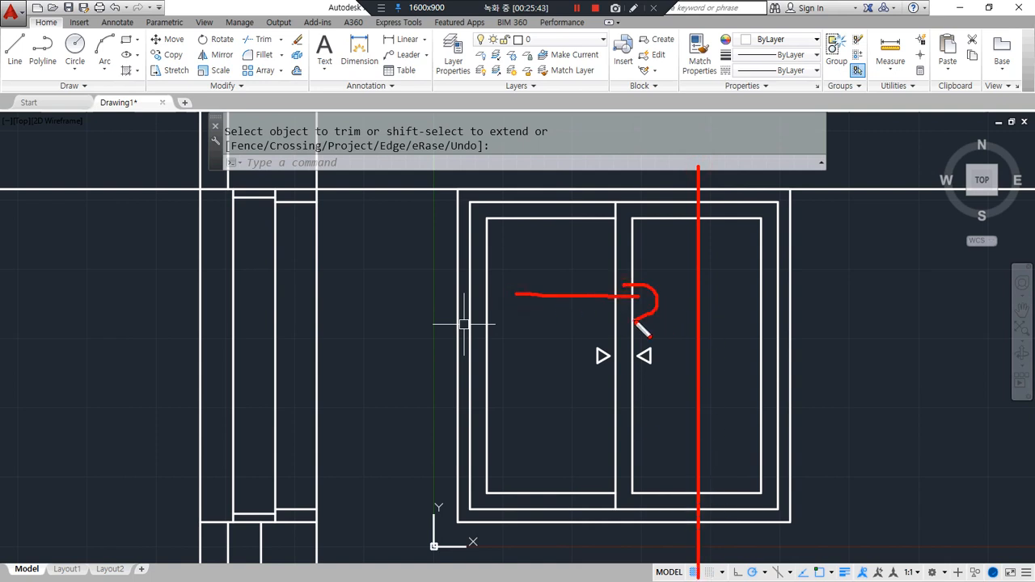
{"action": "mouse_move", "coordinate": [358, 505]}
{"action": "left_mouse_down"}
{"action": "mouse_move", "coordinate": [144, 461]}
{"action": "mouse_move", "coordinate": [411, 462]}
{"action": "mouse_move", "coordinate": [236, 513]}
{"action": "left_mouse_up"}
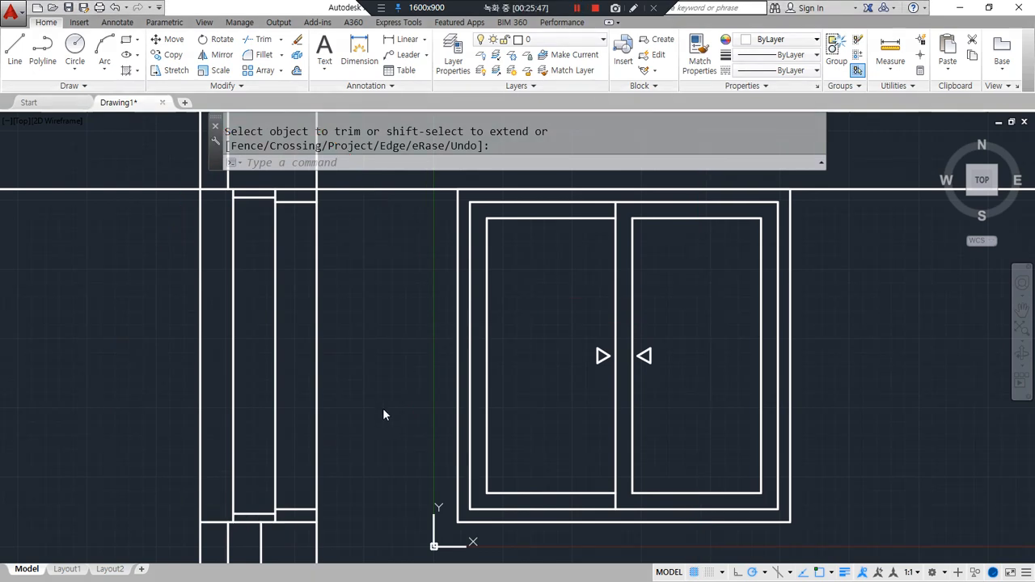
- Draw a vertical line joining the midpoints of the upper and lower frame lines in the right-hand 150 strip
{"action": "type", "text": "l"}
{"action": "key", "text": "Return"}
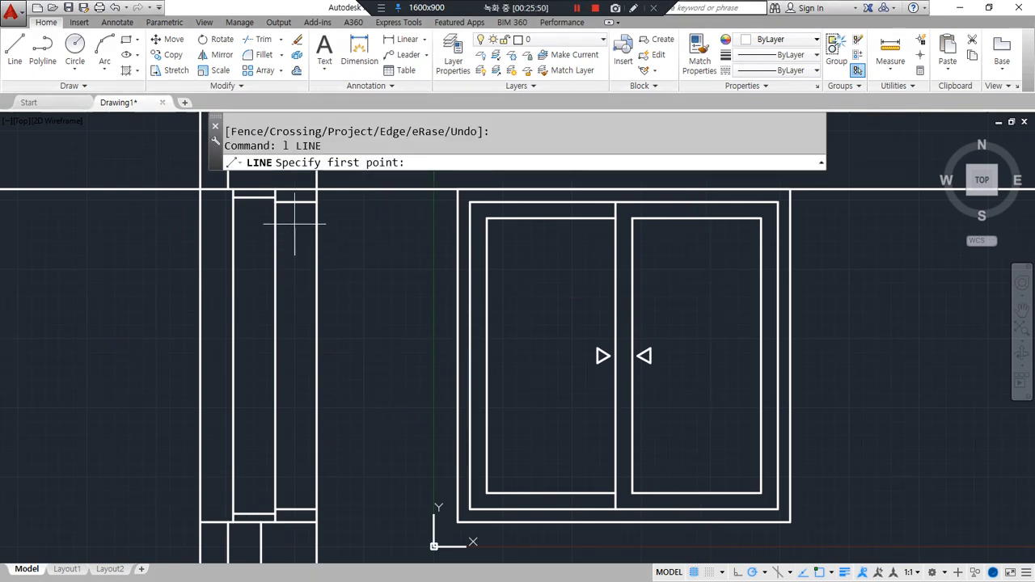
{"action": "left_click", "coordinate": [296, 203]}
{"action": "left_click", "coordinate": [296, 509]}
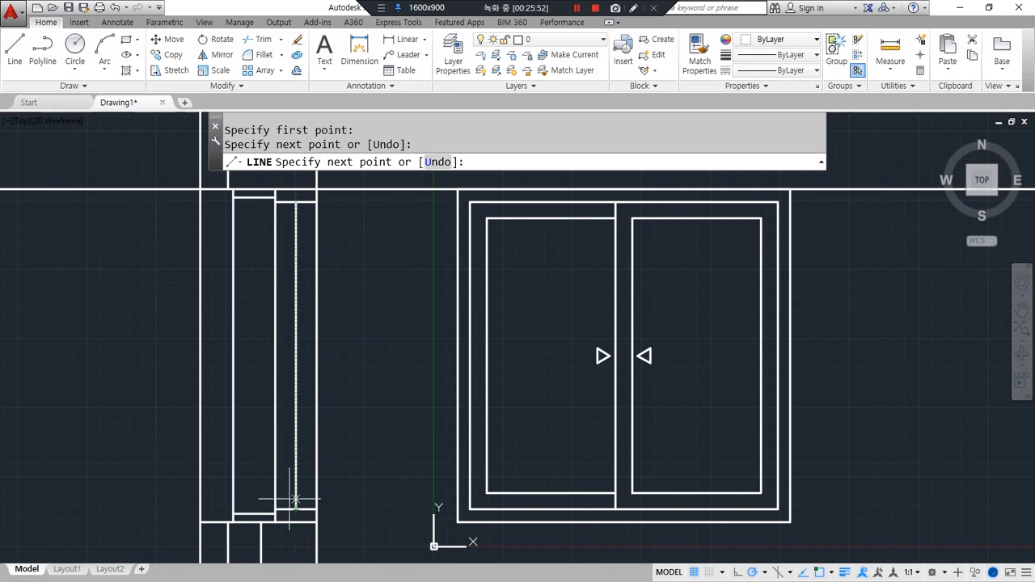
{"action": "key", "text": "Return"}
- Offset the right-hand strip's vertical centre line 50 to the right to form the sash width
{"action": "scroll", "coordinate": [325, 228], "scroll_direction": "up", "scroll_amount": 8}
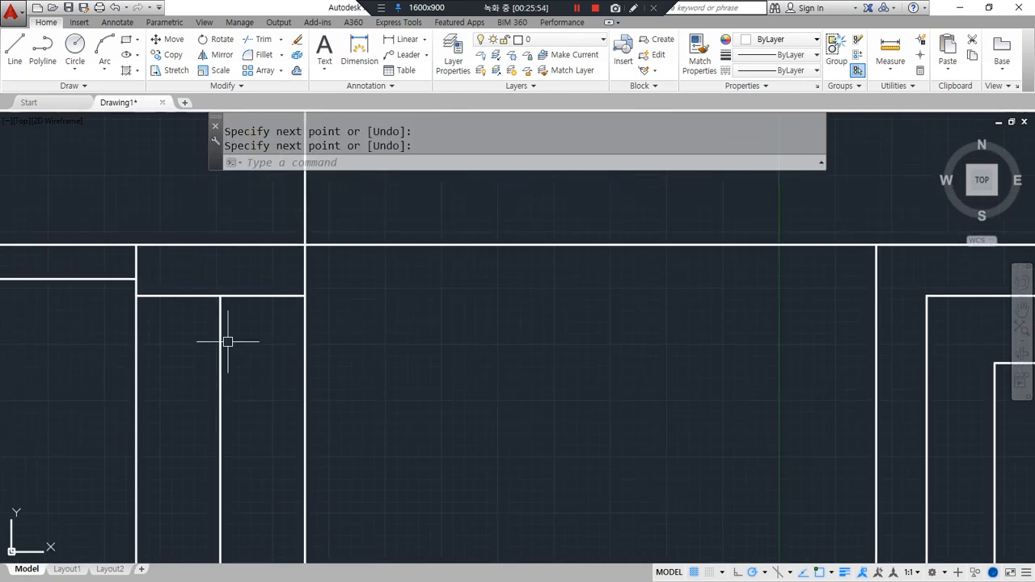
{"action": "type", "text": "o"}
{"action": "key", "text": "Return"}
{"action": "type", "text": "50"}
{"action": "key", "text": "Return"}
{"action": "left_click", "coordinate": [220, 344]}
{"action": "left_click", "coordinate": [270, 354]}
{"action": "key", "text": "Return"}
- Offset the upper frame line of the right-hand strip 10 upward
{"action": "scroll", "coordinate": [200, 254], "scroll_direction": "up", "scroll_amount": 4}
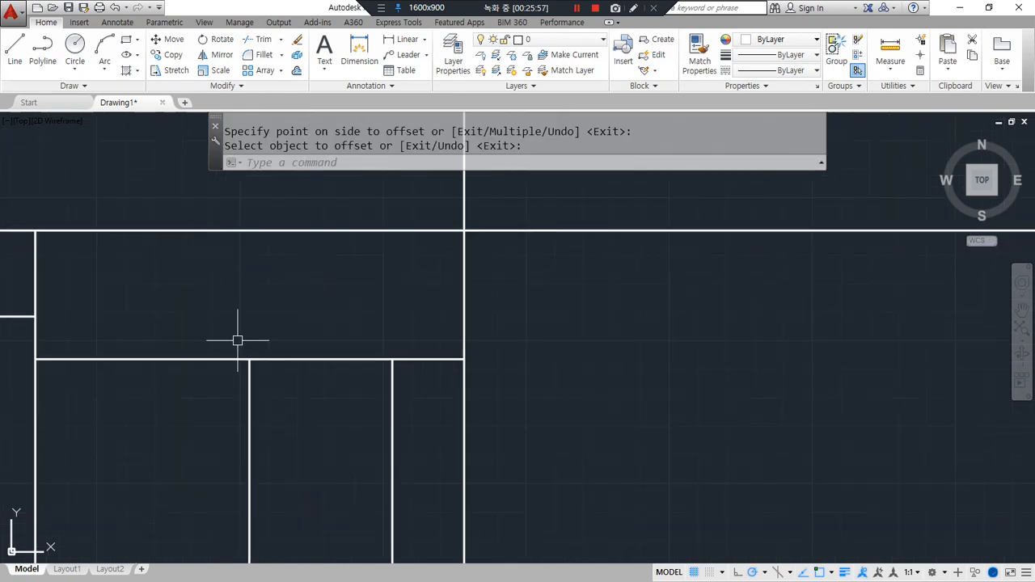
{"action": "type", "text": "o"}
{"action": "key", "text": "Return"}
{"action": "type", "text": "10"}
{"action": "key", "text": "Return"}
{"action": "left_click", "coordinate": [282, 358]}
{"action": "left_click", "coordinate": [284, 329]}
{"action": "key", "text": "Return"}
- Fillet the left sash vertical with the 10 offset line into a sharp upper corner
{"action": "type", "text": "f"}
{"action": "key", "text": "Return"}
{"action": "left_click", "coordinate": [250, 384]}
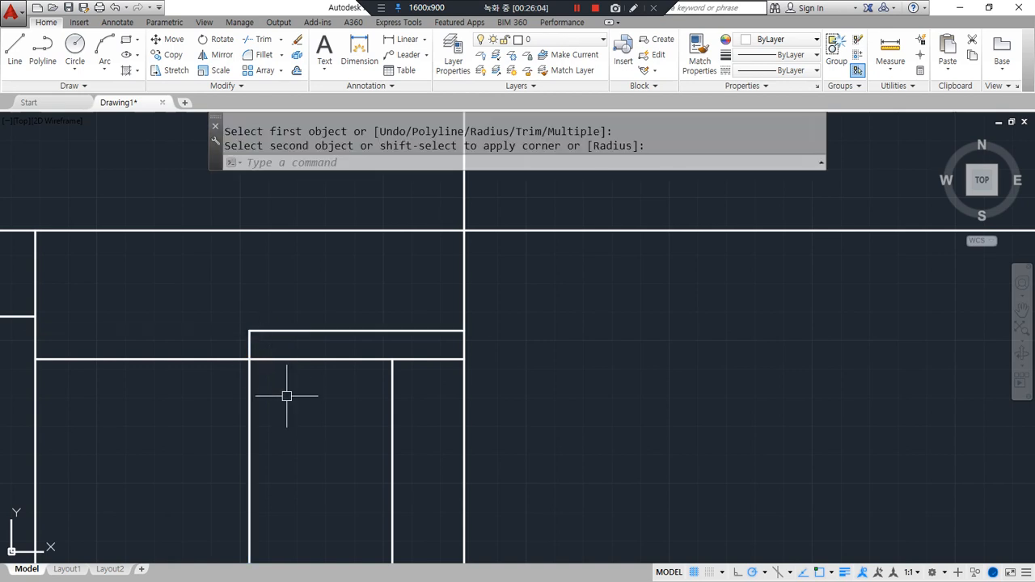
{"action": "type", "text": "l"}
{"action": "key", "text": "Return"}
{"action": "key", "text": "Escape"}
{"action": "type", "text": "ex"}
{"action": "key", "text": "Return"}
{"action": "key", "text": "Escape"}
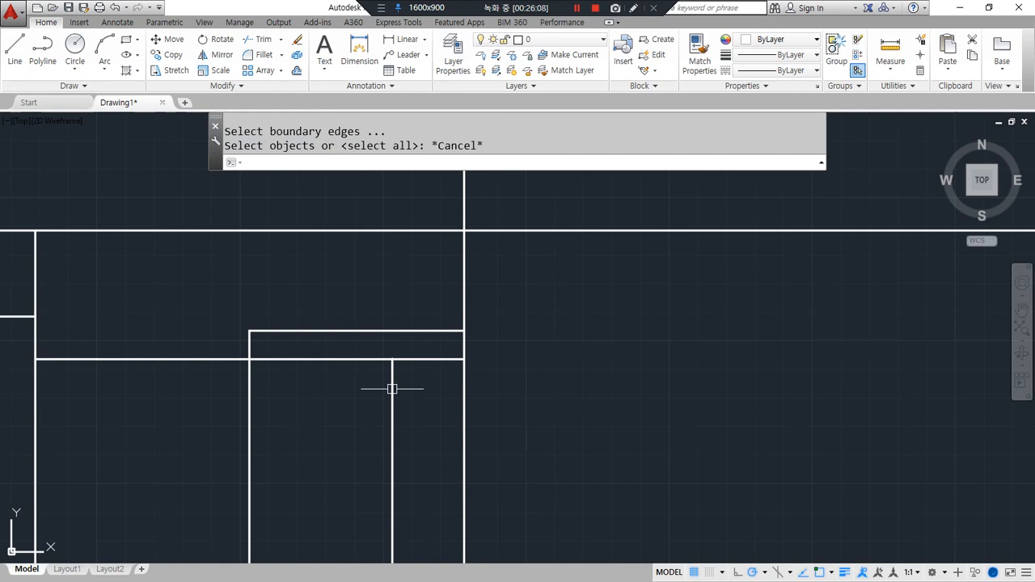
- Fillet the right sash vertical with the 10 offset line into a sharp upper corner
{"action": "type", "text": "f"}
{"action": "key", "text": "Return"}
{"action": "left_click", "coordinate": [393, 389]}
{"action": "left_click", "coordinate": [360, 329]}
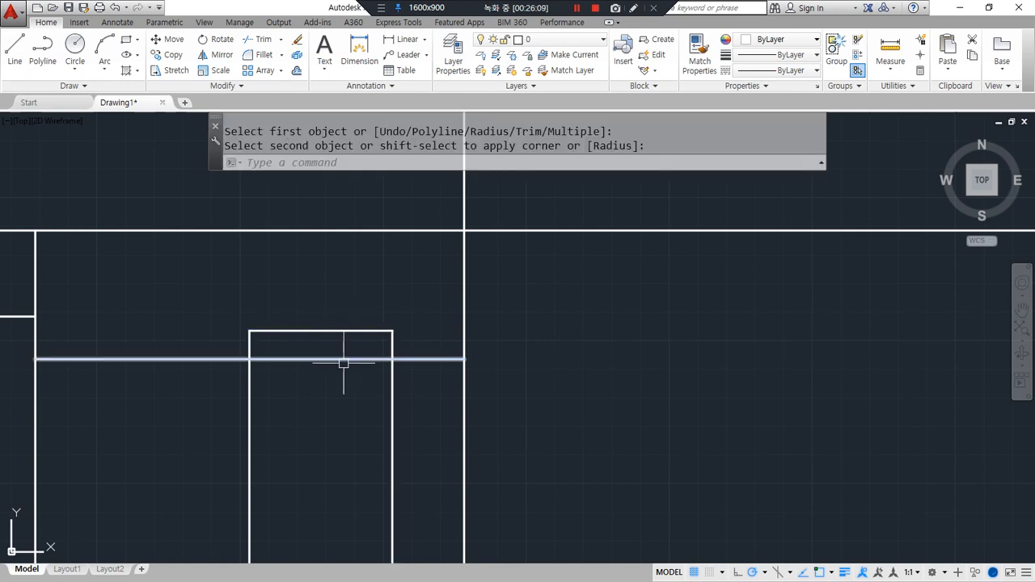
- Draw a short vertical line from the midpoint of the sash's top edge down to the upper frame line
{"action": "type", "text": "l"}
{"action": "key", "text": "Return"}
{"action": "left_click", "coordinate": [322, 331]}
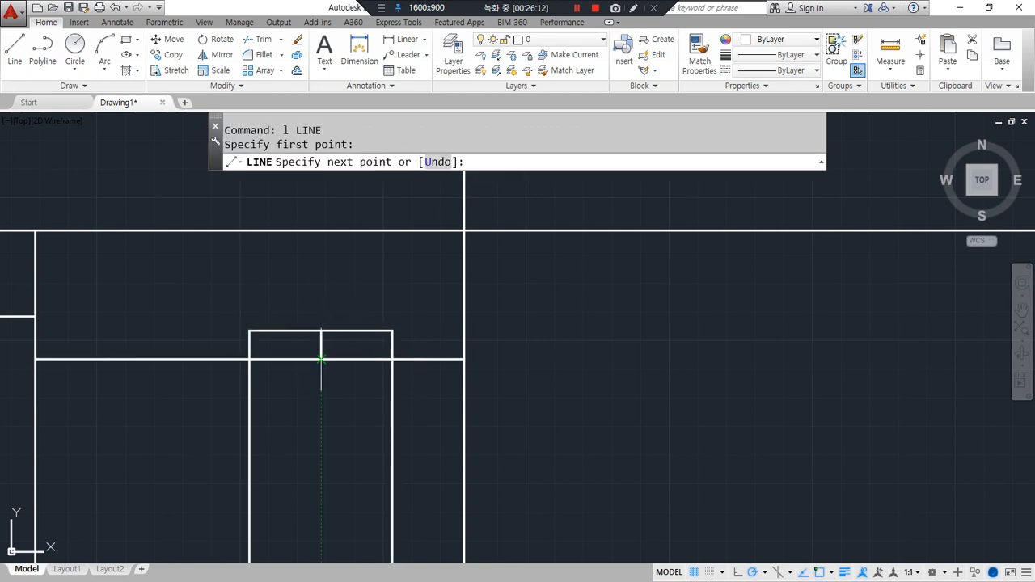
{"action": "left_click", "coordinate": [321, 358]}
{"action": "key", "text": "Return"}
- Trim the upper sash end so only its left half projects above the upper frame line
{"action": "type", "text": "tr"}
{"action": "key", "text": "Return"}
{"action": "left_click", "coordinate": [405, 342]}
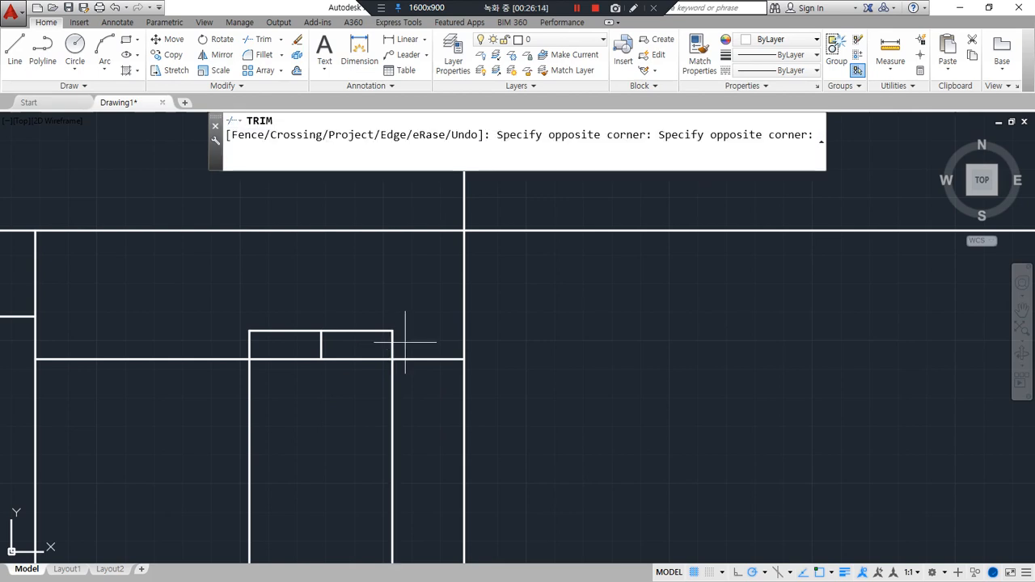
{"action": "left_click", "coordinate": [363, 319]}
{"action": "key", "text": "Return"}
{"action": "scroll", "coordinate": [317, 510], "scroll_direction": "down", "scroll_amount": 2}
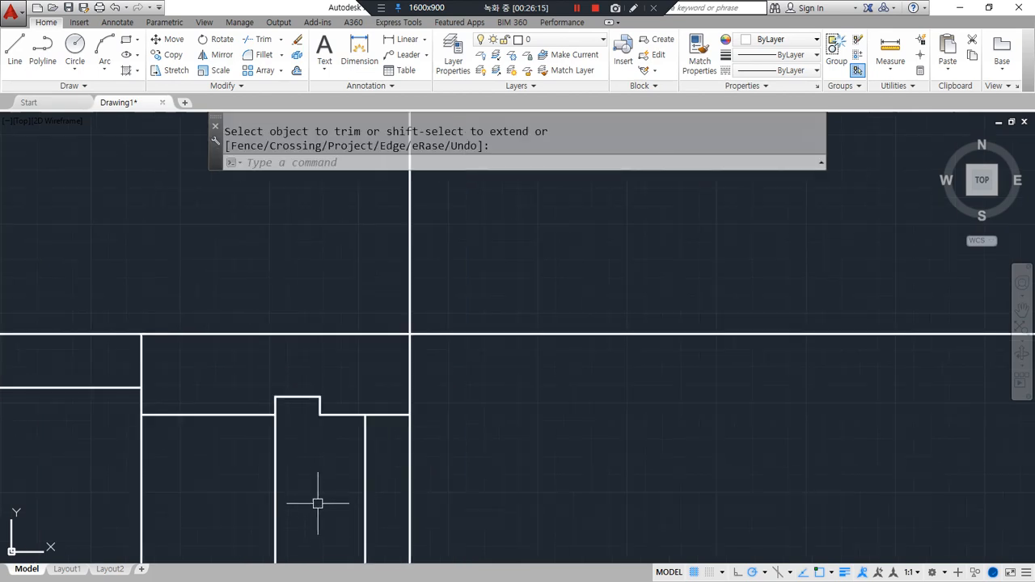
{"action": "middle_click_drag", "start_coordinate": [316, 496], "coordinate": [297, 279]}
{"action": "left_click_drag", "start_coordinate": [295, 230], "coordinate": [243, 192]}
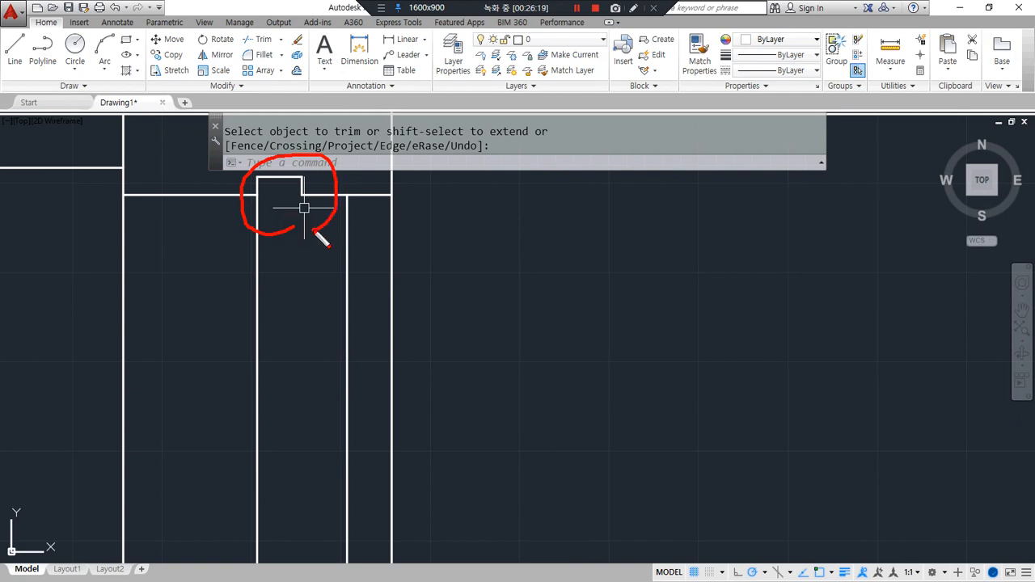
{"action": "key", "text": "Escape"}
- Offset the lower frame line of the right-hand strip 10 downward
{"action": "scroll", "coordinate": [317, 383], "scroll_direction": "down", "scroll_amount": 4}
{"action": "middle_click_drag", "start_coordinate": [311, 459], "coordinate": [279, 194]}
{"action": "middle_click_drag", "start_coordinate": [290, 508], "coordinate": [282, 181]}
{"action": "scroll", "coordinate": [259, 510], "scroll_direction": "up", "scroll_amount": 4}
{"action": "middle_click_drag", "start_coordinate": [233, 527], "coordinate": [232, 474]}
{"action": "type", "text": "o"}
{"action": "key", "text": "Return"}
{"action": "type", "text": "10"}
{"action": "key", "text": "Return"}
{"action": "left_click", "coordinate": [238, 435]}
{"action": "left_click", "coordinate": [226, 457]}
{"action": "key", "text": "Return"}
- Fillet both sash verticals with the lower 10 offset line into sharp corners
{"action": "type", "text": "f"}
{"action": "key", "text": "Return"}
{"action": "left_click", "coordinate": [187, 416]}
{"action": "left_click", "coordinate": [216, 458]}
{"action": "key", "text": "Return"}
{"action": "left_click", "coordinate": [284, 461]}
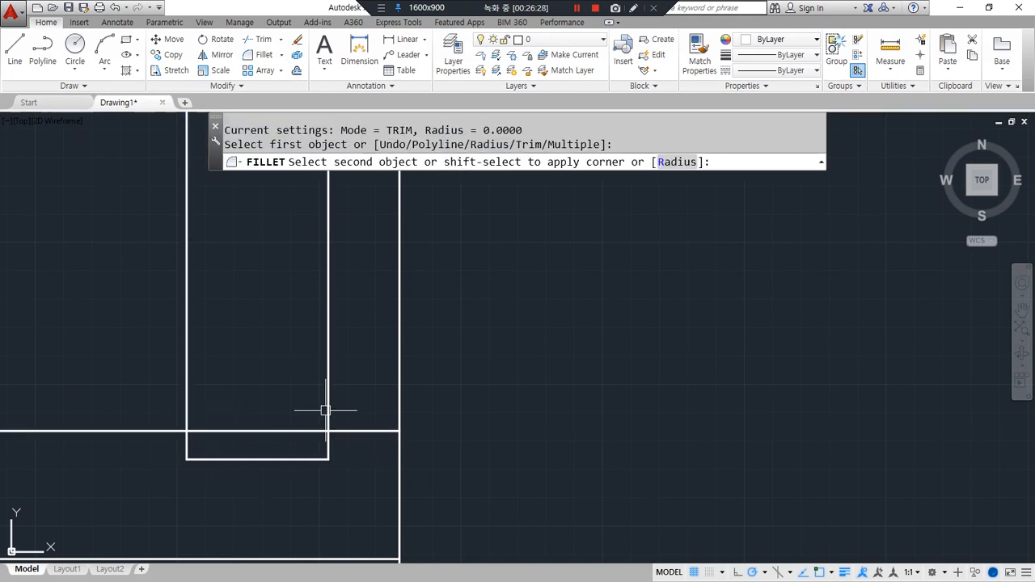
{"action": "left_click", "coordinate": [325, 411]}
- Draw a short vertical line between the midpoint of the sash's bottom edge and the lower frame line
{"action": "type", "text": "l"}
{"action": "key", "text": "Return"}
{"action": "left_click", "coordinate": [258, 433]}
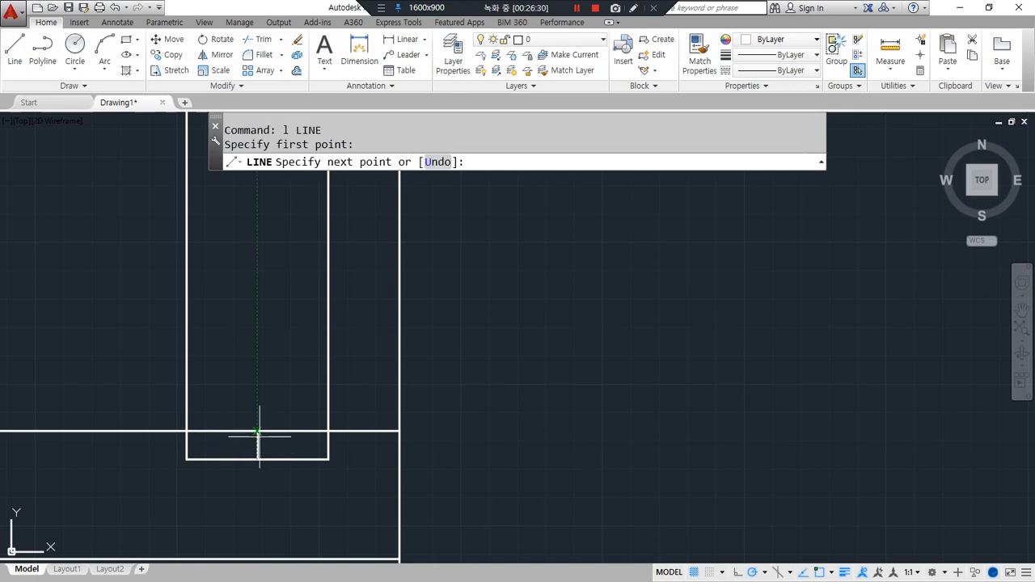
{"action": "key", "text": "Return"}
- Trim the lower sash end so only its left half projects below the lower frame line
{"action": "type", "text": "tr"}
{"action": "key", "text": "Return"}
{"action": "key", "text": "Return"}
{"action": "left_click", "coordinate": [227, 429]}
{"action": "left_click", "coordinate": [337, 475]}
{"action": "left_click", "coordinate": [271, 444]}
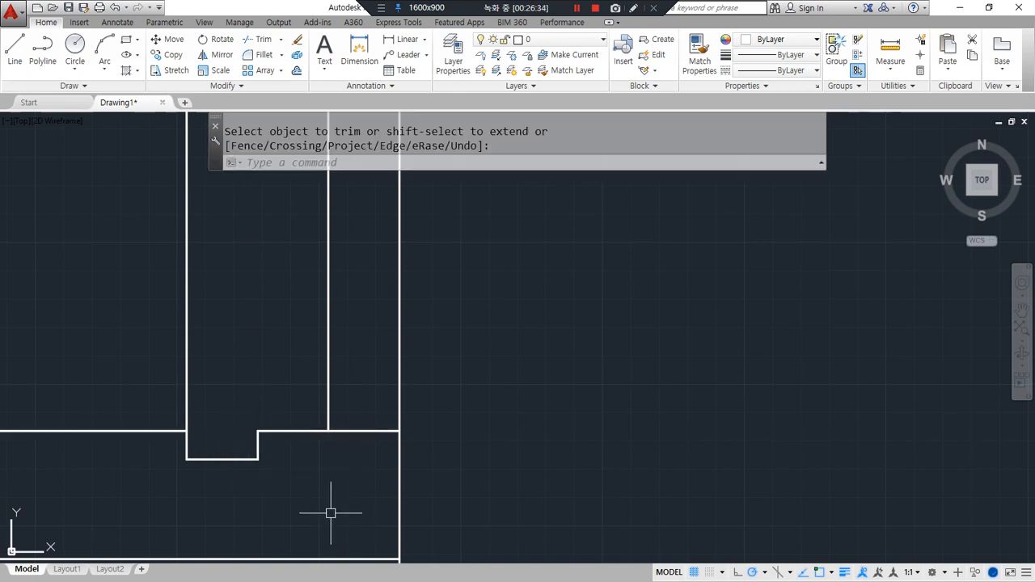
{"action": "key", "text": "Escape"}
- Offset the lower frame line right of the sash notch 60 upward for the bottom sash rail
{"action": "type", "text": "o"}
{"action": "key", "text": "Return"}
{"action": "type", "text": "60"}
{"action": "key", "text": "Return"}
{"action": "left_click", "coordinate": [324, 432]}
{"action": "left_click", "coordinate": [287, 326]}
{"action": "key", "text": "Return"}
- Extend the lower 60 offset line to the left sash vertical and trim its overhang beyond the right one
{"action": "type", "text": "ex"}
{"action": "key", "text": "Return"}
{"action": "key", "text": "Return"}
{"action": "left_click", "coordinate": [264, 263]}
{"action": "key", "text": "Return"}
{"action": "type", "text": "tr"}
{"action": "key", "text": "Return"}
{"action": "key", "text": "Return"}
{"action": "left_click", "coordinate": [361, 261]}
- Offset the upper frame line right of the sash notch 60 downward for the top sash rail
{"action": "scroll", "coordinate": [311, 306], "scroll_direction": "down", "scroll_amount": 5}
{"action": "middle_click_drag", "start_coordinate": [305, 223], "coordinate": [299, 490]}
{"action": "middle_click_drag", "start_coordinate": [296, 176], "coordinate": [285, 388]}
{"action": "scroll", "coordinate": [286, 346], "scroll_direction": "up", "scroll_amount": 5}
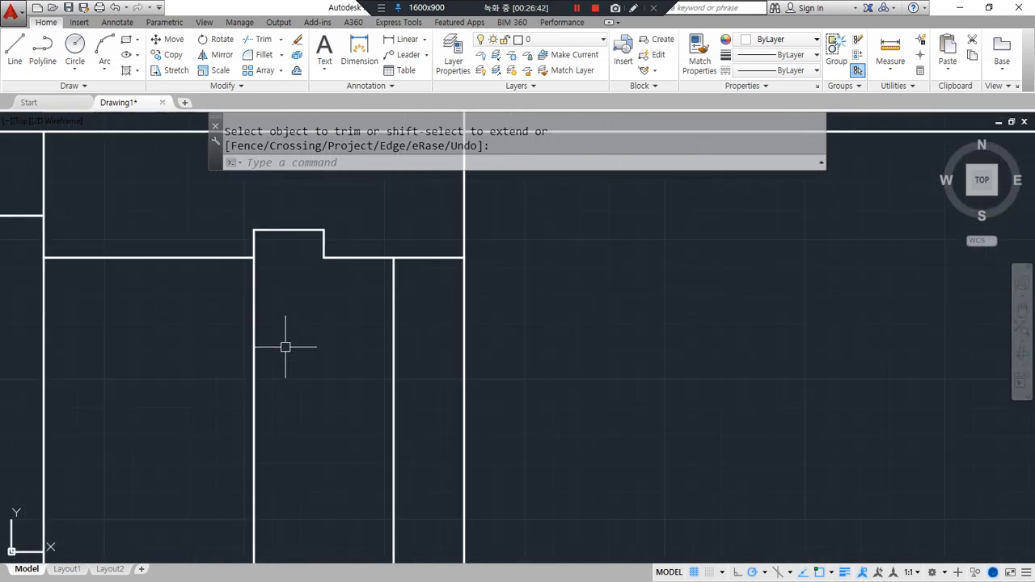
{"action": "key", "text": "Return"}
{"action": "type", "text": "o"}
{"action": "key", "text": "Return"}
{"action": "key", "text": "Return"}
{"action": "left_click", "coordinate": [340, 259]}
{"action": "left_click", "coordinate": [344, 380]}
{"action": "key", "text": "Return"}
- Extend the upper 60 offset line to the left sash vertical and trim its overhang beyond the right one
{"action": "type", "text": "ex"}
{"action": "key", "text": "Return"}
{"action": "key", "text": "Return"}
{"action": "left_click", "coordinate": [335, 426]}
{"action": "key", "text": "Return"}
{"action": "type", "text": "tr"}
{"action": "key", "text": "Return"}
{"action": "key", "text": "Return"}
{"action": "left_click", "coordinate": [414, 425]}
{"action": "key", "text": "Return"}
- Draw the sash's vertical glass line between the midpoints of the top and bottom sash rail lines
{"action": "type", "text": "l"}
{"action": "key", "text": "Return"}
{"action": "left_click", "coordinate": [345, 425]}
{"action": "scroll", "coordinate": [346, 425], "scroll_direction": "down", "scroll_amount": 6}
{"action": "middle_click_drag", "start_coordinate": [351, 483], "coordinate": [318, 277]}
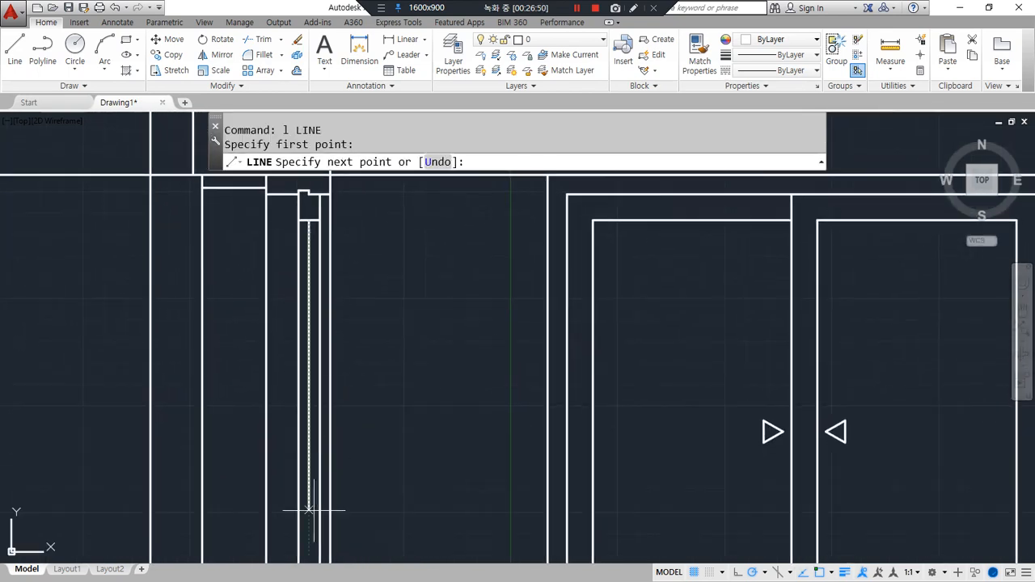
{"action": "middle_click_drag", "start_coordinate": [315, 508], "coordinate": [278, 273]}
{"action": "left_click", "coordinate": [274, 411]}
{"action": "key", "text": "Return"}
{"action": "scroll", "coordinate": [311, 411], "scroll_direction": "down", "scroll_amount": 2}
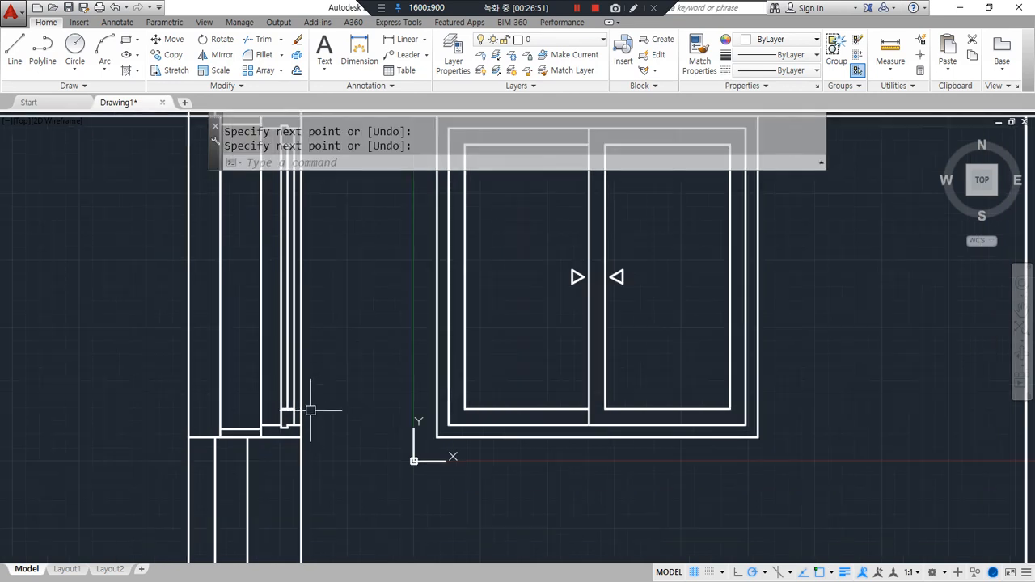
- Draw a vertical line joining the midpoints of the upper and lower frame lines in the middle 150 strip
{"action": "middle_click_drag", "start_coordinate": [340, 373], "coordinate": [341, 456]}
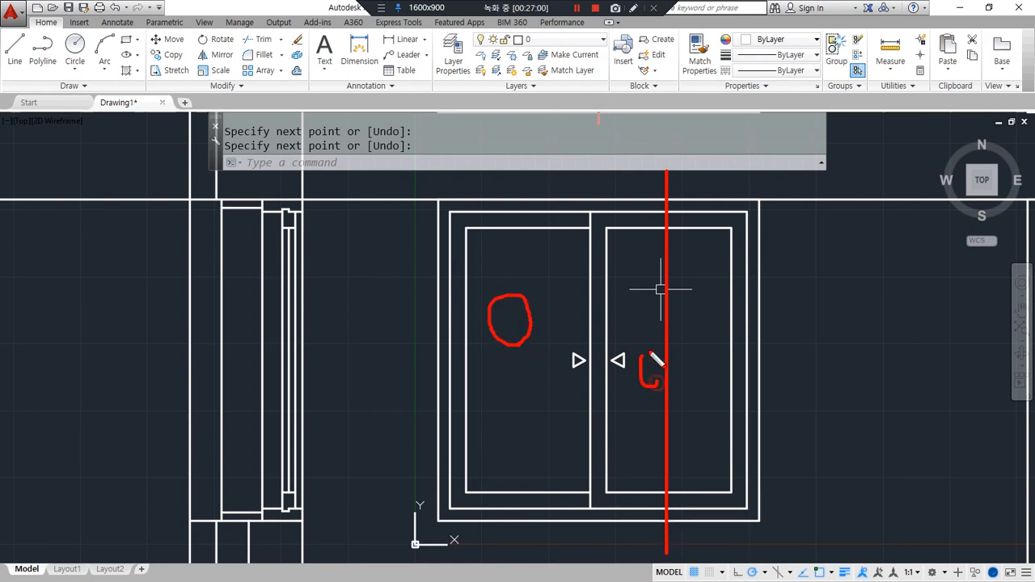
{"action": "left_click", "coordinate": [232, 225]}
{"action": "key", "text": "Escape"}
{"action": "type", "text": "l"}
{"action": "key", "text": "Return"}
{"action": "left_click", "coordinate": [241, 209]}
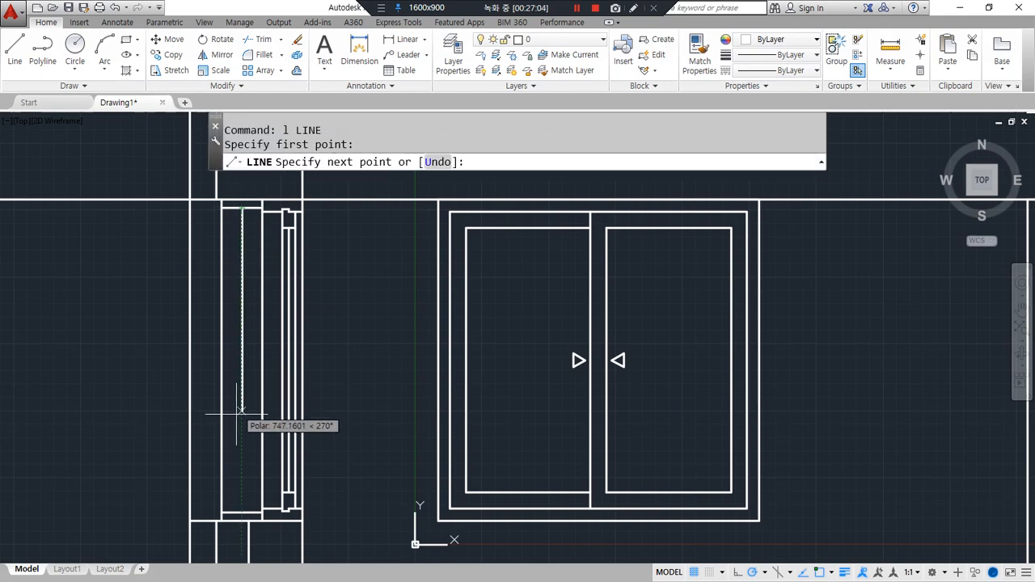
{"action": "left_click", "coordinate": [241, 514]}
{"action": "key", "text": "Return"}
- Offset the vertical centre line of the middle 150 strip 50 to the right for the second sash's thickness
{"action": "scroll", "coordinate": [270, 256], "scroll_direction": "up", "scroll_amount": 5}
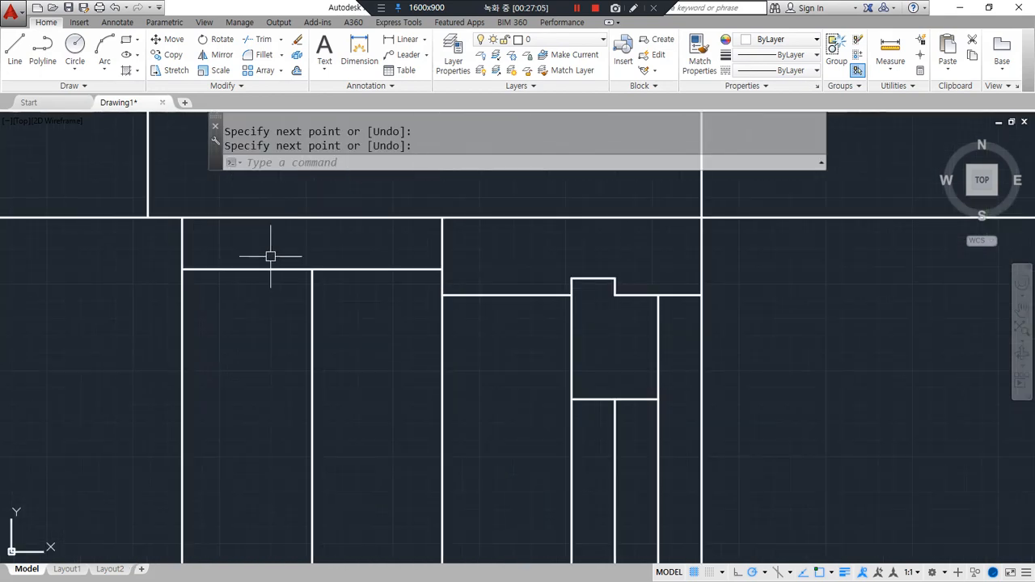
{"action": "type", "text": "o"}
{"action": "key", "text": "Return"}
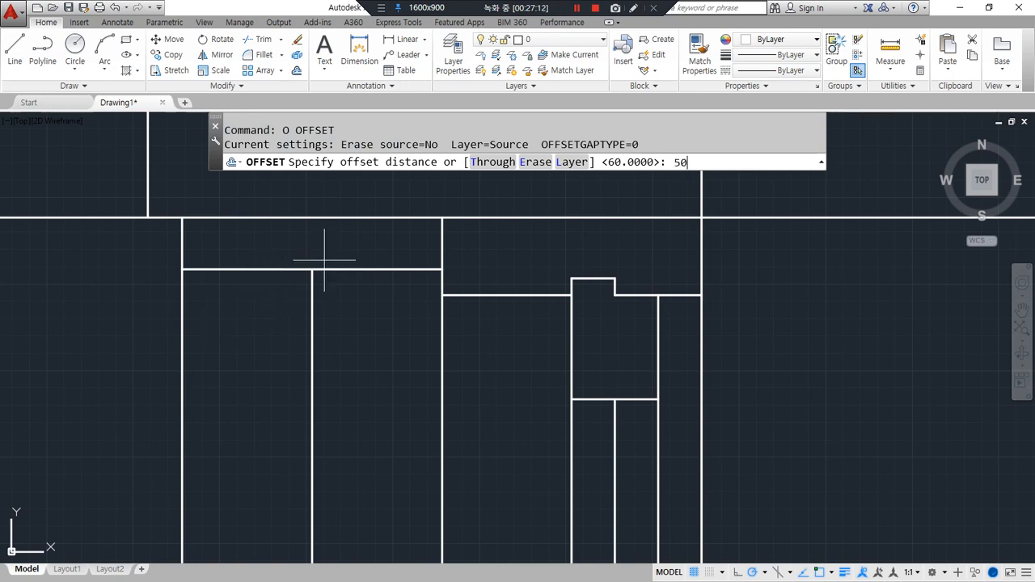
{"action": "type", "text": "50"}
{"action": "key", "text": "Return"}
{"action": "left_click", "coordinate": [315, 305]}
{"action": "left_click", "coordinate": [300, 310]}
{"action": "left_click", "coordinate": [315, 314]}
{"action": "left_click", "coordinate": [328, 308]}
{"action": "key", "text": "Return"}
- Offset the upper frame line of the middle 150 strip 10 upward
{"action": "type", "text": "o"}
{"action": "key", "text": "Return"}
{"action": "type", "text": "10"}
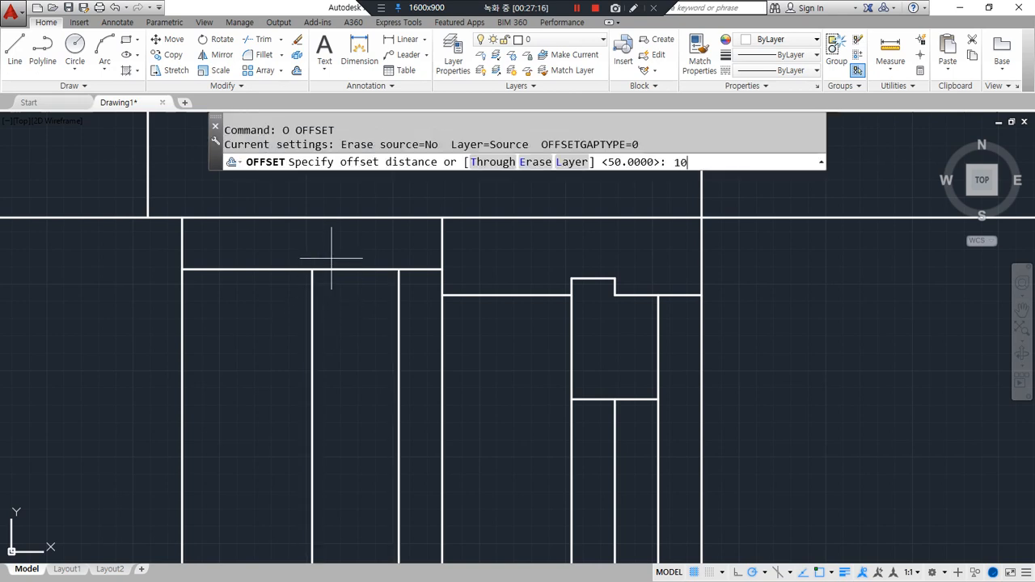
{"action": "key", "text": "Return"}
{"action": "left_click", "coordinate": [334, 268]}
{"action": "left_click", "coordinate": [335, 246]}
{"action": "key", "text": "Return"}
- Fillet the upper 10 offset line with both sash verticals to close the top corners
{"action": "type", "text": "f"}
{"action": "key", "text": "Return"}
{"action": "left_click", "coordinate": [333, 252]}
{"action": "left_click", "coordinate": [310, 298]}
{"action": "key", "text": "Return"}
{"action": "left_click", "coordinate": [367, 253]}
{"action": "left_click", "coordinate": [396, 302]}
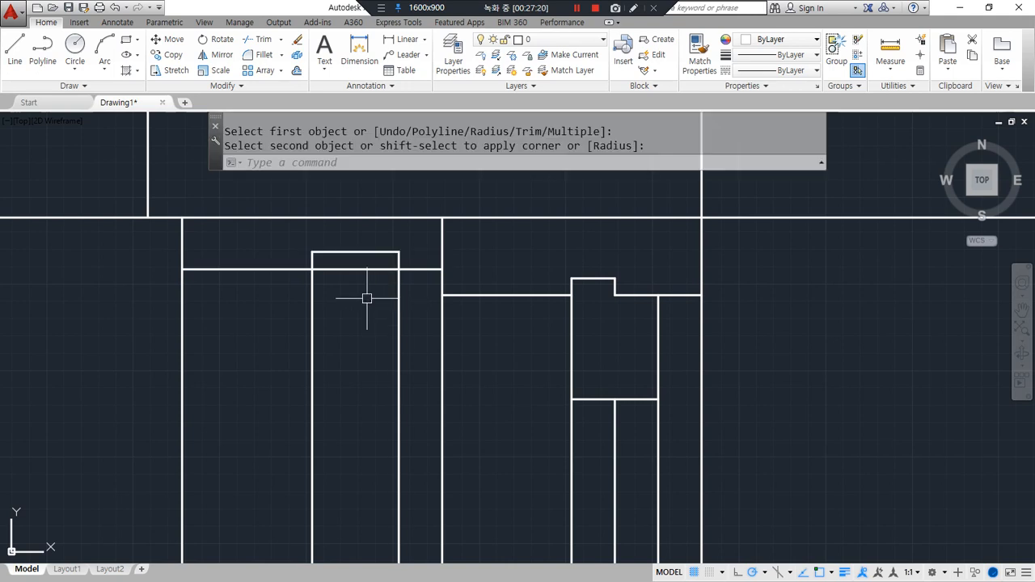
- Draw a short vertical from the sash top's midpoint to the frame line and trim the excess to form the upper half-width notch
{"action": "type", "text": "l"}
{"action": "key", "text": "Return"}
{"action": "left_click", "coordinate": [355, 252]}
{"action": "left_click", "coordinate": [355, 268]}
{"action": "key", "text": "Return"}
{"action": "type", "text": "tr"}
{"action": "key", "text": "Return"}
{"action": "left_click", "coordinate": [409, 237]}
{"action": "left_click", "coordinate": [382, 258]}
{"action": "left_click", "coordinate": [347, 268]}
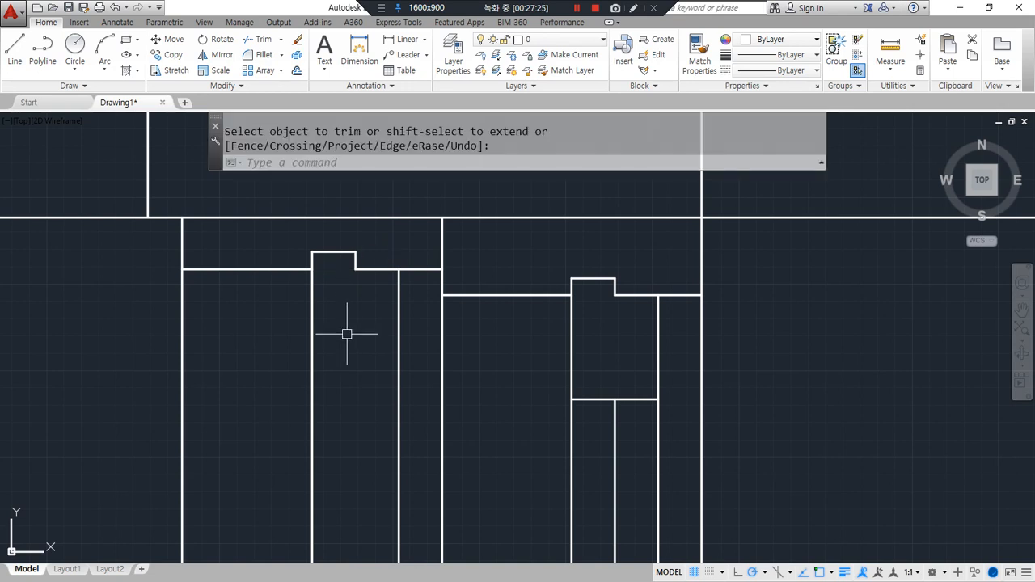
- Offset the upper frame line right of the new sash notch 60 downward for the top sash rail
{"action": "key", "text": "Escape"}
{"action": "type", "text": "o"}
{"action": "key", "text": "Return"}
{"action": "key", "text": "Escape"}
{"action": "key", "text": "space"}
{"action": "key", "text": "Return"}
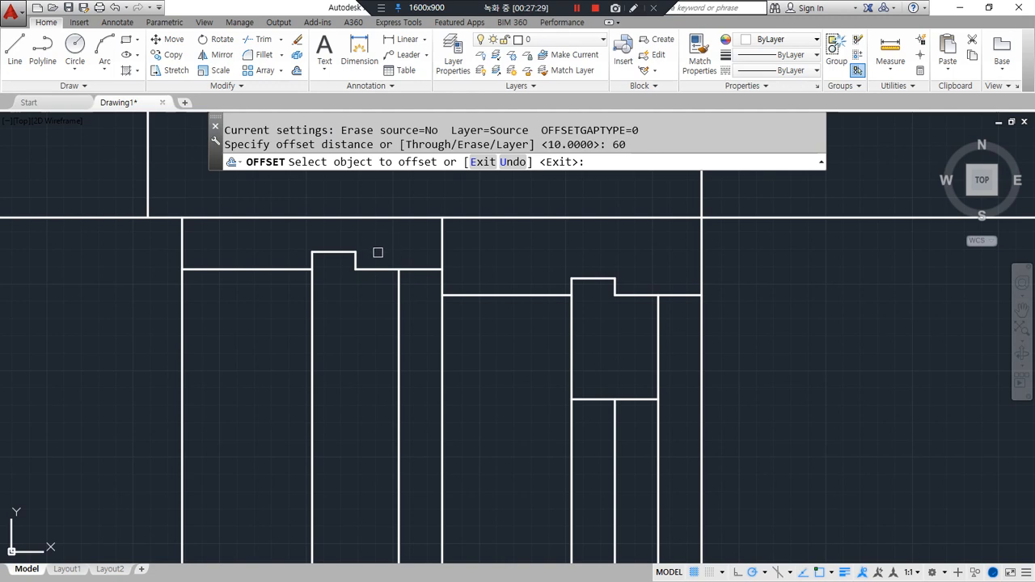
{"action": "left_click", "coordinate": [376, 270]}
{"action": "left_click", "coordinate": [347, 342]}
{"action": "key", "text": "Escape"}
- Trim the top rail line's overhang beyond the right sash vertical and extend the line to the left one
{"action": "type", "text": "tr"}
{"action": "key", "text": "Return"}
{"action": "key", "text": "Return"}
{"action": "left_click", "coordinate": [411, 373]}
{"action": "key", "text": "Return"}
{"action": "type", "text": "ex"}
{"action": "key", "text": "Return"}
{"action": "key", "text": "Return"}
{"action": "left_click_drag", "start_coordinate": [370, 342], "coordinate": [342, 398]}
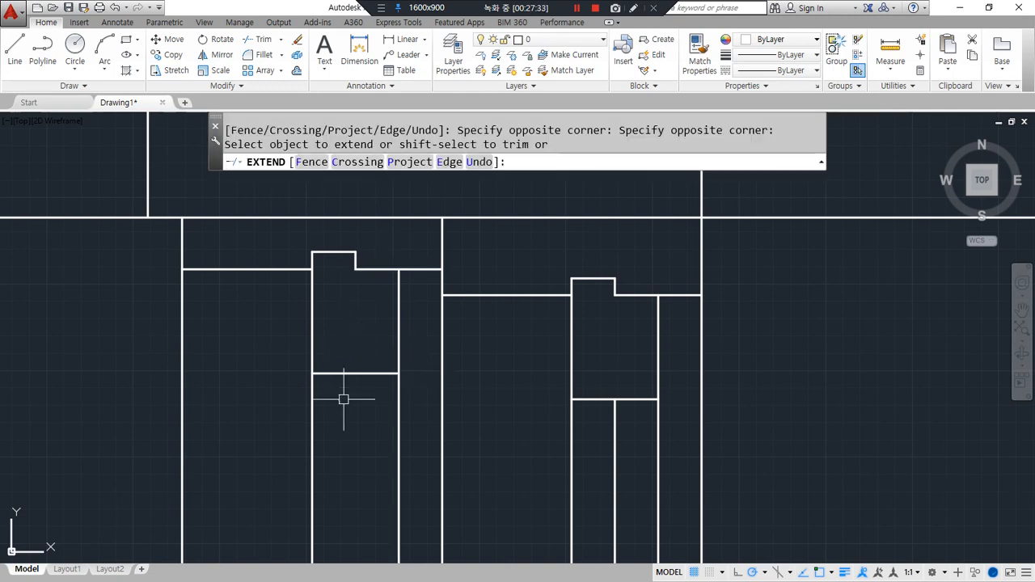
{"action": "key", "text": "Return"}
- Offset the lower frame line of the middle 150 strip 10 downward
{"action": "scroll", "coordinate": [344, 395], "scroll_direction": "down", "scroll_amount": 5}
{"action": "scroll", "coordinate": [335, 308], "scroll_direction": "up", "scroll_amount": 6}
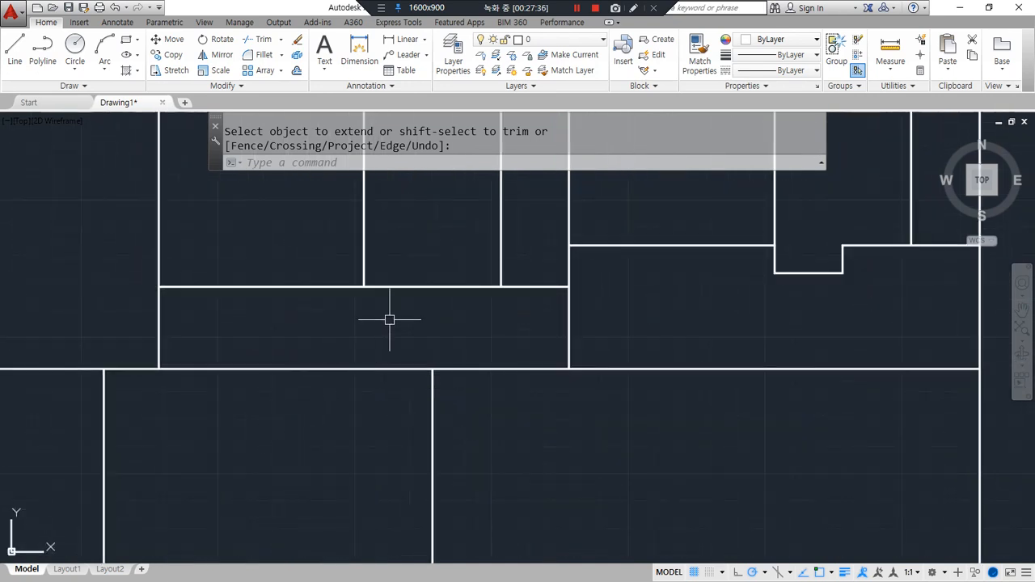
{"action": "middle_click_drag", "start_coordinate": [389, 319], "coordinate": [296, 385]}
{"action": "type", "text": "o"}
{"action": "key", "text": "Return"}
{"action": "type", "text": "10"}
{"action": "key", "text": "Return"}
{"action": "left_click", "coordinate": [314, 354]}
{"action": "left_click", "coordinate": [331, 393]}
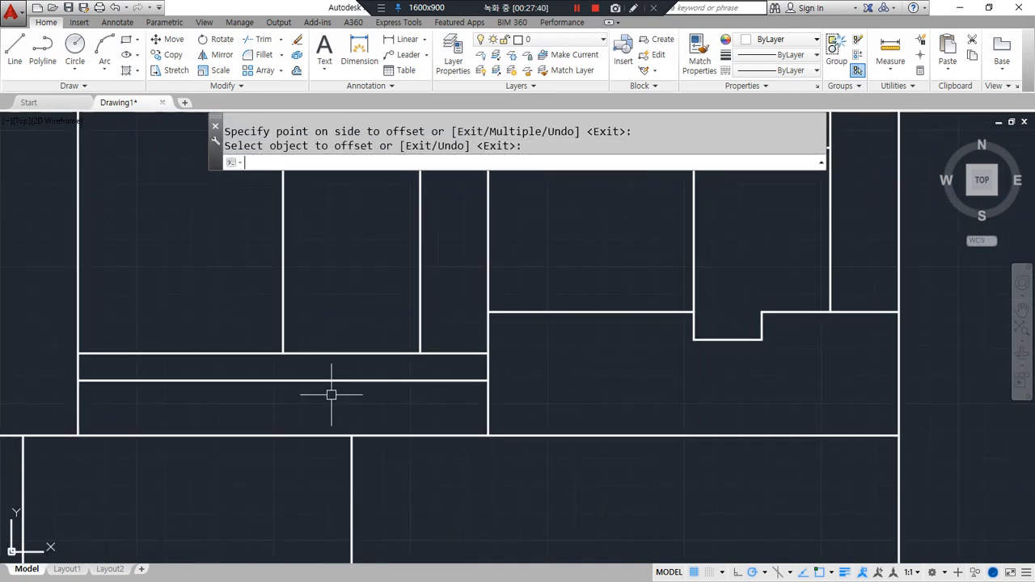
{"action": "key", "text": "Return"}
- Fillet the lower 10 offset line with both sash verticals to close the bottom corners
{"action": "type", "text": "f"}
{"action": "key", "text": "Return"}
{"action": "left_click", "coordinate": [314, 380]}
{"action": "left_click", "coordinate": [283, 330]}
{"action": "key", "text": "Return"}
{"action": "left_click", "coordinate": [368, 377]}
{"action": "left_click", "coordinate": [421, 333]}
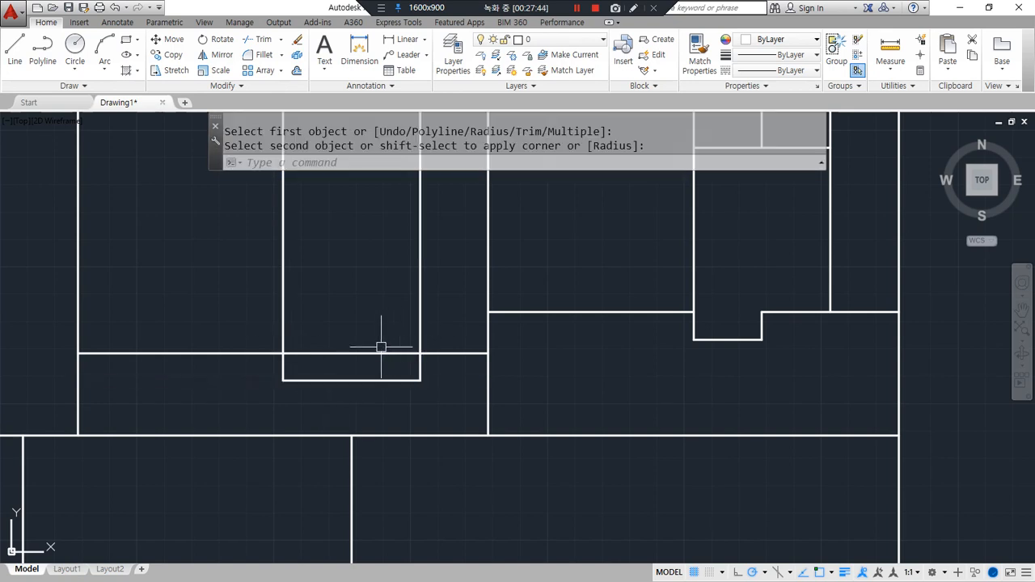
- Draw a short vertical at the sash bottom's midpoint up to the frame line and trim the excess to form the lower half-width notch
{"action": "type", "text": "l"}
{"action": "key", "text": "Return"}
{"action": "left_click", "coordinate": [351, 381]}
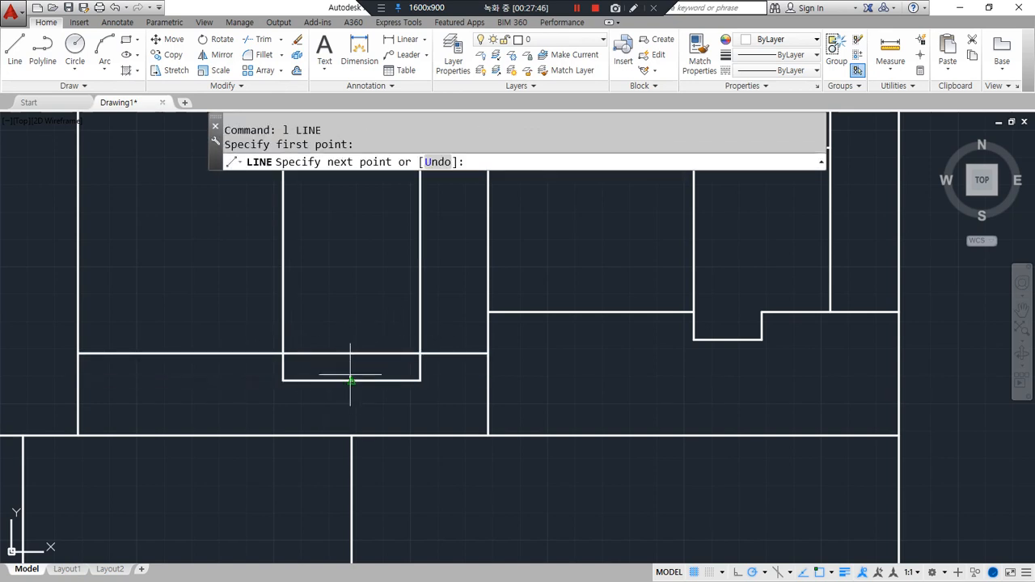
{"action": "key", "text": "Return"}
{"action": "type", "text": "tr"}
{"action": "key", "text": "Return"}
{"action": "key", "text": "Return"}
{"action": "left_click", "coordinate": [323, 353]}
{"action": "left_click", "coordinate": [351, 367]}
{"action": "left_click", "coordinate": [433, 400]}
{"action": "left_click", "coordinate": [403, 372]}
{"action": "key", "text": "Return"}
- Offset the lower frame line right of the sash notch 60 upward for the bottom sash rail
{"action": "type", "text": "o"}
{"action": "key", "text": "Return"}
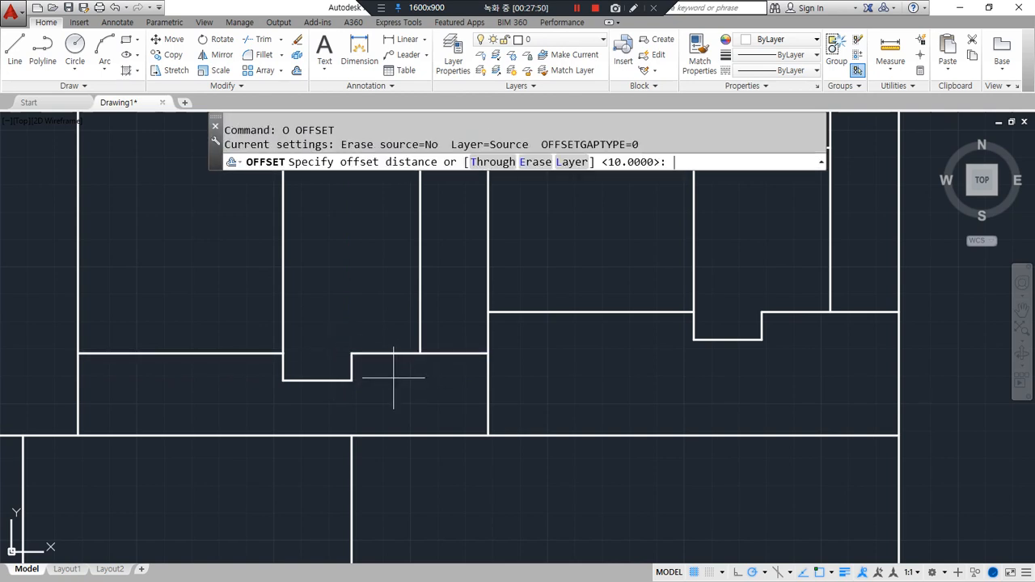
{"action": "type", "text": "60"}
{"action": "key", "text": "Return"}
{"action": "left_click", "coordinate": [393, 354]}
{"action": "left_click", "coordinate": [377, 254]}
{"action": "key", "text": "Return"}
- Extend the bottom rail line to the left sash vertical and trim its overhang beyond the right one
{"action": "type", "text": "ex"}
{"action": "key", "text": "Return"}
{"action": "key", "text": "Return"}
{"action": "key", "text": "Return"}
{"action": "type", "text": "tr"}
{"action": "key", "text": "Return"}
{"action": "key", "text": "Return"}
{"action": "left_click", "coordinate": [440, 189]}
{"action": "key", "text": "Return"}
- Draw the second sash's vertical glass line between the midpoints of its bottom and top rail lines
{"action": "middle_click_drag", "start_coordinate": [329, 271], "coordinate": [323, 448]}
{"action": "type", "text": "l"}
{"action": "key", "text": "Return"}
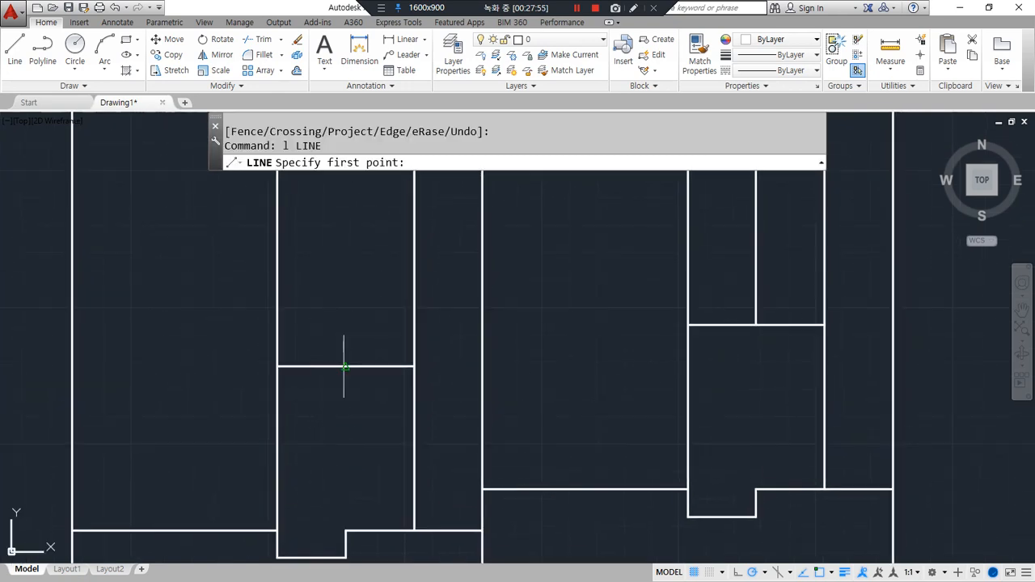
{"action": "left_click", "coordinate": [344, 367]}
{"action": "scroll", "coordinate": [344, 357], "scroll_direction": "down", "scroll_amount": 6}
{"action": "mouse_move", "coordinate": [340, 292]}
{"action": "middle_mouse_down"}
{"action": "mouse_move", "coordinate": [335, 520]}
{"action": "mouse_move", "coordinate": [325, 445]}
{"action": "mouse_move", "coordinate": [342, 358]}
{"action": "mouse_move", "coordinate": [331, 384]}
{"action": "middle_mouse_up"}
{"action": "left_click", "coordinate": [328, 324]}
{"action": "key", "text": "Return"}
{"action": "scroll", "coordinate": [333, 374], "scroll_direction": "down", "scroll_amount": 4}
{"action": "scroll", "coordinate": [370, 423], "scroll_direction": "up", "scroll_amount": 2}
{"action": "key", "text": "ctrl+alt+d"}
{"action": "mouse_move", "coordinate": [280, 556]}
{"action": "left_mouse_down"}
{"action": "mouse_move", "coordinate": [255, 557]}
{"action": "mouse_move", "coordinate": [284, 196]}
{"action": "left_mouse_up"}
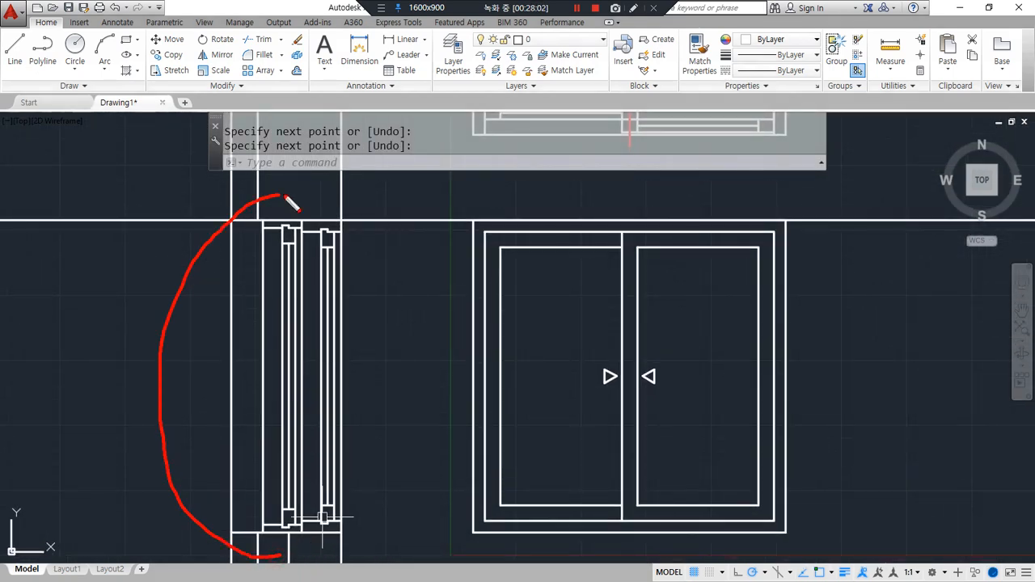
{"action": "key", "text": "Escape"}
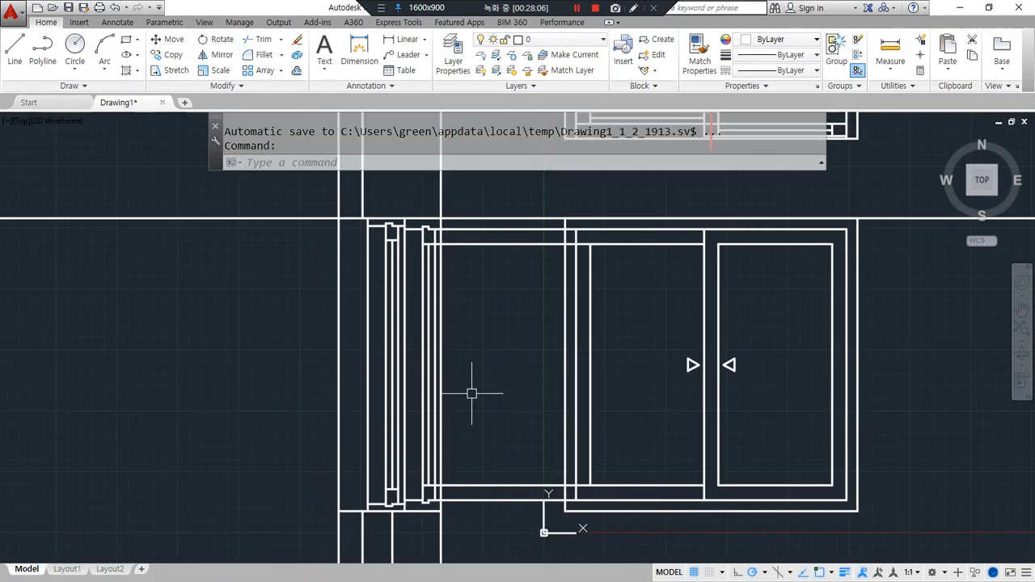
{"action": "middle_click_drag", "start_coordinate": [444, 464], "coordinate": [408, 301]}
{"action": "scroll", "coordinate": [400, 397], "scroll_direction": "up", "scroll_amount": 2}
{"action": "scroll", "coordinate": [412, 482], "scroll_direction": "down", "scroll_amount": 2}
{"action": "middle_click_drag", "start_coordinate": [450, 522], "coordinate": [403, 347]}
{"action": "scroll", "coordinate": [384, 384], "scroll_direction": "down", "scroll_amount": 2}
{"action": "scroll", "coordinate": [384, 383], "scroll_direction": "up", "scroll_amount": 2}
{"action": "left_click_drag", "start_coordinate": [327, 466], "coordinate": [358, 469]}
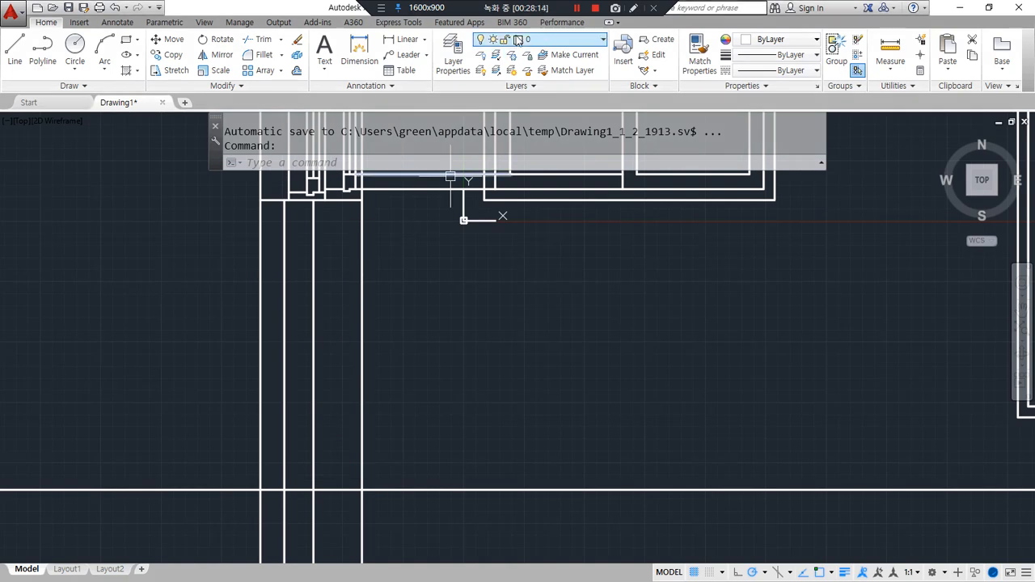
- Make the out layer current and hatch the rightmost wall strip below the section's window
{"action": "left_click", "coordinate": [558, 41]}
{"action": "left_click", "coordinate": [543, 102]}
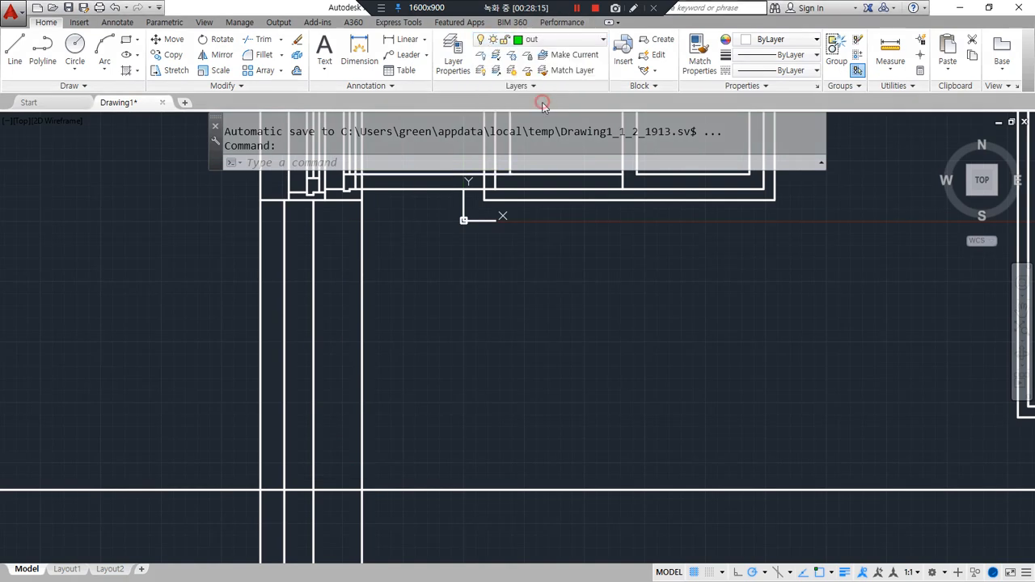
{"action": "key", "text": "Escape"}
{"action": "type", "text": "h"}
{"action": "key", "text": "Return"}
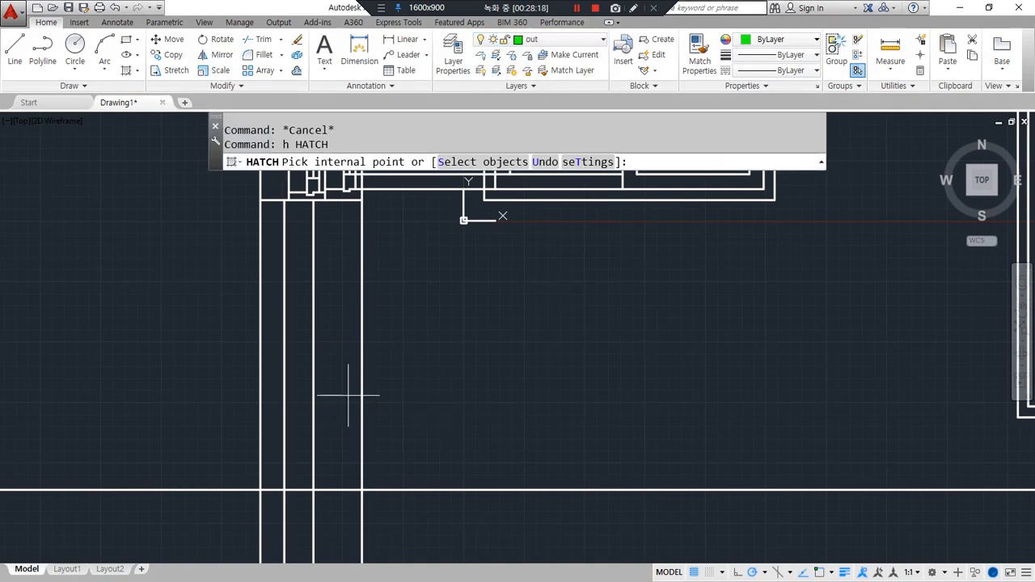
{"action": "left_click", "coordinate": [347, 395]}
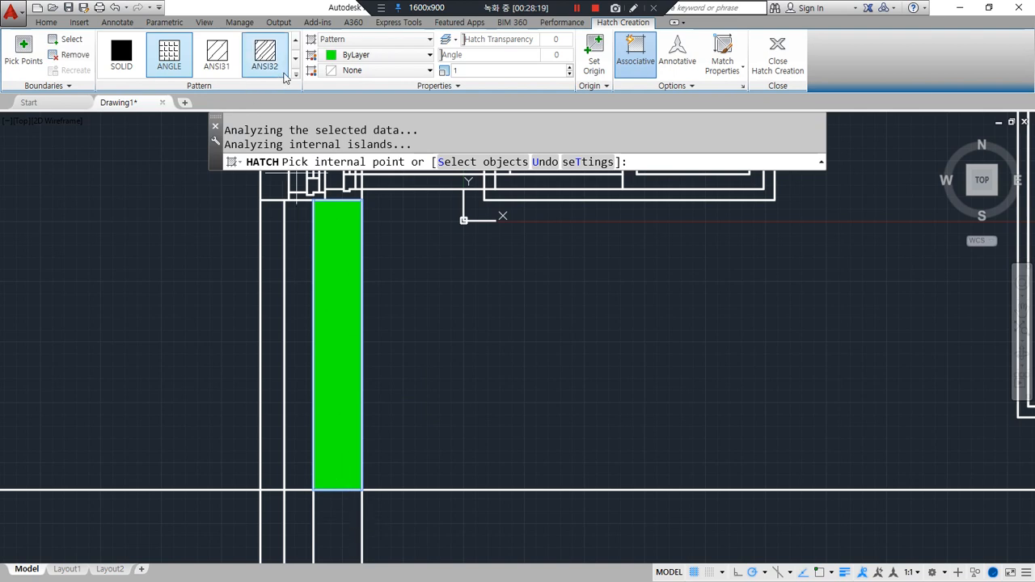
- Make the wall strip's hatch user defined with a line spacing of 70 and finish the hatch
{"action": "left_click", "coordinate": [349, 39]}
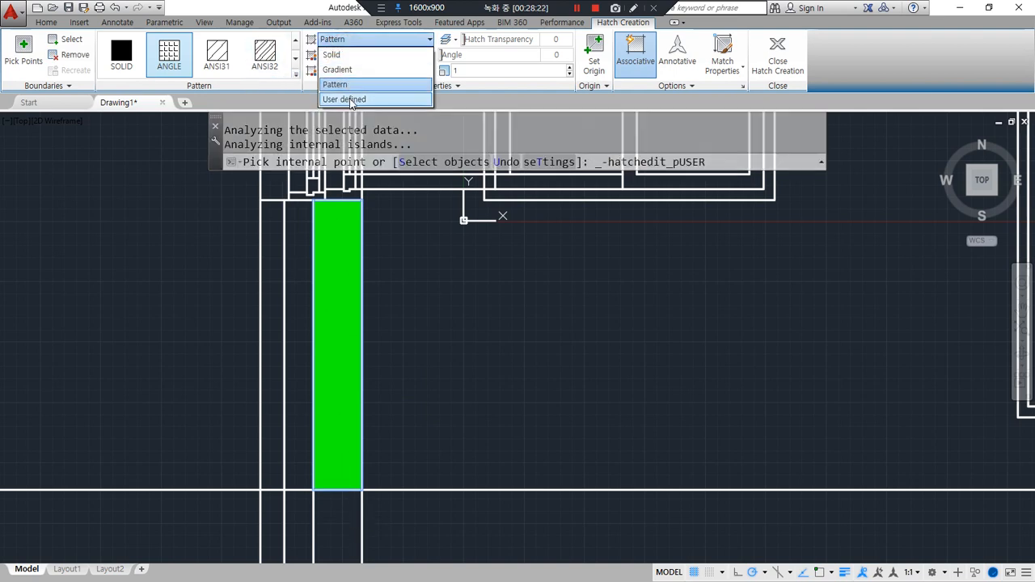
{"action": "left_click", "coordinate": [344, 98]}
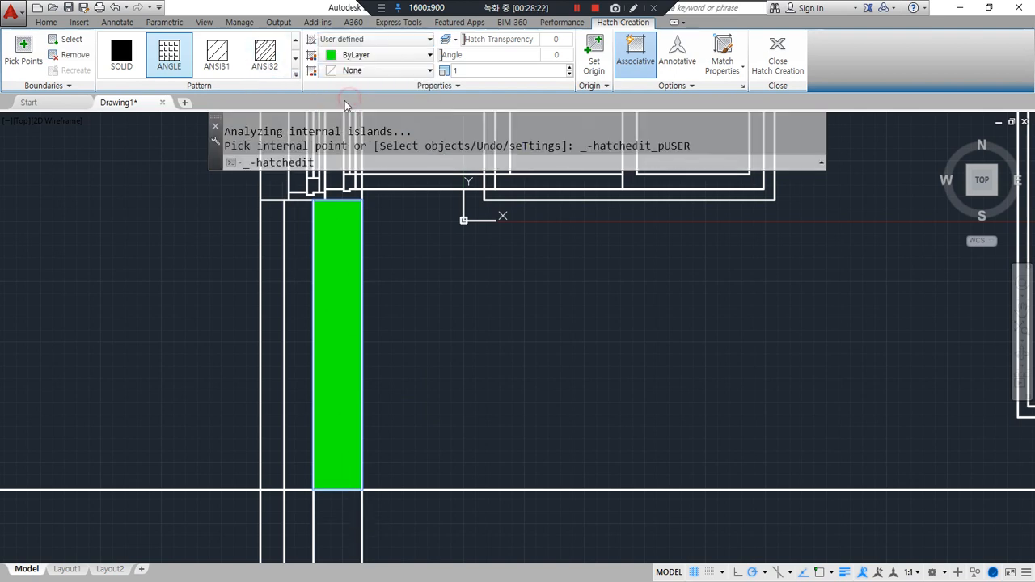
{"action": "left_click", "coordinate": [490, 71]}
{"action": "type", "text": "70"}
{"action": "key", "text": "Return"}
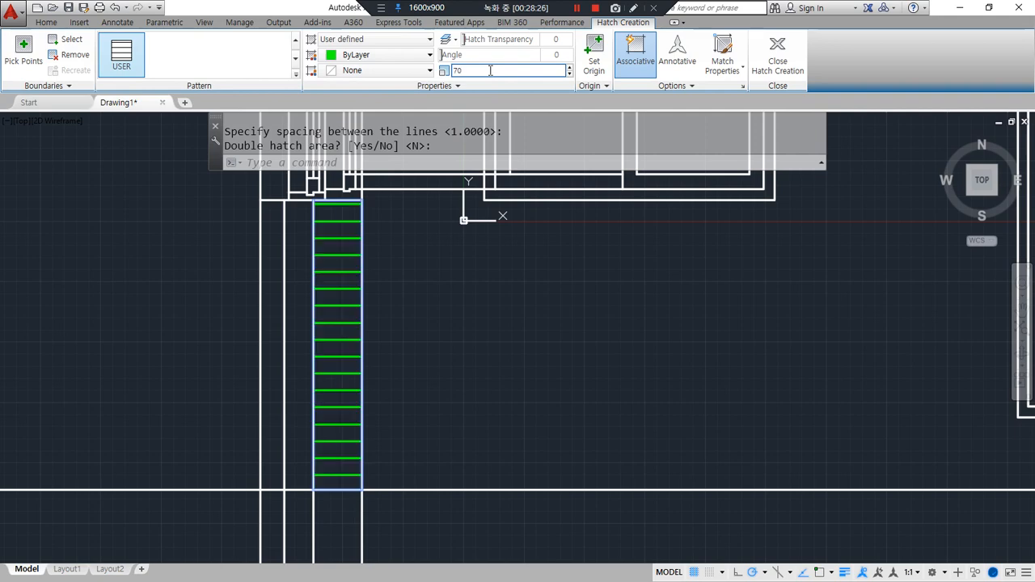
{"action": "left_click", "coordinate": [773, 61]}
- Set the wall hatch's origin to the strip's lower-right corner on the horizontal ground line
{"action": "left_click", "coordinate": [345, 320]}
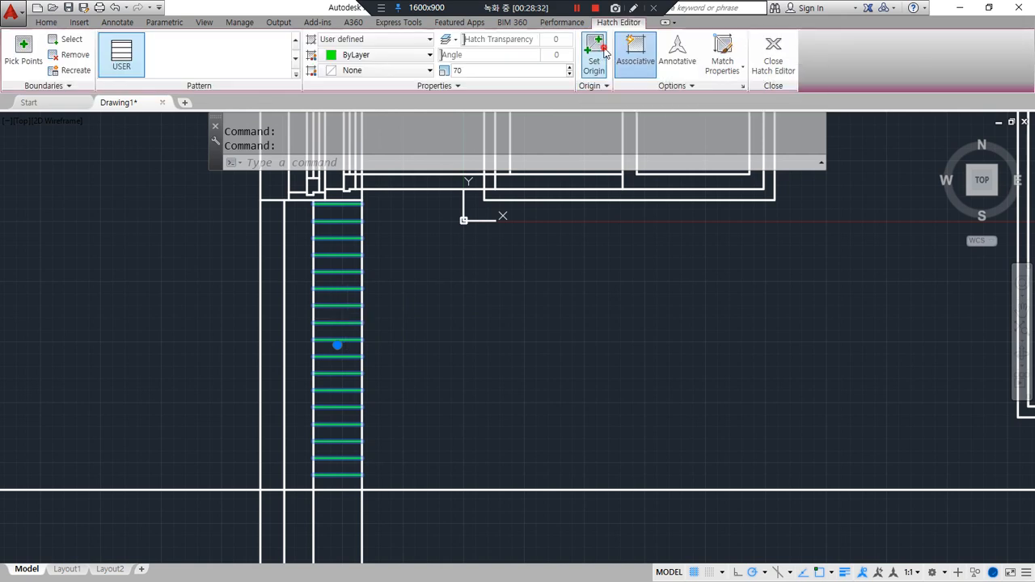
{"action": "left_click", "coordinate": [595, 55]}
{"action": "left_click", "coordinate": [363, 489]}
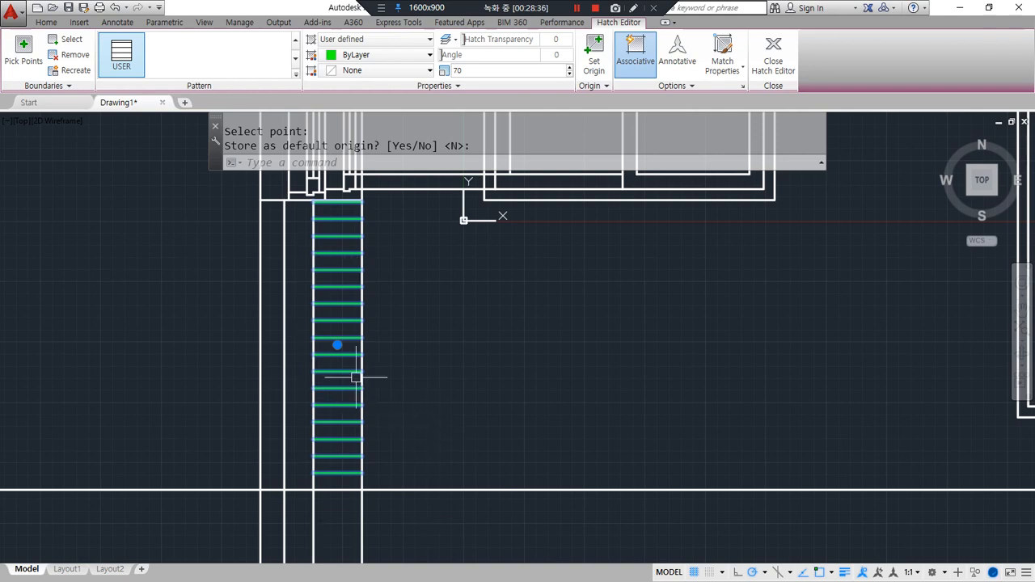
- Change the wall strip's hatch type to Pattern and open the full selection of hatch patterns
{"action": "left_click", "coordinate": [369, 42]}
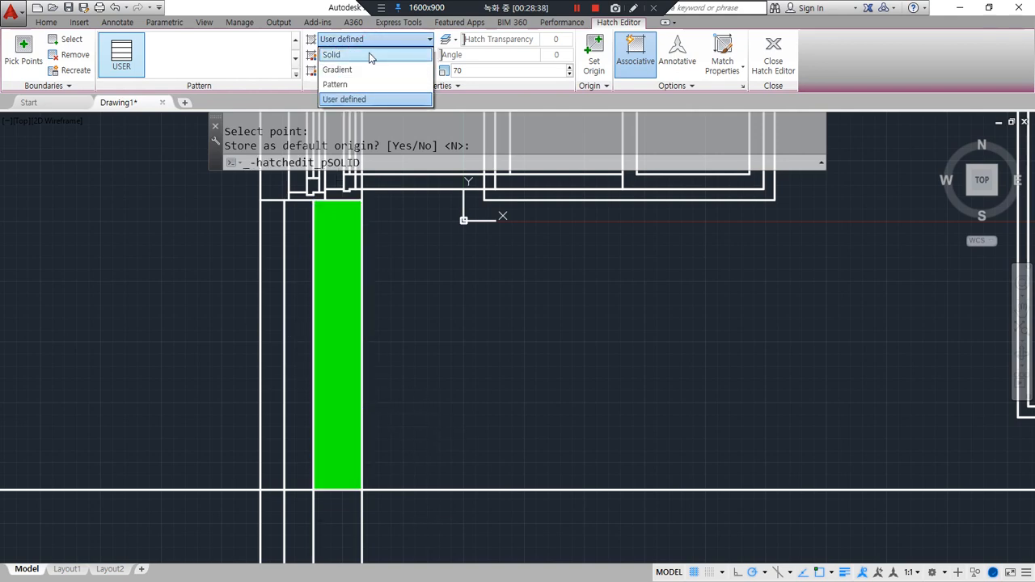
{"action": "left_click", "coordinate": [358, 84]}
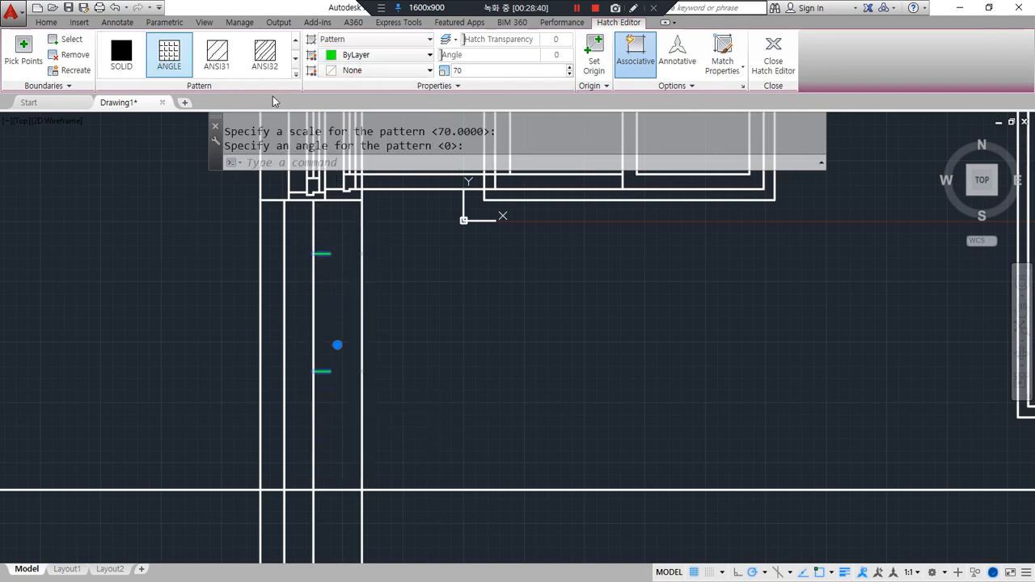
{"action": "left_click", "coordinate": [295, 74]}
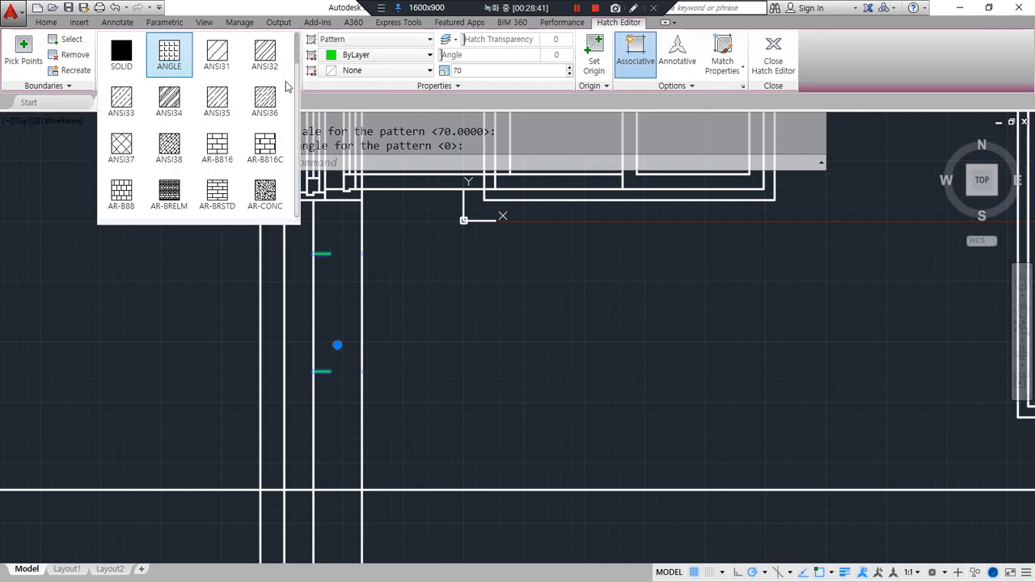
- Change the wall layer's hatch to the AR-BRSTD brick pattern at scale 1 and close the hatch editor
{"action": "left_click", "coordinate": [217, 198]}
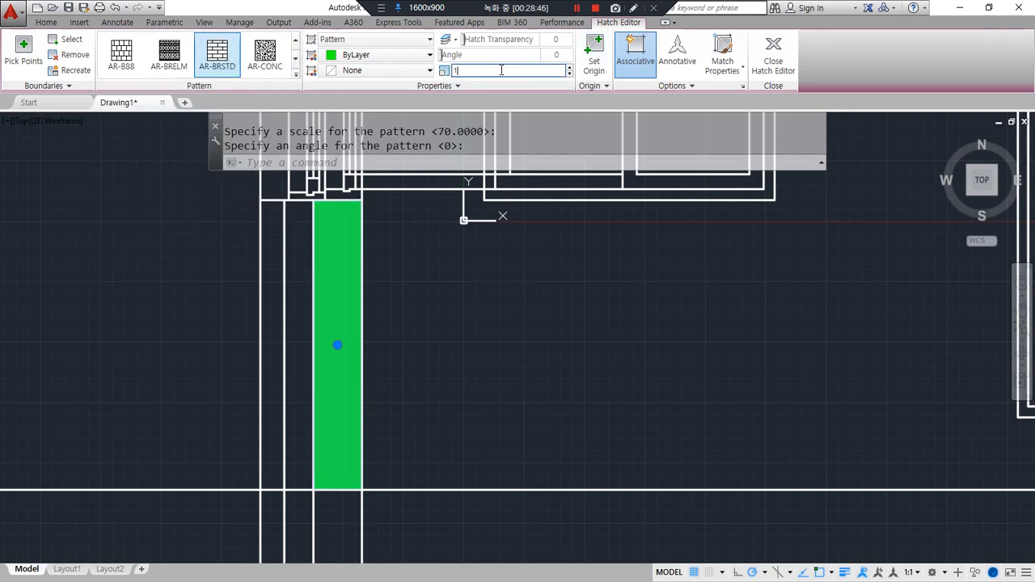
{"action": "key", "text": "Return"}
{"action": "left_click", "coordinate": [765, 68]}
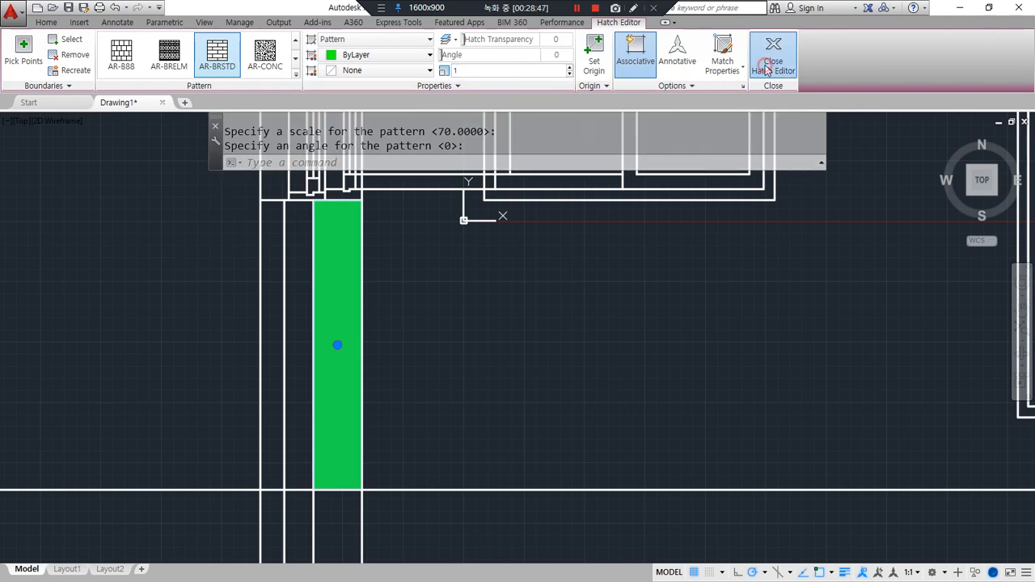
{"action": "left_click_drag", "start_coordinate": [339, 304], "coordinate": [328, 340]}
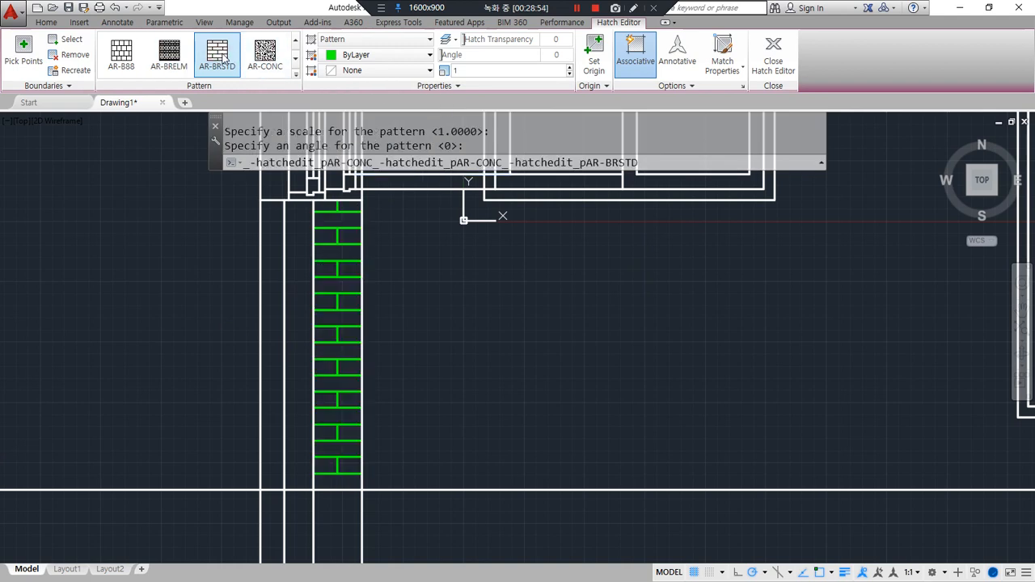
{"action": "left_click", "coordinate": [780, 63]}
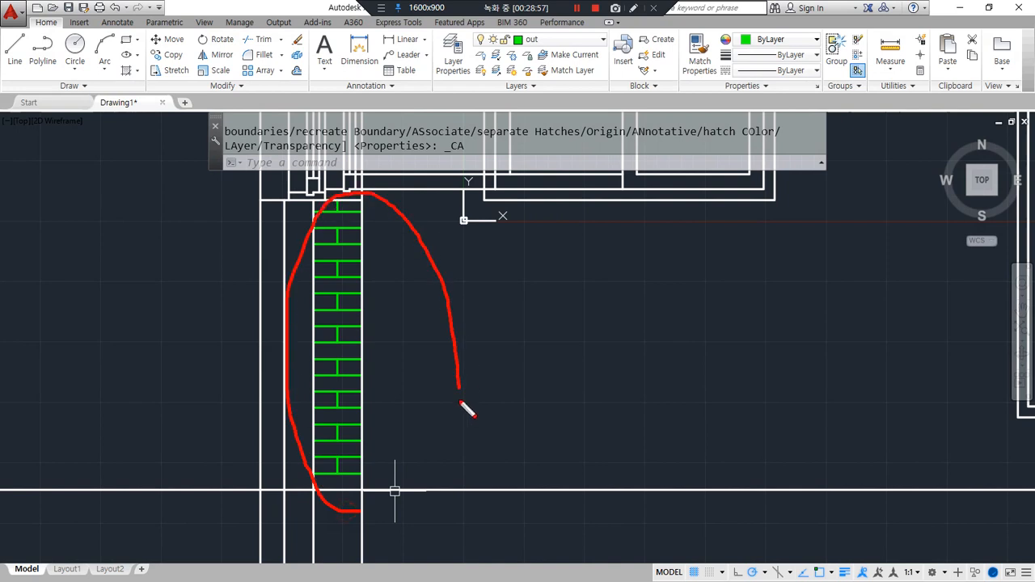
- Offset the vertical line left of the brick-hatched layer by 60 toward the bricks
{"action": "key", "text": "Escape"}
{"action": "type", "text": "o"}
{"action": "key", "text": "Return"}
{"action": "type", "text": "60"}
{"action": "key", "text": "Return"}
{"action": "left_click", "coordinate": [284, 388]}
{"action": "left_click", "coordinate": [300, 385]}
{"action": "key", "text": "Escape"}
- Trim the offset line below the long horizontal line and select its remaining upper part
{"action": "type", "text": "tr"}
{"action": "key", "text": "Return"}
{"action": "key", "text": "Return"}
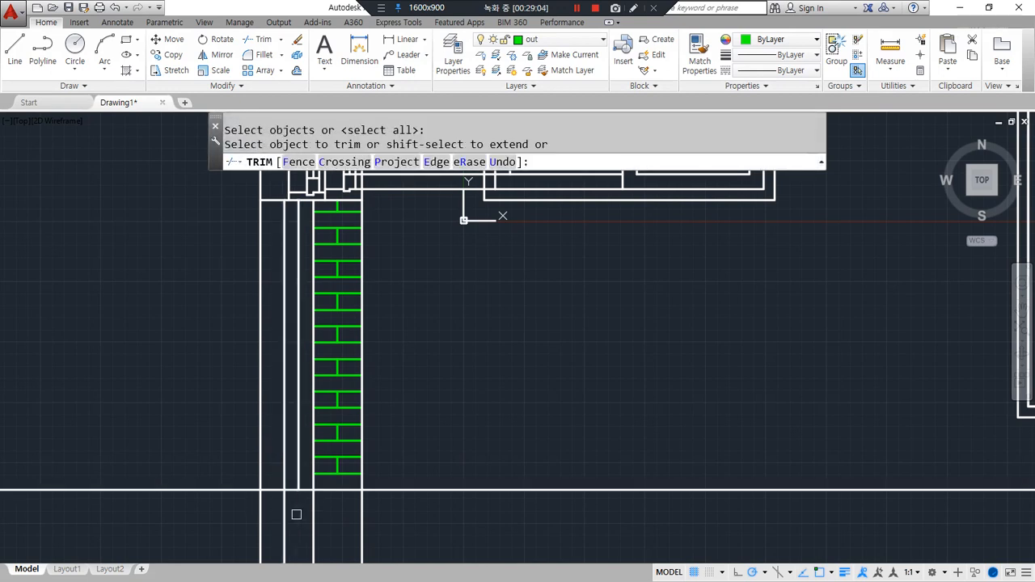
{"action": "left_click", "coordinate": [297, 441]}
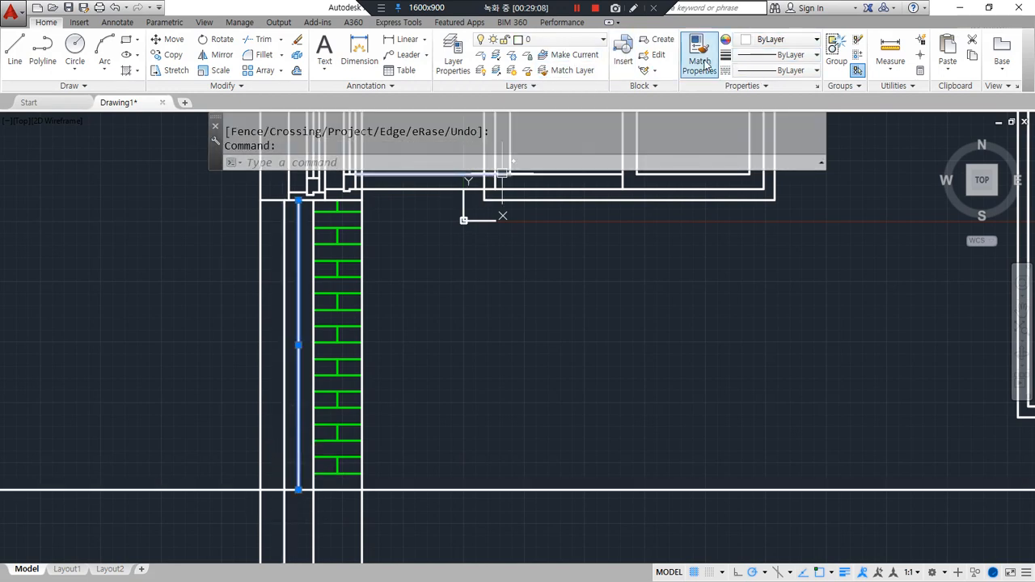
- Create a new layer named dan and set its color to magenta
{"action": "left_click", "coordinate": [454, 64]}
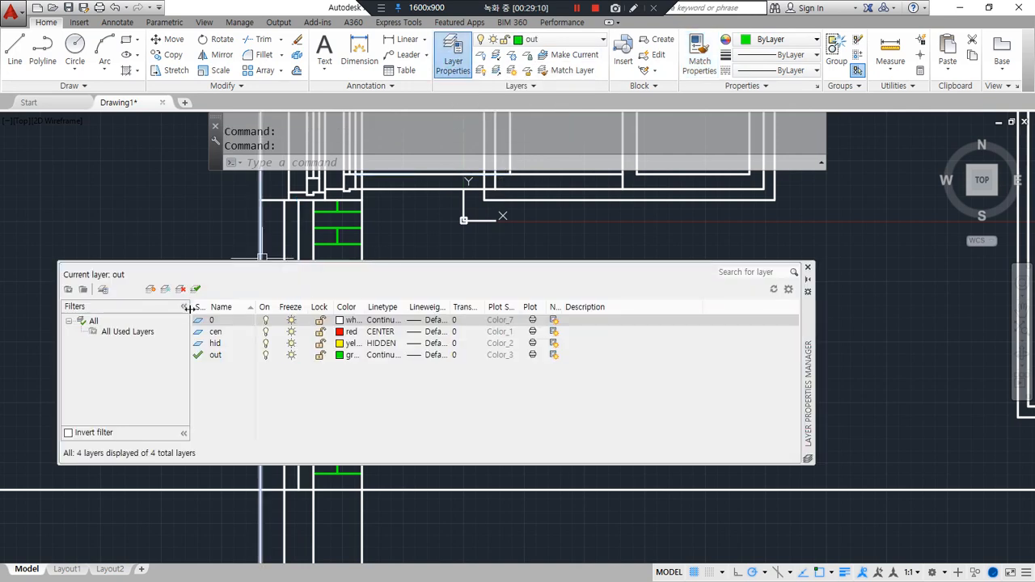
{"action": "left_click", "coordinate": [149, 289]}
{"action": "type", "text": "dan"}
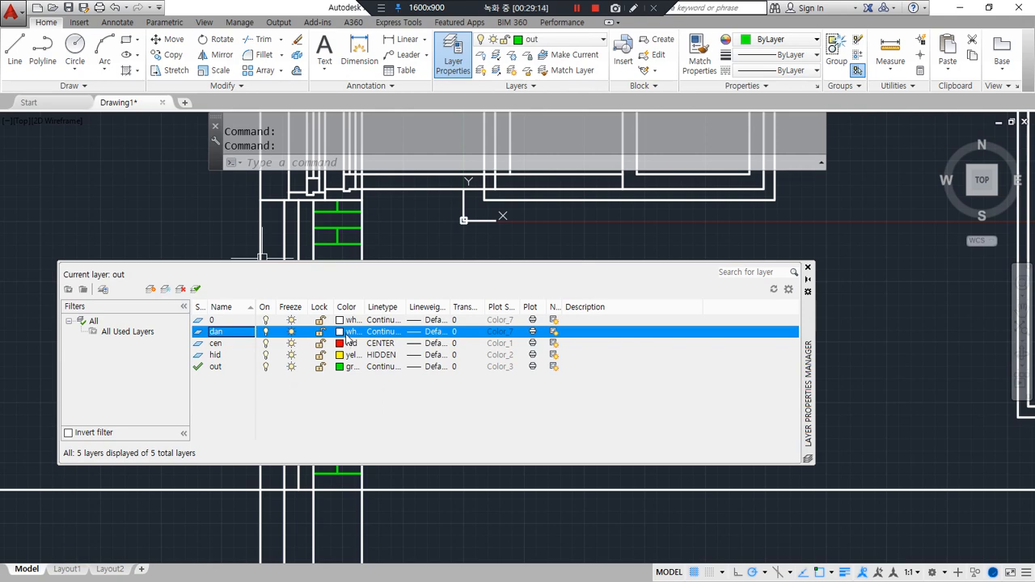
{"action": "left_click", "coordinate": [346, 335]}
{"action": "left_click", "coordinate": [474, 326]}
{"action": "left_click", "coordinate": [492, 399]}
- Load the BATTING linetype, assign it to the dan layer, and close the layer manager
{"action": "left_click", "coordinate": [382, 334]}
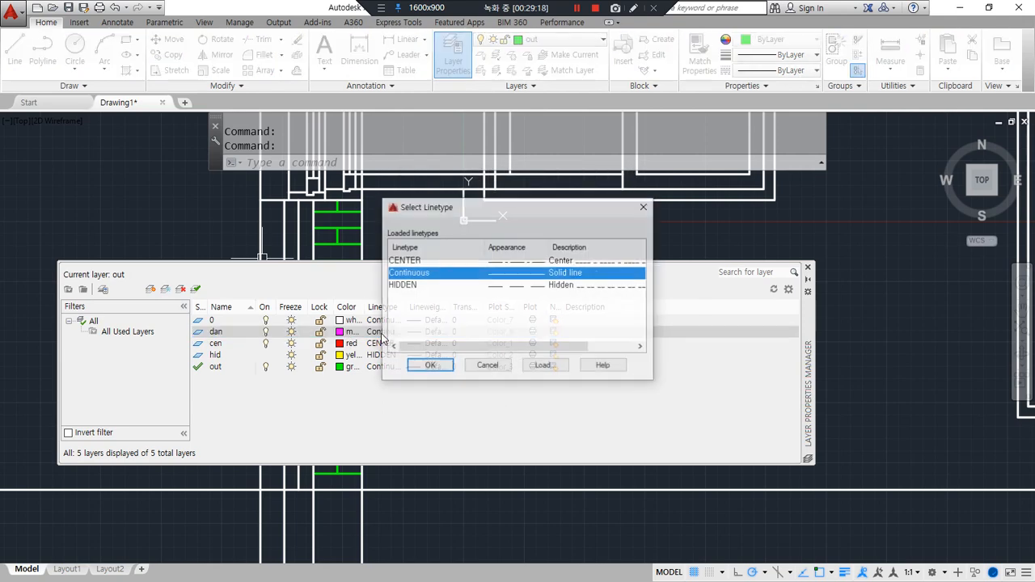
{"action": "left_click", "coordinate": [542, 364]}
{"action": "left_click", "coordinate": [441, 321]}
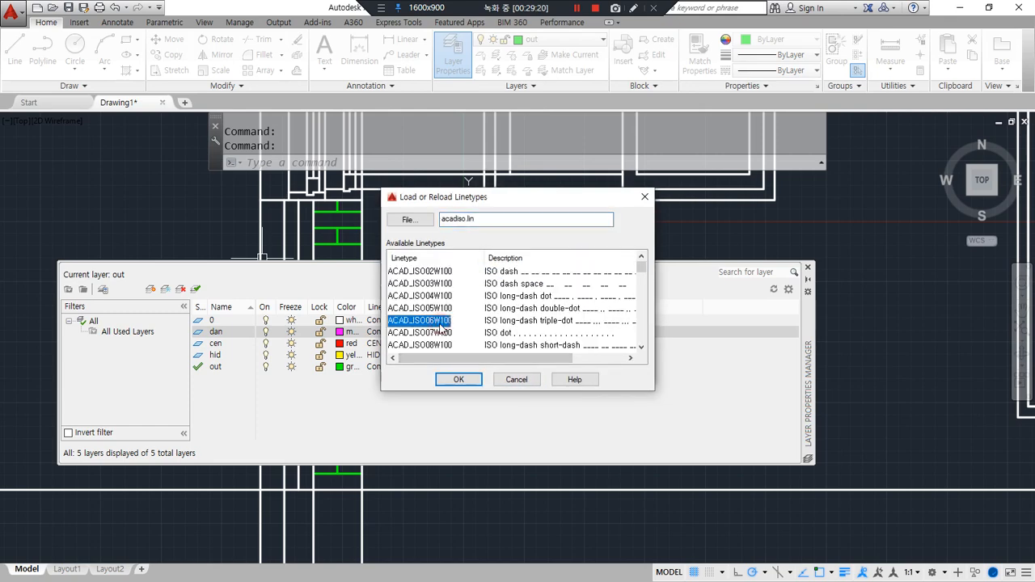
{"action": "key", "text": "b"}
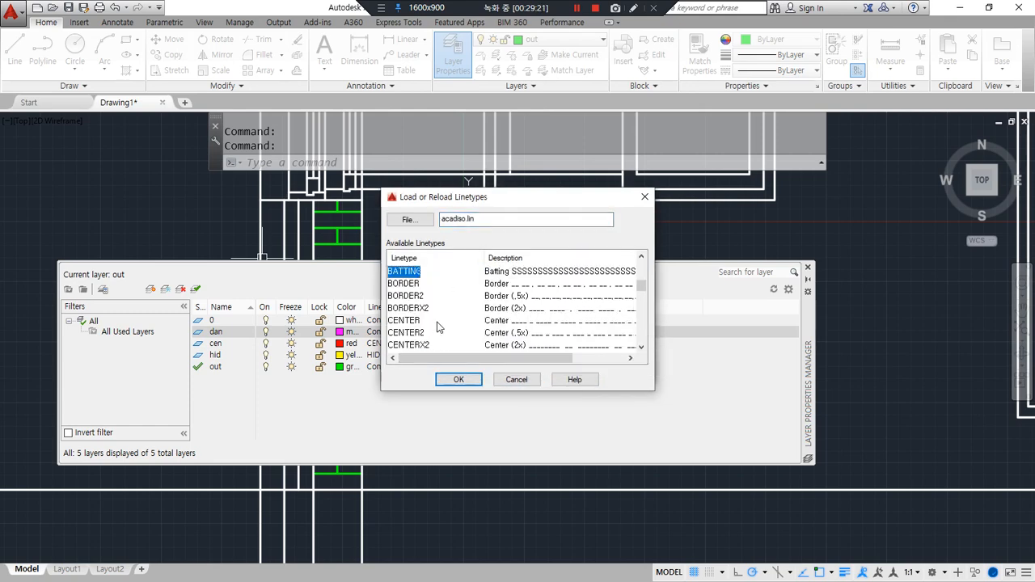
{"action": "double_click", "coordinate": [412, 273]}
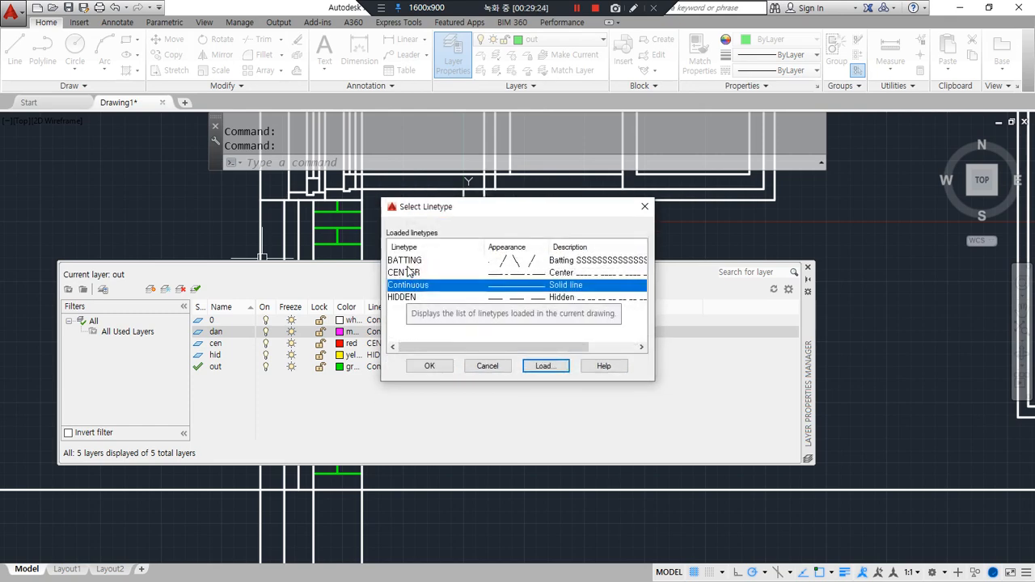
{"action": "left_click", "coordinate": [405, 260]}
{"action": "left_click", "coordinate": [430, 367]}
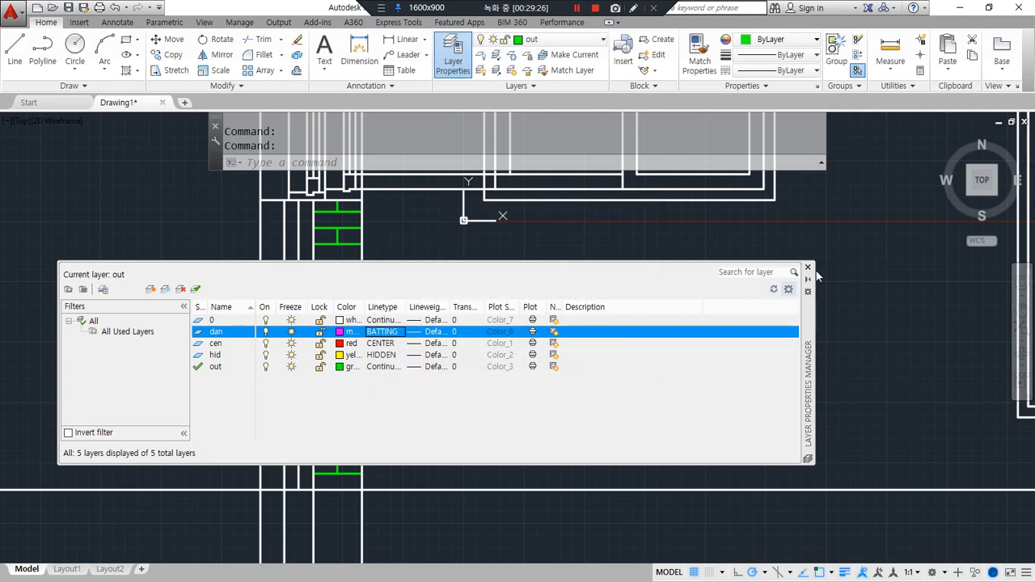
{"action": "left_click", "coordinate": [808, 267]}
- Put the offset line in the middle of the insulation gap on the dan layer
{"action": "left_click", "coordinate": [298, 345]}
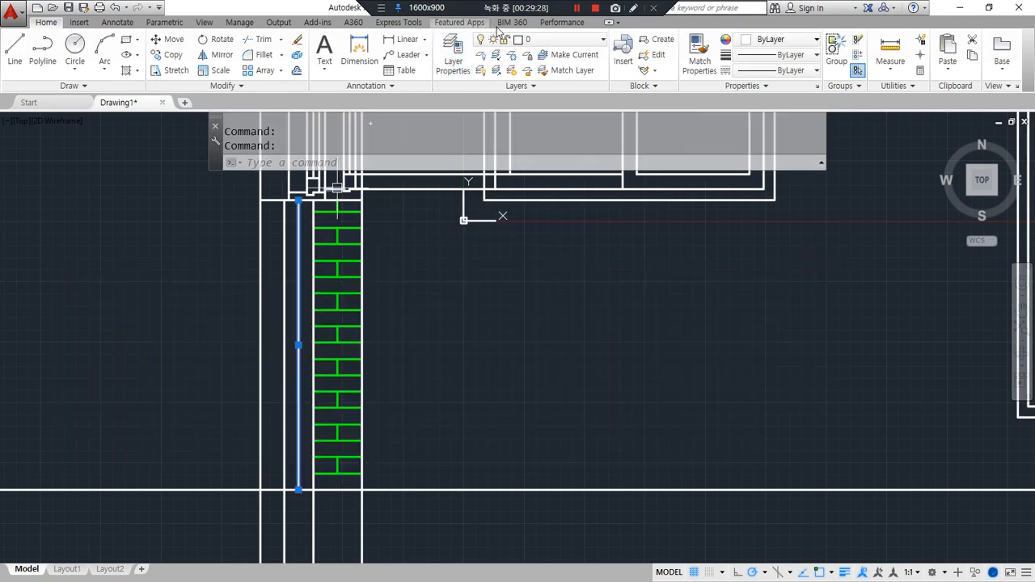
{"action": "left_click", "coordinate": [550, 39]}
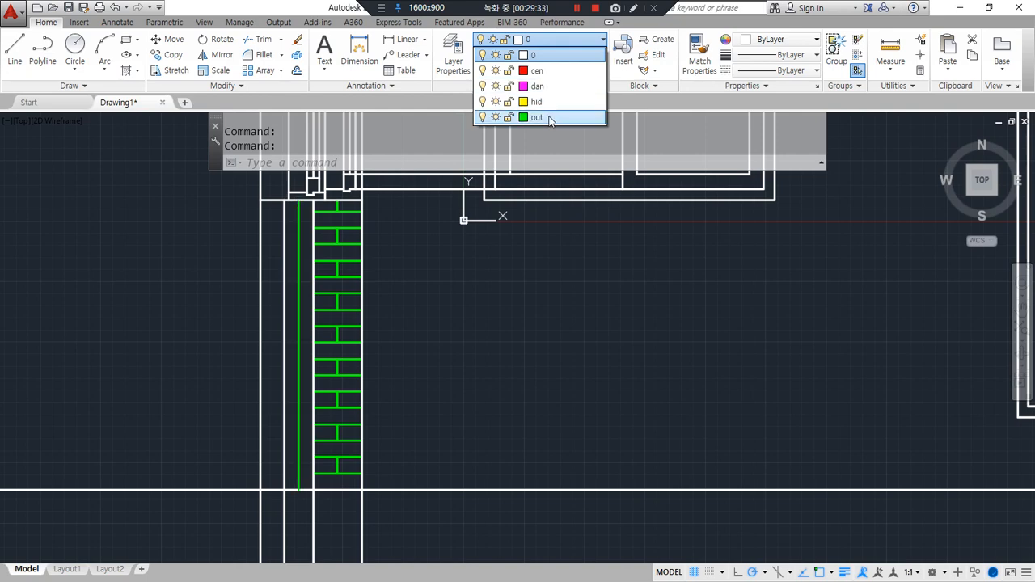
{"action": "left_click", "coordinate": [547, 86]}
{"action": "key", "text": "Escape"}
{"action": "key", "text": "Escape"}
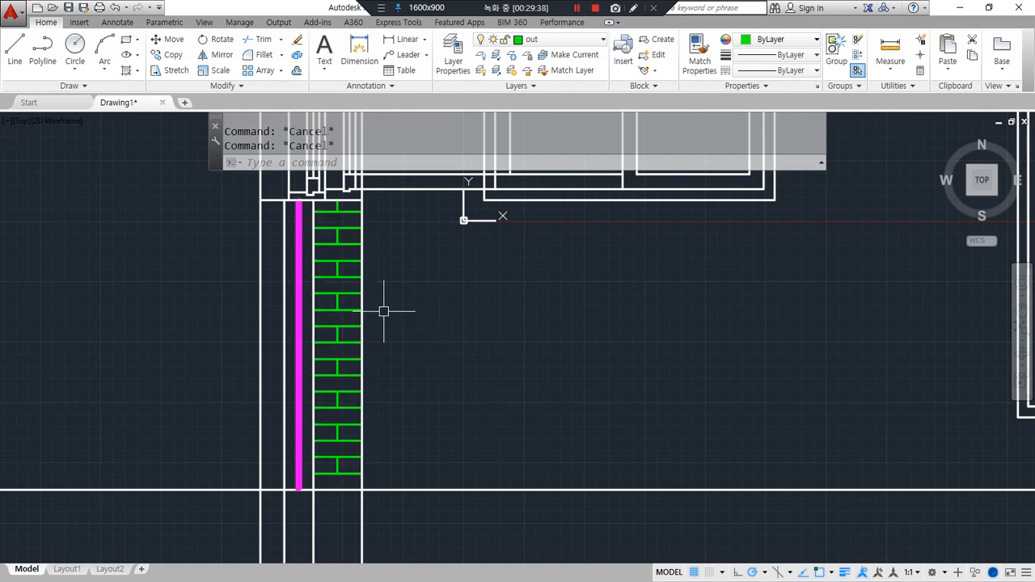
- Set the global linetype scale factor to 20
{"action": "type", "text": "lts"}
{"action": "key", "text": "Return"}
{"action": "type", "text": "20"}
{"action": "key", "text": "Return"}
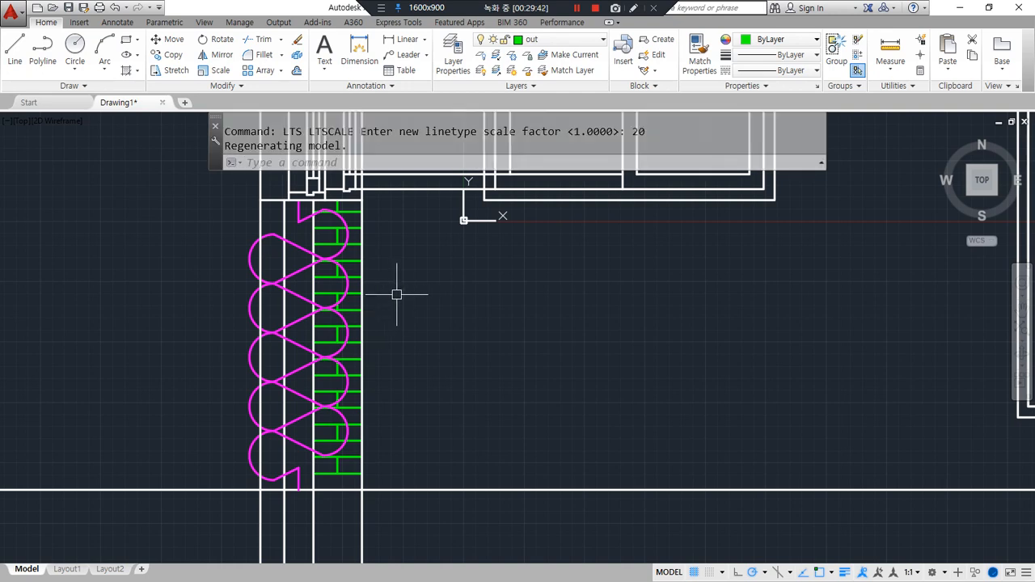
- Draw a horizontal test line in the empty area beside the wall and move it to the cen layer
{"action": "type", "text": "l"}
{"action": "key", "text": "Return"}
{"action": "left_click", "coordinate": [449, 324]}
{"action": "left_click", "coordinate": [802, 326]}
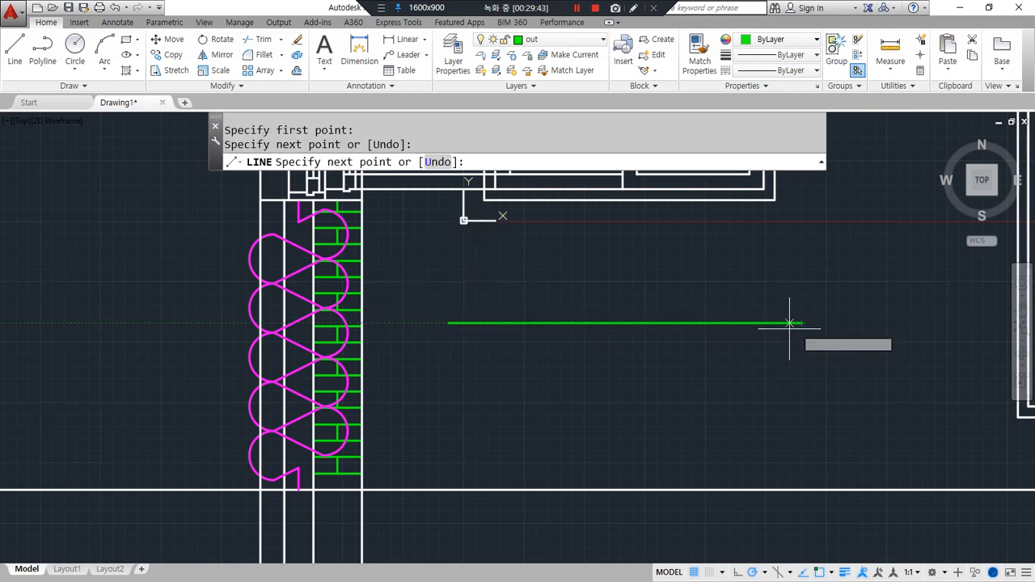
{"action": "key", "text": "Return"}
{"action": "left_click", "coordinate": [770, 344]}
{"action": "left_click", "coordinate": [698, 294]}
{"action": "left_click", "coordinate": [589, 38]}
{"action": "left_click", "coordinate": [577, 69]}
{"action": "key", "text": "Escape"}
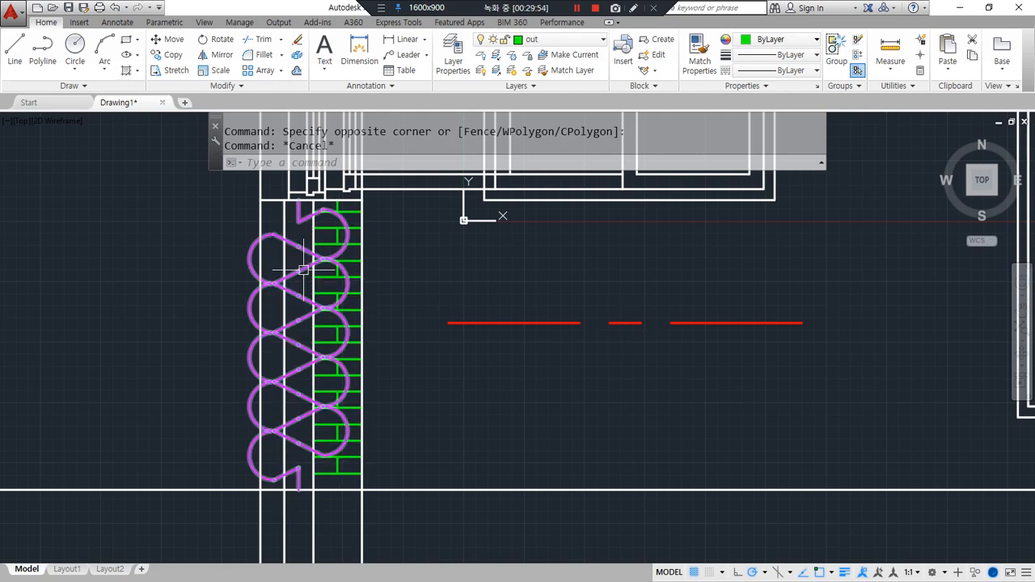
- Reduce the global linetype scale factor, trying 10 and settling on 5 so the batting fits the insulation gap
{"action": "left_click", "coordinate": [304, 354]}
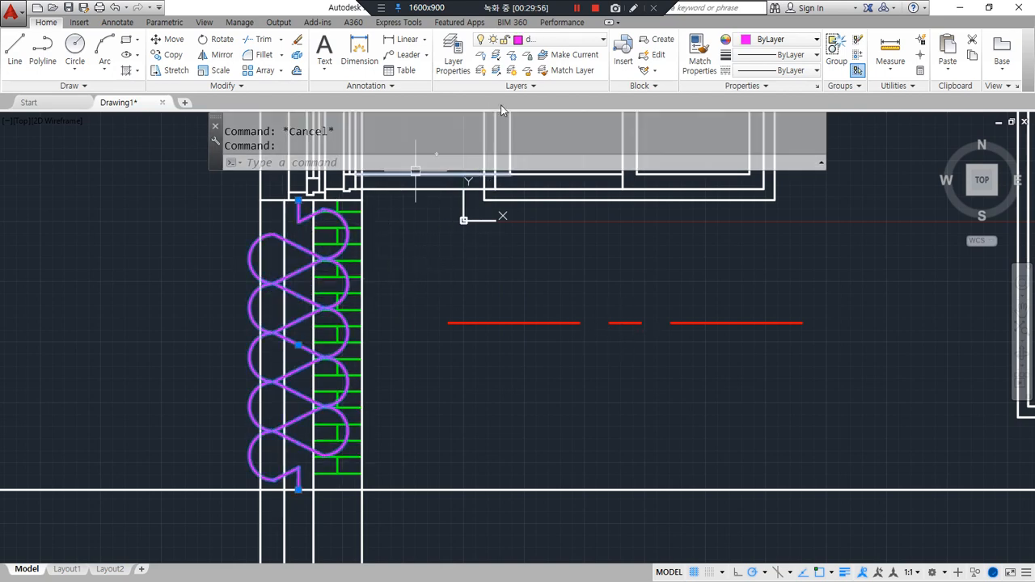
{"action": "type", "text": "lts"}
{"action": "key", "text": "Return"}
{"action": "type", "text": "10"}
{"action": "key", "text": "Return"}
{"action": "key", "text": "Return"}
{"action": "type", "text": "5"}
{"action": "key", "text": "Return"}
{"action": "key", "text": "Escape"}
{"action": "key", "text": "Escape"}
- Erase the red center-linetype test line beside the wall
{"action": "left_click", "coordinate": [612, 345]}
{"action": "left_click", "coordinate": [554, 289]}
{"action": "type", "text": "e"}
{"action": "key", "text": "Return"}
{"action": "scroll", "coordinate": [256, 229], "scroll_direction": "up", "scroll_amount": 4}
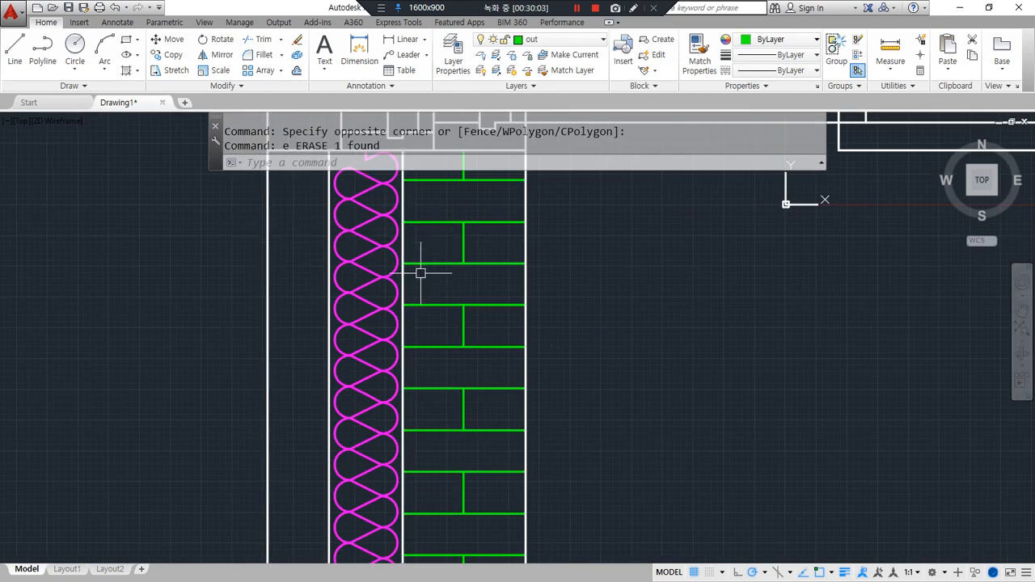
{"action": "scroll", "coordinate": [359, 265], "scroll_direction": "down", "scroll_amount": 4}
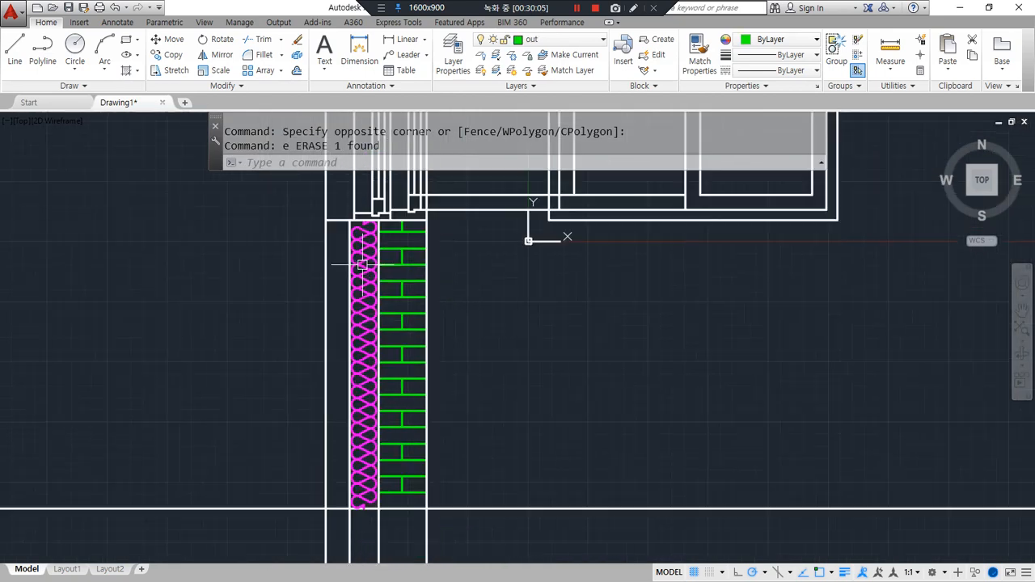
- Hatch the narrow outer wall strip beside the insulation with the AR-BRSTD pattern at scale 1
{"action": "type", "text": "h"}
{"action": "key", "text": "Return"}
{"action": "left_click", "coordinate": [337, 403]}
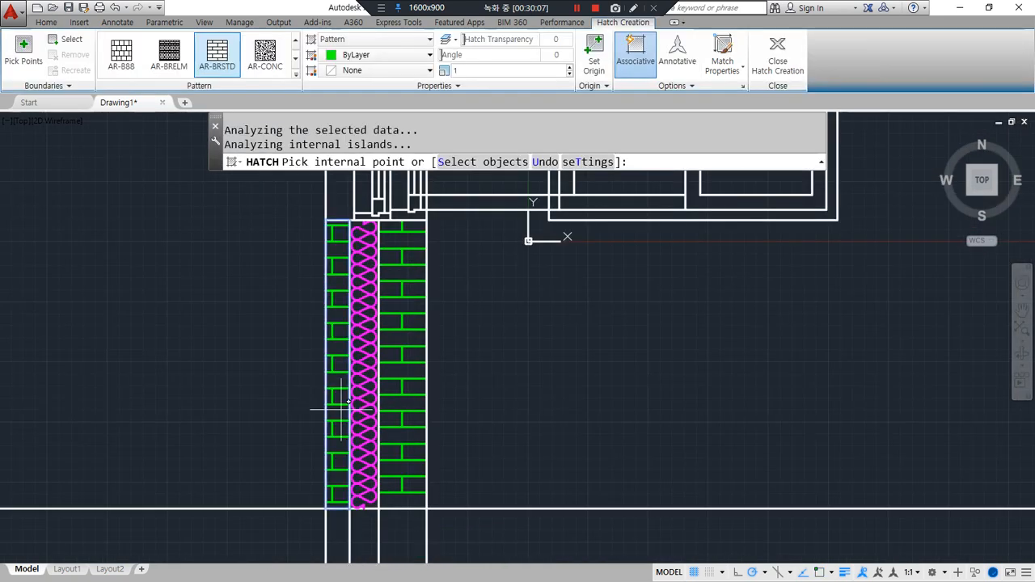
{"action": "key", "text": "Return"}
- Match the wide inner brick hatch's properties to those of the narrow outer brick hatch
{"action": "type", "text": "ma"}
{"action": "key", "text": "Return"}
{"action": "left_click", "coordinate": [338, 461]}
{"action": "left_click", "coordinate": [380, 476]}
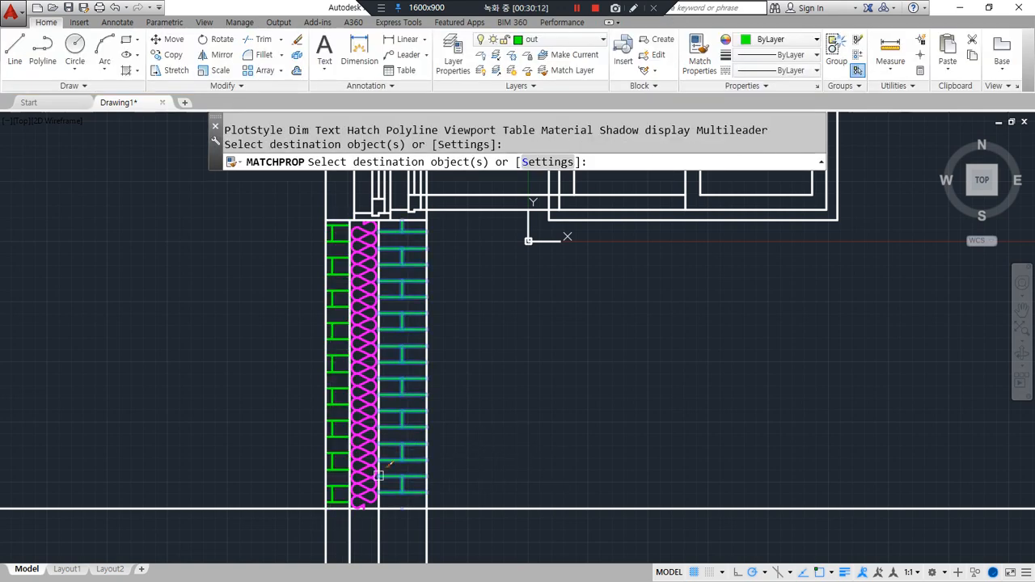
{"action": "key", "text": "Return"}
- Set a new hatch origin for the narrow outer brick strip and end the hatch edit
{"action": "left_click", "coordinate": [340, 489]}
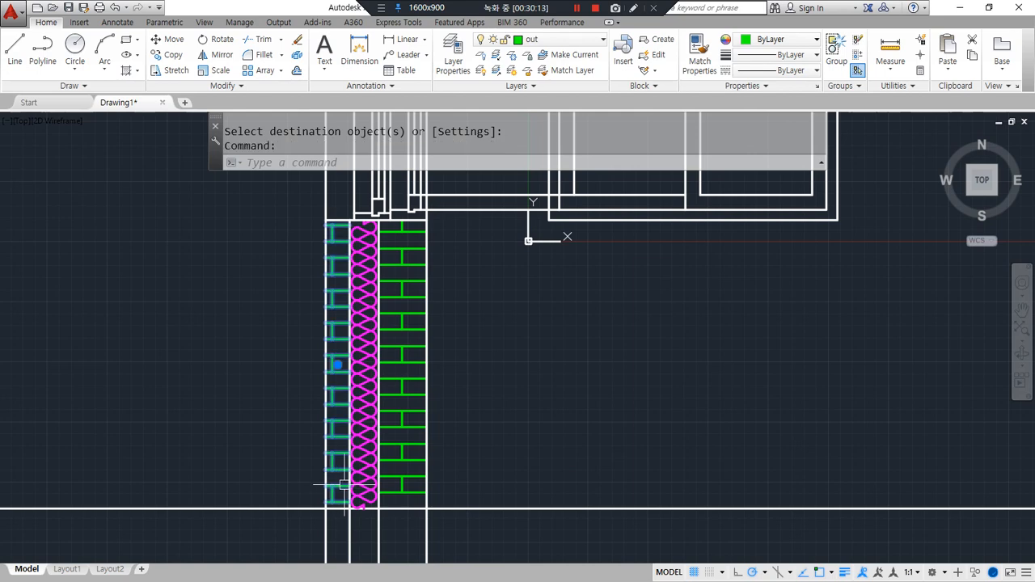
{"action": "left_click", "coordinate": [593, 50]}
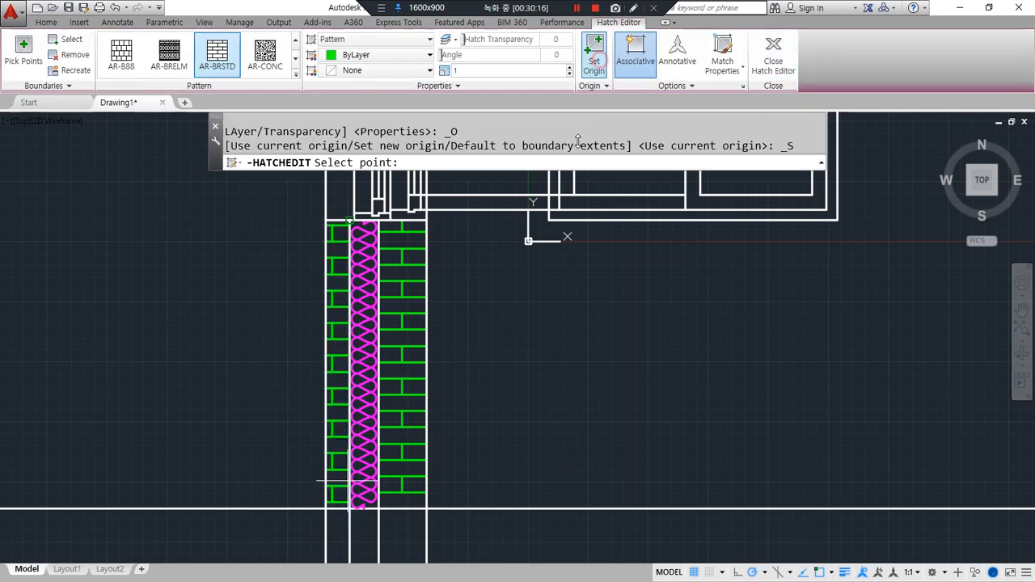
{"action": "left_click", "coordinate": [339, 365]}
{"action": "key", "text": "Return"}
{"action": "key", "text": "Escape"}
{"action": "mouse_move", "coordinate": [420, 535]}
{"action": "left_mouse_down"}
{"action": "mouse_move", "coordinate": [364, 538]}
{"action": "mouse_move", "coordinate": [459, 237]}
{"action": "mouse_move", "coordinate": [362, 536]}
{"action": "left_mouse_up"}
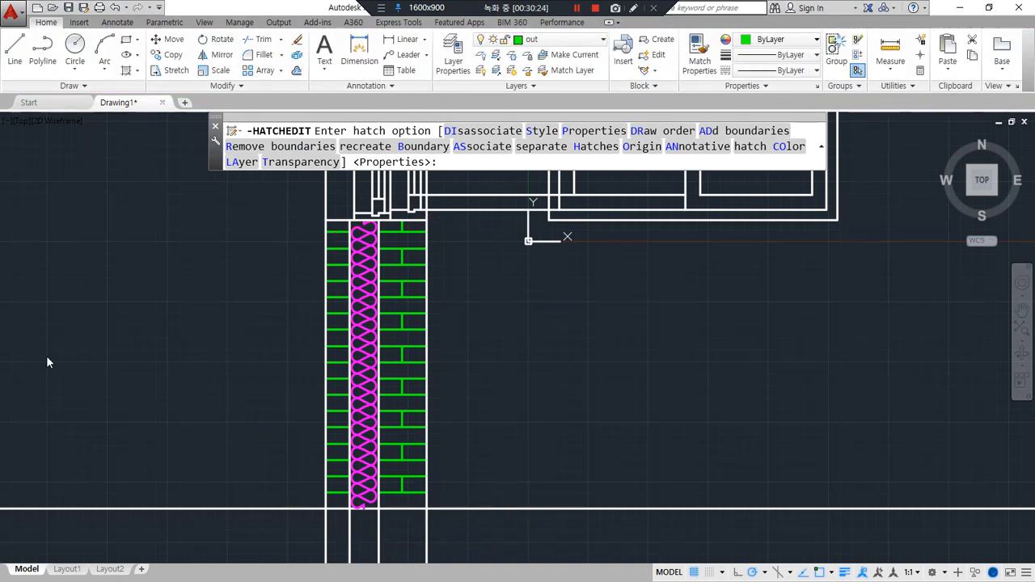
{"action": "scroll", "coordinate": [342, 273], "scroll_direction": "up", "scroll_amount": 8}
{"action": "scroll", "coordinate": [283, 250], "scroll_direction": "down", "scroll_amount": 3}
{"action": "scroll", "coordinate": [329, 332], "scroll_direction": "up", "scroll_amount": 4}
{"action": "scroll", "coordinate": [329, 333], "scroll_direction": "up", "scroll_amount": 2}
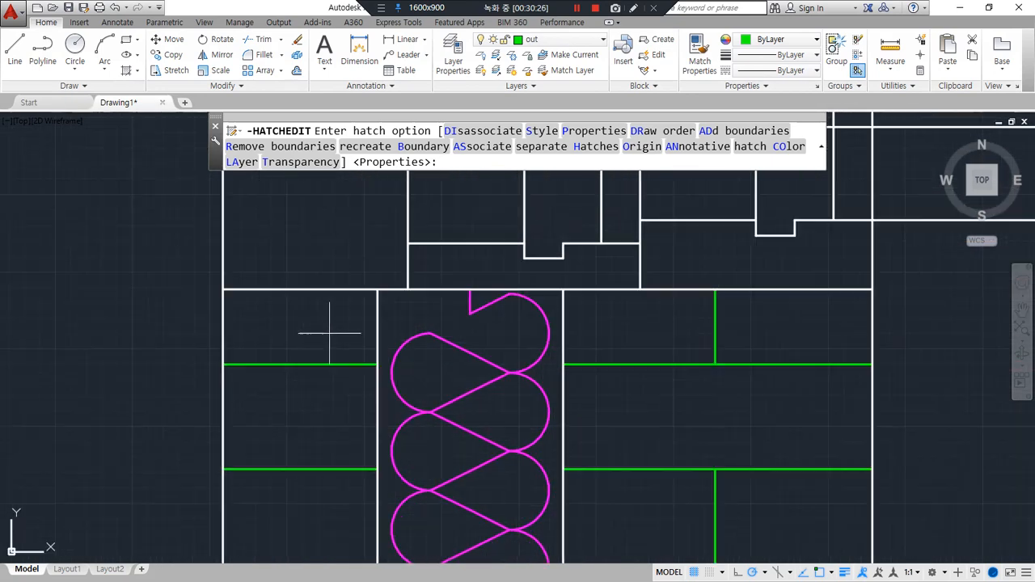
{"action": "key", "text": "Escape"}
{"action": "key", "text": "Escape"}
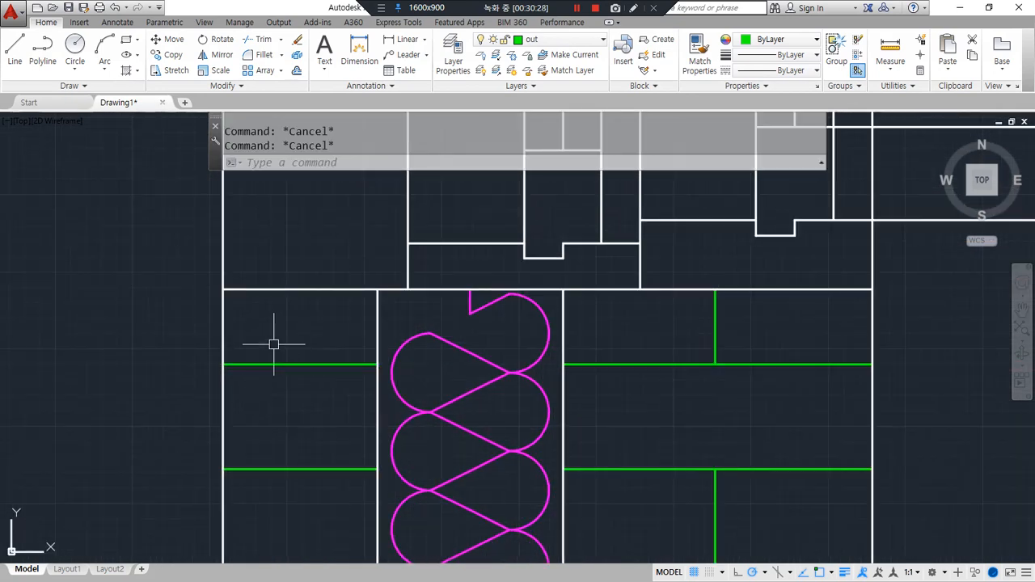
{"action": "left_click_drag", "start_coordinate": [474, 245], "coordinate": [431, 286]}
{"action": "left_click_drag", "start_coordinate": [508, 264], "coordinate": [470, 309]}
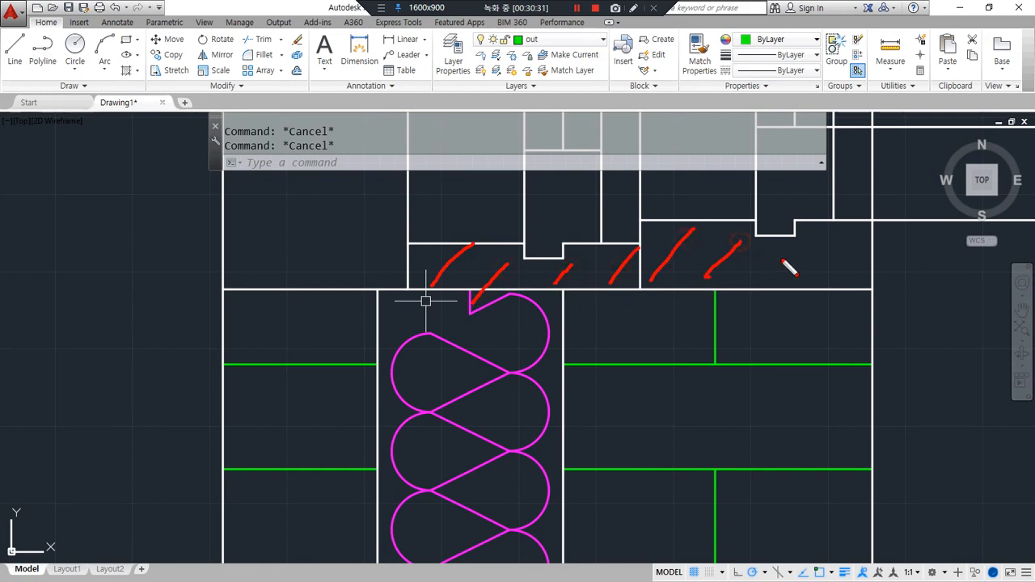
- Start a hatch in the notched base piece of the window frame above the wide brick wall and assign it to the out layer
{"action": "scroll", "coordinate": [542, 402], "scroll_direction": "down", "scroll_amount": 3}
{"action": "type", "text": "h"}
{"action": "key", "text": "Return"}
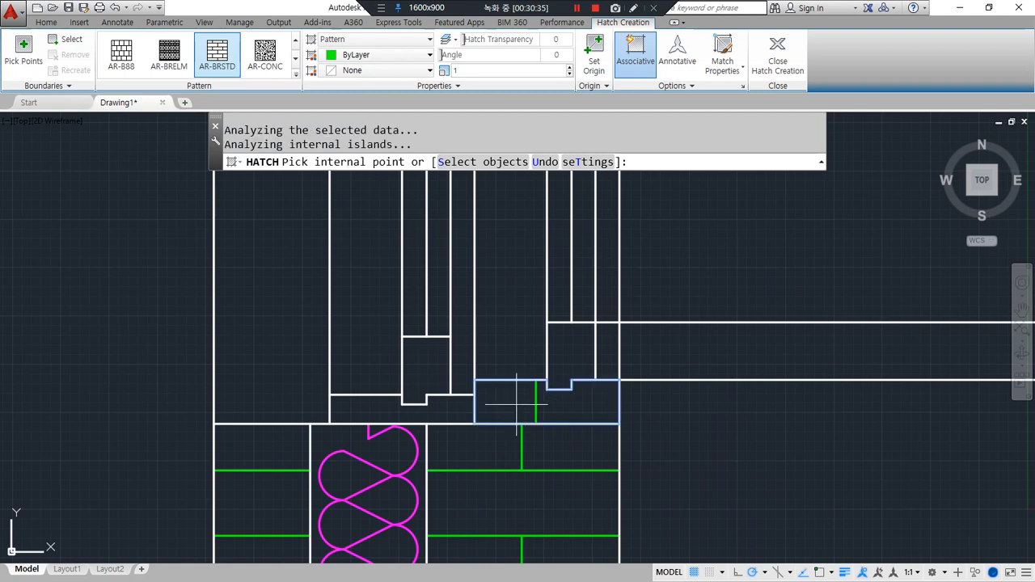
{"action": "left_click", "coordinate": [420, 86]}
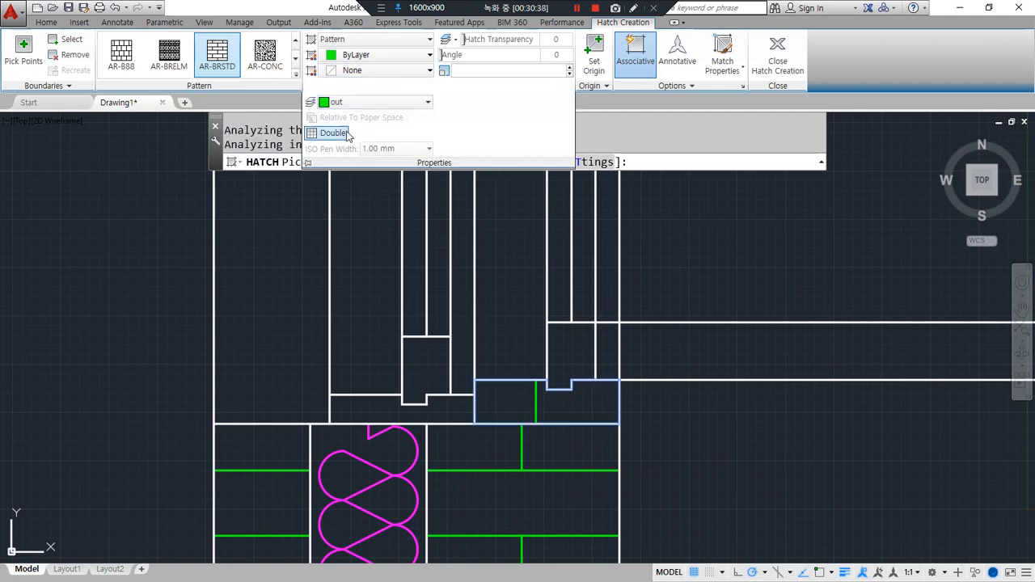
{"action": "left_click", "coordinate": [376, 102]}
{"action": "left_click", "coordinate": [363, 201]}
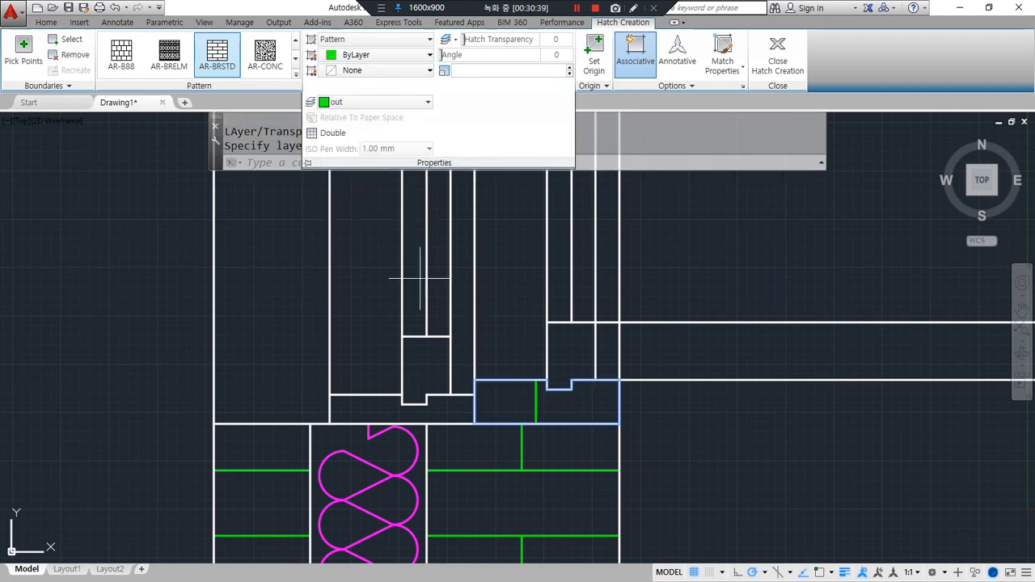
- Try the ANSI31 pattern on the frame base hatch
{"action": "left_click", "coordinate": [341, 40]}
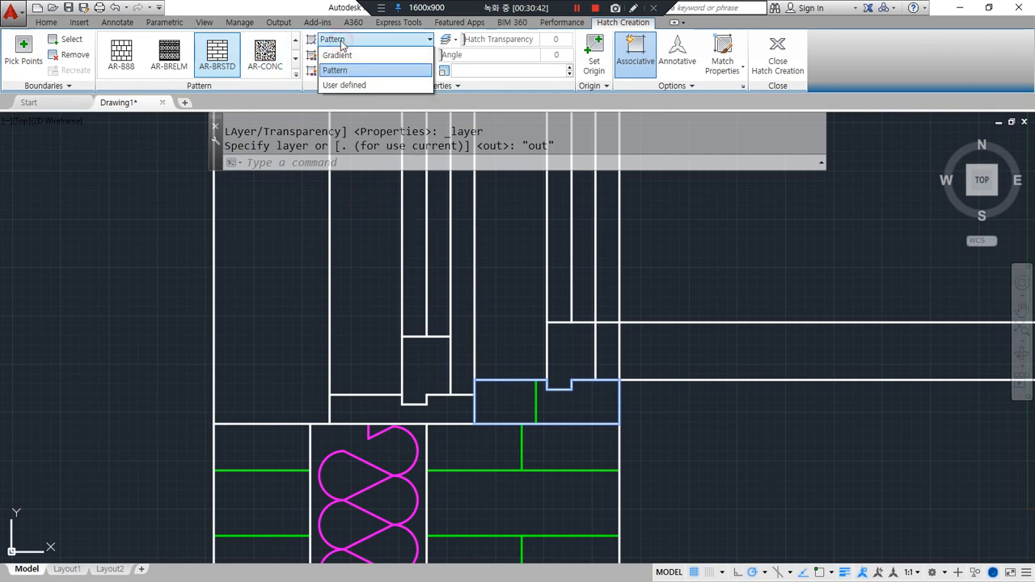
{"action": "left_click", "coordinate": [335, 63]}
{"action": "left_click", "coordinate": [296, 74]}
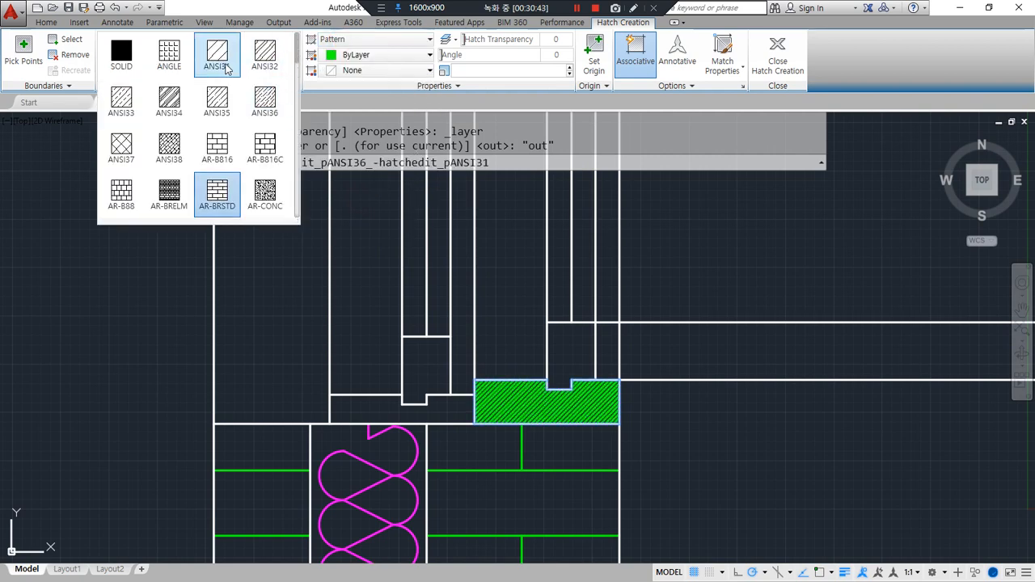
{"action": "left_click", "coordinate": [227, 69]}
- Make the frame base hatch a user-defined pattern with spacing 40 and angle 45, and finish it
{"action": "left_click", "coordinate": [370, 41]}
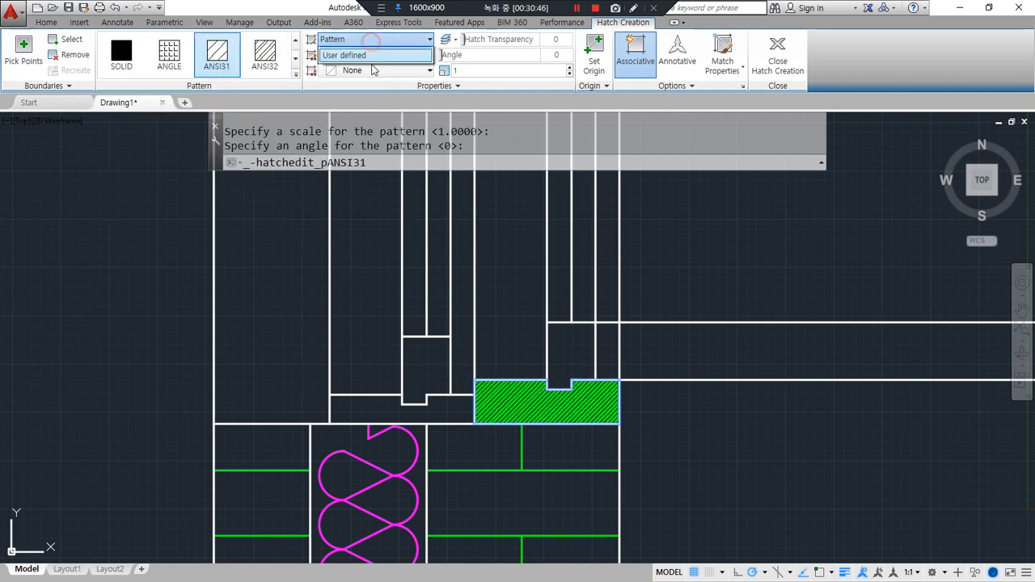
{"action": "left_click", "coordinate": [370, 98]}
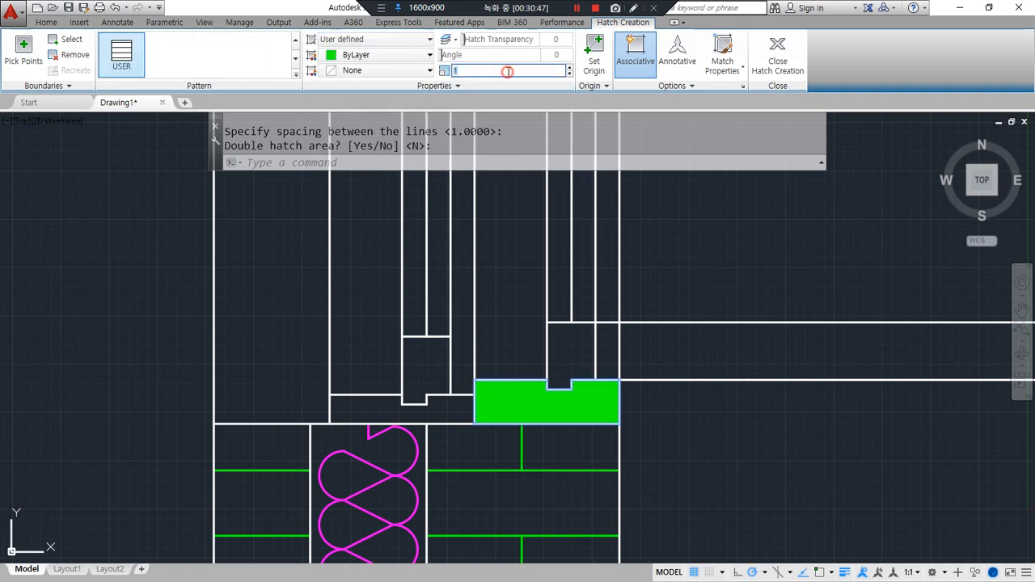
{"action": "key", "text": "Return"}
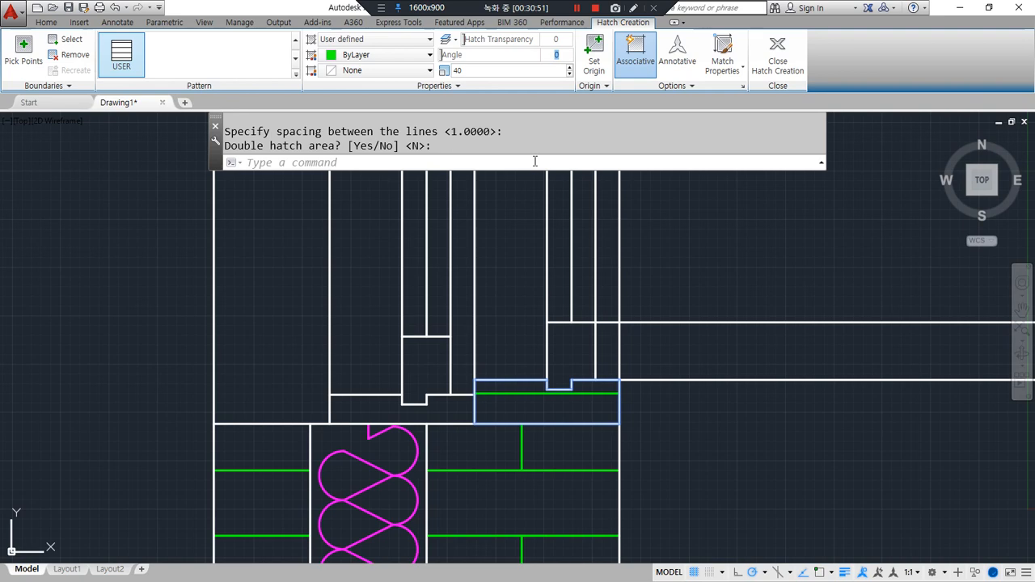
{"action": "key", "text": "Return"}
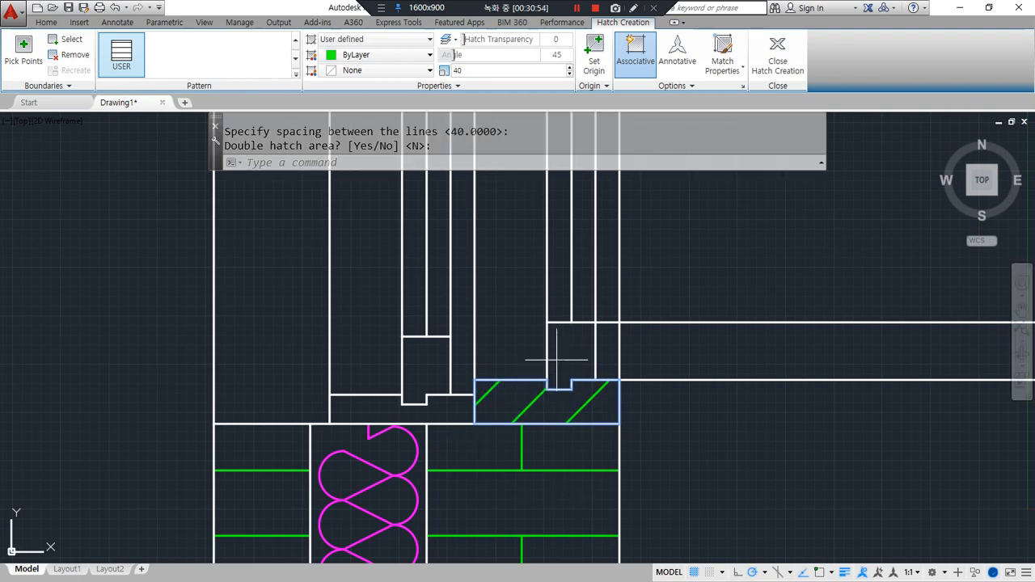
{"action": "key", "text": "space"}
{"action": "key", "text": "Escape"}
{"action": "key", "text": "Escape"}
- Hatch the small frame section standing on the hatched base with the user-defined pattern at angle 135 and spacing 30
{"action": "type", "text": "h"}
{"action": "key", "text": "Return"}
{"action": "left_click", "coordinate": [576, 341]}
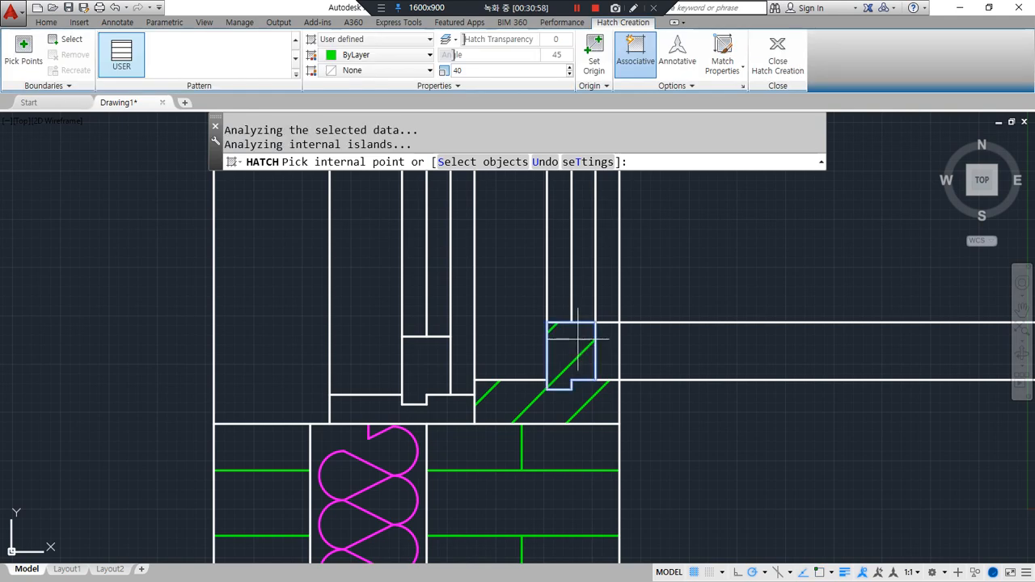
{"action": "left_click", "coordinate": [557, 54]}
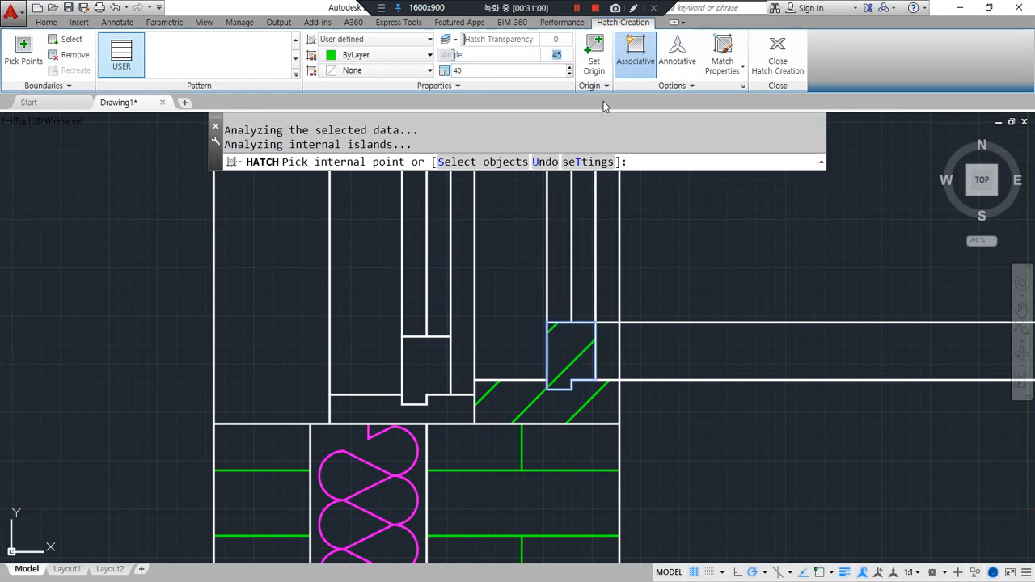
{"action": "type", "text": "135"}
{"action": "key", "text": "Return"}
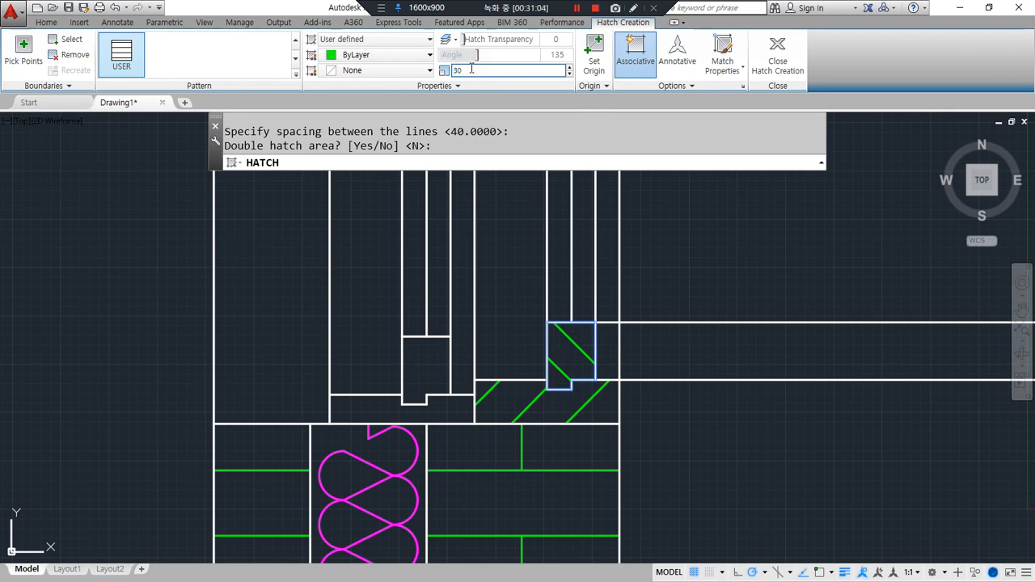
{"action": "key", "text": "Return"}
{"action": "mouse_move", "coordinate": [633, 419]}
{"action": "left_mouse_down"}
{"action": "mouse_move", "coordinate": [474, 424]}
{"action": "mouse_move", "coordinate": [618, 433]}
{"action": "left_mouse_up"}
{"action": "mouse_move", "coordinate": [436, 427]}
{"action": "left_mouse_down"}
{"action": "mouse_move", "coordinate": [423, 430]}
{"action": "mouse_move", "coordinate": [415, 342]}
{"action": "mouse_move", "coordinate": [400, 422]}
{"action": "left_mouse_up"}
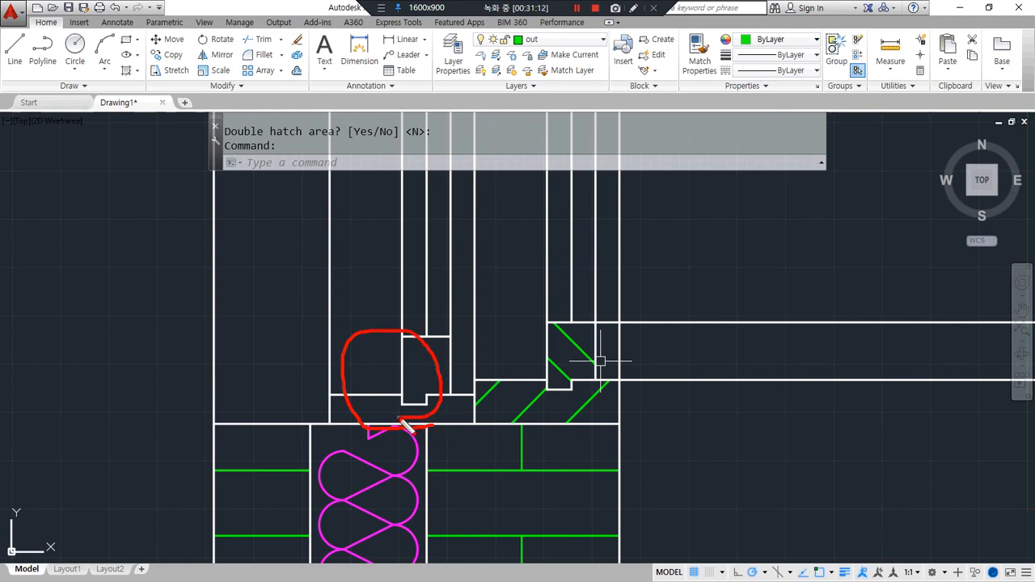
{"action": "scroll", "coordinate": [394, 405], "scroll_direction": "down", "scroll_amount": 3}
{"action": "middle_click_drag", "start_coordinate": [196, 423], "coordinate": [349, 347]}
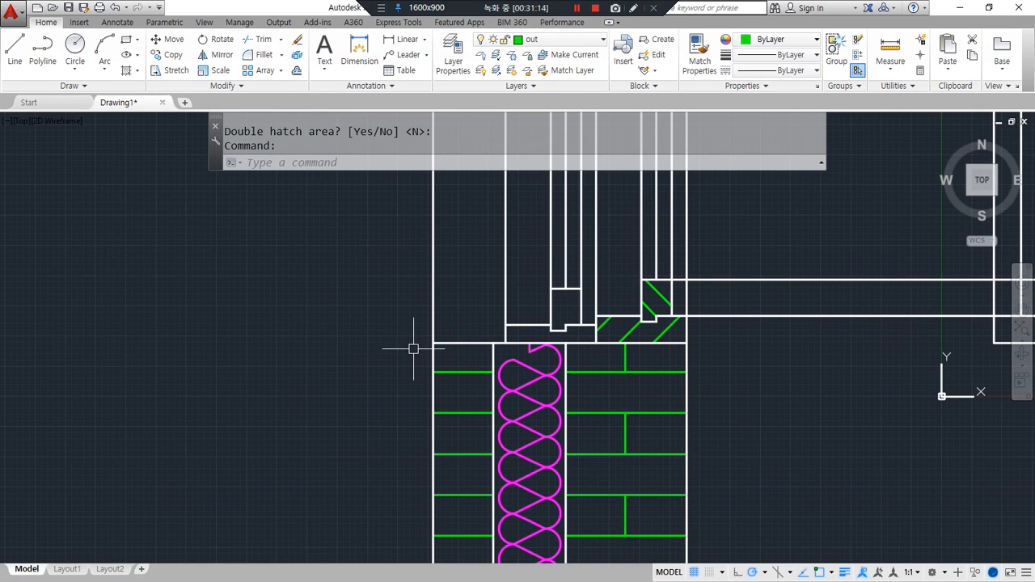
{"action": "left_click_drag", "start_coordinate": [564, 344], "coordinate": [435, 395]}
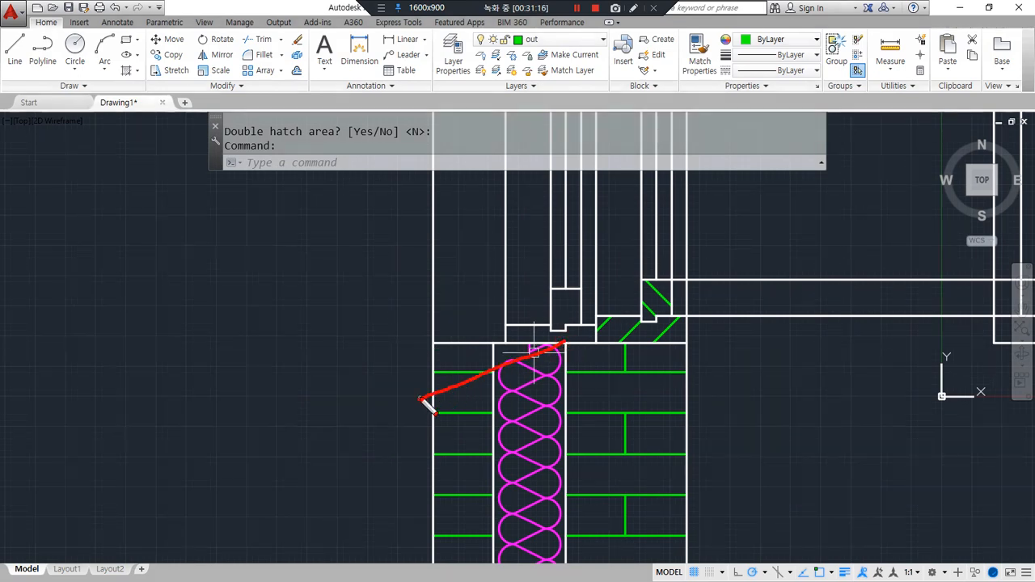
{"action": "mouse_move", "coordinate": [445, 444]}
{"action": "left_mouse_down"}
{"action": "mouse_move", "coordinate": [596, 361]}
{"action": "mouse_move", "coordinate": [615, 395]}
{"action": "left_mouse_up"}
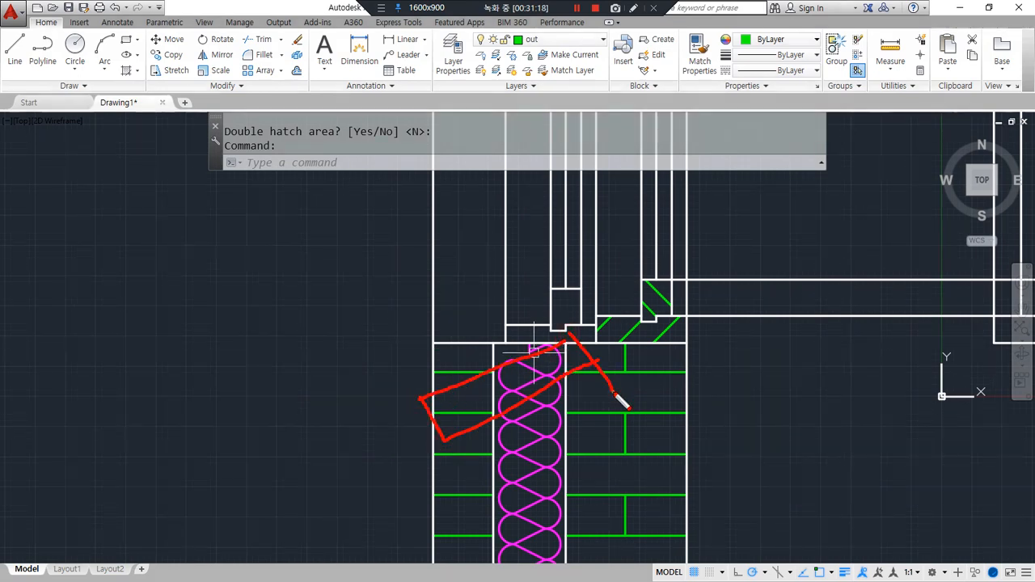
{"action": "left_click_drag", "start_coordinate": [508, 336], "coordinate": [406, 393]}
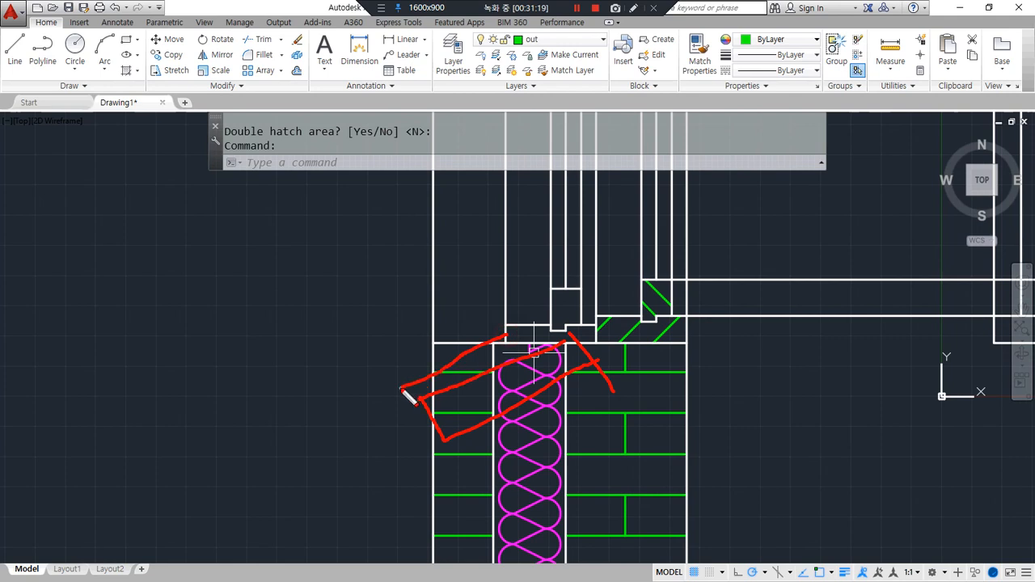
{"action": "mouse_move", "coordinate": [437, 436]}
{"action": "left_mouse_down"}
{"action": "mouse_move", "coordinate": [505, 333]}
{"action": "mouse_move", "coordinate": [549, 394]}
{"action": "left_mouse_up"}
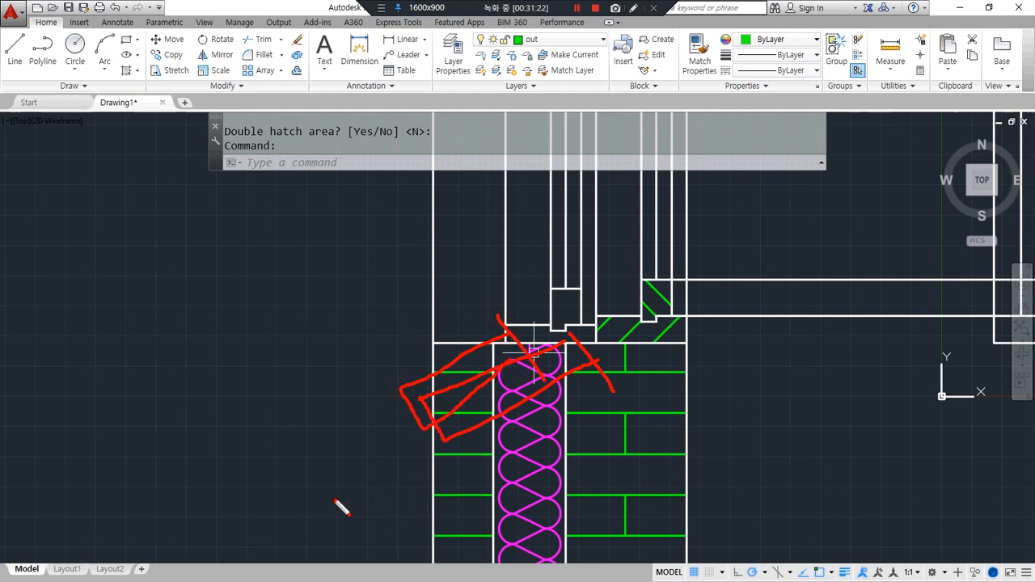
{"action": "key", "text": "Escape"}
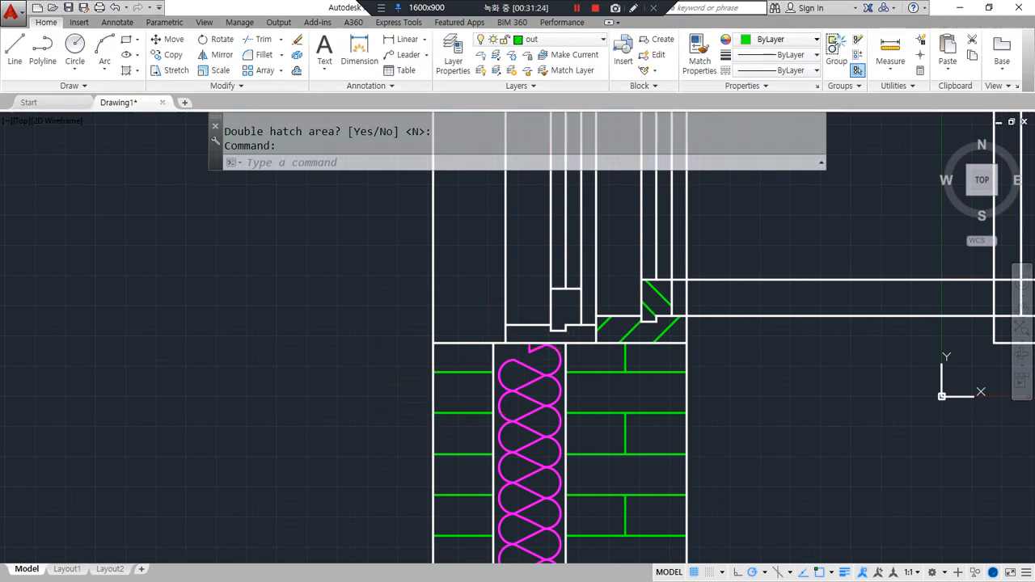
- Switch to the browser's reference drawing, examine the sloped sill brick below the window and its angle, and return to AutoCAD
{"action": "key", "text": "alt+Tab"}
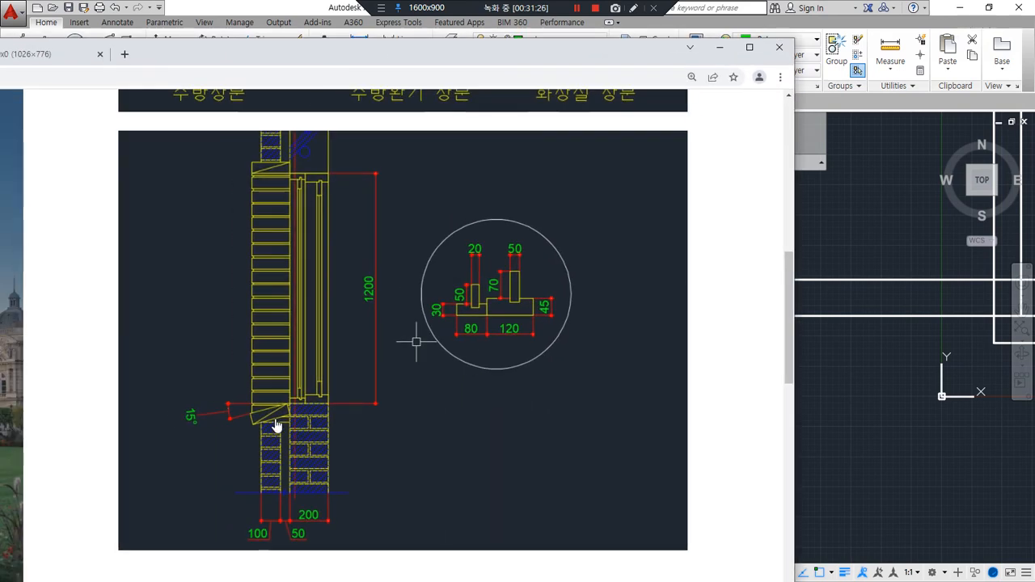
{"action": "mouse_move", "coordinate": [288, 424]}
{"action": "left_mouse_down"}
{"action": "mouse_move", "coordinate": [256, 437]}
{"action": "mouse_move", "coordinate": [291, 423]}
{"action": "left_mouse_up"}
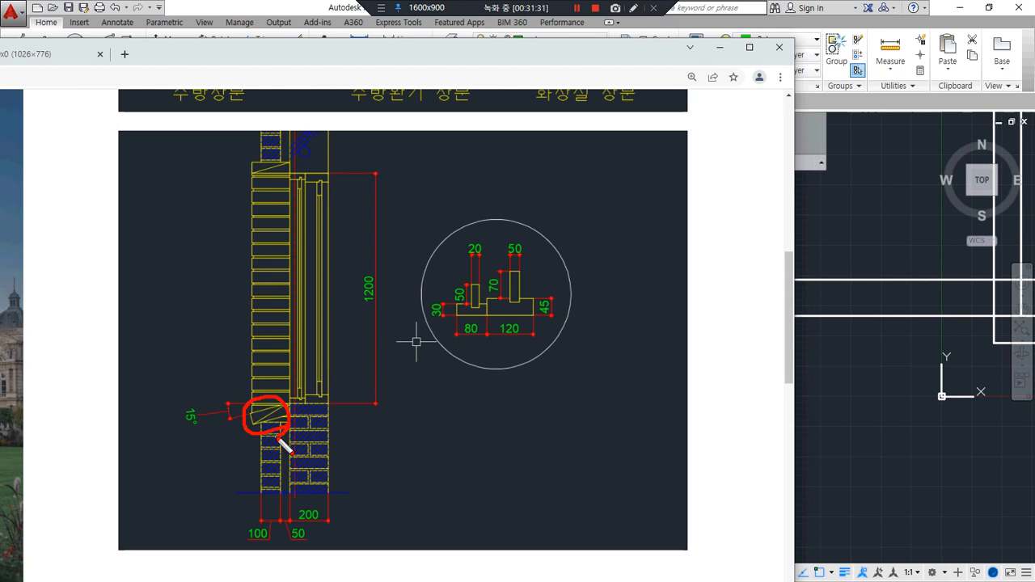
{"action": "mouse_move", "coordinate": [283, 436]}
{"action": "left_mouse_down"}
{"action": "mouse_move", "coordinate": [256, 372]}
{"action": "mouse_move", "coordinate": [257, 441]}
{"action": "mouse_move", "coordinate": [193, 436]}
{"action": "left_mouse_up"}
{"action": "key", "text": "Escape"}
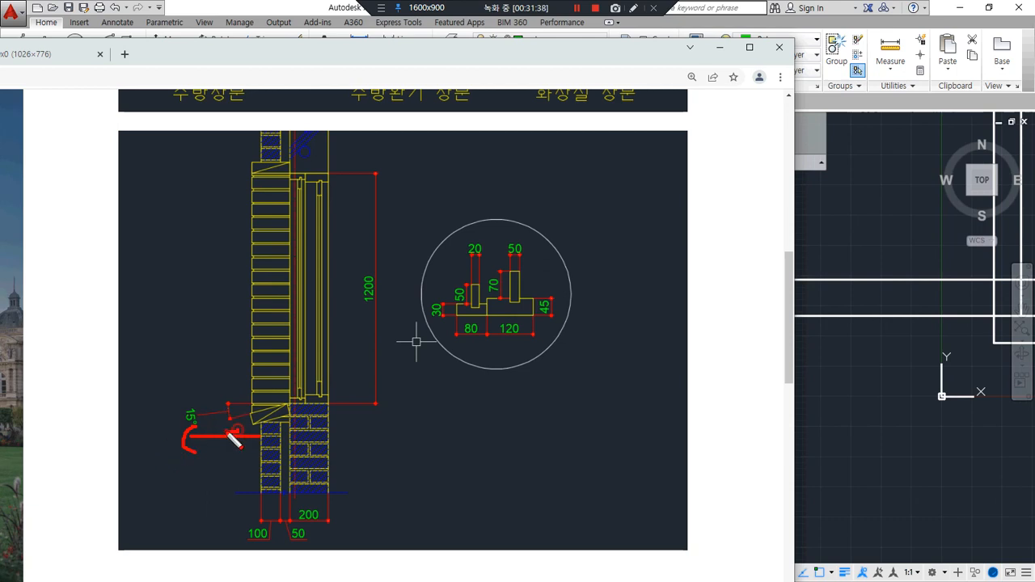
{"action": "left_click_drag", "start_coordinate": [218, 439], "coordinate": [255, 418]}
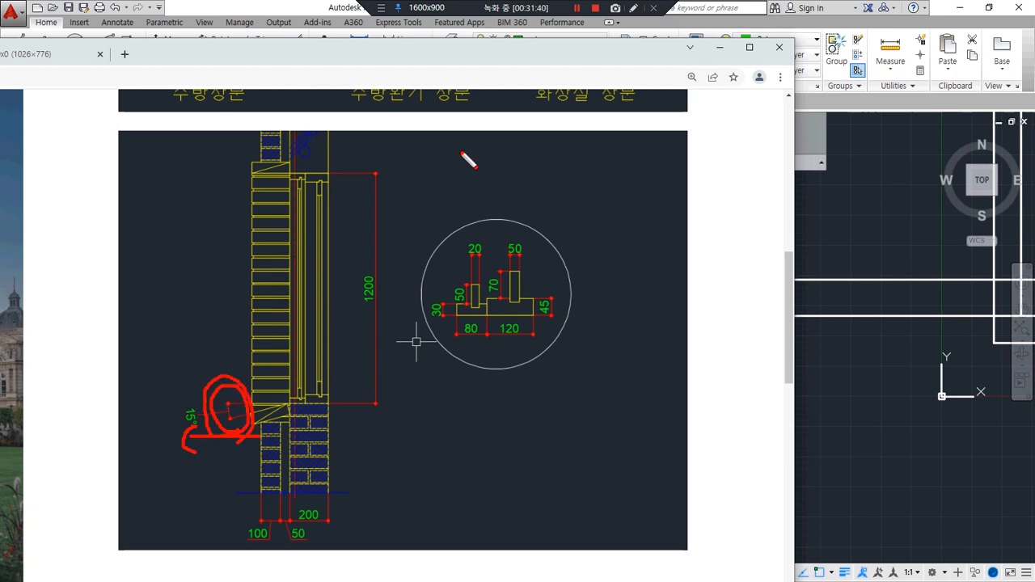
{"action": "key", "text": "Escape"}
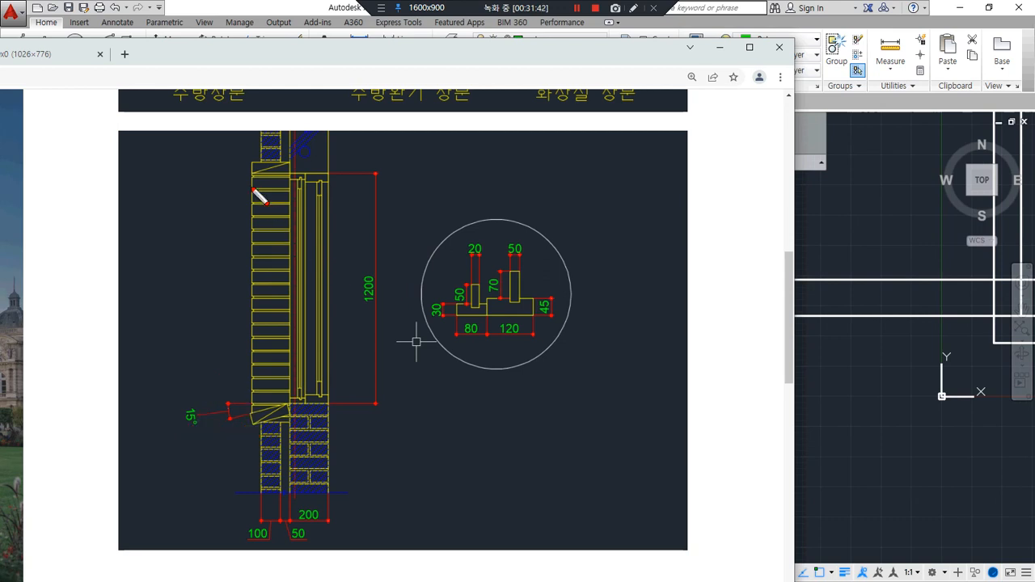
{"action": "left_click_drag", "start_coordinate": [256, 169], "coordinate": [289, 225]}
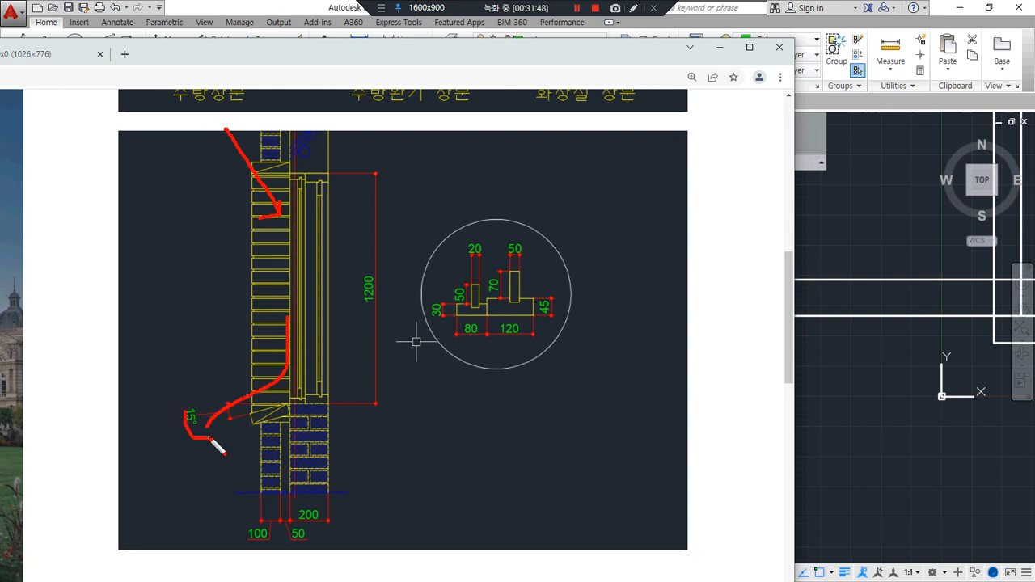
{"action": "mouse_move", "coordinate": [259, 477]}
{"action": "left_mouse_down"}
{"action": "mouse_move", "coordinate": [324, 416]}
{"action": "mouse_move", "coordinate": [257, 475]}
{"action": "left_mouse_up"}
{"action": "key", "text": "Escape"}
{"action": "left_click_drag", "start_coordinate": [334, 51], "coordinate": [0, 67]}
{"action": "left_click", "coordinate": [227, 322]}
- Draw a 200 by 60 rectangle in the empty space beside the wall, with a diagonal line between opposite corners
{"action": "scroll", "coordinate": [274, 394], "scroll_direction": "up", "scroll_amount": 2}
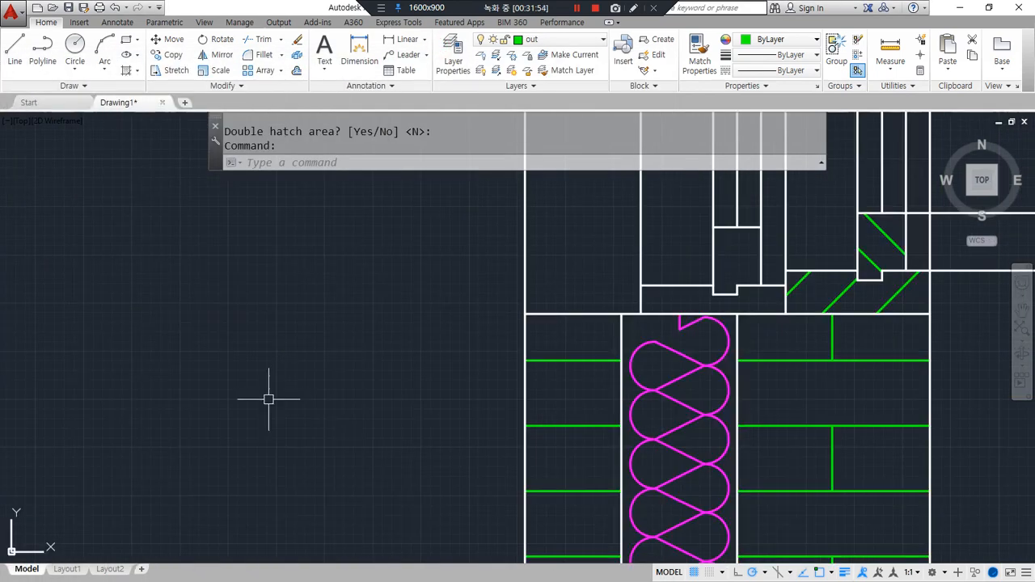
{"action": "key", "text": "Escape"}
{"action": "key", "text": "Escape"}
{"action": "type", "text": "rec"}
{"action": "key", "text": "Return"}
{"action": "left_click", "coordinate": [159, 400]}
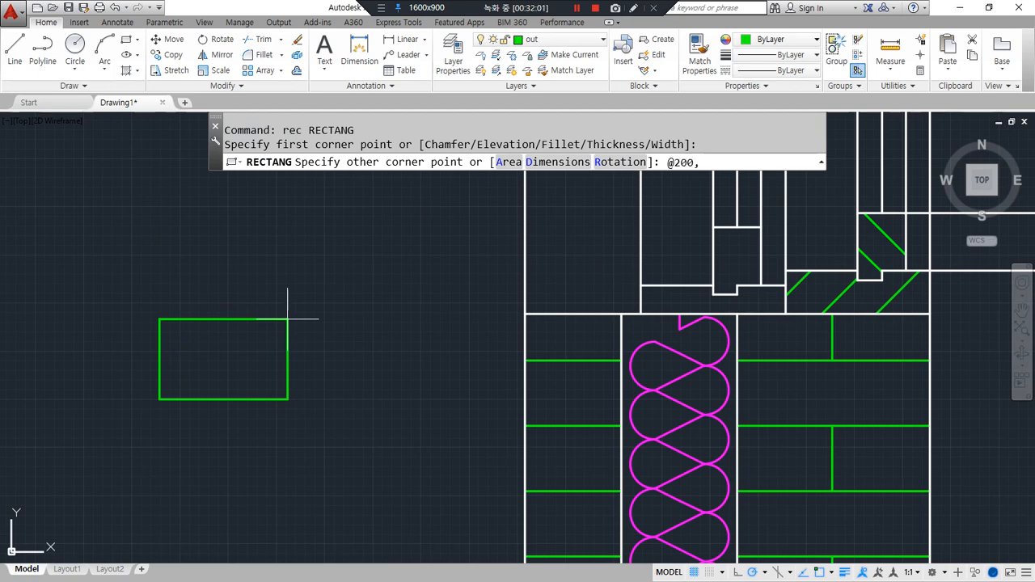
{"action": "type", "text": "@200,60"}
{"action": "key", "text": "Return"}
{"action": "type", "text": "l"}
{"action": "key", "text": "Return"}
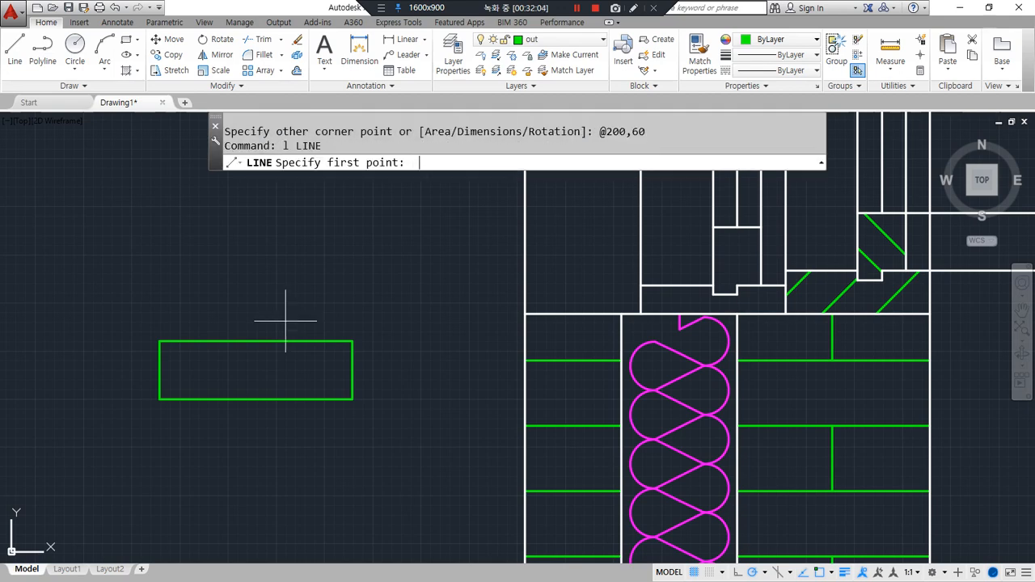
{"action": "left_click", "coordinate": [353, 341]}
{"action": "left_click", "coordinate": [161, 398]}
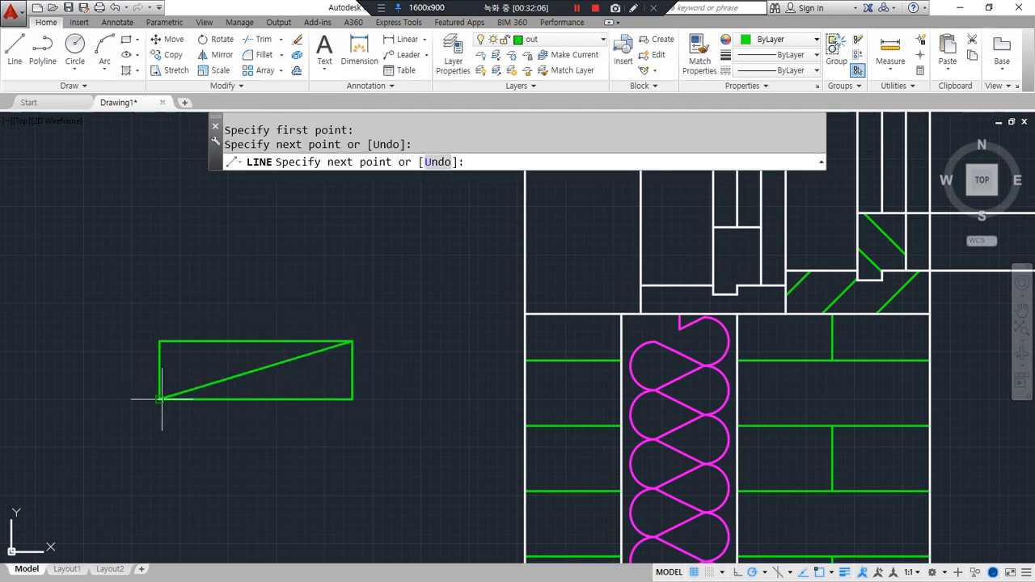
{"action": "key", "text": "Return"}
{"action": "key", "text": "Escape"}
- Match the rectangle's and diagonal's properties to those of the white outer wall line
{"action": "type", "text": "ma"}
{"action": "key", "text": "Return"}
{"action": "left_click", "coordinate": [525, 451]}
{"action": "left_click", "coordinate": [416, 442]}
{"action": "left_click", "coordinate": [203, 263]}
{"action": "key", "text": "Return"}
- Stretch the rectangle's upper edge and the diagonal's upper end upward by 70
{"action": "type", "text": "s"}
{"action": "key", "text": "Return"}
{"action": "left_click", "coordinate": [379, 353]}
{"action": "left_click", "coordinate": [125, 307]}
{"action": "key", "text": "Return"}
{"action": "left_click", "coordinate": [190, 290]}
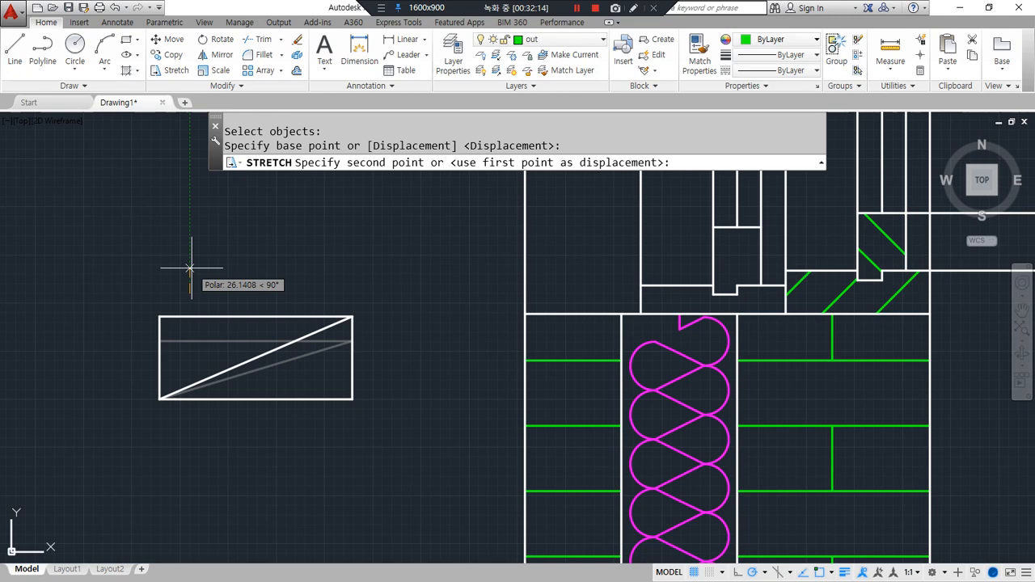
{"action": "type", "text": "70"}
{"action": "key", "text": "Return"}
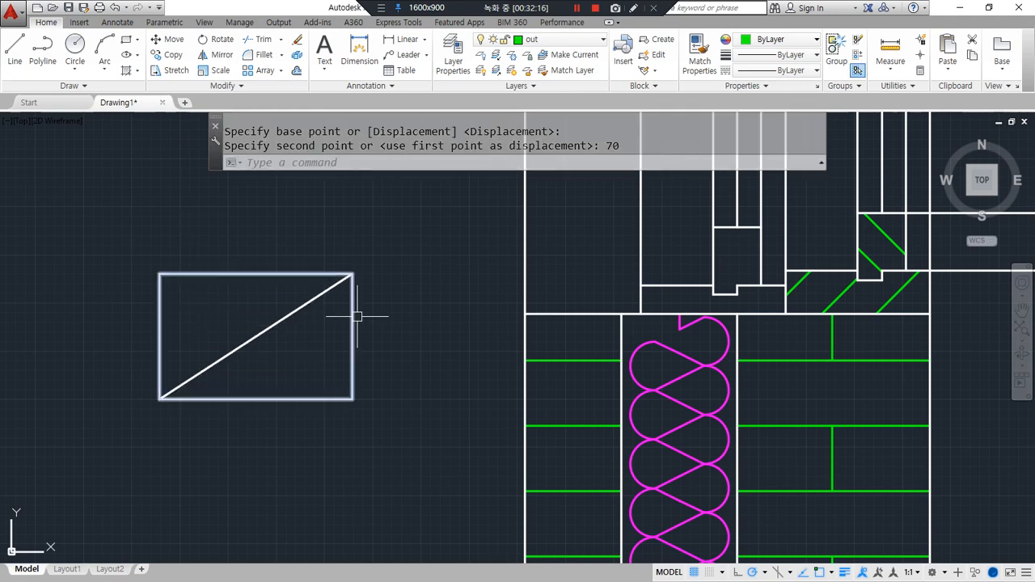
- Erase the stretched rectangle and its diagonal line
{"action": "left_click", "coordinate": [404, 424]}
{"action": "left_click", "coordinate": [16, 178]}
{"action": "key", "text": "Delete"}
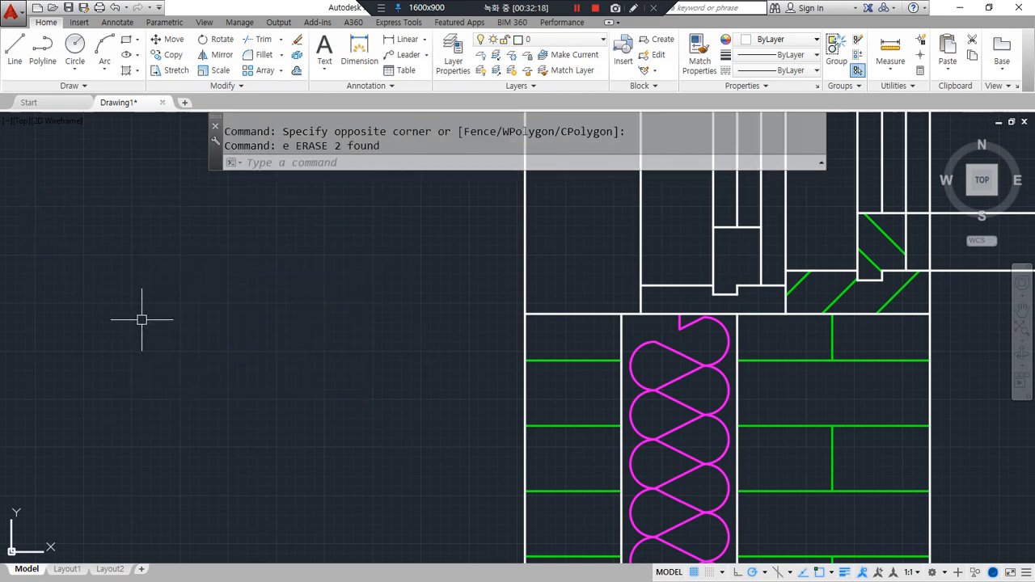
- Draw a 200 by 70 rectangle beside the wall with a diagonal from its upper-right to its lower-left corner
{"action": "type", "text": "rec"}
{"action": "key", "text": "Return"}
{"action": "left_click", "coordinate": [141, 413]}
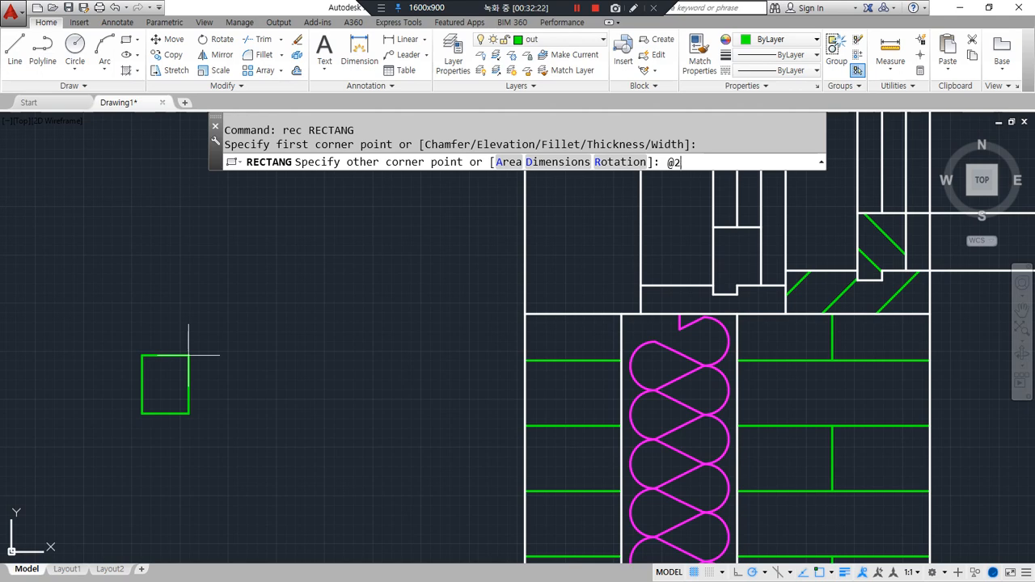
{"action": "type", "text": "@200,70"}
{"action": "key", "text": "Return"}
{"action": "type", "text": "l"}
{"action": "key", "text": "Return"}
{"action": "left_click", "coordinate": [334, 346]}
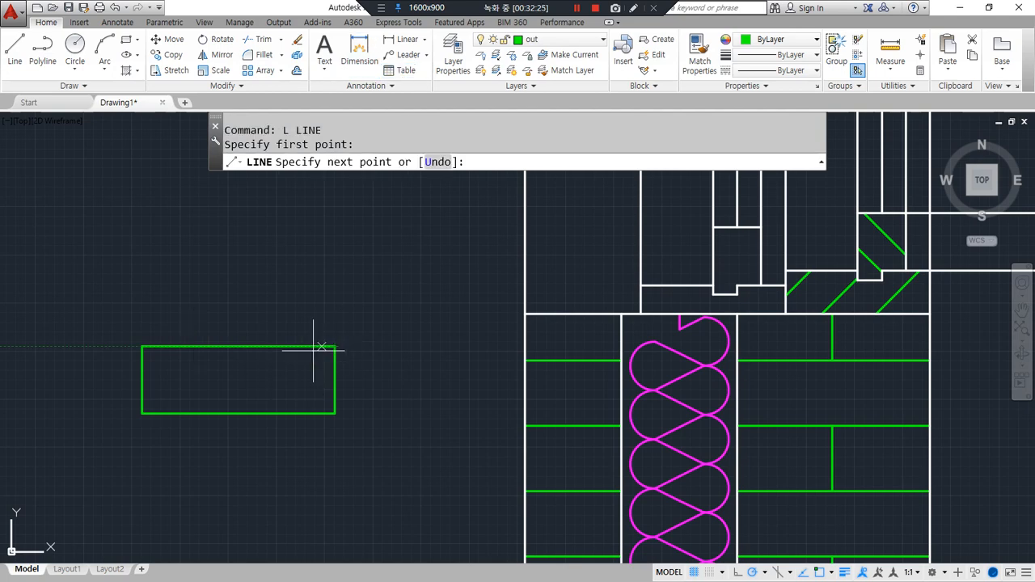
{"action": "left_click", "coordinate": [143, 412]}
{"action": "key", "text": "Return"}
- Match the properties of the 200 by 70 rectangle and its diagonal to those of the white outer wall line
{"action": "type", "text": "ma"}
{"action": "key", "text": "Return"}
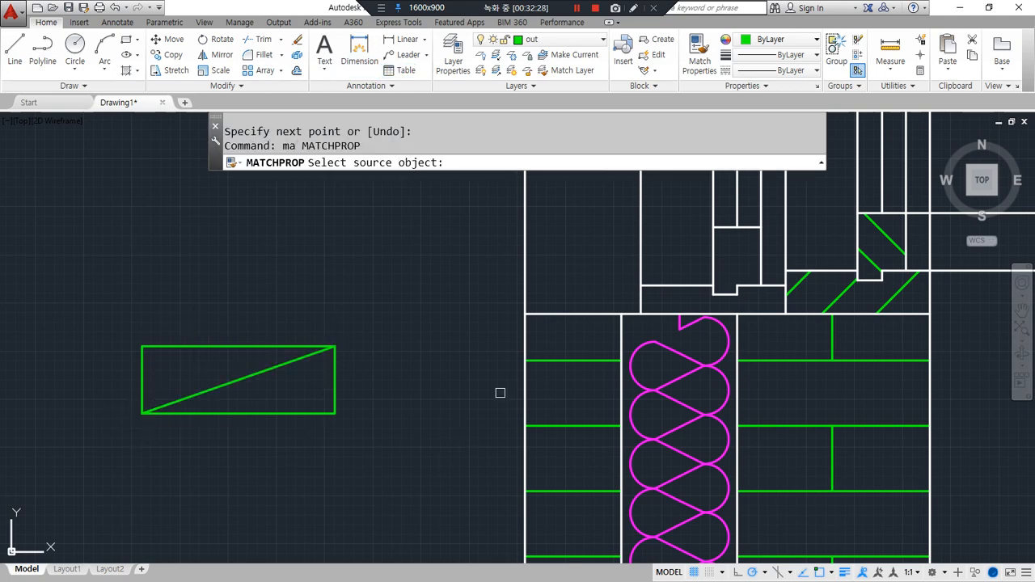
{"action": "left_click", "coordinate": [526, 396]}
{"action": "left_click", "coordinate": [423, 474]}
{"action": "left_click", "coordinate": [212, 300]}
{"action": "key", "text": "Return"}
- Rotate the rectangle and its diagonal by 15 degrees about the rectangle's upper-right corner
{"action": "type", "text": "ro"}
{"action": "key", "text": "Return"}
{"action": "left_click", "coordinate": [347, 307]}
{"action": "left_click", "coordinate": [323, 351]}
{"action": "key", "text": "Return"}
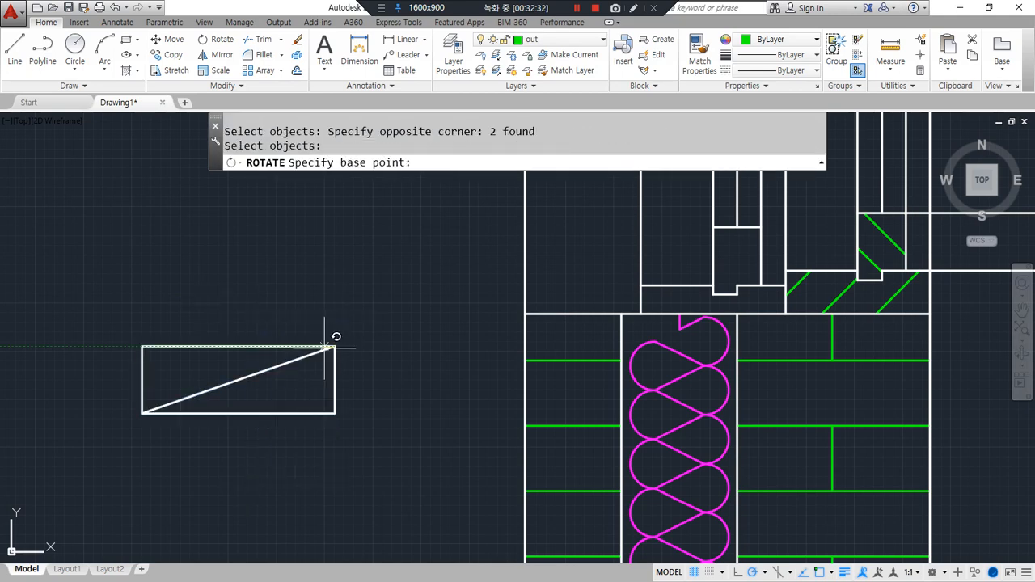
{"action": "left_click", "coordinate": [331, 347]}
{"action": "type", "text": "15"}
{"action": "key", "text": "Return"}
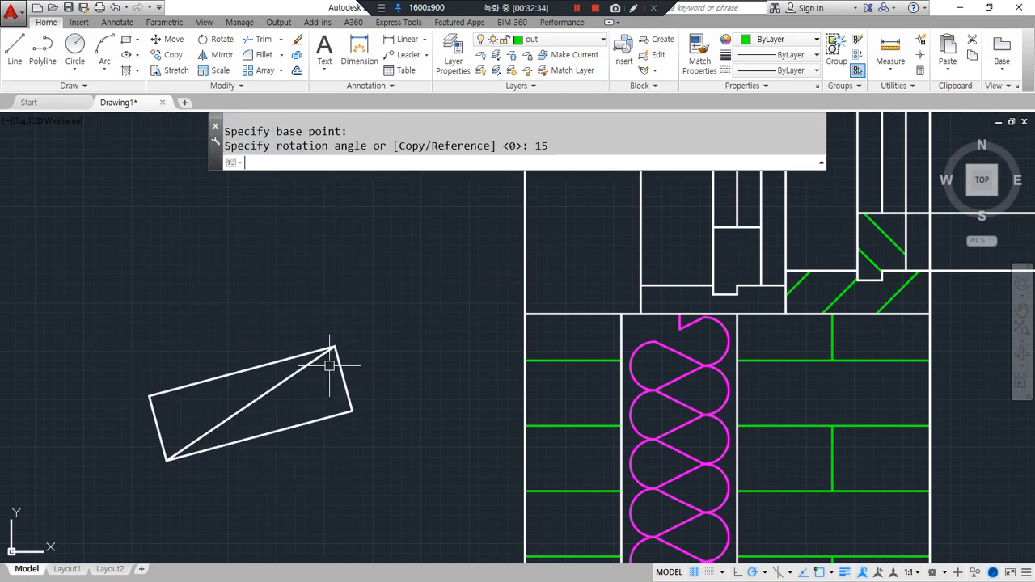
- Move the sloped brick so its upper-right corner sits on the lower outer corner of the window frame
{"action": "type", "text": "m"}
{"action": "key", "text": "Return"}
{"action": "left_click", "coordinate": [383, 445]}
{"action": "left_click", "coordinate": [291, 341]}
{"action": "key", "text": "Return"}
{"action": "left_click", "coordinate": [334, 347]}
{"action": "left_click", "coordinate": [640, 315]}
{"action": "scroll", "coordinate": [531, 405], "scroll_direction": "up", "scroll_amount": 3}
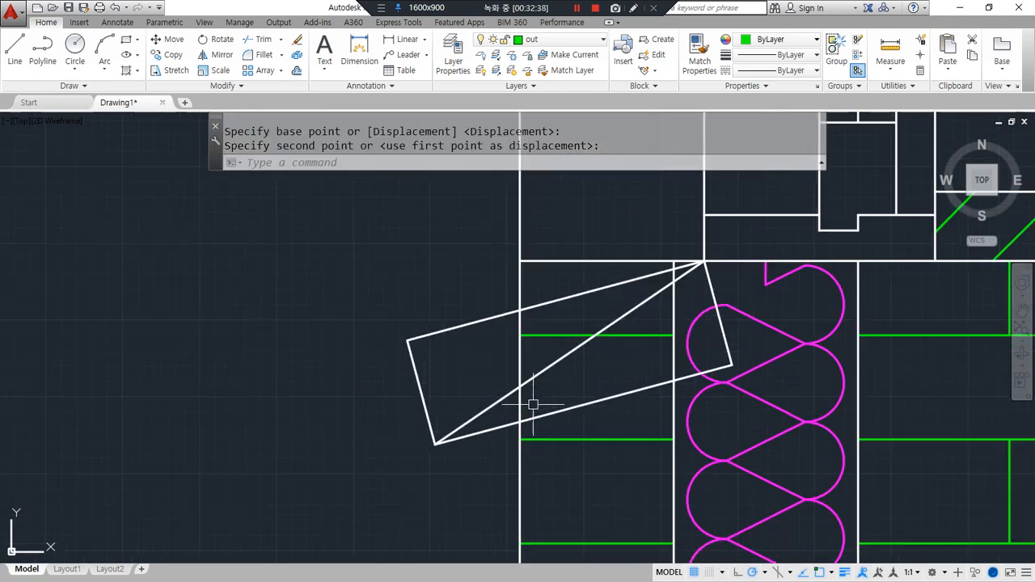
{"action": "left_click_drag", "start_coordinate": [566, 277], "coordinate": [578, 284]}
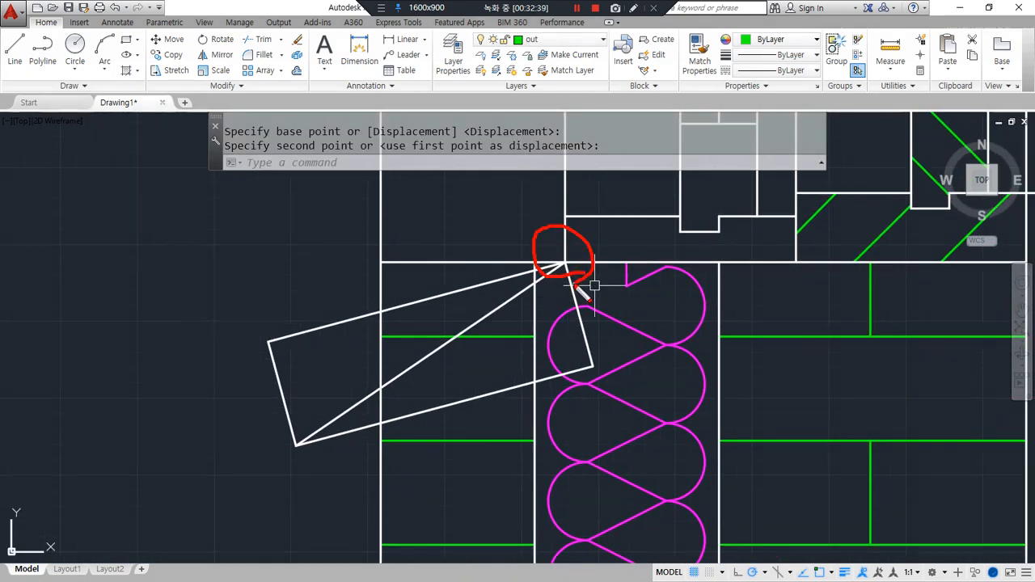
{"action": "mouse_move", "coordinate": [291, 495]}
{"action": "left_mouse_down"}
{"action": "mouse_move", "coordinate": [435, 428]}
{"action": "mouse_move", "coordinate": [312, 543]}
{"action": "left_mouse_up"}
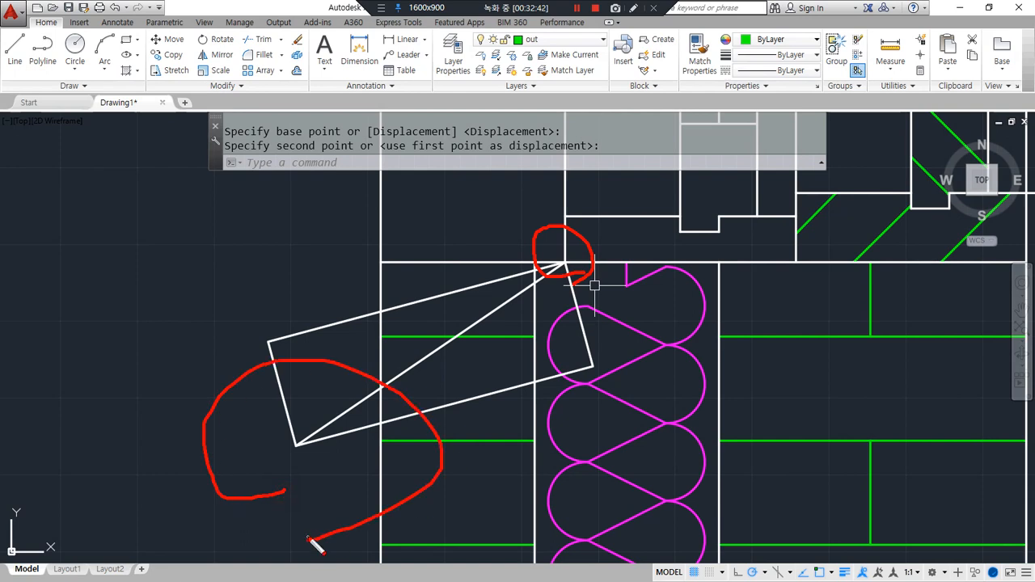
- Trim the outer wall line where the sloped brick crosses it and erase the leftover piece inside the brick
{"action": "type", "text": "tr"}
{"action": "key", "text": "Return"}
{"action": "key", "text": "Return"}
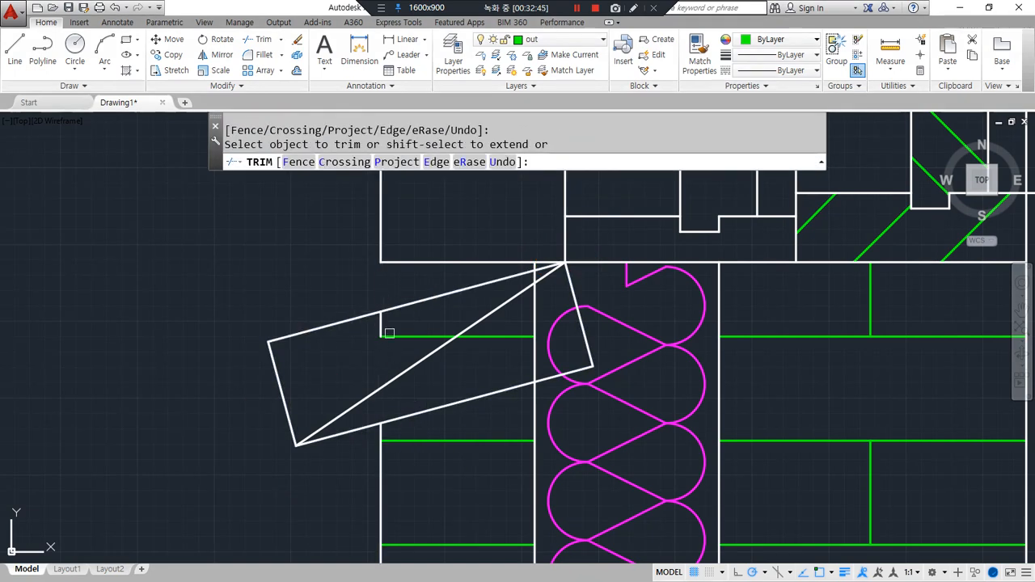
{"action": "key", "text": "Return"}
{"action": "left_click", "coordinate": [375, 323]}
{"action": "left_click", "coordinate": [378, 322]}
{"action": "left_click", "coordinate": [381, 324]}
{"action": "type", "text": "e"}
{"action": "key", "text": "Return"}
- Stretch the upper corners of the outer brick hatch boundary down to the underside of the sloped brick
{"action": "left_click", "coordinate": [434, 439]}
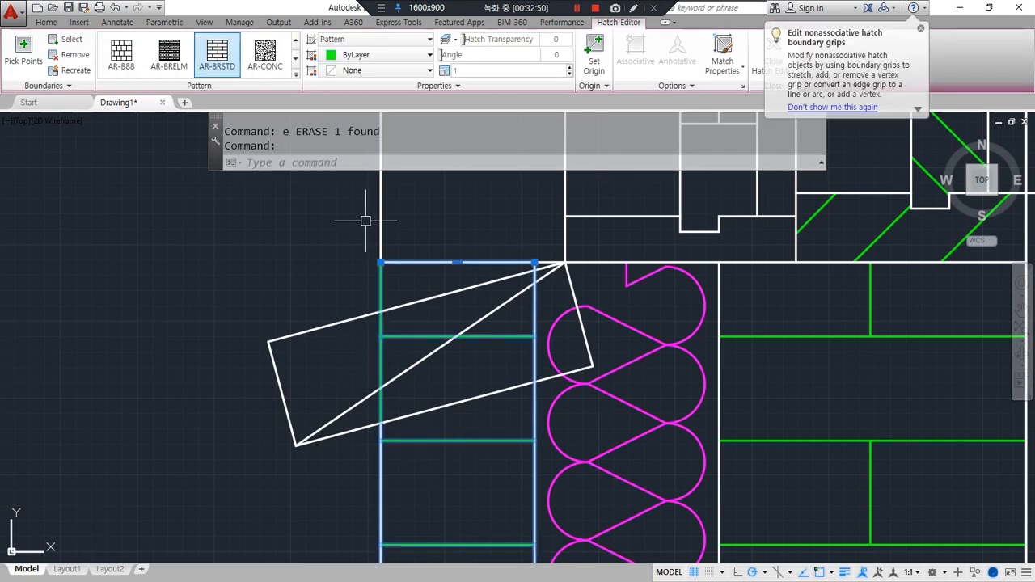
{"action": "left_click", "coordinate": [380, 262]}
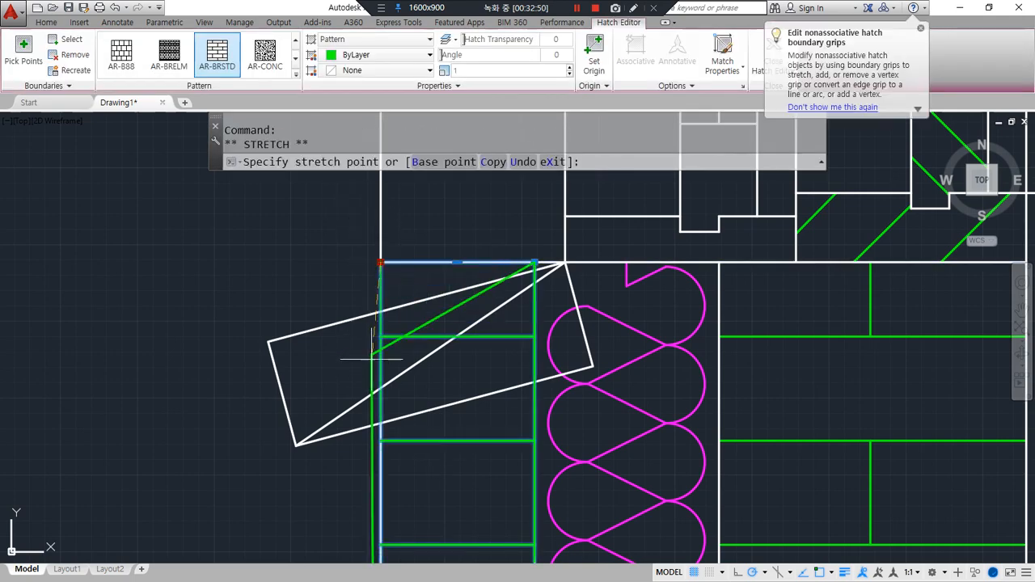
{"action": "left_click", "coordinate": [381, 422]}
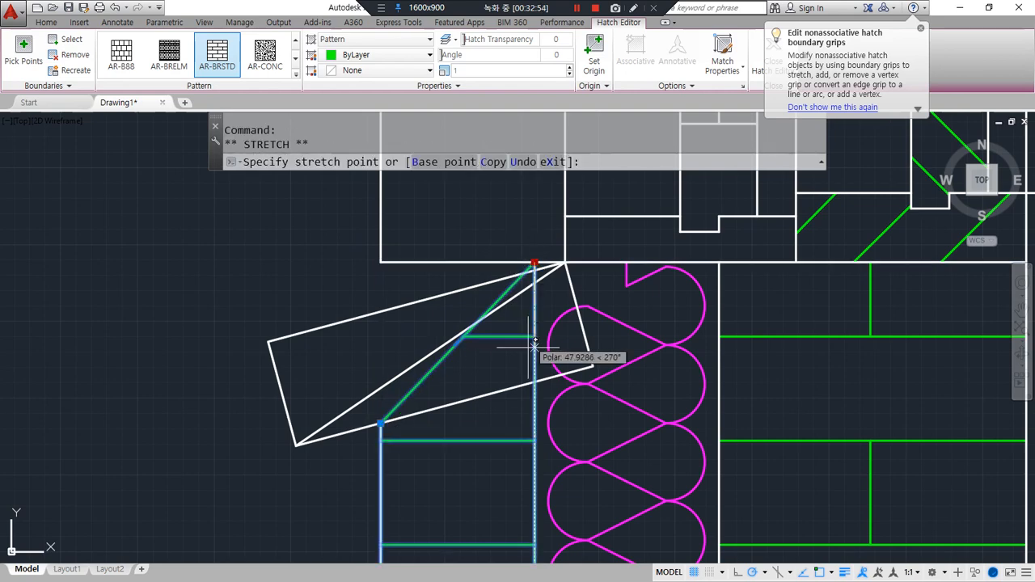
{"action": "key", "text": "Escape"}
- Trim the outer leaf's cavity-side line inside the sloped brick and erase the leftover piece near the brick's upper corner
{"action": "scroll", "coordinate": [457, 503], "scroll_direction": "down", "scroll_amount": 2}
{"action": "middle_click_drag", "start_coordinate": [632, 539], "coordinate": [450, 461]}
{"action": "type", "text": "tr"}
{"action": "key", "text": "space"}
{"action": "key", "text": "space"}
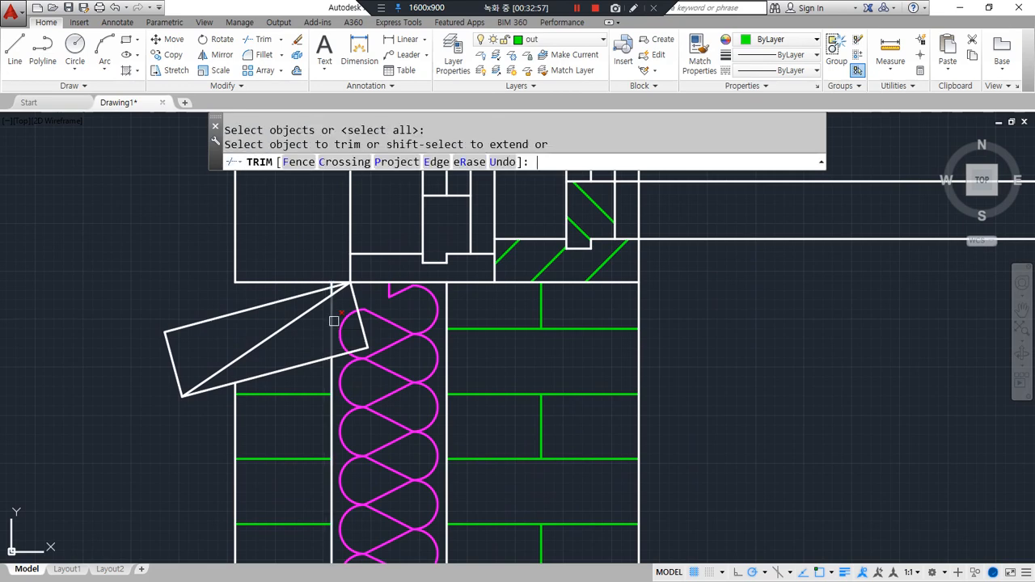
{"action": "left_click", "coordinate": [333, 322]}
{"action": "key", "text": "space"}
{"action": "left_click", "coordinate": [311, 235]}
{"action": "left_click", "coordinate": [350, 325]}
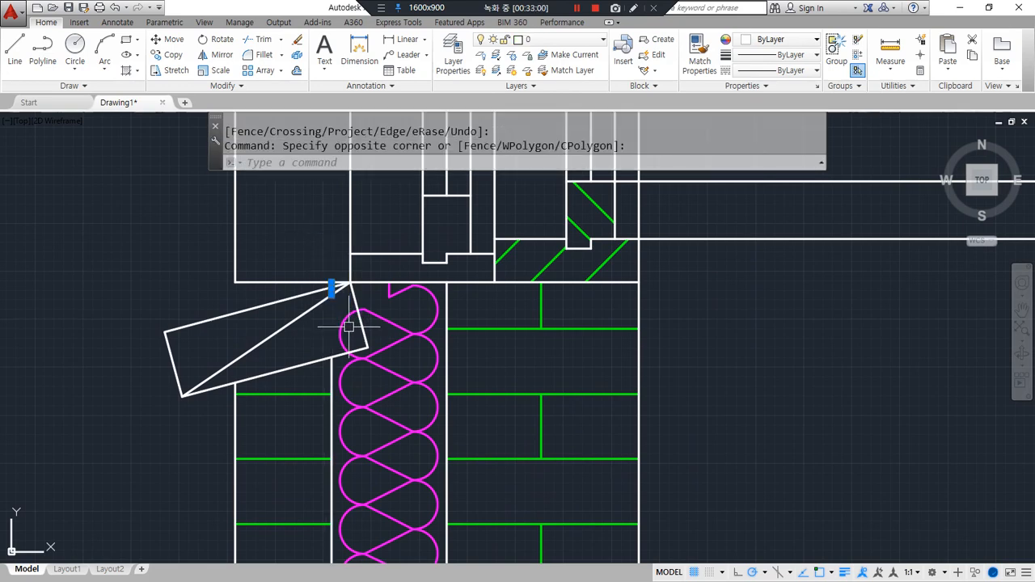
{"action": "type", "text": "e"}
{"action": "key", "text": "space"}
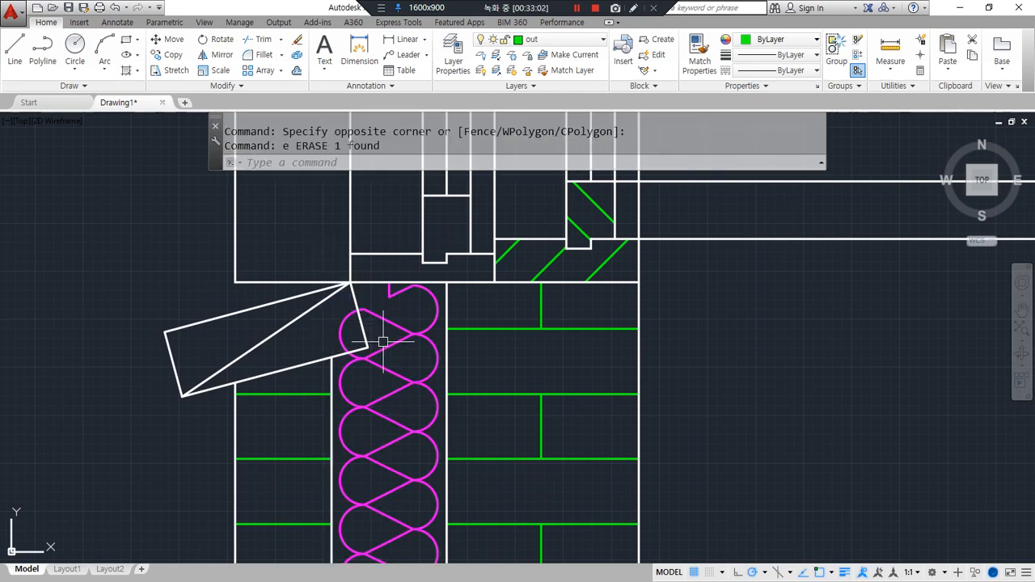
- Stretch the upper end of the insulation line straight down to a point below the sloped brick
{"action": "left_click", "coordinate": [412, 330]}
{"action": "left_click", "coordinate": [404, 370]}
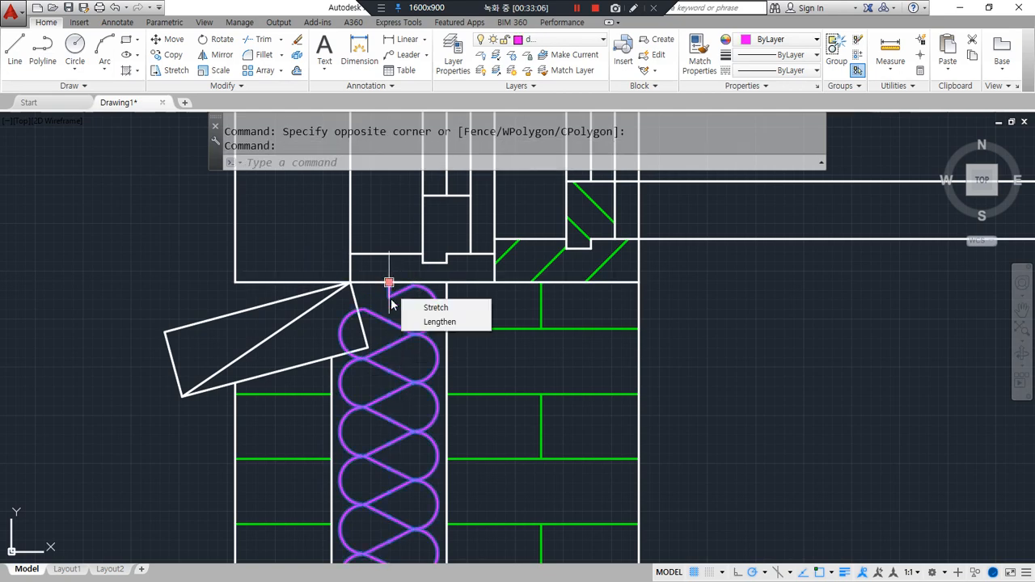
{"action": "left_click", "coordinate": [389, 284]}
{"action": "left_click", "coordinate": [389, 414]}
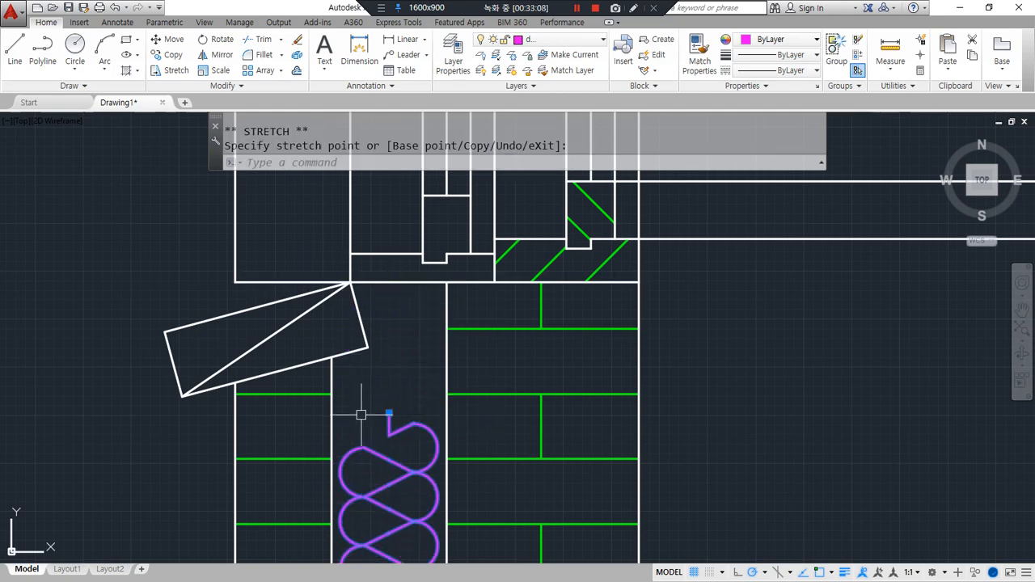
{"action": "key", "text": "Escape"}
- Draw a horizontal guide line from the outer wall line's top at the sloped brick across to the inner brick leaf
{"action": "type", "text": "l"}
{"action": "key", "text": "Return"}
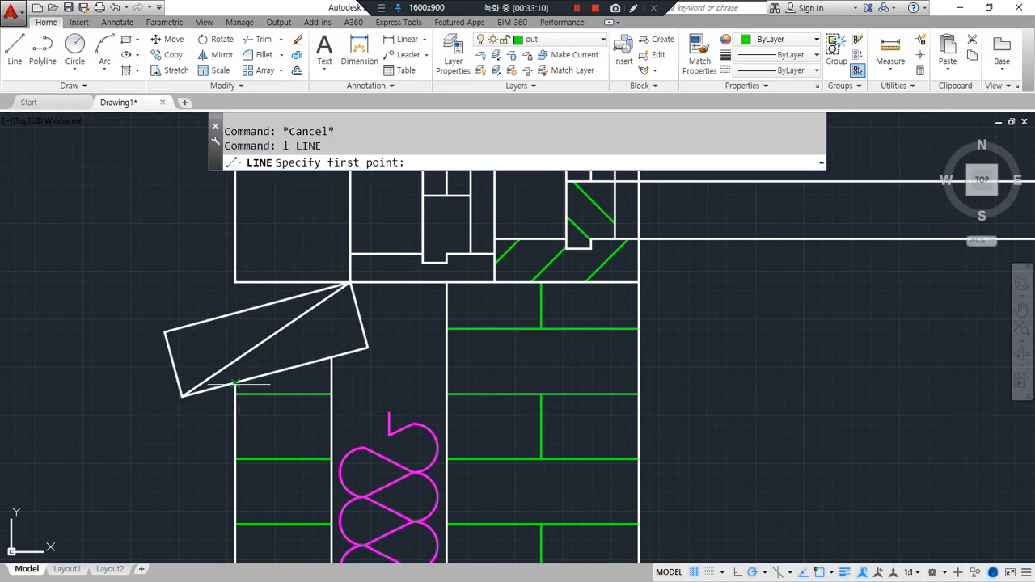
{"action": "left_click", "coordinate": [234, 384]}
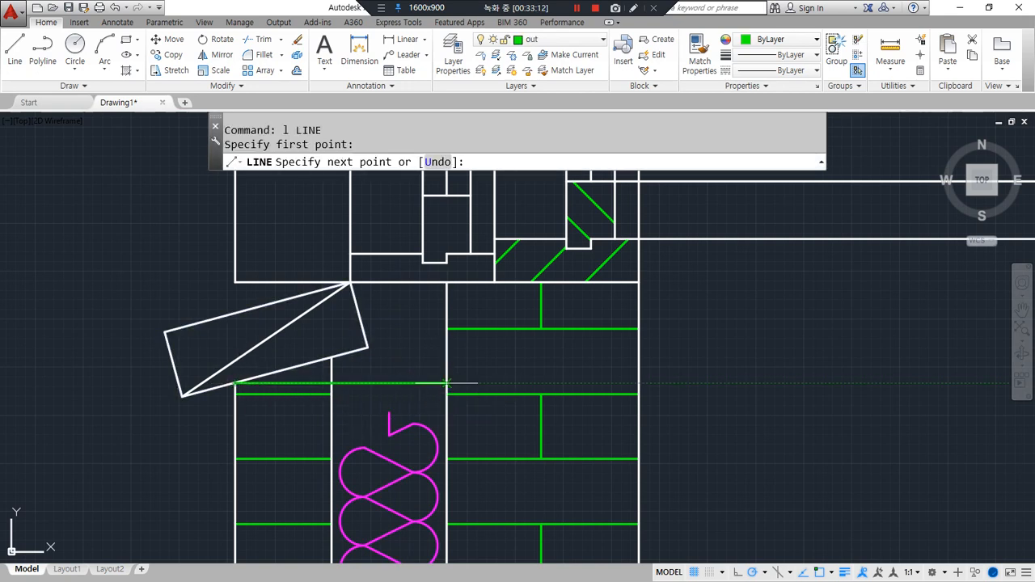
{"action": "left_click", "coordinate": [446, 383]}
{"action": "key", "text": "Escape"}
- Stretch the insulation's upper end to the horizontal guide line and erase the guide line
{"action": "left_click", "coordinate": [389, 414]}
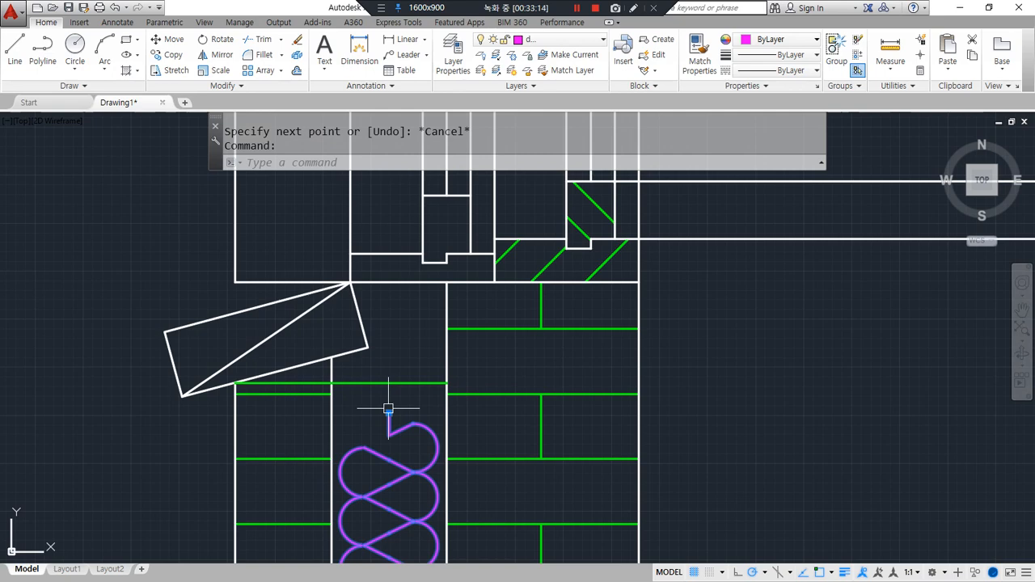
{"action": "left_click", "coordinate": [389, 414]}
{"action": "left_click", "coordinate": [391, 386]}
{"action": "key", "text": "Escape"}
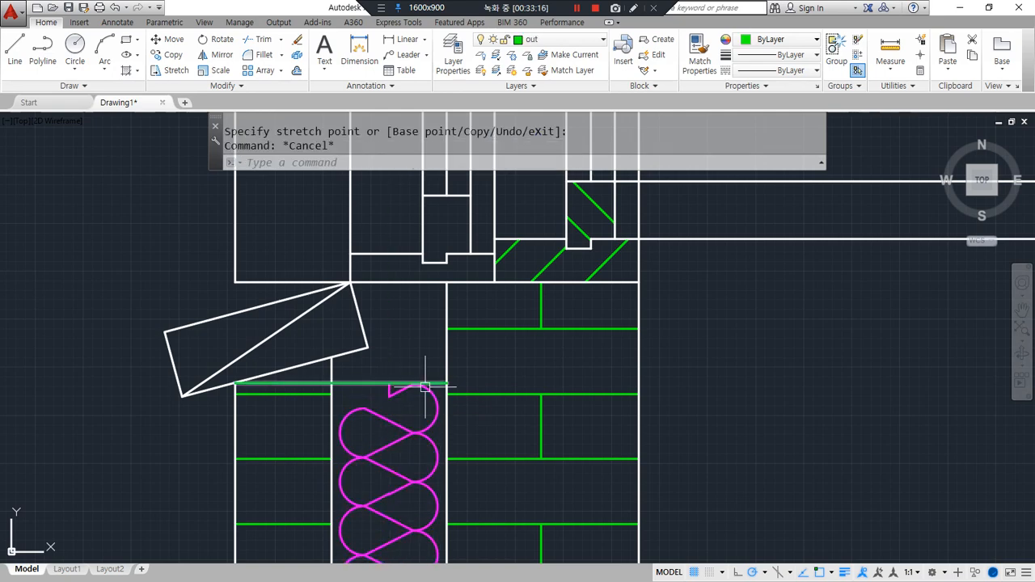
{"action": "left_click", "coordinate": [334, 383]}
{"action": "type", "text": "e"}
{"action": "key", "text": "Return"}
- Shorten the horizontal line under the window to the frame's outer corner and extend the outer line down to the sloped brick
{"action": "scroll", "coordinate": [234, 395], "scroll_direction": "down", "scroll_amount": 2}
{"action": "middle_click_drag", "start_coordinate": [234, 395], "coordinate": [235, 365]}
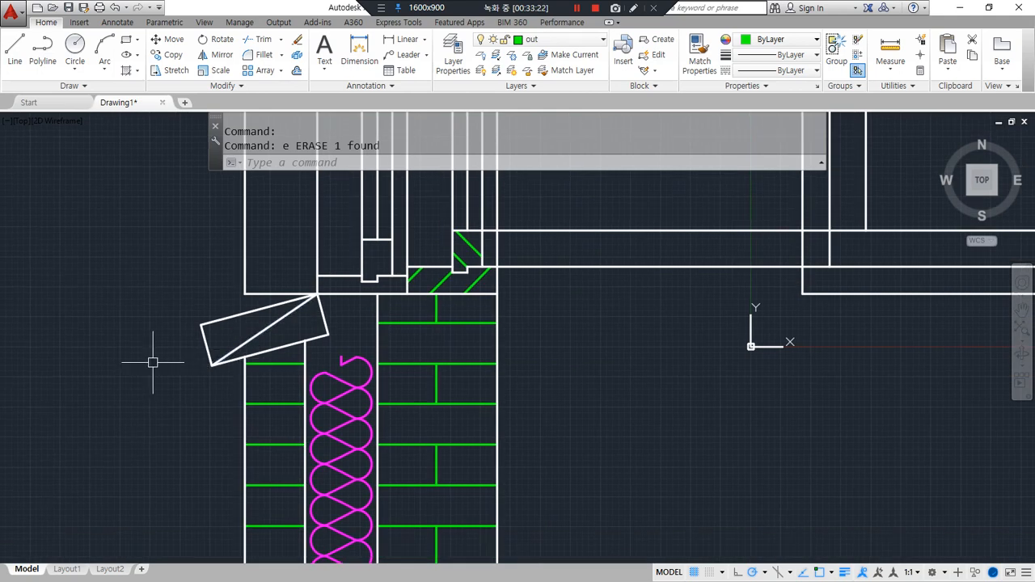
{"action": "left_click", "coordinate": [268, 298]}
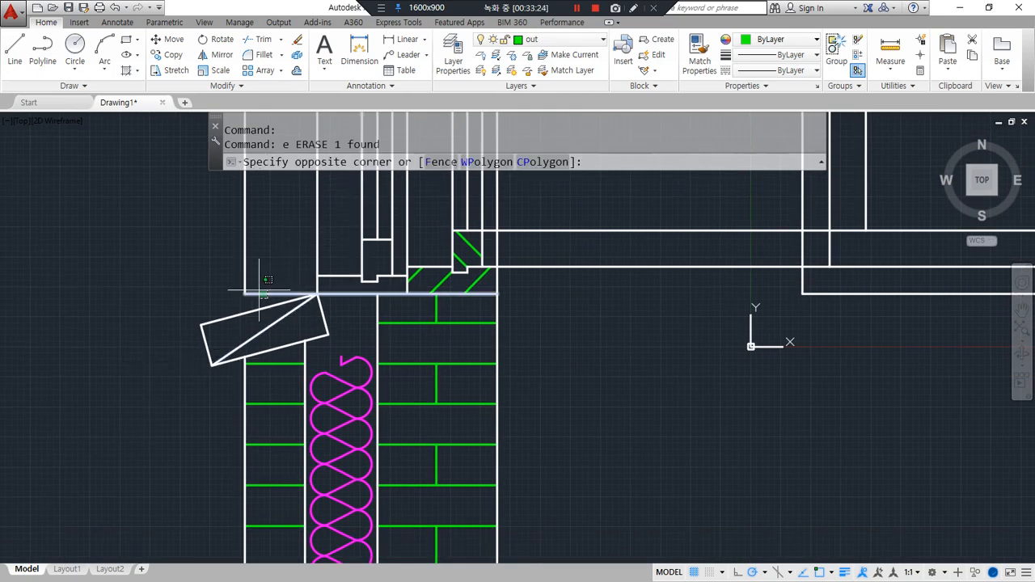
{"action": "left_click", "coordinate": [241, 298]}
{"action": "left_click", "coordinate": [245, 295]}
{"action": "left_click", "coordinate": [316, 295]}
{"action": "key", "text": "Escape"}
{"action": "type", "text": "e"}
{"action": "key", "text": "Return"}
{"action": "key", "text": "Return"}
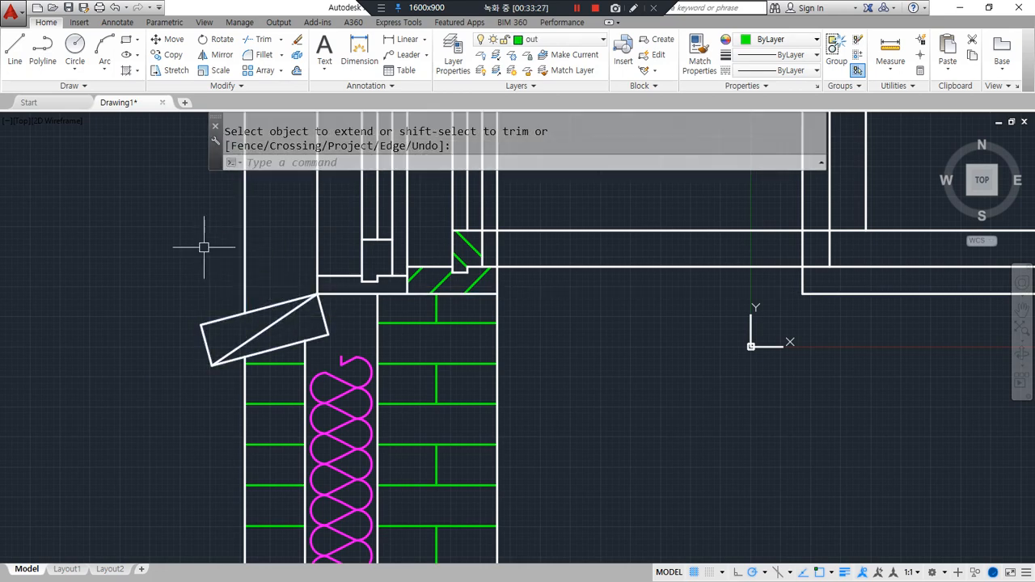
- Draw a 200 by 70 rectangle from the upper outer corner of the window frame at the window head
{"action": "scroll", "coordinate": [203, 243], "scroll_direction": "down", "scroll_amount": 4}
{"action": "mouse_move", "coordinate": [189, 219]}
{"action": "middle_mouse_down"}
{"action": "mouse_move", "coordinate": [204, 429]}
{"action": "mouse_move", "coordinate": [241, 384]}
{"action": "middle_mouse_up"}
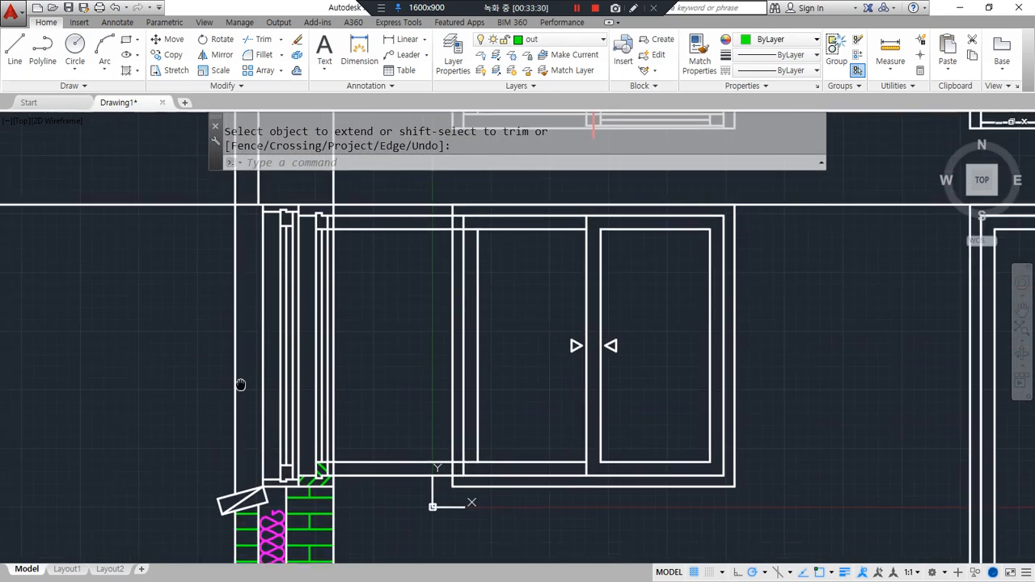
{"action": "scroll", "coordinate": [250, 324], "scroll_direction": "up", "scroll_amount": 7}
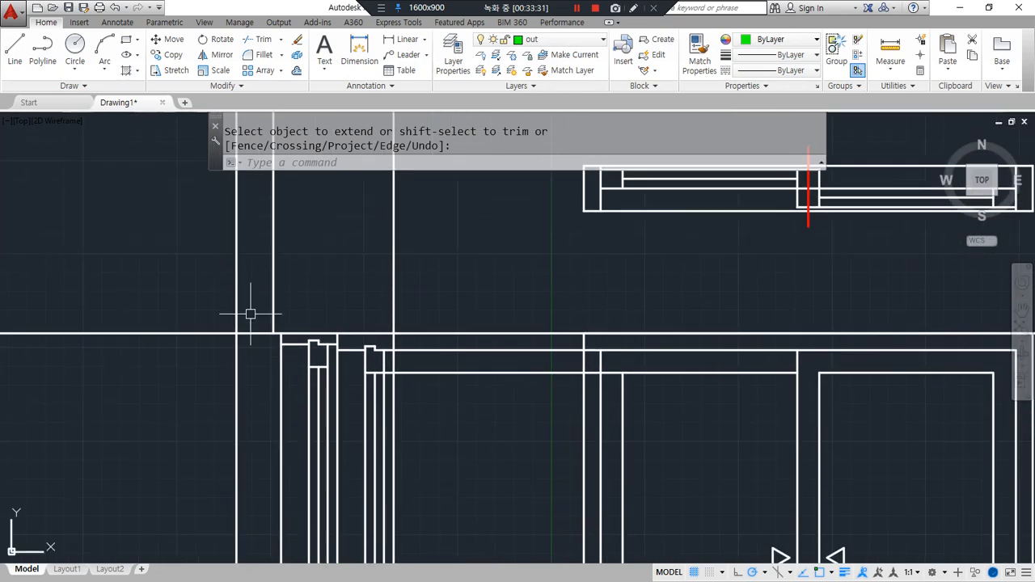
{"action": "mouse_move", "coordinate": [258, 347]}
{"action": "middle_mouse_down"}
{"action": "mouse_move", "coordinate": [252, 386]}
{"action": "mouse_move", "coordinate": [302, 412]}
{"action": "middle_mouse_up"}
{"action": "key", "text": "Return"}
{"action": "type", "text": "rec"}
{"action": "key", "text": "Return"}
{"action": "left_click", "coordinate": [325, 415]}
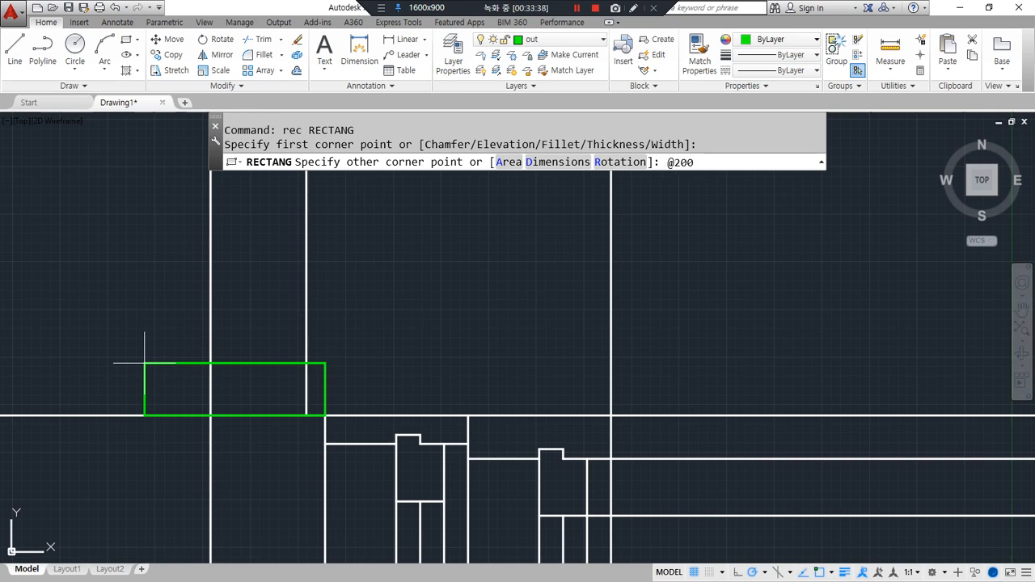
{"action": "key", "text": "Return"}
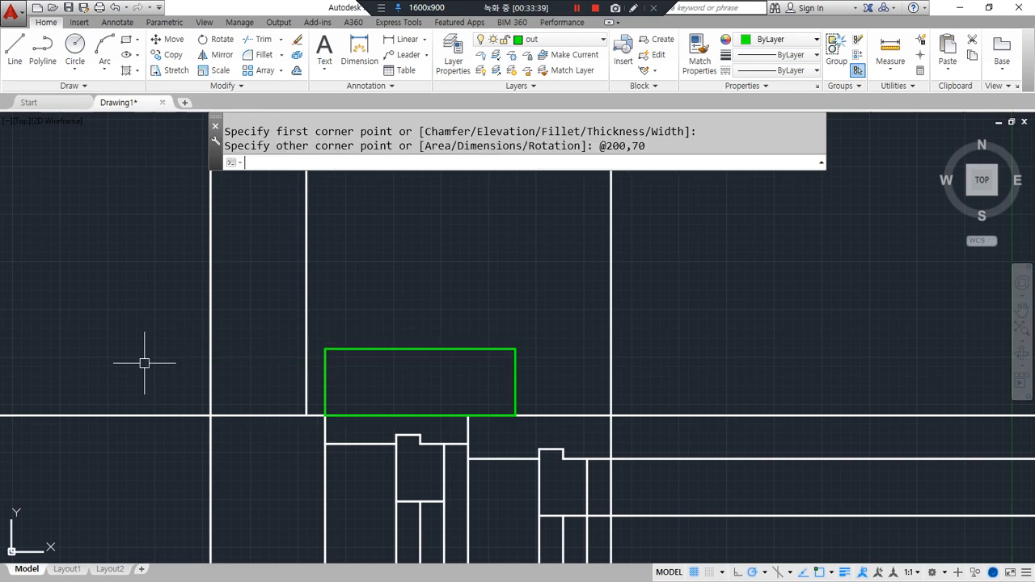
- Move the new rectangle outward so its lower-right corner sits on the window frame's upper outer corner
{"action": "type", "text": "m"}
{"action": "key", "text": "Return"}
{"action": "left_click", "coordinate": [516, 388]}
{"action": "key", "text": "Return"}
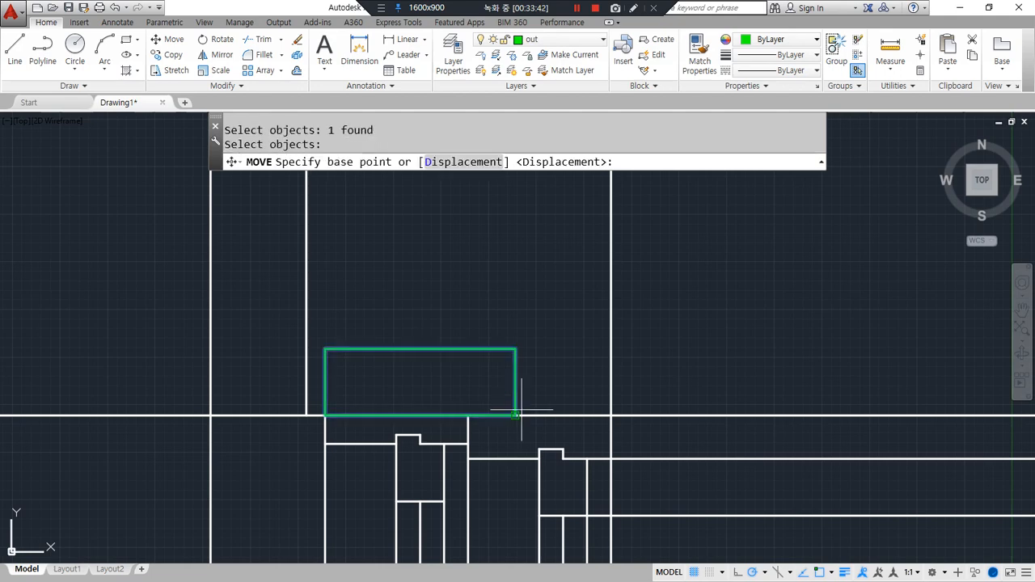
{"action": "left_click", "coordinate": [516, 415]}
{"action": "left_click", "coordinate": [378, 361]}
{"action": "key", "text": "Return"}
{"action": "left_click", "coordinate": [383, 349]}
{"action": "key", "text": "Return"}
{"action": "left_click", "coordinate": [413, 349]}
{"action": "left_click", "coordinate": [327, 414]}
- Trim the two vertical outer leaf lines where they cross the rectangle at the window head
{"action": "type", "text": "tr"}
{"action": "key", "text": "Return"}
{"action": "key", "text": "Return"}
{"action": "key", "text": "Return"}
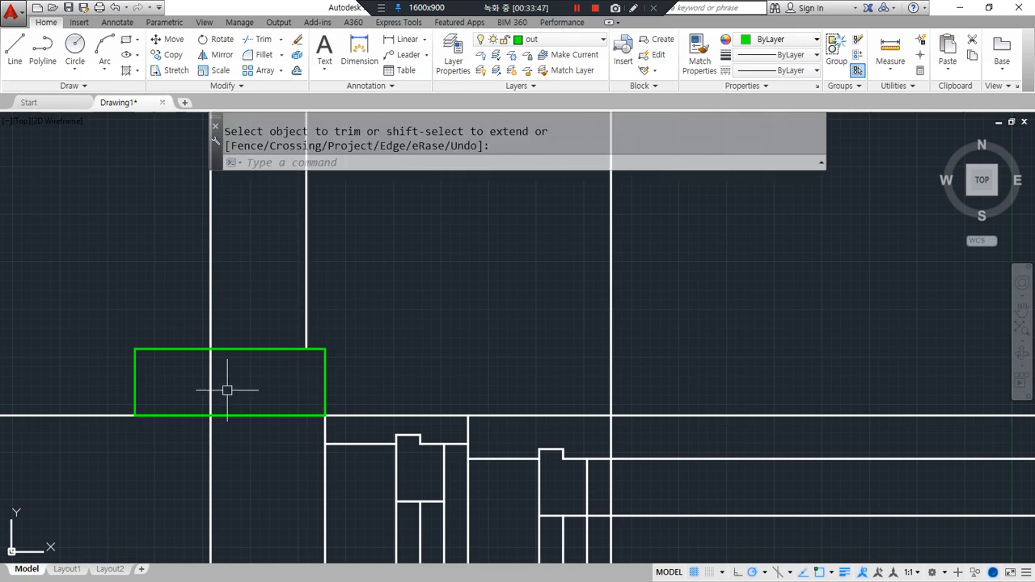
{"action": "key", "text": "Return"}
{"action": "key", "text": "Return"}
{"action": "scroll", "coordinate": [213, 392], "scroll_direction": "down", "scroll_amount": 6}
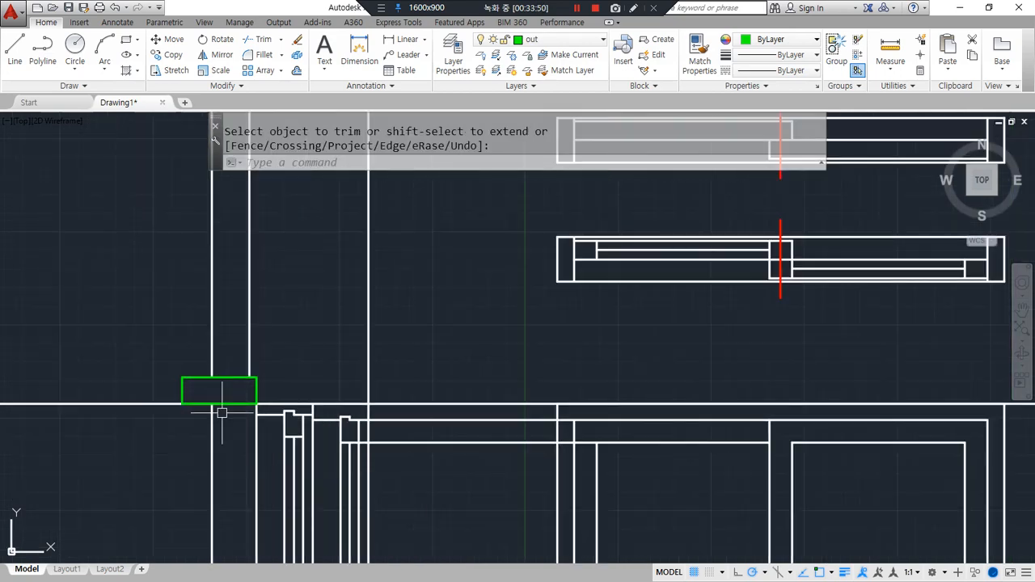
- Move the outer vertical line below the window head so its top meets the rectangle's lower-left corner
{"action": "scroll", "coordinate": [245, 366], "scroll_direction": "up", "scroll_amount": 2}
{"action": "key", "text": "Return"}
{"action": "type", "text": "m"}
{"action": "key", "text": "Return"}
{"action": "left_click", "coordinate": [238, 394]}
{"action": "left_click", "coordinate": [217, 381]}
{"action": "key", "text": "Return"}
{"action": "left_click", "coordinate": [229, 346]}
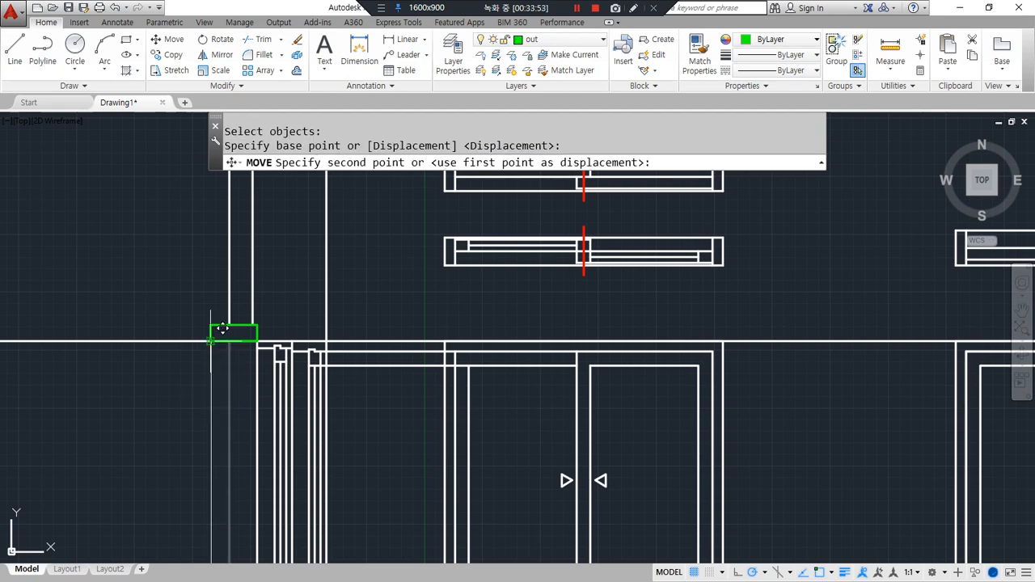
{"action": "left_click", "coordinate": [229, 347]}
- Match the window head rectangle's properties to those of the white outer vertical line
{"action": "scroll", "coordinate": [229, 344], "scroll_direction": "up", "scroll_amount": 4}
{"action": "type", "text": "ma"}
{"action": "key", "text": "Return"}
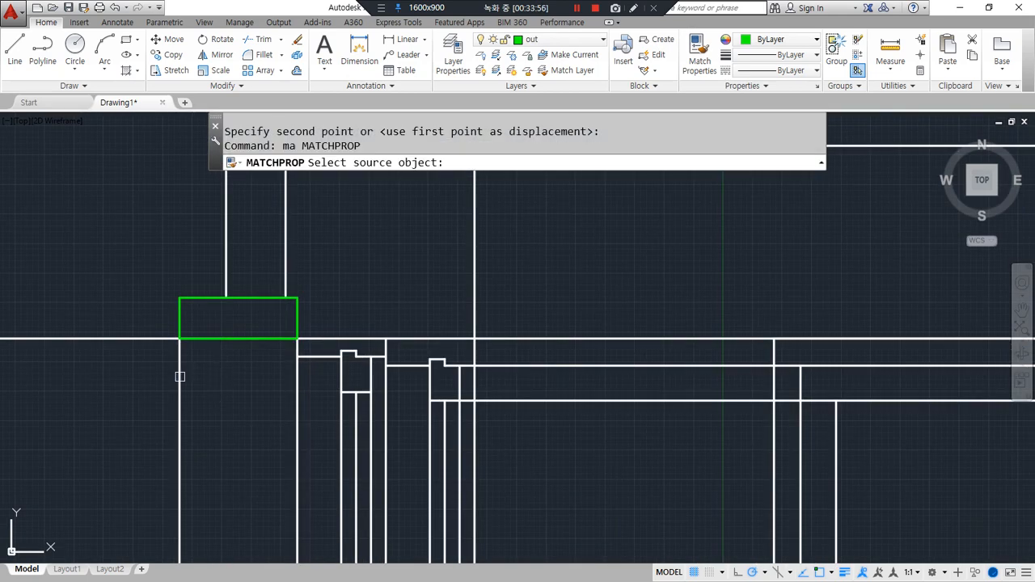
{"action": "left_click", "coordinate": [179, 375]}
{"action": "left_click", "coordinate": [182, 307]}
{"action": "left_click", "coordinate": [167, 312]}
{"action": "key", "text": "Return"}
{"action": "middle_click_drag", "start_coordinate": [202, 367], "coordinate": [235, 321]}
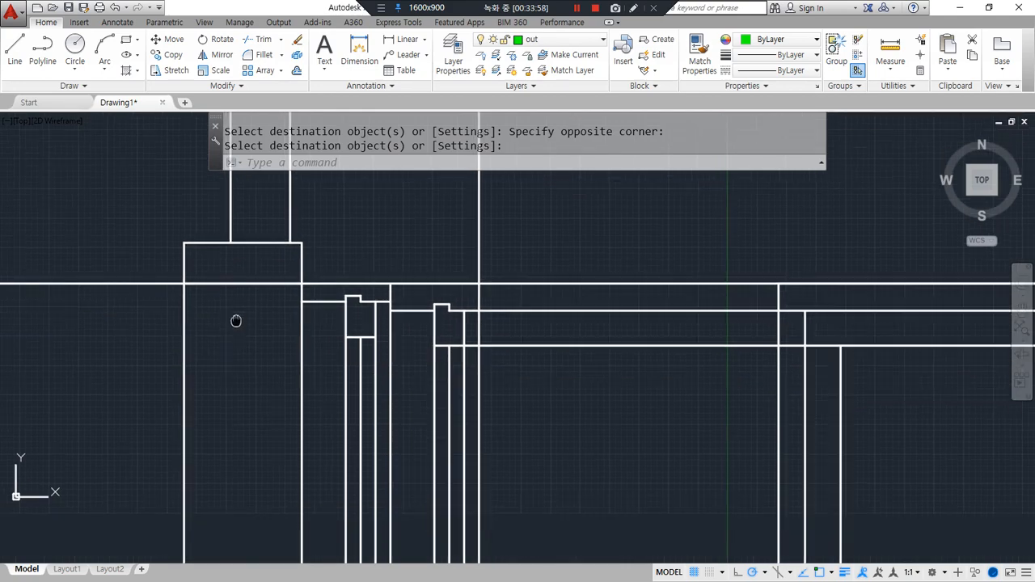
- Draw a diagonal across the window head rectangle from its upper-right to its lower-left corner
{"action": "type", "text": "l"}
{"action": "key", "text": "Return"}
{"action": "left_click", "coordinate": [301, 243]}
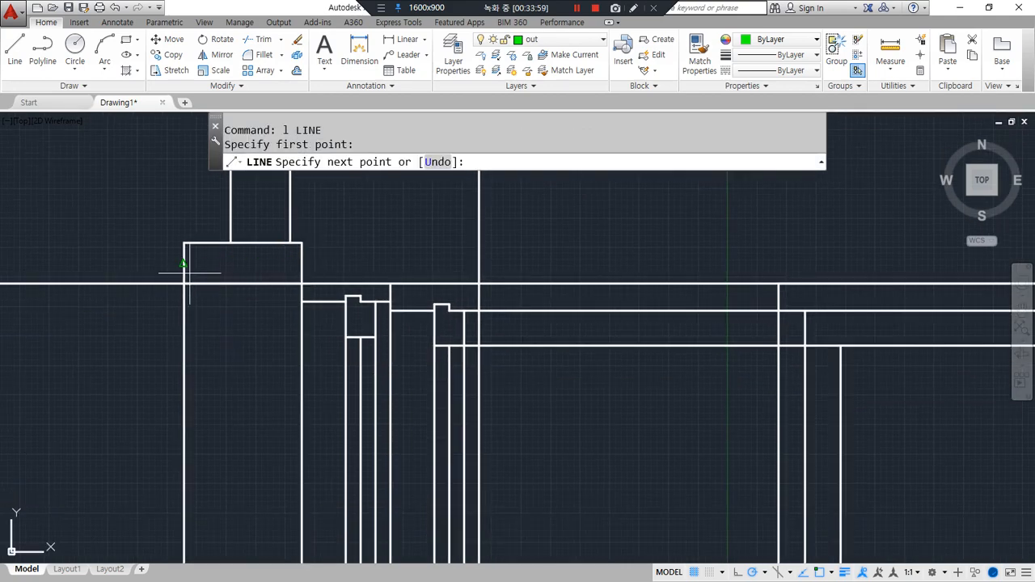
{"action": "left_click", "coordinate": [183, 283]}
{"action": "key", "text": "Return"}
- Move the outer vertical line so its lower end meets the upper-left corner of the sloped sill brick
{"action": "scroll", "coordinate": [259, 365], "scroll_direction": "down", "scroll_amount": 2}
{"action": "scroll", "coordinate": [242, 386], "scroll_direction": "down", "scroll_amount": 3}
{"action": "scroll", "coordinate": [203, 354], "scroll_direction": "up", "scroll_amount": 1}
{"action": "middle_click_drag", "start_coordinate": [203, 354], "coordinate": [232, 283]}
{"action": "scroll", "coordinate": [191, 439], "scroll_direction": "up", "scroll_amount": 4}
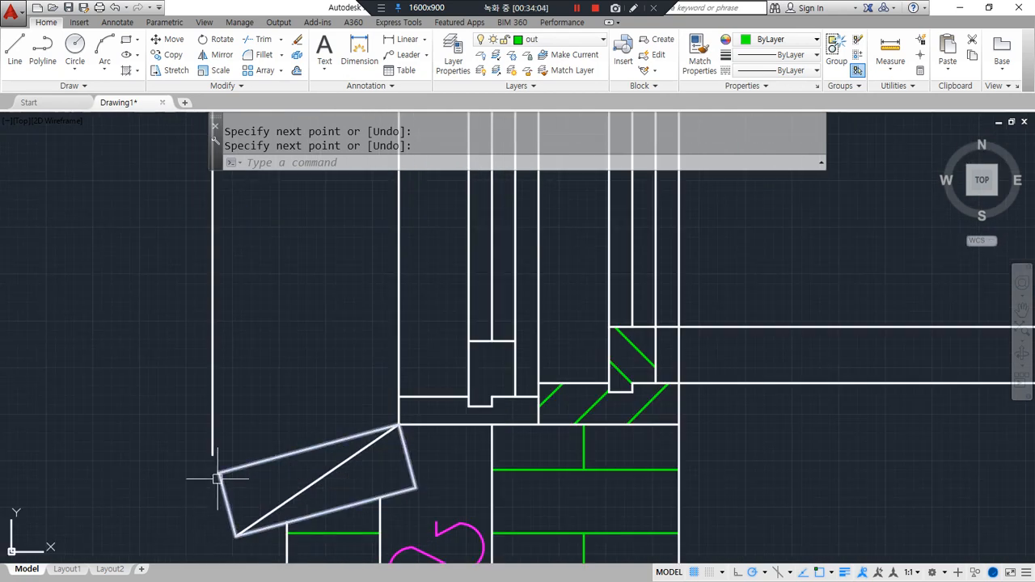
{"action": "type", "text": "m"}
{"action": "key", "text": "Return"}
{"action": "left_click", "coordinate": [226, 416]}
{"action": "left_click", "coordinate": [197, 439]}
{"action": "key", "text": "Return"}
{"action": "left_click", "coordinate": [214, 453]}
{"action": "left_click", "coordinate": [218, 473]}
- Extend the moved outer vertical line up to the horizontal line at the window head
{"action": "scroll", "coordinate": [215, 462], "scroll_direction": "down", "scroll_amount": 4}
{"action": "middle_click_drag", "start_coordinate": [216, 127], "coordinate": [216, 301]}
{"action": "scroll", "coordinate": [216, 301], "scroll_direction": "up", "scroll_amount": 5}
{"action": "middle_click_drag", "start_coordinate": [277, 289], "coordinate": [277, 416]}
{"action": "type", "text": "ex"}
{"action": "key", "text": "Return"}
{"action": "key", "text": "Return"}
{"action": "left_click", "coordinate": [263, 432]}
{"action": "left_click", "coordinate": [182, 417]}
{"action": "key", "text": "Return"}
{"action": "type", "text": "m"}
{"action": "key", "text": "Return"}
{"action": "left_click", "coordinate": [366, 378]}
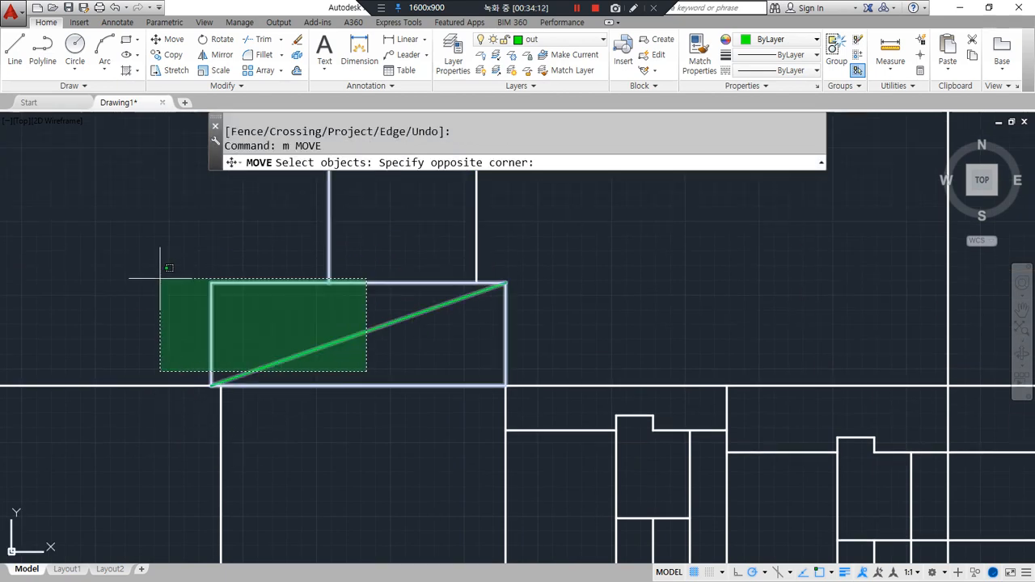
{"action": "left_click", "coordinate": [161, 279]}
{"action": "key", "text": "Return"}
{"action": "left_click", "coordinate": [210, 387]}
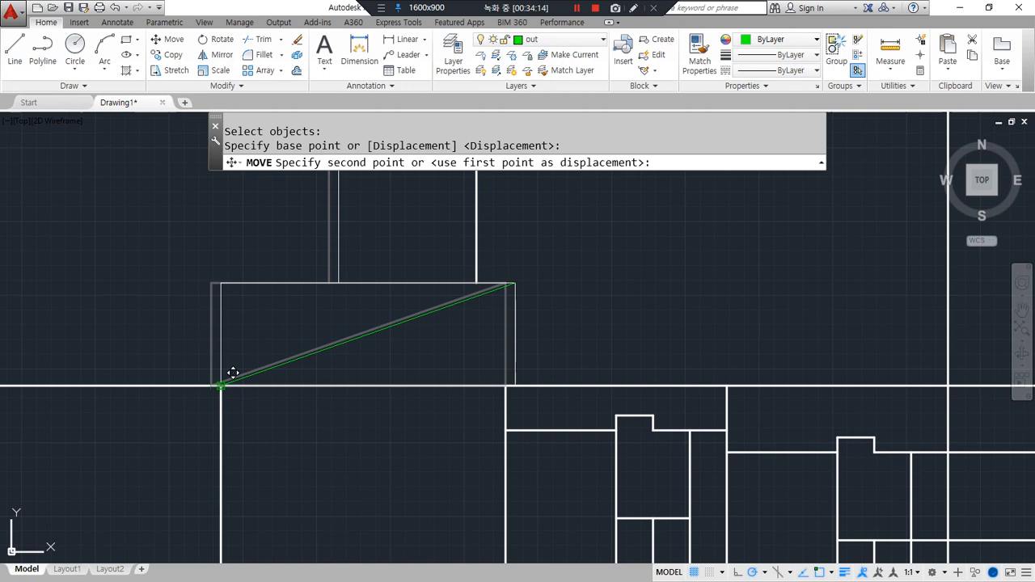
{"action": "key", "text": "Escape"}
{"action": "key", "text": "ctrl+z"}
- Move the window head rectangle and its diagonal so their lower-left corner meets the upper end of the outer vertical line
{"action": "type", "text": "m"}
{"action": "key", "text": "Return"}
{"action": "left_click", "coordinate": [286, 361]}
{"action": "left_click", "coordinate": [157, 346]}
{"action": "key", "text": "Return"}
{"action": "left_click", "coordinate": [211, 386]}
{"action": "left_click", "coordinate": [221, 385]}
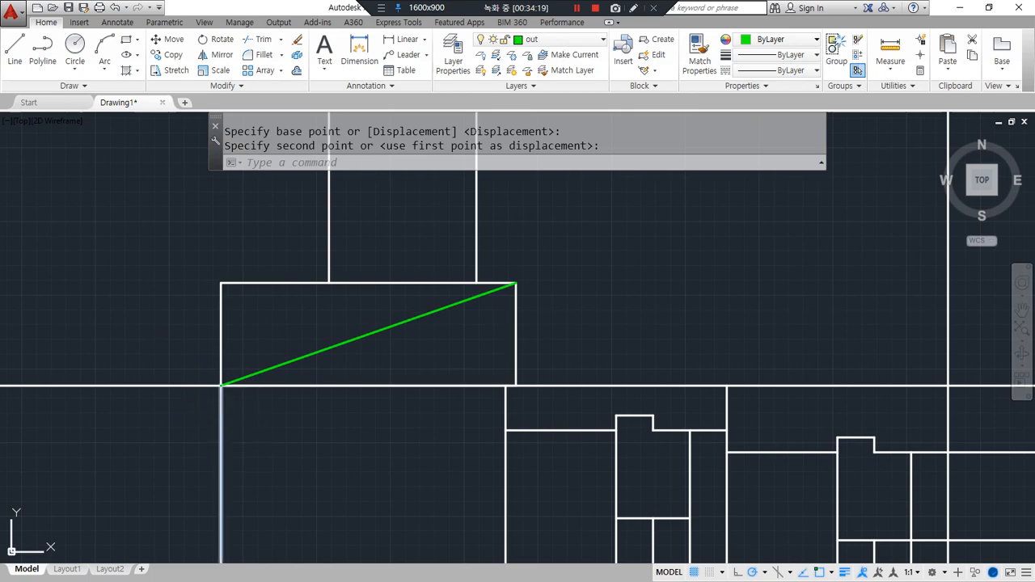
{"action": "key", "text": "Escape"}
- Hatch the tall outer strip between the head brick and sloped sill brick with user-defined lines at angle 0 and spacing 70
{"action": "scroll", "coordinate": [268, 454], "scroll_direction": "down", "scroll_amount": 6}
{"action": "middle_click_drag", "start_coordinate": [270, 455], "coordinate": [222, 259]}
{"action": "scroll", "coordinate": [263, 420], "scroll_direction": "down", "scroll_amount": 2}
{"action": "middle_click_drag", "start_coordinate": [262, 373], "coordinate": [264, 304]}
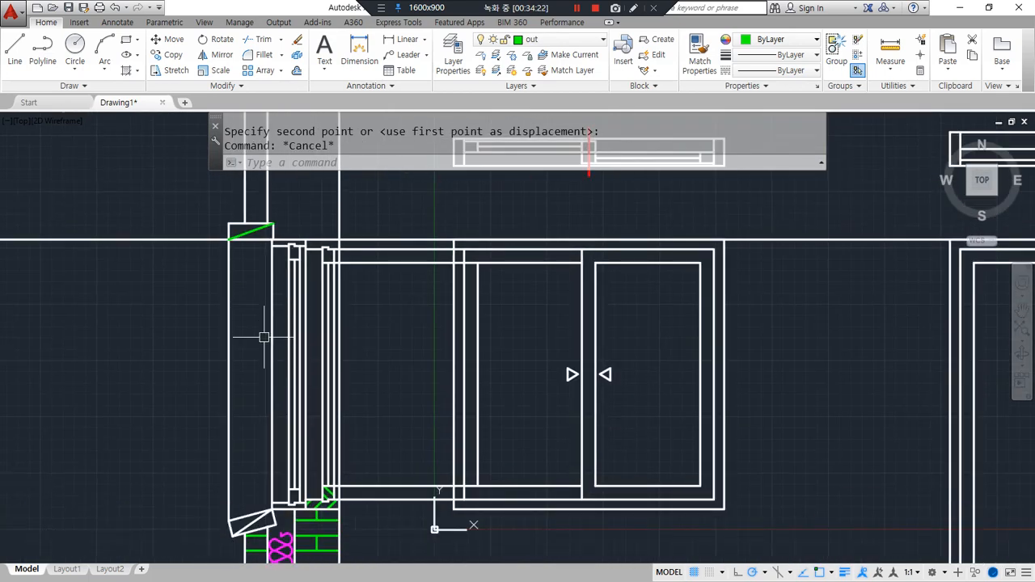
{"action": "type", "text": "h"}
{"action": "key", "text": "Return"}
{"action": "left_click", "coordinate": [248, 373]}
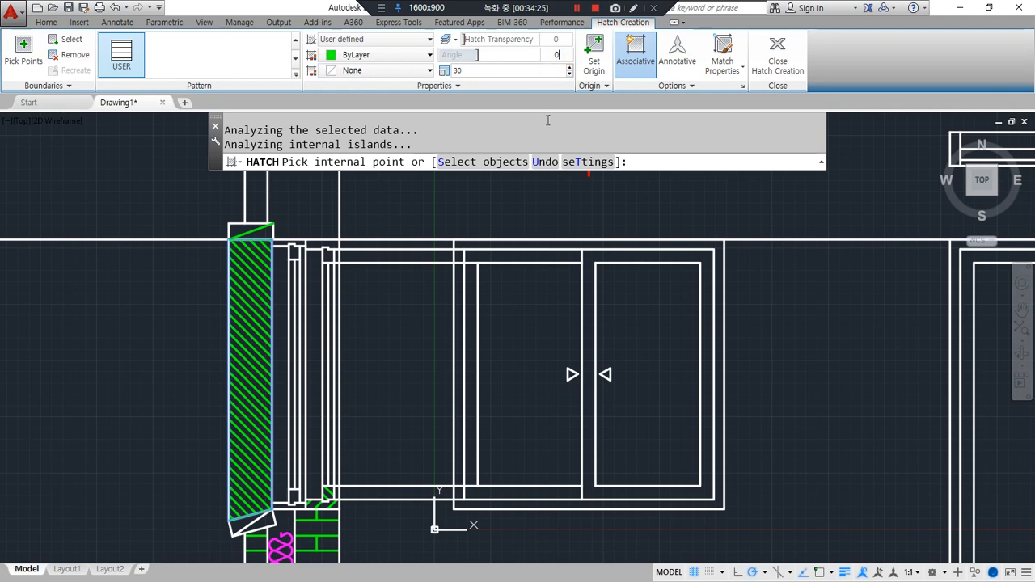
{"action": "key", "text": "Return"}
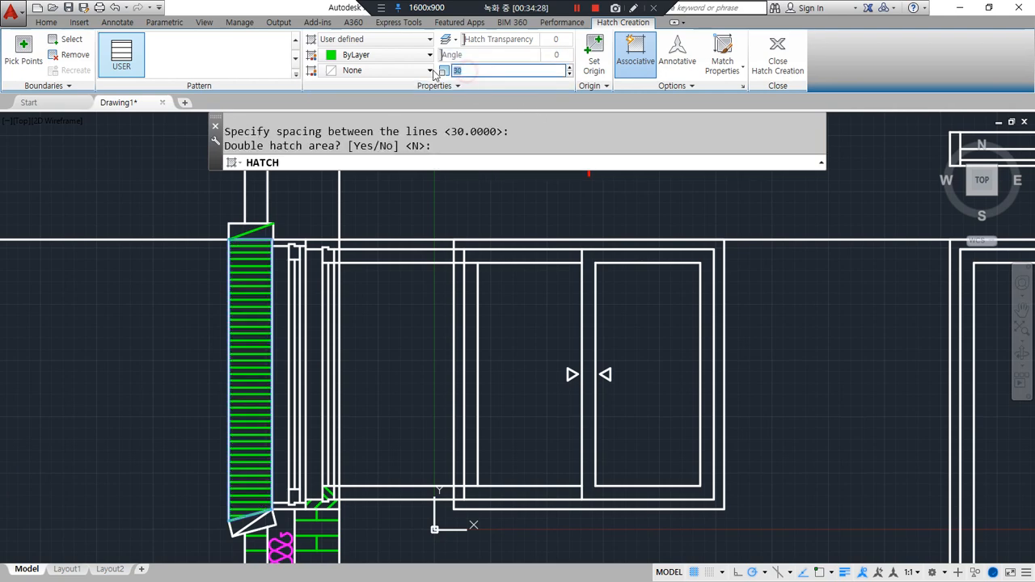
{"action": "type", "text": "70"}
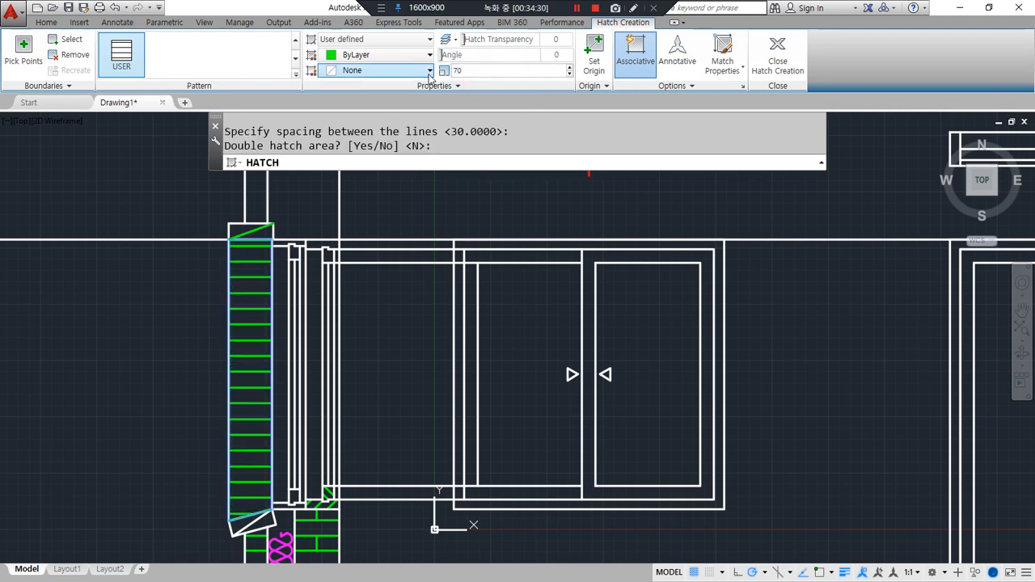
{"action": "left_click", "coordinate": [778, 55]}
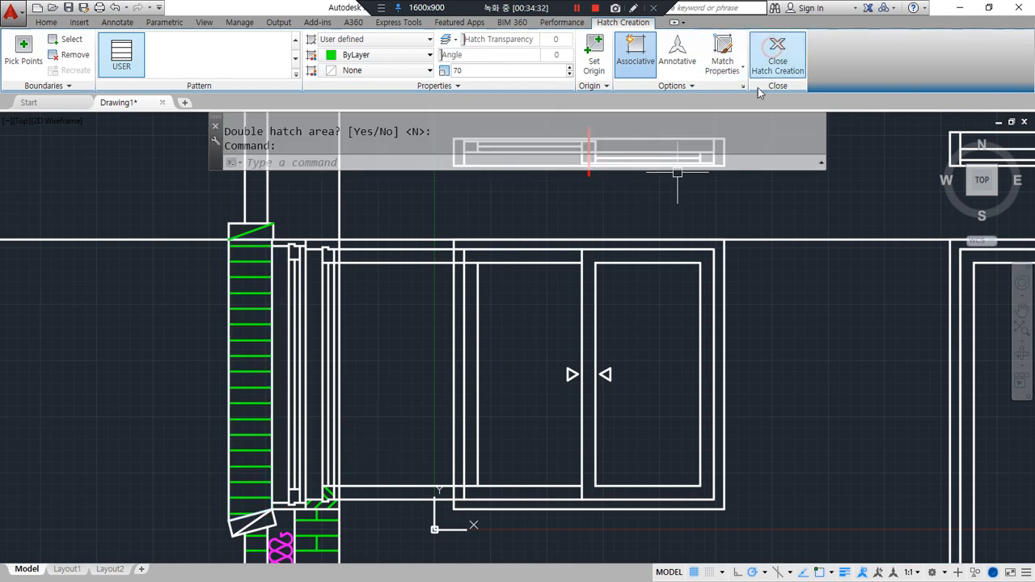
- Set the outer strip's hatch origin at the strip's lower-right corner, where it meets the sloped sill brick
{"action": "left_click", "coordinate": [256, 308]}
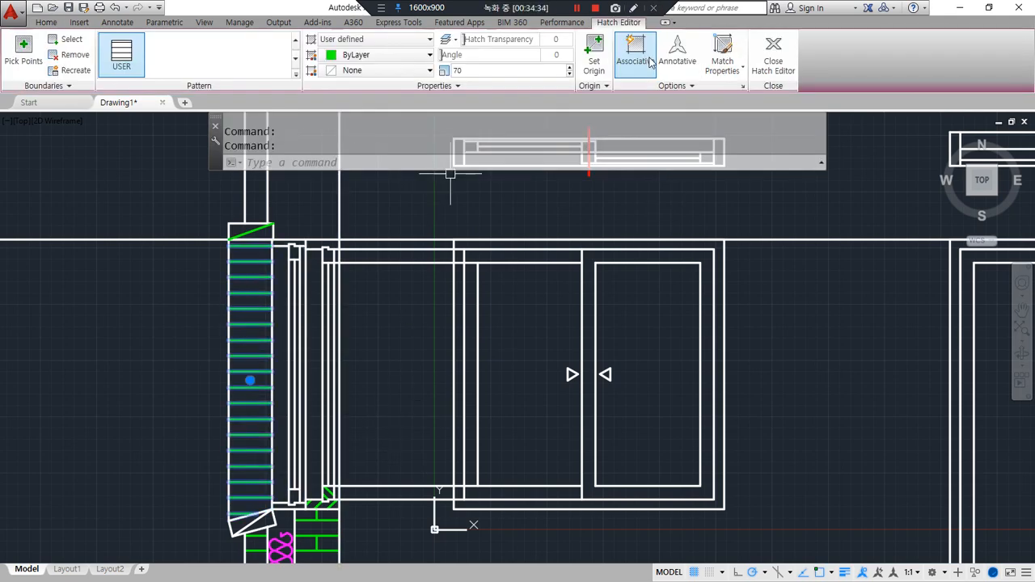
{"action": "left_click", "coordinate": [595, 55]}
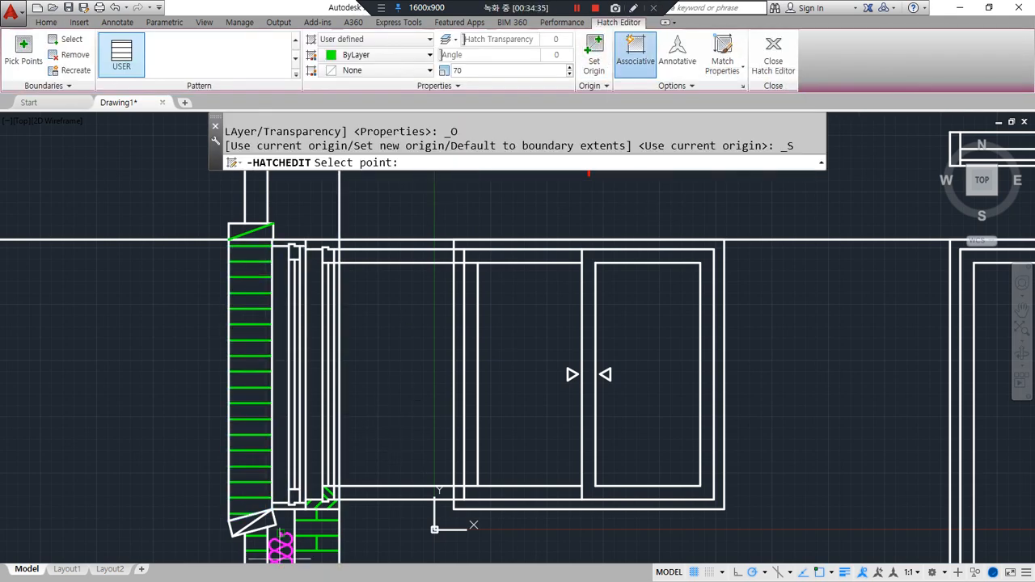
{"action": "left_click", "coordinate": [273, 510]}
{"action": "key", "text": "Escape"}
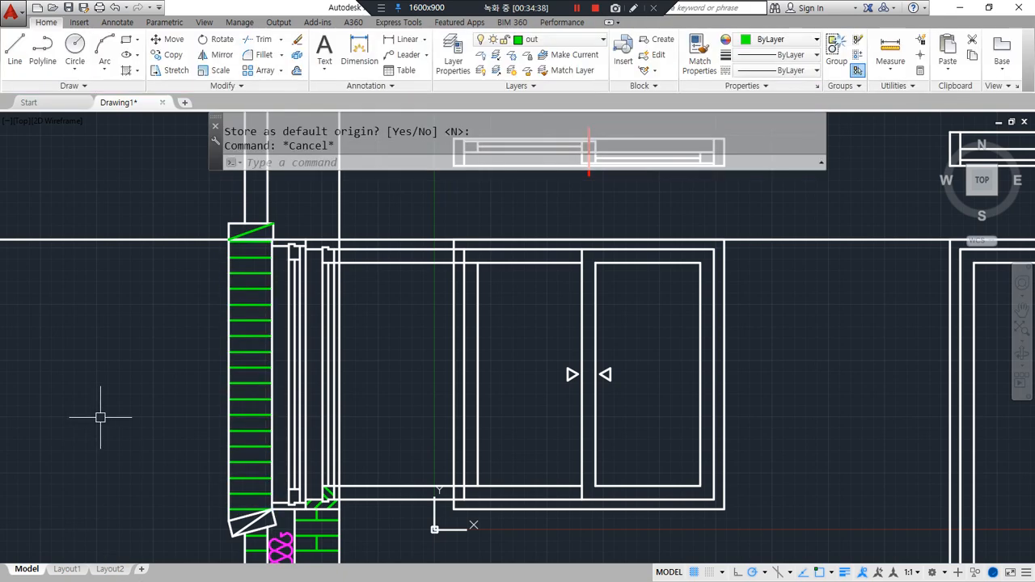
- Try the AR-BRSTD brick pattern on the outer strip's hatch
{"action": "left_click", "coordinate": [250, 397]}
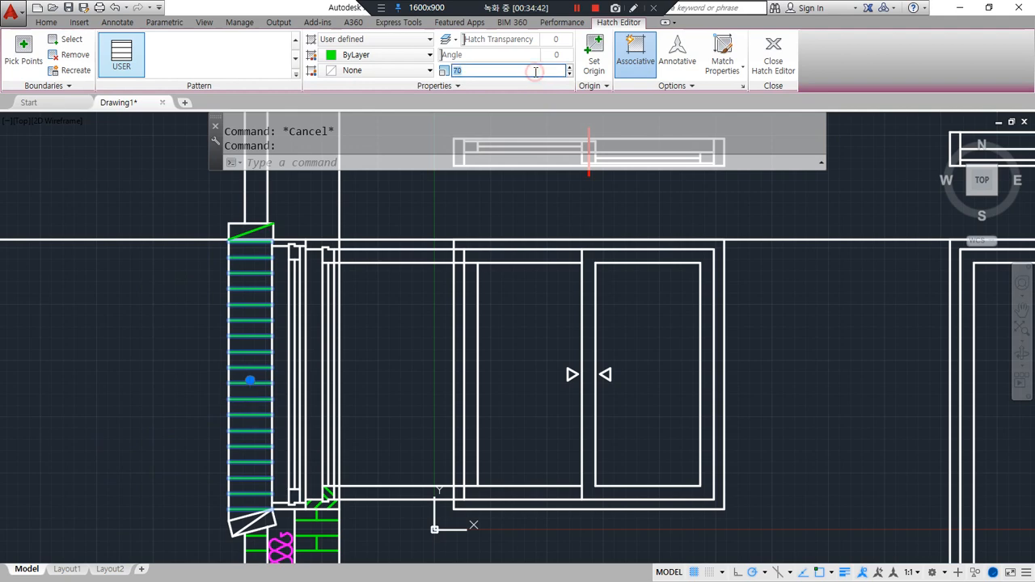
{"action": "left_click", "coordinate": [372, 39]}
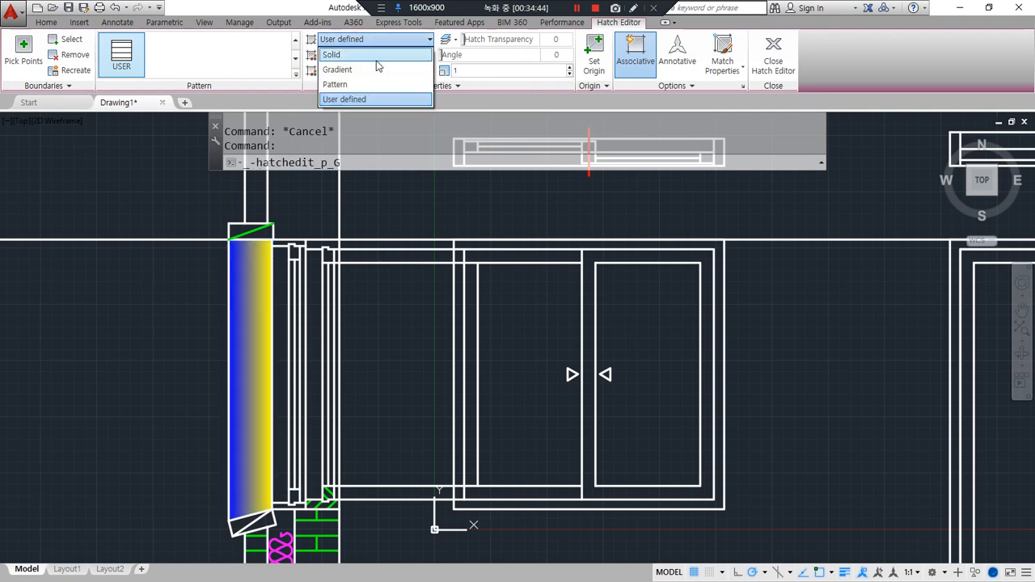
{"action": "left_click", "coordinate": [336, 84]}
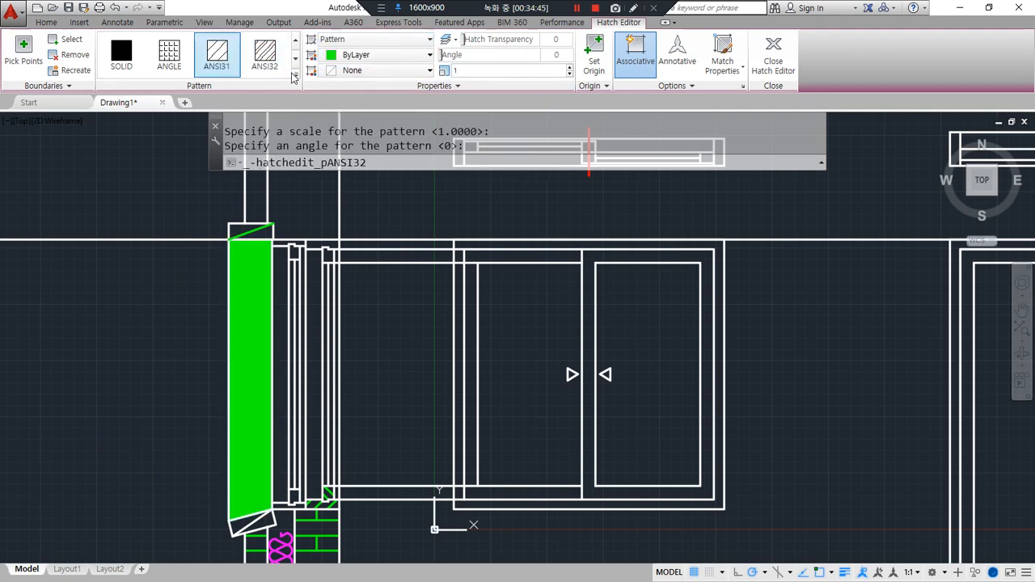
{"action": "left_click", "coordinate": [294, 74]}
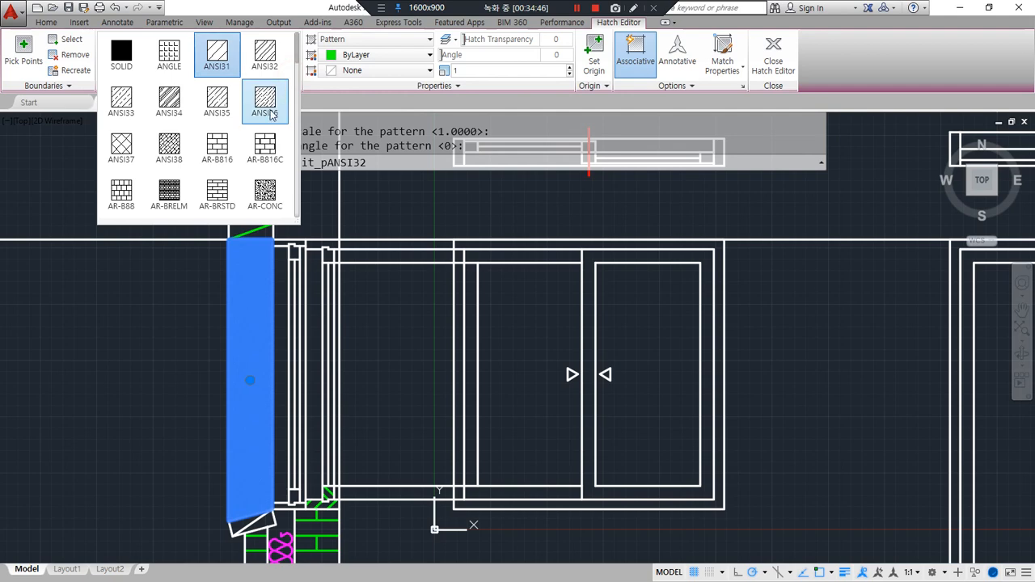
{"action": "left_click", "coordinate": [216, 192]}
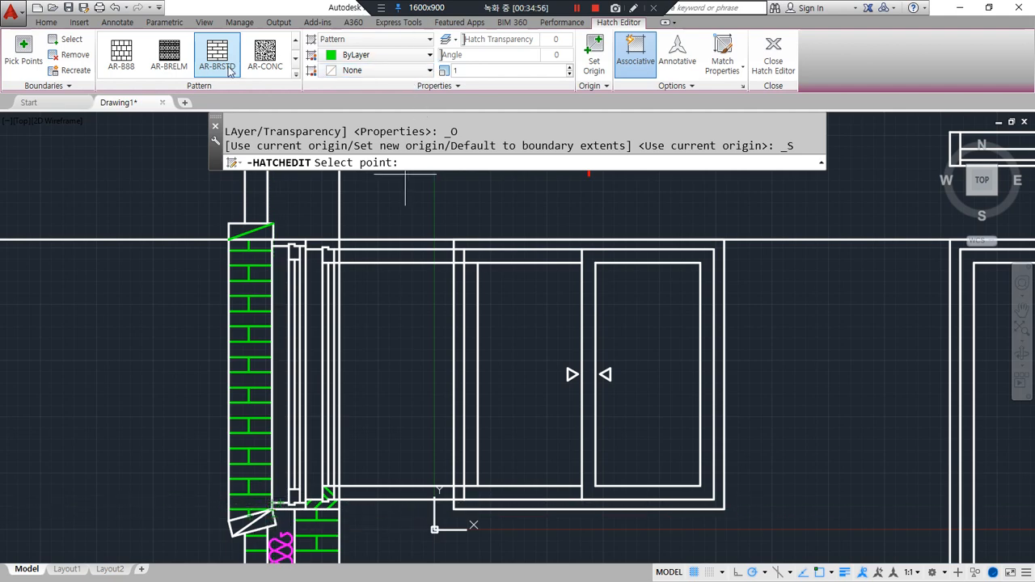
- Return the outer strip's hatch to the user-defined type with a spacing of 70
{"action": "left_click", "coordinate": [376, 39]}
{"action": "left_click", "coordinate": [345, 100]}
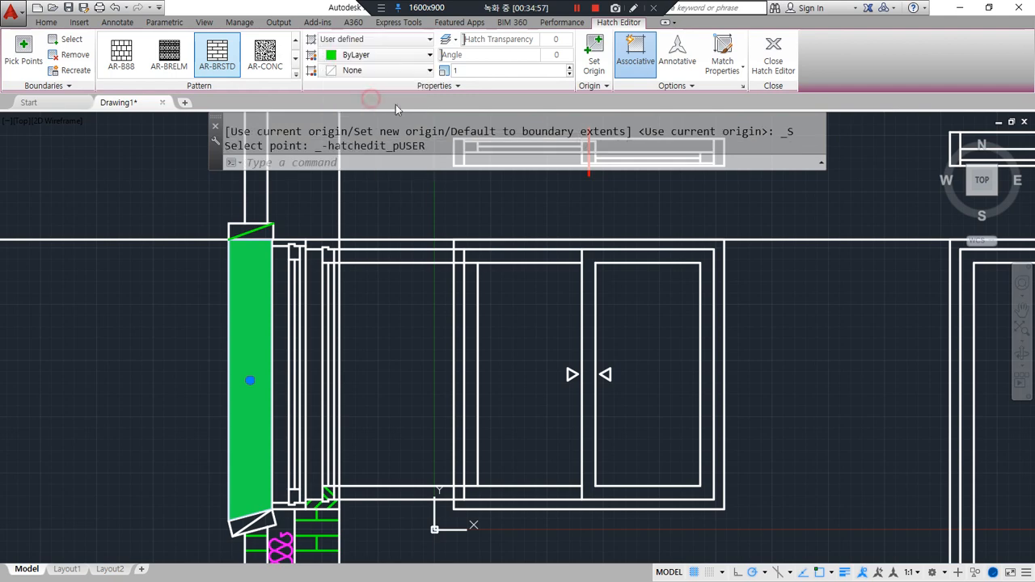
{"action": "type", "text": "70"}
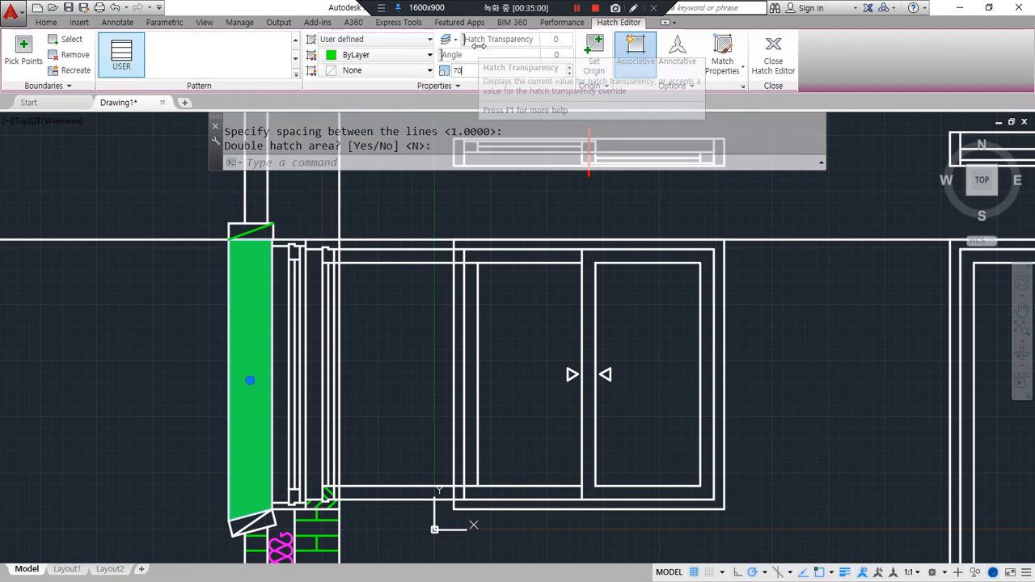
{"action": "key", "text": "Return"}
{"action": "left_click", "coordinate": [774, 57]}
{"action": "key", "text": "Escape"}
- Erase the four horizontal projection lines running between the wall section and the window elevation
{"action": "middle_click_drag", "start_coordinate": [656, 421], "coordinate": [669, 381]}
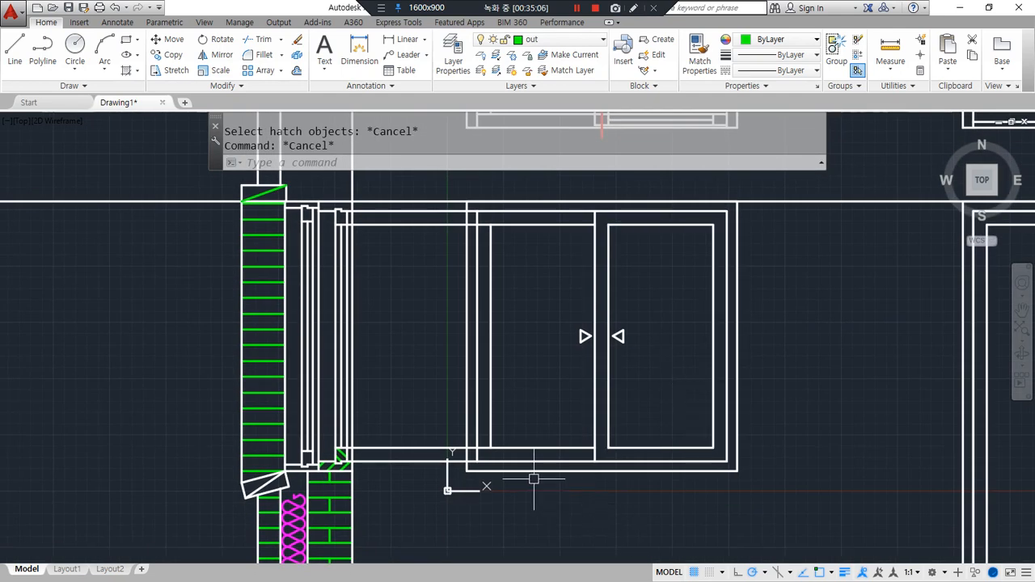
{"action": "left_click", "coordinate": [409, 487]}
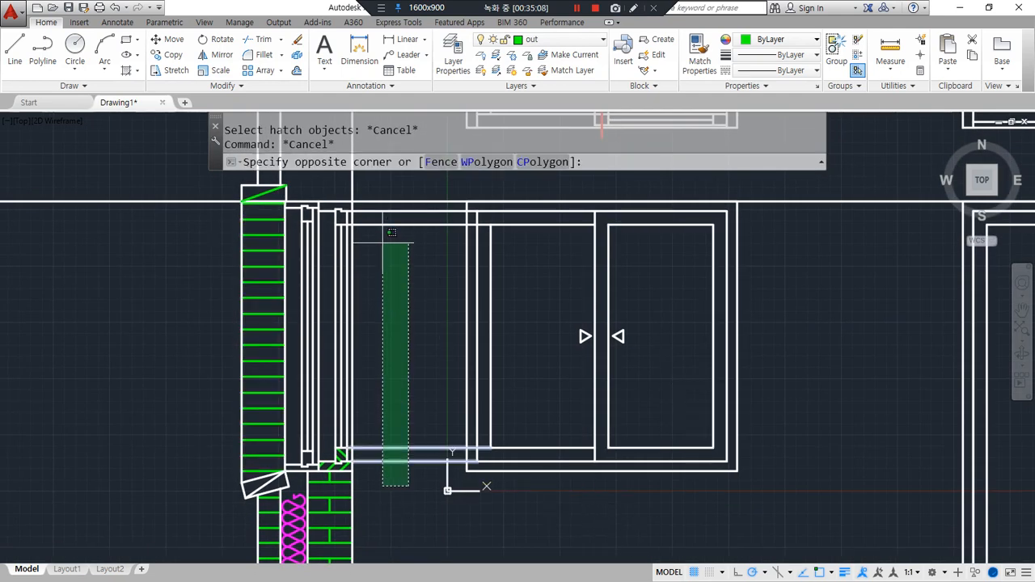
{"action": "left_click", "coordinate": [381, 208]}
{"action": "key", "text": "Delete"}
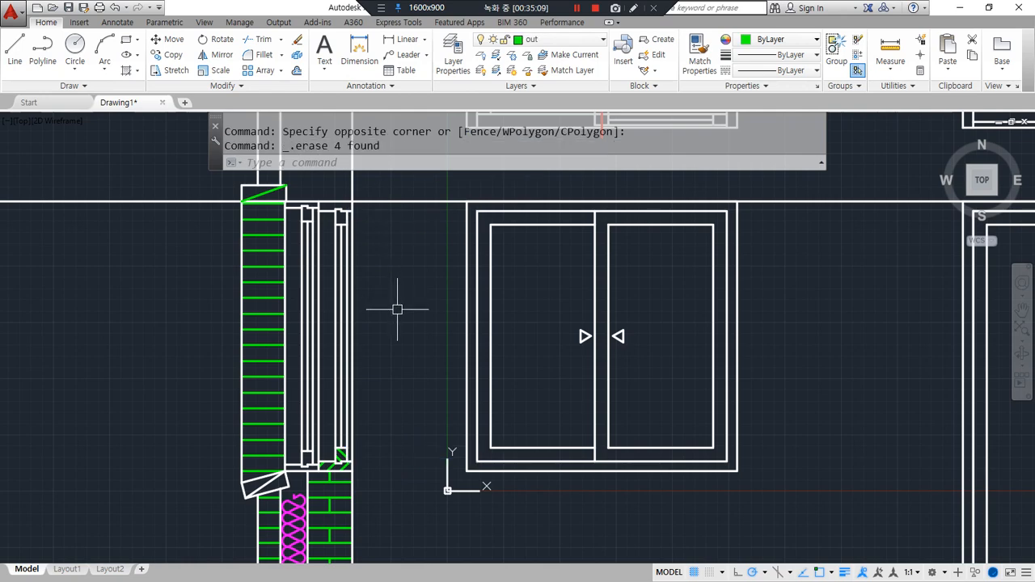
- Draw a 900 by 2100 rectangle standing on the lower horizontal line in the empty space beyond the last window elevation
{"action": "scroll", "coordinate": [397, 310], "scroll_direction": "down", "scroll_amount": 6}
{"action": "middle_click_drag", "start_coordinate": [970, 294], "coordinate": [453, 292]}
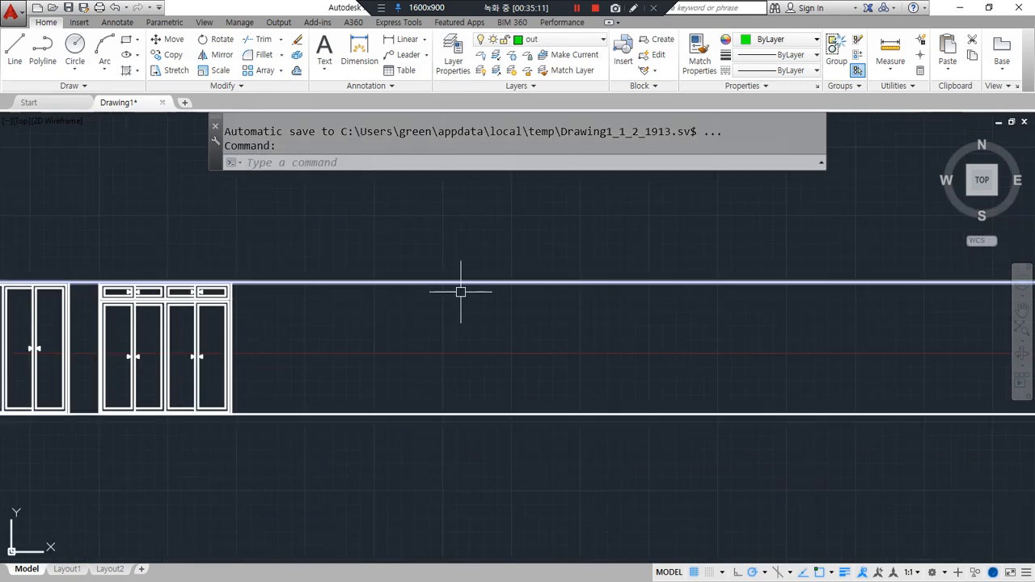
{"action": "left_click", "coordinate": [483, 342]}
{"action": "scroll", "coordinate": [434, 411], "scroll_direction": "up", "scroll_amount": 2}
{"action": "left_click", "coordinate": [444, 369]}
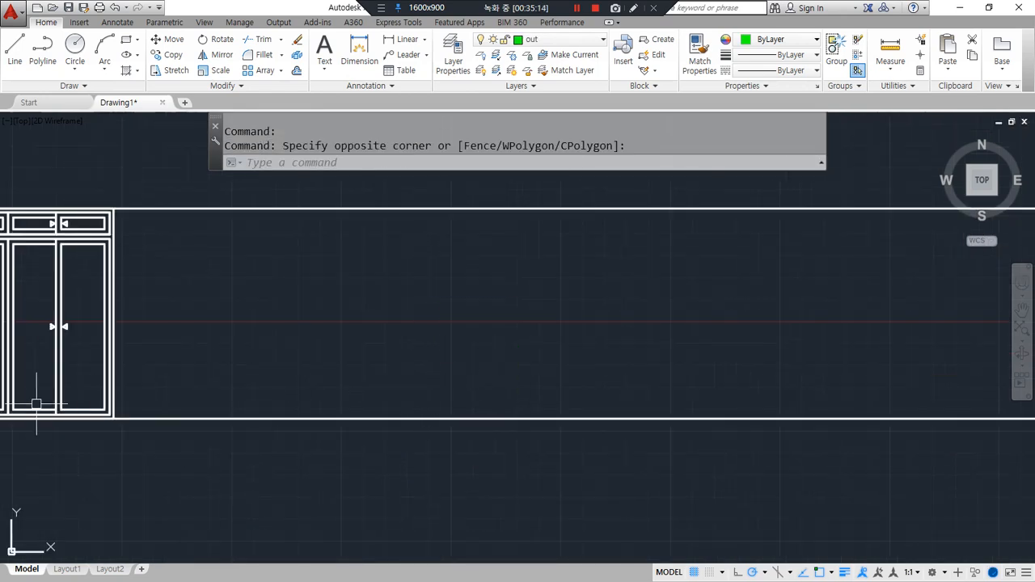
{"action": "left_click", "coordinate": [414, 380]}
{"action": "type", "text": "r"}
{"action": "key", "text": "Escape"}
{"action": "type", "text": "rec"}
{"action": "key", "text": "space"}
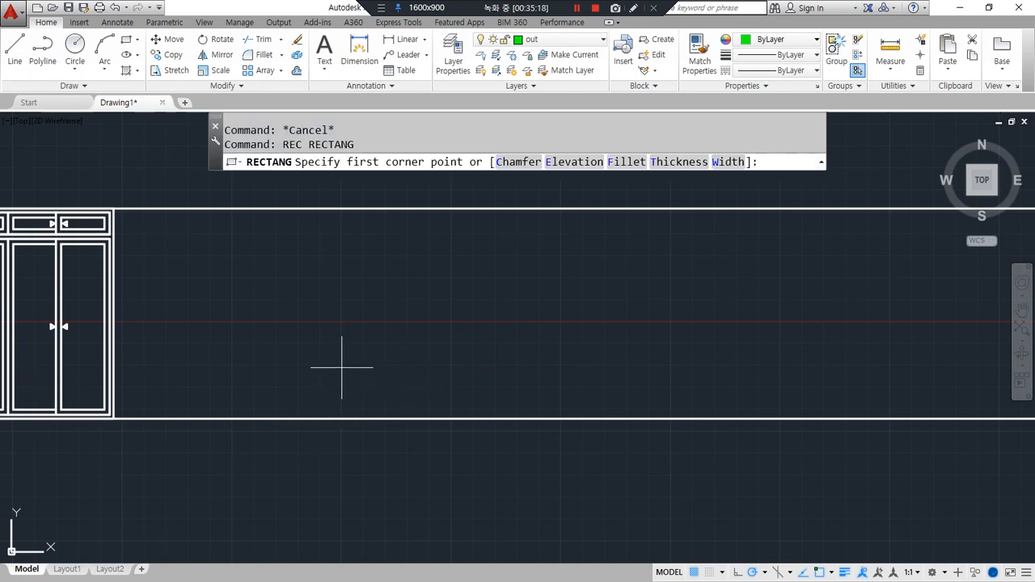
{"action": "left_click", "coordinate": [317, 420]}
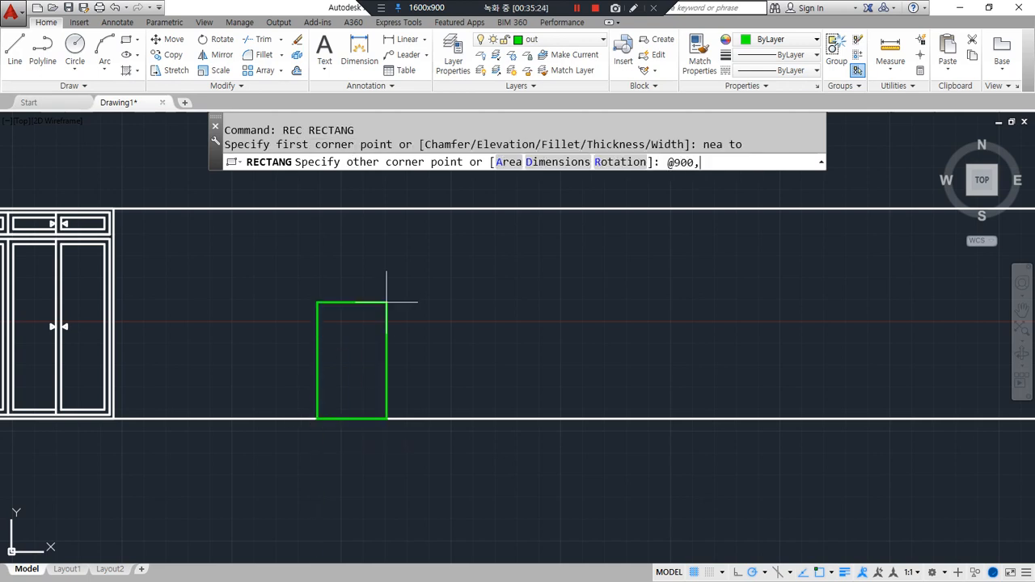
{"action": "key", "text": "Return"}
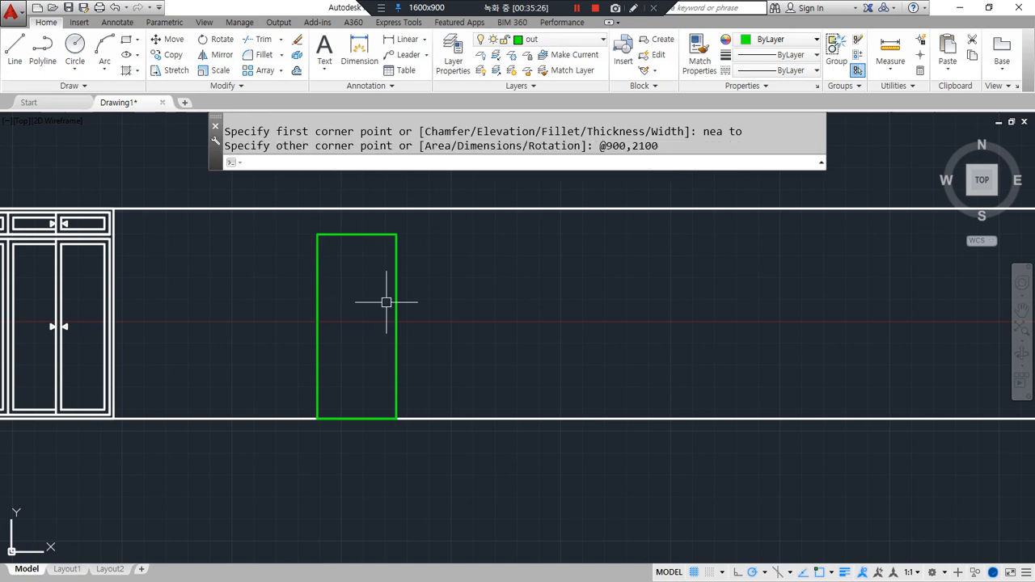
- Match the new rectangle's properties to the white lower horizontal line and make layer 0 current
{"action": "scroll", "coordinate": [348, 348], "scroll_direction": "up", "scroll_amount": 1}
{"action": "scroll", "coordinate": [351, 362], "scroll_direction": "down", "scroll_amount": 1}
{"action": "middle_click_drag", "start_coordinate": [427, 403], "coordinate": [374, 447]}
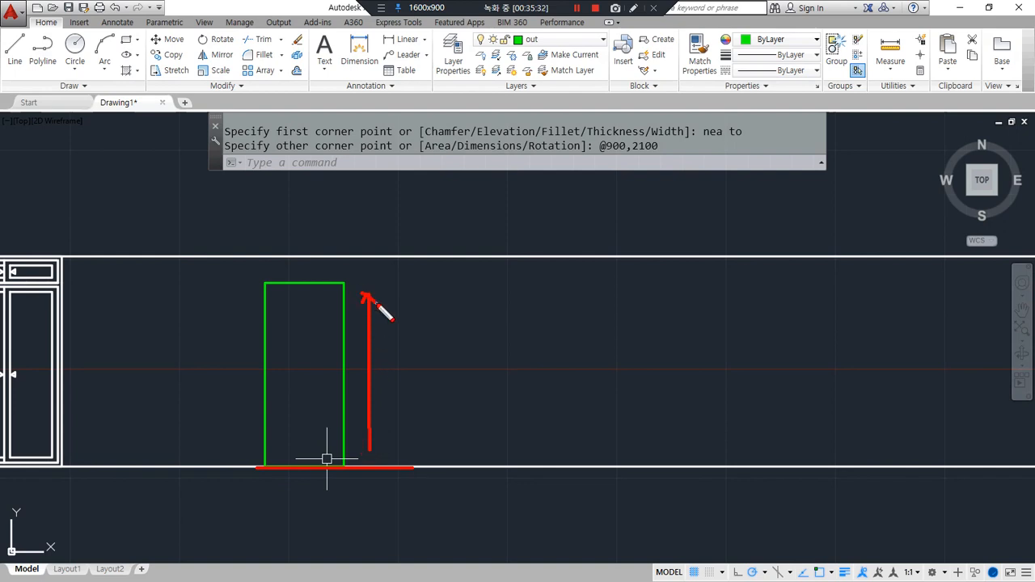
{"action": "type", "text": "ma"}
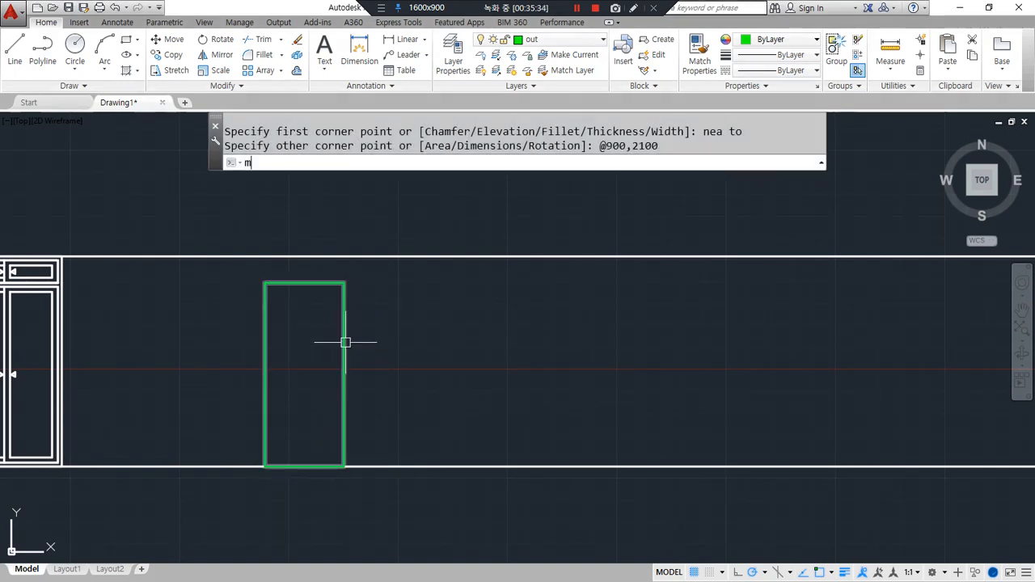
{"action": "key", "text": "Return"}
{"action": "left_click", "coordinate": [364, 465]}
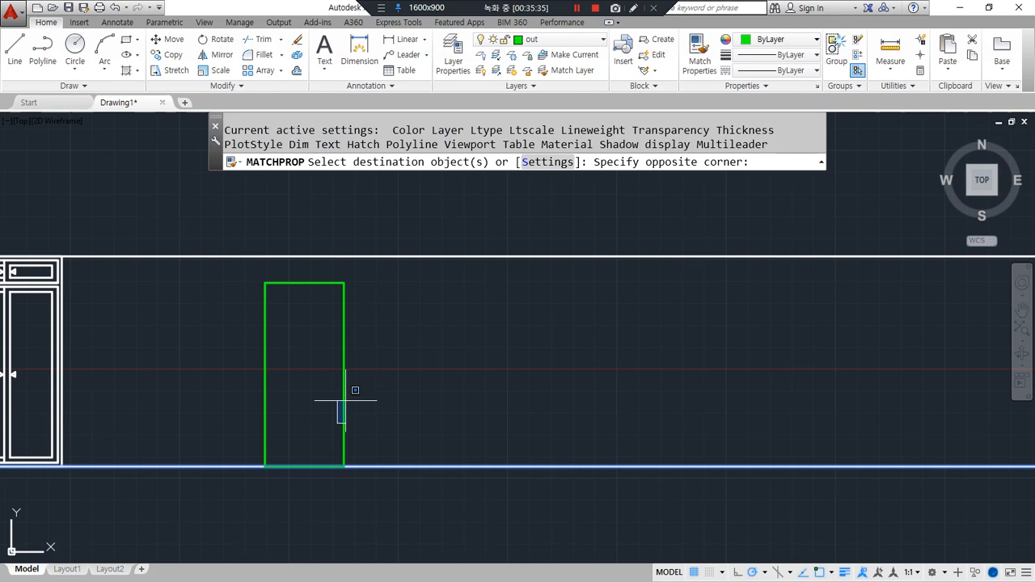
{"action": "left_click", "coordinate": [232, 283]}
{"action": "key", "text": "Escape"}
{"action": "key", "text": "Escape"}
{"action": "key", "text": "Escape"}
{"action": "left_click", "coordinate": [593, 43]}
{"action": "left_click", "coordinate": [566, 54]}
{"action": "scroll", "coordinate": [305, 426], "scroll_direction": "up", "scroll_amount": 2}
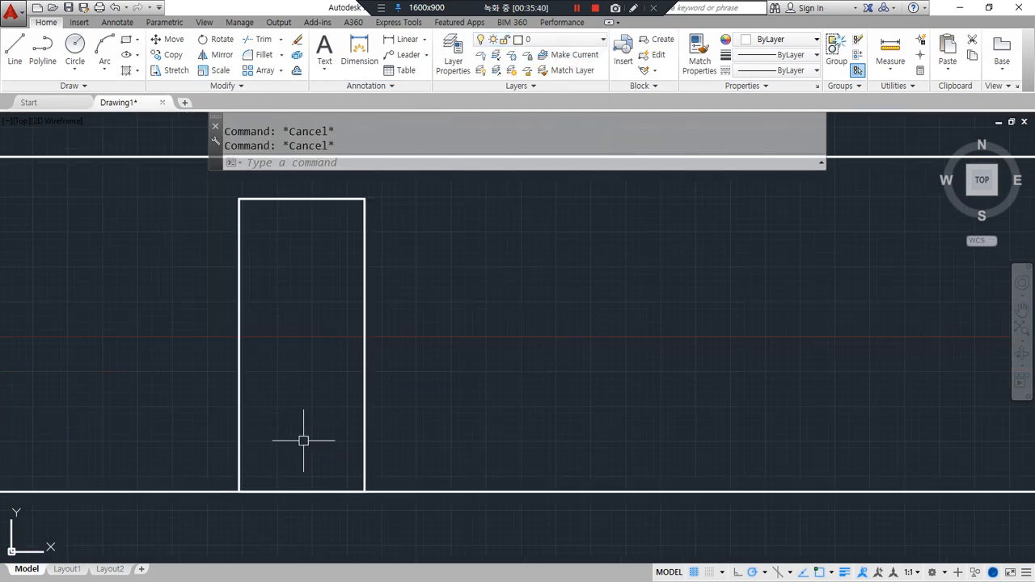
{"action": "key", "text": "ctrl+alt+d"}
{"action": "left_click_drag", "start_coordinate": [254, 492], "coordinate": [263, 465]}
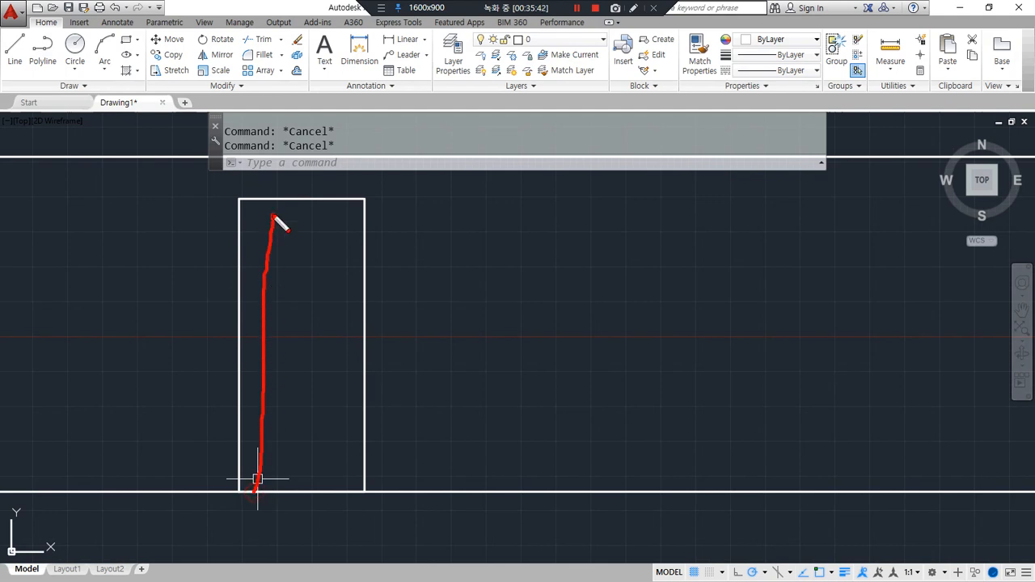
{"action": "left_click_drag", "start_coordinate": [346, 243], "coordinate": [342, 518]}
{"action": "key", "text": "ctrl+alt+d"}
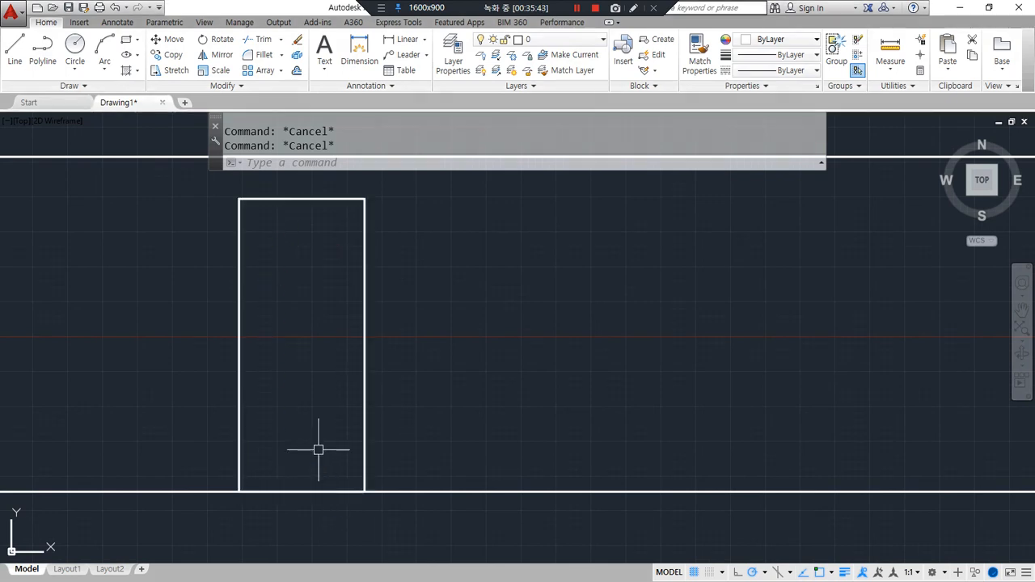
- Offset the 900 by 2100 rectangle 40 inward to form the door frame
{"action": "type", "text": "o"}
{"action": "key", "text": "Return"}
{"action": "type", "text": "40"}
{"action": "key", "text": "Return"}
{"action": "left_click", "coordinate": [363, 285]}
{"action": "left_click", "coordinate": [324, 296]}
{"action": "key", "text": "Return"}
- Draw two connected lines from the inner rectangle's upper-left corner to its right edge's midpoint and back to its lower-left corner
{"action": "type", "text": "l"}
{"action": "key", "text": "Return"}
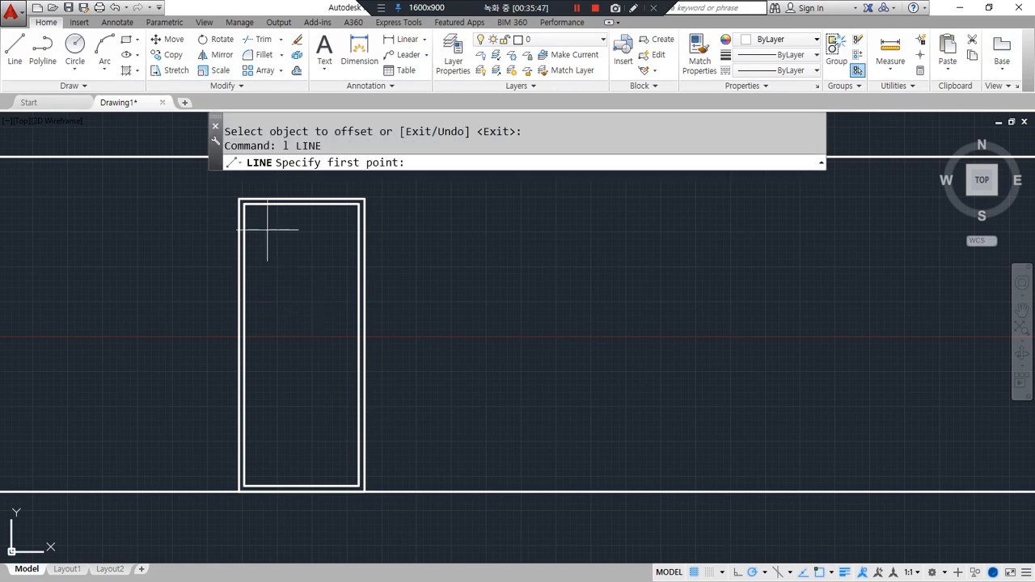
{"action": "left_click", "coordinate": [246, 207]}
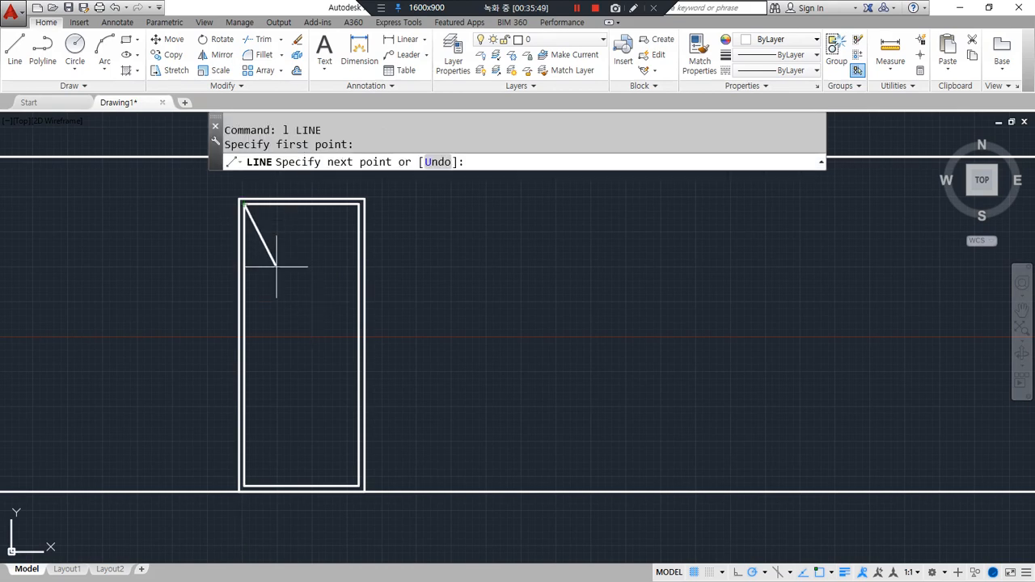
{"action": "left_click", "coordinate": [358, 345]}
{"action": "left_click", "coordinate": [244, 486]}
{"action": "key", "text": "Return"}
- Assign the two diagonal opening lines inside the door frame to the cen layer
{"action": "left_click", "coordinate": [313, 421]}
{"action": "left_click", "coordinate": [297, 260]}
{"action": "left_click", "coordinate": [550, 38]}
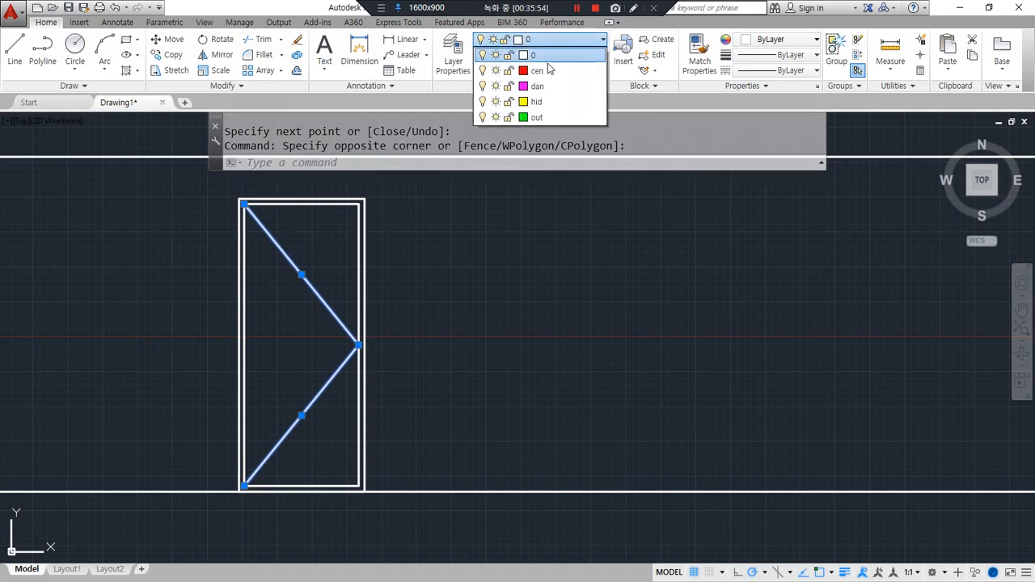
{"action": "left_click", "coordinate": [548, 72]}
{"action": "key", "text": "Escape"}
{"action": "key", "text": "Escape"}
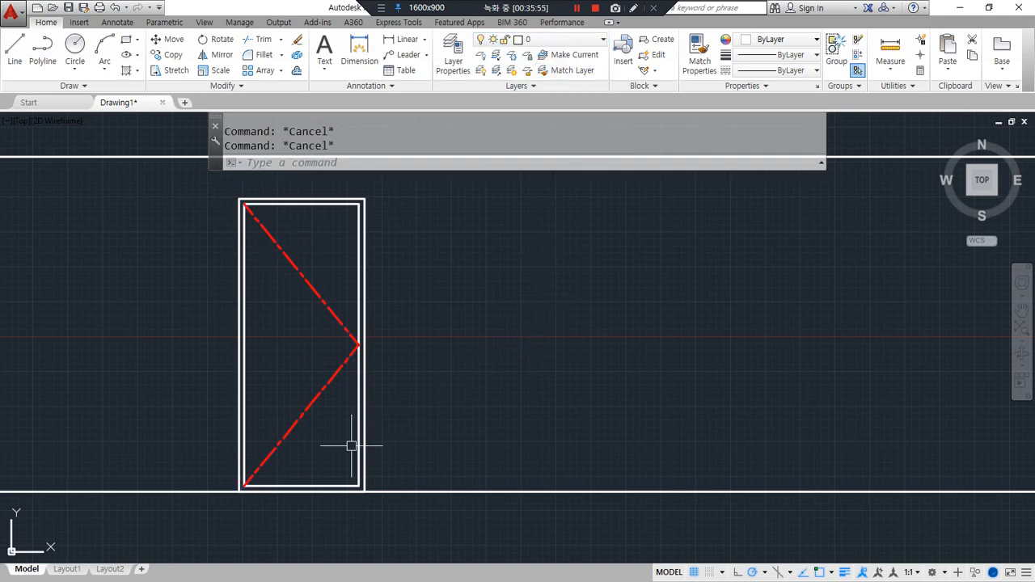
- Offset the lower horizontal line upward by 900 as a height guide across the door
{"action": "scroll", "coordinate": [298, 470], "scroll_direction": "up", "scroll_amount": 2}
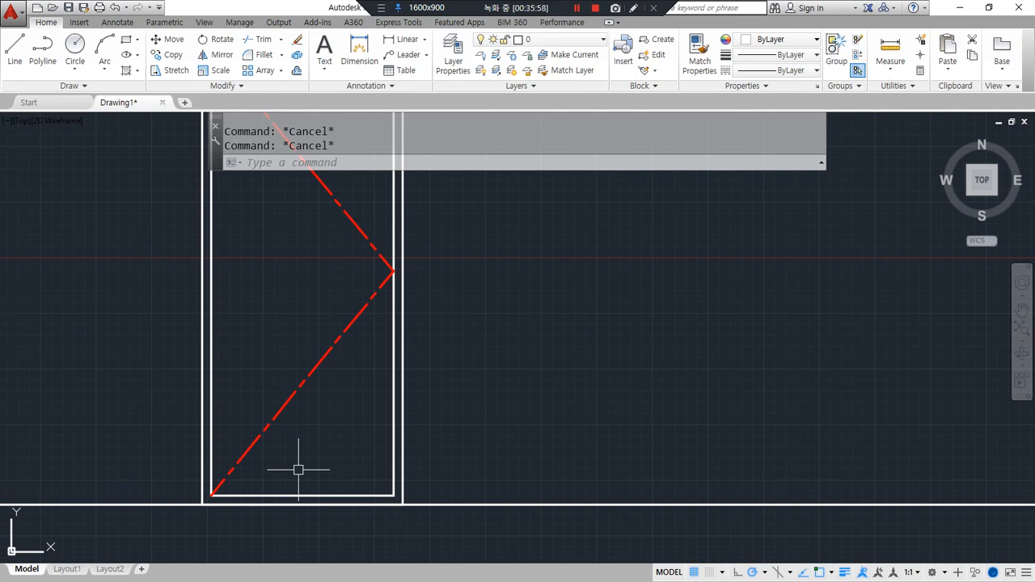
{"action": "type", "text": "o"}
{"action": "key", "text": "Return"}
{"action": "key", "text": "Return"}
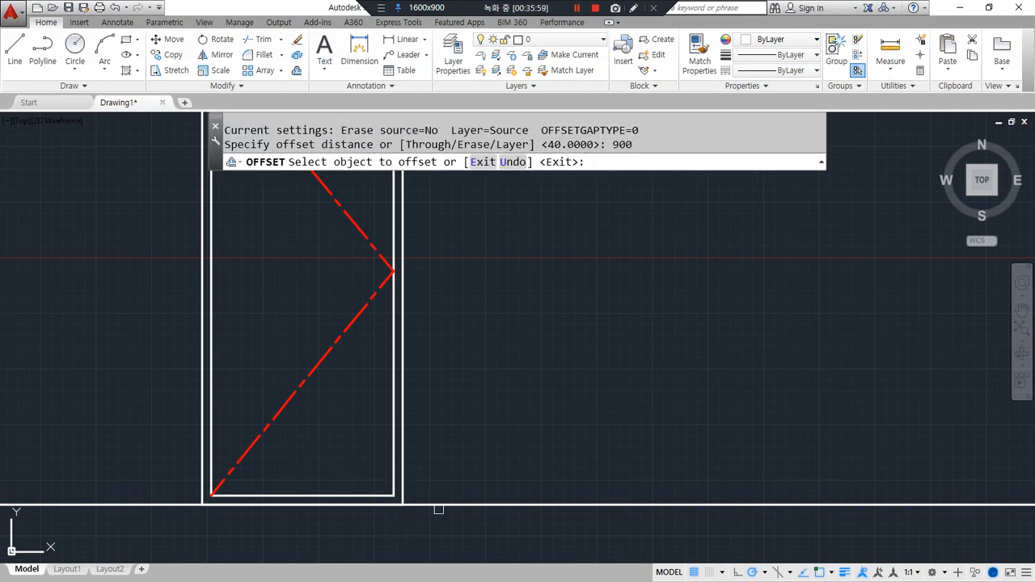
{"action": "left_click", "coordinate": [421, 504]}
{"action": "left_click", "coordinate": [449, 379]}
{"action": "key", "text": "Return"}
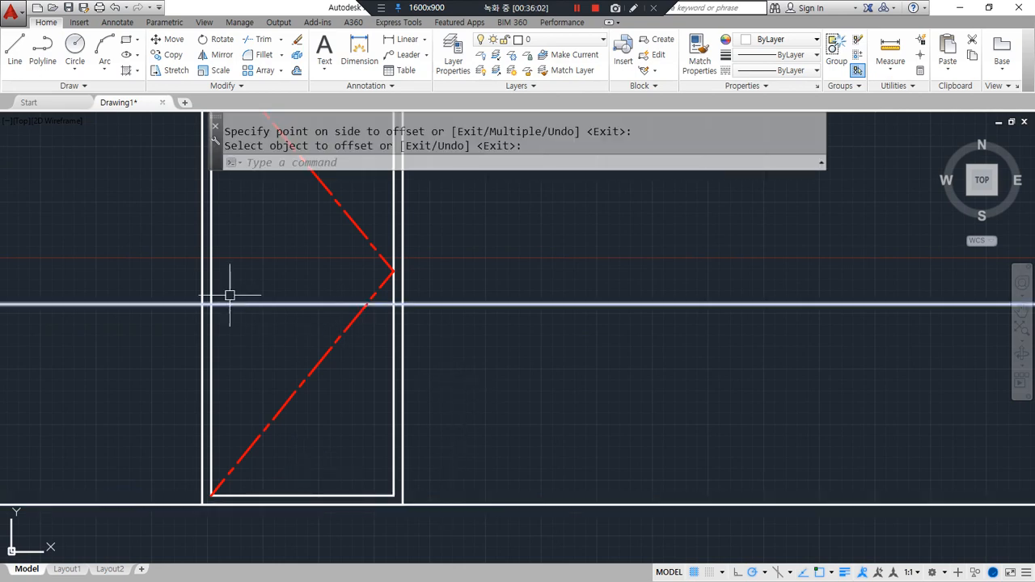
- Offset the door's inner rectangle 60 inward as a guide for the knob position
{"action": "scroll", "coordinate": [231, 308], "scroll_direction": "up", "scroll_amount": 3}
{"action": "type", "text": "o"}
{"action": "key", "text": "Return"}
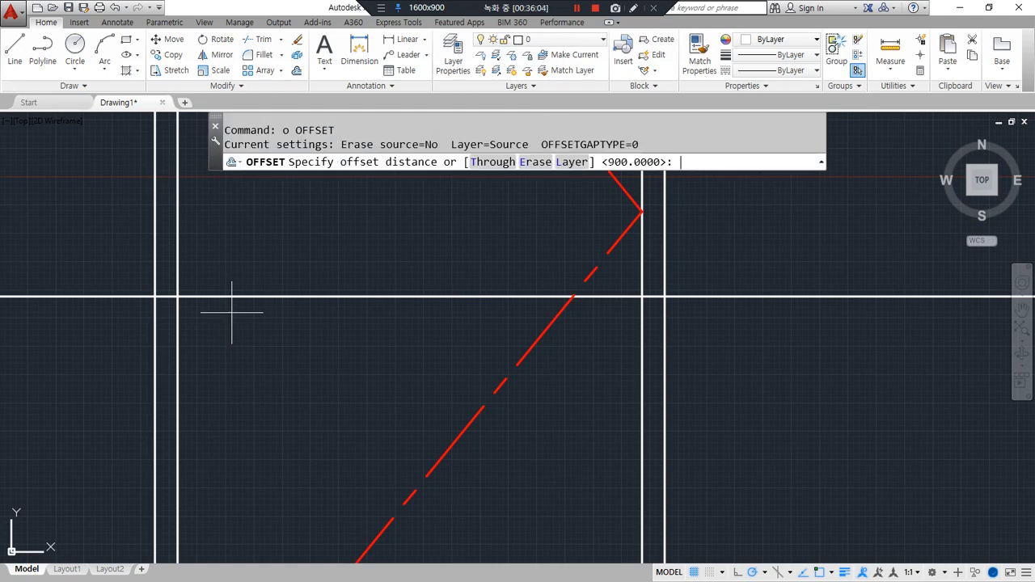
{"action": "type", "text": "60"}
{"action": "key", "text": "Return"}
{"action": "left_click", "coordinate": [176, 263]}
{"action": "left_click", "coordinate": [217, 271]}
{"action": "key", "text": "Return"}
- Draw a circle of radius 30 centred where the height guide crosses the offset rectangle's left edge
{"action": "type", "text": "c"}
{"action": "key", "text": "Return"}
{"action": "left_click", "coordinate": [212, 298]}
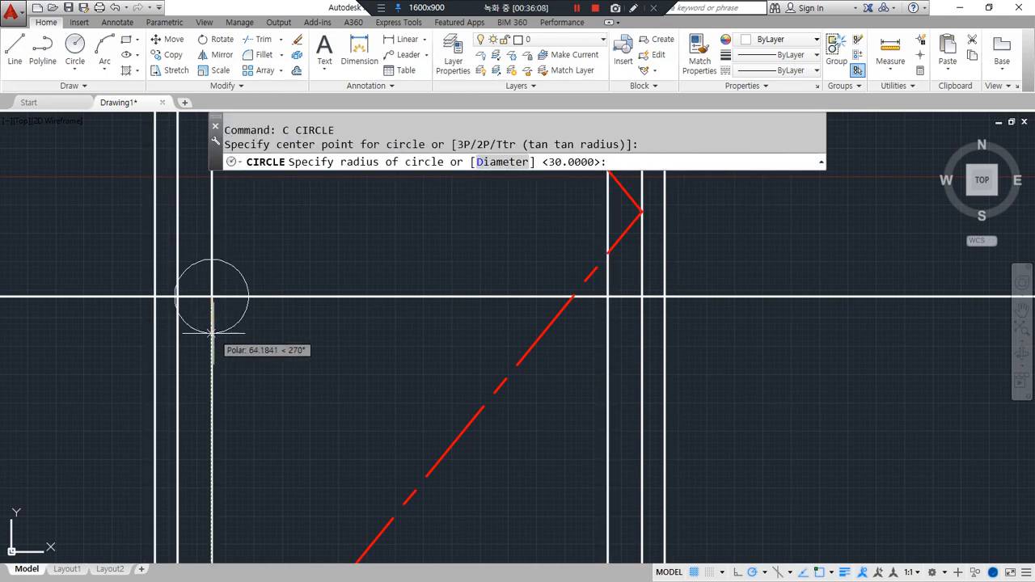
{"action": "type", "text": "30"}
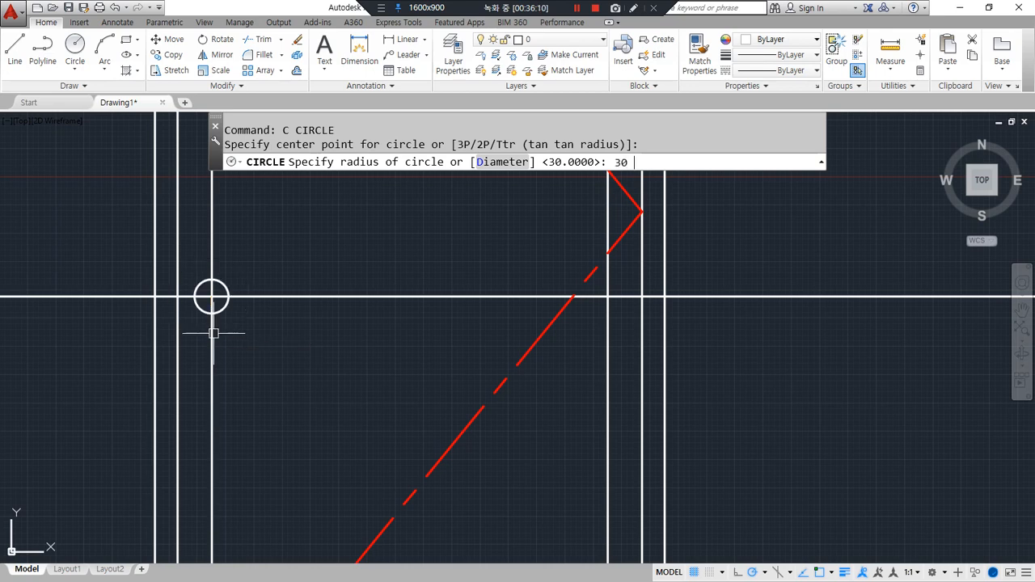
{"action": "key", "text": "Return"}
{"action": "left_click_drag", "start_coordinate": [219, 341], "coordinate": [226, 351]}
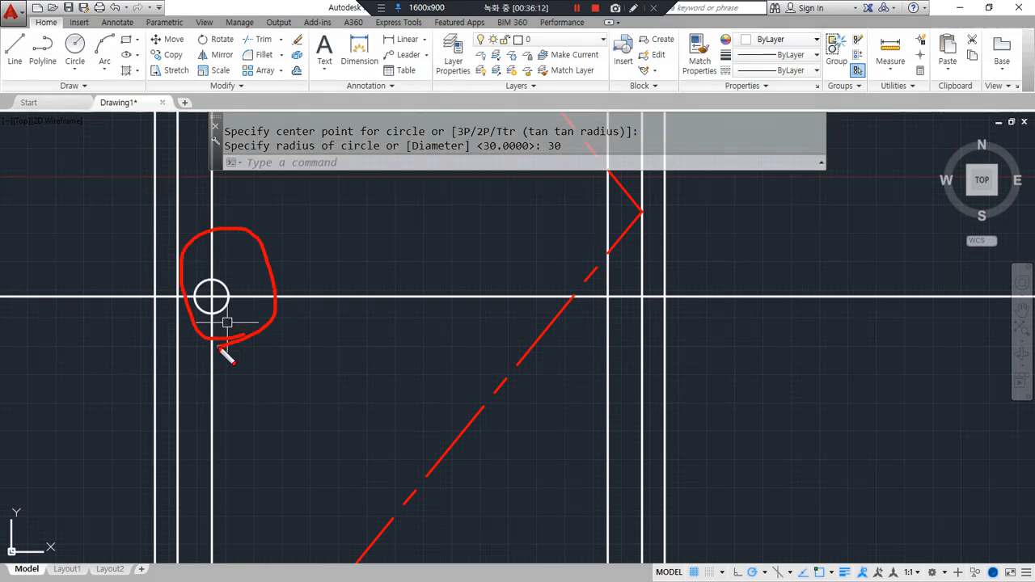
- Draw a larger concentric circle around the door knob, keeping it within the door's inner frame
{"action": "type", "text": "c"}
{"action": "key", "text": "Return"}
{"action": "left_click", "coordinate": [212, 297]}
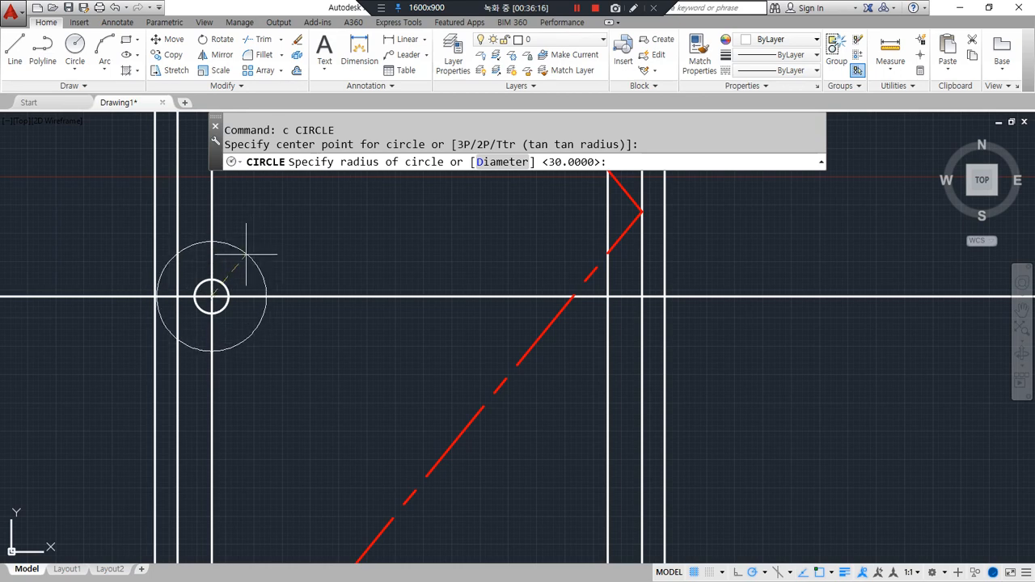
{"action": "left_click", "coordinate": [245, 291]}
- Trim the horizontal guide and the offset rectangle outside the larger circle, leaving only a small cross through the knob
{"action": "type", "text": "tr"}
{"action": "key", "text": "Return"}
{"action": "left_click", "coordinate": [240, 312]}
{"action": "key", "text": "Return"}
{"action": "left_click", "coordinate": [263, 299]}
{"action": "left_click", "coordinate": [218, 239]}
{"action": "left_click", "coordinate": [217, 239]}
{"action": "left_click", "coordinate": [210, 243]}
{"action": "left_click", "coordinate": [156, 284]}
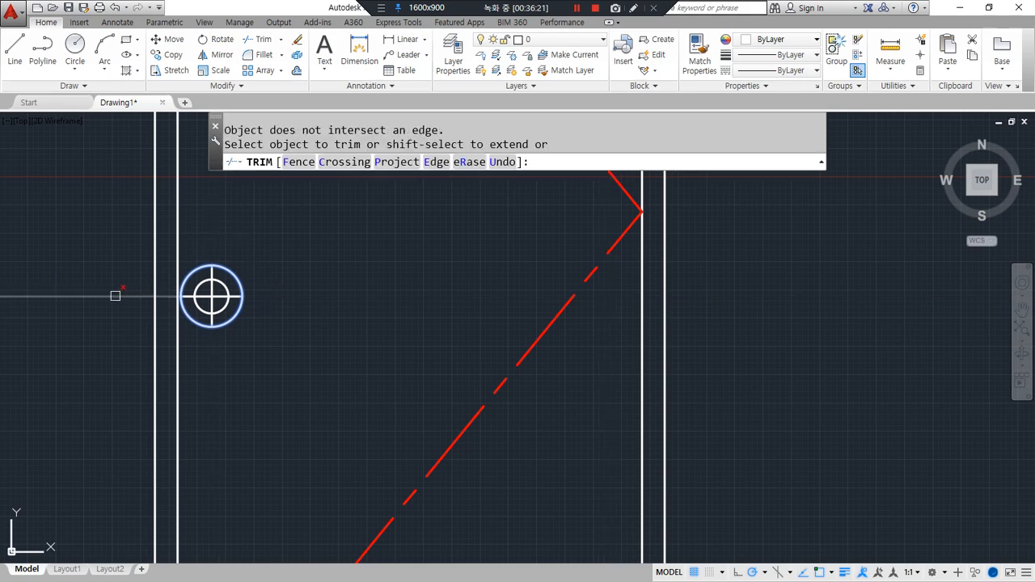
{"action": "left_click", "coordinate": [116, 296]}
{"action": "key", "text": "Return"}
- Erase the larger circle around the door knob
{"action": "left_click", "coordinate": [239, 310]}
{"action": "type", "text": "e"}
{"action": "key", "text": "Return"}
- Match the knob's cross lines to the properties of the red diagonal opening line
{"action": "type", "text": "ma"}
{"action": "key", "text": "Return"}
{"action": "left_click", "coordinate": [450, 445]}
{"action": "scroll", "coordinate": [230, 327], "scroll_direction": "up", "scroll_amount": 4}
{"action": "left_click", "coordinate": [200, 275]}
{"action": "left_click", "coordinate": [180, 241]}
{"action": "key", "text": "Return"}
{"action": "scroll", "coordinate": [216, 324], "scroll_direction": "down", "scroll_amount": 5}
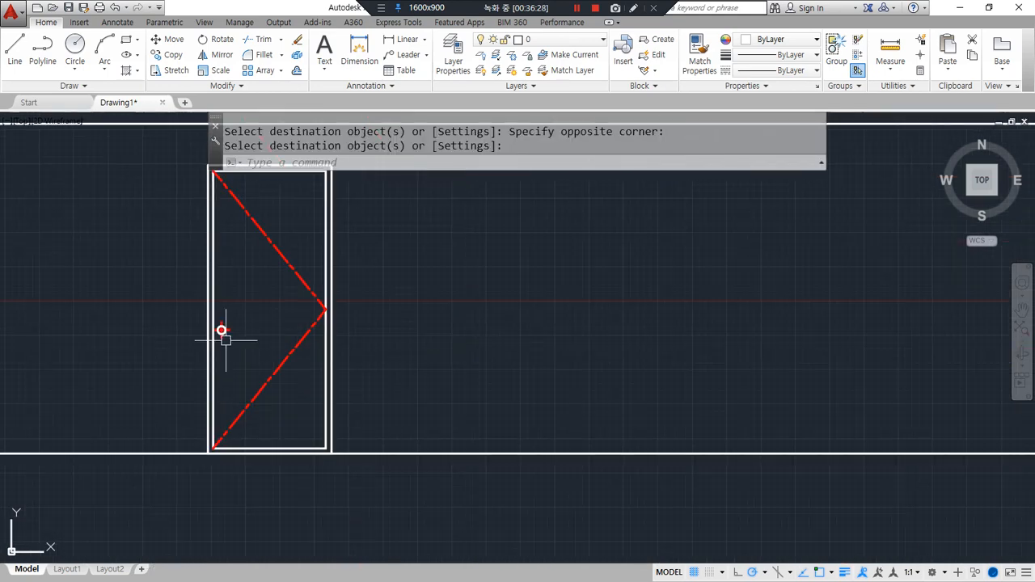
{"action": "middle_click_drag", "start_coordinate": [224, 335], "coordinate": [232, 412]}
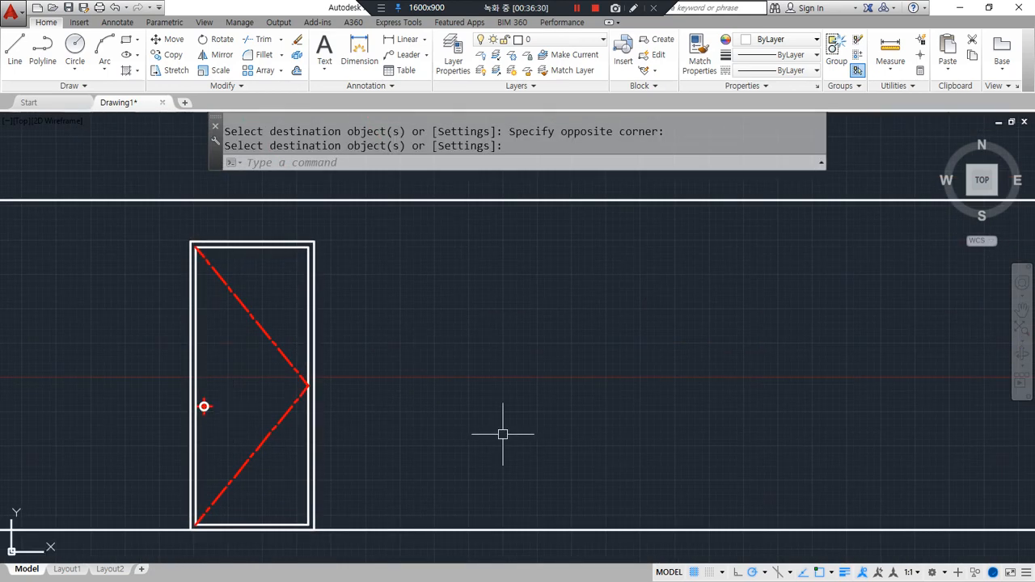
- Copy the whole door elevation a short distance to the right along the lower horizontal line
{"action": "left_click", "coordinate": [344, 441]}
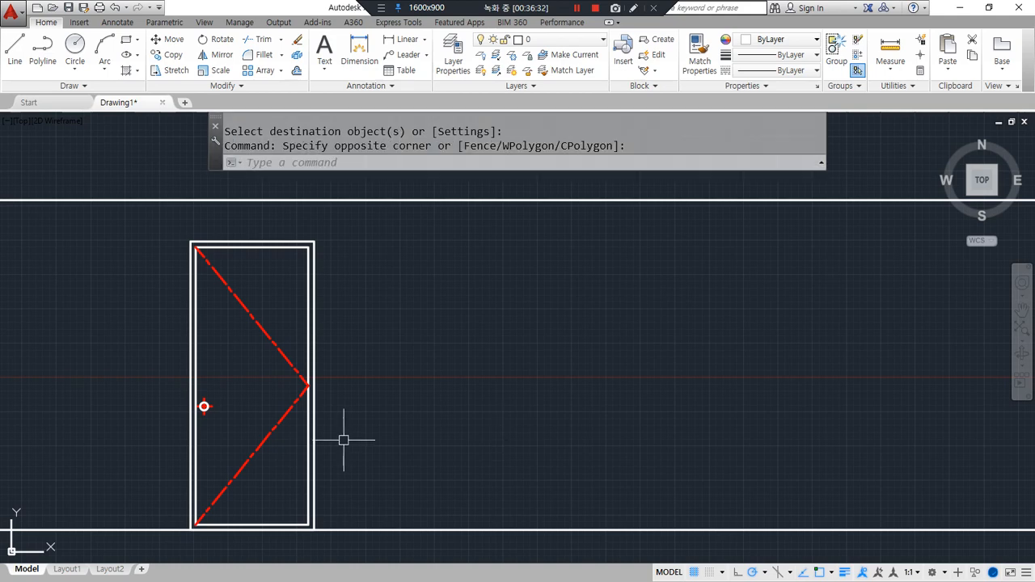
{"action": "mouse_move", "coordinate": [184, 550]}
{"action": "left_mouse_down"}
{"action": "mouse_move", "coordinate": [277, 224]}
{"action": "mouse_move", "coordinate": [285, 554]}
{"action": "left_mouse_up"}
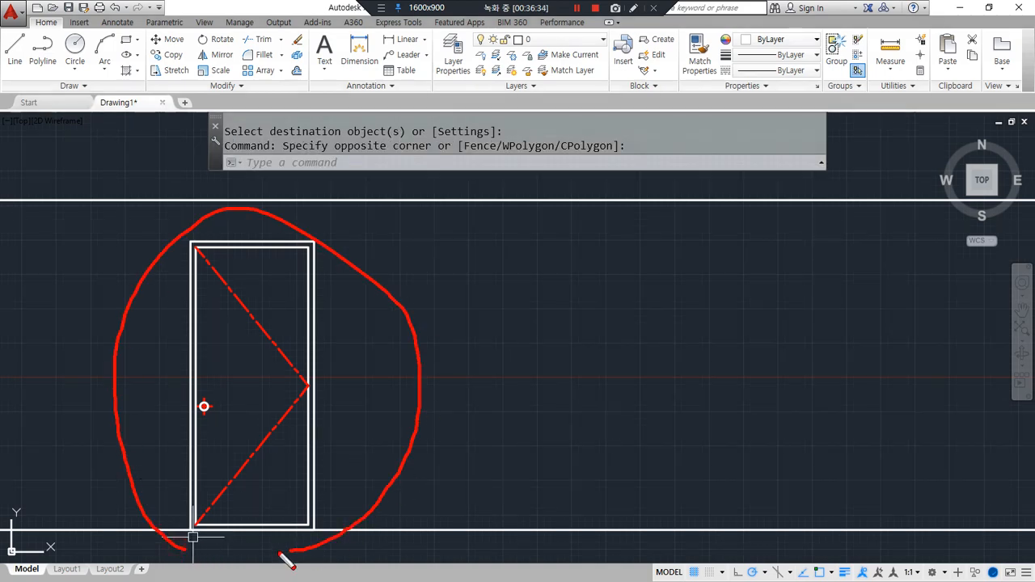
{"action": "type", "text": "c"}
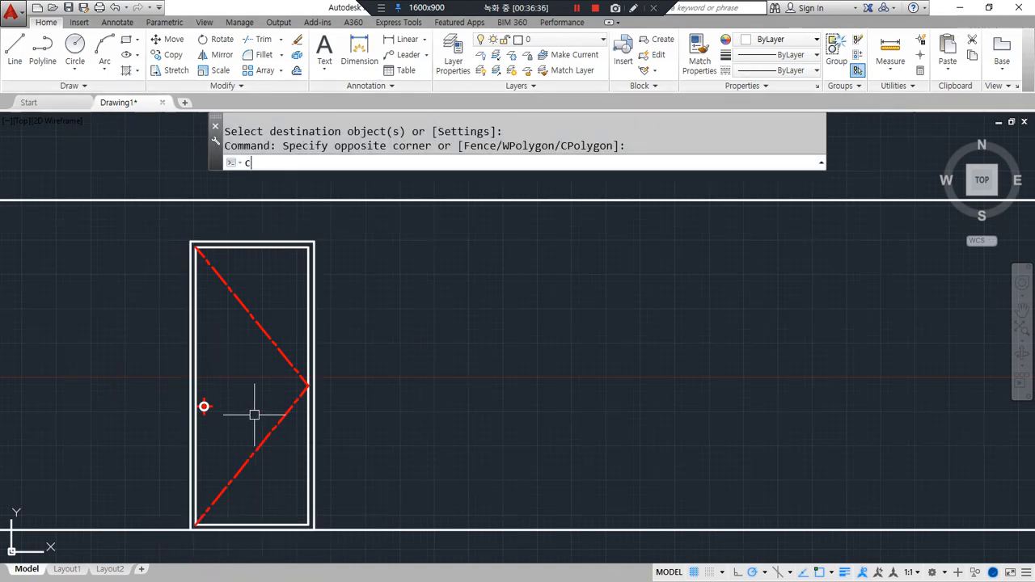
{"action": "type", "text": "p"}
{"action": "key", "text": "Return"}
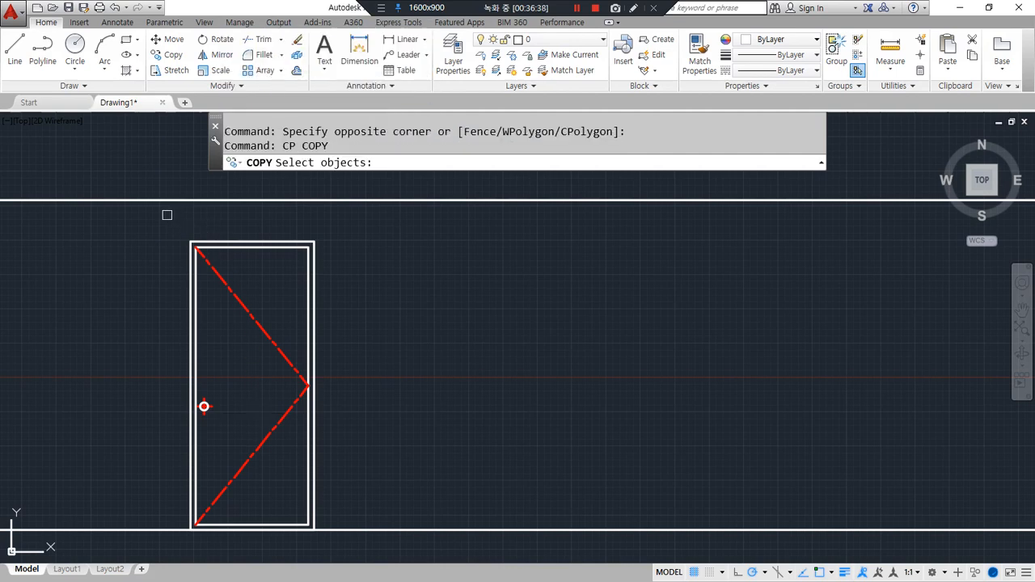
{"action": "left_click", "coordinate": [167, 215]}
{"action": "left_click", "coordinate": [341, 547]}
{"action": "key", "text": "Return"}
{"action": "left_click", "coordinate": [314, 530]}
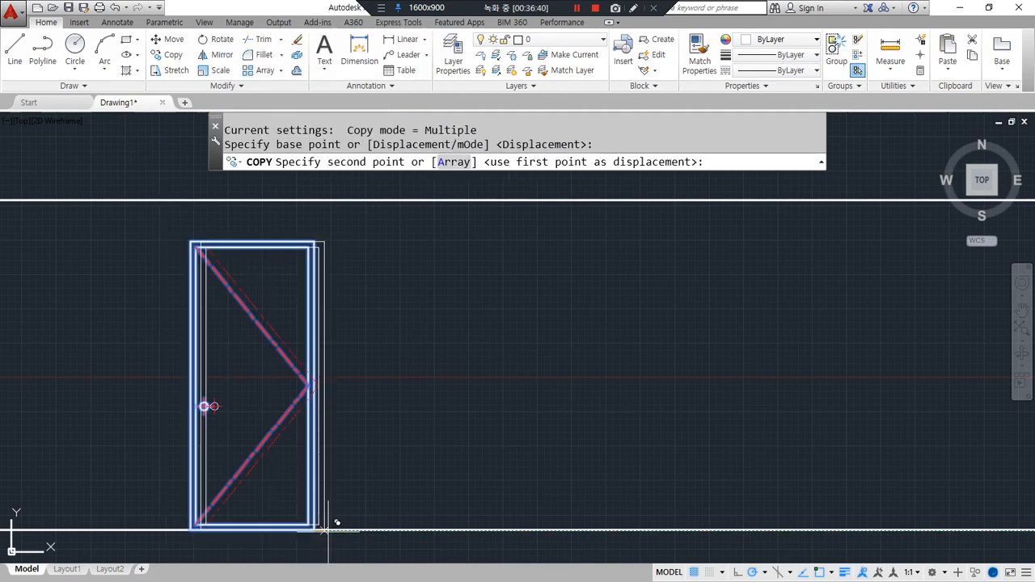
{"action": "left_click", "coordinate": [479, 530]}
{"action": "key", "text": "Return"}
- Explode the inner rectangle of the copied door into separate lines
{"action": "scroll", "coordinate": [420, 538], "scroll_direction": "up", "scroll_amount": 5}
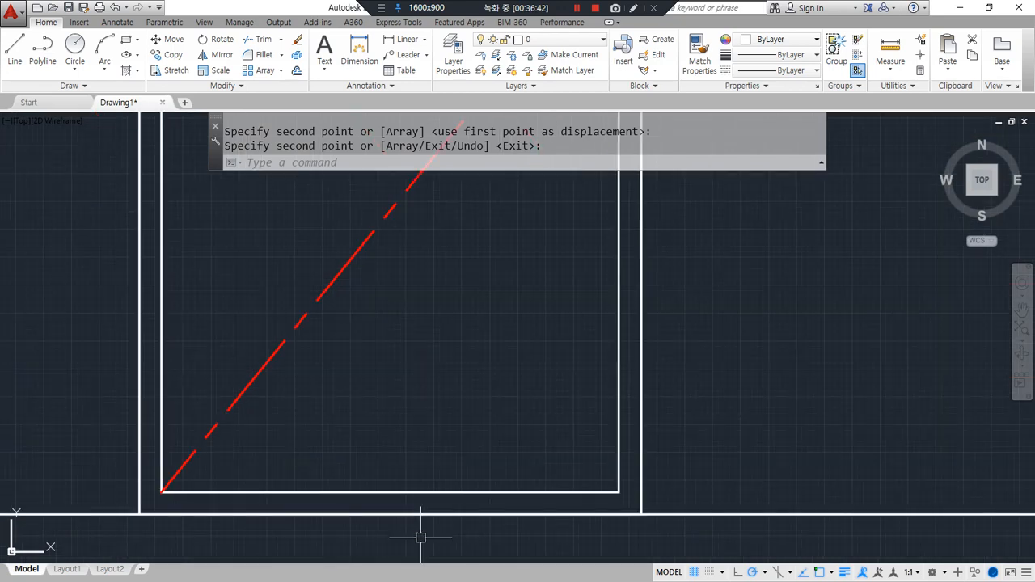
{"action": "type", "text": "x"}
{"action": "key", "text": "Return"}
{"action": "left_click", "coordinate": [372, 492]}
{"action": "key", "text": "Return"}
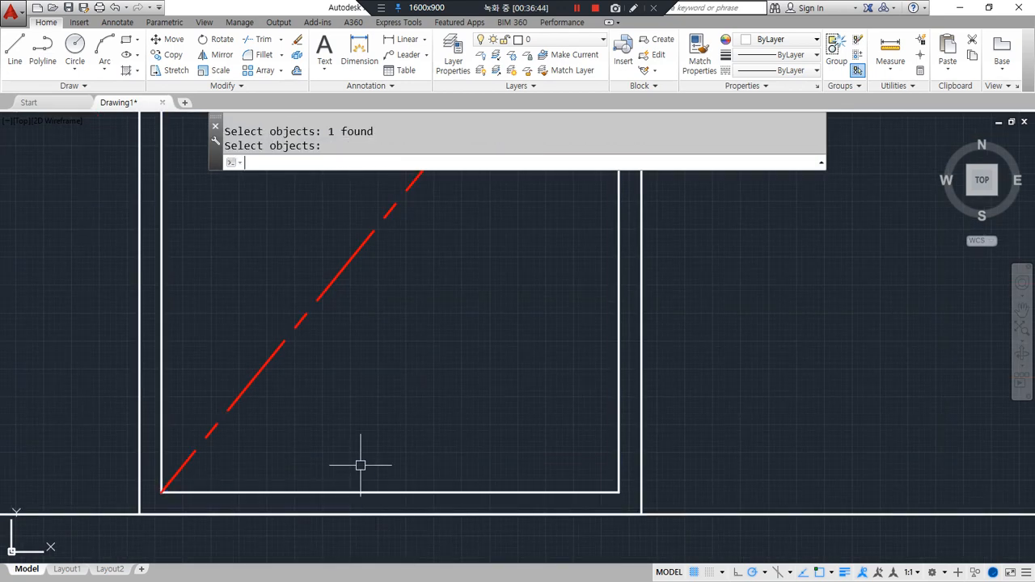
- Erase the bottom line of the copied door's inner frame
{"action": "scroll", "coordinate": [362, 450], "scroll_direction": "down", "scroll_amount": 2}
{"action": "key", "text": "Return"}
{"action": "left_click", "coordinate": [369, 478]}
{"action": "type", "text": "e"}
{"action": "key", "text": "Return"}
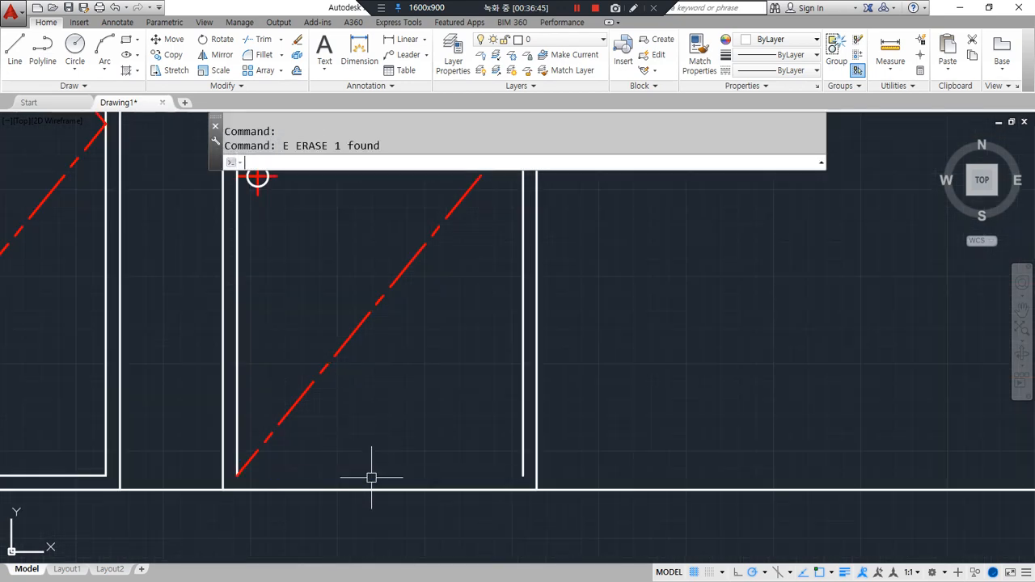
{"action": "mouse_move", "coordinate": [393, 458]}
{"action": "left_mouse_down"}
{"action": "mouse_move", "coordinate": [372, 495]}
{"action": "mouse_move", "coordinate": [412, 462]}
{"action": "left_mouse_up"}
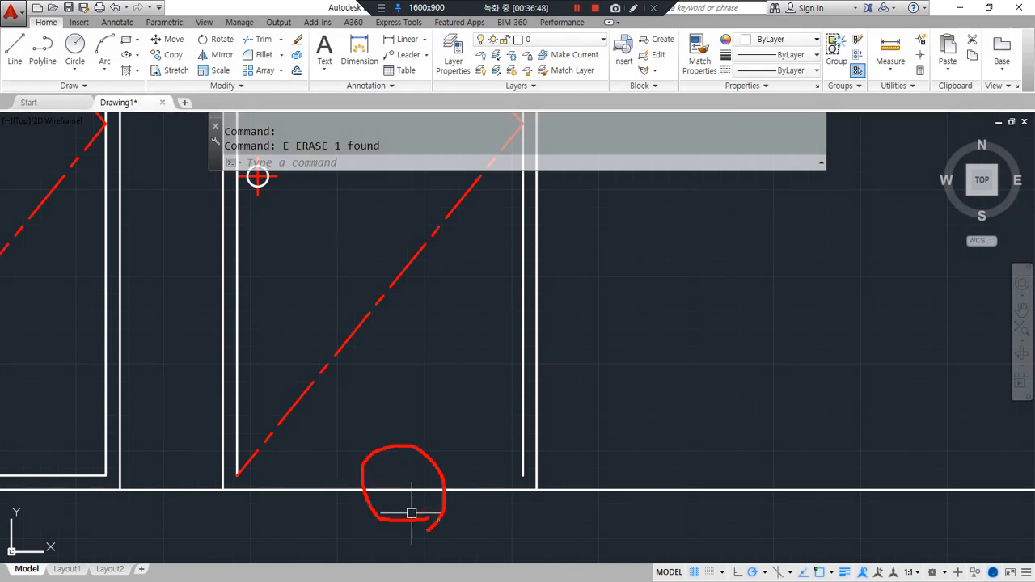
{"action": "type", "text": "s"}
{"action": "key", "text": "Return"}
{"action": "key", "text": "Return"}
{"action": "key", "text": "Escape"}
- Extend both vertical inner frame lines of the copied door down to the lower horizontal line
{"action": "type", "text": "ex"}
{"action": "key", "text": "Return"}
{"action": "key", "text": "Return"}
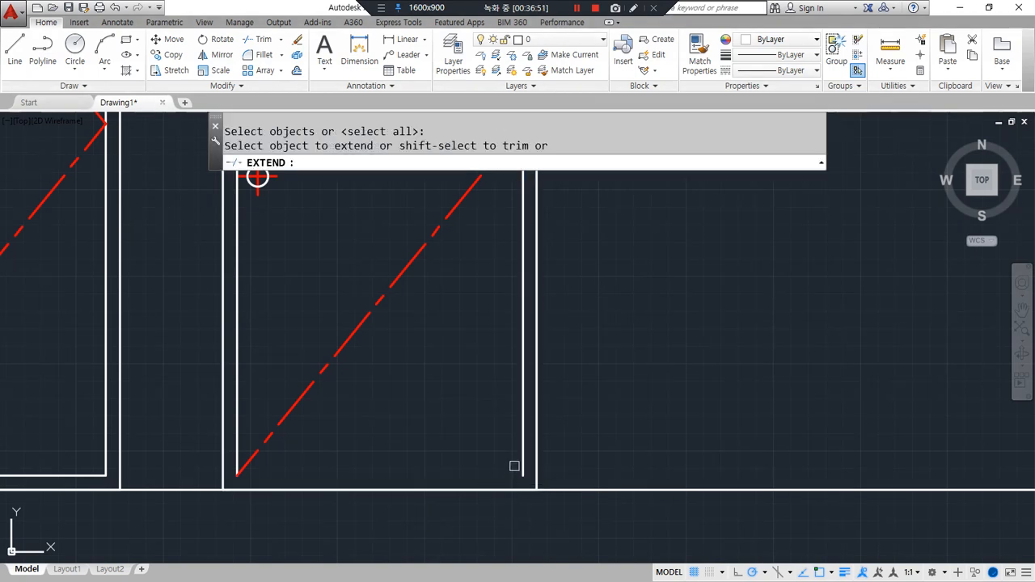
{"action": "left_click", "coordinate": [286, 423]}
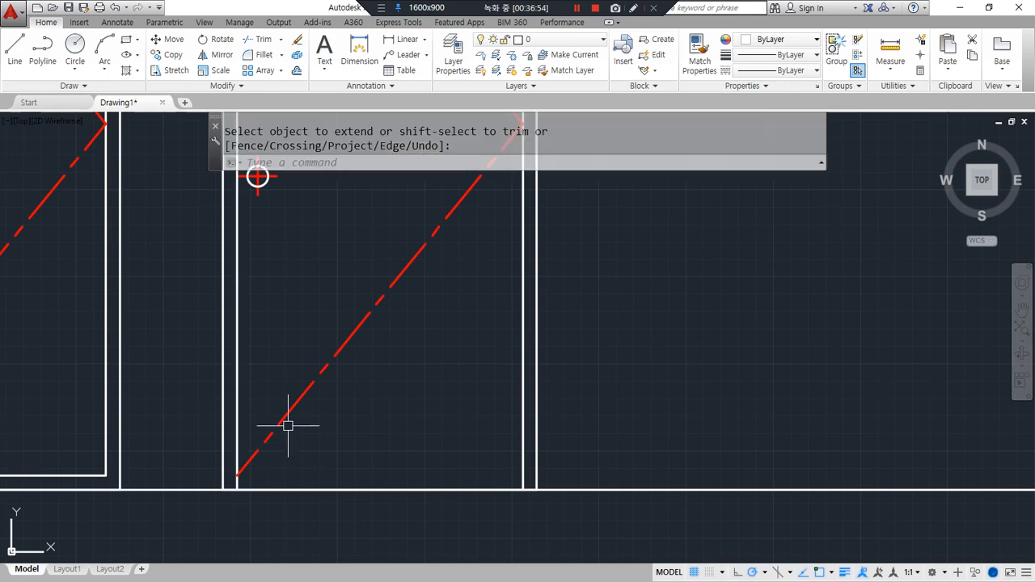
{"action": "key", "text": "Return"}
- Stretch the lower diagonal's bottom end down to the foot of the copied door's left inner frame line
{"action": "left_click", "coordinate": [240, 474]}
{"action": "left_click", "coordinate": [237, 476]}
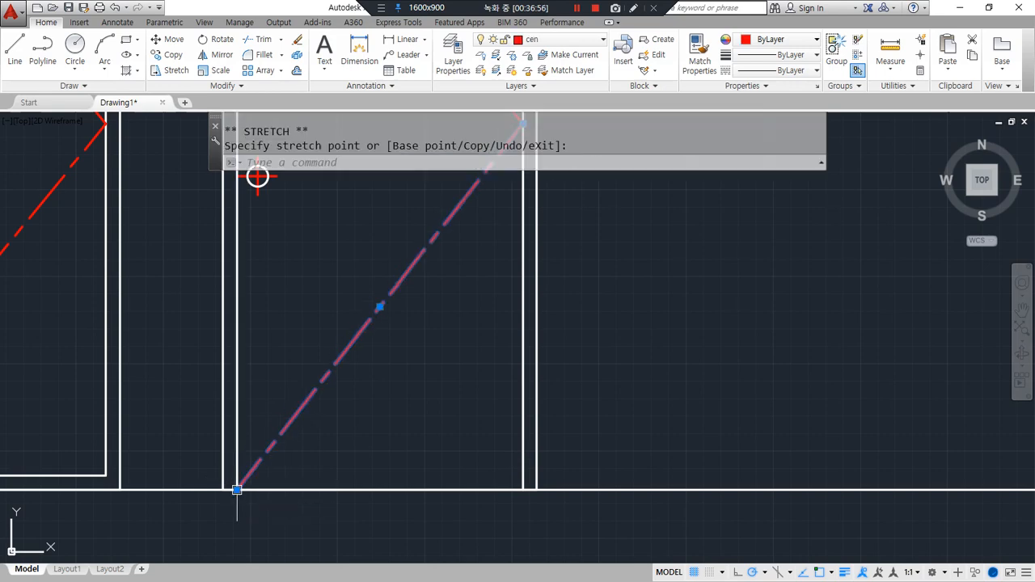
{"action": "key", "text": "Escape"}
{"action": "scroll", "coordinate": [348, 469], "scroll_direction": "down", "scroll_amount": 4}
- Stretch the shared vertex of the copied door's two diagonals to the midpoint of its right inner frame line
{"action": "left_click", "coordinate": [380, 414]}
{"action": "left_click", "coordinate": [359, 295]}
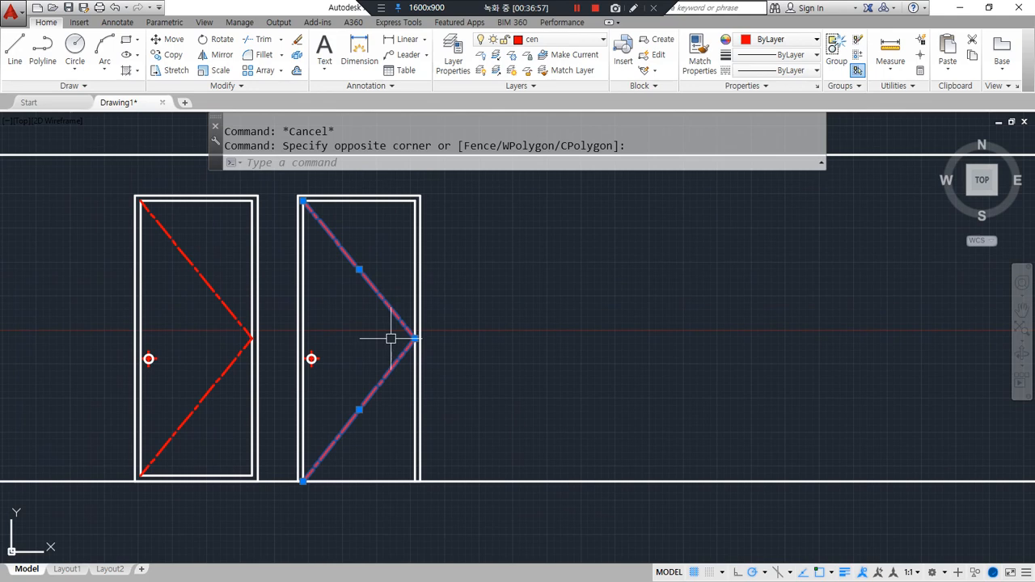
{"action": "scroll", "coordinate": [399, 337], "scroll_direction": "up", "scroll_amount": 8}
{"action": "left_click", "coordinate": [539, 343]}
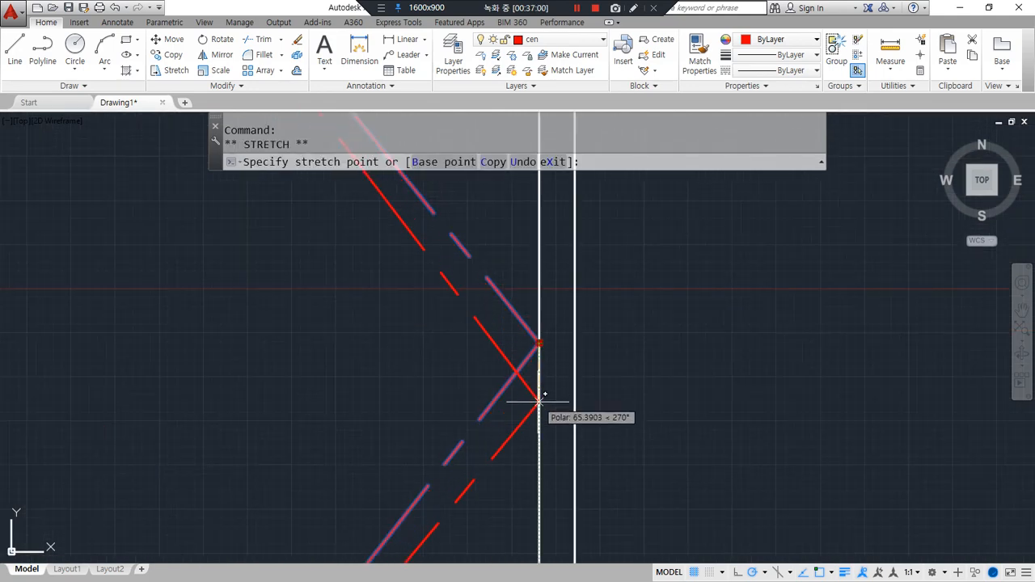
{"action": "type", "text": "mid"}
{"action": "key", "text": "Return"}
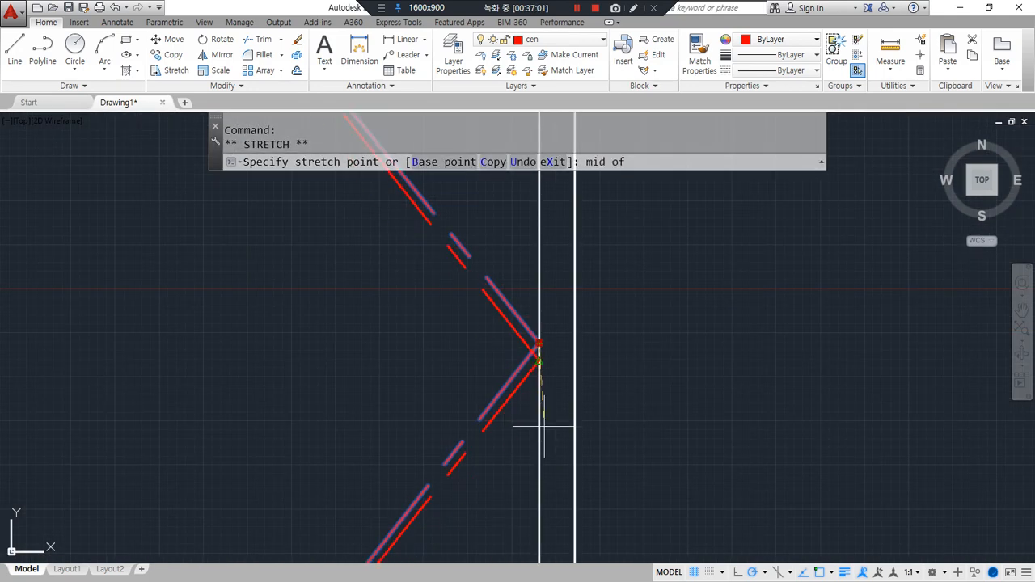
{"action": "left_click", "coordinate": [539, 409]}
{"action": "scroll", "coordinate": [486, 444], "scroll_direction": "down", "scroll_amount": 5}
{"action": "middle_click_drag", "start_coordinate": [447, 457], "coordinate": [439, 347]}
{"action": "key", "text": "Escape"}
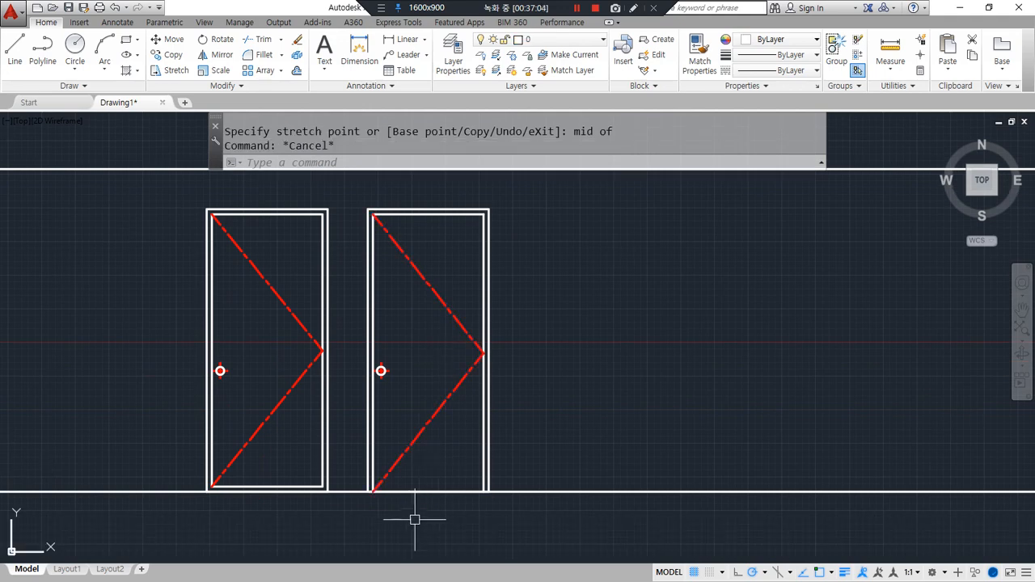
{"action": "mouse_move", "coordinate": [408, 515]}
{"action": "left_mouse_down"}
{"action": "mouse_move", "coordinate": [369, 468]}
{"action": "mouse_move", "coordinate": [501, 478]}
{"action": "left_mouse_up"}
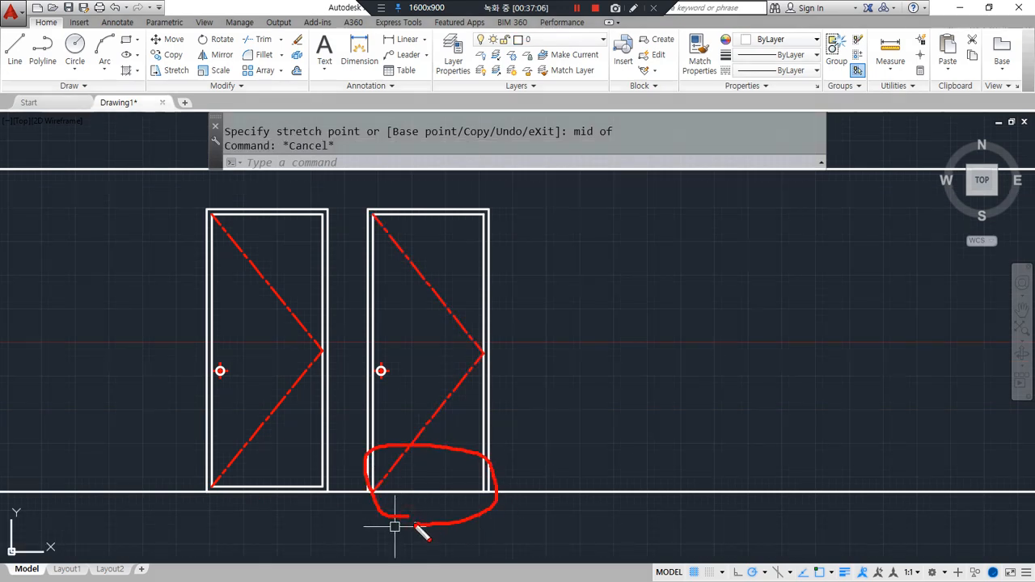
{"action": "left_click_drag", "start_coordinate": [257, 508], "coordinate": [265, 528]}
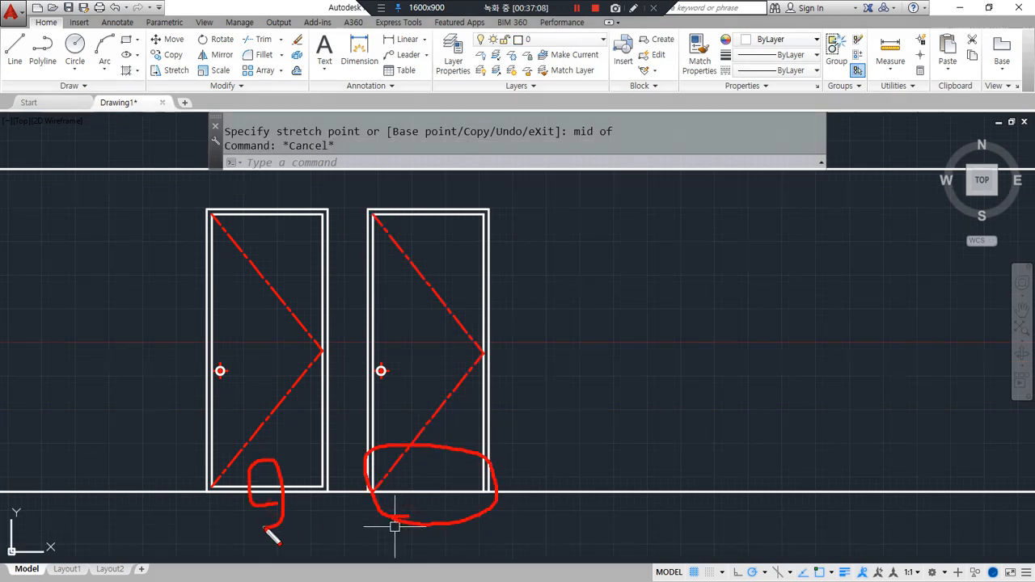
{"action": "right_click", "coordinate": [451, 529]}
{"action": "mouse_move", "coordinate": [450, 528]}
{"action": "left_mouse_down"}
{"action": "mouse_move", "coordinate": [506, 441]}
{"action": "mouse_move", "coordinate": [469, 513]}
{"action": "left_mouse_up"}
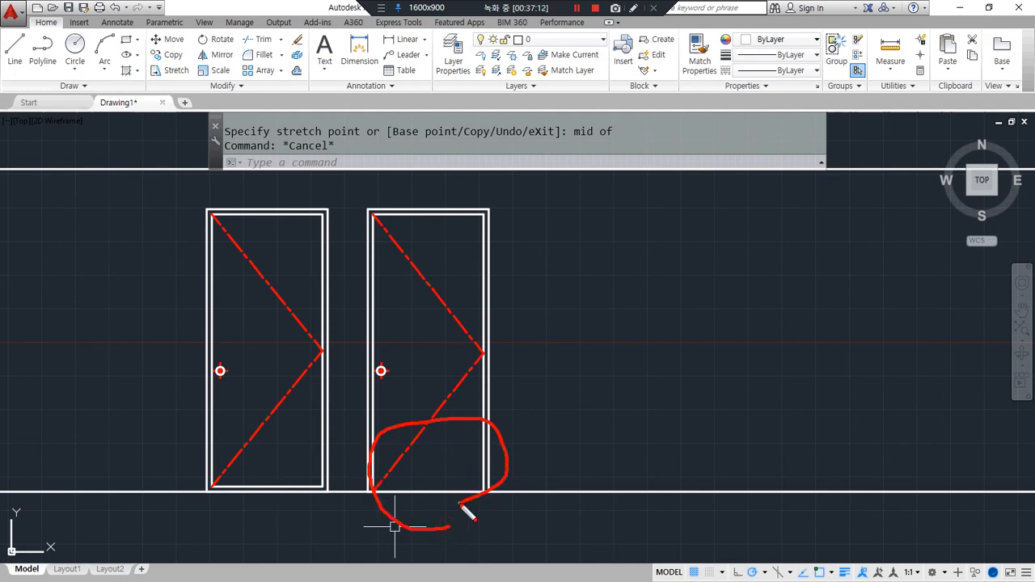
{"action": "right_click", "coordinate": [468, 513]}
- Move the copied door horizontally to the right to widen the gap between the two doors
{"action": "type", "text": "m"}
{"action": "key", "text": "Return"}
{"action": "left_click", "coordinate": [359, 191]}
{"action": "left_click", "coordinate": [526, 513]}
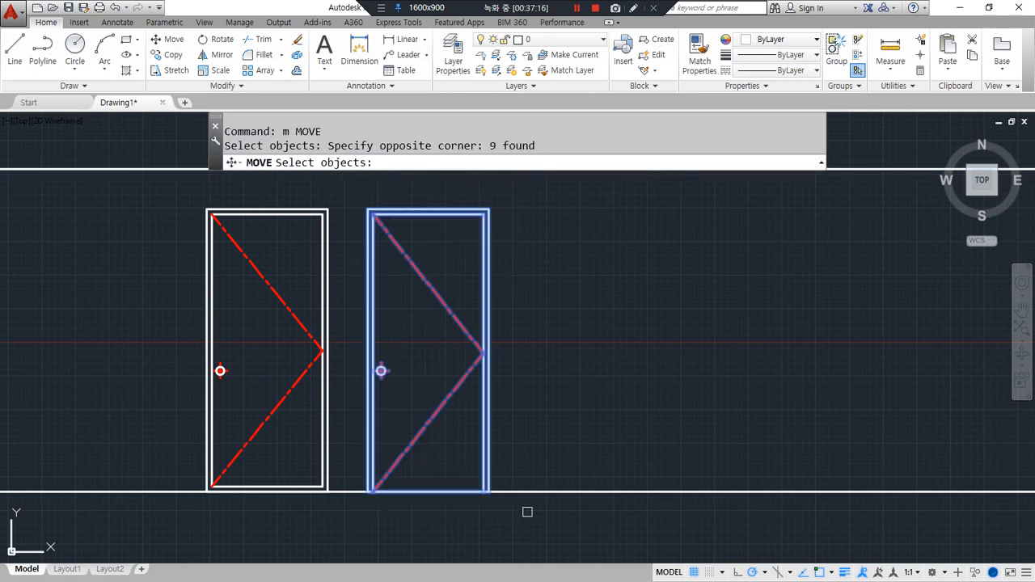
{"action": "right_click", "coordinate": [485, 515]}
{"action": "left_click", "coordinate": [453, 524]}
{"action": "left_click", "coordinate": [493, 525]}
{"action": "middle_click_drag", "start_coordinate": [359, 331], "coordinate": [331, 496]}
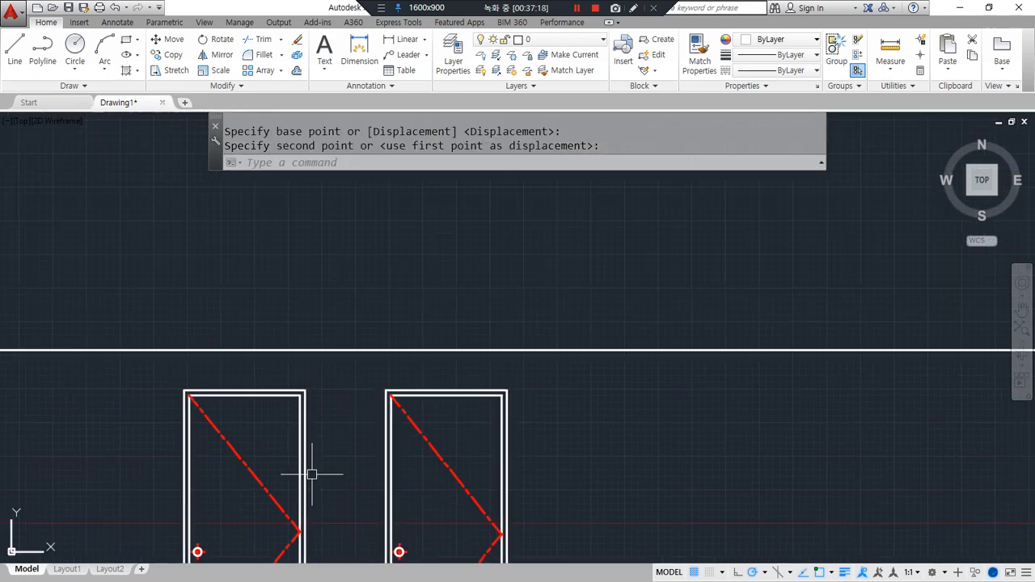
{"action": "scroll", "coordinate": [208, 319], "scroll_direction": "up", "scroll_amount": 3}
{"action": "scroll", "coordinate": [284, 412], "scroll_direction": "down", "scroll_amount": 2}
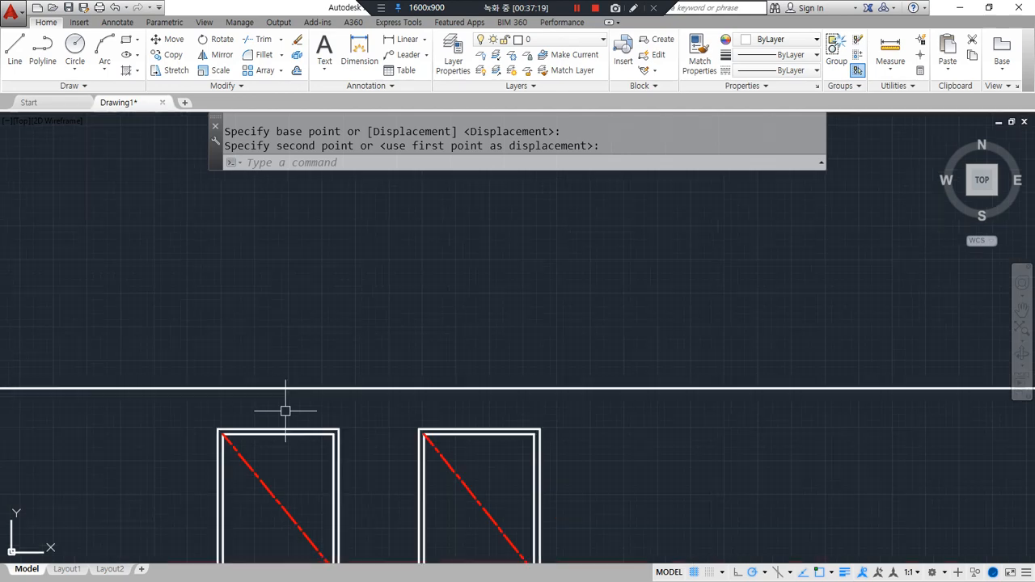
- Draw a horizontal wall line above the elevations, running past both doors on either side
{"action": "middle_click_drag", "start_coordinate": [284, 411], "coordinate": [272, 289]}
{"action": "left_click_drag", "start_coordinate": [139, 515], "coordinate": [748, 515]}
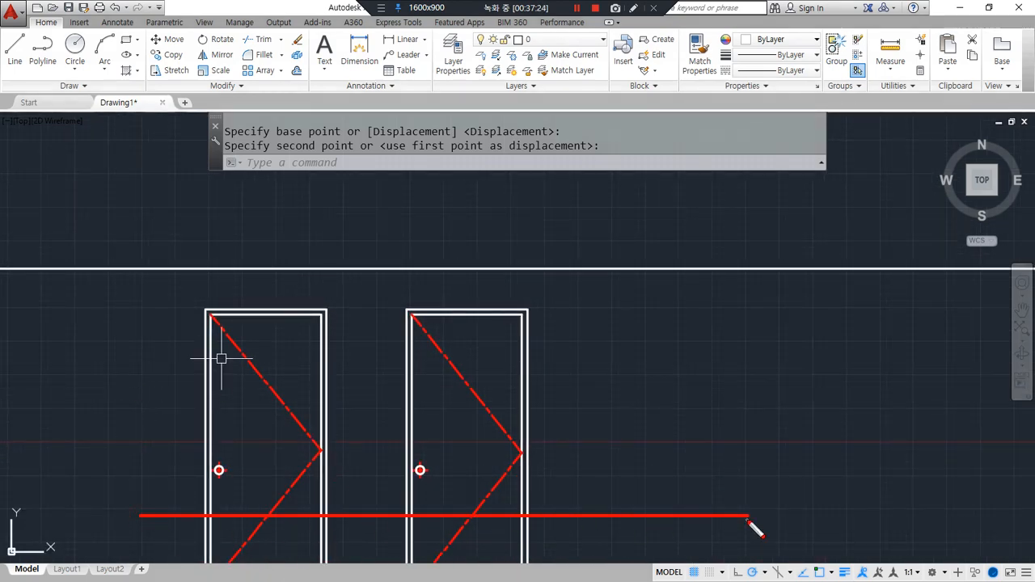
{"action": "middle_click_drag", "start_coordinate": [316, 259], "coordinate": [320, 362]}
{"action": "type", "text": "l"}
{"action": "key", "text": "Return"}
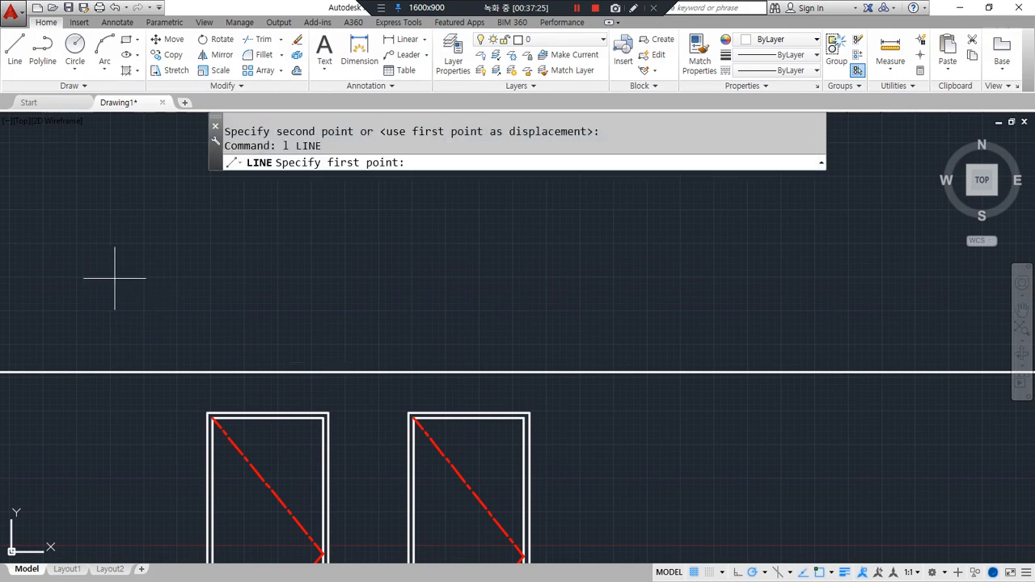
{"action": "left_click", "coordinate": [119, 216]}
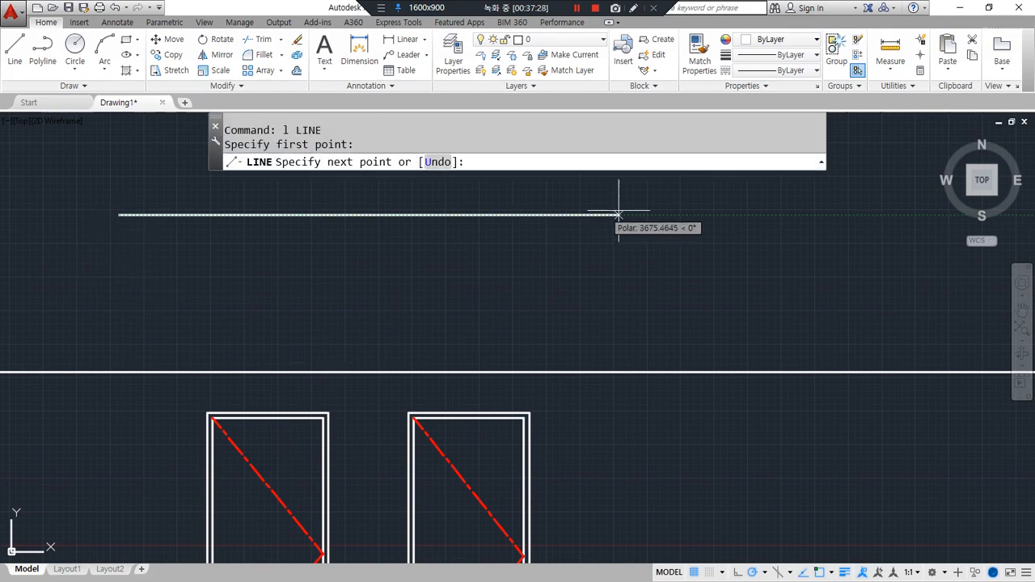
{"action": "left_click", "coordinate": [635, 216]}
{"action": "key", "text": "Return"}
- Offset the new horizontal wall line 200 upward to form the wall thickness
{"action": "middle_click_drag", "start_coordinate": [384, 273], "coordinate": [381, 316]}
{"action": "type", "text": "O"}
{"action": "key", "text": "Return"}
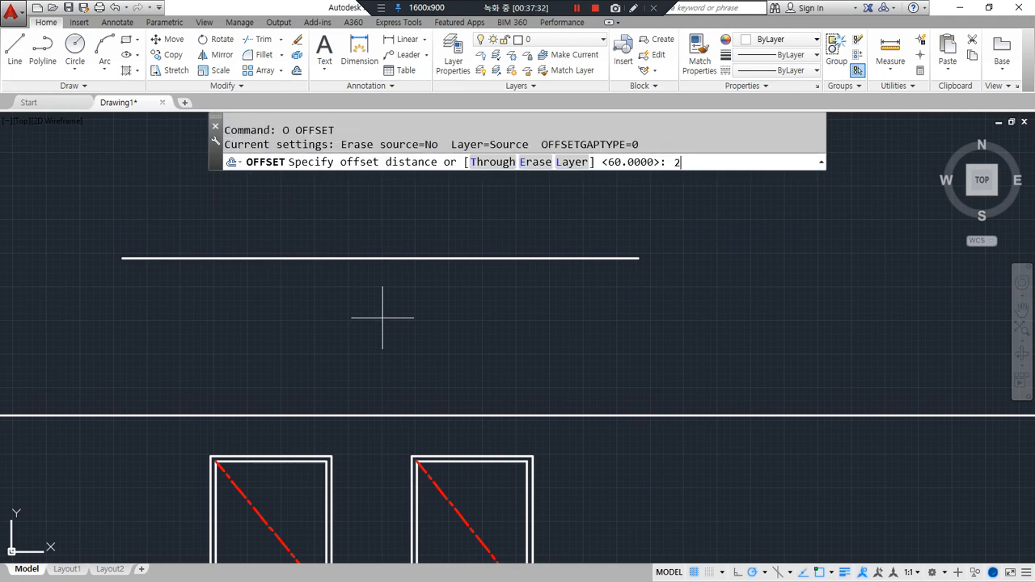
{"action": "type", "text": "200"}
{"action": "key", "text": "Return"}
{"action": "left_click", "coordinate": [370, 259]}
{"action": "left_click", "coordinate": [375, 239]}
{"action": "key", "text": "Return"}
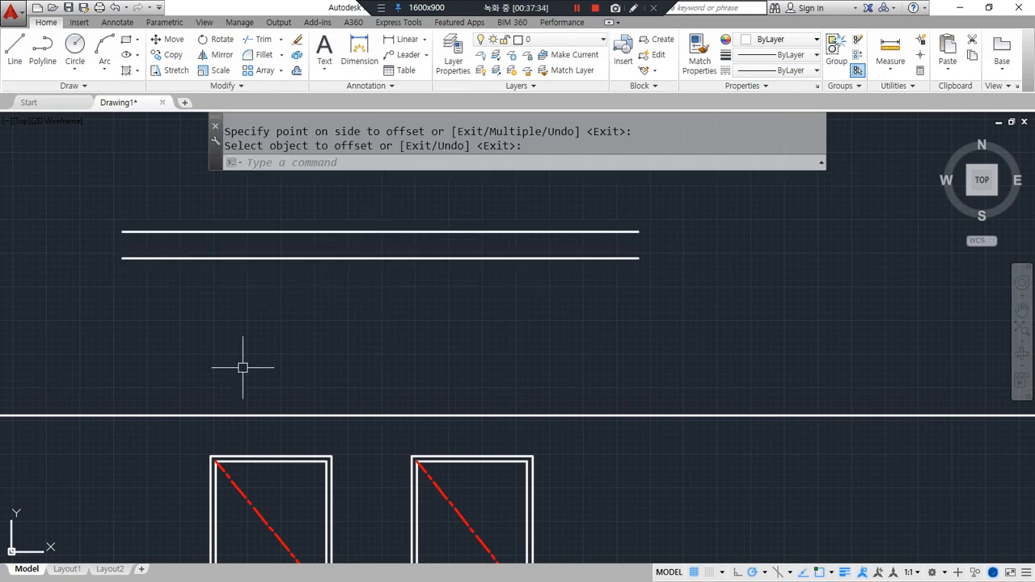
- Project both outer frame edges of the first door vertically up to the upper wall line
{"action": "type", "text": "l"}
{"action": "key", "text": "Return"}
{"action": "left_click", "coordinate": [210, 457]}
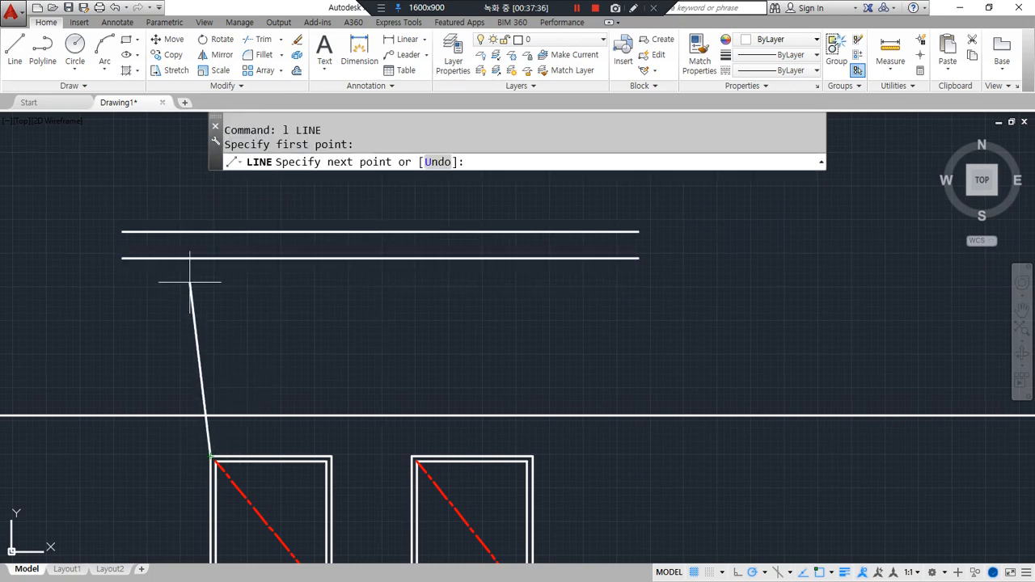
{"action": "left_click", "coordinate": [211, 232]}
{"action": "key", "text": "Return"}
{"action": "key", "text": "Return"}
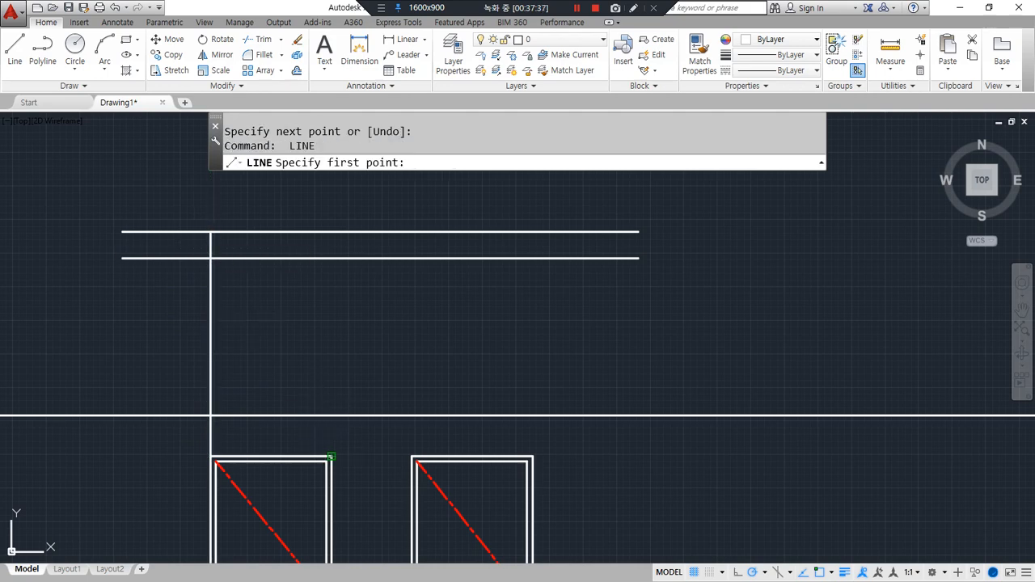
{"action": "left_click", "coordinate": [331, 457]}
{"action": "left_click", "coordinate": [330, 232]}
{"action": "key", "text": "Return"}
- Project both outer frame edges of the second door vertically up to the upper wall line
{"action": "key", "text": "Return"}
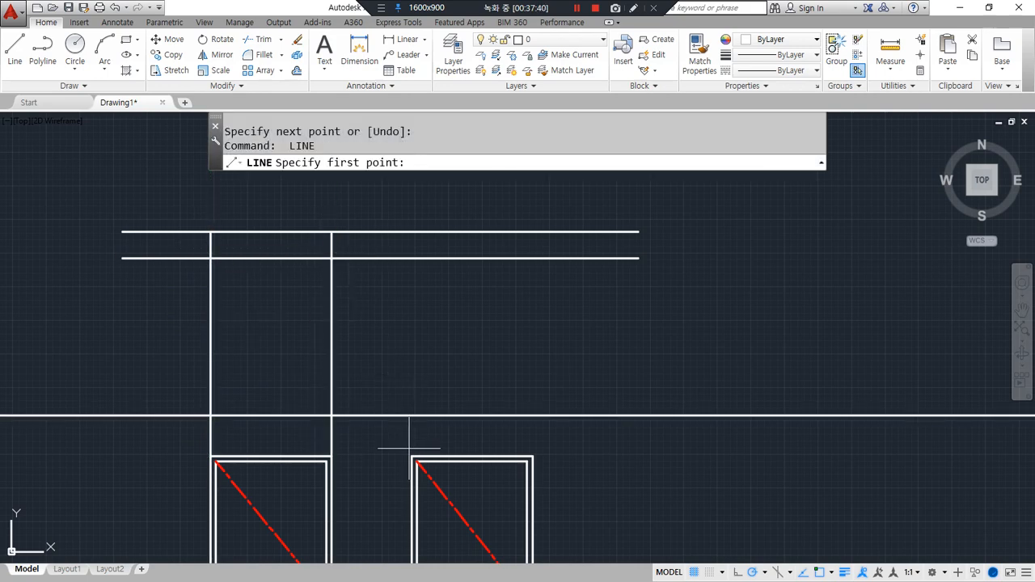
{"action": "left_click", "coordinate": [413, 457]}
{"action": "left_click", "coordinate": [413, 232]}
{"action": "key", "text": "Return"}
{"action": "key", "text": "Return"}
{"action": "left_click", "coordinate": [533, 457]}
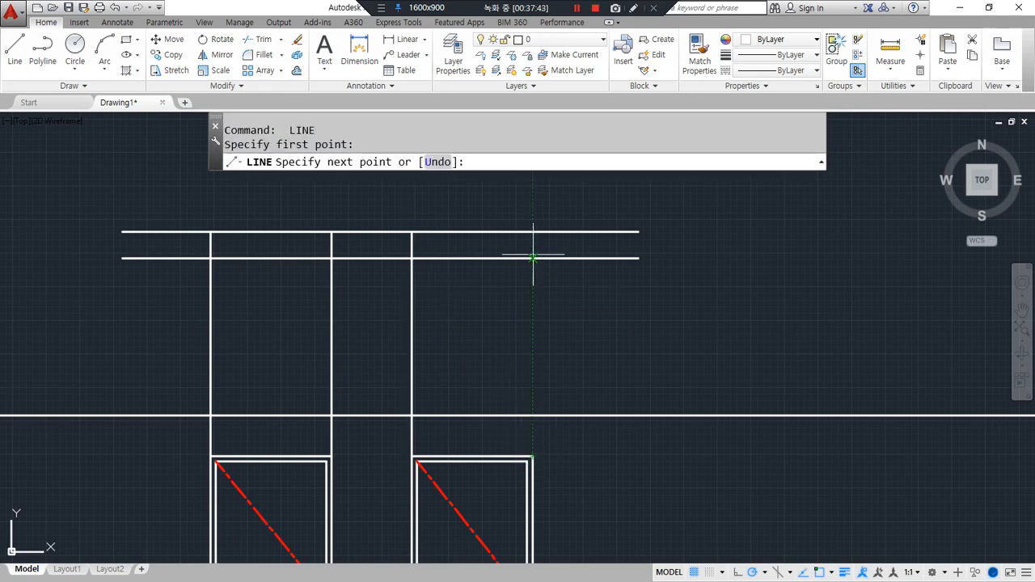
{"action": "left_click", "coordinate": [533, 232]}
{"action": "key", "text": "Return"}
- Trim all four projection lines below the lower wall line
{"action": "type", "text": "tr"}
{"action": "key", "text": "Return"}
{"action": "left_click", "coordinate": [517, 259]}
{"action": "key", "text": "Return"}
{"action": "left_click", "coordinate": [615, 347]}
{"action": "left_click", "coordinate": [97, 306]}
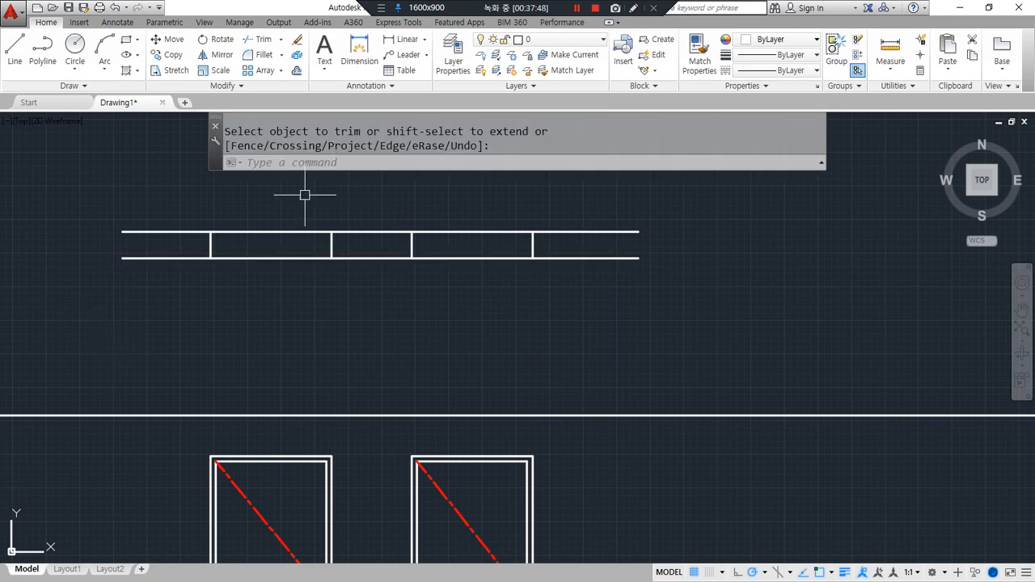
- Offset the four vertical opening lines 40 inward to form the frame jambs in the wall plan
{"action": "scroll", "coordinate": [303, 194], "scroll_direction": "up", "scroll_amount": 2}
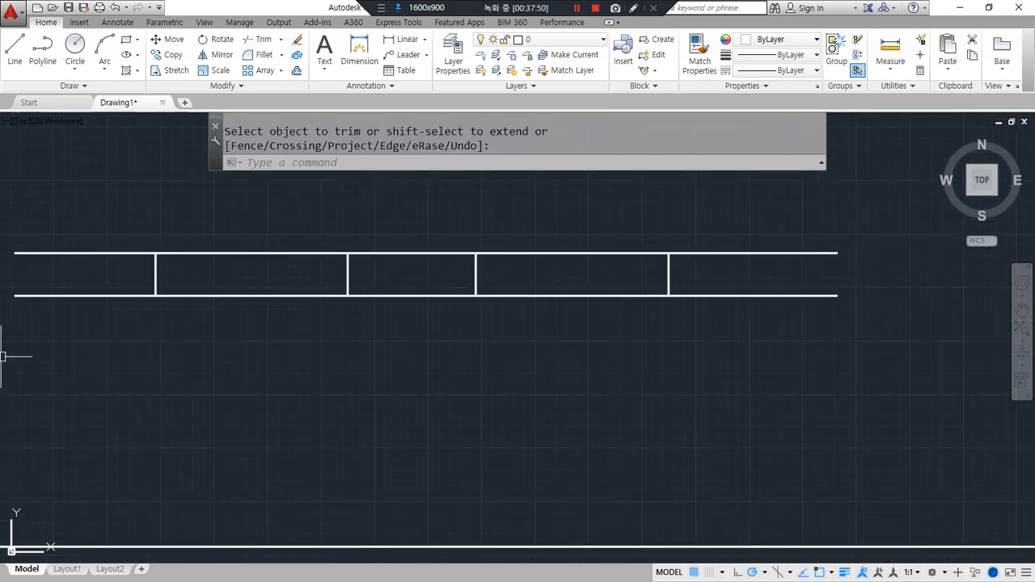
{"action": "left_click", "coordinate": [377, 349]}
{"action": "key", "text": "Escape"}
{"action": "type", "text": "o"}
{"action": "key", "text": "Return"}
{"action": "type", "text": "40"}
{"action": "key", "text": "Return"}
{"action": "left_click", "coordinate": [347, 275]}
{"action": "left_click", "coordinate": [283, 279]}
{"action": "left_click", "coordinate": [155, 277]}
{"action": "left_click", "coordinate": [194, 275]}
{"action": "left_click", "coordinate": [475, 280]}
{"action": "left_click", "coordinate": [538, 270]}
{"action": "left_click", "coordinate": [668, 279]}
{"action": "left_click", "coordinate": [599, 348]}
{"action": "key", "text": "Escape"}
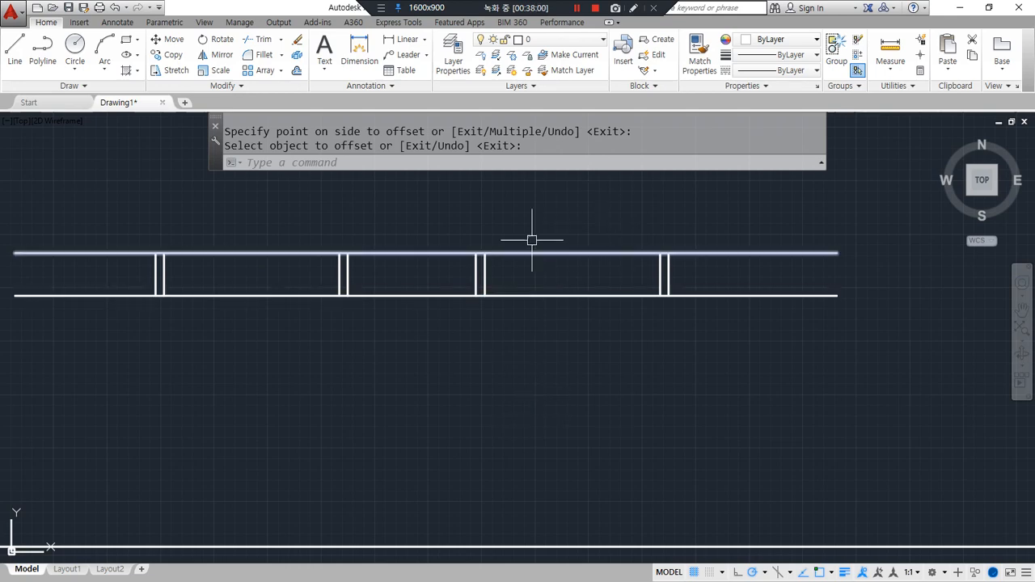
- Trim both wall lines between the jambs of the second door's opening
{"action": "type", "text": "tr"}
{"action": "key", "text": "Return"}
{"action": "left_click", "coordinate": [603, 331]}
{"action": "left_click", "coordinate": [559, 246]}
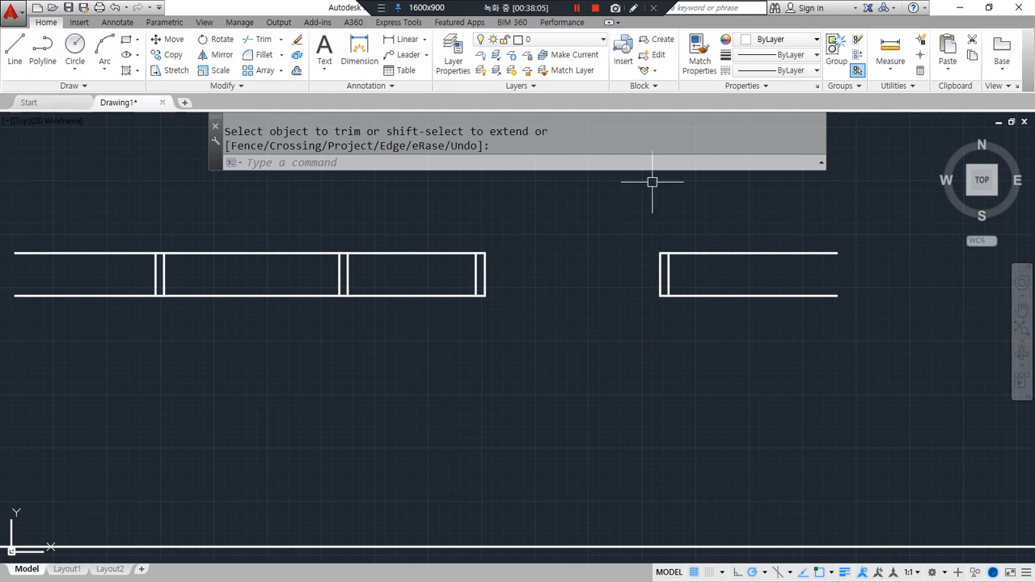
- Offset the lower wall line 35 upward into the wall at the first door's opening
{"action": "scroll", "coordinate": [188, 283], "scroll_direction": "up", "scroll_amount": 4}
{"action": "middle_click_drag", "start_coordinate": [186, 280], "coordinate": [266, 343]}
{"action": "scroll", "coordinate": [263, 342], "scroll_direction": "up", "scroll_amount": 2}
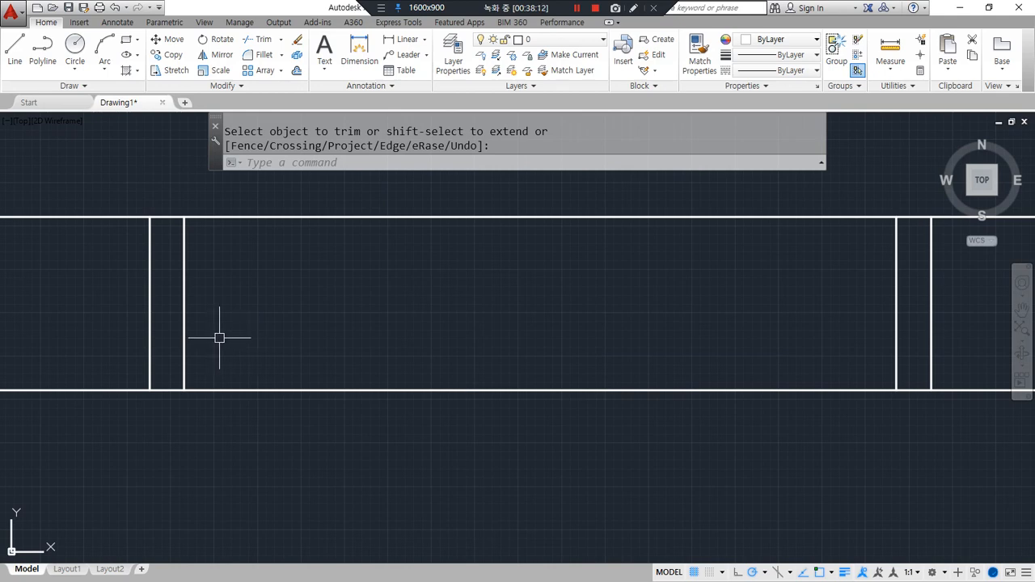
{"action": "type", "text": "o"}
{"action": "key", "text": "Return"}
{"action": "type", "text": "3"}
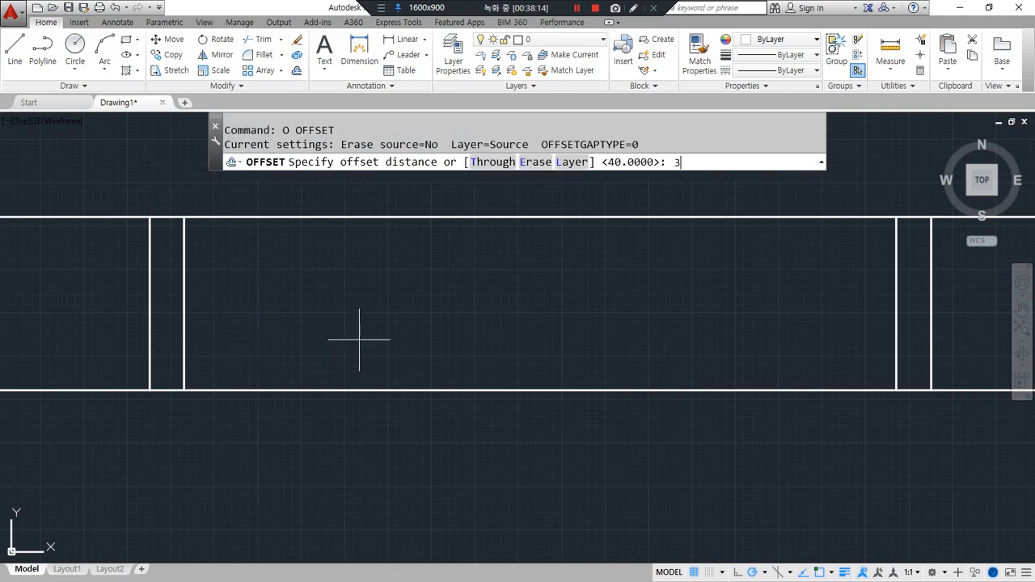
{"action": "key", "text": "BackSpace"}
{"action": "key", "text": "BackSpace"}
{"action": "key", "text": "Return"}
{"action": "left_click", "coordinate": [351, 385]}
{"action": "left_click", "coordinate": [351, 388]}
{"action": "left_click", "coordinate": [347, 338]}
{"action": "key", "text": "Return"}
{"action": "key", "text": "ctrl+alt+d"}
{"action": "left_click_drag", "start_coordinate": [449, 366], "coordinate": [467, 381]}
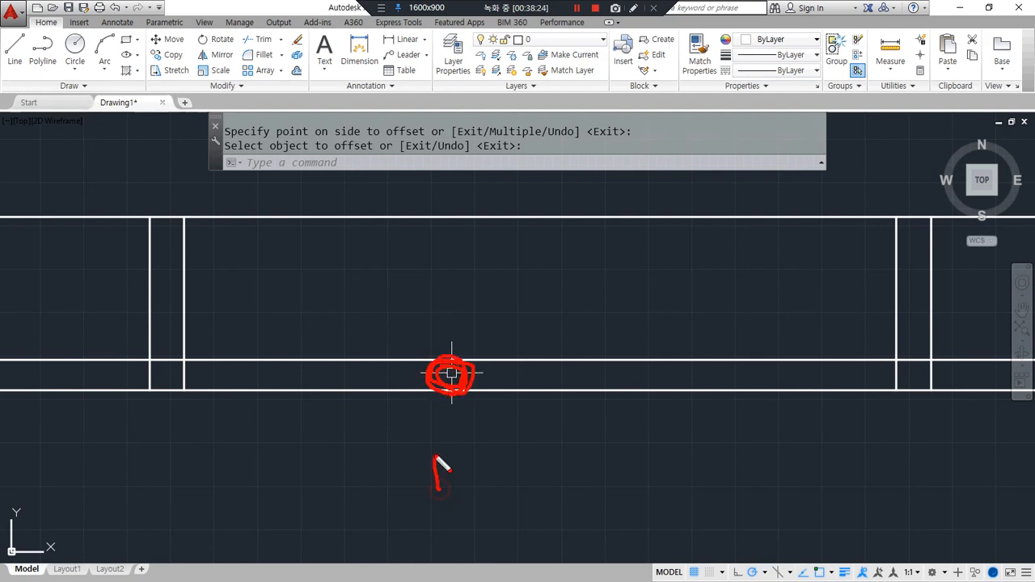
{"action": "key", "text": "ctrl+alt+d"}
- Offset the upper wall line 35 downward into the wall
{"action": "type", "text": "o"}
{"action": "key", "text": "Return"}
{"action": "type", "text": "35"}
{"action": "key", "text": "Return"}
{"action": "left_click", "coordinate": [458, 218]}
{"action": "left_click", "coordinate": [433, 296]}
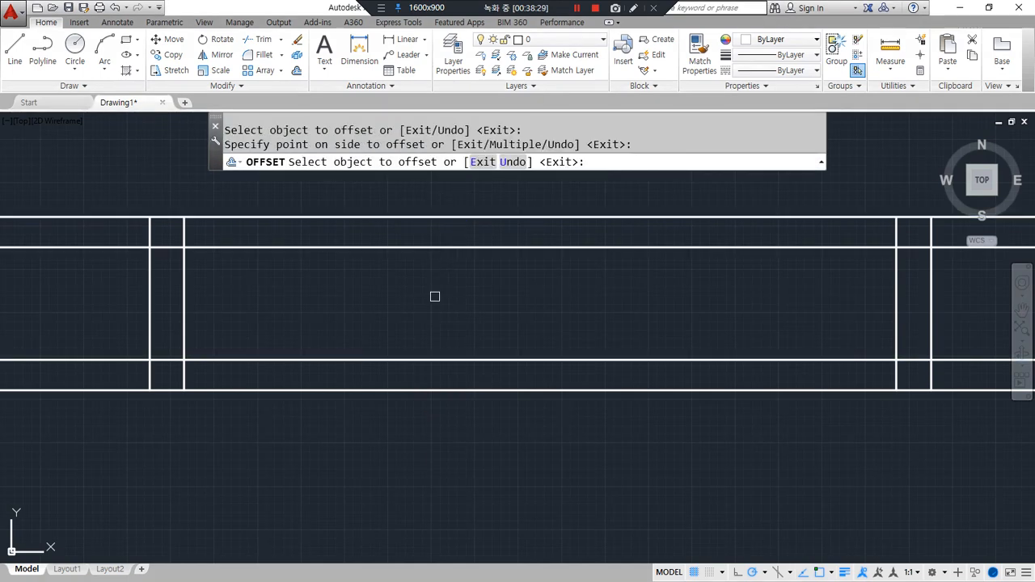
{"action": "key", "text": "Return"}
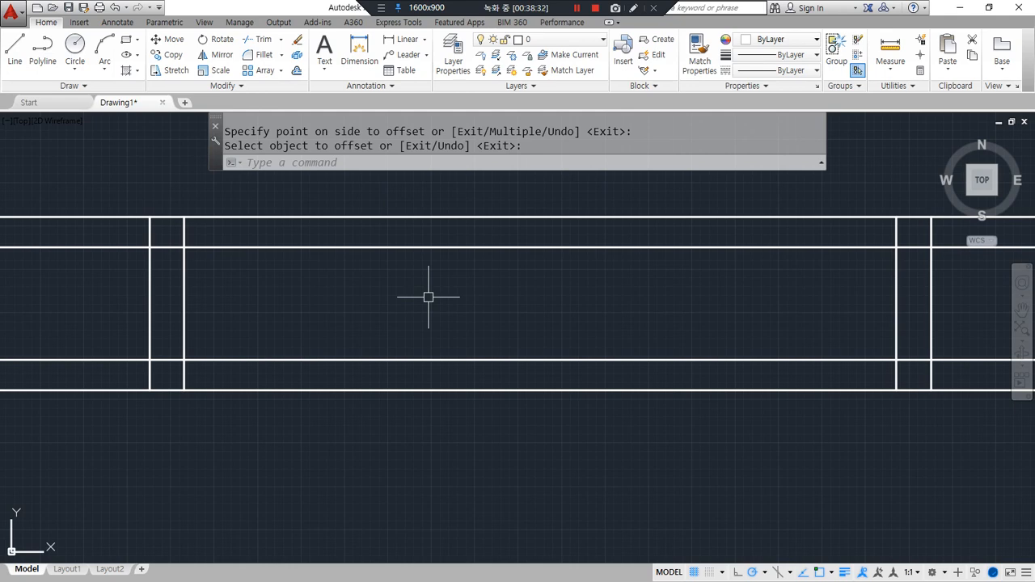
{"action": "left_click_drag", "start_coordinate": [406, 374], "coordinate": [445, 482]}
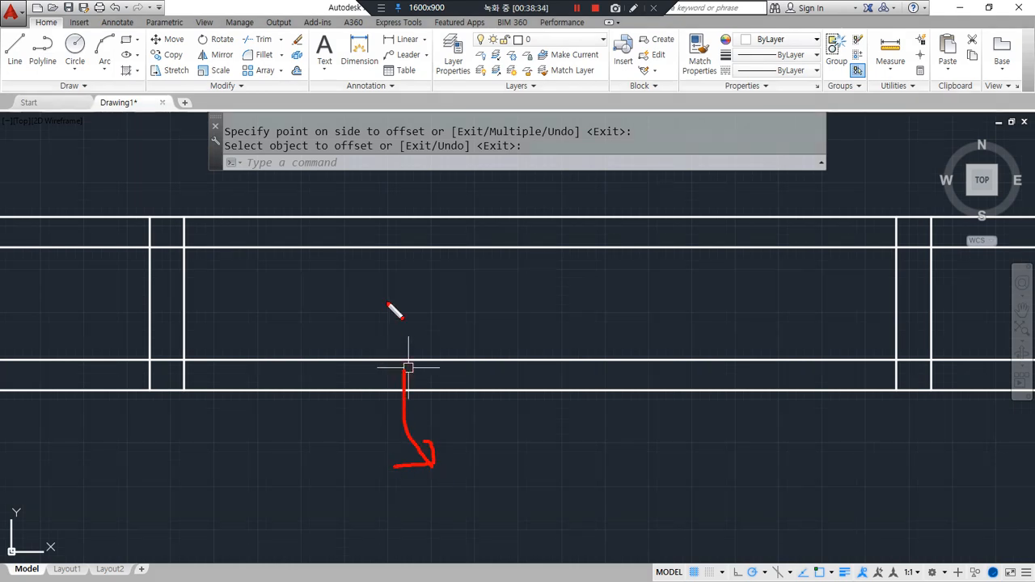
{"action": "left_click_drag", "start_coordinate": [348, 230], "coordinate": [372, 135]}
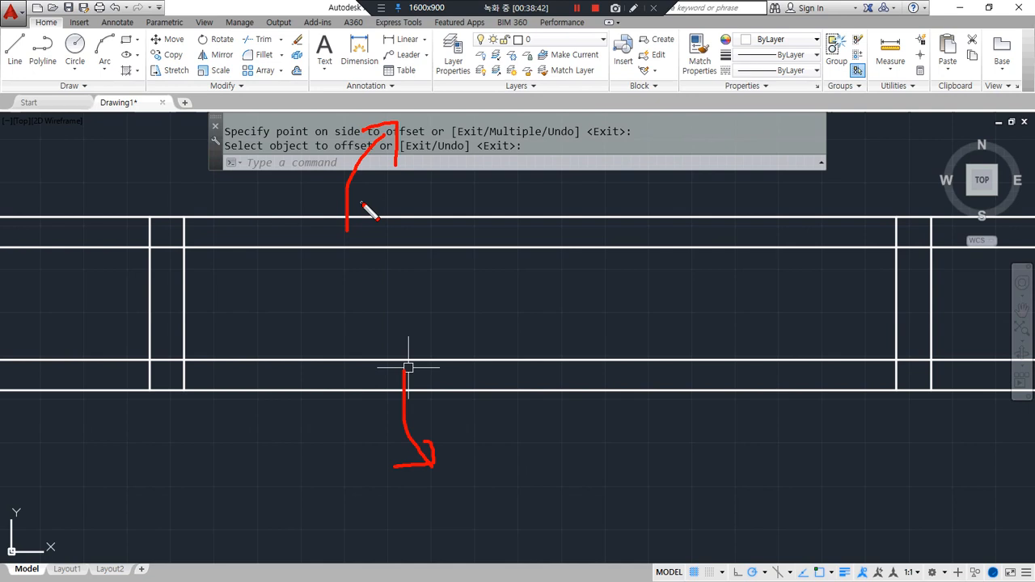
{"action": "key", "text": "Delete"}
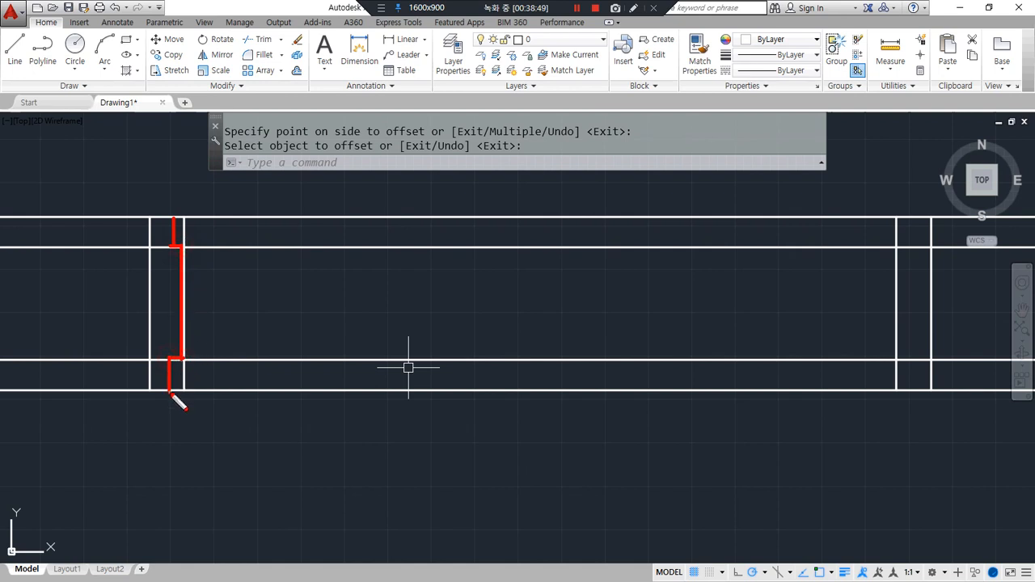
{"action": "mouse_move", "coordinate": [213, 409]}
{"action": "left_mouse_down"}
{"action": "mouse_move", "coordinate": [198, 330]}
{"action": "mouse_move", "coordinate": [189, 426]}
{"action": "left_mouse_up"}
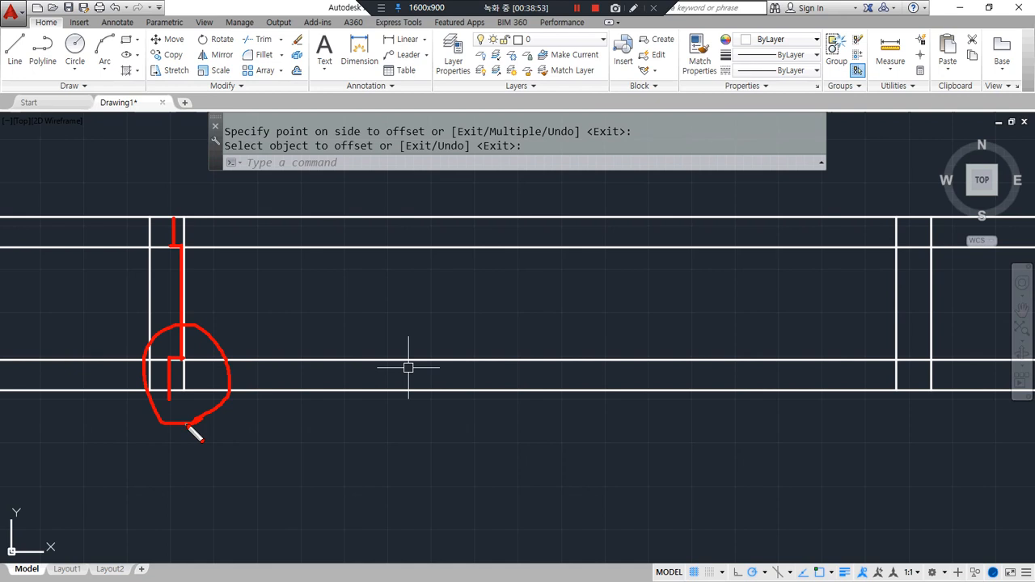
- Offset the inner line of the first opening's left jamb 10 outward into the jamb
{"action": "scroll", "coordinate": [173, 381], "scroll_direction": "up", "scroll_amount": 4}
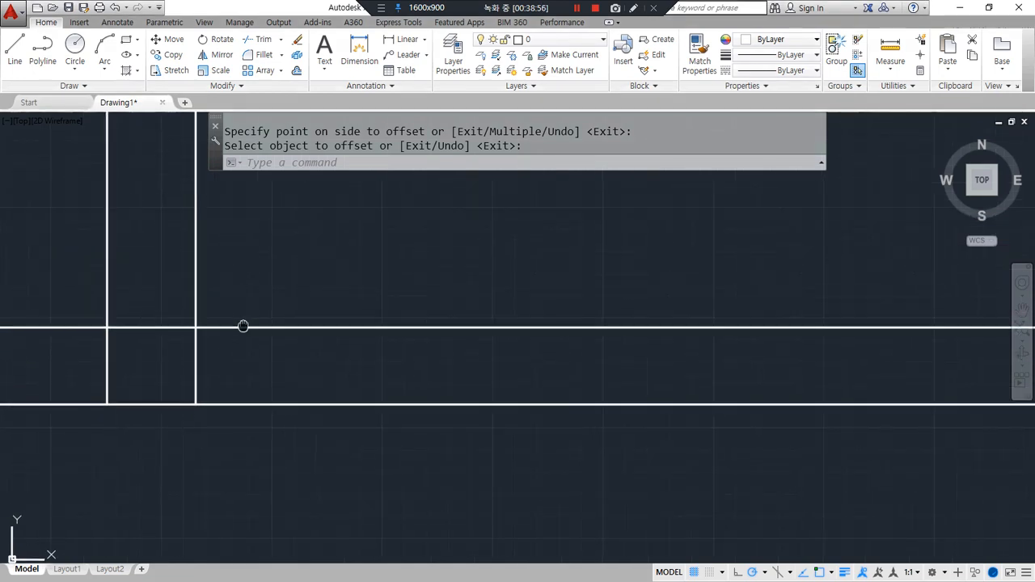
{"action": "type", "text": "o"}
{"action": "key", "text": "Return"}
{"action": "type", "text": "10"}
{"action": "key", "text": "Return"}
{"action": "left_click", "coordinate": [199, 294]}
{"action": "left_click", "coordinate": [193, 296]}
{"action": "left_click", "coordinate": [169, 299]}
{"action": "key", "text": "Return"}
- Trim the middle part of the left jamb's offset line between the two inner horizontal lines
{"action": "type", "text": "tr"}
{"action": "key", "text": "Return"}
{"action": "scroll", "coordinate": [214, 307], "scroll_direction": "down", "scroll_amount": 3}
{"action": "scroll", "coordinate": [206, 303], "scroll_direction": "up", "scroll_amount": 2}
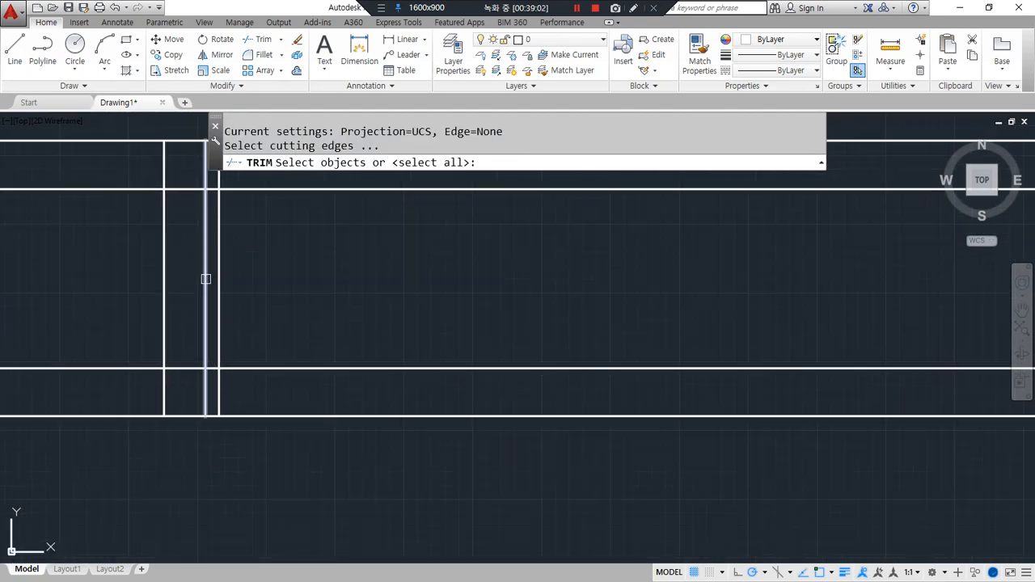
{"action": "left_click", "coordinate": [207, 283]}
{"action": "key", "text": "Escape"}
{"action": "key", "text": "space"}
{"action": "key", "text": "space"}
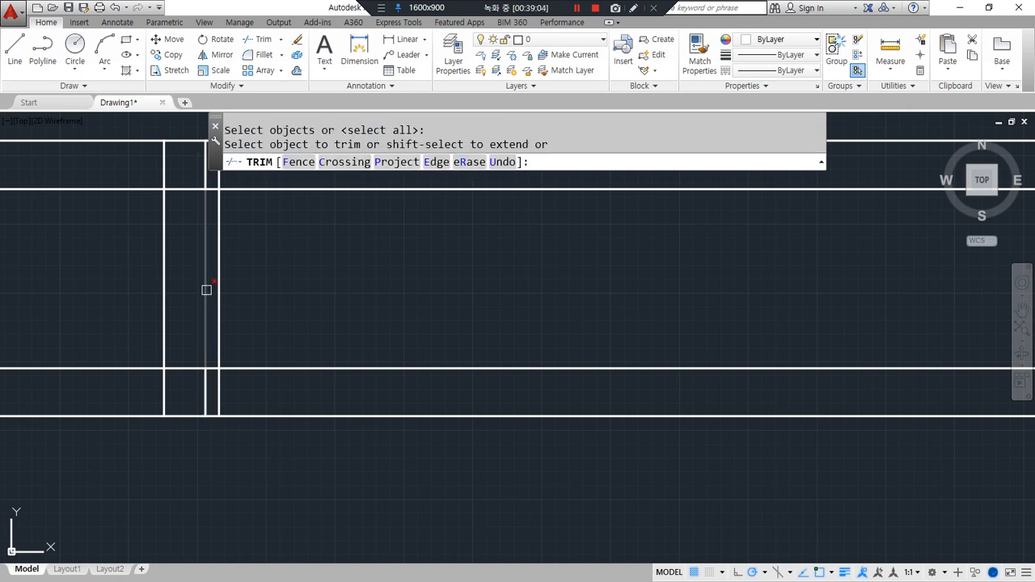
{"action": "left_click", "coordinate": [205, 287]}
- Trim the left jamb's inner line ends and the horizontals crossing the jamb, leaving a stepped frame profile
{"action": "middle_click_drag", "start_coordinate": [205, 175], "coordinate": [173, 281]}
{"action": "scroll", "coordinate": [173, 281], "scroll_direction": "up", "scroll_amount": 2}
{"action": "key", "text": "space"}
{"action": "key", "text": "space"}
{"action": "left_click", "coordinate": [195, 275]}
{"action": "left_click", "coordinate": [173, 287]}
{"action": "scroll", "coordinate": [143, 299], "scroll_direction": "down", "scroll_amount": 3}
{"action": "scroll", "coordinate": [139, 370], "scroll_direction": "up", "scroll_amount": 3}
{"action": "left_click", "coordinate": [187, 404]}
{"action": "left_click", "coordinate": [203, 402]}
{"action": "left_click", "coordinate": [183, 405]}
{"action": "key", "text": "space"}
- Erase the two leftover inner horizontal segments to the left of the left jamb
{"action": "scroll", "coordinate": [119, 380], "scroll_direction": "down", "scroll_amount": 2}
{"action": "left_click", "coordinate": [92, 386]}
{"action": "left_click", "coordinate": [51, 288]}
{"action": "type", "text": "e"}
{"action": "key", "text": "space"}
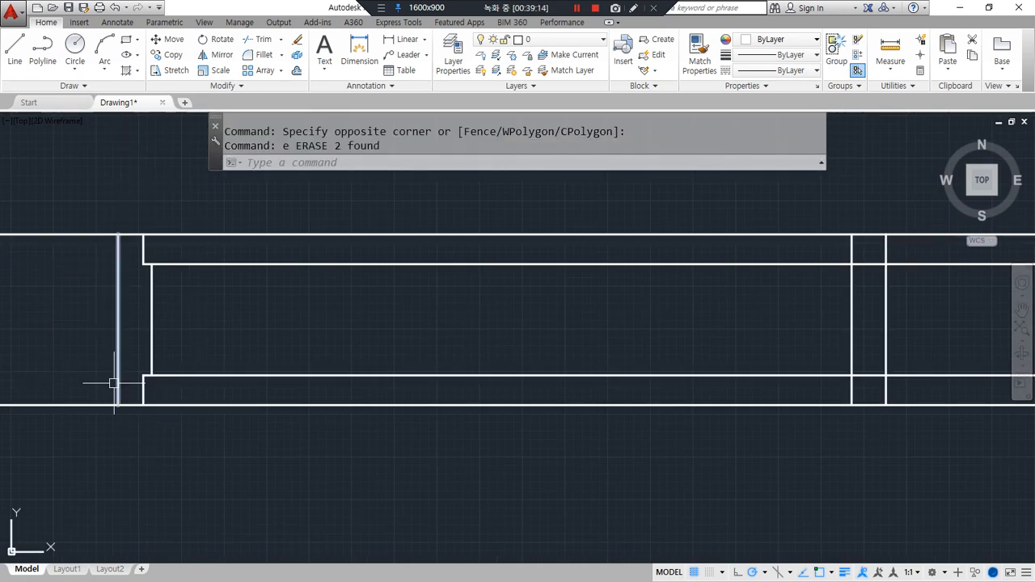
- Offset the inner line of the first opening's right jamb 10 outward into the jamb
{"action": "middle_click_drag", "start_coordinate": [652, 317], "coordinate": [311, 318]}
{"action": "scroll", "coordinate": [529, 296], "scroll_direction": "up", "scroll_amount": 2}
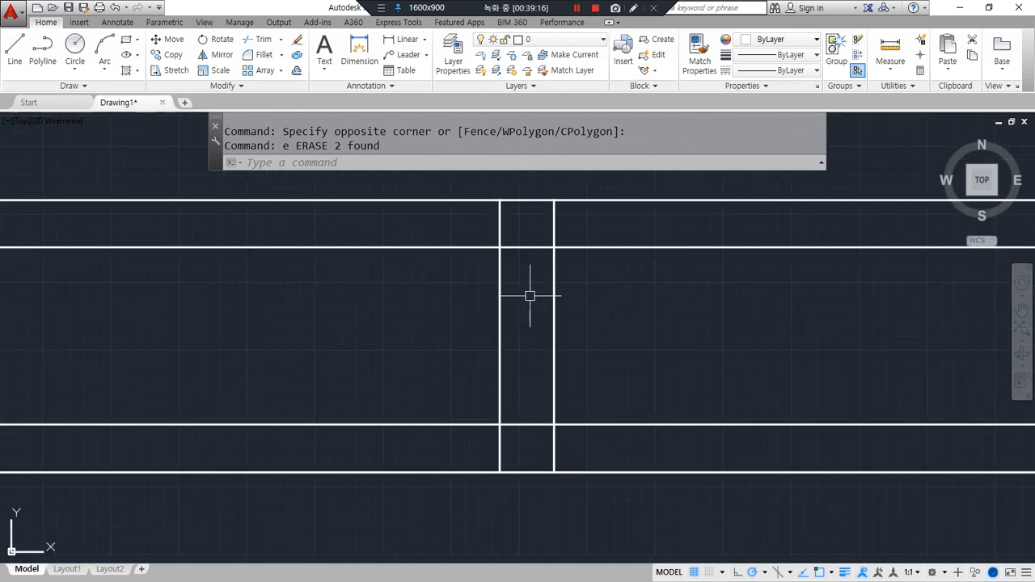
{"action": "type", "text": "o"}
{"action": "key", "text": "space"}
{"action": "type", "text": "10"}
{"action": "key", "text": "space"}
{"action": "left_click", "coordinate": [499, 307]}
{"action": "left_click", "coordinate": [541, 301]}
{"action": "key", "text": "space"}
- Trim the right jamb's vertical lines and the horizontals crossing it into a matching stepped frame profile
{"action": "type", "text": "tr"}
{"action": "key", "text": "space"}
{"action": "key", "text": "space"}
{"action": "left_click", "coordinate": [501, 227]}
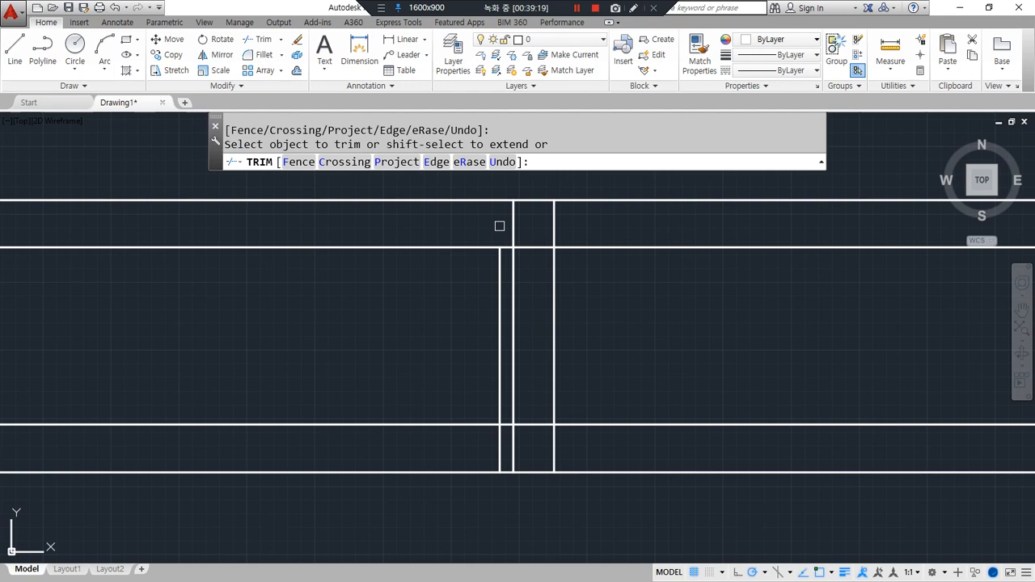
{"action": "left_click", "coordinate": [532, 247]}
{"action": "left_click", "coordinate": [514, 280]}
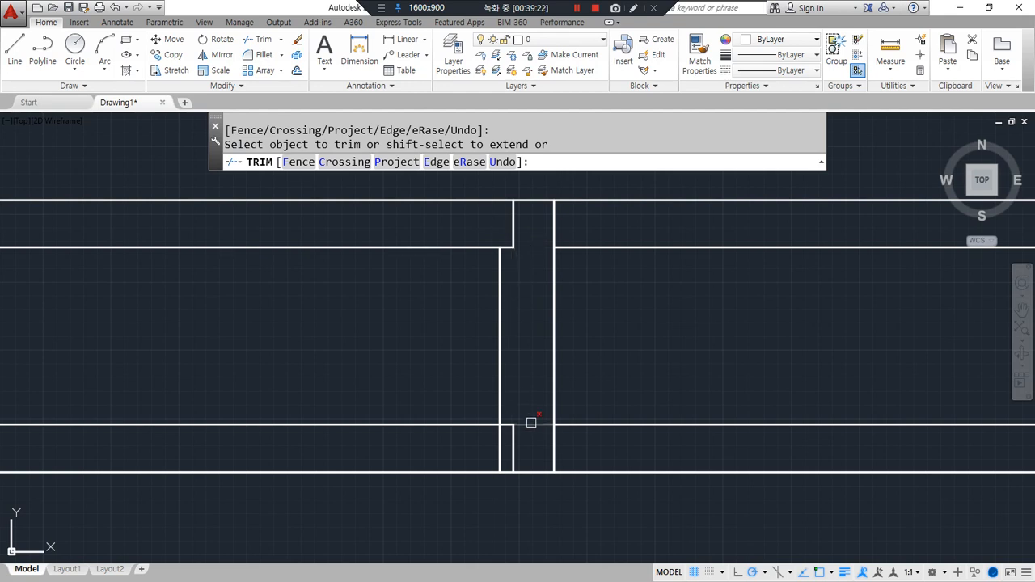
{"action": "left_click", "coordinate": [499, 451]}
- Erase the two leftover inner horizontal segments to the right of the right jamb
{"action": "left_click", "coordinate": [657, 447]}
{"action": "left_click", "coordinate": [610, 231]}
{"action": "type", "text": "e"}
{"action": "key", "text": "space"}
{"action": "scroll", "coordinate": [508, 347], "scroll_direction": "down", "scroll_amount": 2}
{"action": "middle_click_drag", "start_coordinate": [324, 308], "coordinate": [633, 310]}
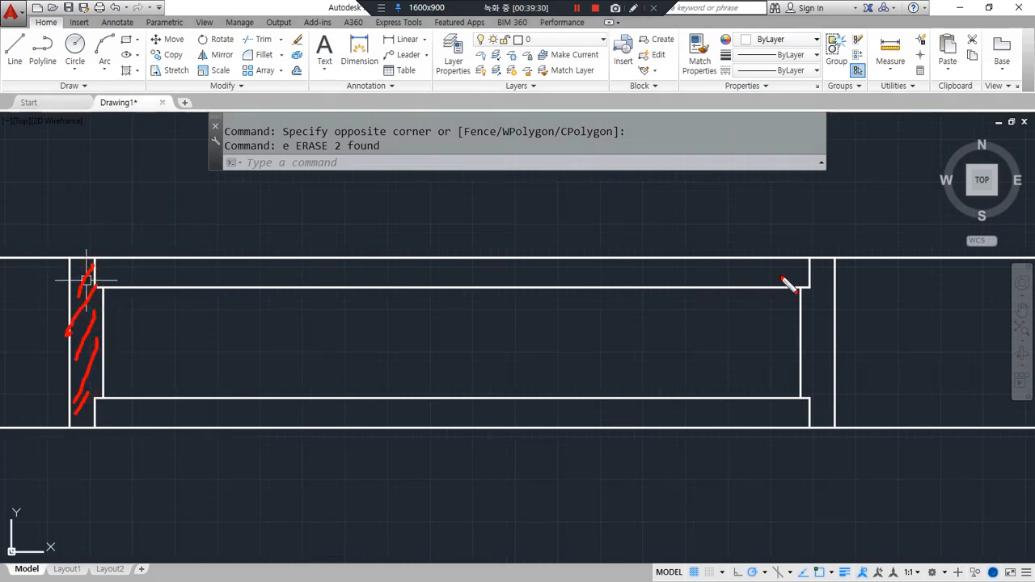
{"action": "left_click_drag", "start_coordinate": [820, 274], "coordinate": [800, 311]}
{"action": "left_click_drag", "start_coordinate": [828, 308], "coordinate": [810, 329]}
{"action": "key", "text": "Escape"}
{"action": "scroll", "coordinate": [439, 383], "scroll_direction": "down", "scroll_amount": 8}
{"action": "key", "text": "Escape"}
{"action": "middle_click_drag", "start_coordinate": [453, 449], "coordinate": [395, 181]}
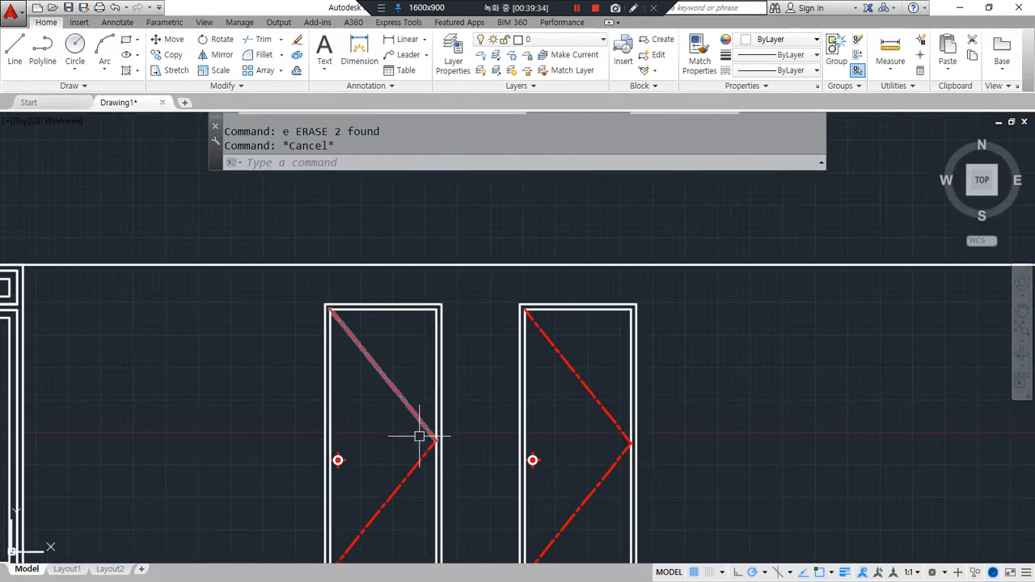
{"action": "scroll", "coordinate": [398, 354], "scroll_direction": "up", "scroll_amount": 2}
{"action": "scroll", "coordinate": [347, 316], "scroll_direction": "down", "scroll_amount": 2}
{"action": "middle_click_drag", "start_coordinate": [347, 317], "coordinate": [340, 369]}
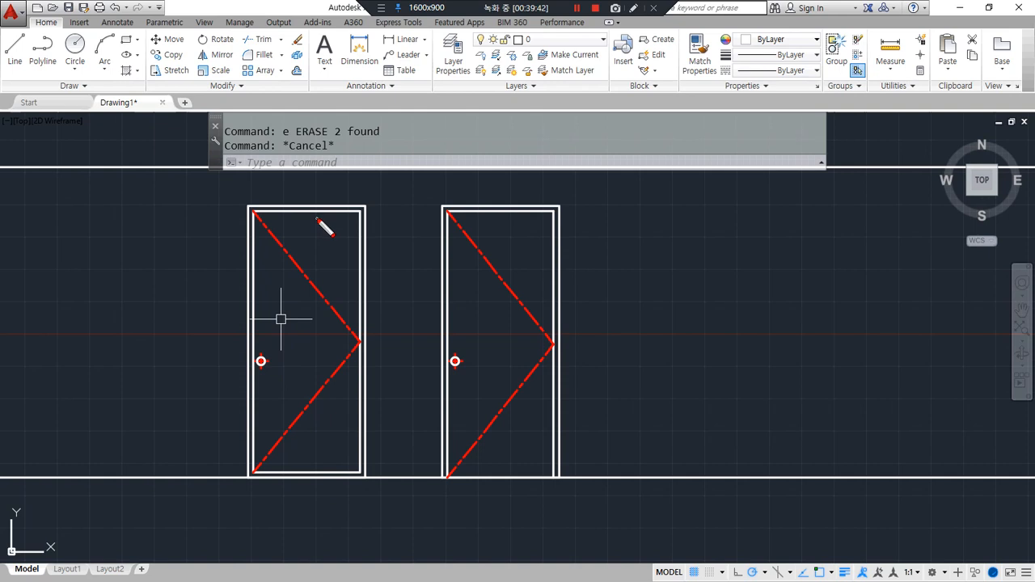
{"action": "left_click_drag", "start_coordinate": [317, 219], "coordinate": [329, 168]}
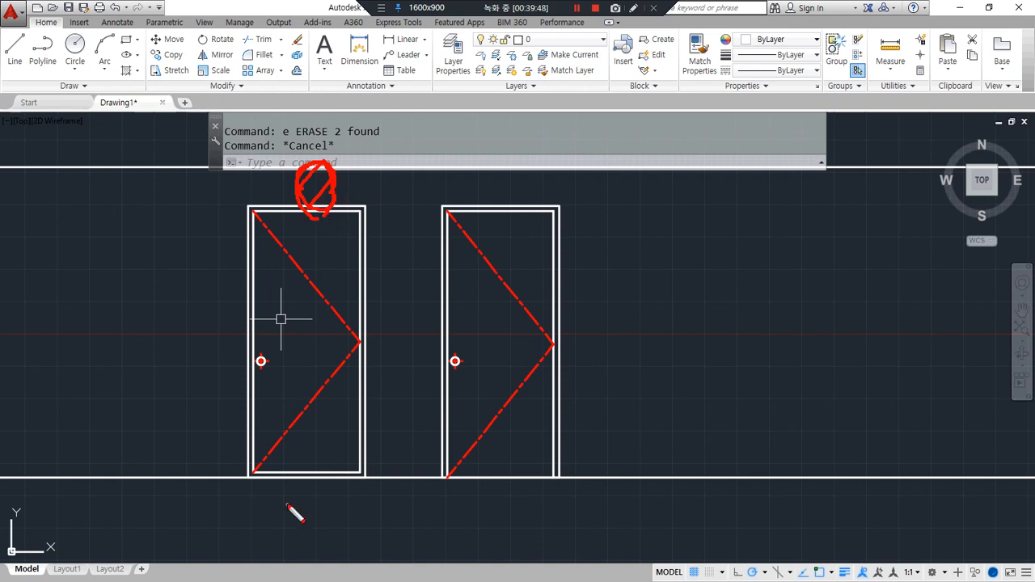
{"action": "left_click_drag", "start_coordinate": [285, 463], "coordinate": [294, 477]}
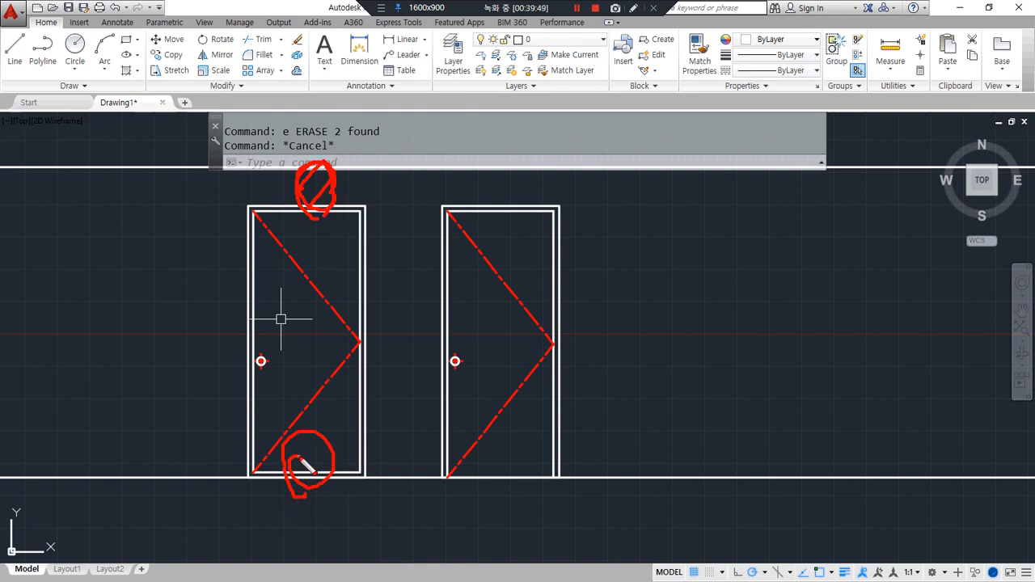
{"action": "key", "text": "Escape"}
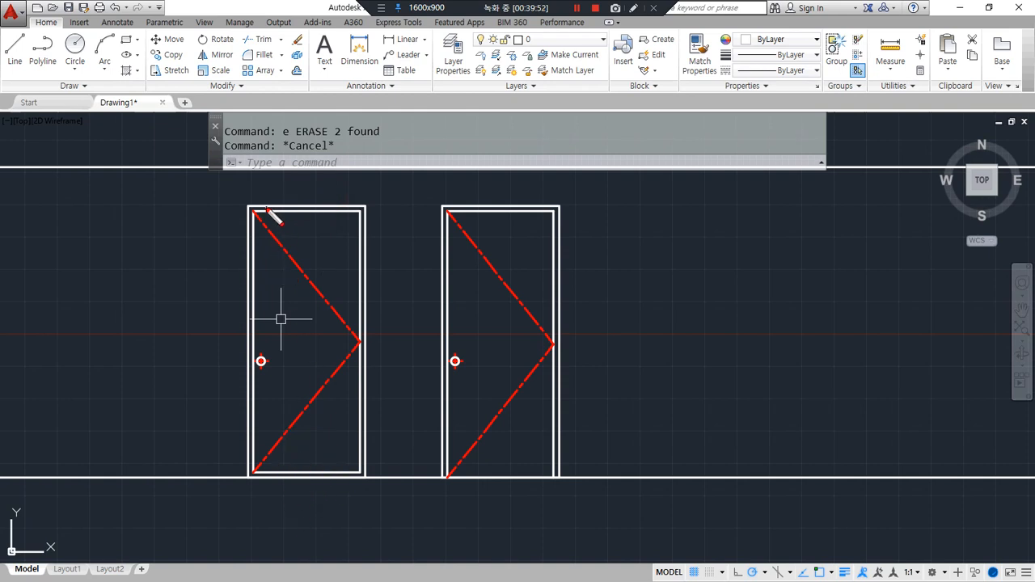
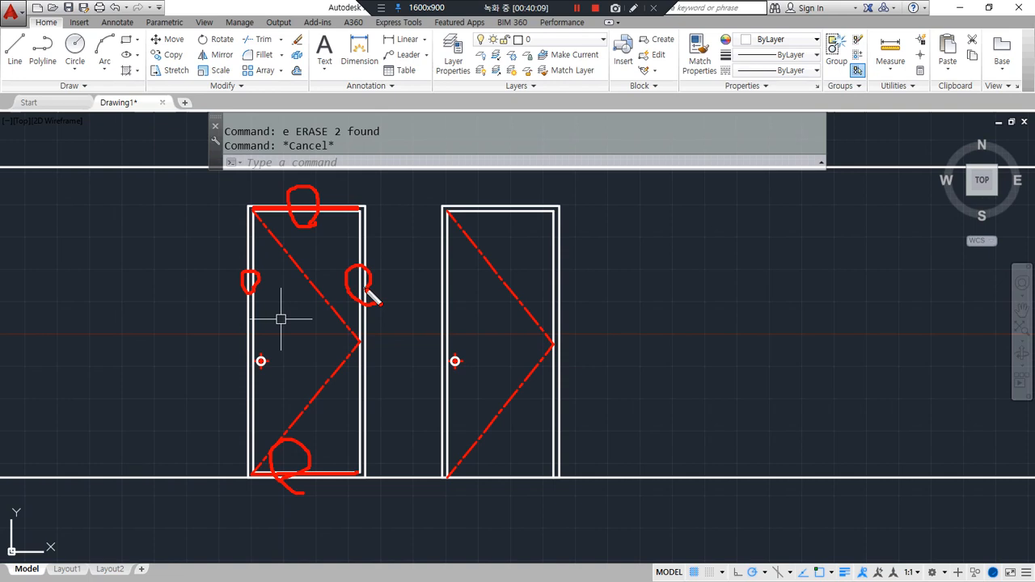
{"action": "key", "text": "Delete"}
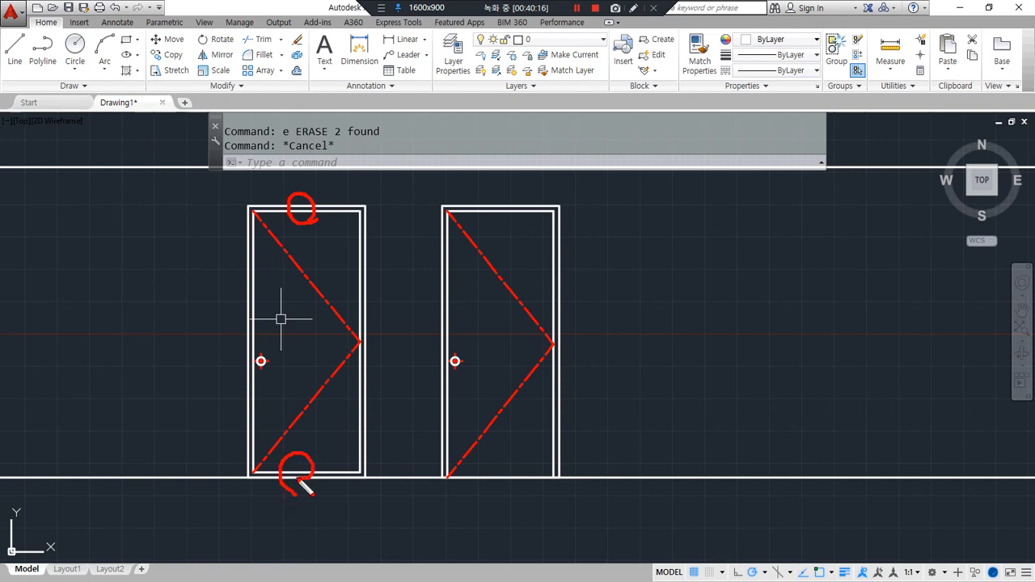
{"action": "key", "text": "Delete"}
{"action": "left_click_drag", "start_coordinate": [301, 453], "coordinate": [305, 483]}
{"action": "left_click_drag", "start_coordinate": [241, 307], "coordinate": [251, 289]}
{"action": "left_click_drag", "start_coordinate": [374, 283], "coordinate": [356, 325]}
{"action": "key", "text": "Delete"}
{"action": "middle_click_drag", "start_coordinate": [305, 231], "coordinate": [307, 450]}
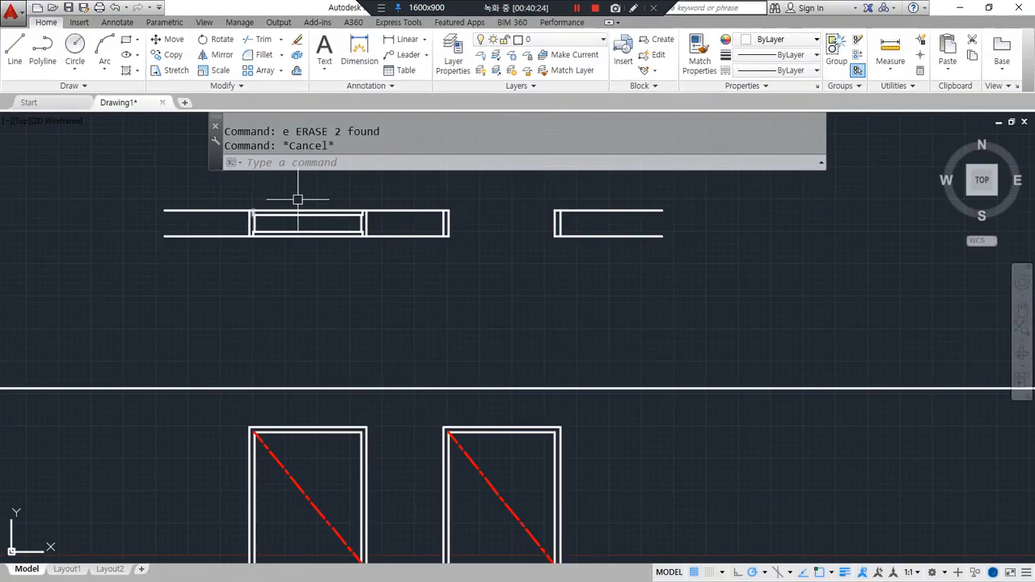
{"action": "scroll", "coordinate": [263, 212], "scroll_direction": "up", "scroll_amount": 5}
{"action": "mouse_move", "coordinate": [165, 324]}
{"action": "left_mouse_down"}
{"action": "mouse_move", "coordinate": [128, 336]}
{"action": "mouse_move", "coordinate": [149, 339]}
{"action": "left_mouse_up"}
{"action": "left_click_drag", "start_coordinate": [893, 331], "coordinate": [899, 318]}
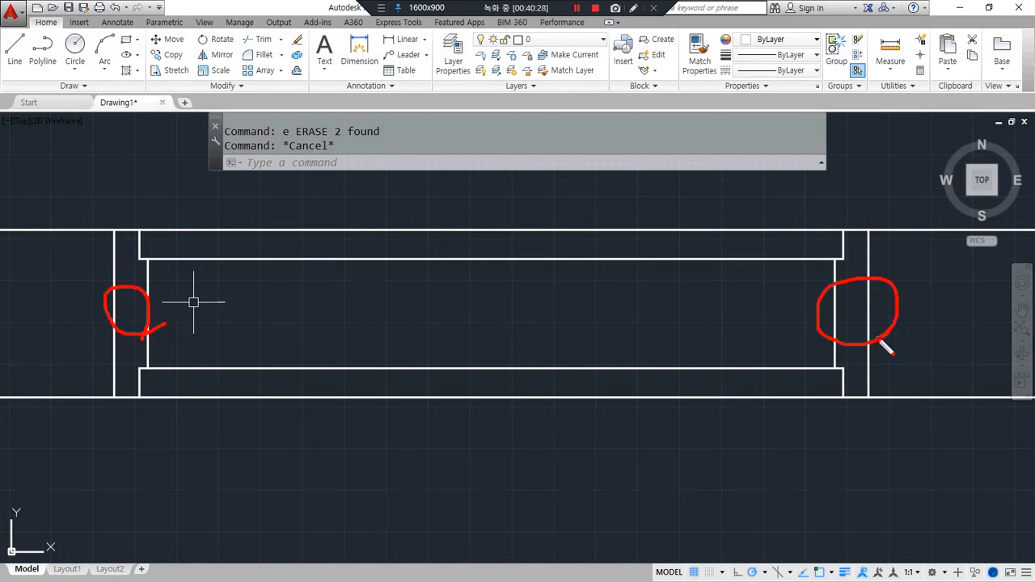
{"action": "left_click_drag", "start_coordinate": [515, 244], "coordinate": [518, 387]}
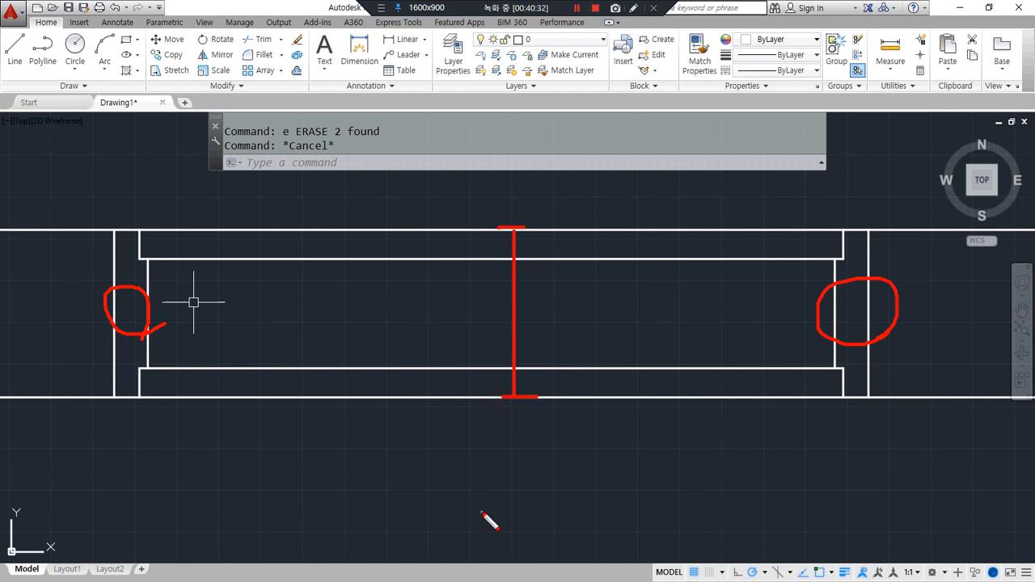
- Draw a door-leaf rectangle between the first opening's jambs, from the left jamb's lower step to the wall's lower face at the right jamb
{"action": "scroll", "coordinate": [359, 435], "scroll_direction": "down", "scroll_amount": 2}
{"action": "scroll", "coordinate": [213, 272], "scroll_direction": "up", "scroll_amount": 2}
{"action": "type", "text": "rec"}
{"action": "key", "text": "Return"}
{"action": "left_click", "coordinate": [120, 243]}
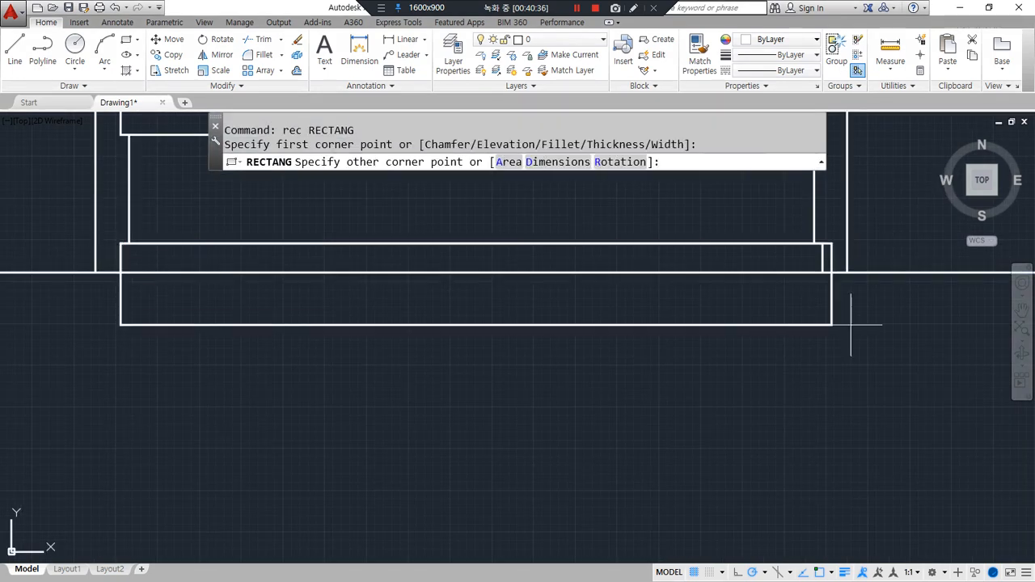
{"action": "left_click", "coordinate": [823, 272]}
- Rotate the door leaf about its lower-right corner into the open position, perpendicular to and below the wall
{"action": "type", "text": "ro"}
{"action": "key", "text": "Return"}
{"action": "left_click", "coordinate": [739, 244]}
{"action": "key", "text": "Return"}
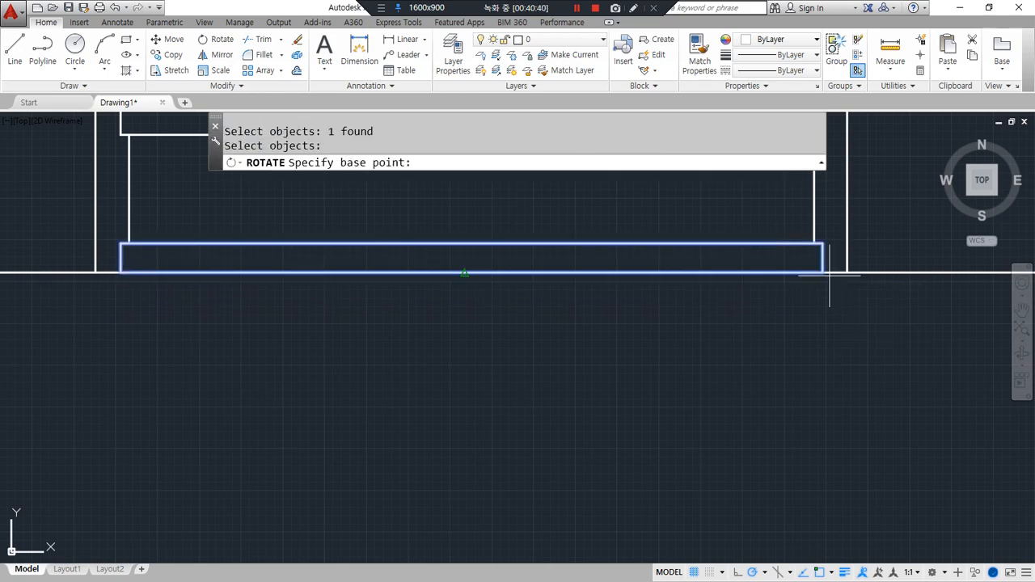
{"action": "left_click", "coordinate": [823, 271]}
{"action": "left_click", "coordinate": [820, 256]}
{"action": "scroll", "coordinate": [819, 255], "scroll_direction": "down", "scroll_amount": 3}
{"action": "mouse_move", "coordinate": [688, 270]}
{"action": "middle_mouse_down"}
{"action": "mouse_move", "coordinate": [655, 250]}
{"action": "mouse_move", "coordinate": [587, 260]}
{"action": "middle_mouse_up"}
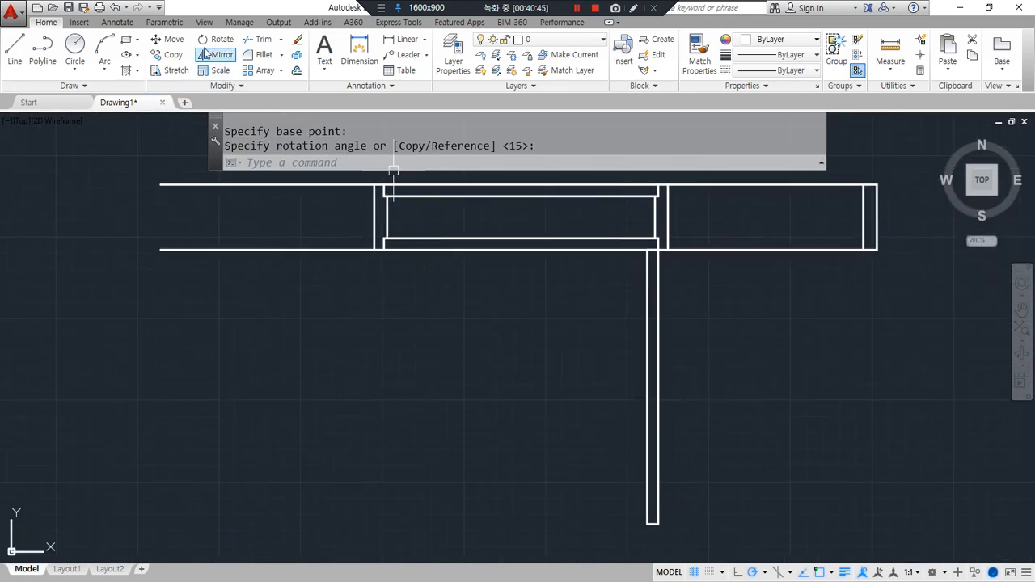
- Draw the swing arc by start, center, end: from the left jamb's lower corner, centred on the hinge corner, to the open leaf's outer end
{"action": "left_click", "coordinate": [104, 70]}
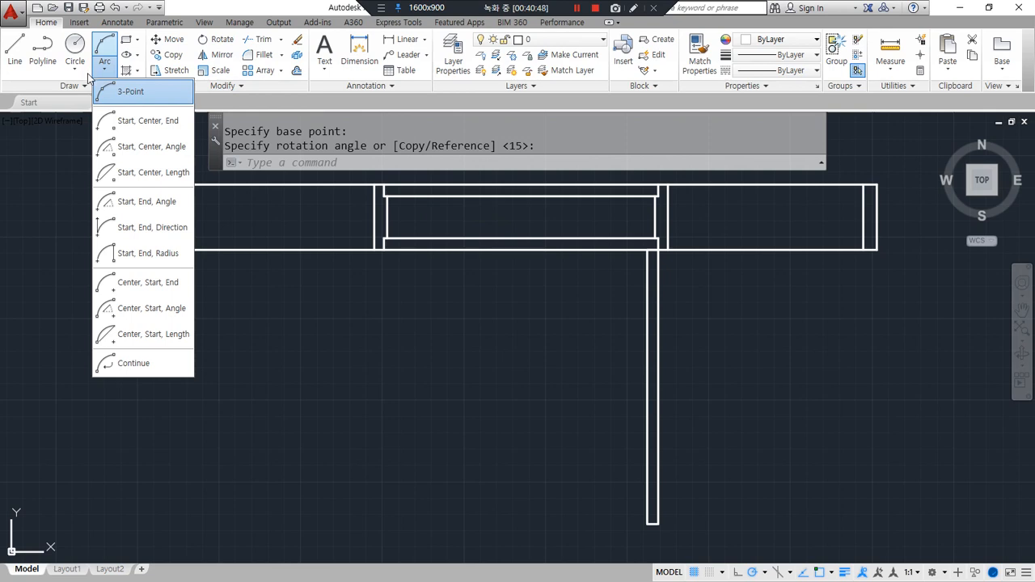
{"action": "left_click", "coordinate": [148, 123]}
{"action": "left_click", "coordinate": [384, 251]}
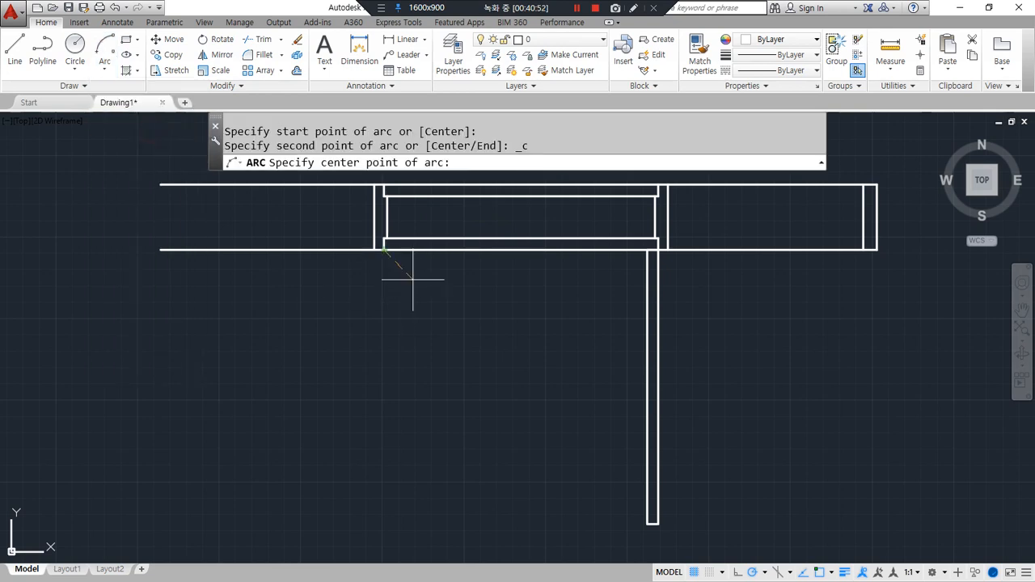
{"action": "left_click", "coordinate": [658, 251]}
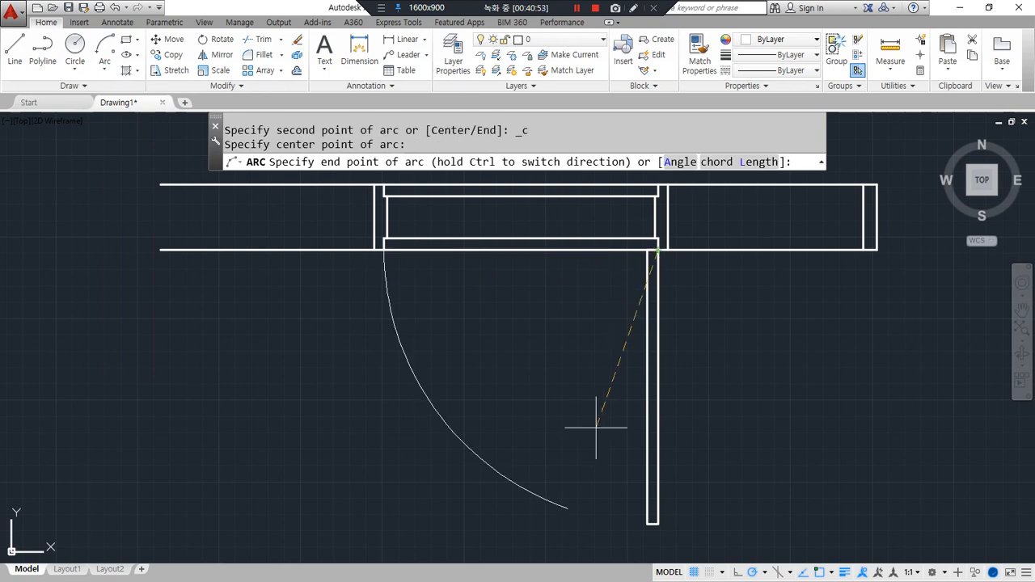
{"action": "left_click", "coordinate": [657, 524]}
- Move the door's swing arc to the red cen layer
{"action": "left_click", "coordinate": [576, 509]}
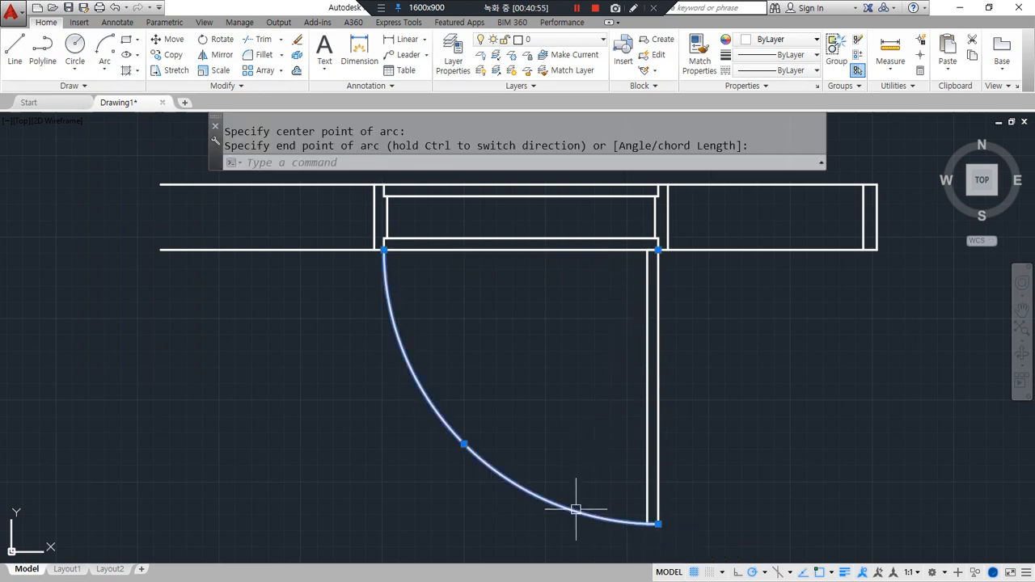
{"action": "left_click", "coordinate": [550, 39]}
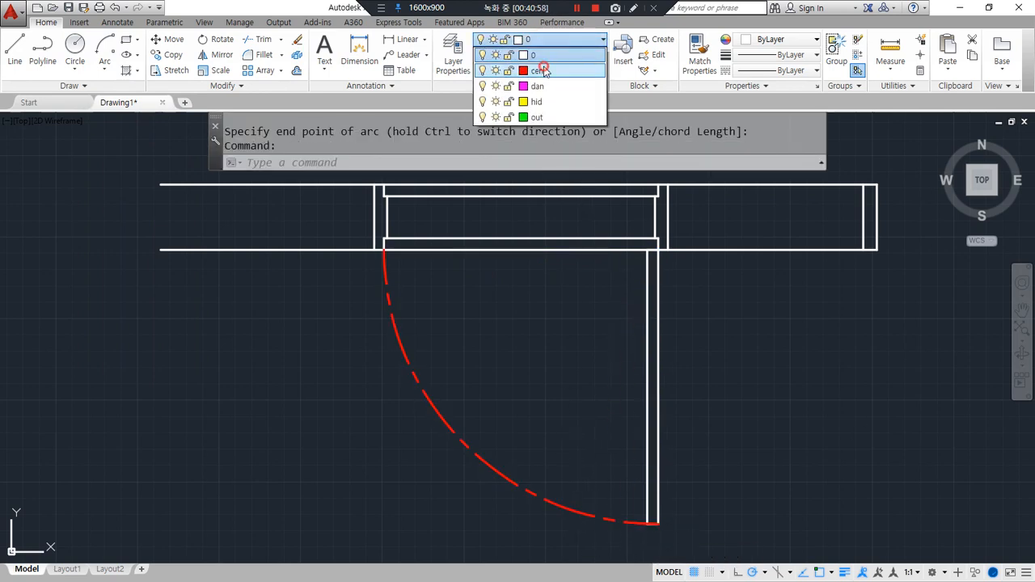
{"action": "left_click", "coordinate": [547, 72]}
{"action": "key", "text": "Escape"}
{"action": "mouse_move", "coordinate": [461, 550]}
{"action": "left_mouse_down"}
{"action": "mouse_move", "coordinate": [300, 220]}
{"action": "mouse_move", "coordinate": [730, 245]}
{"action": "mouse_move", "coordinate": [665, 565]}
{"action": "mouse_move", "coordinate": [434, 534]}
{"action": "left_mouse_up"}
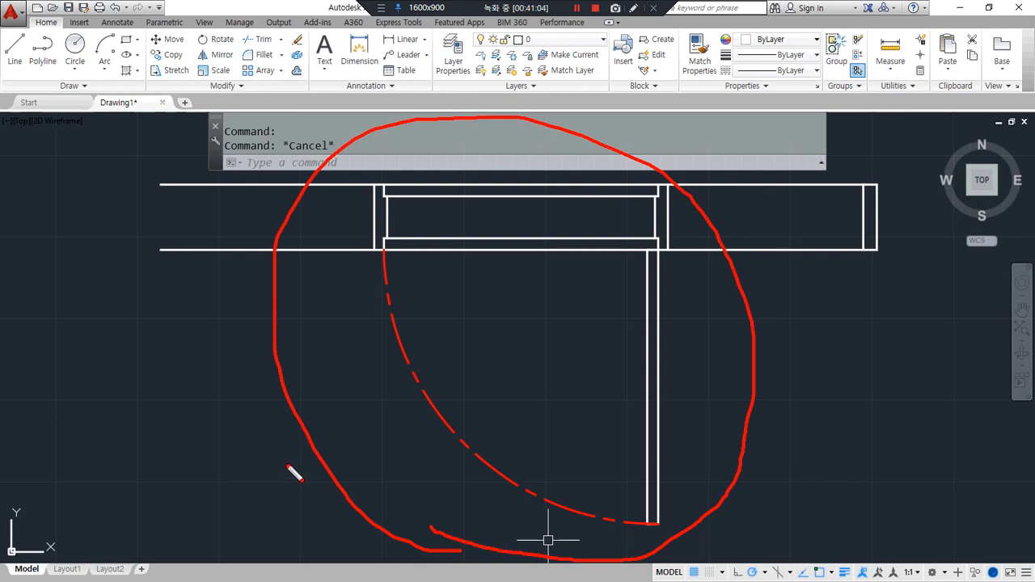
{"action": "scroll", "coordinate": [661, 347], "scroll_direction": "down", "scroll_amount": 2}
{"action": "middle_click_drag", "start_coordinate": [660, 347], "coordinate": [258, 338]}
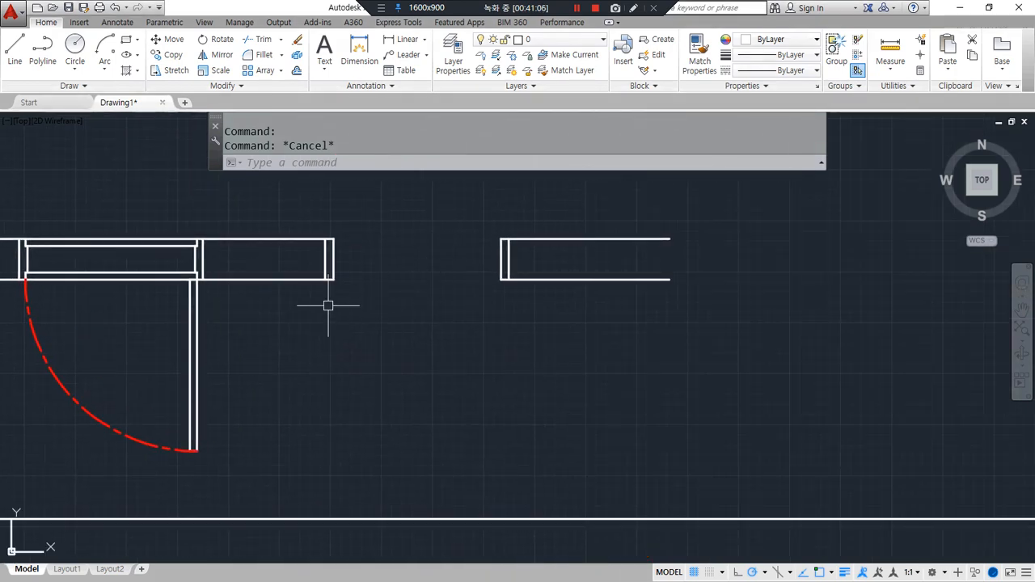
{"action": "middle_click_drag", "start_coordinate": [327, 305], "coordinate": [647, 321]}
{"action": "scroll", "coordinate": [509, 440], "scroll_direction": "up", "scroll_amount": 2}
{"action": "mouse_move", "coordinate": [273, 490]}
{"action": "left_mouse_down"}
{"action": "mouse_move", "coordinate": [555, 111]}
{"action": "mouse_move", "coordinate": [182, 526]}
{"action": "left_mouse_up"}
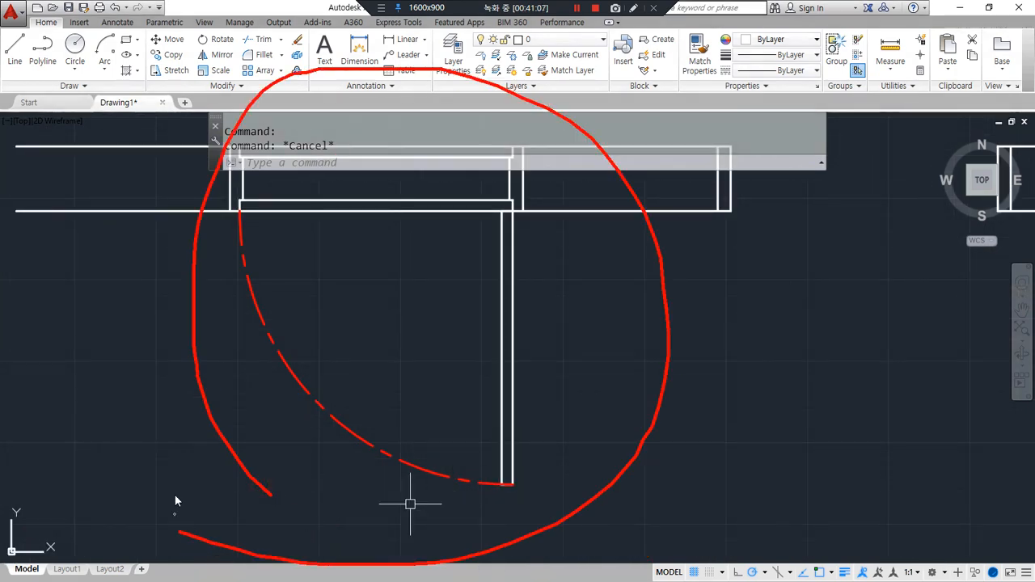
{"action": "middle_click_drag", "start_coordinate": [365, 296], "coordinate": [348, 444]}
- Draw a slanted line on the left jamb from the step's corner on the wall's upper face to the top of the inner vertical
{"action": "scroll", "coordinate": [286, 342], "scroll_direction": "up", "scroll_amount": 4}
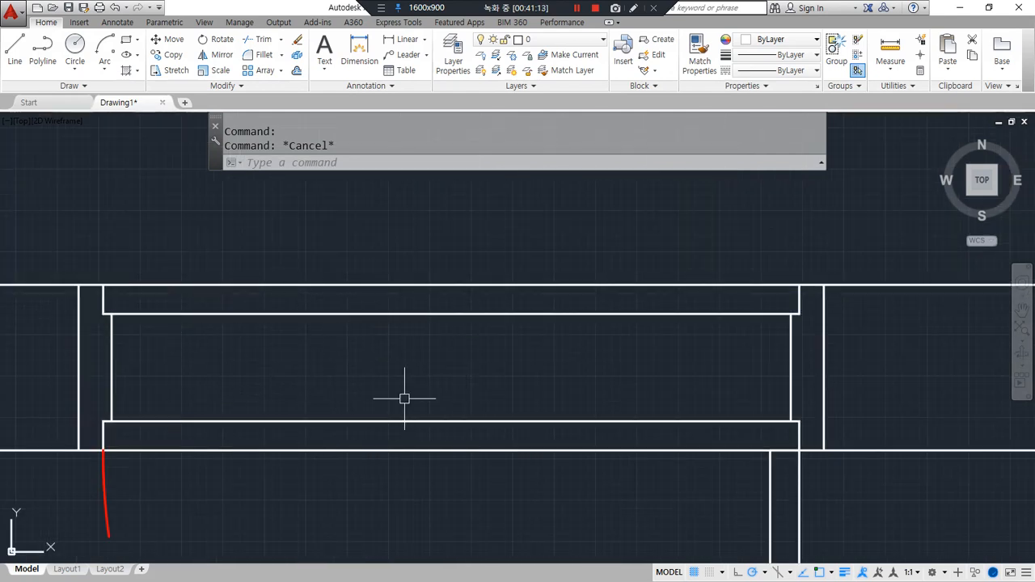
{"action": "scroll", "coordinate": [139, 275], "scroll_direction": "up", "scroll_amount": 2}
{"action": "type", "text": "l"}
{"action": "key", "text": "Return"}
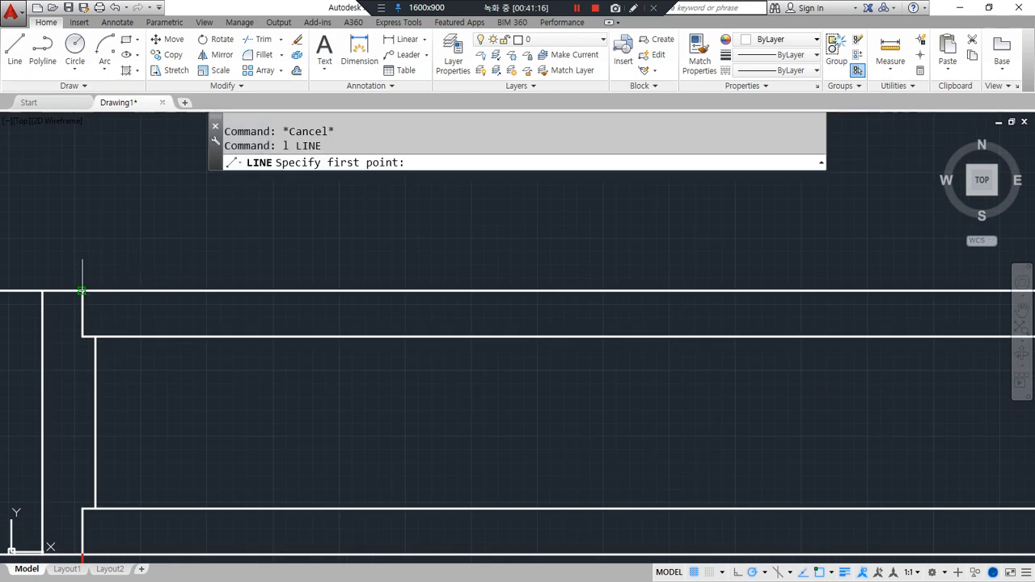
{"action": "left_click", "coordinate": [82, 291]}
{"action": "left_click", "coordinate": [95, 337]}
{"action": "type", "text": "e"}
{"action": "key", "text": "Return"}
{"action": "left_click", "coordinate": [93, 351]}
{"action": "key", "text": "Escape"}
{"action": "key", "text": "Escape"}
{"action": "left_click", "coordinate": [82, 350]}
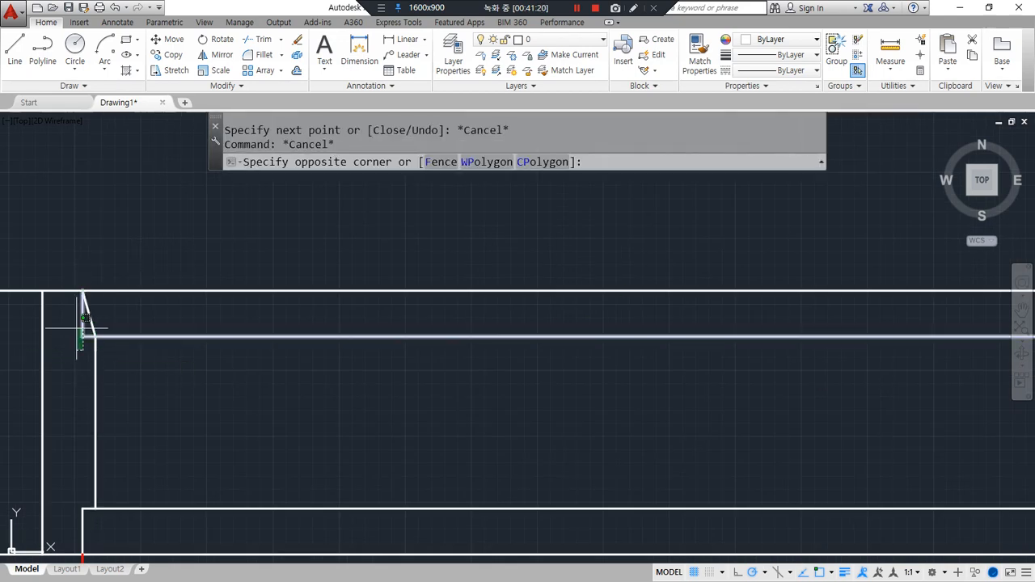
{"action": "key", "text": "Escape"}
{"action": "key", "text": "Escape"}
- Fillet the upper frame line to the left jamb's slanted line and erase the leftover vertical step segment
{"action": "type", "text": "f"}
{"action": "key", "text": "Return"}
{"action": "left_click", "coordinate": [101, 338]}
{"action": "left_click", "coordinate": [92, 324]}
{"action": "left_click", "coordinate": [74, 329]}
{"action": "left_click", "coordinate": [81, 312]}
{"action": "type", "text": "e"}
{"action": "key", "text": "Return"}
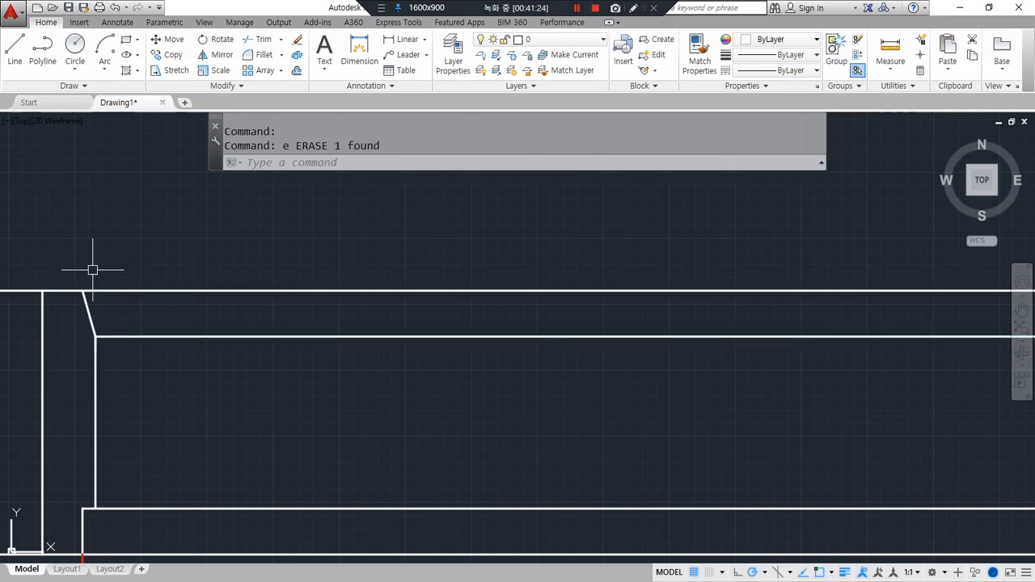
- Draw a matching slanted line on the right jamb from the step's upper corner to the top of the inner vertical
{"action": "scroll", "coordinate": [102, 306], "scroll_direction": "down", "scroll_amount": 2}
{"action": "middle_click_drag", "start_coordinate": [819, 305], "coordinate": [566, 305]}
{"action": "scroll", "coordinate": [566, 299], "scroll_direction": "up", "scroll_amount": 4}
{"action": "type", "text": "l"}
{"action": "key", "text": "Return"}
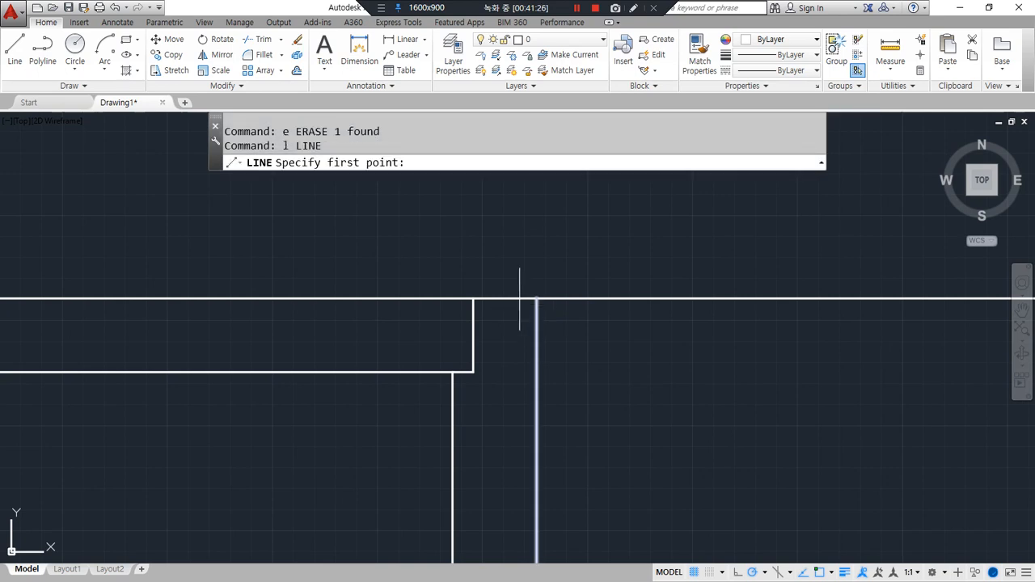
{"action": "left_click", "coordinate": [474, 299]}
{"action": "left_click", "coordinate": [453, 372]}
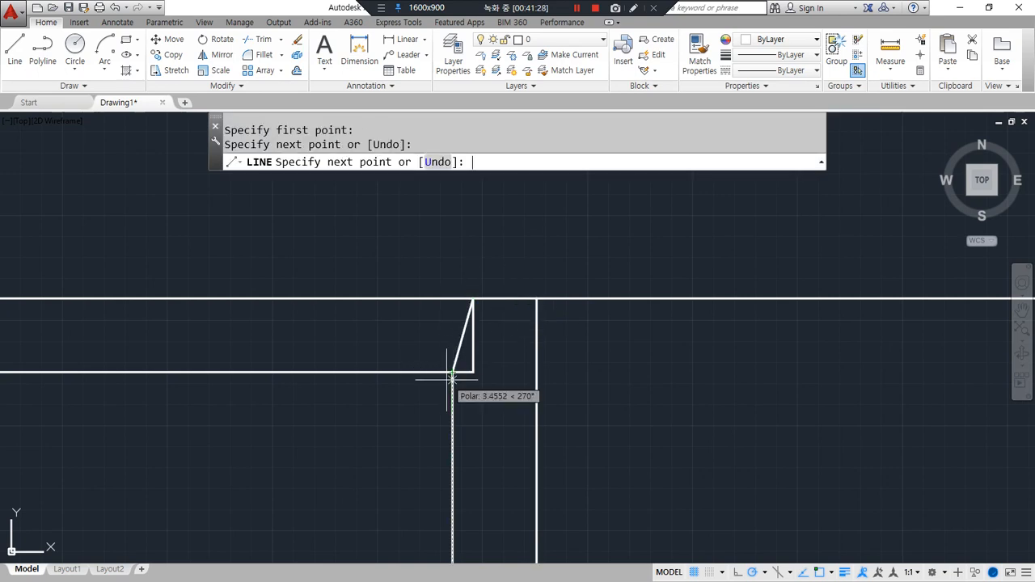
{"action": "key", "text": "Escape"}
- Fillet the upper frame line to the right jamb's slanted line and erase the leftover vertical step segment
{"action": "type", "text": "f"}
{"action": "key", "text": "Return"}
{"action": "left_click", "coordinate": [454, 360]}
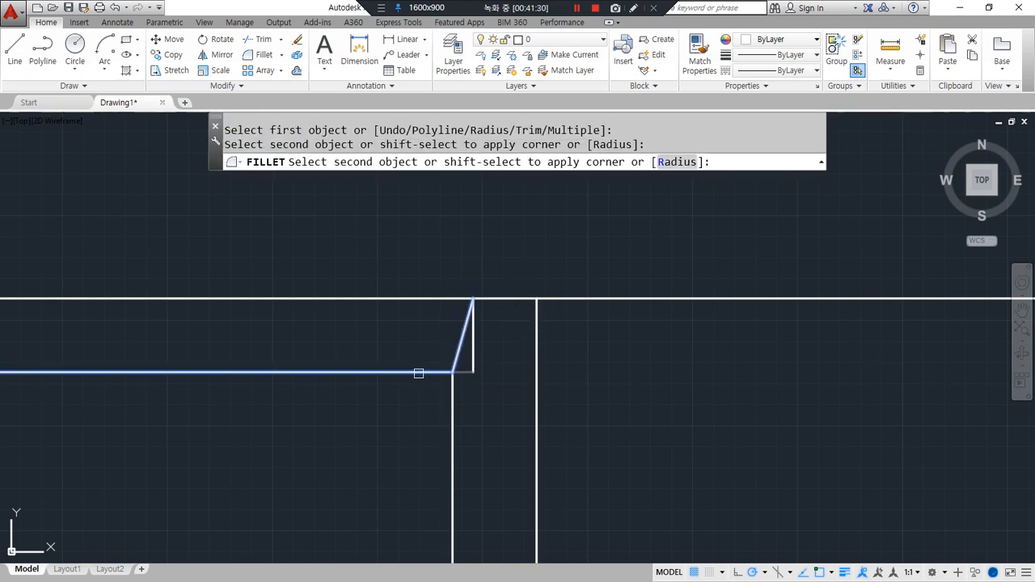
{"action": "key", "text": "Escape"}
{"action": "left_click", "coordinate": [497, 374]}
{"action": "left_click", "coordinate": [468, 353]}
{"action": "type", "text": "e"}
{"action": "key", "text": "Return"}
{"action": "scroll", "coordinate": [463, 406], "scroll_direction": "down", "scroll_amount": 2}
{"action": "mouse_move", "coordinate": [330, 432]}
{"action": "middle_mouse_down"}
{"action": "mouse_move", "coordinate": [548, 317]}
{"action": "mouse_move", "coordinate": [833, 332]}
{"action": "middle_mouse_up"}
{"action": "scroll", "coordinate": [270, 345], "scroll_direction": "up", "scroll_amount": 2}
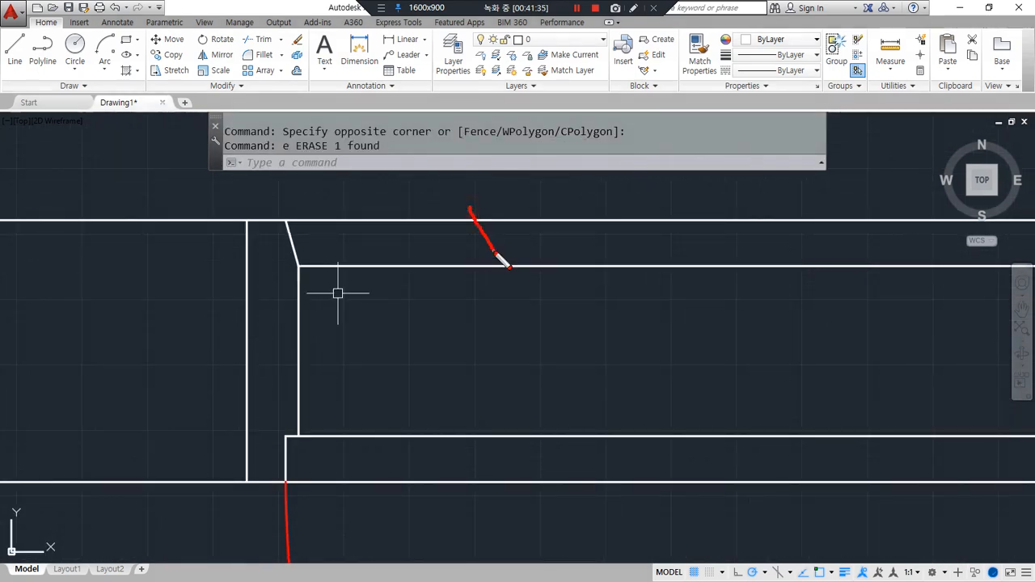
{"action": "mouse_move", "coordinate": [478, 321]}
{"action": "left_mouse_down"}
{"action": "mouse_move", "coordinate": [551, 265]}
{"action": "mouse_move", "coordinate": [493, 305]}
{"action": "left_mouse_up"}
{"action": "key", "text": "Escape"}
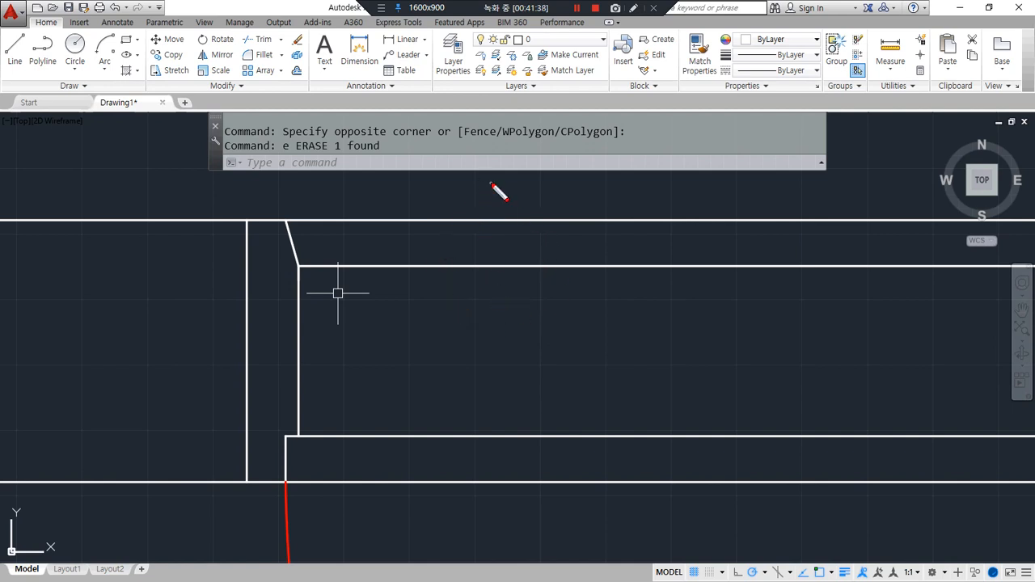
{"action": "mouse_move", "coordinate": [504, 263]}
{"action": "left_mouse_down"}
{"action": "mouse_move", "coordinate": [503, 275]}
{"action": "mouse_move", "coordinate": [515, 200]}
{"action": "left_mouse_up"}
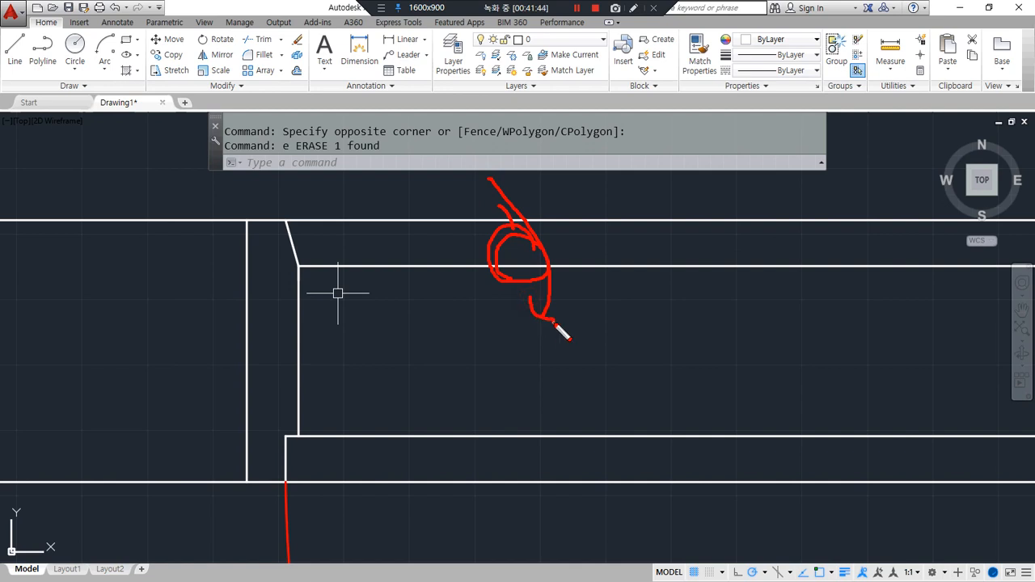
{"action": "left_click_drag", "start_coordinate": [532, 368], "coordinate": [518, 347]}
{"action": "key", "text": "Escape"}
- Copy the complete door plan, with its jambs, open leaf and swing arc, to the left of the original in line with the wall
{"action": "scroll", "coordinate": [506, 326], "scroll_direction": "down", "scroll_amount": 5}
{"action": "middle_click_drag", "start_coordinate": [534, 409], "coordinate": [476, 364]}
{"action": "scroll", "coordinate": [476, 364], "scroll_direction": "down", "scroll_amount": 2}
{"action": "type", "text": "co"}
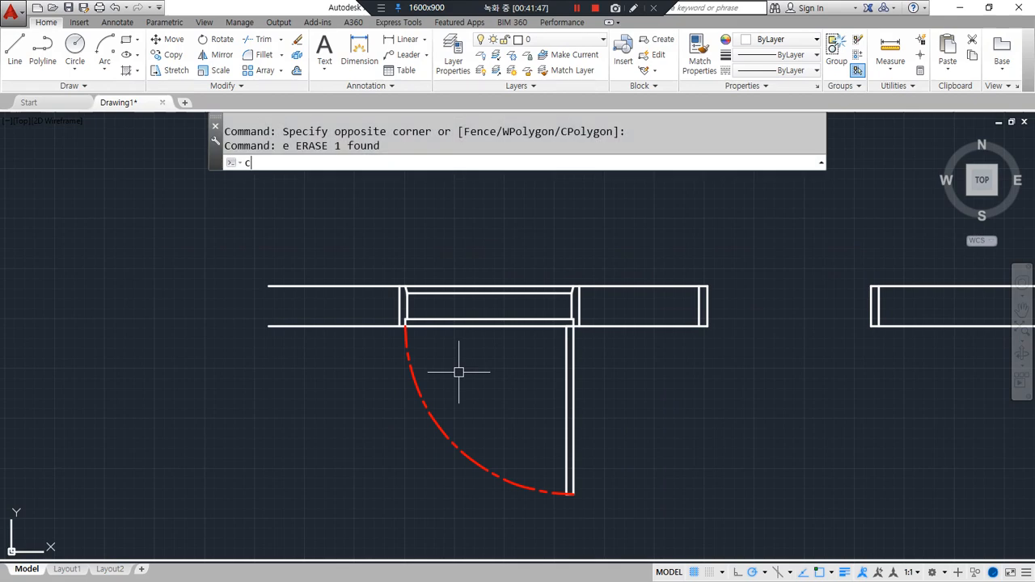
{"action": "key", "text": "space"}
{"action": "left_click", "coordinate": [353, 232]}
{"action": "left_click", "coordinate": [610, 516]}
{"action": "key", "text": "space"}
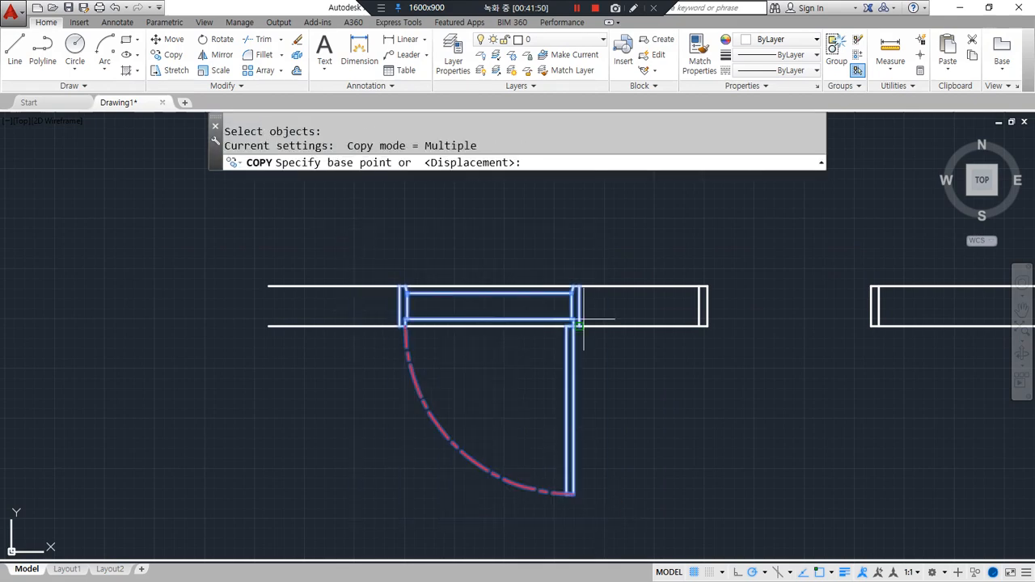
{"action": "scroll", "coordinate": [577, 323], "scroll_direction": "up", "scroll_amount": 3}
{"action": "left_click", "coordinate": [564, 235]}
{"action": "scroll", "coordinate": [564, 234], "scroll_direction": "down", "scroll_amount": 4}
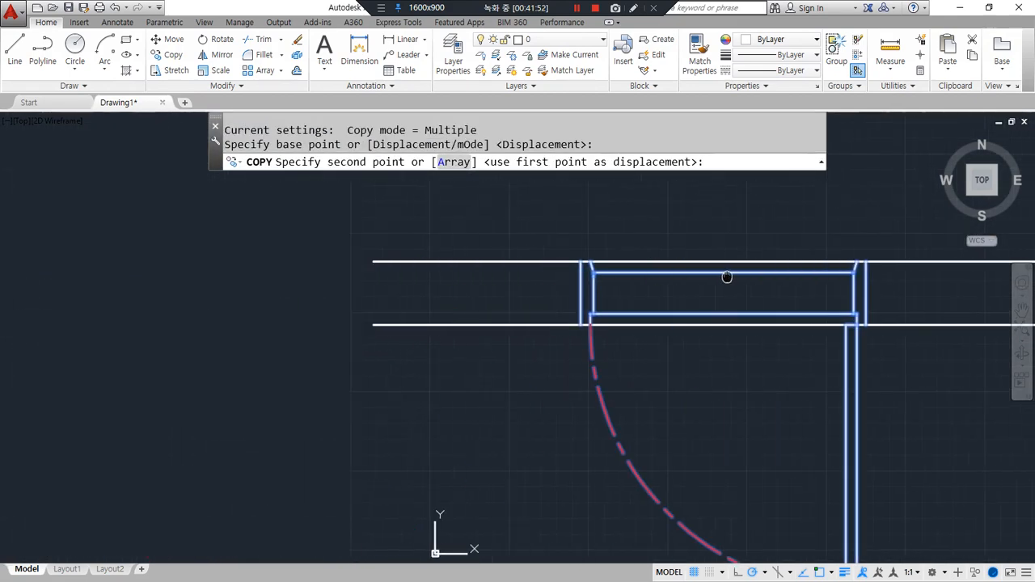
{"action": "left_click", "coordinate": [606, 244]}
{"action": "key", "text": "Escape"}
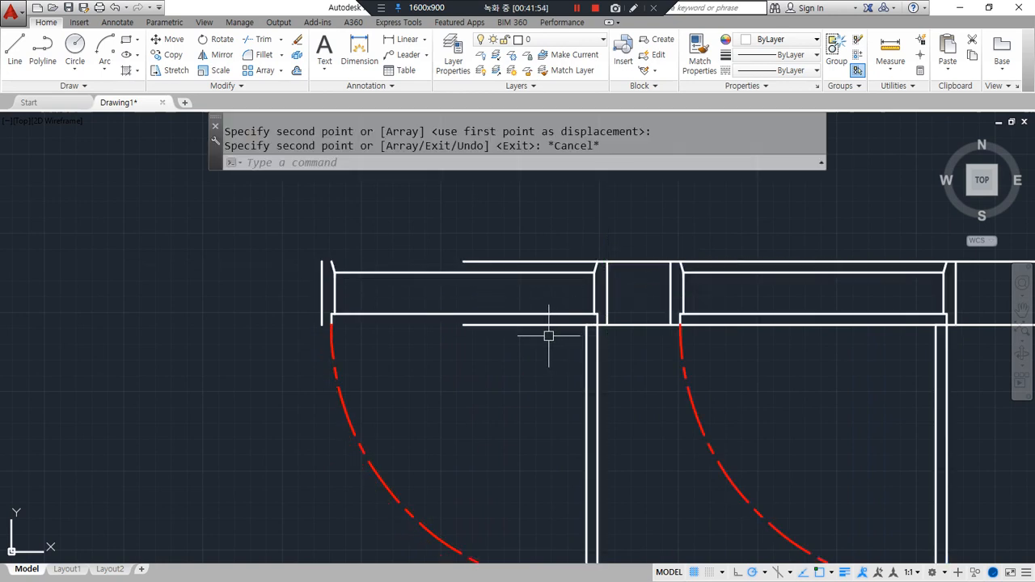
- Stretch the left ends of both wall lines horizontally leftward past the copied door
{"action": "left_click", "coordinate": [463, 326]}
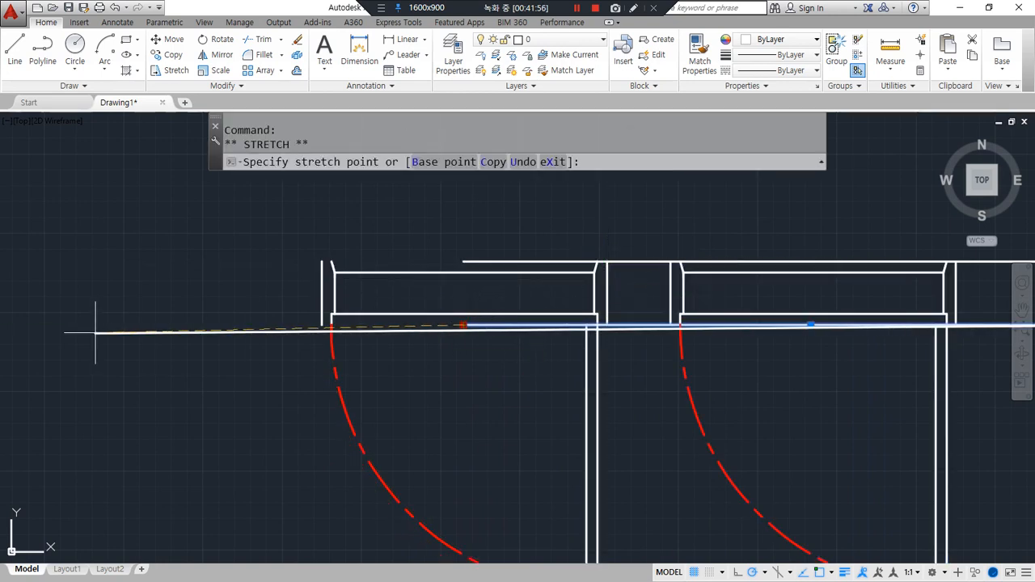
{"action": "left_click", "coordinate": [92, 325]}
{"action": "key", "text": "Escape"}
{"action": "left_click", "coordinate": [463, 261]}
{"action": "left_click", "coordinate": [463, 261]}
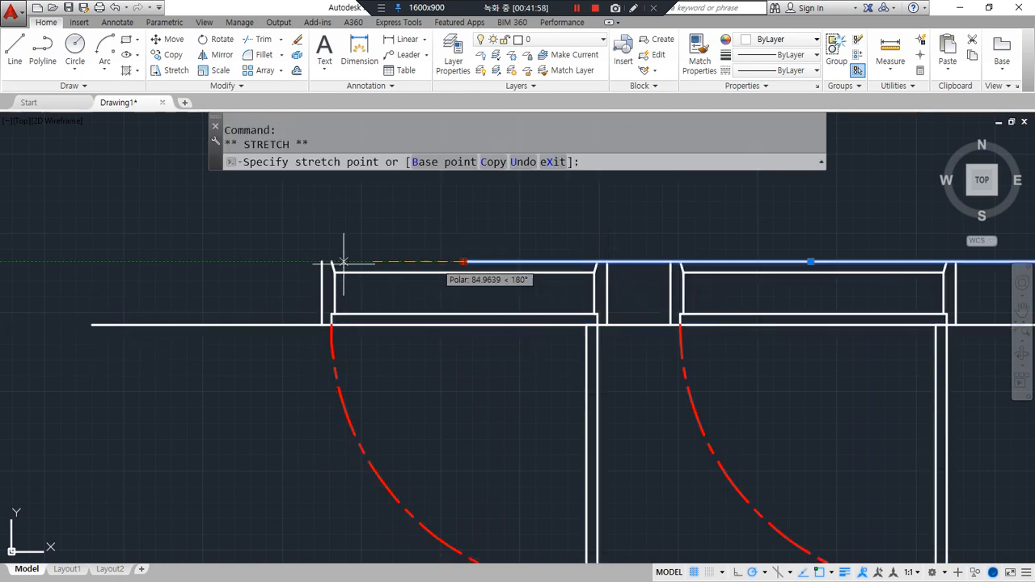
{"action": "left_click", "coordinate": [115, 261]}
{"action": "key", "text": "Escape"}
{"action": "middle_click_drag", "start_coordinate": [279, 415], "coordinate": [169, 358]}
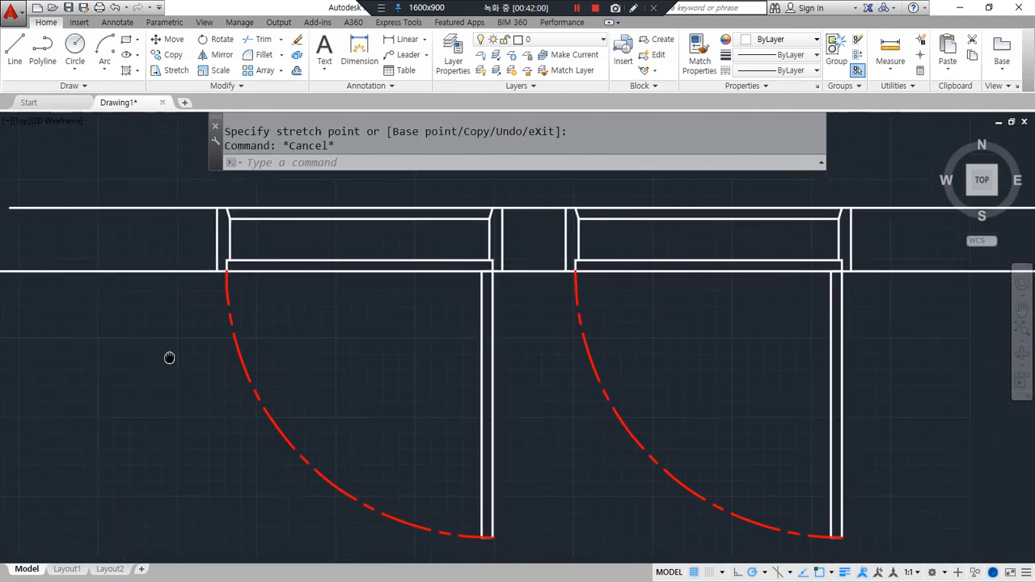
{"action": "mouse_move", "coordinate": [853, 330]}
{"action": "middle_mouse_down"}
{"action": "mouse_move", "coordinate": [337, 280]}
{"action": "mouse_move", "coordinate": [250, 283]}
{"action": "middle_mouse_up"}
{"action": "middle_click_drag", "start_coordinate": [519, 288], "coordinate": [383, 335]}
{"action": "middle_click_drag", "start_coordinate": [419, 279], "coordinate": [406, 305]}
{"action": "scroll", "coordinate": [313, 300], "scroll_direction": "up", "scroll_amount": 4}
{"action": "scroll", "coordinate": [315, 297], "scroll_direction": "down", "scroll_amount": 2}
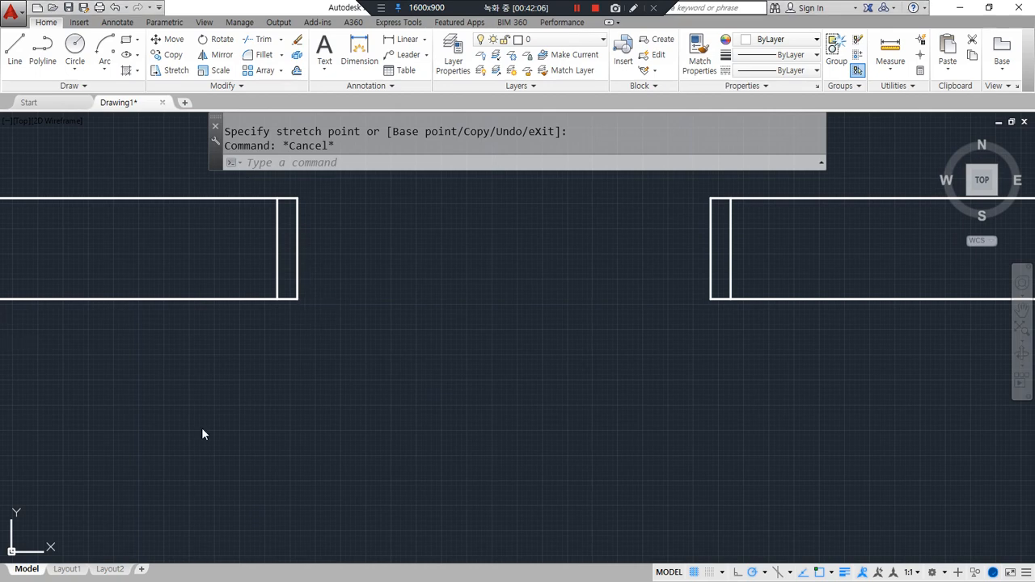
{"action": "left_click", "coordinate": [347, 396]}
{"action": "key", "text": "Escape"}
{"action": "left_click", "coordinate": [345, 392]}
{"action": "key", "text": "Escape"}
{"action": "type", "text": "o"}
{"action": "key", "text": "Return"}
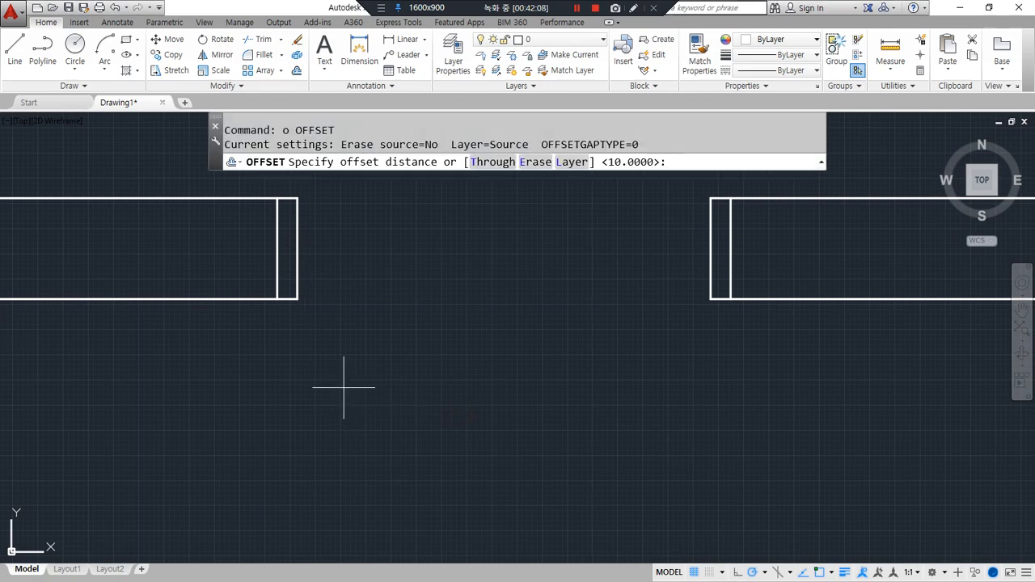
{"action": "type", "text": "15"}
{"action": "key", "text": "Return"}
{"action": "key", "text": "Escape"}
- Draw a line across the plain opening along the lower wall edge between the jambs and offset it 35 upward
{"action": "type", "text": "l"}
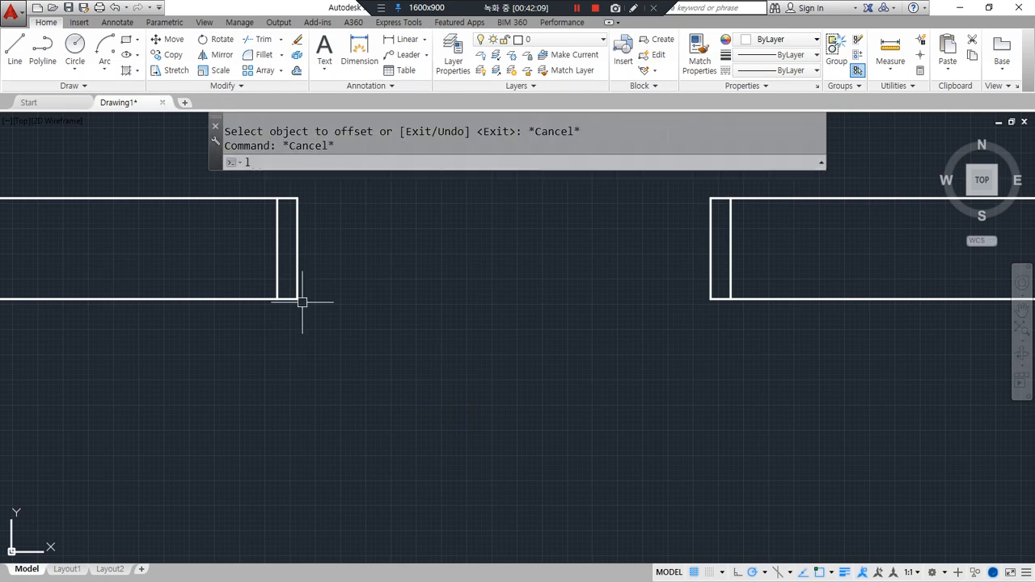
{"action": "key", "text": "Return"}
{"action": "left_click", "coordinate": [297, 299]}
{"action": "left_click", "coordinate": [710, 299]}
{"action": "key", "text": "Return"}
{"action": "type", "text": "O"}
{"action": "key", "text": "Return"}
{"action": "type", "text": "35"}
{"action": "key", "text": "Return"}
{"action": "left_click", "coordinate": [571, 299]}
{"action": "left_click", "coordinate": [548, 273]}
- Rotate both leaf lines about the right jamb's lower corner so they run vertically down from the wall
{"action": "type", "text": "RO"}
{"action": "key", "text": "Return"}
{"action": "left_click", "coordinate": [612, 324]}
{"action": "left_click", "coordinate": [555, 232]}
{"action": "key", "text": "Return"}
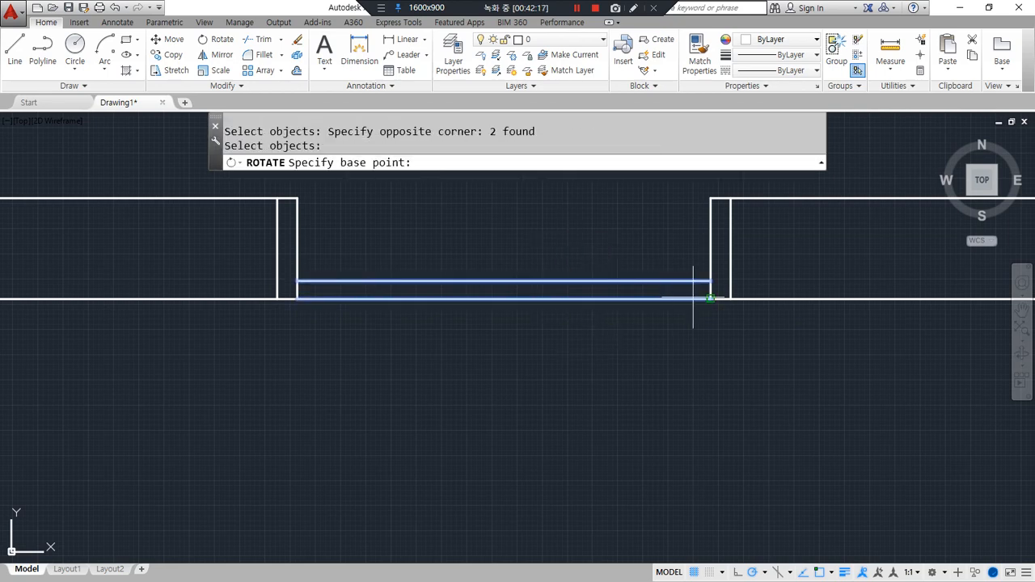
{"action": "left_click", "coordinate": [709, 298]}
{"action": "left_click", "coordinate": [705, 261]}
{"action": "scroll", "coordinate": [647, 347], "scroll_direction": "down", "scroll_amount": 2}
{"action": "middle_click_drag", "start_coordinate": [648, 347], "coordinate": [524, 207]}
{"action": "key", "text": "Escape"}
{"action": "type", "text": "p"}
{"action": "key", "text": "Escape"}
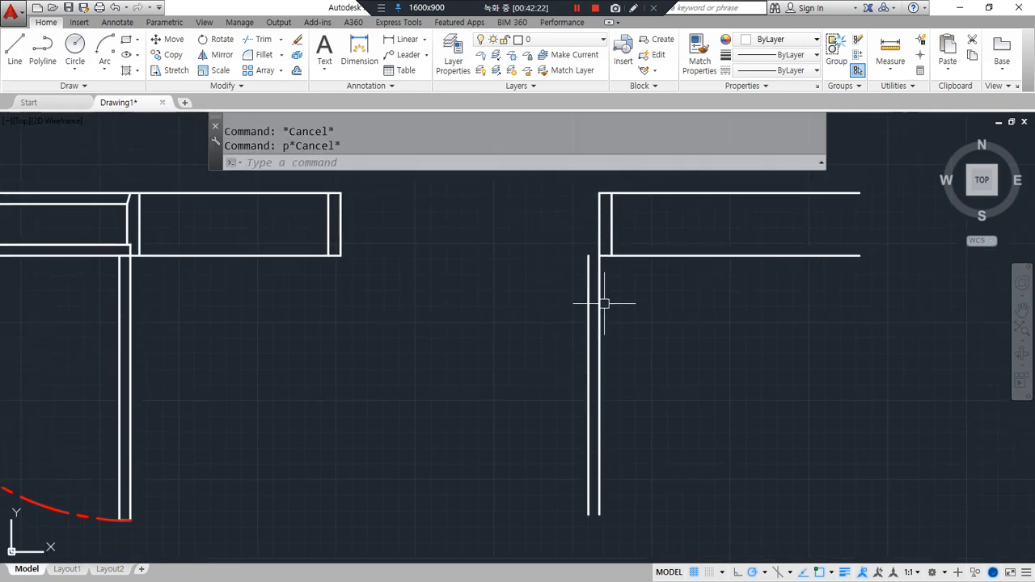
- Close the upper and lower ends of the open door leaf with short horizontal lines
{"action": "type", "text": "l"}
{"action": "key", "text": "space"}
{"action": "left_click", "coordinate": [600, 255]}
{"action": "left_click", "coordinate": [588, 256]}
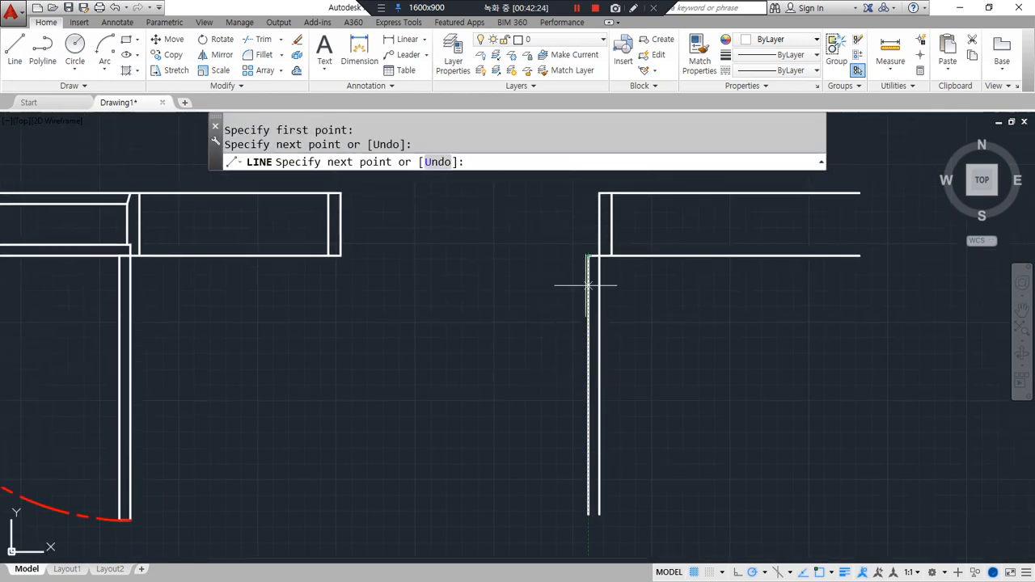
{"action": "key", "text": "space"}
{"action": "key", "text": "space"}
{"action": "left_click", "coordinate": [588, 515]}
{"action": "left_click", "coordinate": [599, 514]}
{"action": "key", "text": "space"}
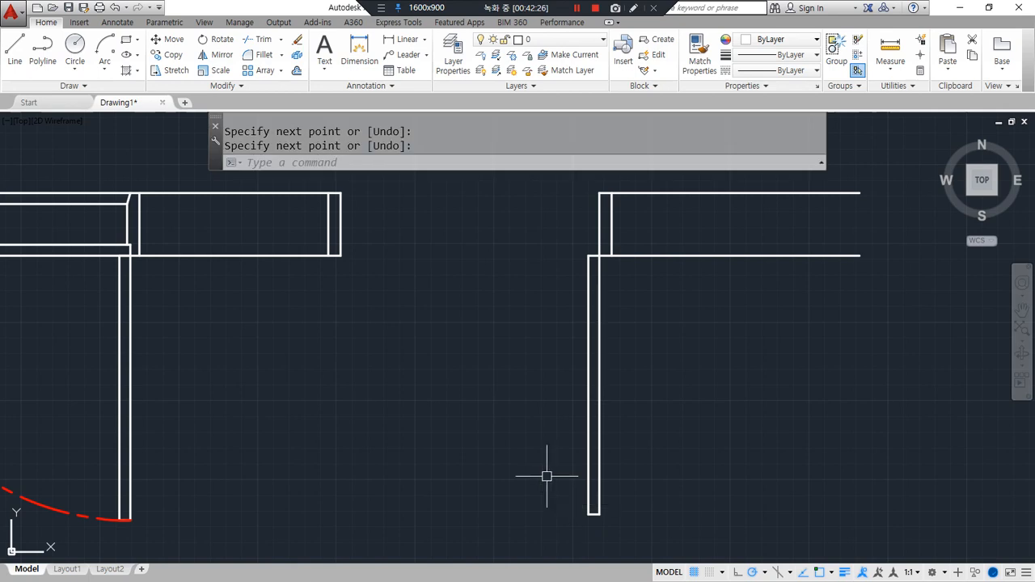
- Draw the swing arc from the left jamb's lower corner, centred on the hinge corner, to the leaf's lower end
{"action": "left_click", "coordinate": [105, 50]}
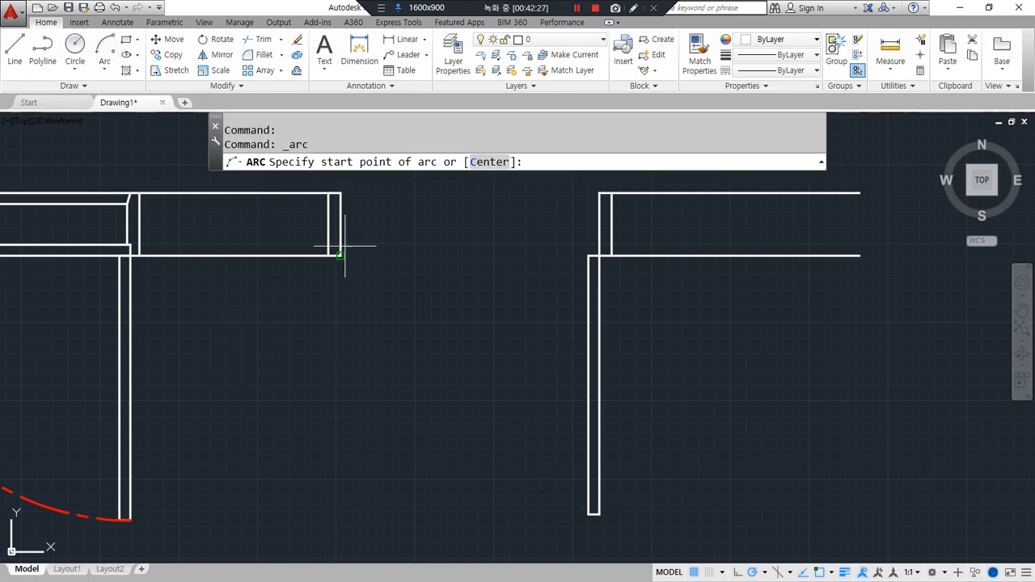
{"action": "left_click", "coordinate": [340, 256]}
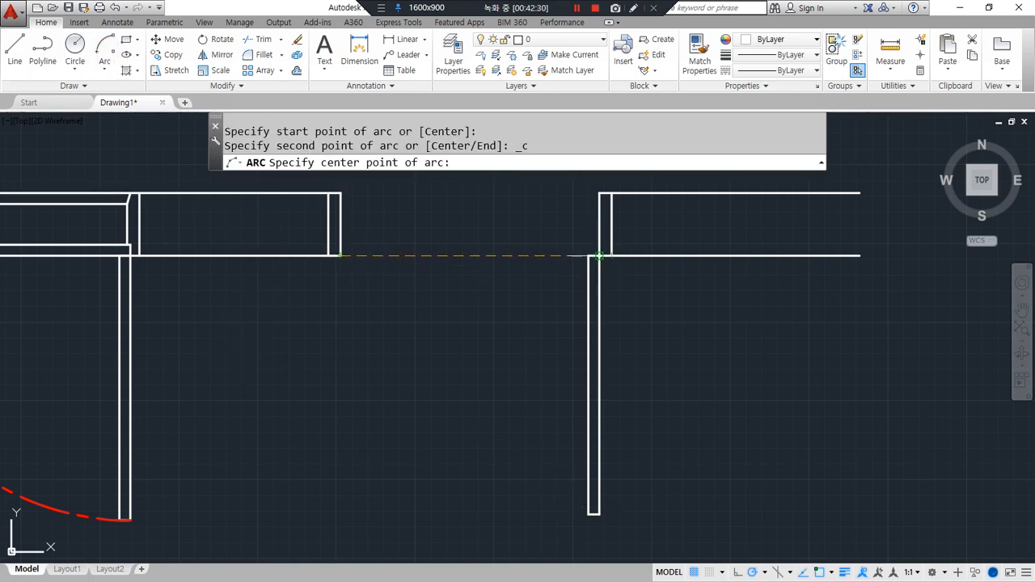
{"action": "left_click", "coordinate": [588, 255]}
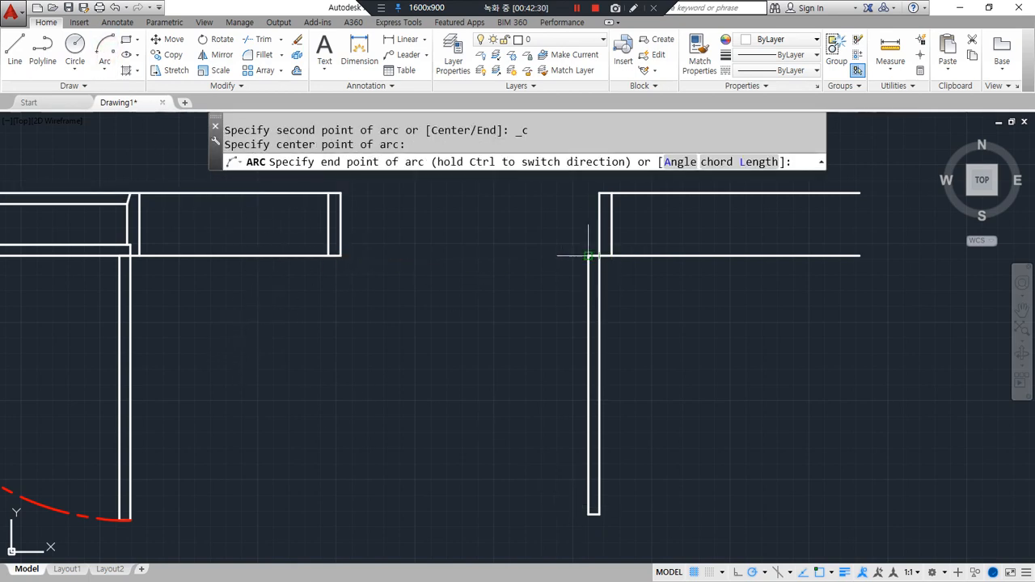
{"action": "left_click", "coordinate": [598, 515]}
{"action": "scroll", "coordinate": [430, 410], "scroll_direction": "down", "scroll_amount": 2}
- Match the new swing arc's properties to the red dashed arc of the neighbouring door
{"action": "type", "text": "ma"}
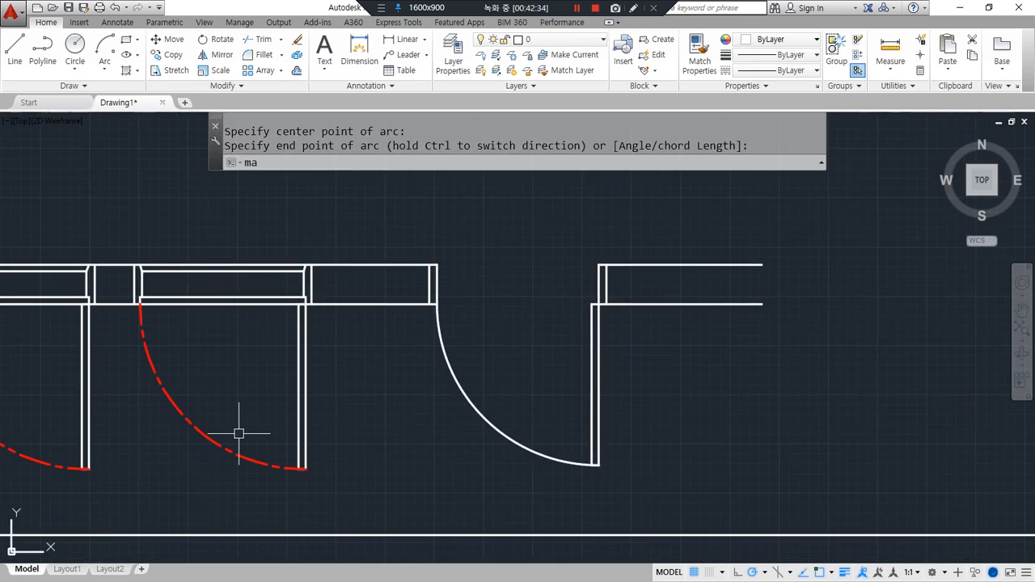
{"action": "key", "text": "Return"}
{"action": "left_click", "coordinate": [230, 454]}
{"action": "left_click", "coordinate": [512, 424]}
{"action": "key", "text": "Return"}
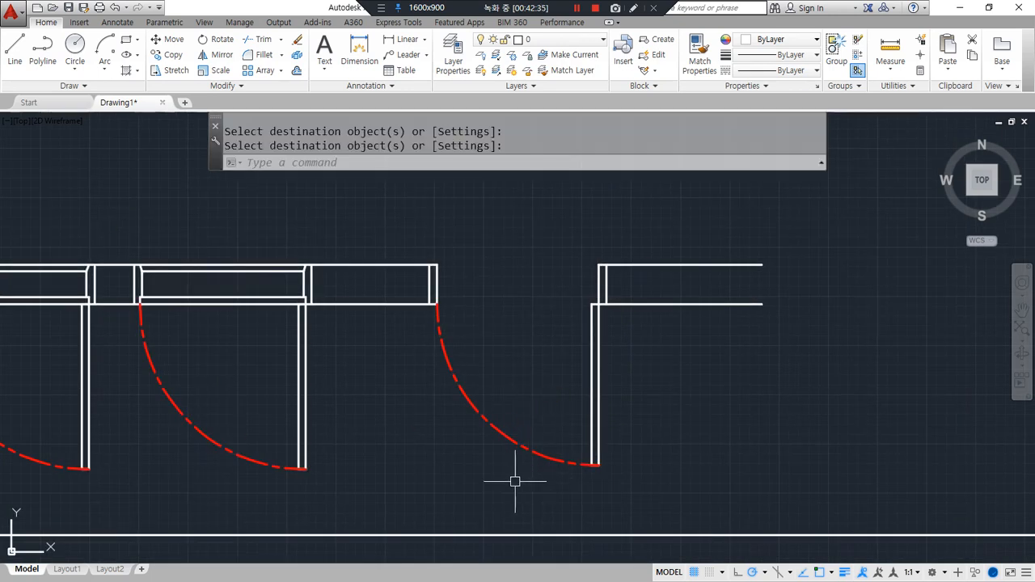
{"action": "mouse_move", "coordinate": [402, 445]}
{"action": "left_mouse_down"}
{"action": "mouse_move", "coordinate": [547, 189]}
{"action": "mouse_move", "coordinate": [459, 477]}
{"action": "left_mouse_up"}
{"action": "mouse_move", "coordinate": [522, 364]}
{"action": "left_mouse_down"}
{"action": "mouse_move", "coordinate": [565, 309]}
{"action": "mouse_move", "coordinate": [532, 352]}
{"action": "left_mouse_up"}
{"action": "left_click_drag", "start_coordinate": [593, 266], "coordinate": [433, 264]}
{"action": "left_click_drag", "start_coordinate": [446, 300], "coordinate": [674, 299]}
- Extend the leftmost door's two inner jamb verticals to both the upper and lower wall lines
{"action": "scroll", "coordinate": [180, 329], "scroll_direction": "up", "scroll_amount": 6}
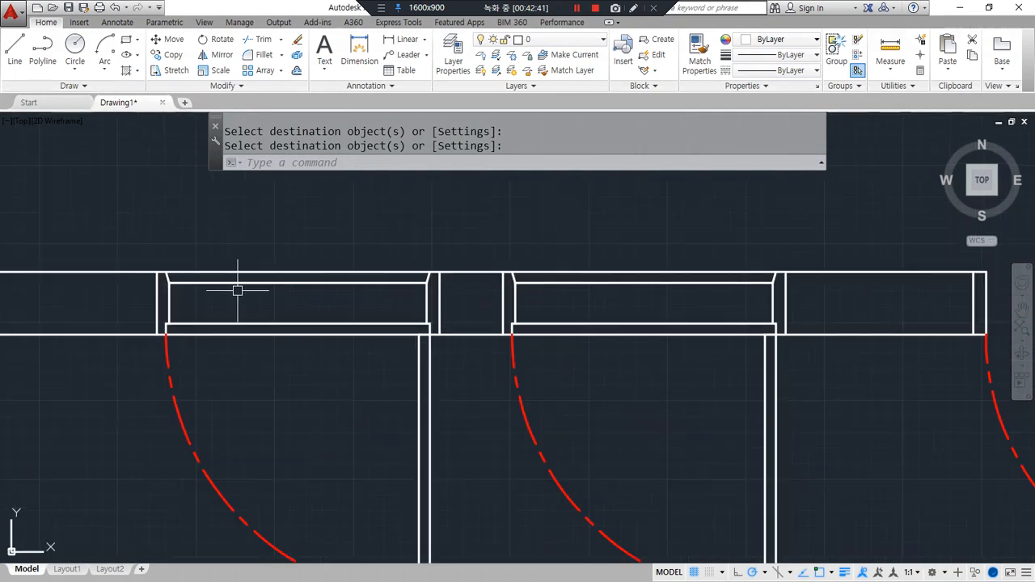
{"action": "key", "text": "Return"}
{"action": "key", "text": "Return"}
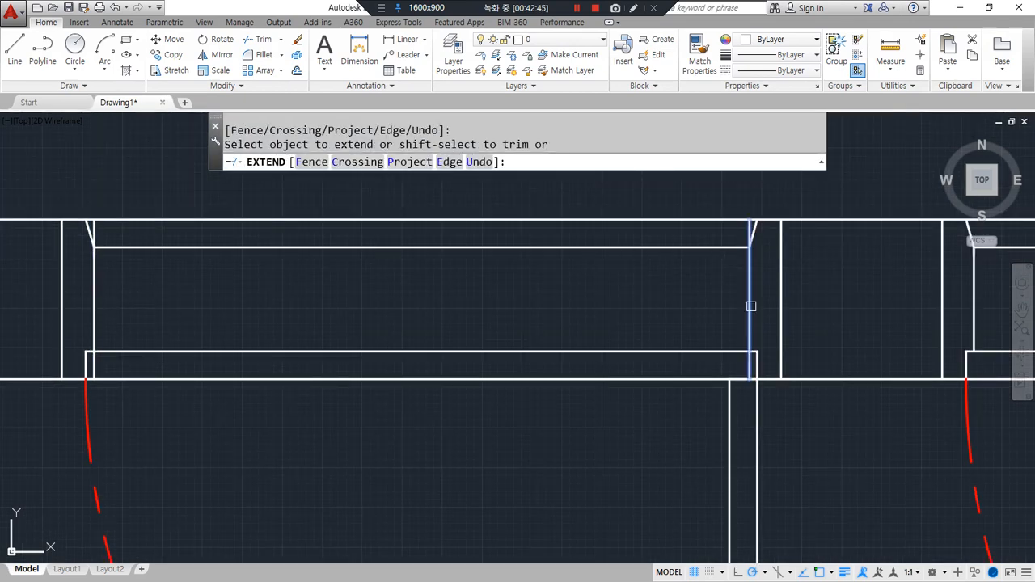
{"action": "key", "text": "Return"}
- Erase the slanted jamb lines and the upper horizontal frame line of the leftmost door
{"action": "left_click", "coordinate": [725, 199]}
{"action": "left_click", "coordinate": [789, 290]}
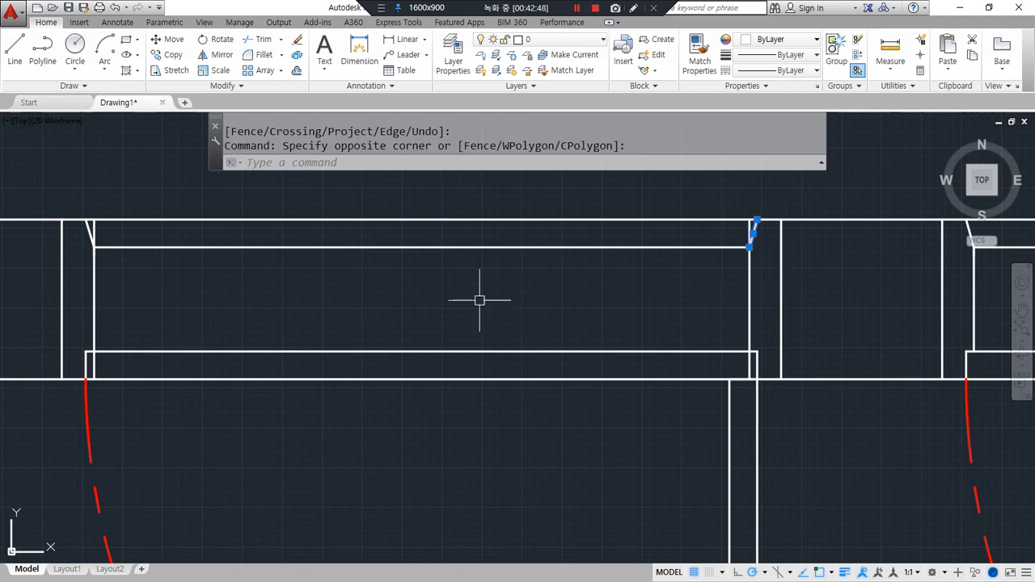
{"action": "left_click", "coordinate": [74, 203]}
{"action": "left_click", "coordinate": [109, 241]}
{"action": "type", "text": "e"}
{"action": "key", "text": "Return"}
{"action": "left_click", "coordinate": [246, 252]}
{"action": "left_click", "coordinate": [214, 232]}
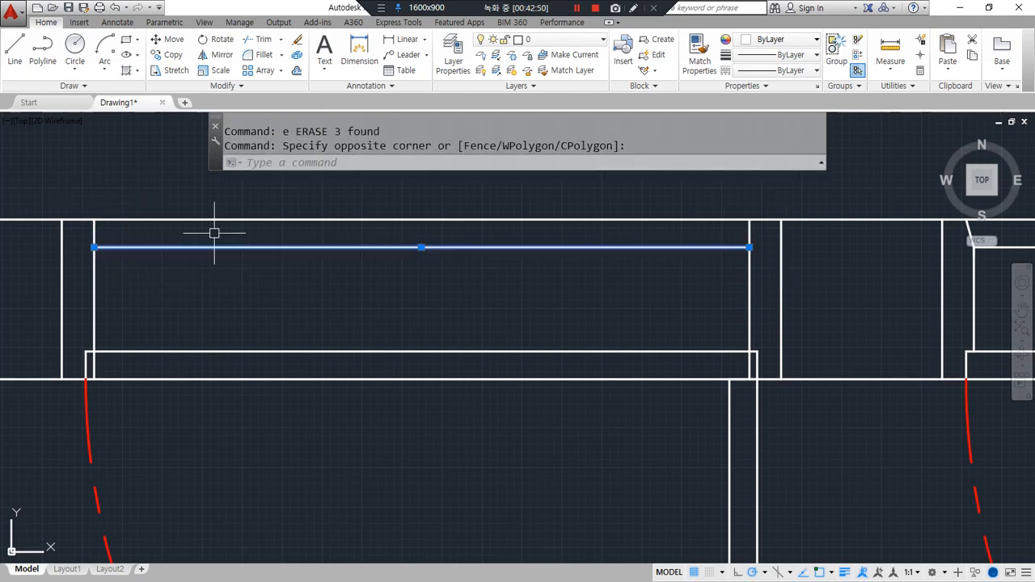
{"action": "type", "text": "e"}
{"action": "key", "text": "Return"}
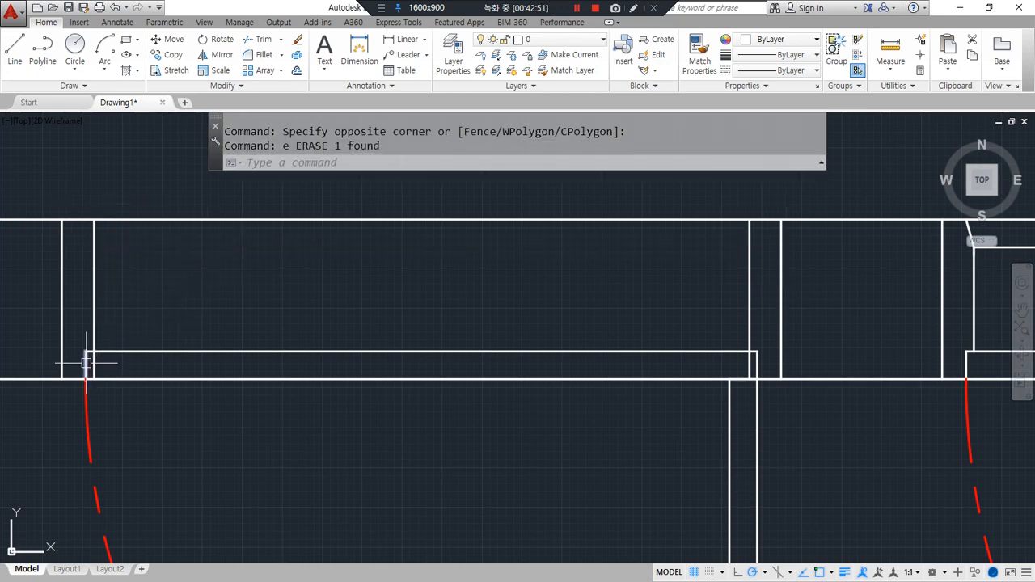
- Trim the leaf line's overhang past the leftmost door's left inner jamb and erase the leftover short vertical
{"action": "scroll", "coordinate": [84, 366], "scroll_direction": "up", "scroll_amount": 4}
{"action": "type", "text": "e"}
{"action": "key", "text": "Escape"}
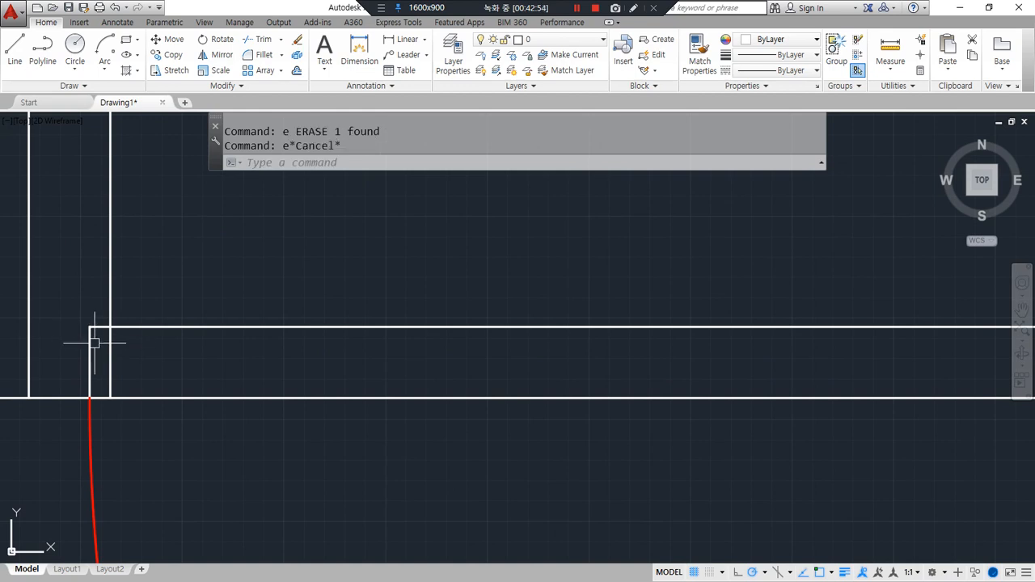
{"action": "key", "text": "Escape"}
{"action": "type", "text": "tr"}
{"action": "key", "text": "Return"}
{"action": "key", "text": "Return"}
{"action": "left_click", "coordinate": [101, 328]}
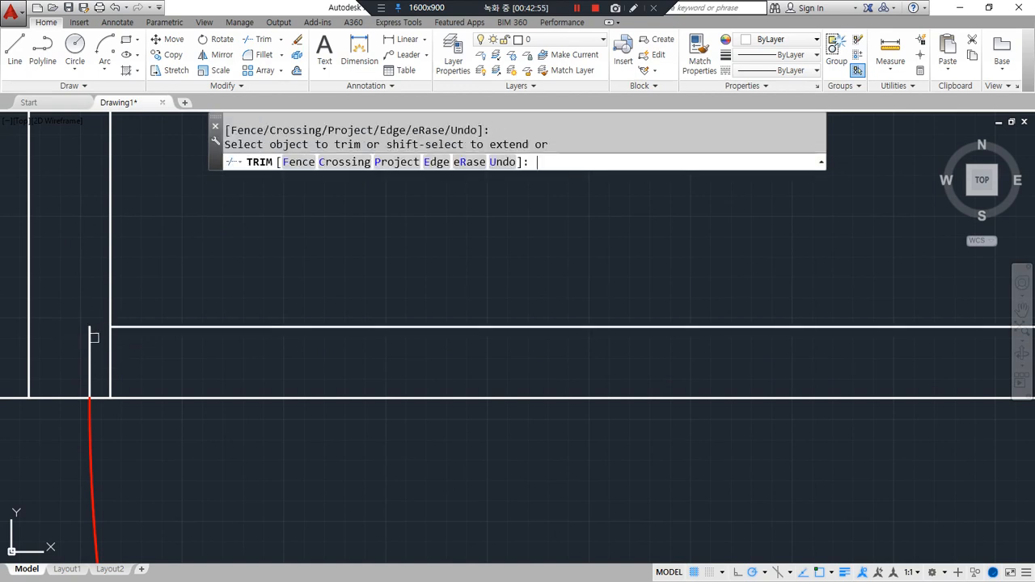
{"action": "key", "text": "Return"}
{"action": "left_click", "coordinate": [89, 344]}
{"action": "type", "text": "e"}
{"action": "key", "text": "Return"}
- Trim the leaf line's overhang past the same door's right inner jamb and erase the leftover short vertical
{"action": "scroll", "coordinate": [489, 334], "scroll_direction": "down", "scroll_amount": 4}
{"action": "middle_click_drag", "start_coordinate": [748, 311], "coordinate": [195, 308]}
{"action": "scroll", "coordinate": [573, 362], "scroll_direction": "up", "scroll_amount": 2}
{"action": "scroll", "coordinate": [285, 332], "scroll_direction": "up", "scroll_amount": 2}
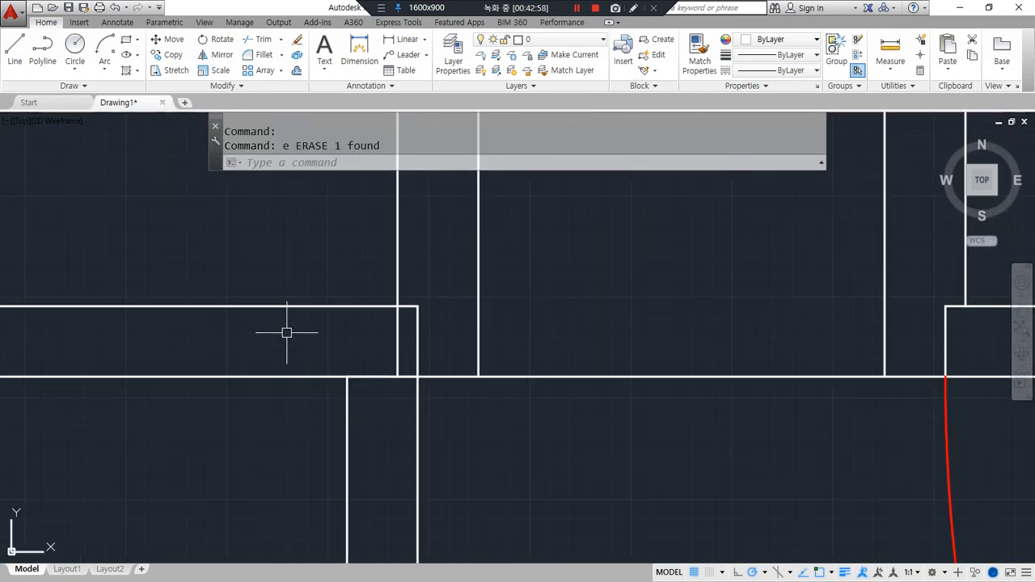
{"action": "type", "text": "tr"}
{"action": "key", "text": "Return"}
{"action": "key", "text": "Return"}
{"action": "left_click", "coordinate": [409, 306]}
{"action": "key", "text": "Return"}
{"action": "left_click", "coordinate": [418, 343]}
{"action": "type", "text": "e"}
{"action": "key", "text": "Return"}
- Move the leftmost door's open leaf so its upper right corner meets the right inner jamb's lower corner
{"action": "scroll", "coordinate": [425, 340], "scroll_direction": "down", "scroll_amount": 5}
{"action": "middle_click_drag", "start_coordinate": [428, 324], "coordinate": [547, 248]}
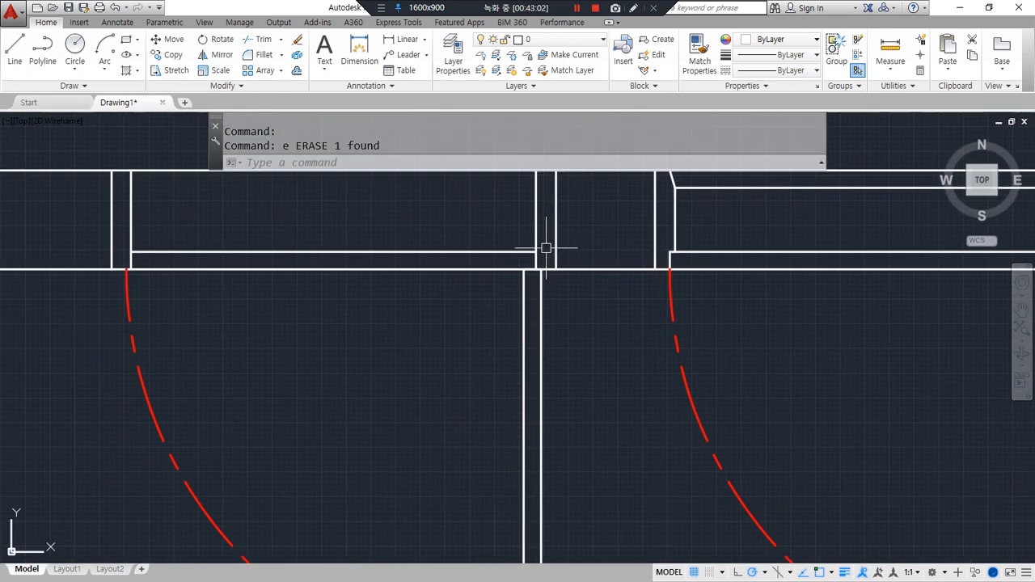
{"action": "type", "text": "m"}
{"action": "key", "text": "Return"}
{"action": "left_click", "coordinate": [573, 362]}
{"action": "left_click", "coordinate": [472, 324]}
{"action": "scroll", "coordinate": [507, 275], "scroll_direction": "up", "scroll_amount": 4}
{"action": "key", "text": "Return"}
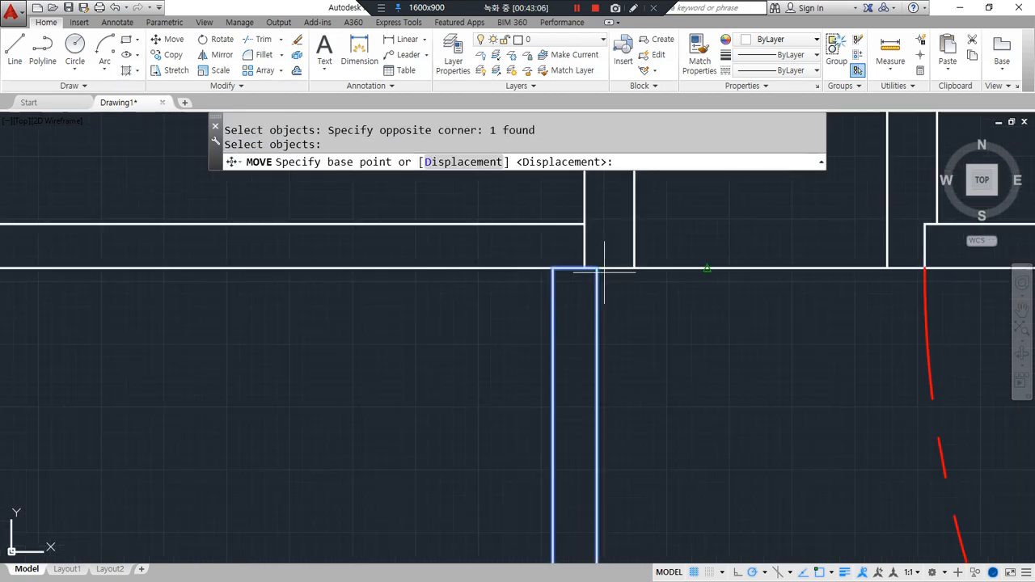
{"action": "left_click", "coordinate": [600, 270]}
{"action": "left_click", "coordinate": [581, 269]}
{"action": "scroll", "coordinate": [289, 296], "scroll_direction": "down", "scroll_amount": 4}
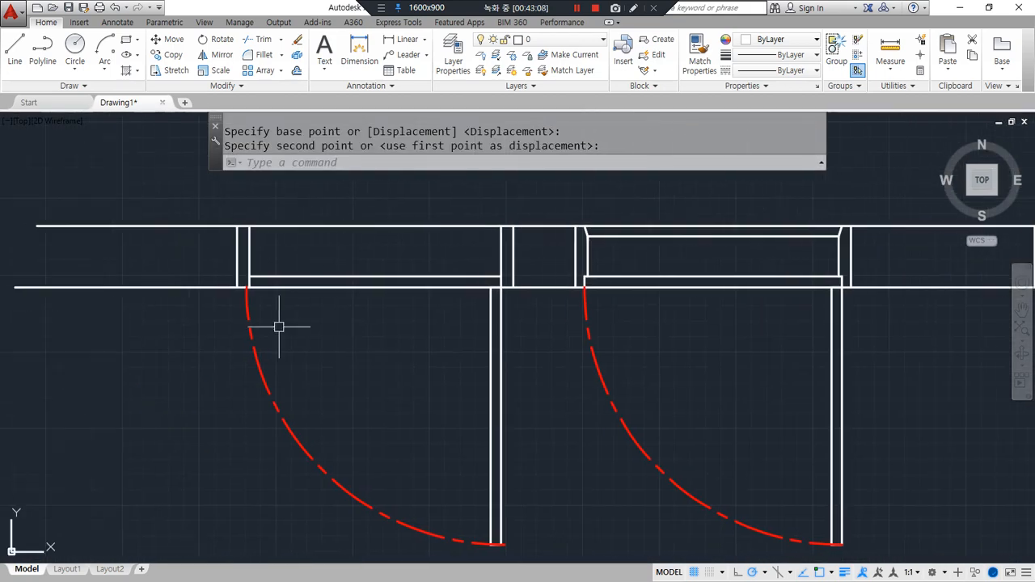
- Try to refit the leftmost door's swing arc by stretching its ends to the left inner jamb corner and the leaf's lower corner
{"action": "left_click", "coordinate": [246, 301]}
{"action": "scroll", "coordinate": [243, 275], "scroll_direction": "up", "scroll_amount": 8}
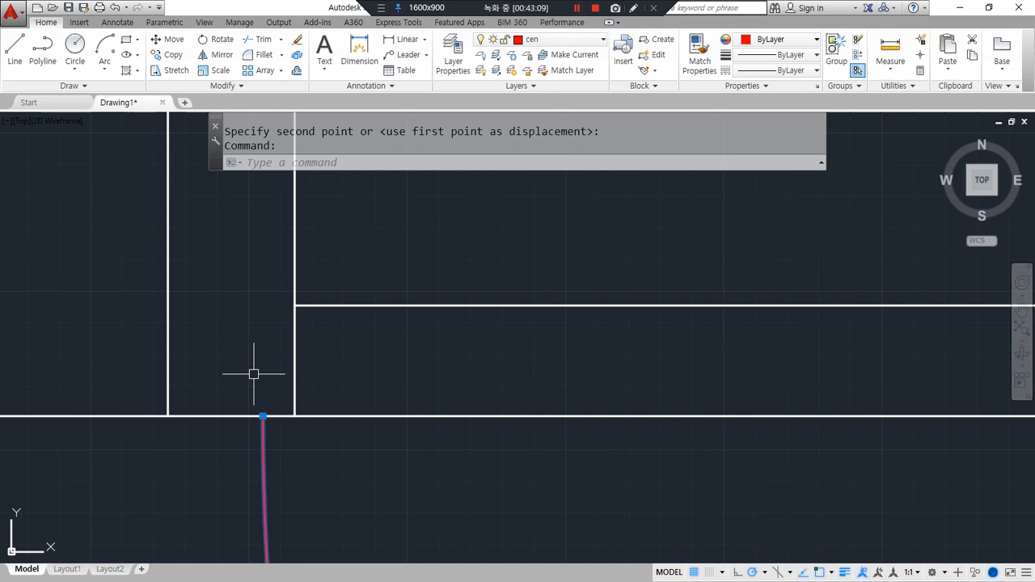
{"action": "left_click", "coordinate": [263, 416]}
{"action": "left_click", "coordinate": [301, 409]}
{"action": "scroll", "coordinate": [346, 404], "scroll_direction": "down", "scroll_amount": 6}
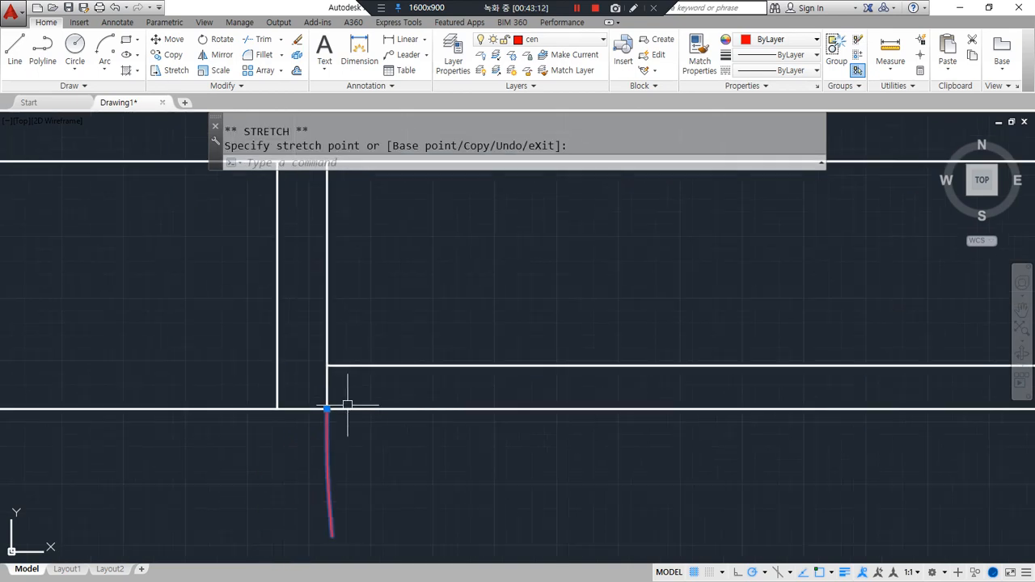
{"action": "scroll", "coordinate": [612, 300], "scroll_direction": "up", "scroll_amount": 6}
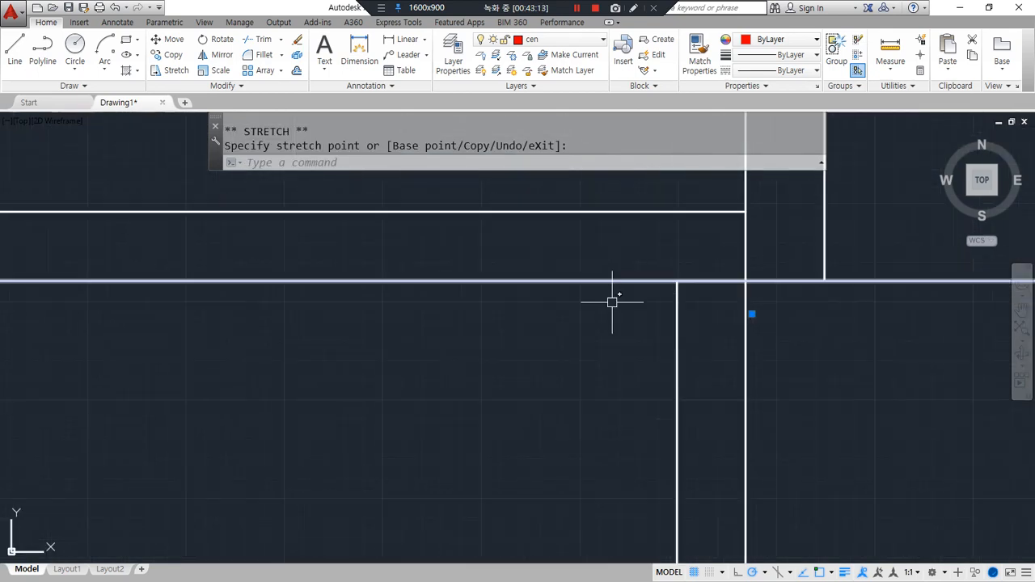
{"action": "left_click", "coordinate": [751, 314]}
{"action": "left_click", "coordinate": [745, 280]}
{"action": "scroll", "coordinate": [613, 351], "scroll_direction": "down", "scroll_amount": 4}
{"action": "scroll", "coordinate": [555, 404], "scroll_direction": "up", "scroll_amount": 3}
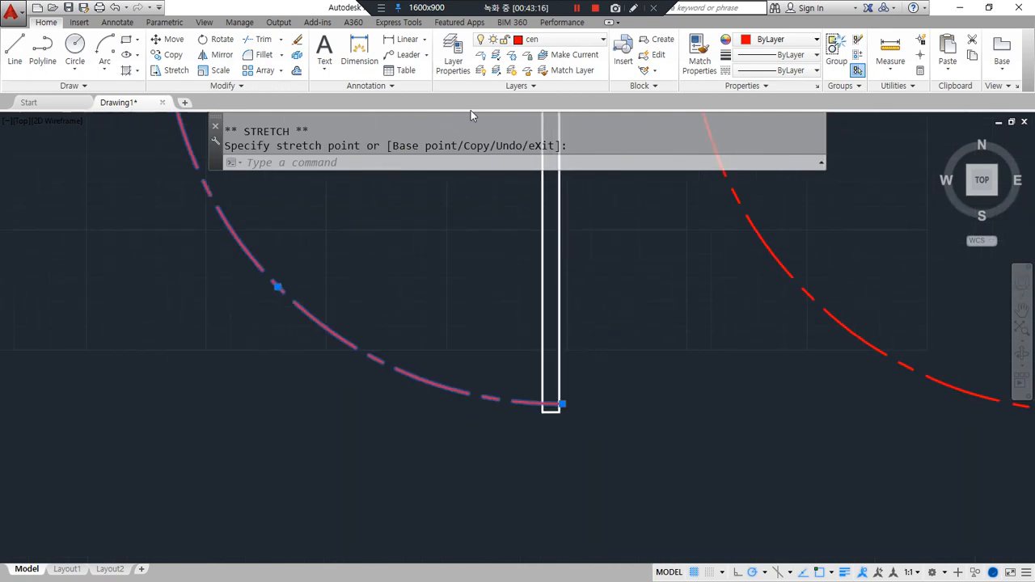
{"action": "scroll", "coordinate": [571, 411], "scroll_direction": "up", "scroll_amount": 2}
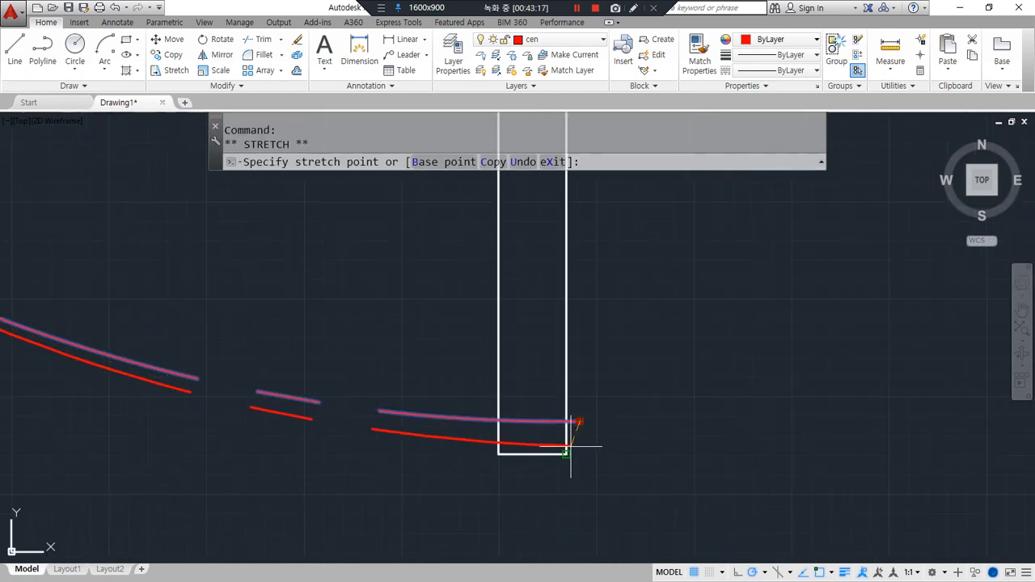
{"action": "scroll", "coordinate": [566, 450], "scroll_direction": "down", "scroll_amount": 4}
{"action": "scroll", "coordinate": [369, 391], "scroll_direction": "up", "scroll_amount": 4}
{"action": "scroll", "coordinate": [239, 220], "scroll_direction": "up", "scroll_amount": 3}
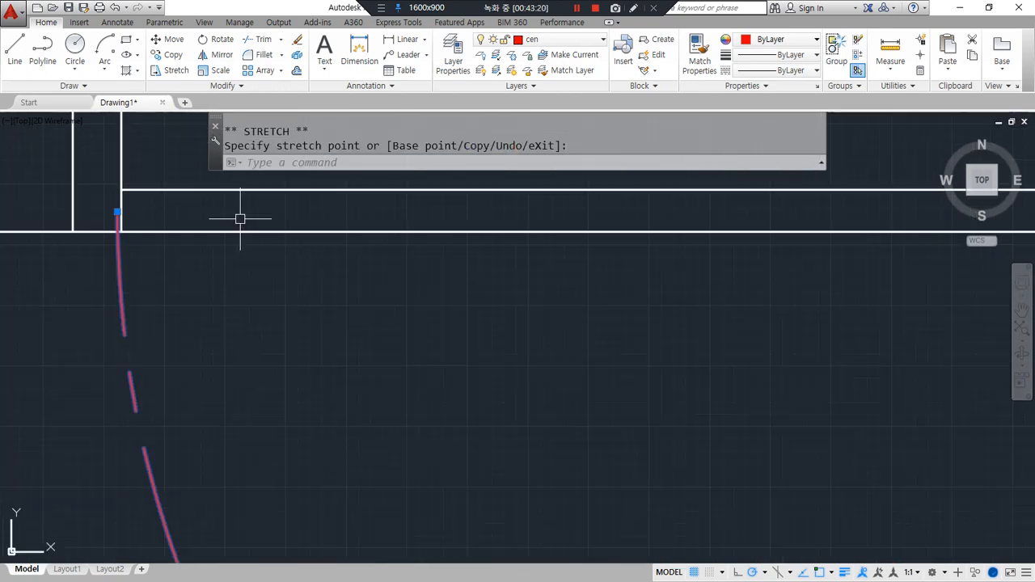
{"action": "left_click", "coordinate": [117, 212]}
{"action": "left_click", "coordinate": [120, 232]}
{"action": "scroll", "coordinate": [241, 288], "scroll_direction": "down", "scroll_amount": 4}
{"action": "middle_click_drag", "start_coordinate": [534, 295], "coordinate": [446, 115]}
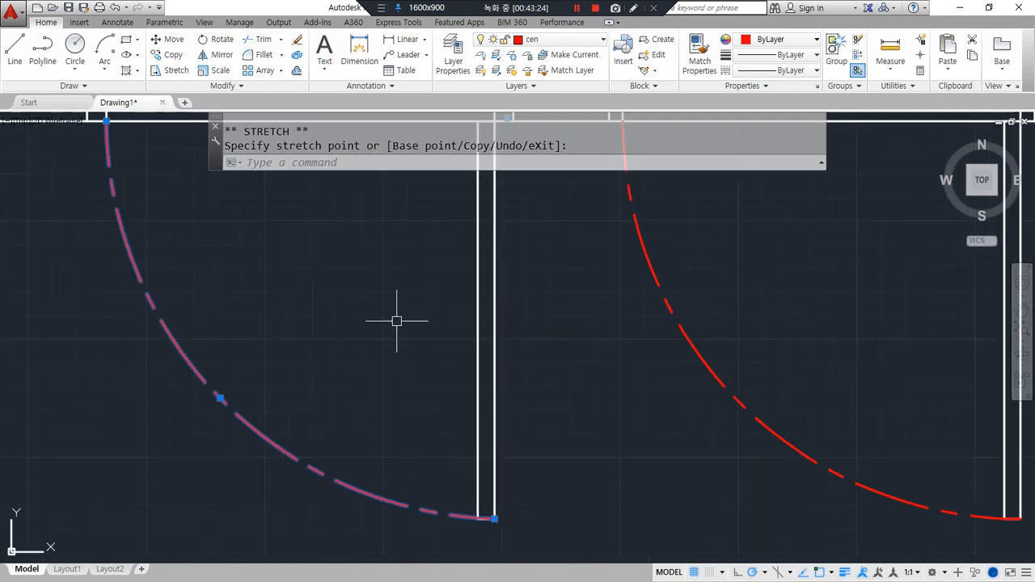
{"action": "scroll", "coordinate": [372, 332], "scroll_direction": "down", "scroll_amount": 2}
- Erase the leftmost door's old swing arc and draw a new one from the left inner jamb corner, centred on the hinge corner
{"action": "type", "text": "e"}
{"action": "key", "text": "Return"}
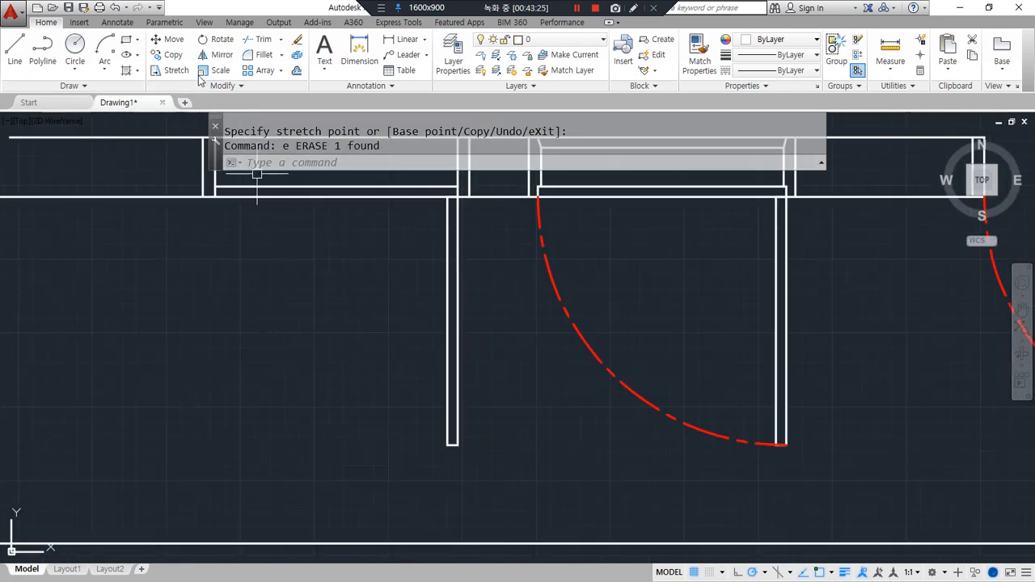
{"action": "left_click", "coordinate": [111, 46]}
{"action": "left_click", "coordinate": [214, 195]}
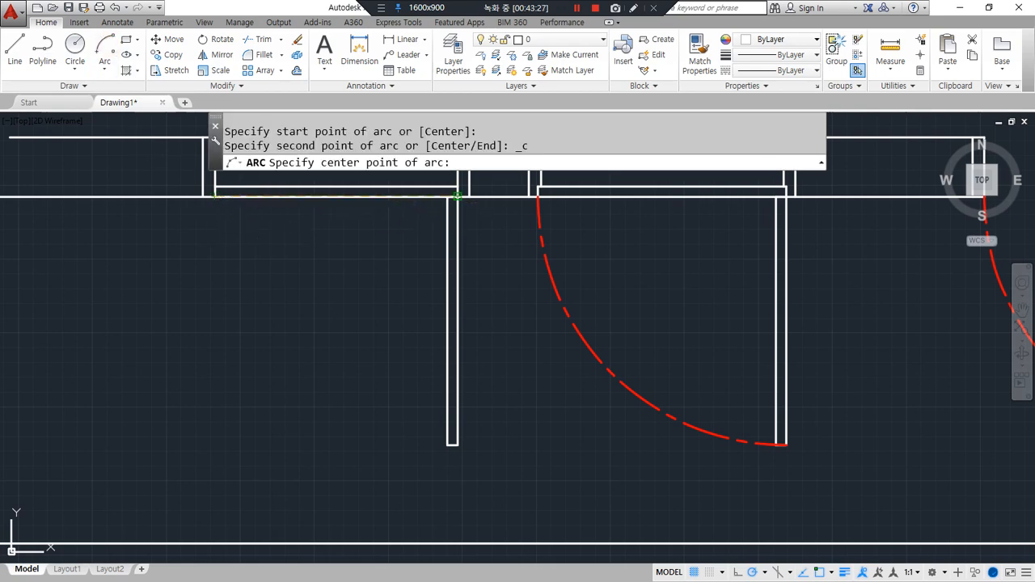
{"action": "left_click", "coordinate": [458, 195]}
{"action": "left_click", "coordinate": [456, 444]}
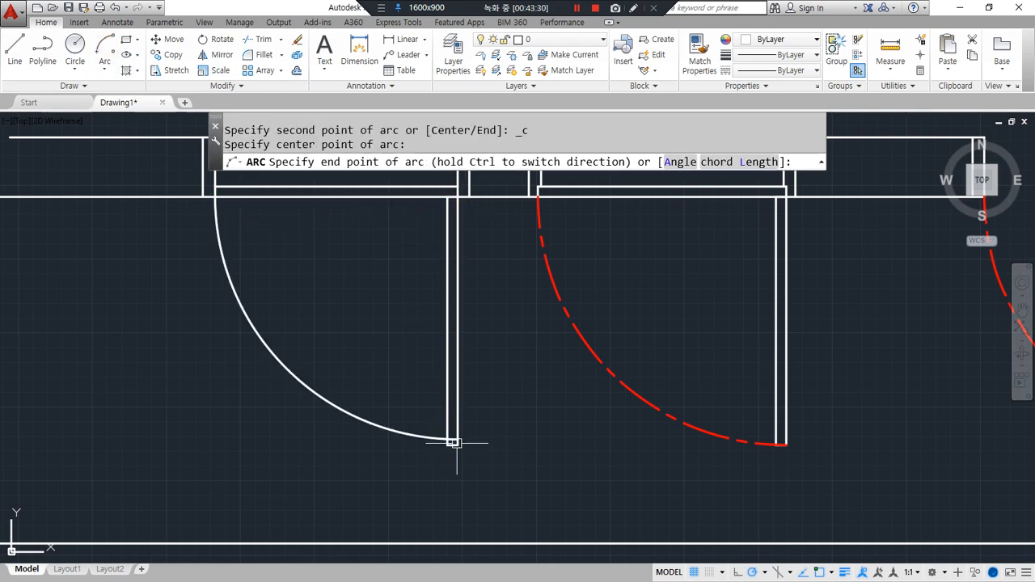
{"action": "key", "text": "Escape"}
- Stretch the leftmost door's open leaf so its lower end meets the end of the new swing arc
{"action": "scroll", "coordinate": [459, 467], "scroll_direction": "up", "scroll_amount": 7}
{"action": "type", "text": "s"}
{"action": "key", "text": "Return"}
{"action": "left_click", "coordinate": [504, 373]}
{"action": "left_click", "coordinate": [304, 319]}
{"action": "key", "text": "Return"}
{"action": "left_click", "coordinate": [437, 332]}
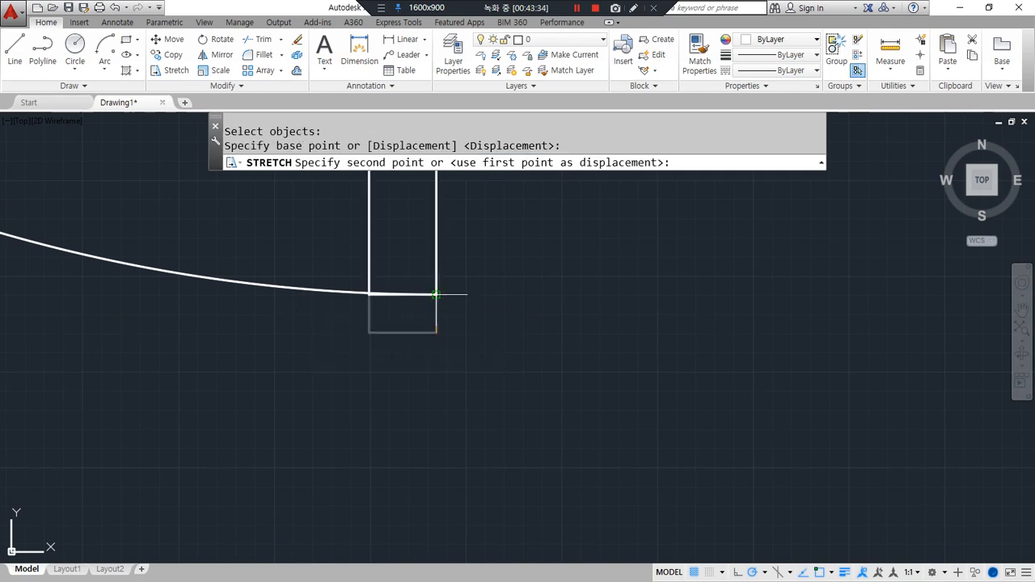
{"action": "key", "text": "Escape"}
- Erase the horizontal leaf line inside the leftmost door's opening
{"action": "scroll", "coordinate": [238, 308], "scroll_direction": "up", "scroll_amount": 5}
{"action": "left_click", "coordinate": [306, 233]}
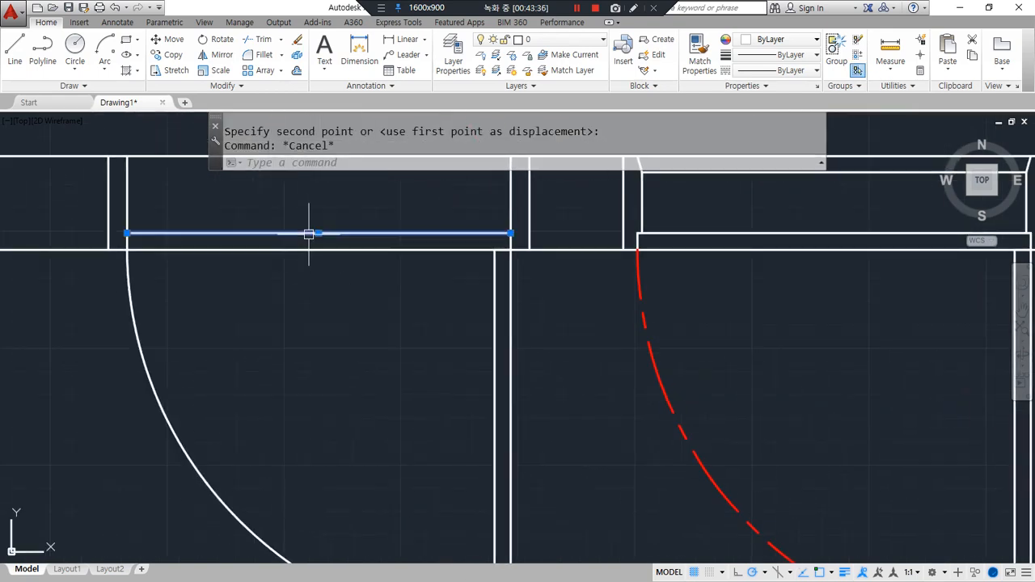
{"action": "type", "text": "e"}
{"action": "key", "text": "Return"}
{"action": "scroll", "coordinate": [318, 378], "scroll_direction": "down", "scroll_amount": 4}
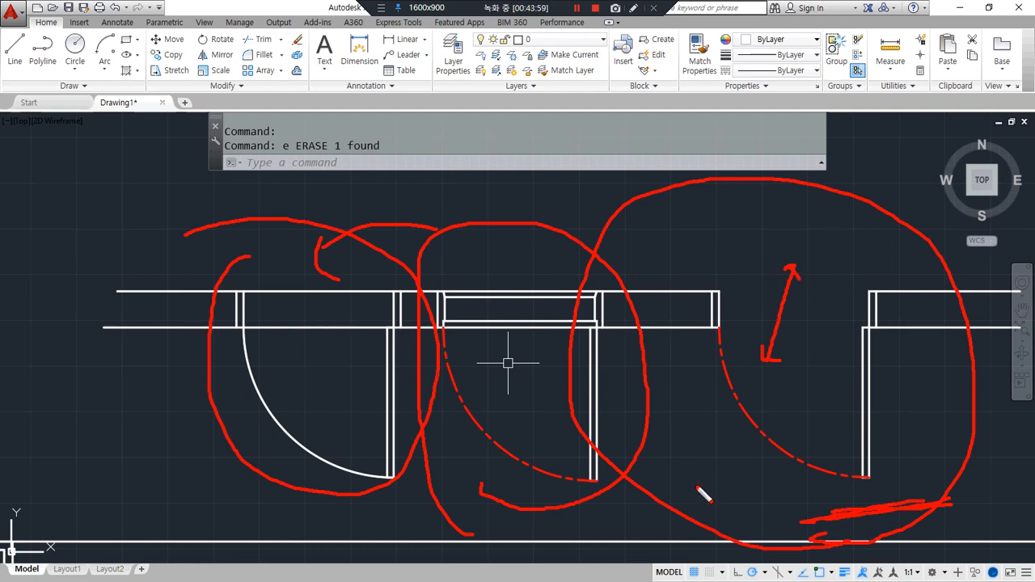
- Copy the rightmost plan door's jambs, leaf and swing arc into the empty space above the wall
{"action": "middle_click_drag", "start_coordinate": [663, 469], "coordinate": [639, 465]}
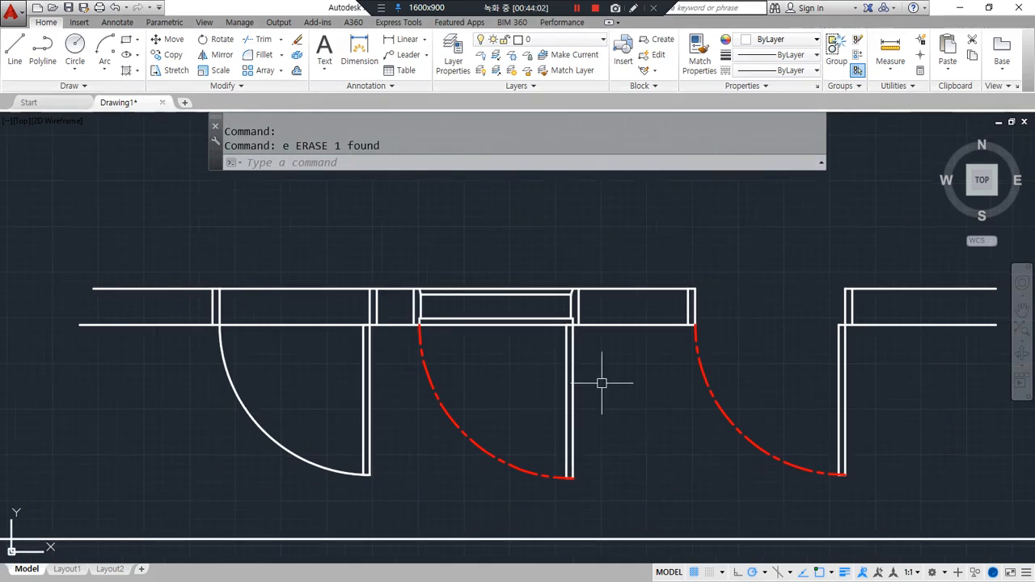
{"action": "scroll", "coordinate": [549, 398], "scroll_direction": "down", "scroll_amount": 2}
{"action": "middle_click_drag", "start_coordinate": [740, 432], "coordinate": [499, 351]}
{"action": "middle_click_drag", "start_coordinate": [345, 300], "coordinate": [404, 360]}
{"action": "scroll", "coordinate": [313, 335], "scroll_direction": "up", "scroll_amount": 2}
{"action": "middle_click_drag", "start_coordinate": [504, 355], "coordinate": [444, 361]}
{"action": "type", "text": "cp"}
{"action": "key", "text": "Return"}
{"action": "left_click", "coordinate": [449, 263]}
{"action": "left_click", "coordinate": [679, 498]}
{"action": "key", "text": "Return"}
{"action": "left_click", "coordinate": [552, 393]}
{"action": "mouse_move", "coordinate": [337, 209]}
{"action": "middle_mouse_down"}
{"action": "mouse_move", "coordinate": [414, 392]}
{"action": "mouse_move", "coordinate": [374, 411]}
{"action": "mouse_move", "coordinate": [335, 394]}
{"action": "middle_mouse_up"}
{"action": "key", "text": "Escape"}
- Draw short lines closing the upper and lower ends of the copied door's left jamb
{"action": "type", "text": "l"}
{"action": "key", "text": "Return"}
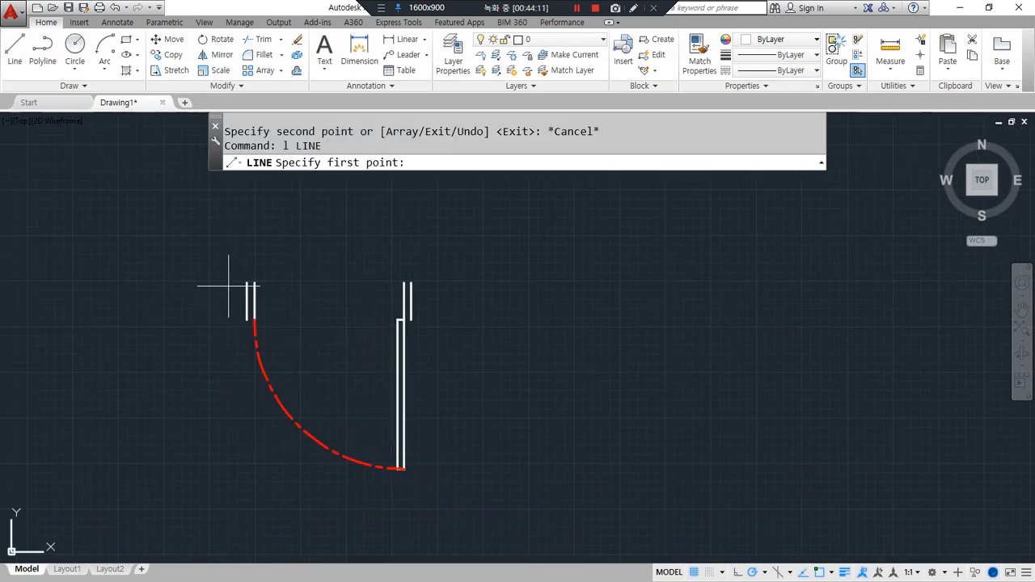
{"action": "left_click", "coordinate": [246, 284]}
{"action": "left_click", "coordinate": [254, 284]}
{"action": "key", "text": "Return"}
{"action": "key", "text": "Return"}
{"action": "left_click", "coordinate": [246, 321]}
{"action": "left_click", "coordinate": [254, 320]}
{"action": "key", "text": "Return"}
- Draw short lines closing the upper and lower ends of the copied door's right jamb
{"action": "key", "text": "Return"}
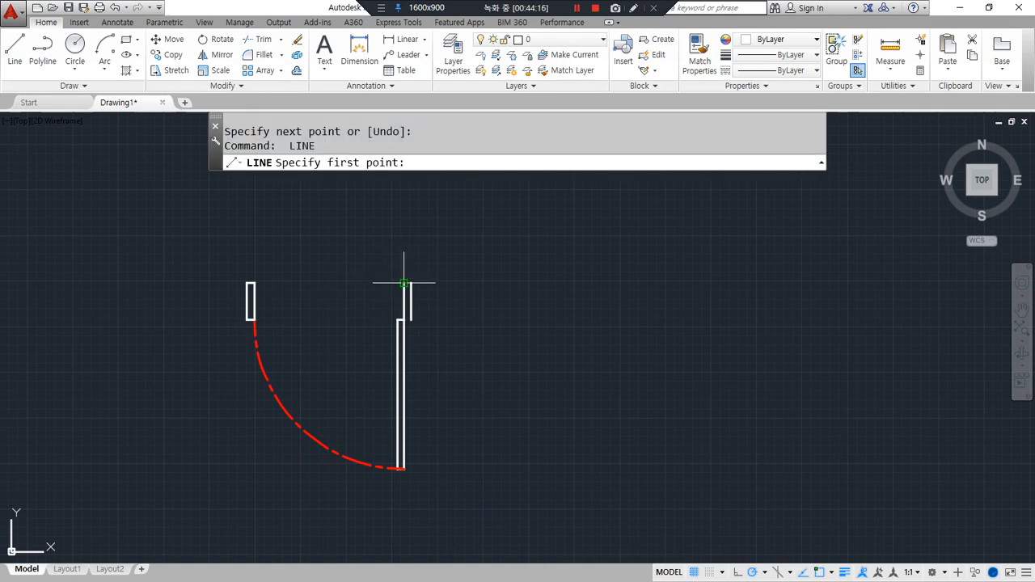
{"action": "left_click", "coordinate": [404, 283]}
{"action": "left_click", "coordinate": [411, 283]}
{"action": "key", "text": "Return"}
{"action": "key", "text": "Return"}
{"action": "left_click", "coordinate": [411, 319]}
{"action": "left_click", "coordinate": [403, 319]}
{"action": "key", "text": "Return"}
- Stretch the right ends of both plan wall lines horizontally to make room for another door
{"action": "scroll", "coordinate": [437, 417], "scroll_direction": "down", "scroll_amount": 3}
{"action": "middle_click_drag", "start_coordinate": [456, 424], "coordinate": [315, 388]}
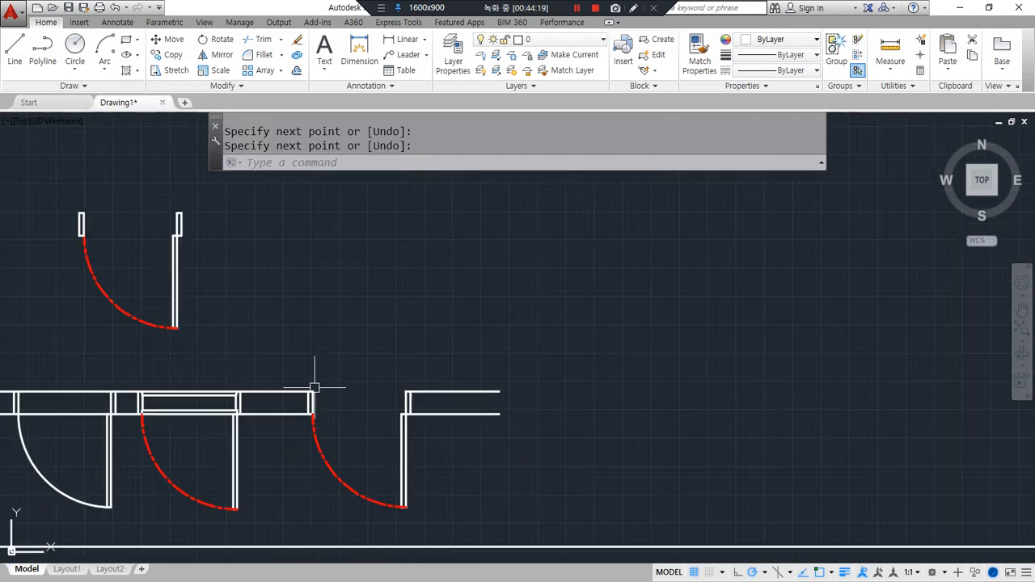
{"action": "middle_click_drag", "start_coordinate": [481, 448], "coordinate": [423, 377]}
{"action": "type", "text": "s"}
{"action": "key", "text": "Return"}
{"action": "left_click", "coordinate": [483, 379]}
{"action": "left_click", "coordinate": [395, 268]}
{"action": "key", "text": "Return"}
{"action": "left_click", "coordinate": [437, 398]}
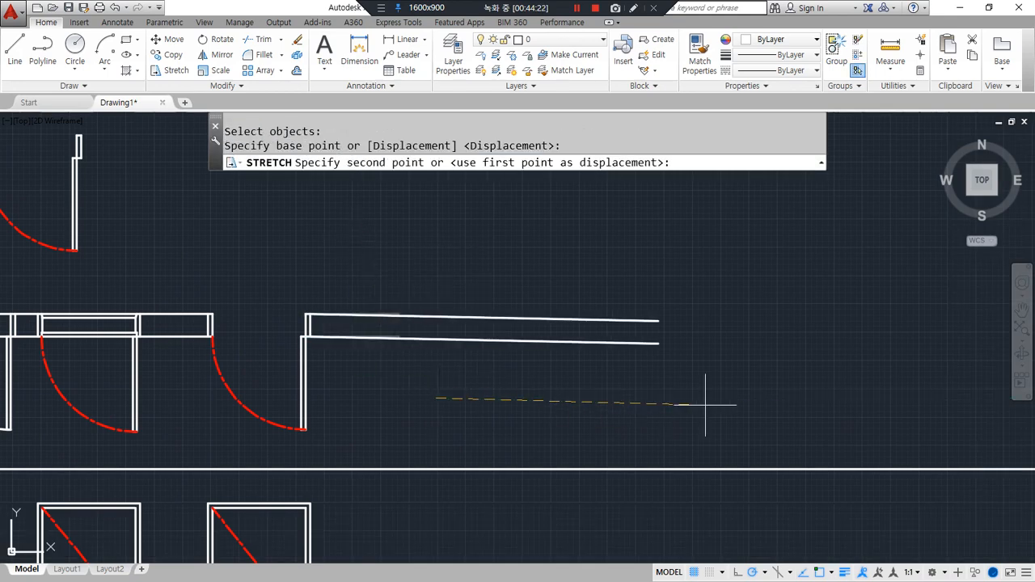
{"action": "left_click", "coordinate": [899, 395]}
{"action": "key", "text": "Return"}
{"action": "type", "text": "cp"}
{"action": "key", "text": "Return"}
{"action": "left_click", "coordinate": [165, 265]}
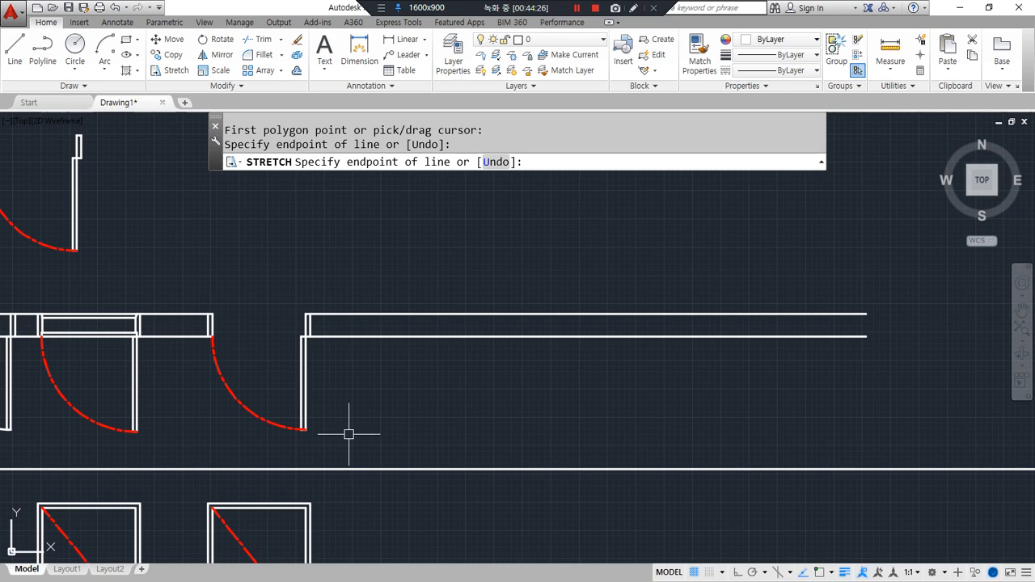
{"action": "key", "text": "Escape"}
{"action": "key", "text": "Escape"}
- Copy the rightmost door's jambs, leaf and swing arc horizontally onto the extended wall
{"action": "type", "text": "cp"}
{"action": "key", "text": "Return"}
{"action": "left_click", "coordinate": [191, 286]}
{"action": "left_click", "coordinate": [342, 440]}
{"action": "key", "text": "Return"}
{"action": "left_click", "coordinate": [391, 403]}
{"action": "left_click", "coordinate": [740, 403]}
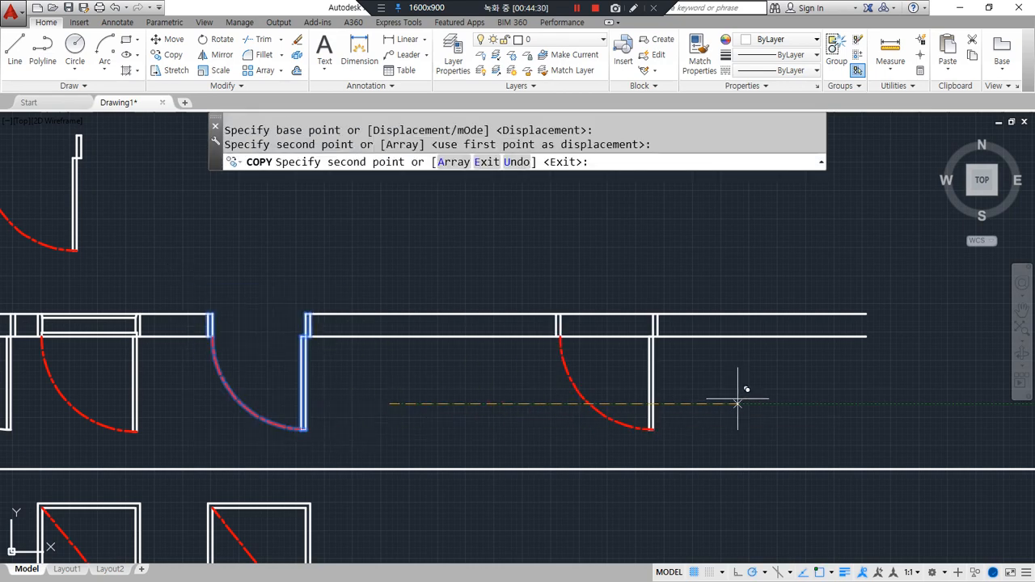
{"action": "key", "text": "Return"}
- Mirror the copied door about its left jamb's outer edge, keeping the original, to form a double door
{"action": "type", "text": "mi"}
{"action": "key", "text": "Return"}
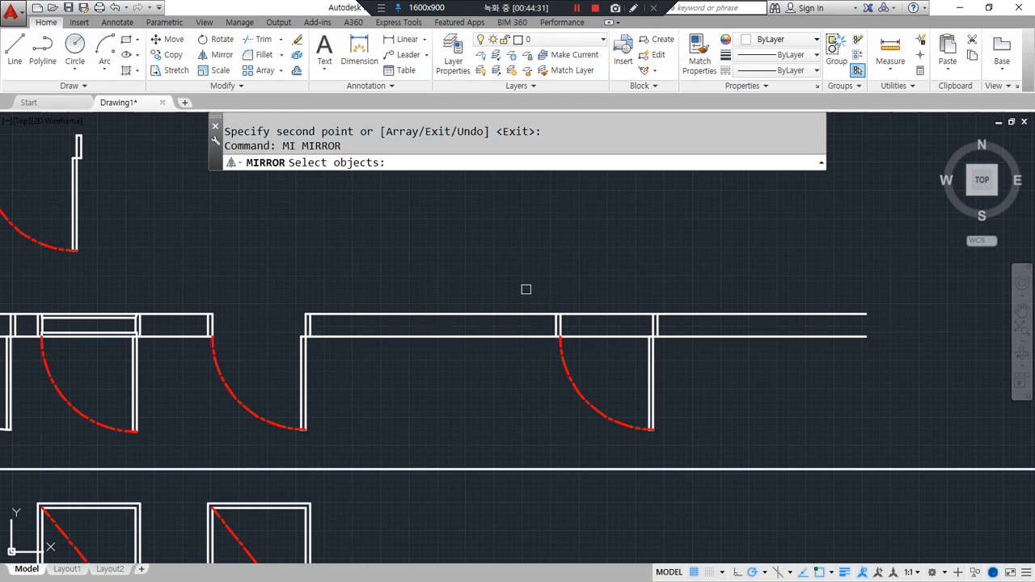
{"action": "left_click", "coordinate": [528, 287]}
{"action": "left_click", "coordinate": [736, 465]}
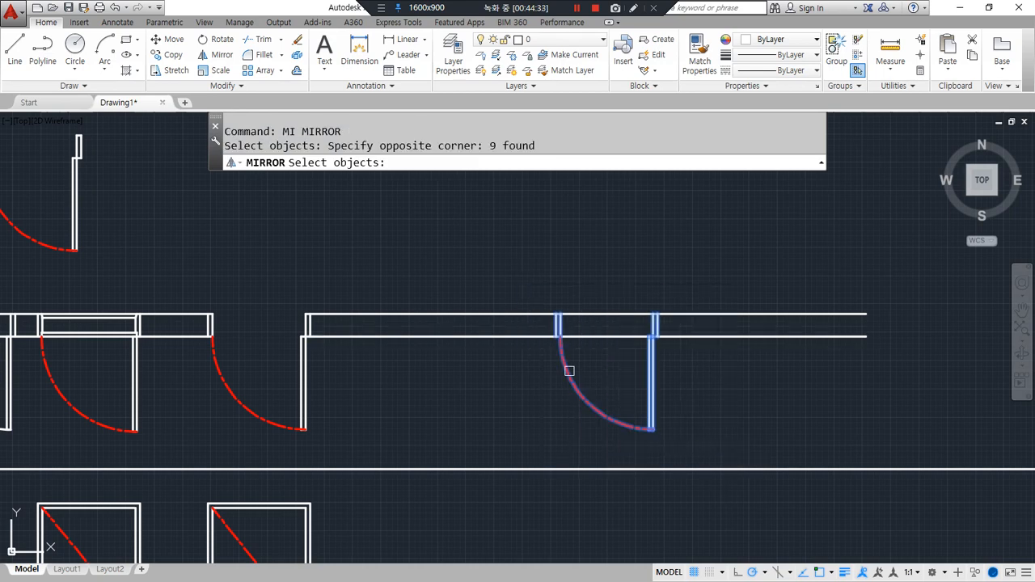
{"action": "left_click", "coordinate": [556, 315]}
{"action": "left_click", "coordinate": [556, 390]}
{"action": "key", "text": "Return"}
- Stretch the upper ends of both swing arcs to the lower end of the shared middle jamb line
{"action": "scroll", "coordinate": [559, 342], "scroll_direction": "up", "scroll_amount": 2}
{"action": "scroll", "coordinate": [559, 342], "scroll_direction": "up", "scroll_amount": 6}
{"action": "left_click", "coordinate": [610, 371]}
{"action": "left_click", "coordinate": [454, 420]}
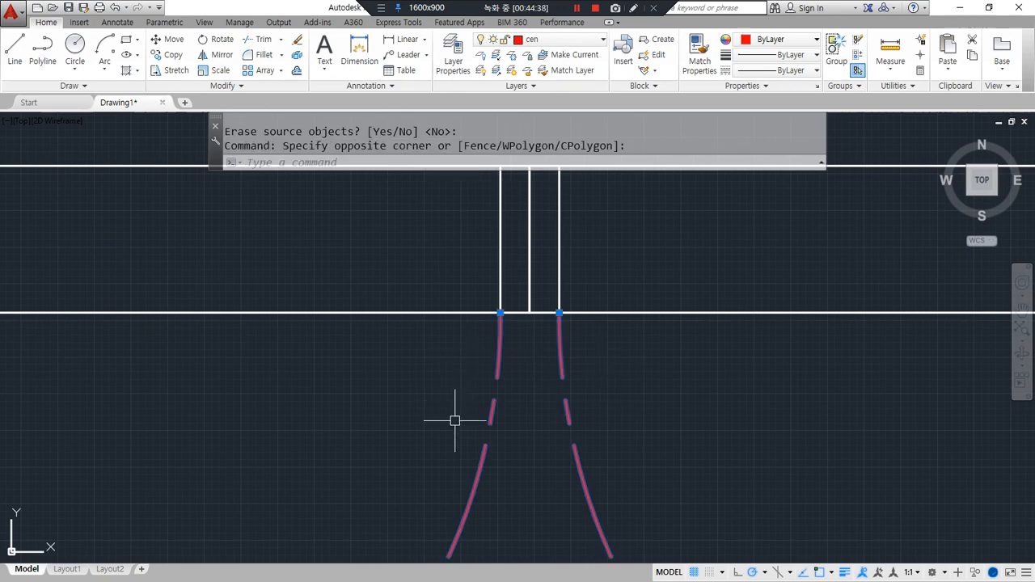
{"action": "left_click", "coordinate": [559, 313]}
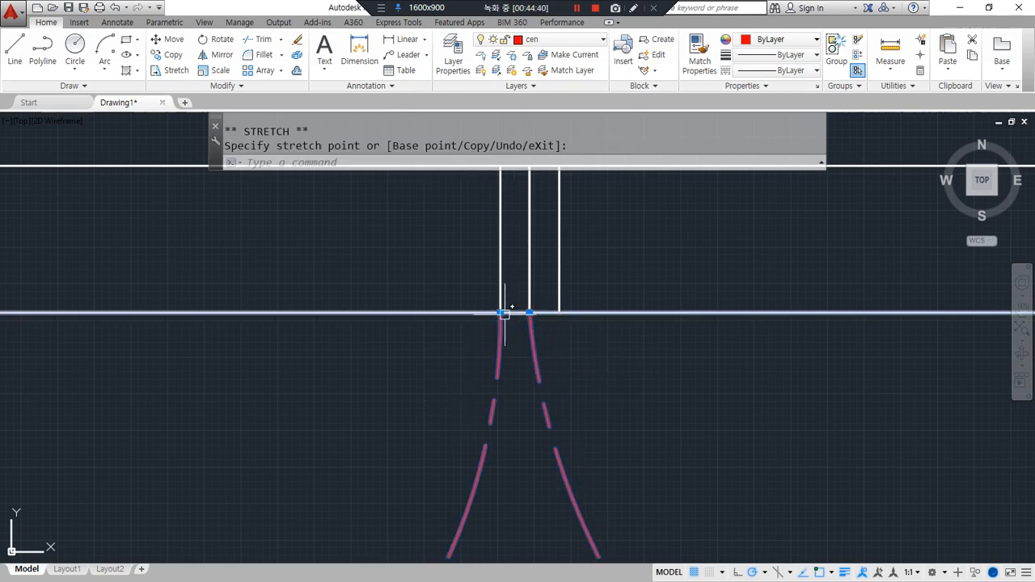
{"action": "left_click", "coordinate": [530, 312]}
{"action": "key", "text": "Escape"}
- Measure the distance from the arcs' meeting point to the inner edge of the adjacent middle jamb
{"action": "type", "text": "di"}
{"action": "key", "text": "Return"}
{"action": "left_click", "coordinate": [533, 310]}
{"action": "left_click", "coordinate": [559, 312]}
{"action": "key", "text": "Escape"}
- Erase the three vertical jamb lines in the middle of the double door
{"action": "left_click", "coordinate": [572, 266]}
{"action": "left_click", "coordinate": [462, 234]}
{"action": "type", "text": "e"}
{"action": "key", "text": "Return"}
{"action": "scroll", "coordinate": [442, 290], "scroll_direction": "down", "scroll_amount": 5}
- Stretch the lower ends of both double-door leaves and their arcs 40 downward
{"action": "type", "text": "s"}
{"action": "key", "text": "Return"}
{"action": "left_click", "coordinate": [627, 455]}
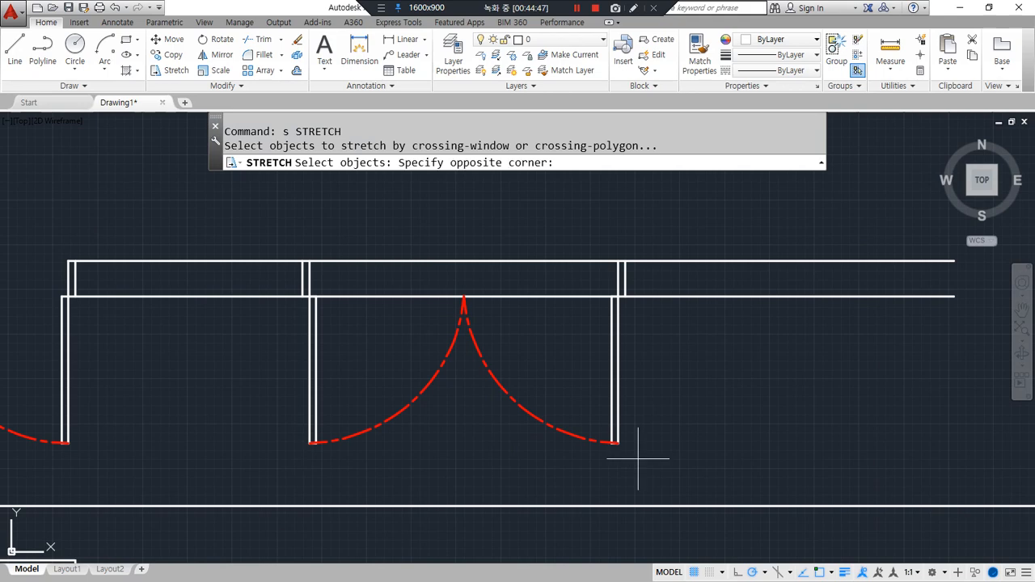
{"action": "left_click", "coordinate": [280, 427]}
{"action": "key", "text": "Return"}
{"action": "left_click", "coordinate": [219, 375]}
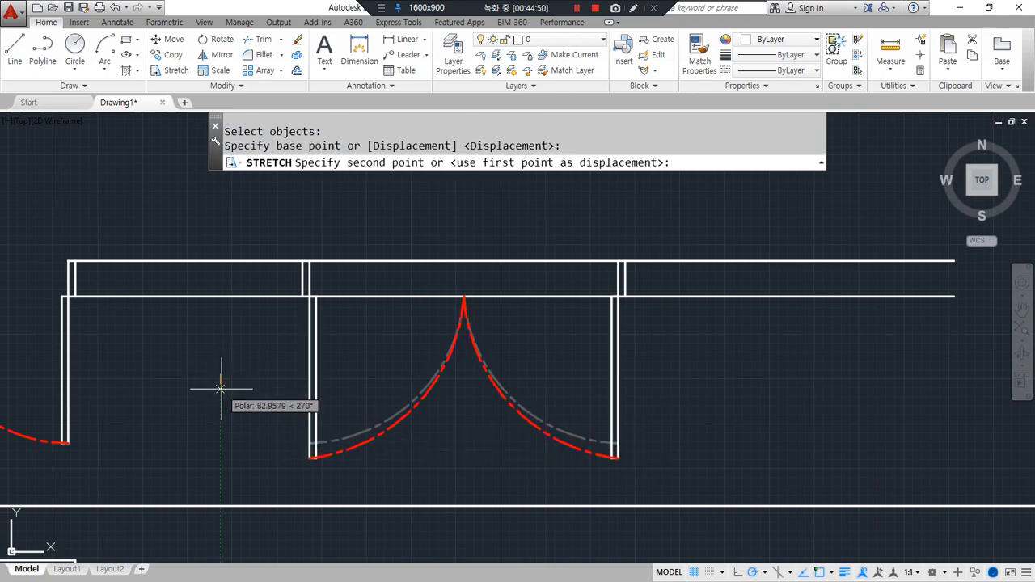
{"action": "type", "text": "40"}
{"action": "key", "text": "Return"}
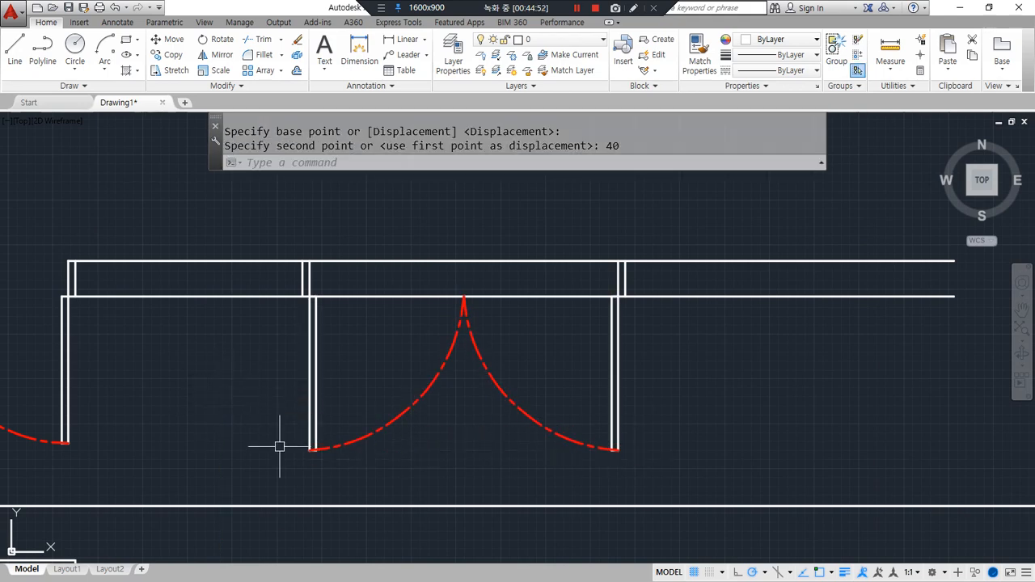
{"action": "scroll", "coordinate": [453, 340], "scroll_direction": "up", "scroll_amount": 3}
{"action": "left_click", "coordinate": [545, 379]}
{"action": "left_click", "coordinate": [463, 436]}
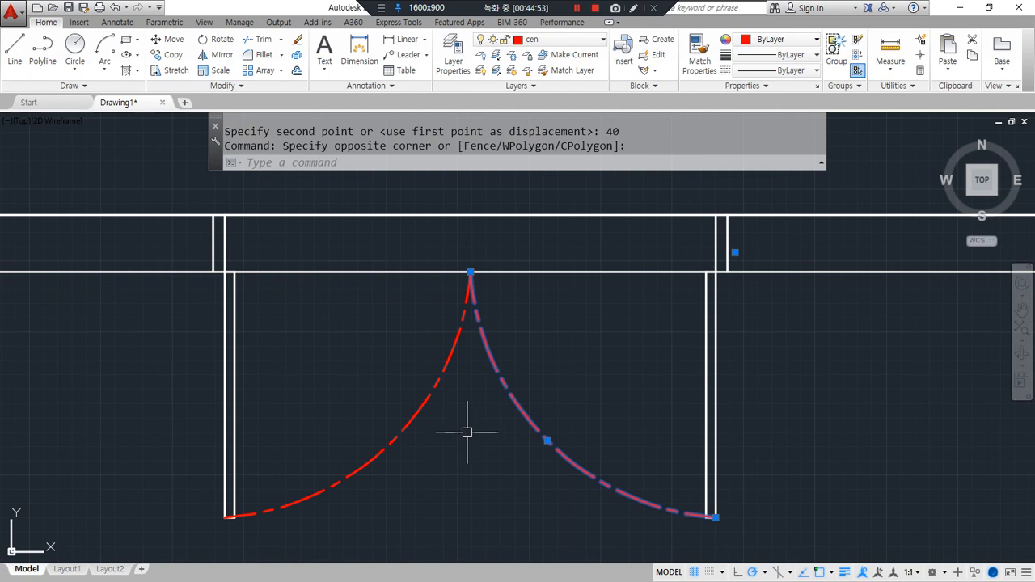
{"action": "left_click", "coordinate": [735, 252]}
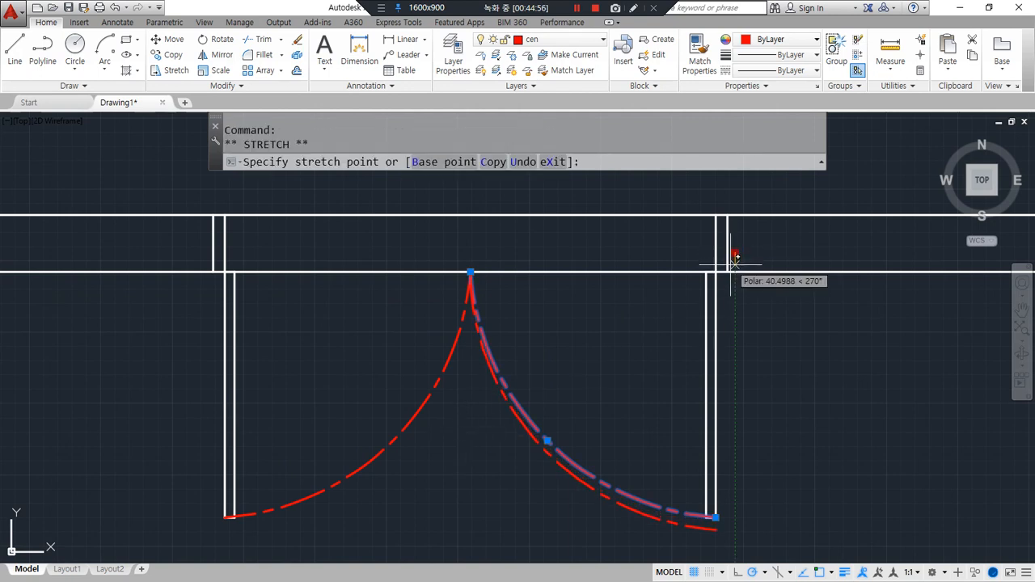
{"action": "key", "text": "Escape"}
{"action": "key", "text": "Escape"}
{"action": "key", "text": "Escape"}
- Replace the double door's right swing arc with one from the meeting point to the leaf's lower outer corner, centred on the hinge corner
{"action": "left_click", "coordinate": [536, 378]}
{"action": "left_click", "coordinate": [483, 413]}
{"action": "key", "text": "Delete"}
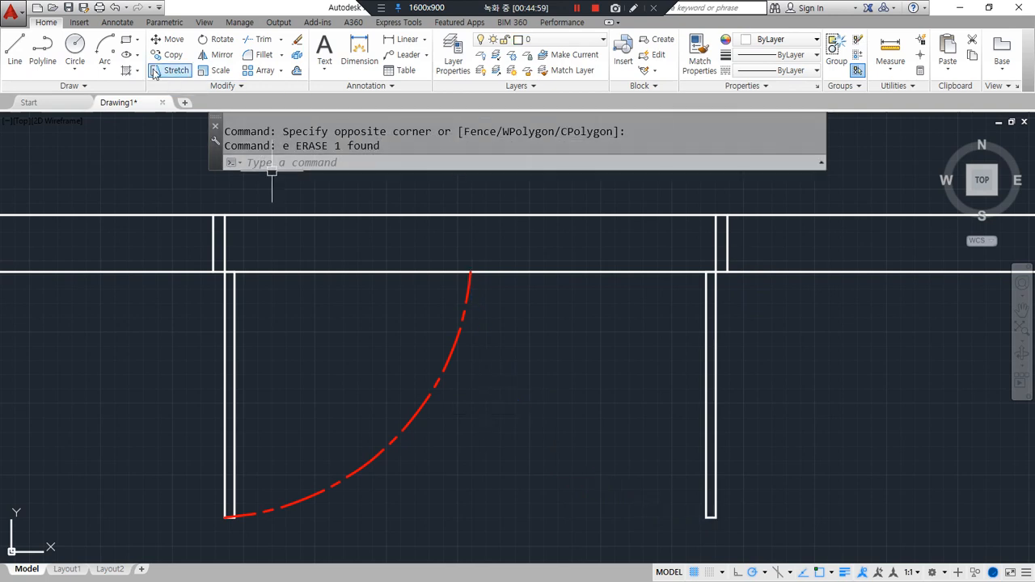
{"action": "left_click", "coordinate": [104, 47]}
{"action": "left_click", "coordinate": [470, 281]}
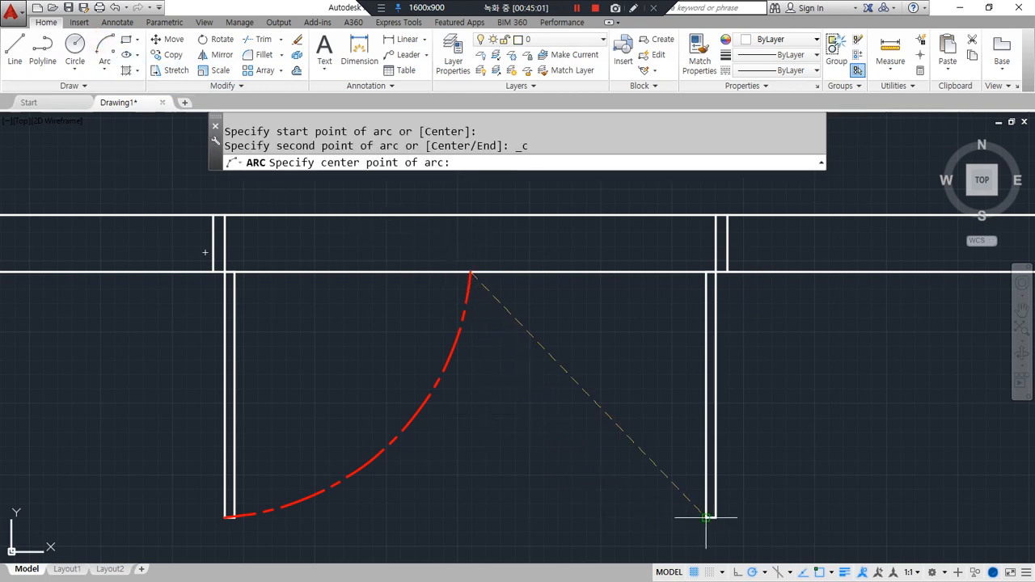
{"action": "left_click", "coordinate": [716, 272]}
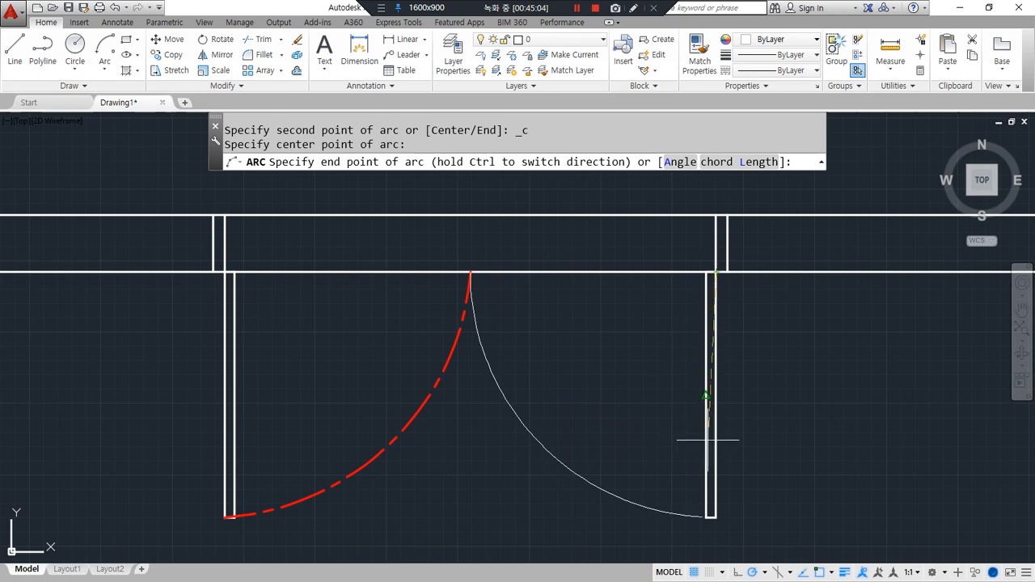
{"action": "left_click", "coordinate": [717, 517]}
- Match the new right swing arc's properties to the red dash-dot left arc
{"action": "type", "text": "ma"}
{"action": "key", "text": "Return"}
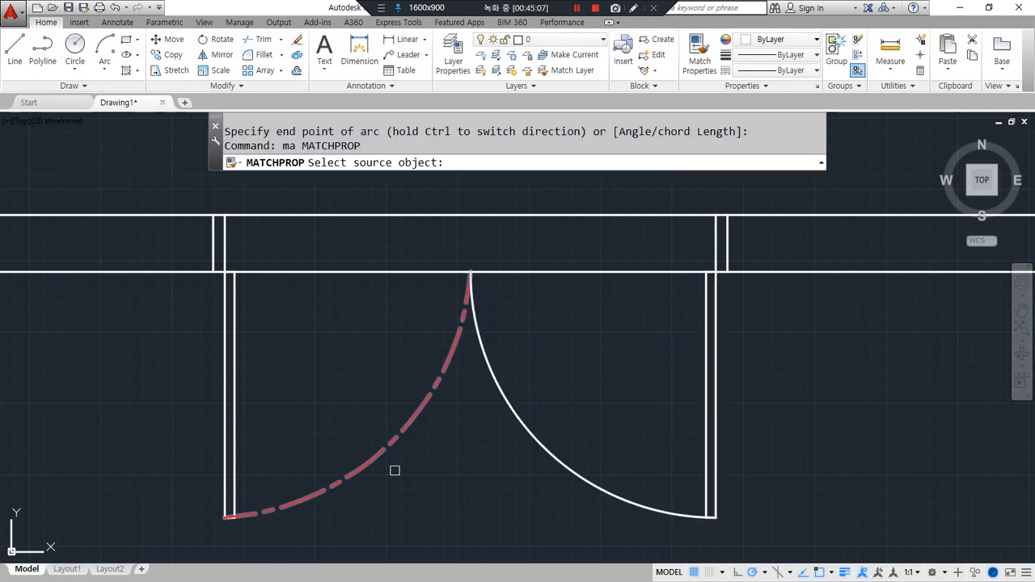
{"action": "left_click", "coordinate": [386, 446]}
{"action": "left_click", "coordinate": [501, 427]}
{"action": "key", "text": "Return"}
- Erase the double door's left swing arc and replace it with a mirrored copy of the right arc about the vertical centreline
{"action": "left_click", "coordinate": [370, 416]}
{"action": "left_click", "coordinate": [312, 496]}
{"action": "type", "text": "e"}
{"action": "key", "text": "Return"}
{"action": "type", "text": "mi"}
{"action": "key", "text": "Return"}
{"action": "left_click", "coordinate": [504, 439]}
{"action": "left_click", "coordinate": [513, 416]}
{"action": "key", "text": "Return"}
{"action": "left_click", "coordinate": [470, 275]}
{"action": "left_click", "coordinate": [470, 423]}
{"action": "key", "text": "Return"}
- Copy the rightmost single-door elevation along the floor line, aligning its right edge with the double door's right outer jamb edge
{"action": "scroll", "coordinate": [457, 445], "scroll_direction": "down", "scroll_amount": 2}
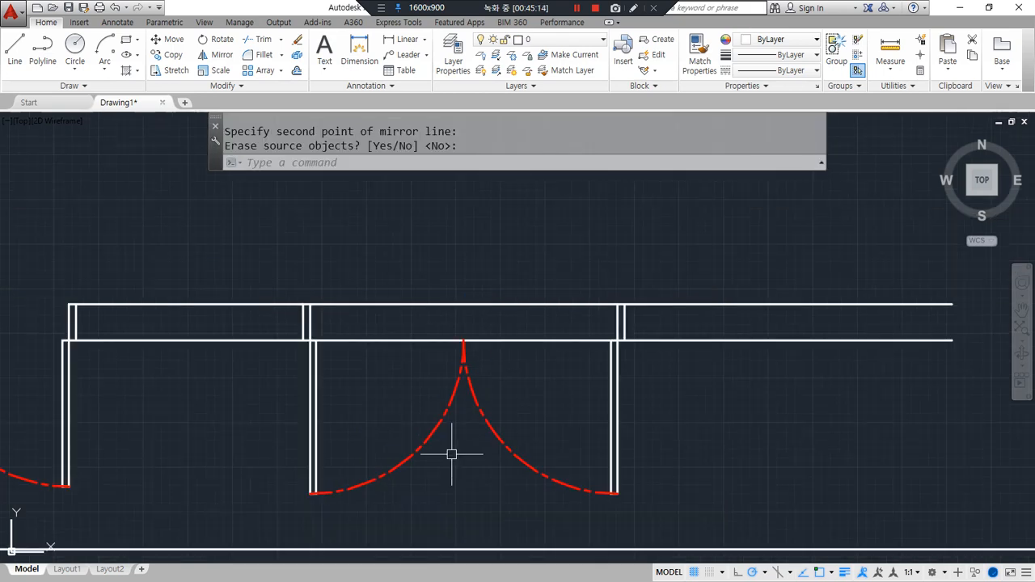
{"action": "scroll", "coordinate": [455, 451], "scroll_direction": "down", "scroll_amount": 2}
{"action": "middle_click_drag", "start_coordinate": [456, 451], "coordinate": [415, 242]}
{"action": "middle_click_drag", "start_coordinate": [302, 470], "coordinate": [315, 431]}
{"action": "type", "text": "cp"}
{"action": "key", "text": "Return"}
{"action": "left_click", "coordinate": [73, 255]}
{"action": "left_click", "coordinate": [231, 548]}
{"action": "key", "text": "Return"}
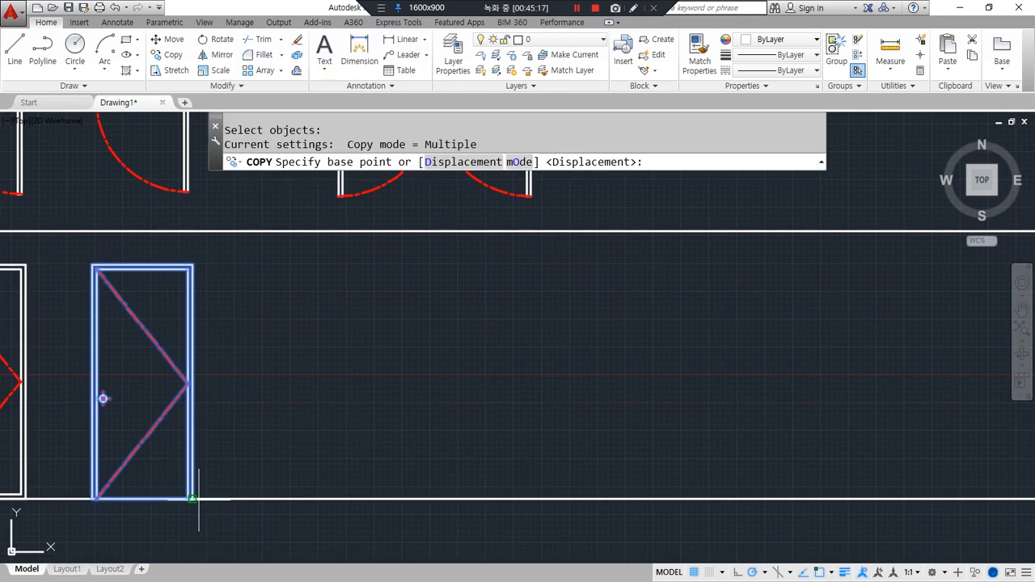
{"action": "left_click", "coordinate": [195, 499]}
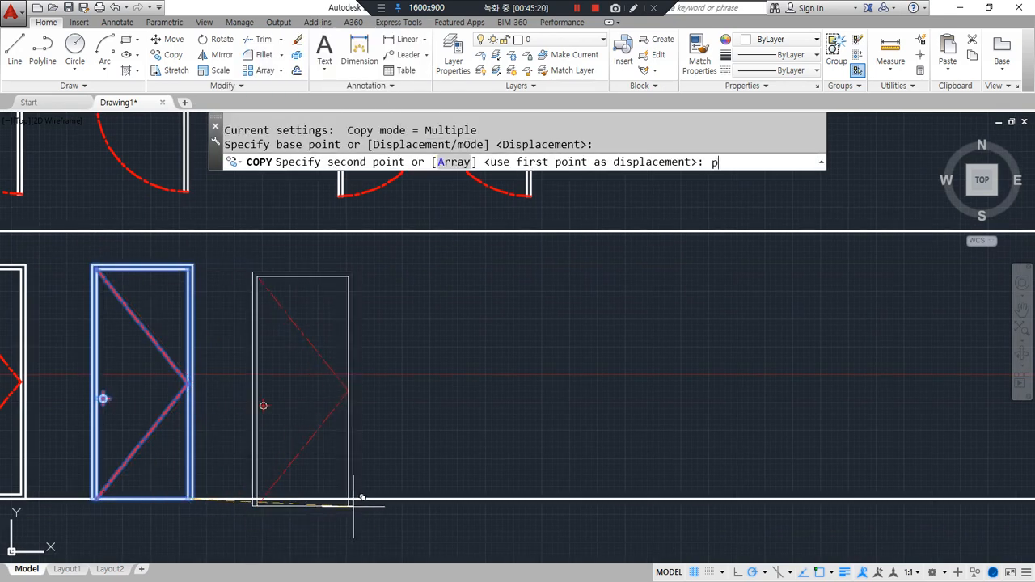
{"action": "type", "text": "per"}
{"action": "key", "text": "Return"}
{"action": "middle_click_drag", "start_coordinate": [495, 287], "coordinate": [377, 444]}
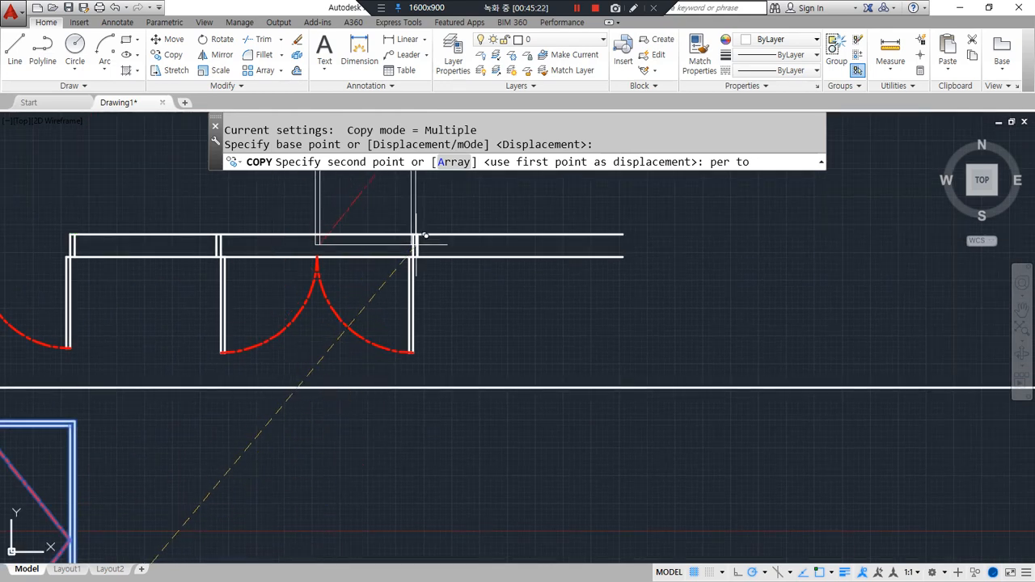
{"action": "scroll", "coordinate": [427, 237], "scroll_direction": "up", "scroll_amount": 5}
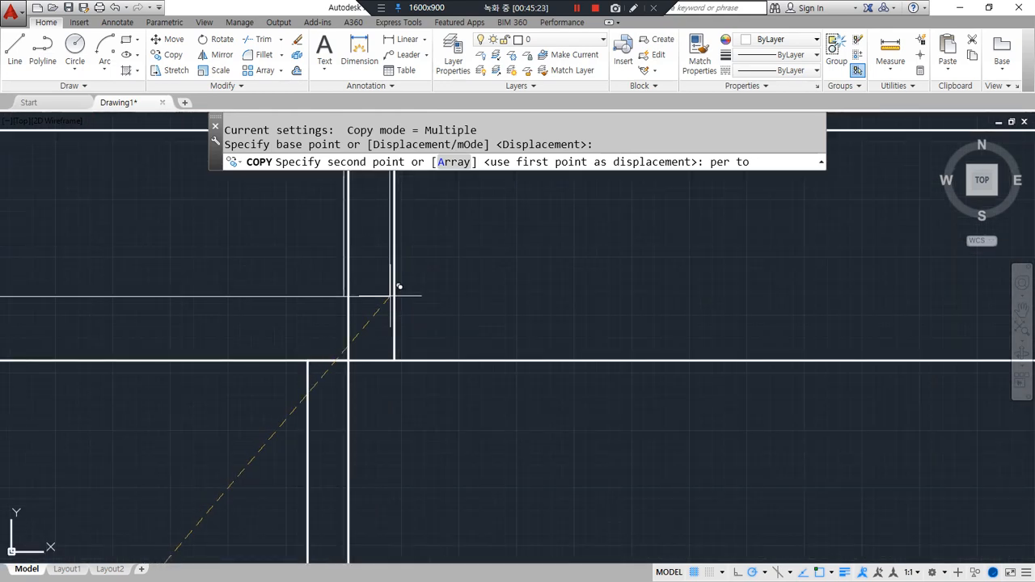
{"action": "left_click", "coordinate": [381, 346]}
{"action": "scroll", "coordinate": [379, 346], "scroll_direction": "down", "scroll_amount": 10}
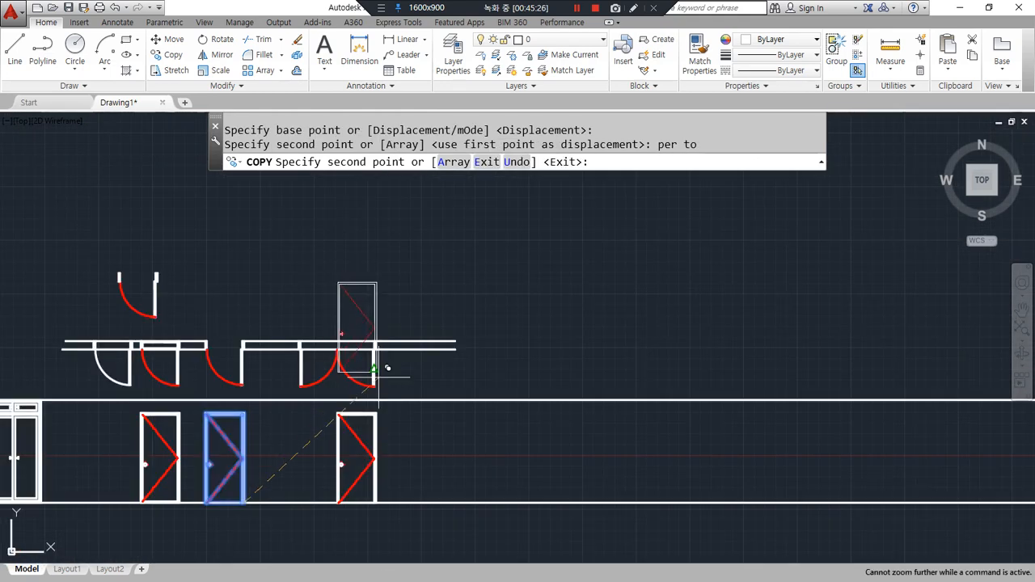
{"action": "key", "text": "Escape"}
- Mirror the copied single-door elevation about its left outer edge, keeping the original, to form the two leaves
{"action": "scroll", "coordinate": [304, 504], "scroll_direction": "up", "scroll_amount": 5}
{"action": "scroll", "coordinate": [310, 503], "scroll_direction": "down", "scroll_amount": 2}
{"action": "middle_click_drag", "start_coordinate": [331, 502], "coordinate": [258, 513]}
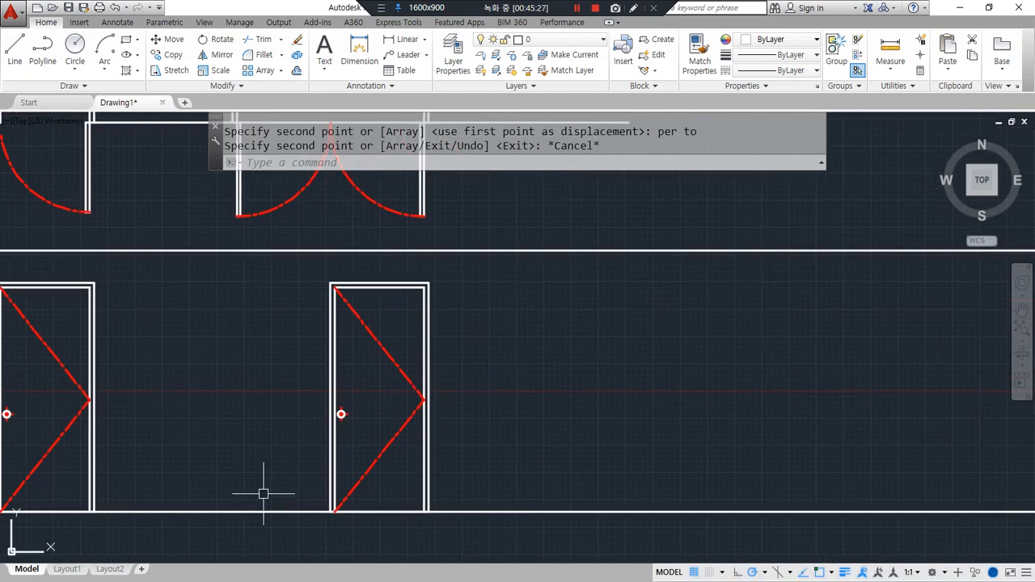
{"action": "type", "text": "mi"}
{"action": "key", "text": "Return"}
{"action": "left_click", "coordinate": [469, 538]}
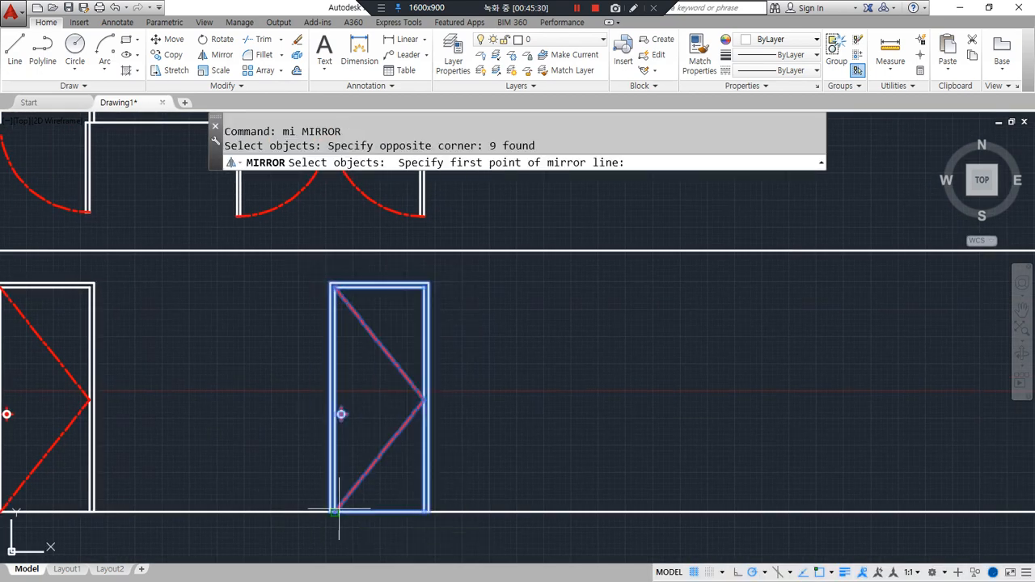
{"action": "left_click", "coordinate": [330, 512]}
{"action": "left_click", "coordinate": [330, 409]}
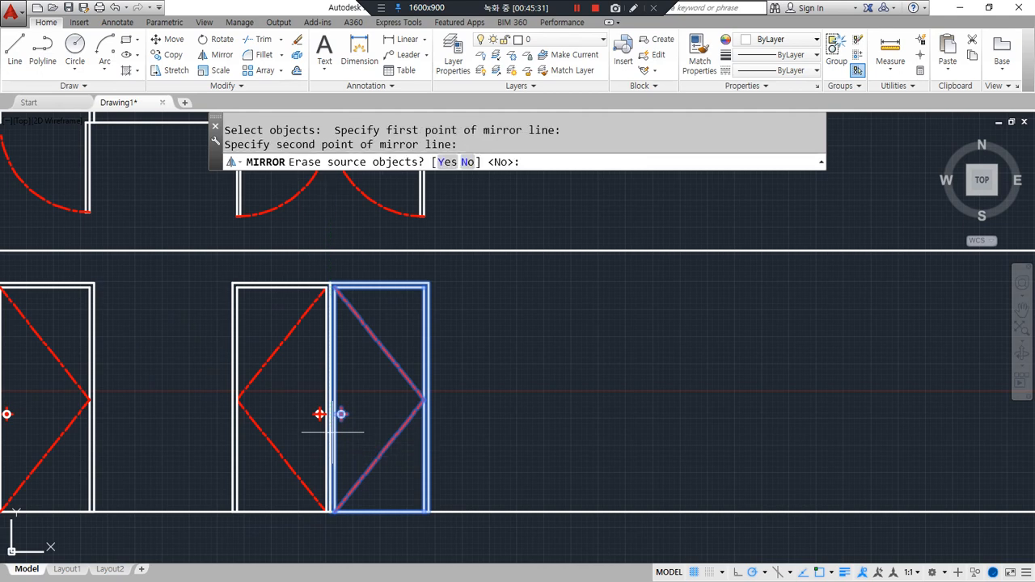
{"action": "key", "text": "Return"}
- Explode the two adjoining outer frames and erase their overlapping vertical lines between the leaves
{"action": "scroll", "coordinate": [329, 294], "scroll_direction": "up", "scroll_amount": 3}
{"action": "left_click", "coordinate": [372, 418]}
{"action": "left_click", "coordinate": [305, 461]}
{"action": "key", "text": "Escape"}
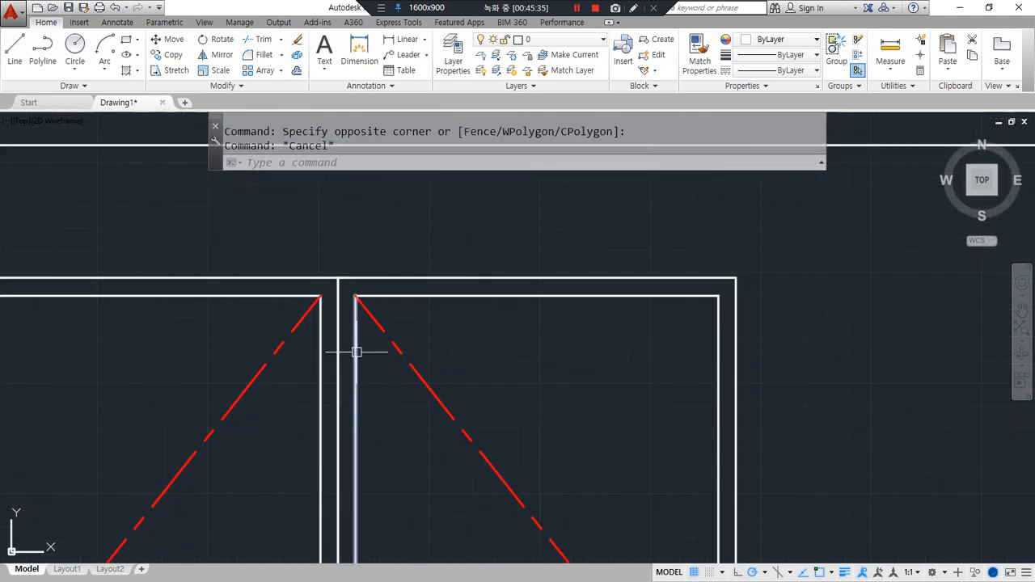
{"action": "type", "text": "x"}
{"action": "key", "text": "Return"}
{"action": "left_click", "coordinate": [350, 260]}
{"action": "left_click", "coordinate": [348, 380]}
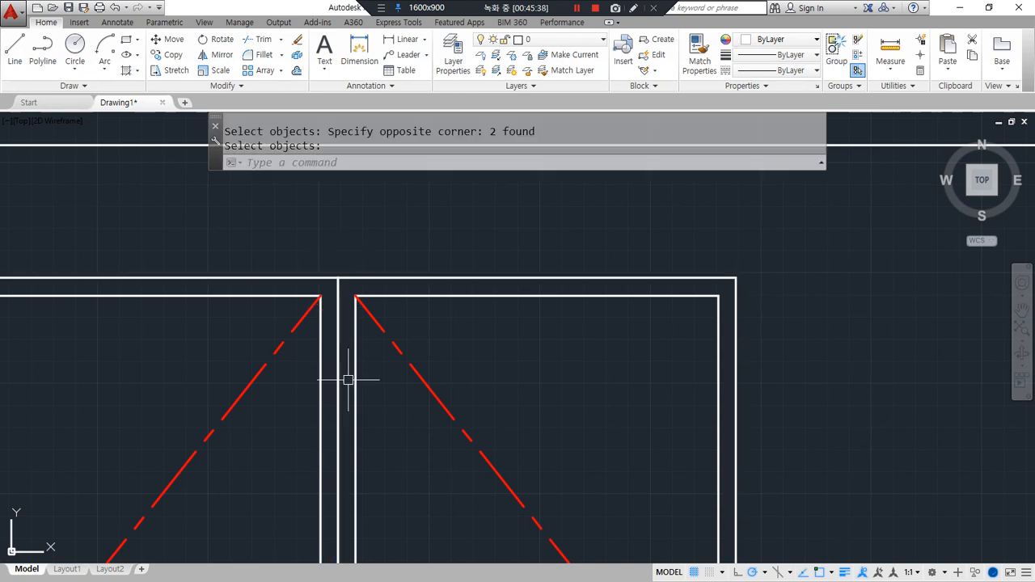
{"action": "left_click", "coordinate": [346, 321]}
{"action": "left_click", "coordinate": [334, 386]}
{"action": "type", "text": "e"}
{"action": "key", "text": "Return"}
- Join the two inner top frame lines into one and erase the two inner jamb lines in the middle of the elevation
{"action": "type", "text": "j"}
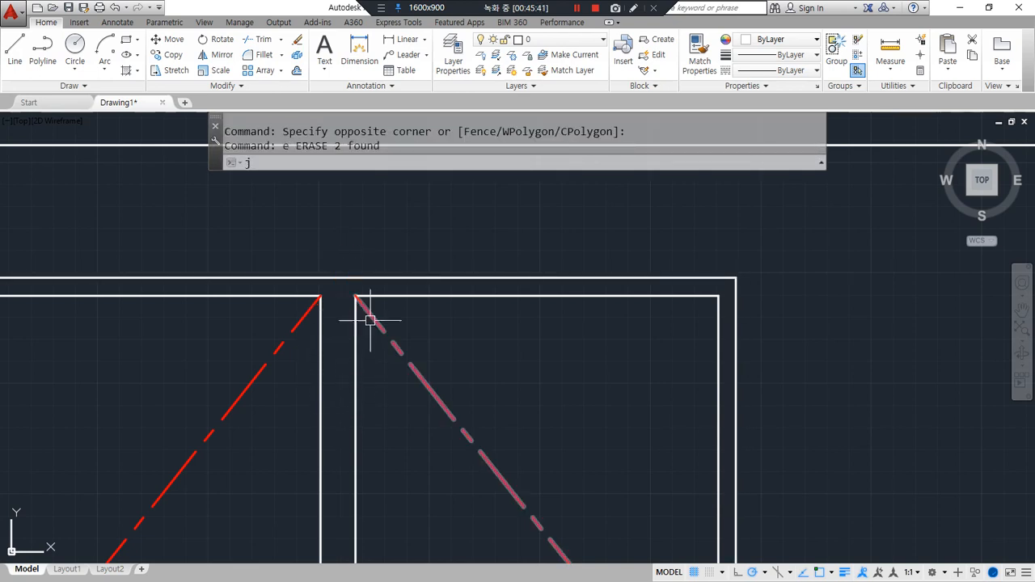
{"action": "key", "text": "Return"}
{"action": "left_click", "coordinate": [386, 293]}
{"action": "left_click", "coordinate": [266, 299]}
{"action": "key", "text": "Return"}
{"action": "left_click", "coordinate": [366, 432]}
{"action": "left_click", "coordinate": [308, 467]}
{"action": "type", "text": "e"}
{"action": "key", "text": "Return"}
- Stretch the upper ends of both red opening lines to the midpoint of the inner top frame line
{"action": "left_click", "coordinate": [381, 334]}
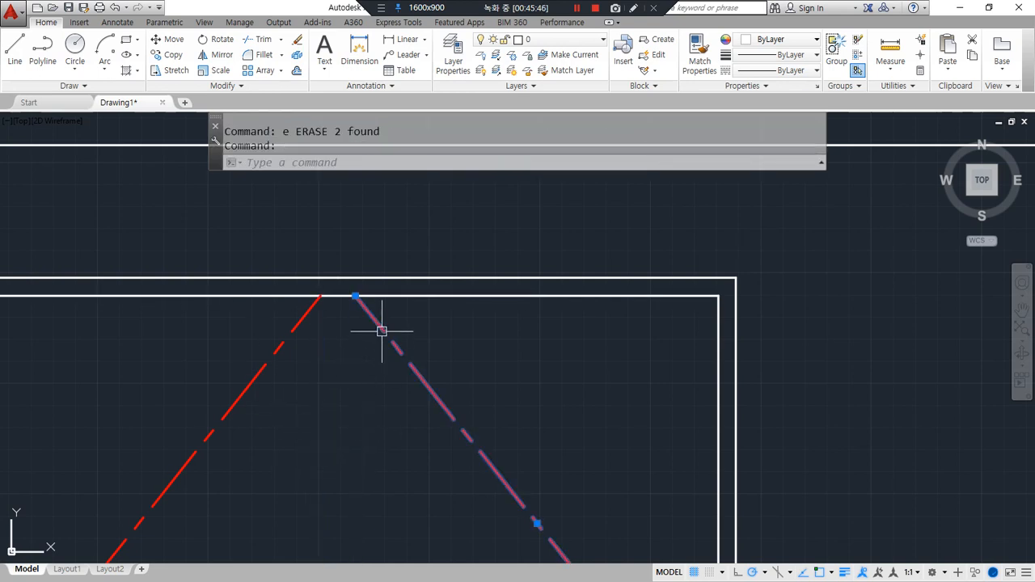
{"action": "left_click", "coordinate": [356, 296]}
{"action": "left_click", "coordinate": [338, 296]}
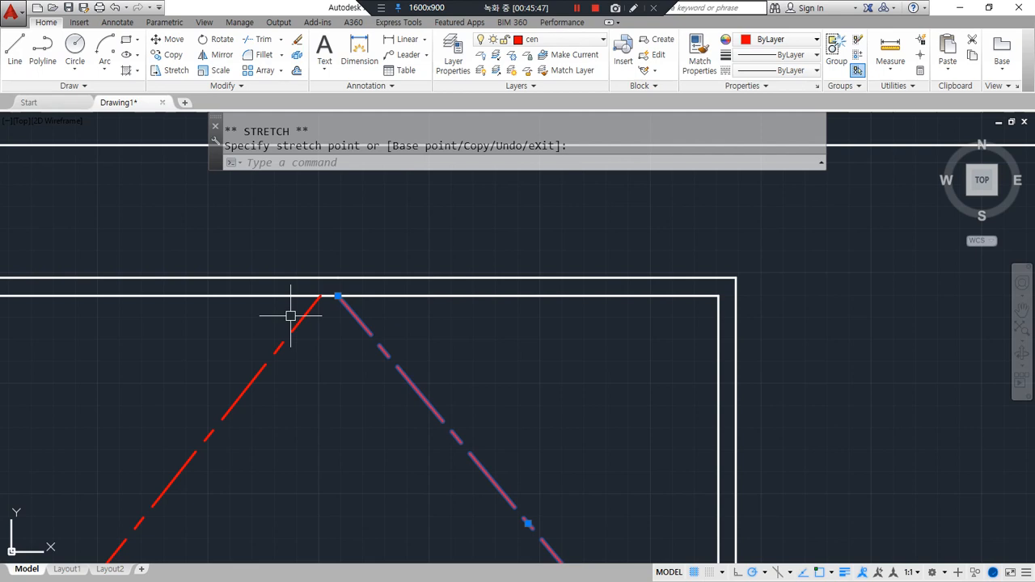
{"action": "left_click", "coordinate": [299, 319]}
{"action": "left_click", "coordinate": [321, 296]}
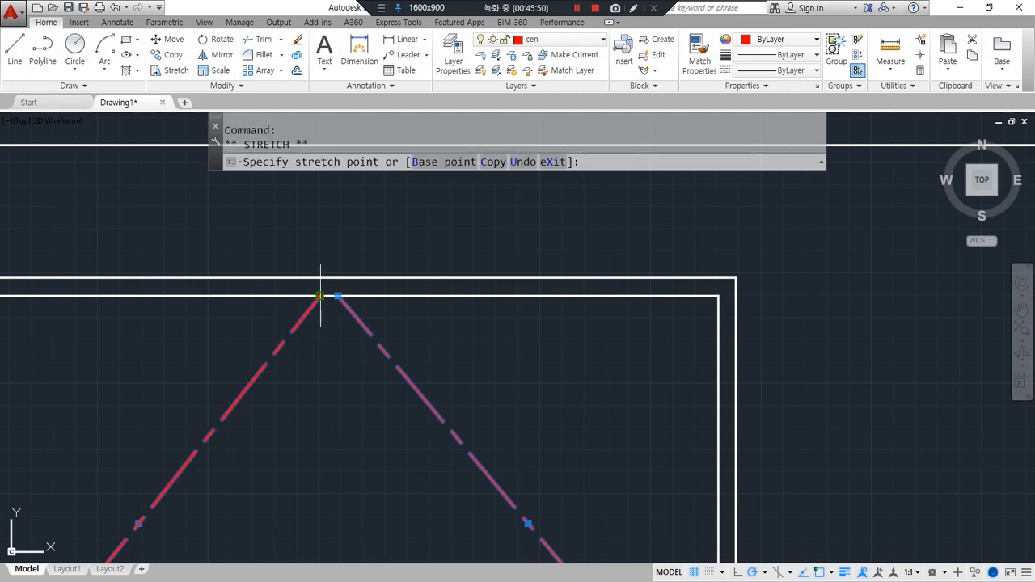
{"action": "left_click", "coordinate": [336, 297]}
{"action": "key", "text": "Escape"}
- Draw the vertical meeting line of the double door elevation from the inner top frame's midpoint down to the floor line
{"action": "type", "text": "l"}
{"action": "key", "text": "Return"}
{"action": "left_click", "coordinate": [337, 297]}
{"action": "scroll", "coordinate": [327, 386], "scroll_direction": "down", "scroll_amount": 4}
{"action": "middle_click_drag", "start_coordinate": [323, 556], "coordinate": [297, 319]}
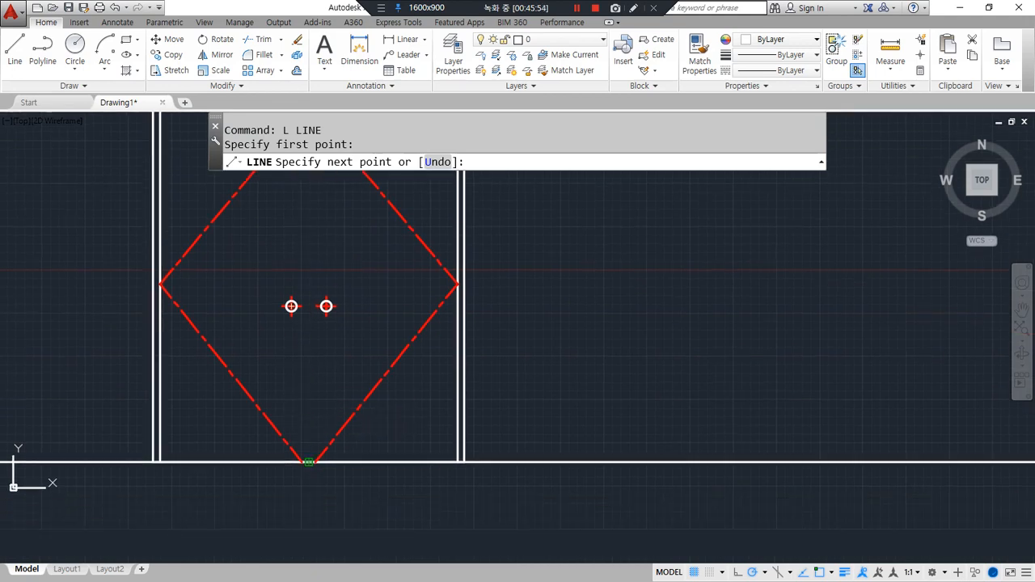
{"action": "left_click", "coordinate": [308, 463]}
{"action": "key", "text": "Escape"}
- Stretch the lower ends of both red opening lines to the foot of the vertical meeting line
{"action": "left_click", "coordinate": [309, 461]}
{"action": "scroll", "coordinate": [353, 439], "scroll_direction": "up", "scroll_amount": 3}
{"action": "left_click", "coordinate": [352, 440]}
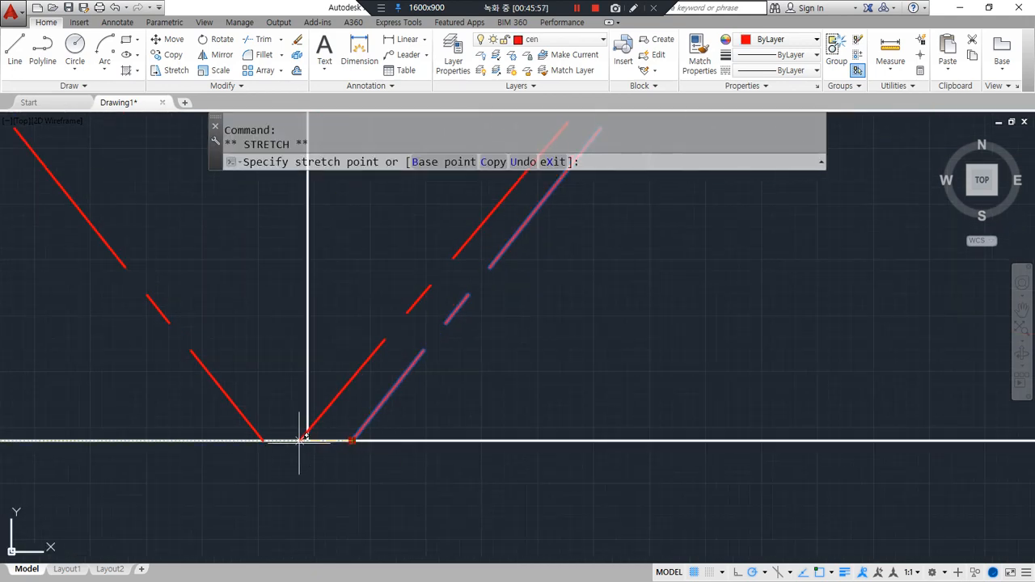
{"action": "left_click", "coordinate": [308, 441]}
{"action": "left_click", "coordinate": [254, 432]}
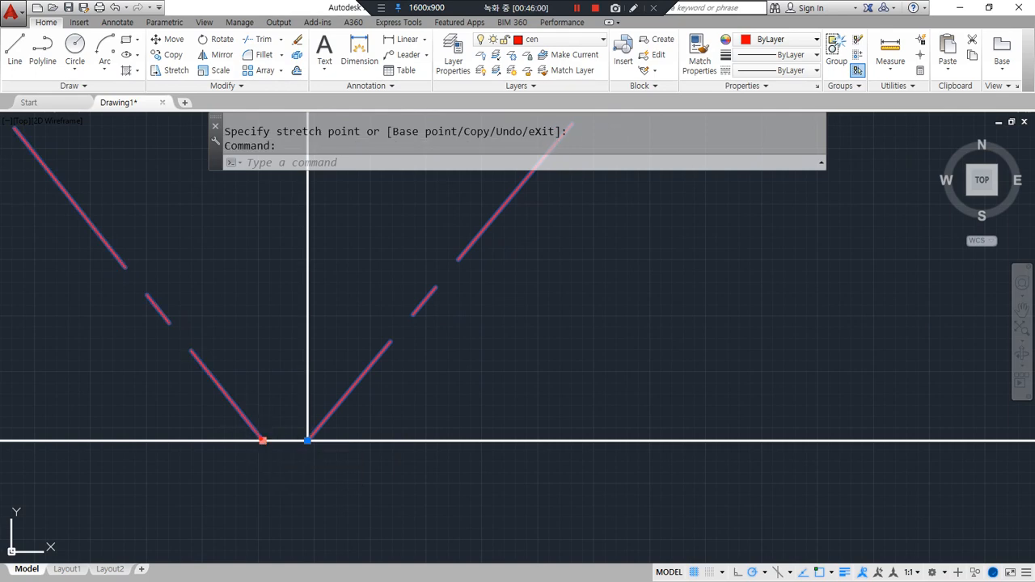
{"action": "left_click", "coordinate": [263, 440]}
{"action": "left_click", "coordinate": [307, 441]}
{"action": "key", "text": "Escape"}
{"action": "scroll", "coordinate": [304, 504], "scroll_direction": "down", "scroll_amount": 4}
{"action": "scroll", "coordinate": [303, 504], "scroll_direction": "down", "scroll_amount": 4}
{"action": "middle_click_drag", "start_coordinate": [575, 474], "coordinate": [586, 471]}
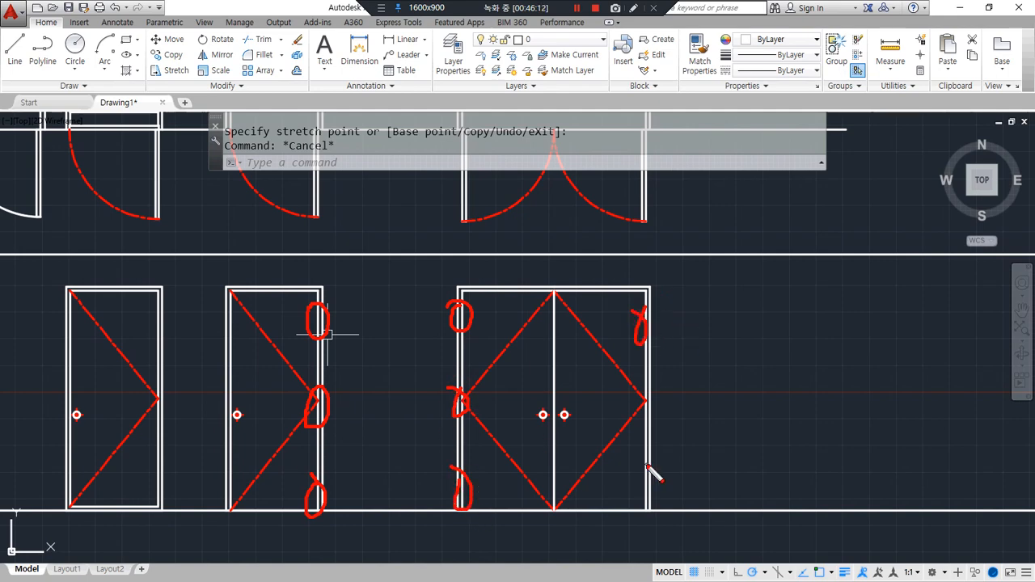
{"action": "scroll", "coordinate": [327, 334], "scroll_direction": "down", "scroll_amount": 3}
{"action": "mouse_move", "coordinate": [368, 323]}
{"action": "left_mouse_down"}
{"action": "mouse_move", "coordinate": [343, 216]}
{"action": "mouse_move", "coordinate": [527, 301]}
{"action": "mouse_move", "coordinate": [440, 274]}
{"action": "mouse_move", "coordinate": [542, 355]}
{"action": "left_mouse_up"}
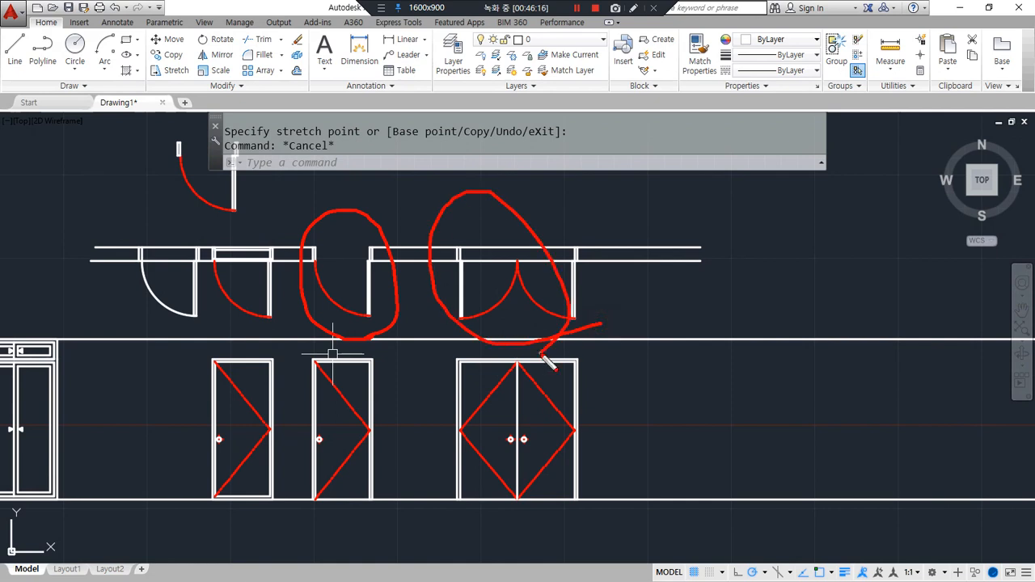
{"action": "key", "text": "Escape"}
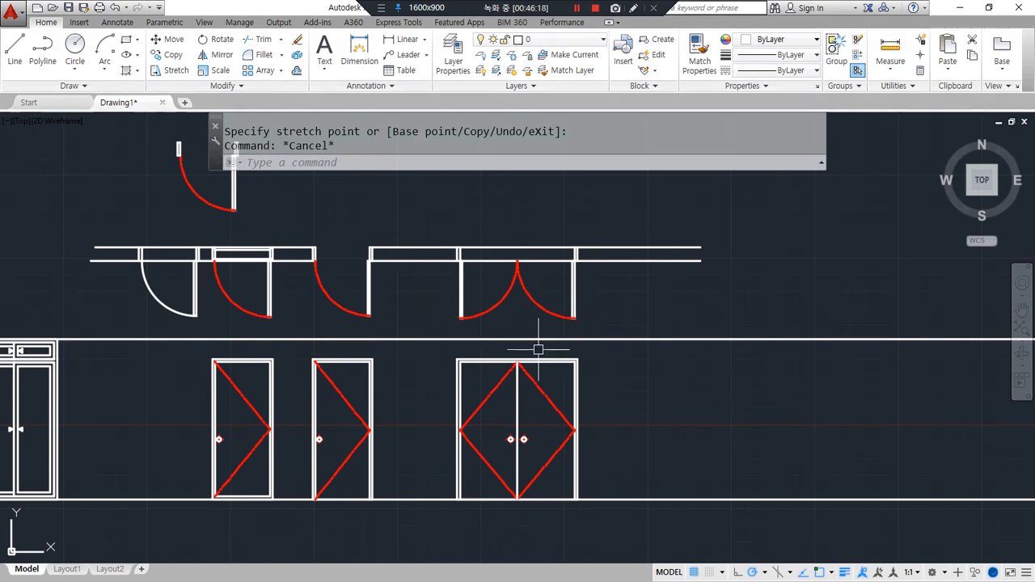
- Stretch the right ends of both plan wall lines farther right to make room for another door
{"action": "left_click", "coordinate": [731, 298]}
{"action": "left_click", "coordinate": [765, 289]}
{"action": "type", "text": "s"}
{"action": "key", "text": "Return"}
{"action": "left_click", "coordinate": [791, 298]}
{"action": "left_click", "coordinate": [683, 214]}
{"action": "key", "text": "Return"}
{"action": "left_click", "coordinate": [693, 295]}
{"action": "left_click", "coordinate": [924, 295]}
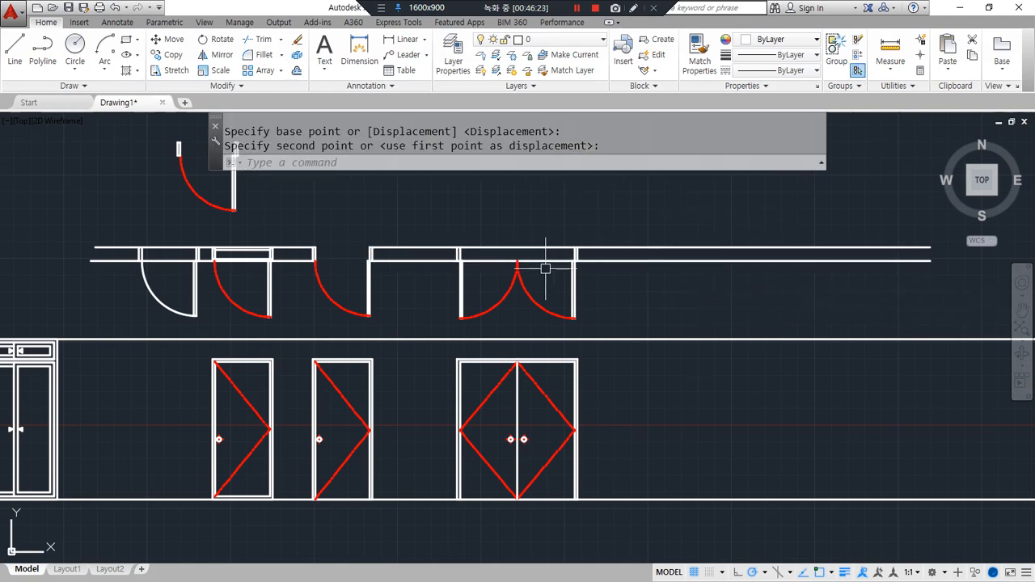
{"action": "scroll", "coordinate": [672, 292], "scroll_direction": "up", "scroll_amount": 2}
{"action": "key", "text": "Return"}
{"action": "key", "text": "Escape"}
{"action": "key", "text": "Escape"}
- Copy the plan double door with its jambs, leaves and swing arcs horizontally to the right along the extended wall
{"action": "middle_click_drag", "start_coordinate": [586, 294], "coordinate": [502, 329]}
{"action": "type", "text": "cp"}
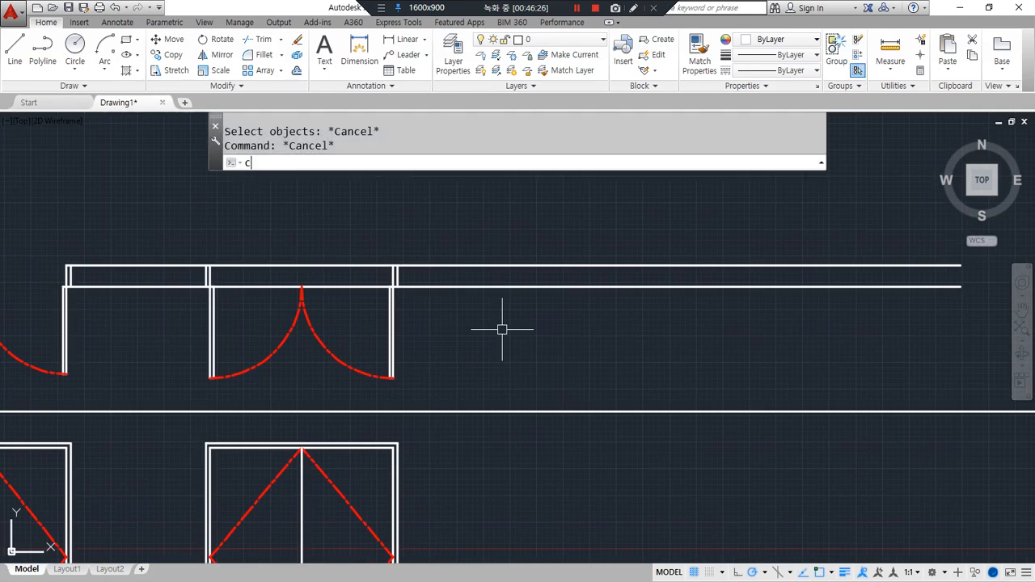
{"action": "key", "text": "Return"}
{"action": "left_click", "coordinate": [178, 240]}
{"action": "left_click", "coordinate": [432, 407]}
{"action": "key", "text": "Return"}
{"action": "left_click", "coordinate": [421, 370]}
{"action": "left_click", "coordinate": [770, 370]}
{"action": "key", "text": "Escape"}
- Trim the wall lines across the opening of the original double door in plan
{"action": "scroll", "coordinate": [543, 305], "scroll_direction": "up", "scroll_amount": 4}
{"action": "scroll", "coordinate": [247, 283], "scroll_direction": "down", "scroll_amount": 2}
{"action": "middle_click_drag", "start_coordinate": [249, 283], "coordinate": [470, 326]}
{"action": "scroll", "coordinate": [468, 325], "scroll_direction": "down", "scroll_amount": 2}
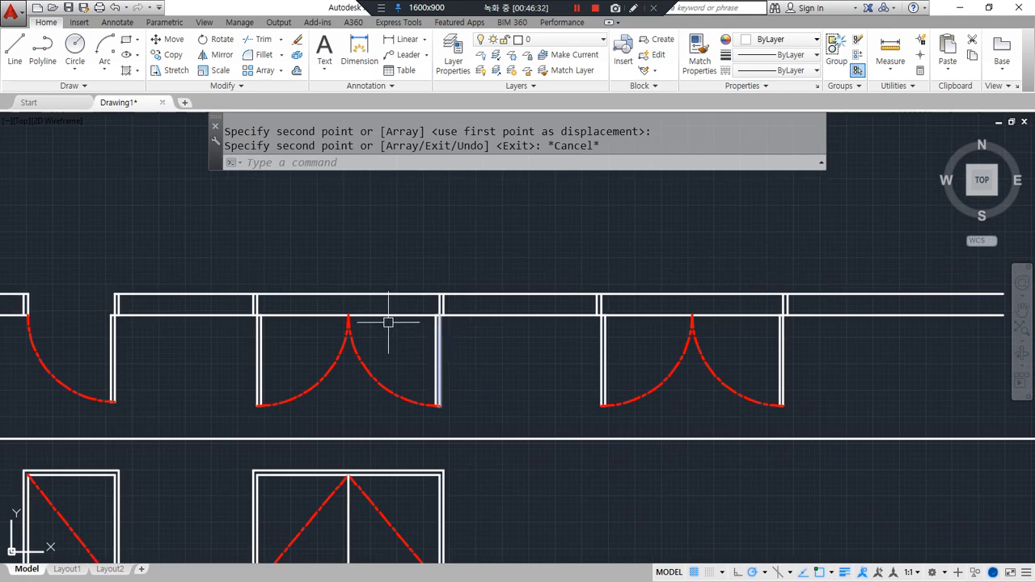
{"action": "type", "text": "tr"}
{"action": "key", "text": "Return"}
{"action": "key", "text": "Return"}
{"action": "left_click", "coordinate": [411, 330]}
{"action": "left_click", "coordinate": [383, 268]}
{"action": "left_click", "coordinate": [316, 275]}
{"action": "left_click", "coordinate": [289, 331]}
{"action": "key", "text": "Return"}
- Trim the wall lines out of the copied double door's opening in plan
{"action": "middle_click_drag", "start_coordinate": [578, 350], "coordinate": [219, 348]}
{"action": "type", "text": "tr"}
{"action": "key", "text": "Return"}
{"action": "key", "text": "Return"}
{"action": "left_click", "coordinate": [400, 332]}
{"action": "left_click", "coordinate": [384, 277]}
{"action": "left_click", "coordinate": [274, 273]}
{"action": "left_click", "coordinate": [274, 327]}
{"action": "scroll", "coordinate": [272, 317], "scroll_direction": "up", "scroll_amount": 2}
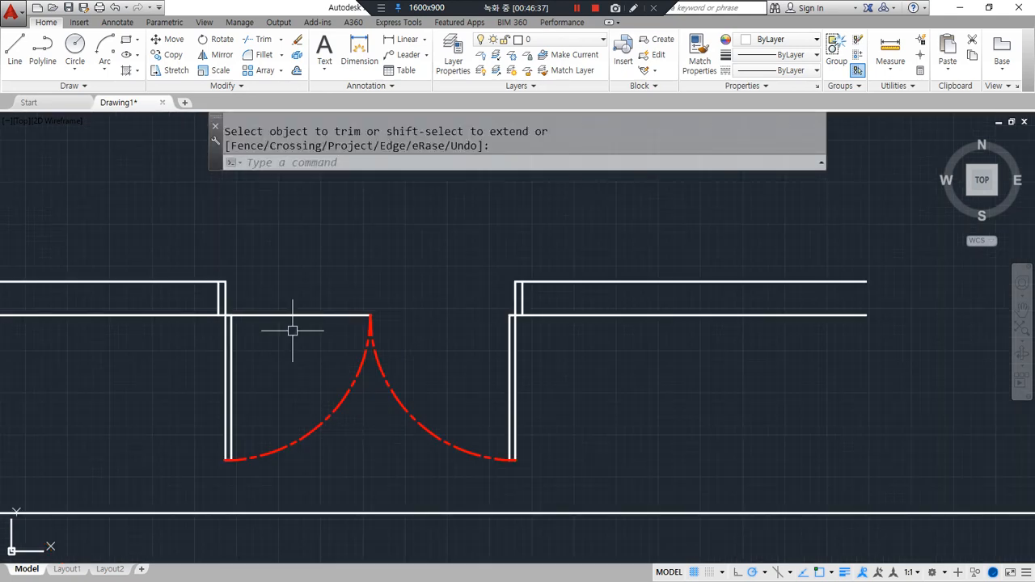
{"action": "key", "text": "Escape"}
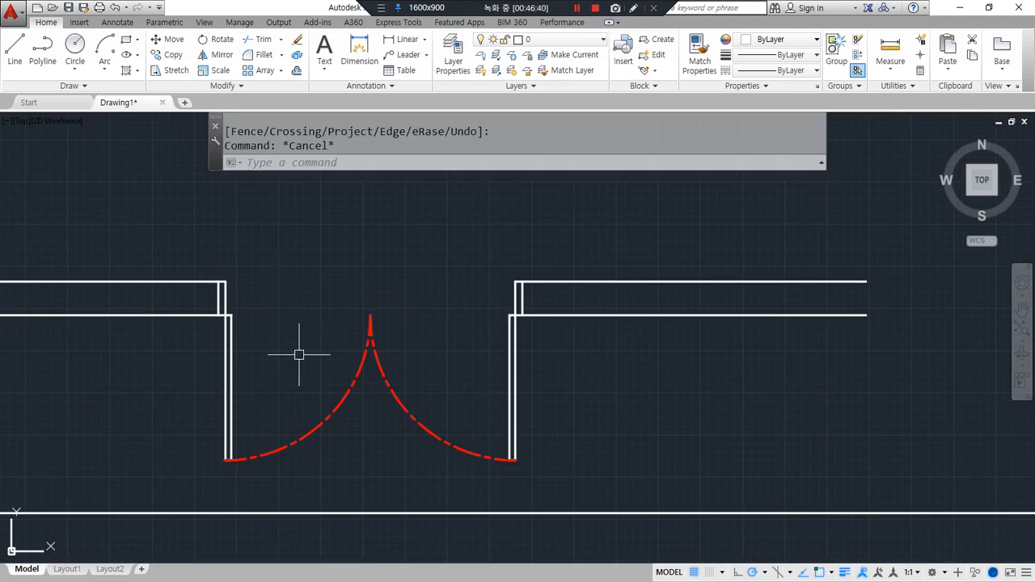
- Move the copied double door's leaves and swing arcs straight up to the midpoint of the jamb's depth
{"action": "type", "text": "m"}
{"action": "key", "text": "Return"}
{"action": "left_click", "coordinate": [194, 296]}
{"action": "left_click", "coordinate": [555, 478]}
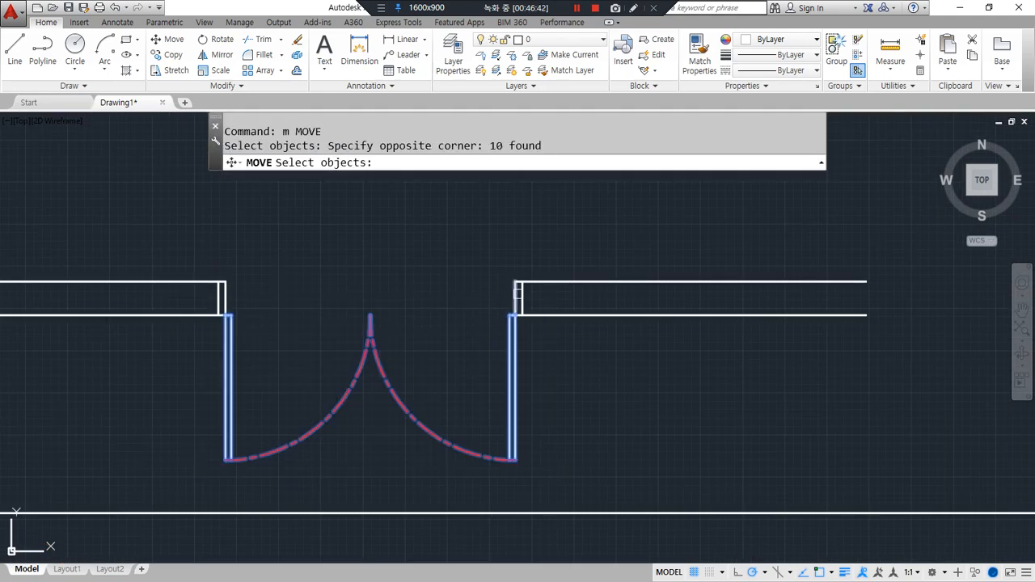
{"action": "key", "text": "Return"}
{"action": "scroll", "coordinate": [517, 296], "scroll_direction": "up", "scroll_amount": 5}
{"action": "left_click", "coordinate": [504, 374]}
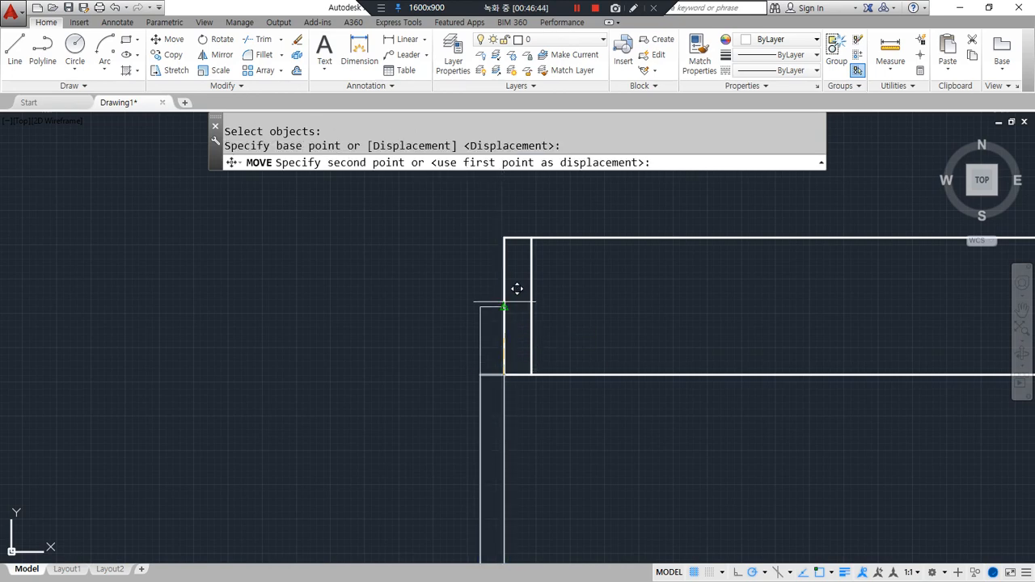
{"action": "left_click", "coordinate": [516, 293]}
- Trim the wall line pieces that cross the moved leaves at both jambs of the copied double door
{"action": "scroll", "coordinate": [381, 340], "scroll_direction": "down", "scroll_amount": 3}
{"action": "scroll", "coordinate": [490, 370], "scroll_direction": "up", "scroll_amount": 5}
{"action": "type", "text": "tr"}
{"action": "key", "text": "Return"}
{"action": "left_click", "coordinate": [555, 392]}
{"action": "scroll", "coordinate": [199, 367], "scroll_direction": "down", "scroll_amount": 3}
{"action": "scroll", "coordinate": [487, 344], "scroll_direction": "up", "scroll_amount": 5}
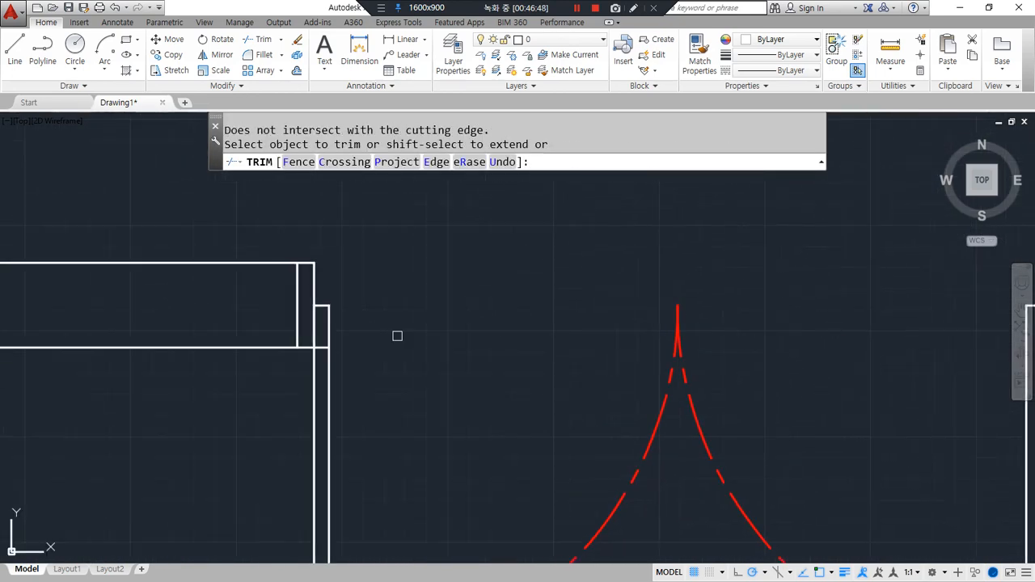
{"action": "left_click", "coordinate": [240, 370]}
{"action": "left_click", "coordinate": [224, 416]}
{"action": "scroll", "coordinate": [234, 428], "scroll_direction": "down", "scroll_amount": 3}
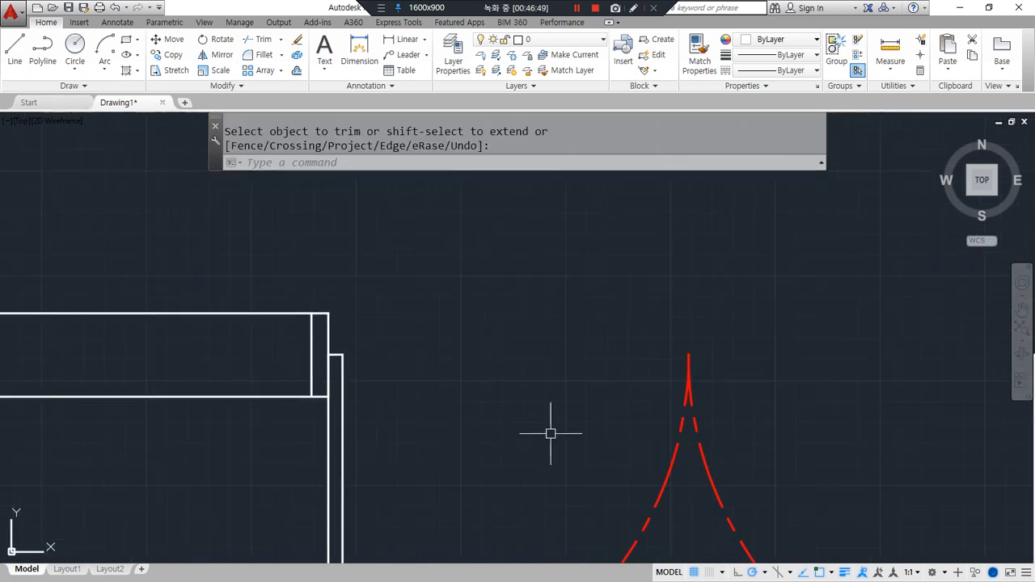
- Mirror the moved leaves and swing arcs upward about the horizontal line through the leaf tops, keeping the originals
{"action": "middle_click_drag", "start_coordinate": [550, 430], "coordinate": [332, 289]}
{"action": "type", "text": "mi"}
{"action": "key", "text": "Return"}
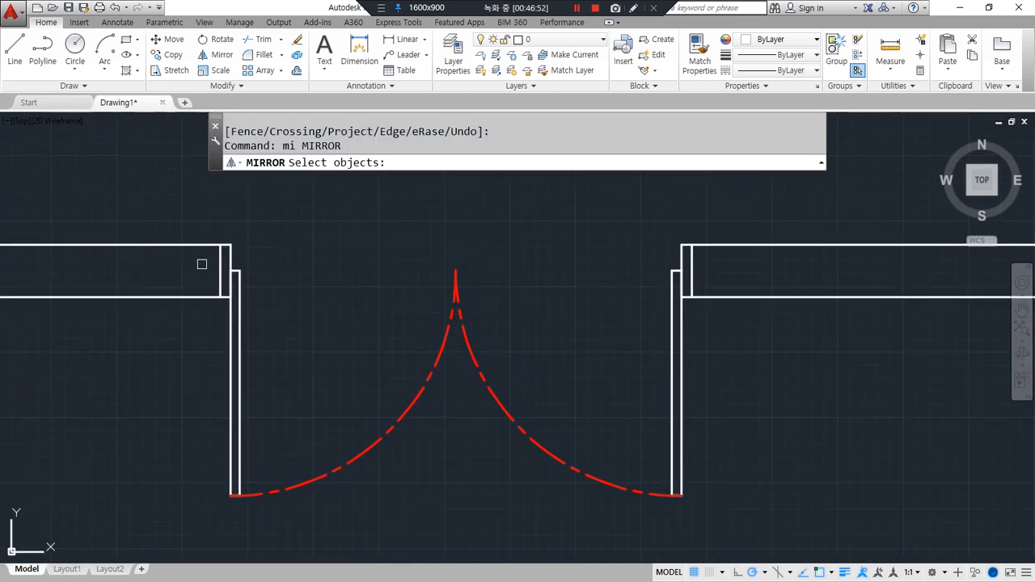
{"action": "left_click", "coordinate": [200, 263]}
{"action": "left_click", "coordinate": [764, 558]}
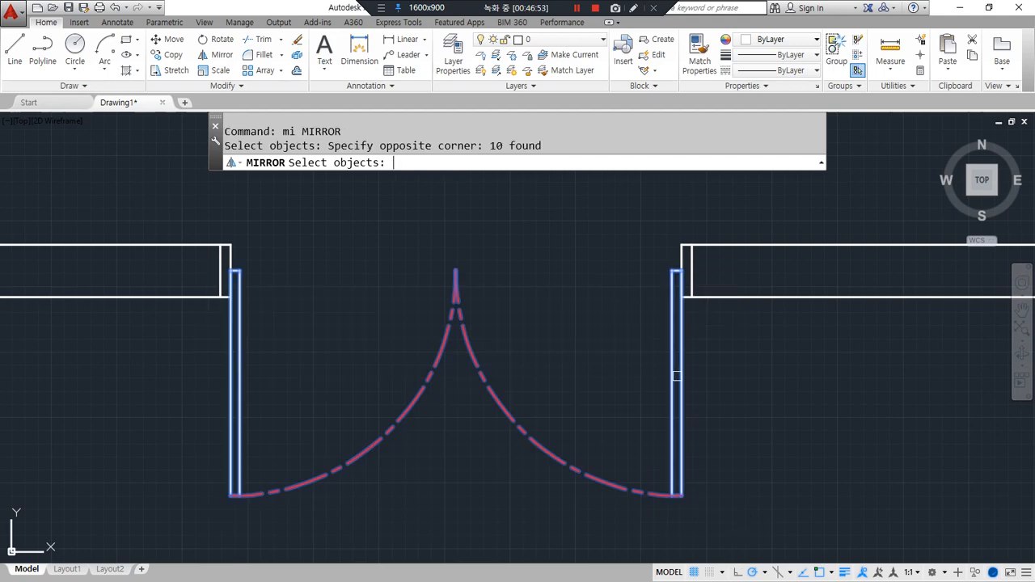
{"action": "left_click", "coordinate": [671, 283]}
{"action": "left_click", "coordinate": [429, 277]}
{"action": "key", "text": "Return"}
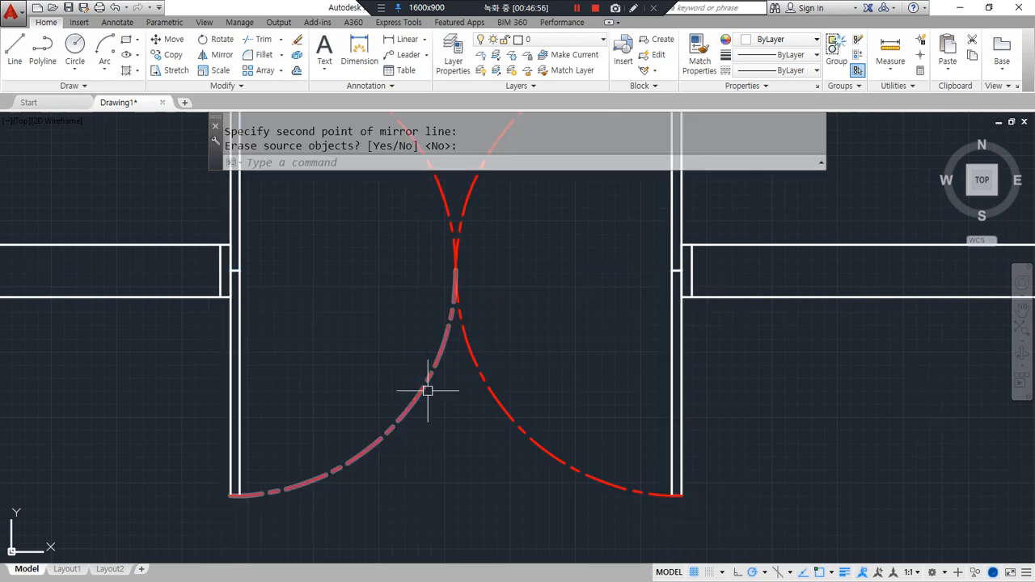
{"action": "scroll", "coordinate": [428, 388], "scroll_direction": "down", "scroll_amount": 2}
{"action": "scroll", "coordinate": [526, 387], "scroll_direction": "down", "scroll_amount": 2}
{"action": "scroll", "coordinate": [536, 397], "scroll_direction": "up", "scroll_amount": 2}
{"action": "scroll", "coordinate": [536, 393], "scroll_direction": "down", "scroll_amount": 2}
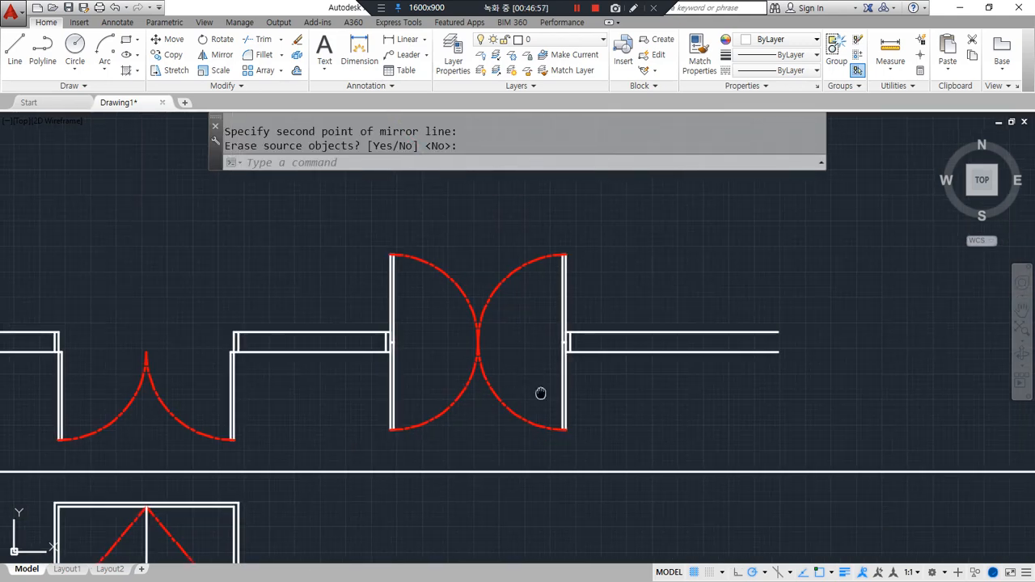
{"action": "middle_click_drag", "start_coordinate": [536, 394], "coordinate": [586, 394]}
{"action": "key", "text": "ctrl+alt+d"}
{"action": "mouse_move", "coordinate": [603, 429]}
{"action": "left_mouse_down"}
{"action": "mouse_move", "coordinate": [512, 325]}
{"action": "mouse_move", "coordinate": [684, 382]}
{"action": "mouse_move", "coordinate": [636, 441]}
{"action": "left_mouse_up"}
{"action": "key", "text": "Escape"}
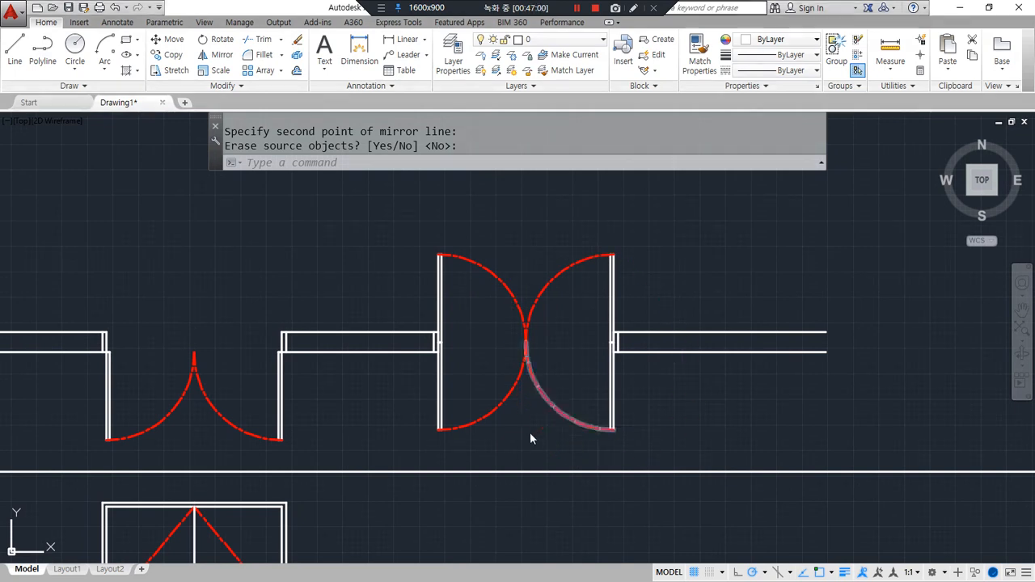
{"action": "key", "text": "ctrl+alt+d"}
{"action": "mouse_move", "coordinate": [486, 474]}
{"action": "left_mouse_down"}
{"action": "mouse_move", "coordinate": [377, 287]}
{"action": "mouse_move", "coordinate": [712, 307]}
{"action": "mouse_move", "coordinate": [531, 458]}
{"action": "mouse_move", "coordinate": [498, 473]}
{"action": "left_mouse_up"}
{"action": "key", "text": "Escape"}
{"action": "scroll", "coordinate": [343, 385], "scroll_direction": "down", "scroll_amount": 2}
{"action": "middle_click_drag", "start_coordinate": [343, 386], "coordinate": [538, 354]}
{"action": "key", "text": "ctrl+alt+d"}
{"action": "left_click_drag", "start_coordinate": [294, 365], "coordinate": [666, 380]}
{"action": "key", "text": "Escape"}
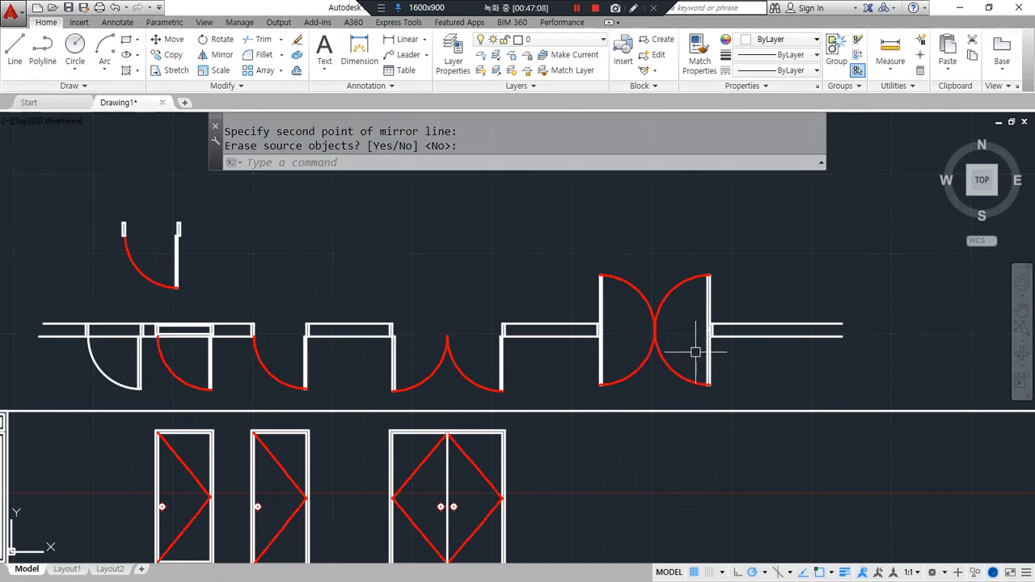
- Draw a vertical line crossing the floor and ceiling lines in the empty elevation area right of the doors
{"action": "middle_click_drag", "start_coordinate": [695, 352], "coordinate": [129, 260]}
{"action": "type", "text": "l"}
{"action": "key", "text": "Return"}
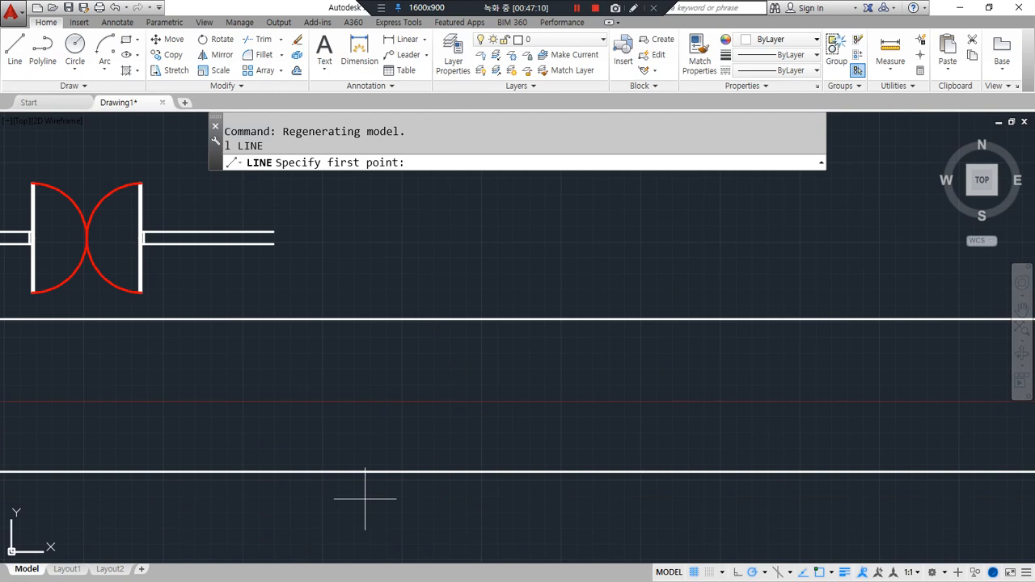
{"action": "left_click", "coordinate": [364, 497]}
{"action": "left_click", "coordinate": [365, 280]}
{"action": "key", "text": "Escape"}
{"action": "key", "text": "Escape"}
{"action": "key", "text": "Escape"}
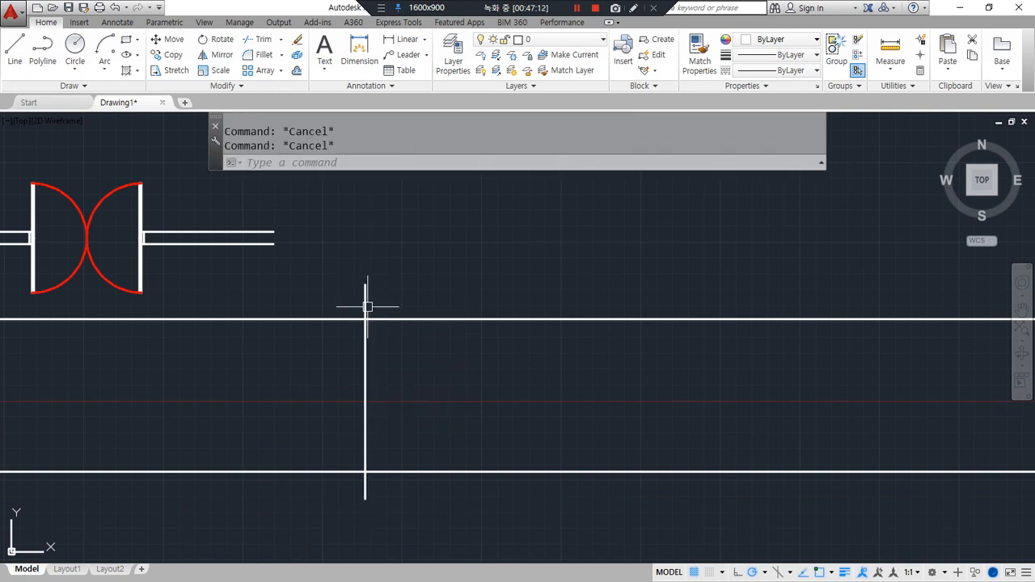
- Offset the new vertical line 1800 to the right to form the opening's other side
{"action": "type", "text": "o"}
{"action": "key", "text": "Return"}
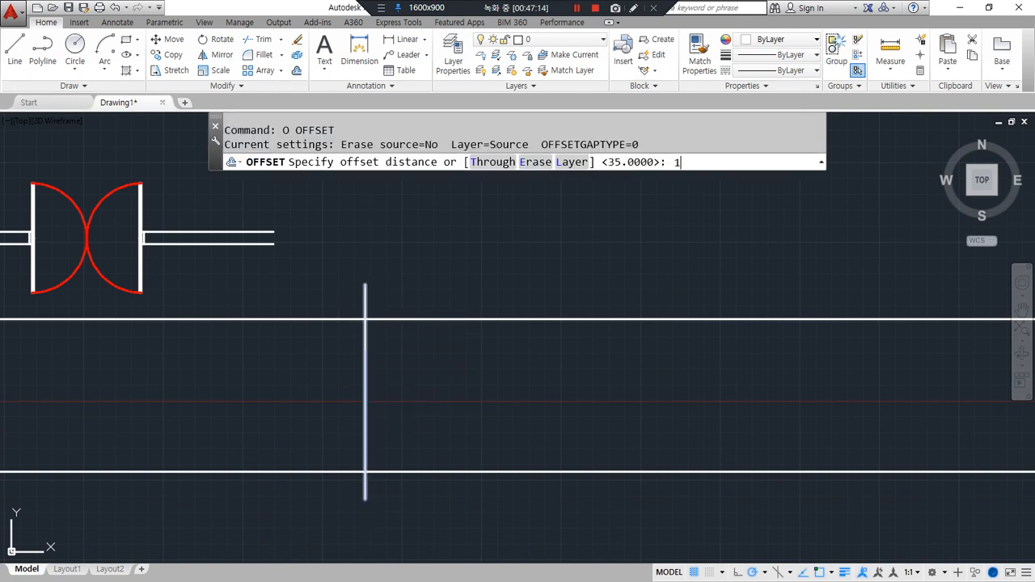
{"action": "type", "text": "1800"}
{"action": "key", "text": "Return"}
{"action": "left_click", "coordinate": [364, 389]}
{"action": "left_click", "coordinate": [620, 393]}
{"action": "key", "text": "Return"}
- Trim the ends of both vertical lines that extend above the ceiling line and below the floor line
{"action": "type", "text": "tr"}
{"action": "key", "text": "Return"}
{"action": "key", "text": "Return"}
{"action": "left_click_drag", "start_coordinate": [508, 277], "coordinate": [344, 301]}
{"action": "left_click", "coordinate": [529, 523]}
{"action": "left_click", "coordinate": [351, 485]}
{"action": "key", "text": "Return"}
{"action": "scroll", "coordinate": [434, 410], "scroll_direction": "up", "scroll_amount": 2}
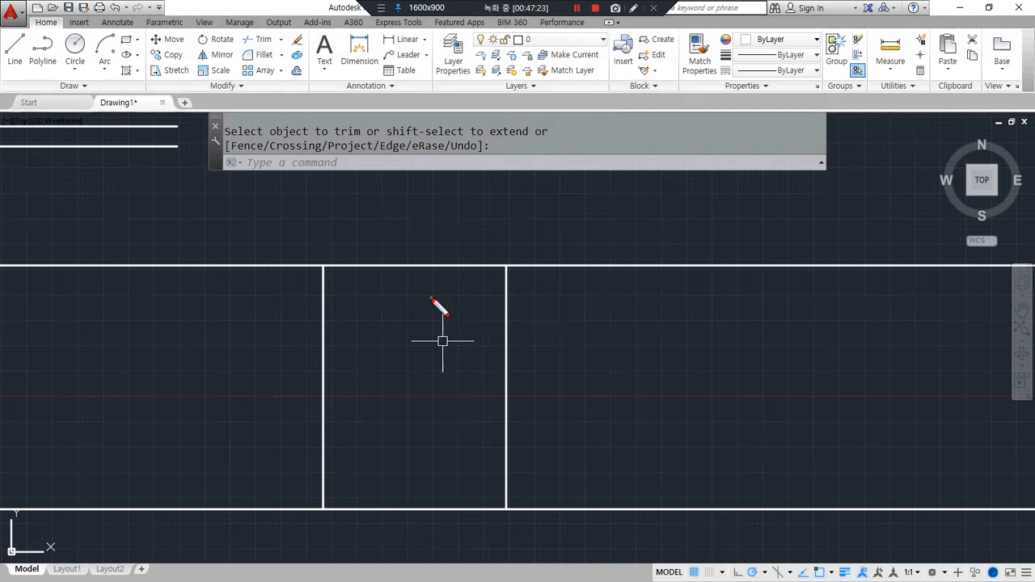
{"action": "key", "text": "Escape"}
- Offset the floor line 2100 upward as the door head line
{"action": "type", "text": "o"}
{"action": "key", "text": "Return"}
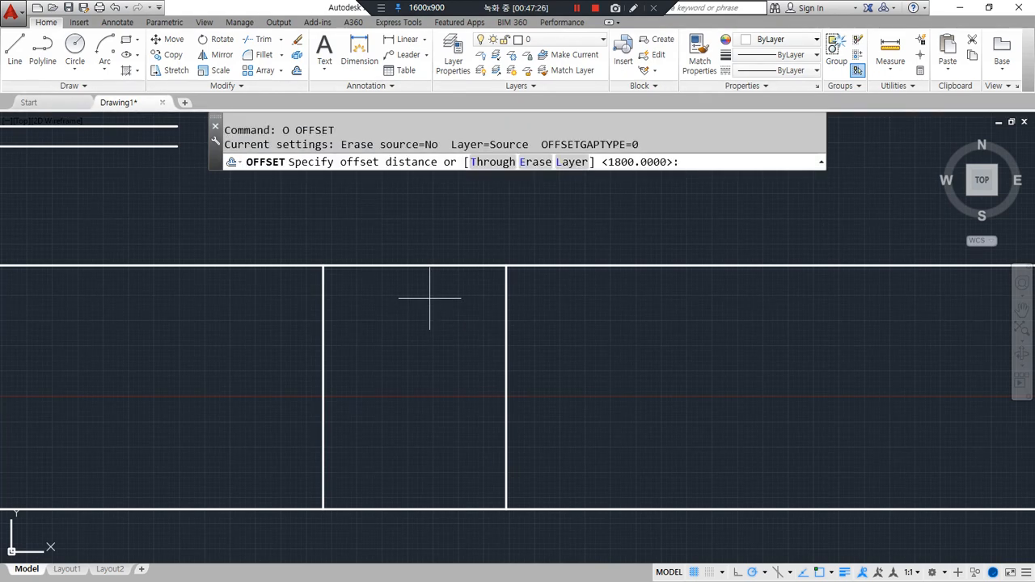
{"action": "type", "text": "2100"}
{"action": "key", "text": "Return"}
{"action": "left_click", "coordinate": [396, 511]}
{"action": "left_click", "coordinate": [399, 419]}
{"action": "key", "text": "Return"}
- Trim the head line outside the two vertical opening lines, using those lines as cutting edges
{"action": "type", "text": "tr"}
{"action": "key", "text": "Return"}
{"action": "left_click", "coordinate": [564, 370]}
{"action": "left_click", "coordinate": [234, 431]}
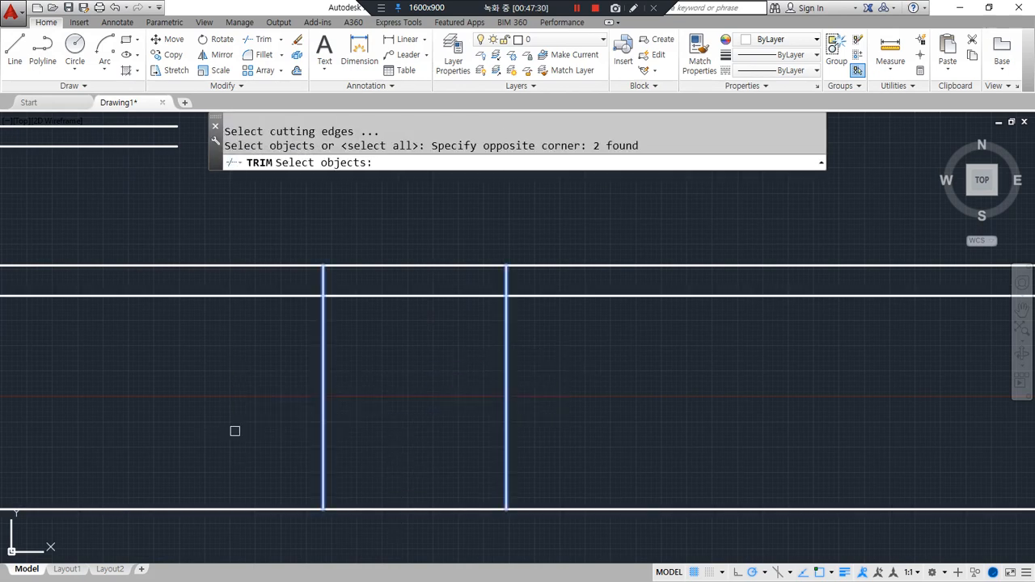
{"action": "key", "text": "Return"}
{"action": "left_click", "coordinate": [254, 296]}
{"action": "left_click", "coordinate": [564, 296]}
{"action": "key", "text": "Return"}
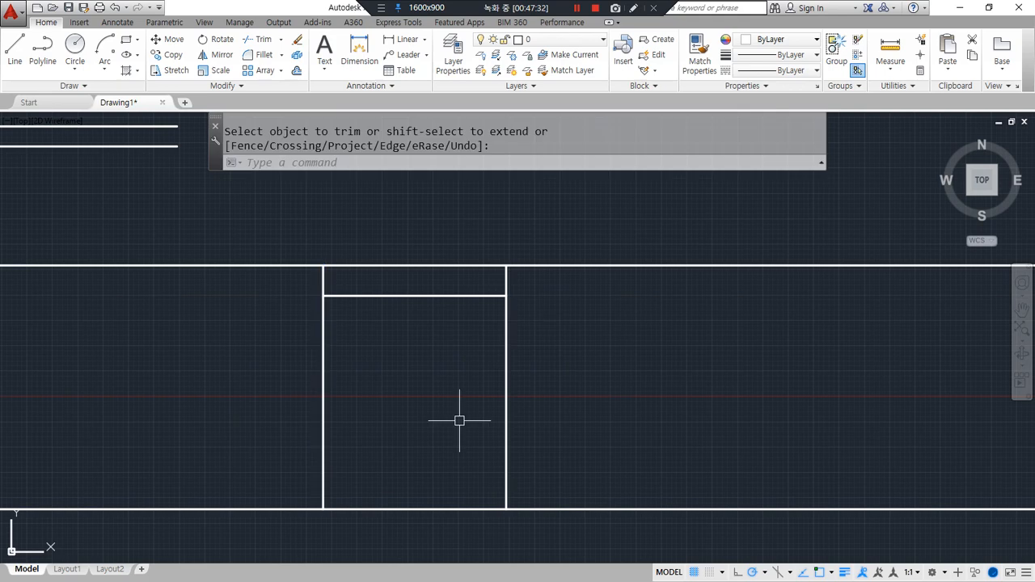
- Offset the opening's left vertical line 1200 to the right as the dividing line
{"action": "scroll", "coordinate": [422, 429], "scroll_direction": "up", "scroll_amount": 2}
{"action": "middle_click_drag", "start_coordinate": [358, 439], "coordinate": [333, 423]}
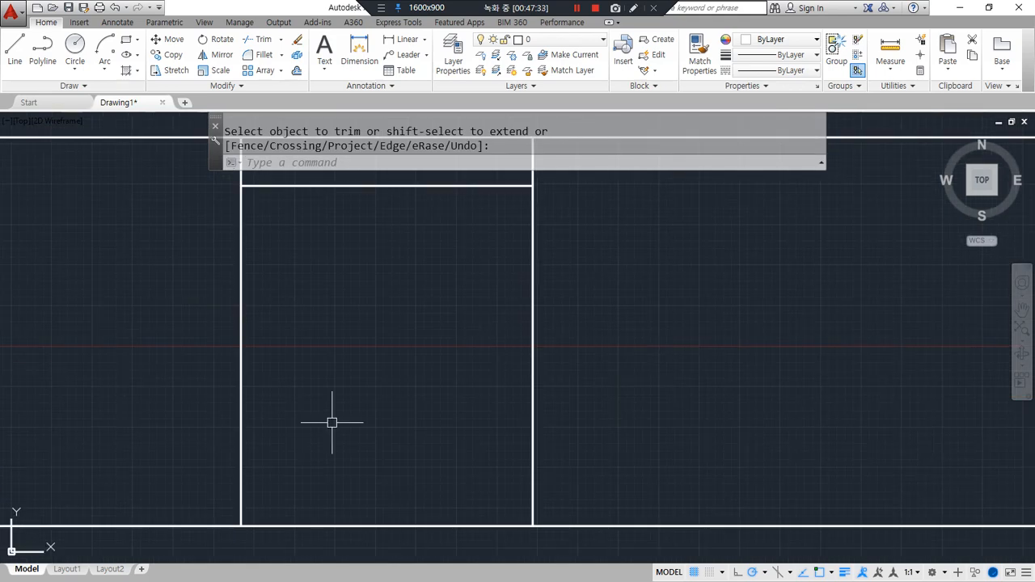
{"action": "type", "text": "o"}
{"action": "key", "text": "Return"}
{"action": "type", "text": "1200"}
{"action": "key", "text": "Return"}
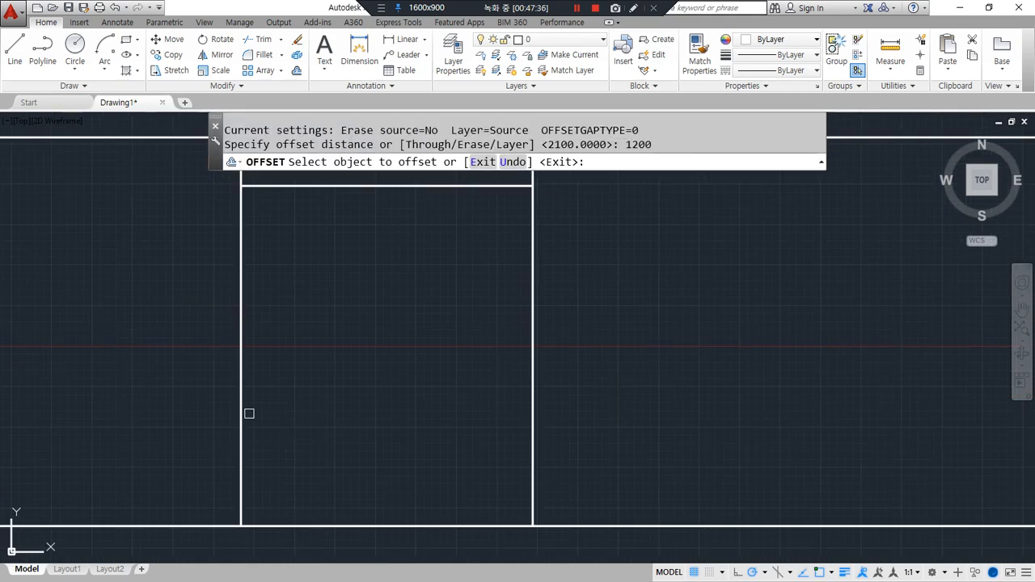
{"action": "left_click", "coordinate": [241, 418]}
{"action": "left_click", "coordinate": [428, 412]}
{"action": "key", "text": "Return"}
- Trim the part of the dividing line above the head line
{"action": "middle_click_drag", "start_coordinate": [449, 336], "coordinate": [446, 385]}
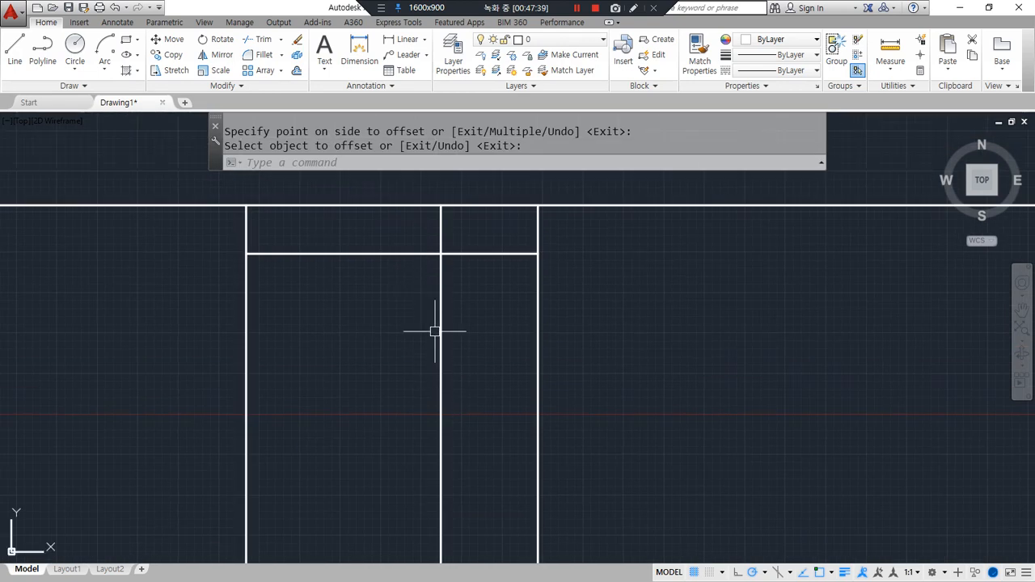
{"action": "type", "text": "f"}
{"action": "key", "text": "Return"}
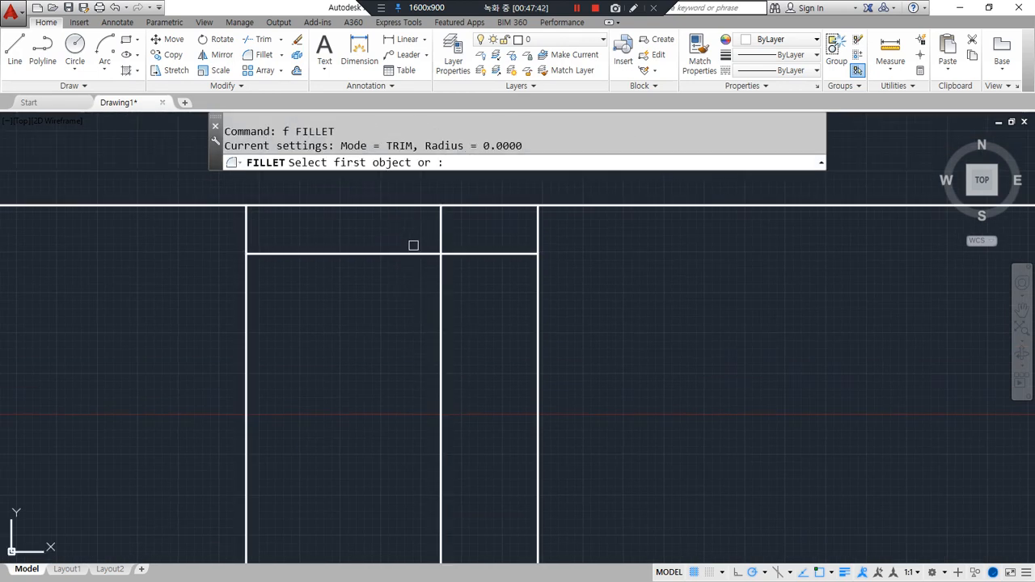
{"action": "key", "text": "Escape"}
{"action": "type", "text": "tr"}
{"action": "key", "text": "Return"}
{"action": "key", "text": "Return"}
{"action": "left_click", "coordinate": [440, 233]}
{"action": "key", "text": "Return"}
{"action": "scroll", "coordinate": [441, 341], "scroll_direction": "down", "scroll_amount": 2}
{"action": "middle_click_drag", "start_coordinate": [440, 342], "coordinate": [400, 292]}
{"action": "scroll", "coordinate": [397, 291], "scroll_direction": "up", "scroll_amount": 2}
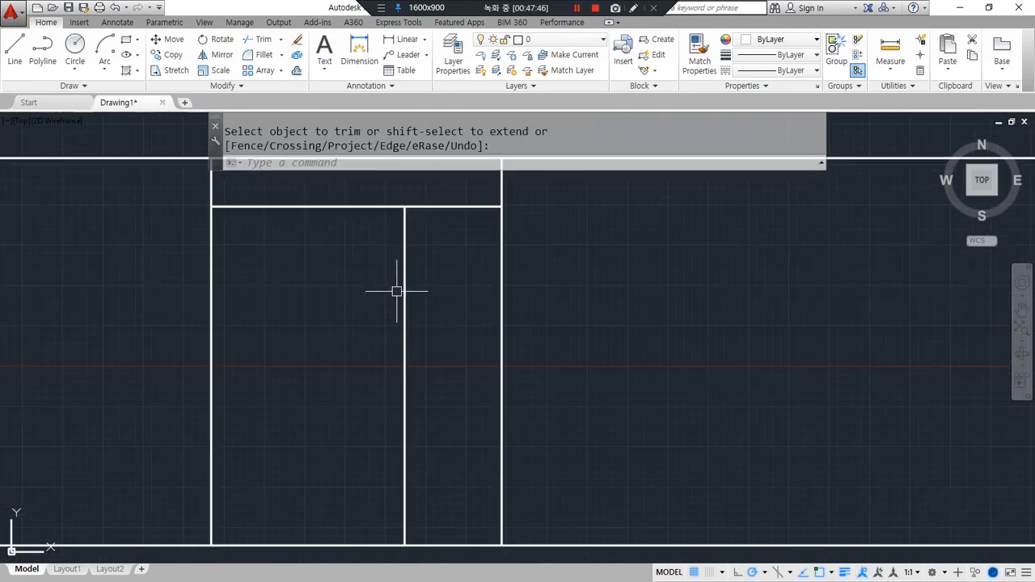
{"action": "mouse_move", "coordinate": [378, 234]}
{"action": "left_mouse_down"}
{"action": "mouse_move", "coordinate": [294, 224]}
{"action": "mouse_move", "coordinate": [296, 502]}
{"action": "mouse_move", "coordinate": [333, 267]}
{"action": "left_mouse_up"}
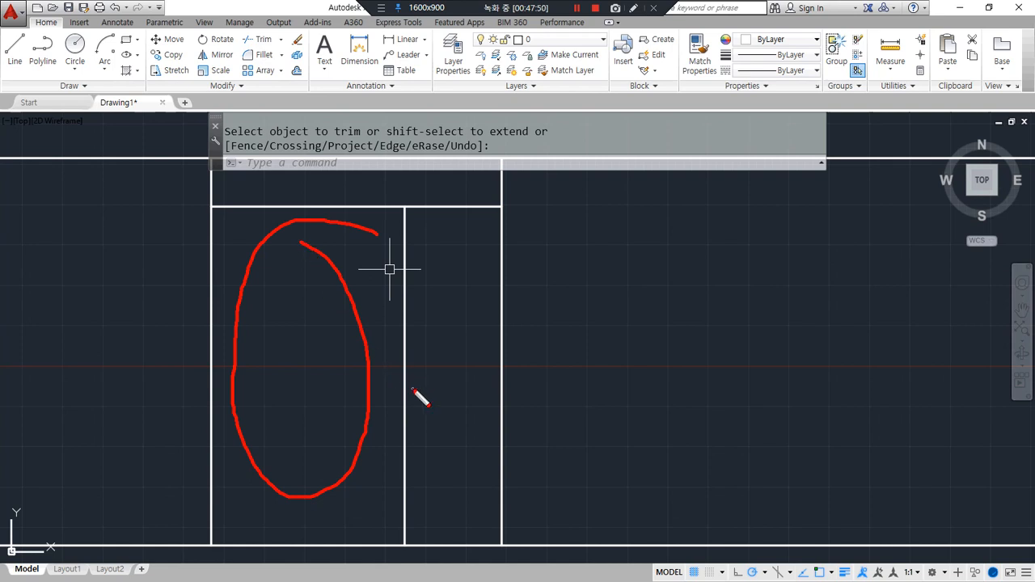
{"action": "key", "text": "Escape"}
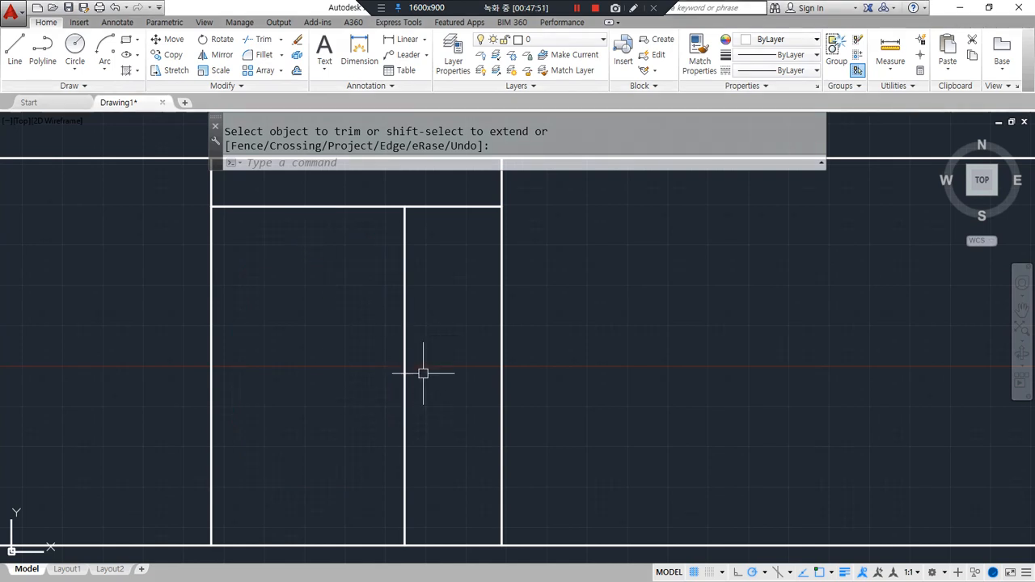
{"action": "mouse_move", "coordinate": [354, 301]}
{"action": "middle_mouse_down"}
{"action": "mouse_move", "coordinate": [335, 359]}
{"action": "mouse_move", "coordinate": [335, 342]}
{"action": "middle_mouse_up"}
{"action": "key", "text": "Escape"}
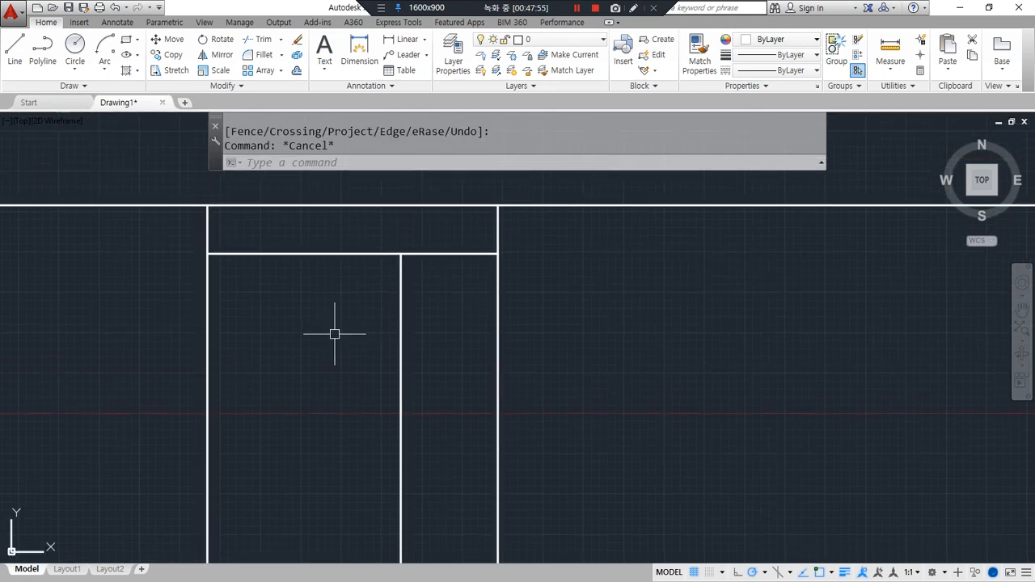
- Offset the left side line, the ceiling line and the right side line 45 inward for the outer frame thickness
{"action": "type", "text": "o"}
{"action": "key", "text": "Return"}
{"action": "type", "text": "45"}
{"action": "key", "text": "Return"}
{"action": "left_click", "coordinate": [208, 326]}
{"action": "left_click", "coordinate": [257, 323]}
{"action": "scroll", "coordinate": [358, 215], "scroll_direction": "up", "scroll_amount": 4}
{"action": "left_click", "coordinate": [294, 206]}
{"action": "left_click", "coordinate": [340, 235]}
{"action": "left_click", "coordinate": [758, 254]}
{"action": "left_click", "coordinate": [728, 263]}
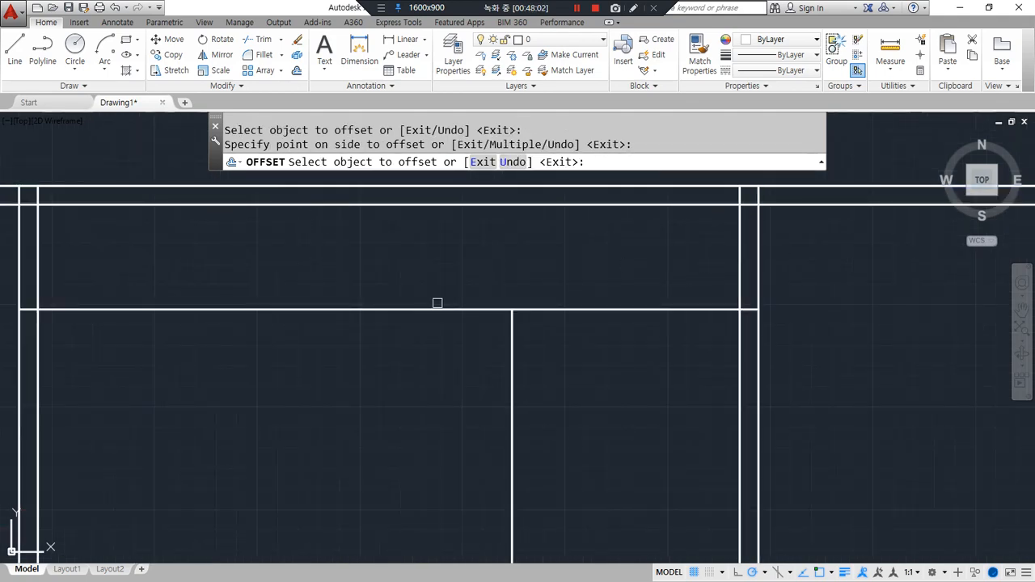
- Offset the head line 45 downward and the dividing line 45 to the left
{"action": "left_click", "coordinate": [425, 309]}
{"action": "left_click", "coordinate": [412, 382]}
{"action": "left_click", "coordinate": [518, 423]}
{"action": "left_click", "coordinate": [364, 418]}
{"action": "key", "text": "Return"}
{"action": "middle_click_drag", "start_coordinate": [101, 259], "coordinate": [185, 280]}
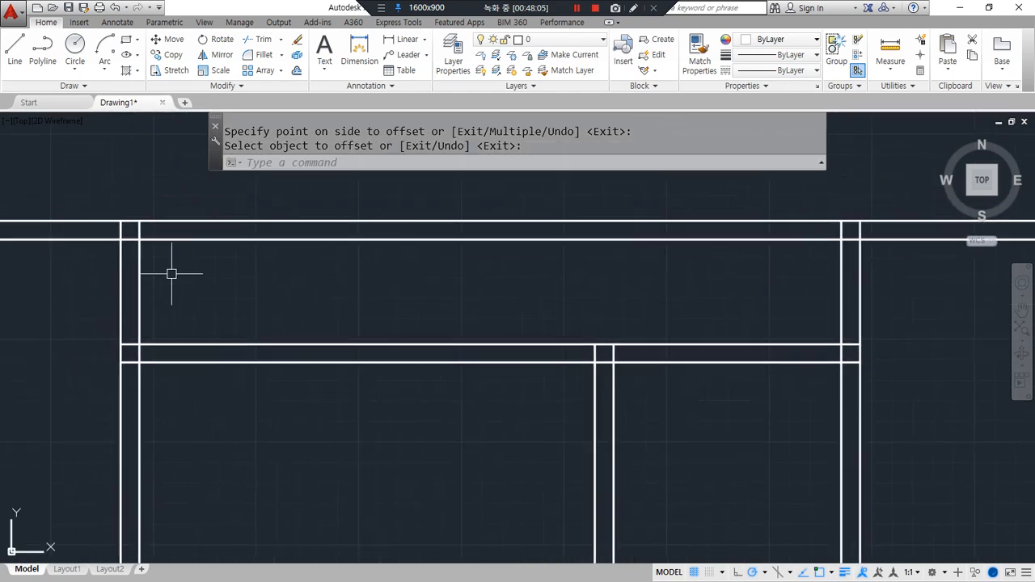
- Fillet the inner frame lines into a sharp corner at the upper left of the transom panel
{"action": "type", "text": "f"}
{"action": "key", "text": "Return"}
{"action": "left_click", "coordinate": [149, 243]}
{"action": "left_click", "coordinate": [139, 276]}
{"action": "key", "text": "Return"}
{"action": "left_click", "coordinate": [138, 315]}
{"action": "key", "text": "Escape"}
- Trim the left inner frame line across the transom bar and fillet the transom panel's lower-left corner sharp
{"action": "scroll", "coordinate": [134, 351], "scroll_direction": "up", "scroll_amount": 1}
{"action": "scroll", "coordinate": [131, 351], "scroll_direction": "down", "scroll_amount": 1}
{"action": "type", "text": "tr"}
{"action": "key", "text": "Return"}
{"action": "key", "text": "Return"}
{"action": "key", "text": "Escape"}
{"action": "type", "text": "f"}
{"action": "key", "text": "Return"}
{"action": "left_click", "coordinate": [139, 332]}
{"action": "left_click", "coordinate": [180, 349]}
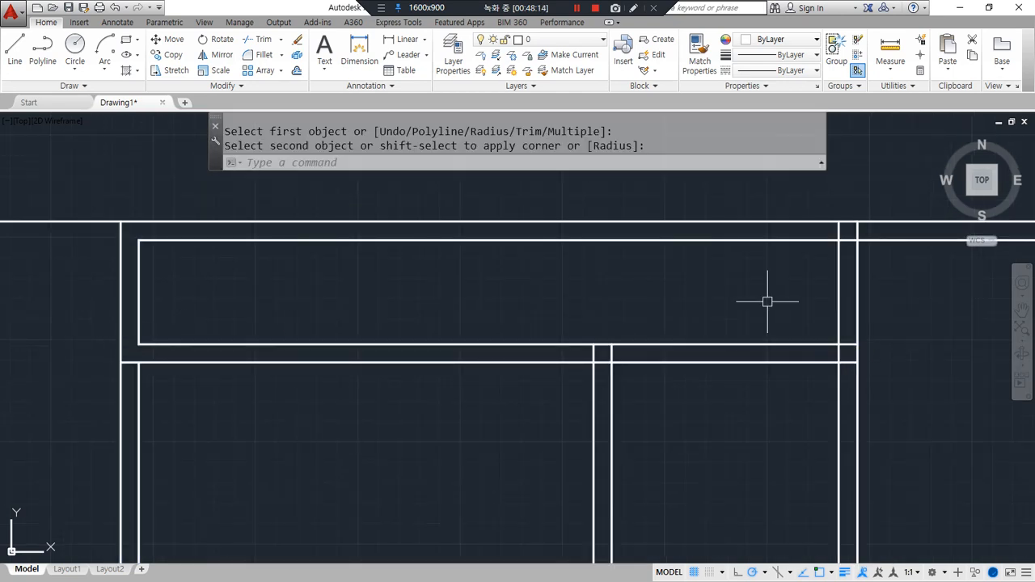
- Fillet the inner frame lines into a sharp corner at the upper right of the transom panel
{"action": "middle_click_drag", "start_coordinate": [861, 267], "coordinate": [704, 266]}
{"action": "type", "text": "f"}
{"action": "key", "text": "Return"}
{"action": "left_click", "coordinate": [667, 240]}
{"action": "left_click", "coordinate": [682, 264]}
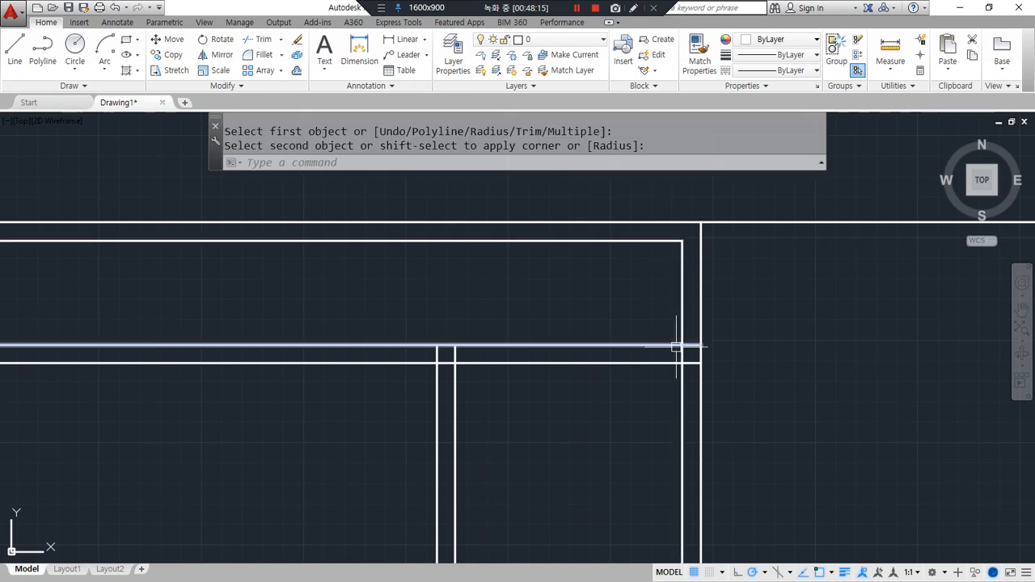
- Trim the right inner frame line across the transom bar and fillet the transom panel's lower-right corner sharp
{"action": "type", "text": "tr"}
{"action": "key", "text": "Return"}
{"action": "key", "text": "Return"}
{"action": "left_click", "coordinate": [681, 355]}
{"action": "key", "text": "Return"}
{"action": "type", "text": "f"}
{"action": "key", "text": "Return"}
{"action": "left_click", "coordinate": [670, 345]}
{"action": "left_click", "coordinate": [683, 323]}
- Trim the mullion lines crossing the transom bar and the excess of the bar's lower line at the left jamb
{"action": "middle_click_drag", "start_coordinate": [381, 348], "coordinate": [539, 287]}
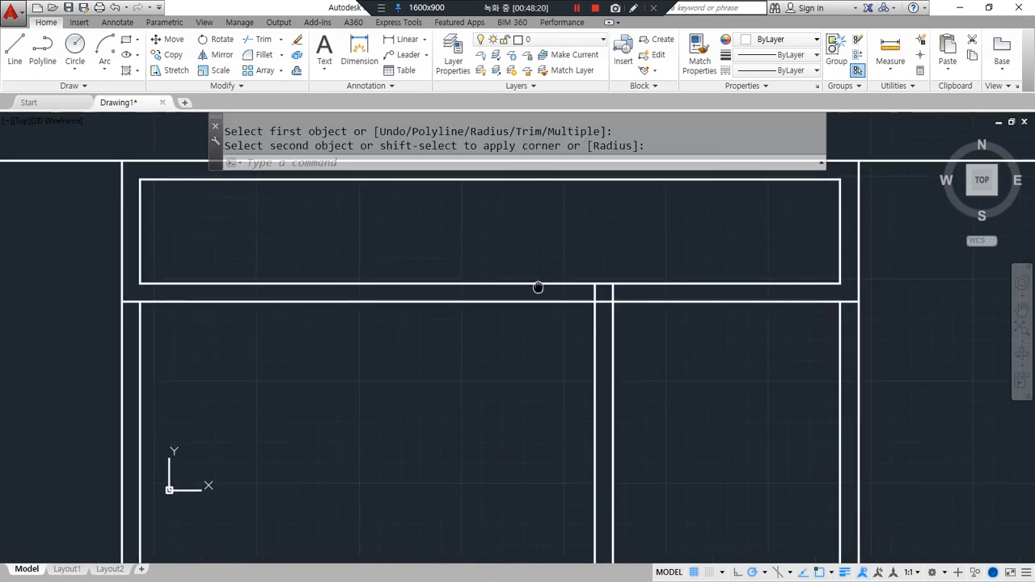
{"action": "type", "text": "tr"}
{"action": "key", "text": "Return"}
{"action": "key", "text": "Return"}
{"action": "left_click", "coordinate": [622, 290]}
{"action": "left_click", "coordinate": [571, 296]}
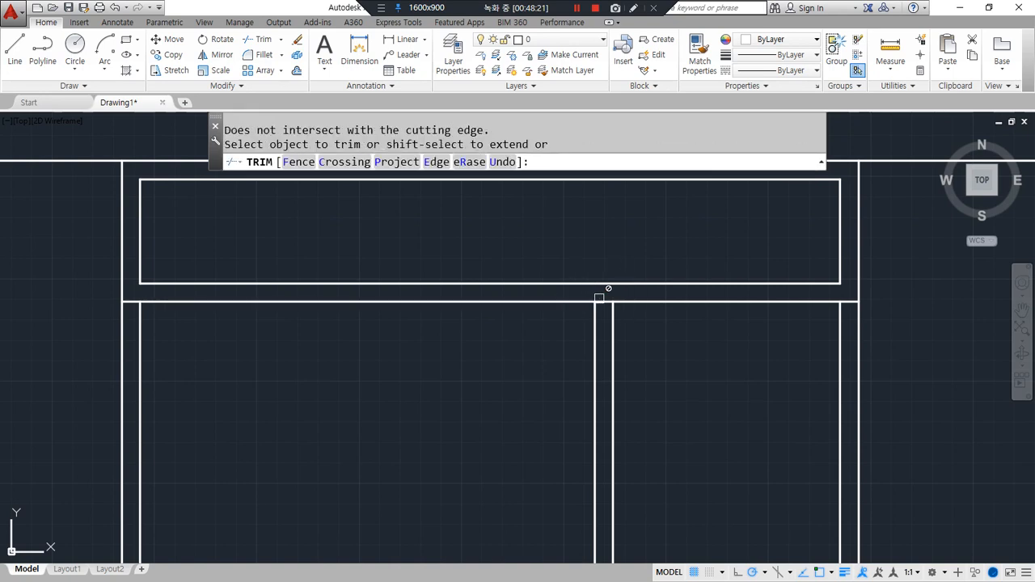
{"action": "left_click", "coordinate": [128, 303]}
{"action": "scroll", "coordinate": [344, 438], "scroll_direction": "down", "scroll_amount": 3}
{"action": "middle_click_drag", "start_coordinate": [349, 437], "coordinate": [344, 354]}
{"action": "key", "text": "Escape"}
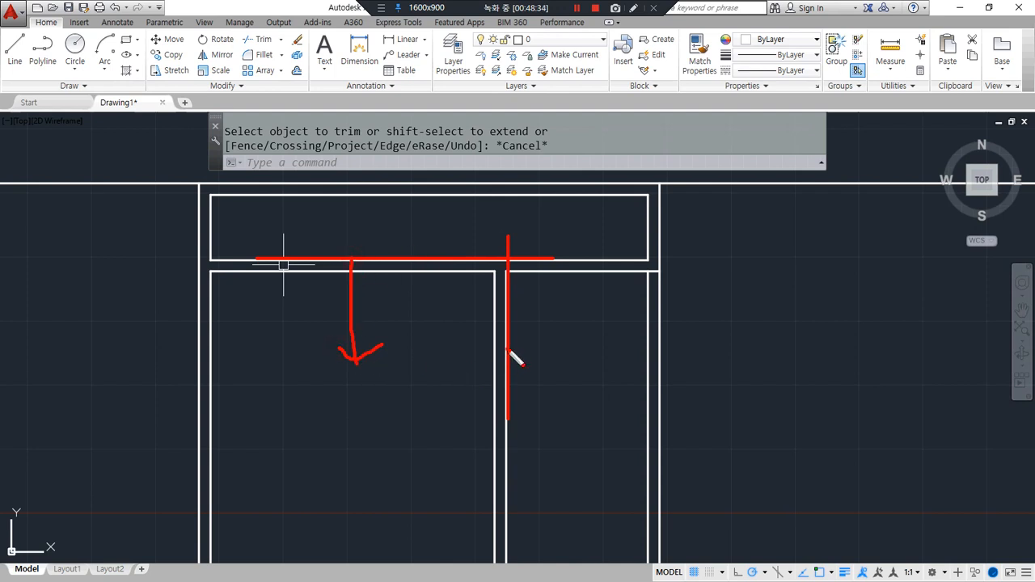
- Fillet the upper-right corner of the narrow side panel sharp below the transom bar
{"action": "type", "text": "f"}
{"action": "key", "text": "Return"}
{"action": "left_click", "coordinate": [649, 296]}
{"action": "left_click", "coordinate": [630, 274]}
{"action": "scroll", "coordinate": [504, 395], "scroll_direction": "down", "scroll_amount": 3}
{"action": "scroll", "coordinate": [425, 363], "scroll_direction": "up", "scroll_amount": 5}
{"action": "mouse_move", "coordinate": [355, 477]}
{"action": "left_mouse_down"}
{"action": "mouse_move", "coordinate": [208, 446]}
{"action": "mouse_move", "coordinate": [373, 379]}
{"action": "mouse_move", "coordinate": [429, 489]}
{"action": "left_mouse_up"}
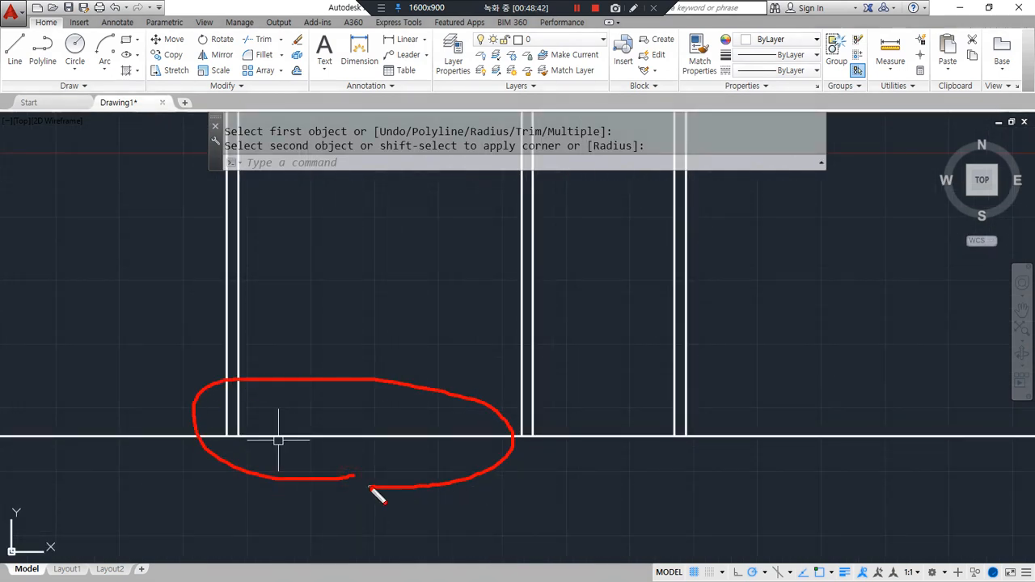
{"action": "left_click_drag", "start_coordinate": [552, 443], "coordinate": [597, 401]}
{"action": "key", "text": "Escape"}
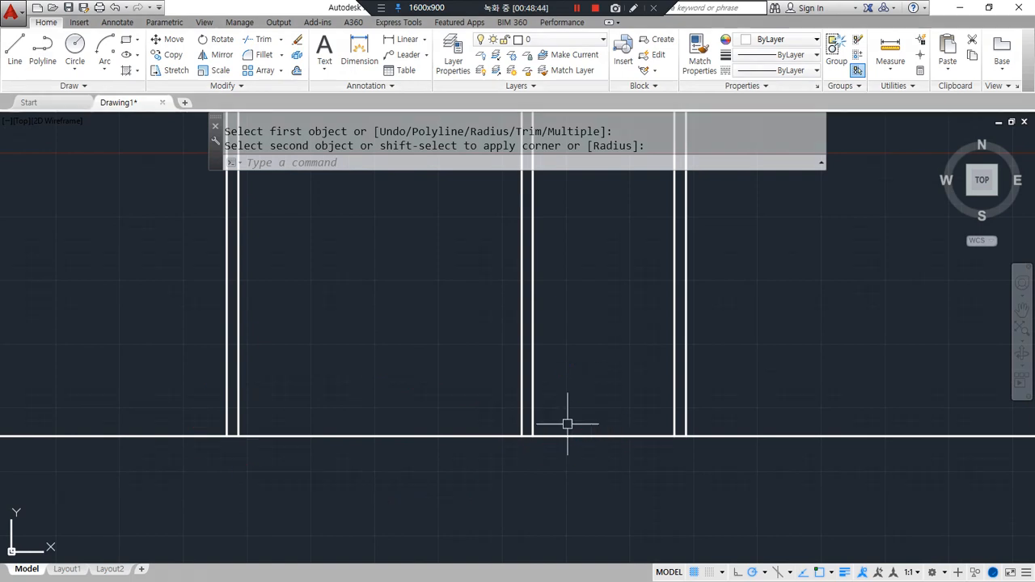
- Offset the floor line 45 upward for the side panel's bottom frame
{"action": "type", "text": "o"}
{"action": "key", "text": "Return"}
{"action": "type", "text": "45"}
{"action": "key", "text": "Return"}
{"action": "left_click", "coordinate": [621, 437]}
{"action": "left_click", "coordinate": [620, 396]}
{"action": "key", "text": "Return"}
- Fillet both lower corners of the narrow side panel sharp with the new bottom frame line
{"action": "scroll", "coordinate": [541, 429], "scroll_direction": "up", "scroll_amount": 4}
{"action": "key", "text": "f"}
{"action": "key", "text": "Return"}
{"action": "left_click", "coordinate": [518, 402]}
{"action": "left_click", "coordinate": [537, 417]}
{"action": "key", "text": "Return"}
{"action": "left_click", "coordinate": [863, 415]}
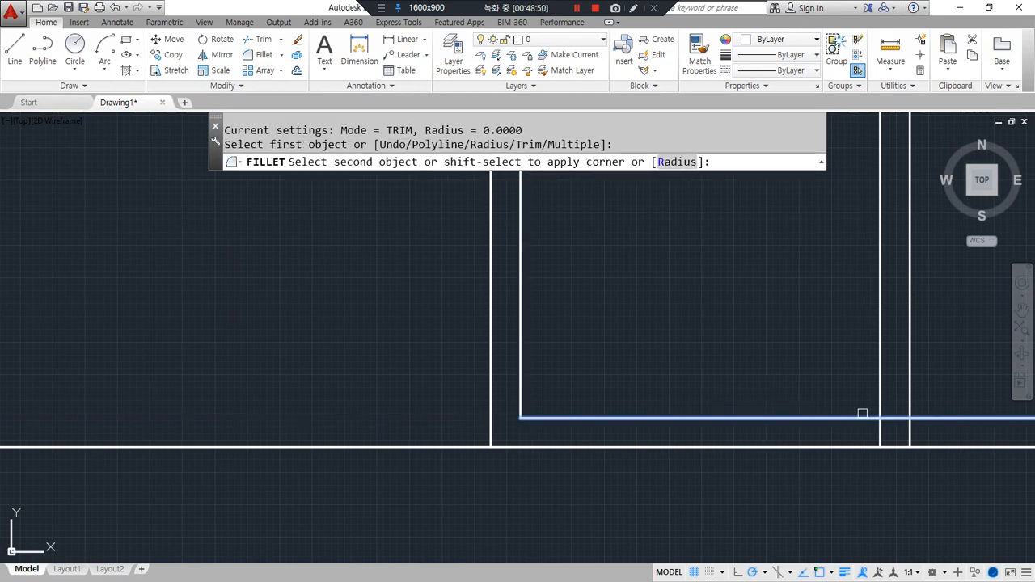
{"action": "left_click", "coordinate": [879, 397]}
- Draw a vertical line from the midpoint of the transom panel's top edge down to its bottom edge
{"action": "scroll", "coordinate": [474, 418], "scroll_direction": "down", "scroll_amount": 4}
{"action": "mouse_move", "coordinate": [474, 418]}
{"action": "middle_mouse_down"}
{"action": "mouse_move", "coordinate": [415, 432]}
{"action": "mouse_move", "coordinate": [402, 467]}
{"action": "mouse_move", "coordinate": [401, 457]}
{"action": "middle_mouse_up"}
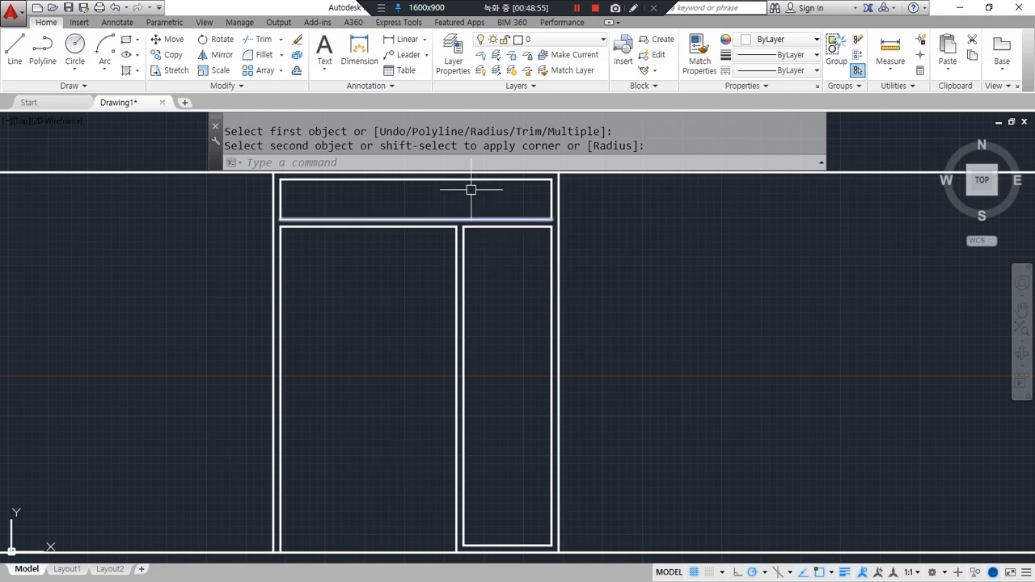
{"action": "scroll", "coordinate": [408, 324], "scroll_direction": "up", "scroll_amount": 4}
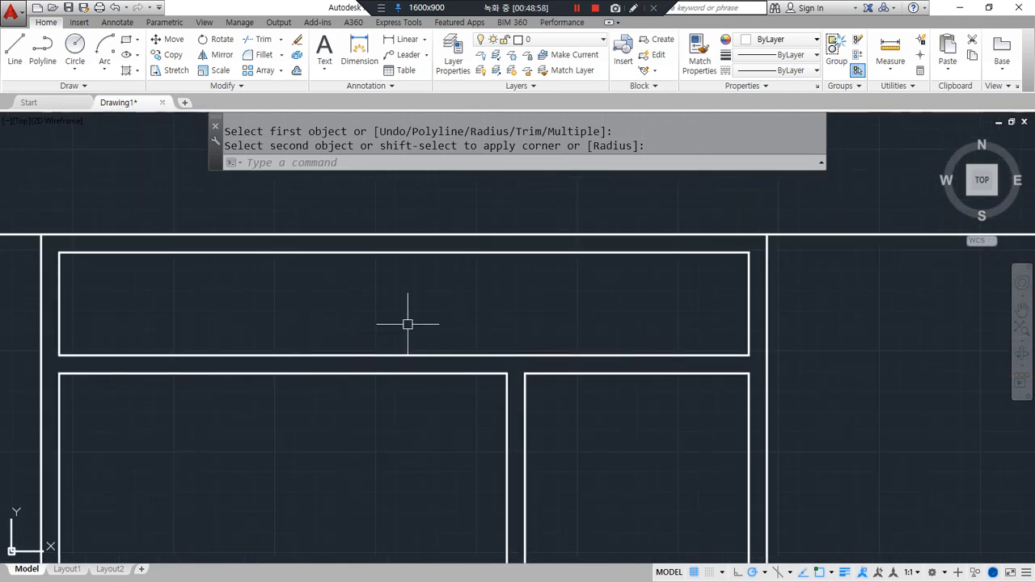
{"action": "type", "text": "l"}
{"action": "key", "text": "Return"}
{"action": "left_click", "coordinate": [404, 253]}
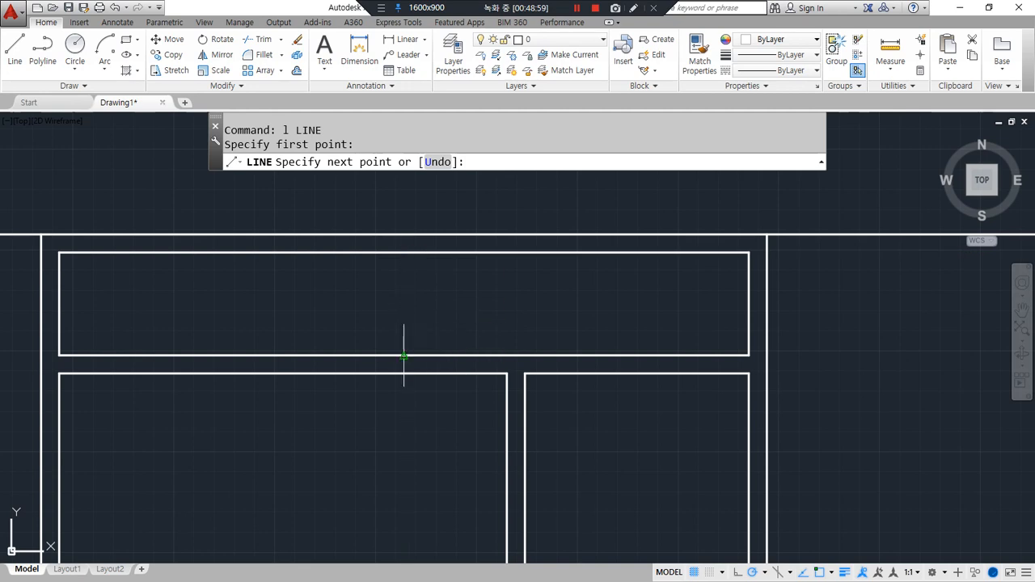
- Finish the vertical centre line across the wide top panel and offset it 22.5 to both sides
{"action": "left_click", "coordinate": [402, 353]}
{"action": "key", "text": "Return"}
{"action": "type", "text": "o"}
{"action": "key", "text": "Return"}
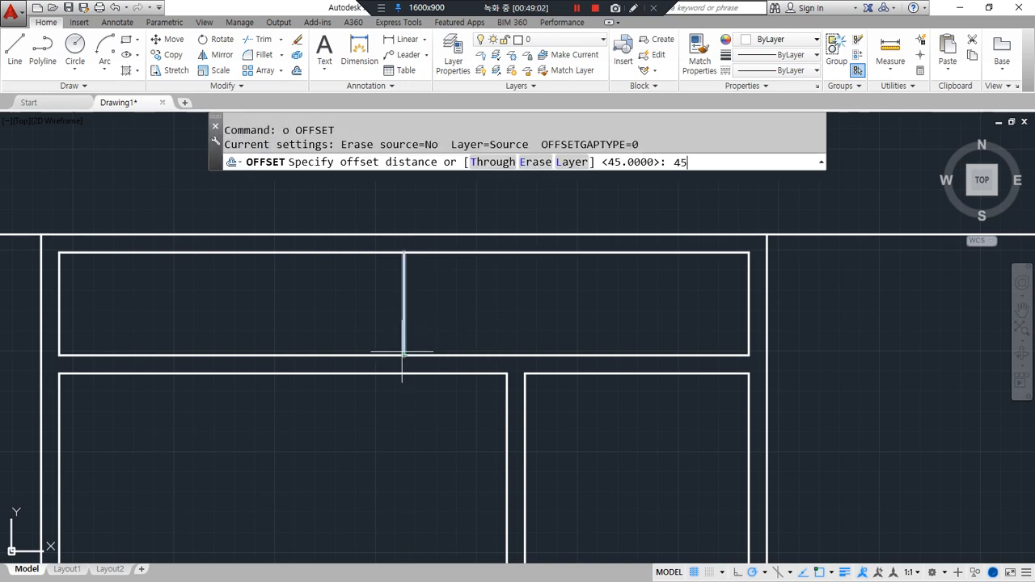
{"action": "key", "text": "Return"}
{"action": "left_click", "coordinate": [408, 302]}
{"action": "left_click", "coordinate": [404, 306]}
{"action": "left_click", "coordinate": [427, 291]}
{"action": "left_click", "coordinate": [404, 293]}
{"action": "left_click", "coordinate": [370, 288]}
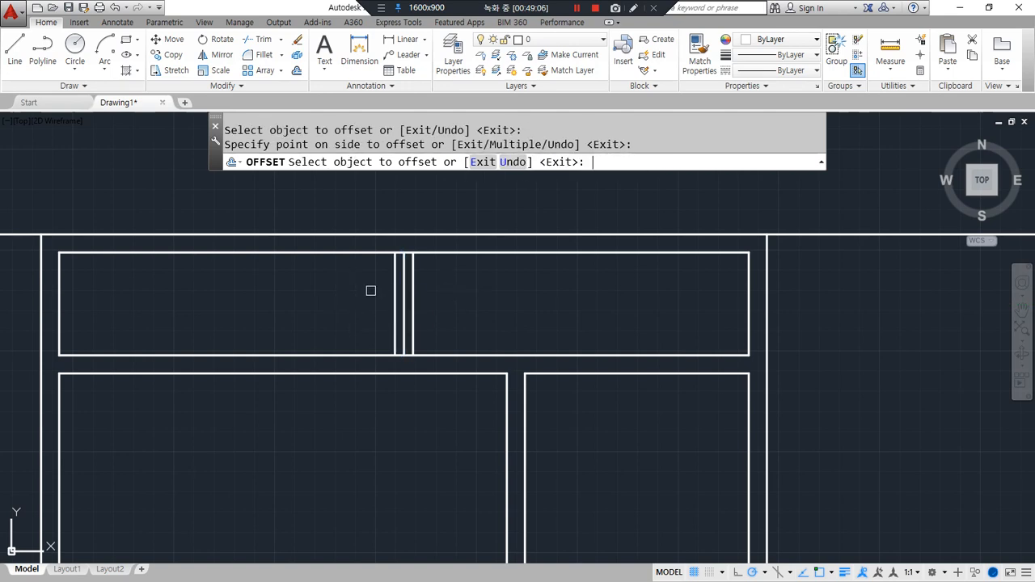
{"action": "key", "text": "Return"}
- Delete the top panel's vertical centre line and trim the panel's upper and lower edges between the two offset lines
{"action": "scroll", "coordinate": [406, 235], "scroll_direction": "up", "scroll_amount": 2}
{"action": "left_click", "coordinate": [405, 283]}
{"action": "key", "text": "Delete"}
{"action": "type", "text": "tr"}
{"action": "key", "text": "Return"}
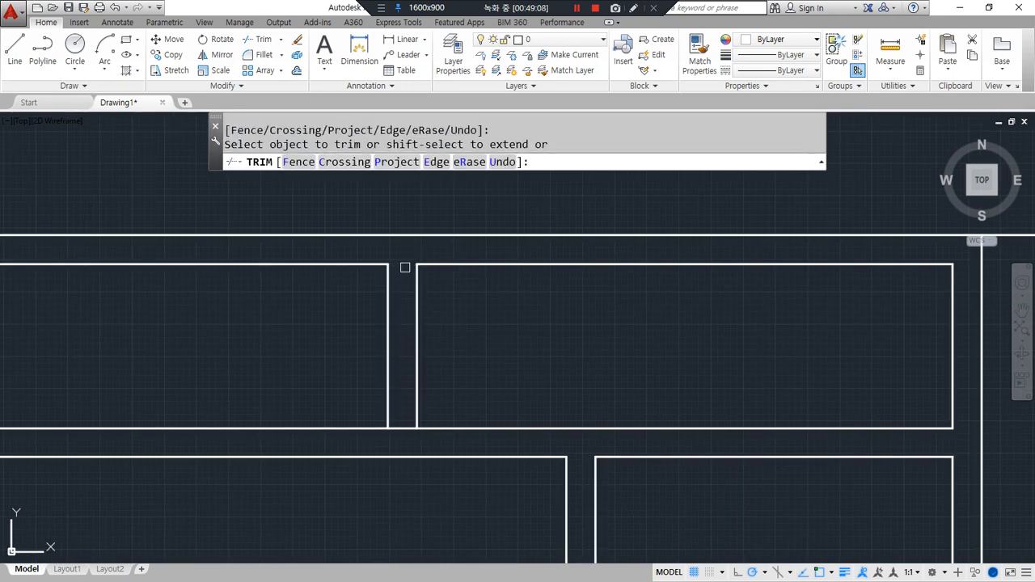
{"action": "key", "text": "Escape"}
{"action": "scroll", "coordinate": [405, 423], "scroll_direction": "down", "scroll_amount": 4}
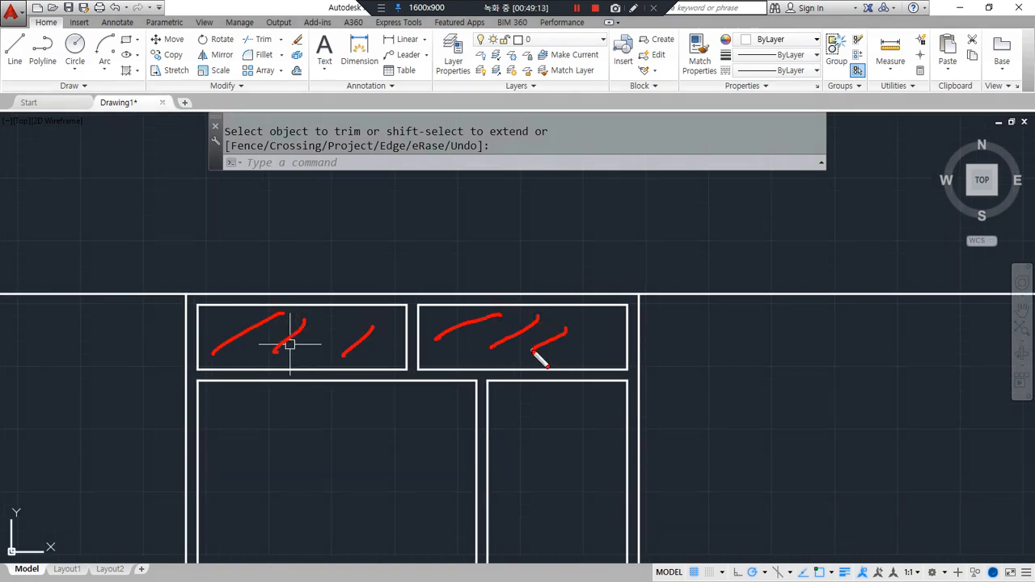
{"action": "key", "text": "Escape"}
{"action": "scroll", "coordinate": [463, 415], "scroll_direction": "down", "scroll_amount": 2}
{"action": "middle_click_drag", "start_coordinate": [462, 414], "coordinate": [429, 207]}
{"action": "key", "text": "ctrl+alt+d"}
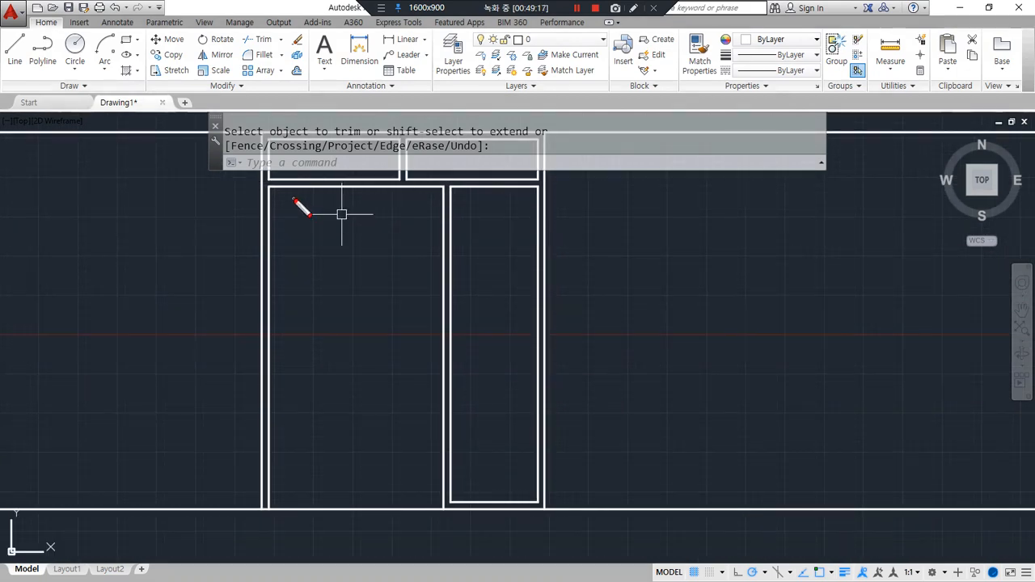
{"action": "mouse_move", "coordinate": [442, 191]}
{"action": "left_mouse_down"}
{"action": "mouse_move", "coordinate": [299, 359]}
{"action": "mouse_move", "coordinate": [472, 509]}
{"action": "left_mouse_up"}
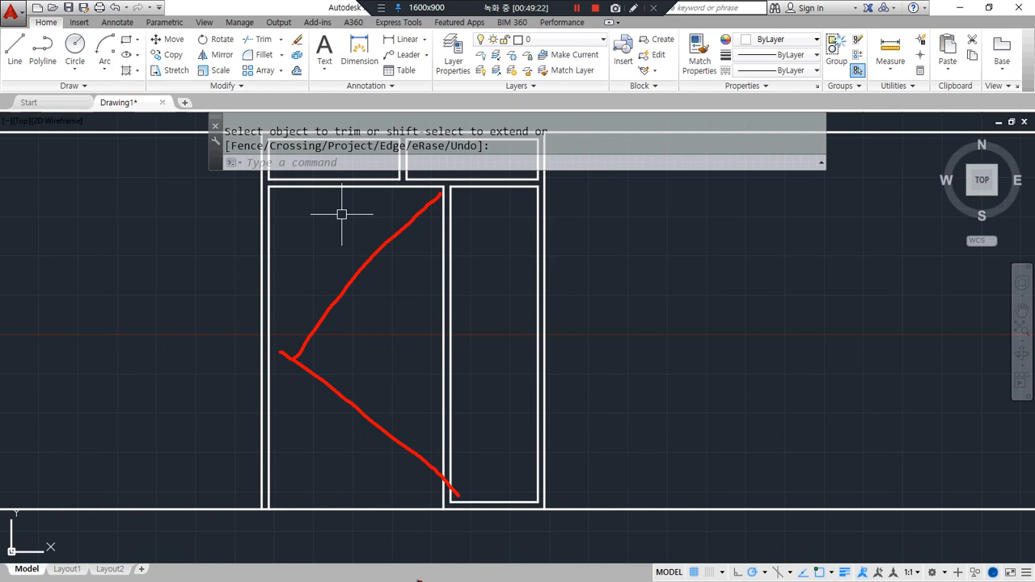
{"action": "left_click_drag", "start_coordinate": [458, 246], "coordinate": [534, 245]}
{"action": "left_click_drag", "start_coordinate": [468, 418], "coordinate": [553, 419]}
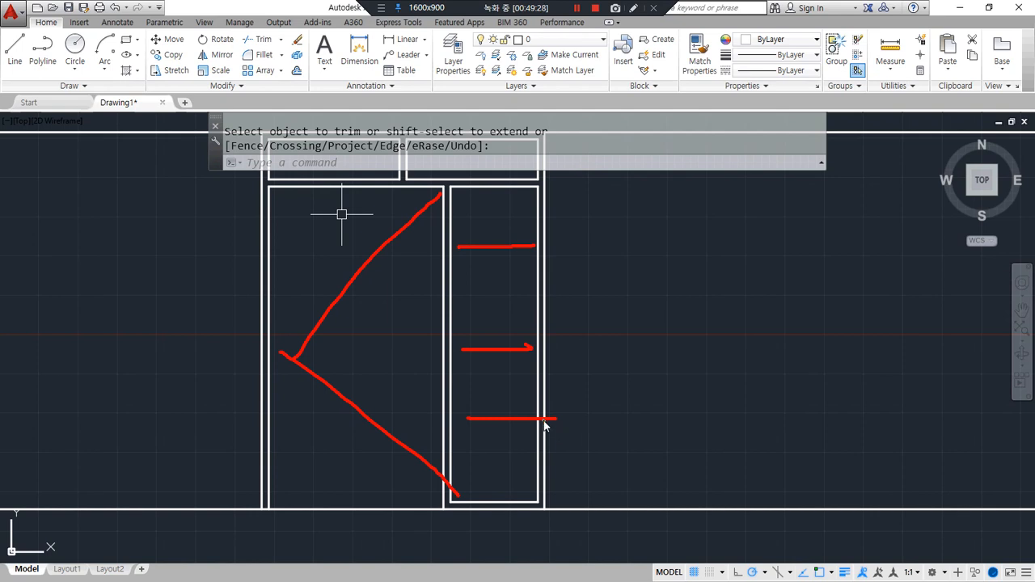
- Draw a horizontal line across the tall narrow side panel between the midpoints of its vertical edges
{"action": "type", "text": "l"}
{"action": "key", "text": "Return"}
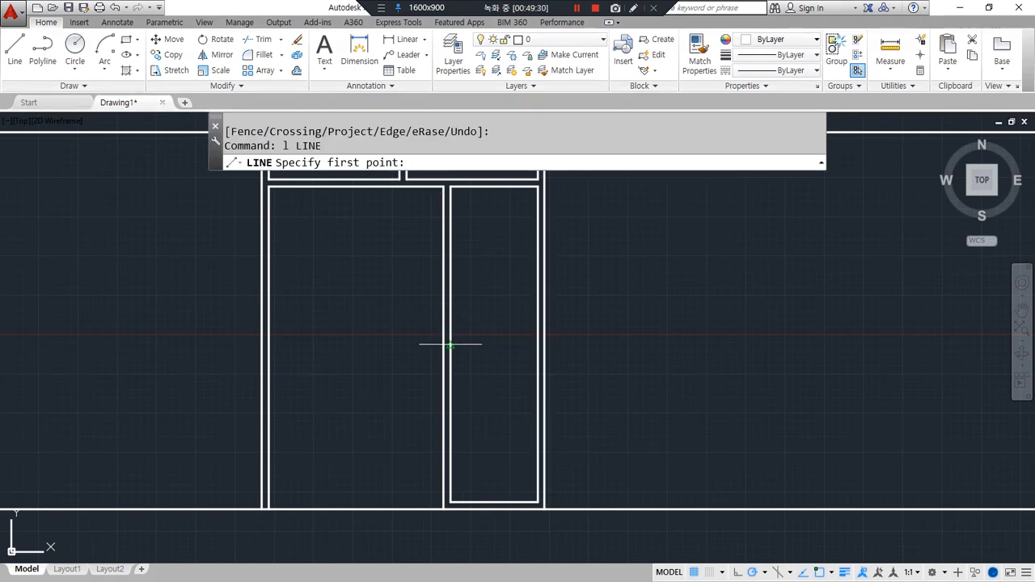
{"action": "left_click", "coordinate": [450, 345]}
{"action": "left_click", "coordinate": [537, 344]}
{"action": "key", "text": "Return"}
- Trim away the side panel's left edge below the middle horizontal line
{"action": "type", "text": "tr"}
{"action": "key", "text": "Return"}
{"action": "key", "text": "Return"}
{"action": "left_click", "coordinate": [450, 415]}
{"action": "key", "text": "Return"}
- Draw a horizontal line across the side panel from the midpoint of the shortened left edge to the right edge
{"action": "type", "text": "l"}
{"action": "key", "text": "Return"}
{"action": "left_click", "coordinate": [450, 265]}
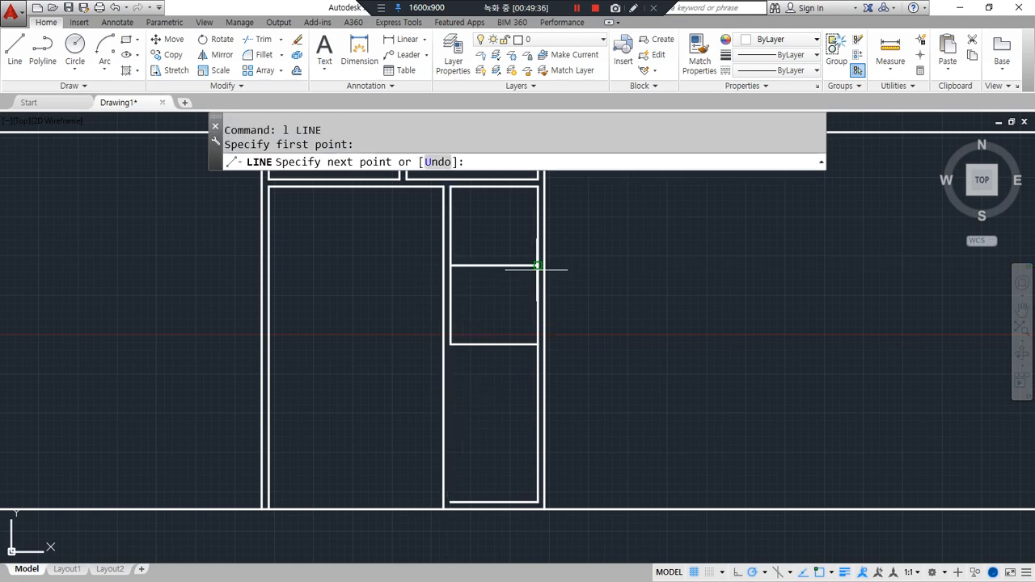
{"action": "left_click", "coordinate": [538, 265]}
{"action": "key", "text": "Return"}
- Mirror the side panel's upper dividing line about its middle horizontal line, keeping the original
{"action": "type", "text": "mi"}
{"action": "key", "text": "Return"}
{"action": "left_click", "coordinate": [534, 230]}
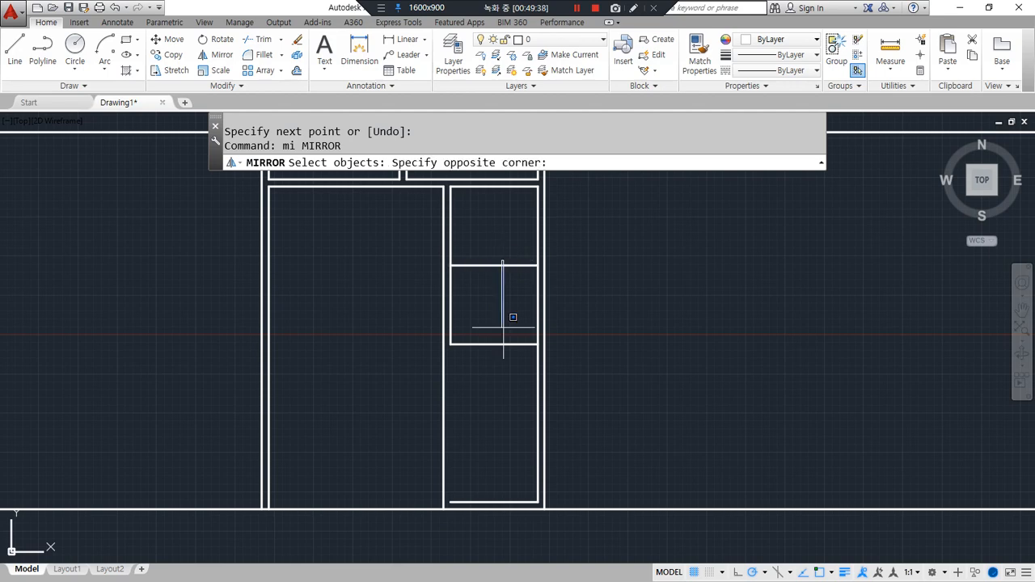
{"action": "left_click", "coordinate": [489, 321]}
{"action": "key", "text": "Return"}
{"action": "left_click", "coordinate": [537, 344]}
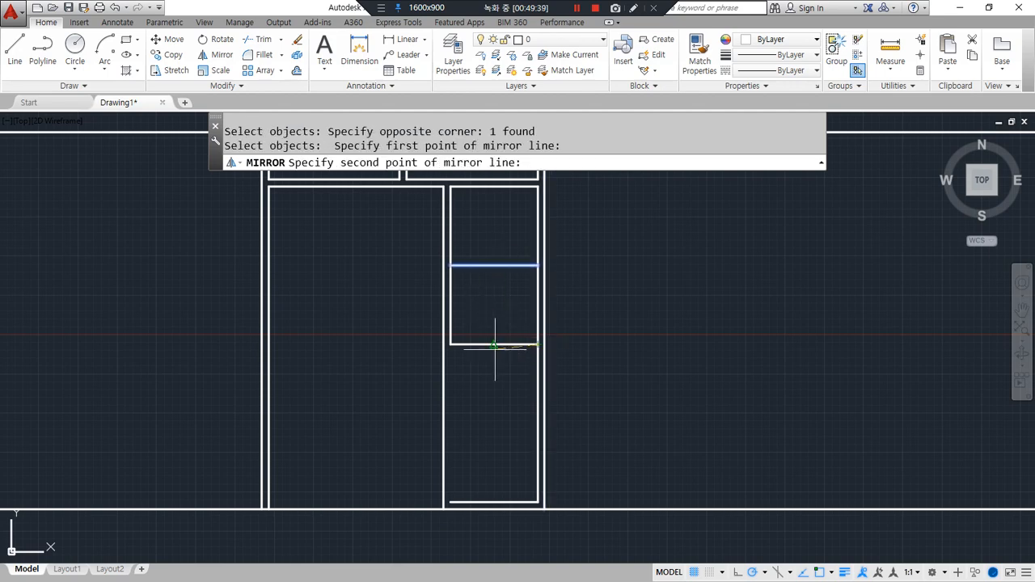
{"action": "left_click", "coordinate": [483, 344]}
{"action": "key", "text": "Return"}
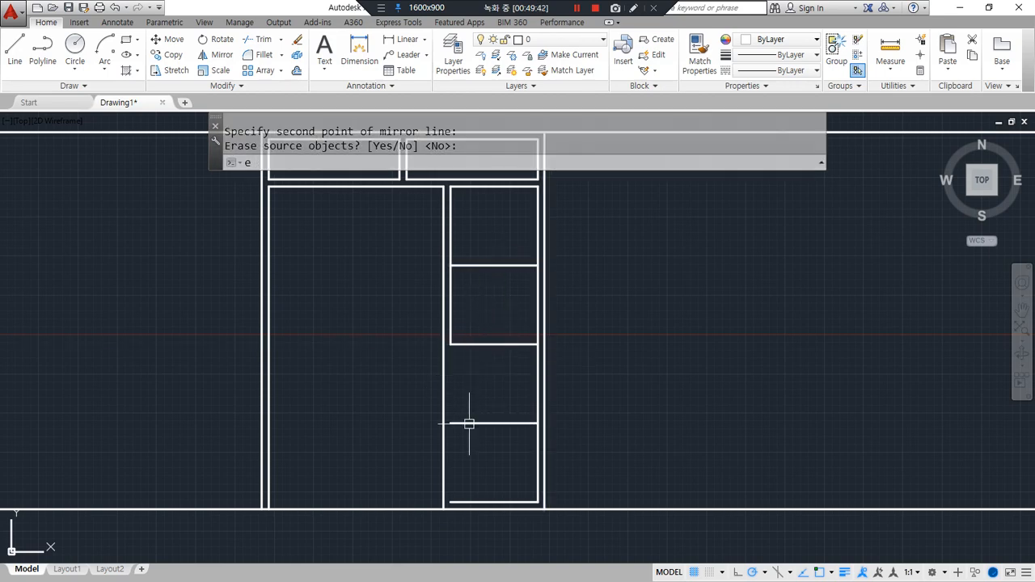
- Fillet the side panel's bottom edge with its shortened left edge to close the lower-left corner
{"action": "type", "text": "f"}
{"action": "key", "text": "Return"}
{"action": "left_click", "coordinate": [474, 499]}
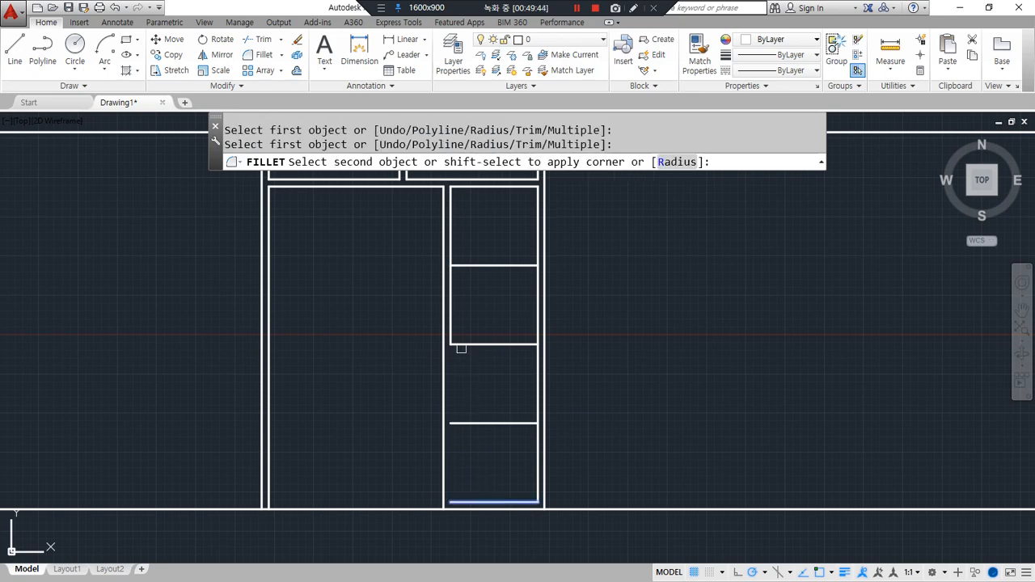
{"action": "left_click", "coordinate": [452, 356]}
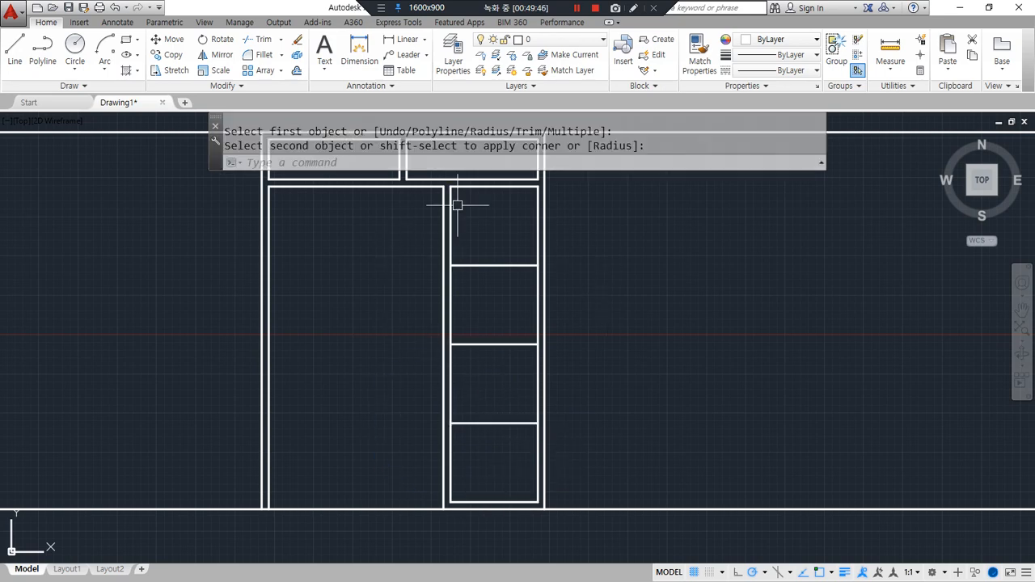
- Offset the side panel's middle dividing line 22.5 above and below
{"action": "scroll", "coordinate": [508, 321], "scroll_direction": "up", "scroll_amount": 4}
{"action": "middle_click_drag", "start_coordinate": [518, 412], "coordinate": [475, 289]}
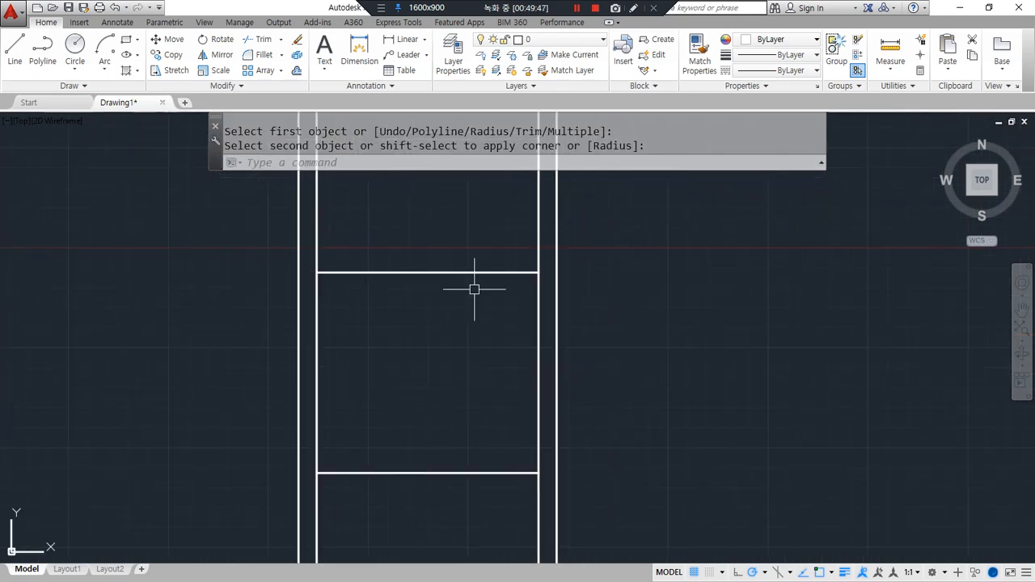
{"action": "type", "text": "o"}
{"action": "key", "text": "Return"}
{"action": "key", "text": "Return"}
{"action": "left_click", "coordinate": [460, 272]}
{"action": "left_click", "coordinate": [462, 257]}
{"action": "left_click", "coordinate": [467, 273]}
{"action": "left_click", "coordinate": [474, 286]}
{"action": "key", "text": "Return"}
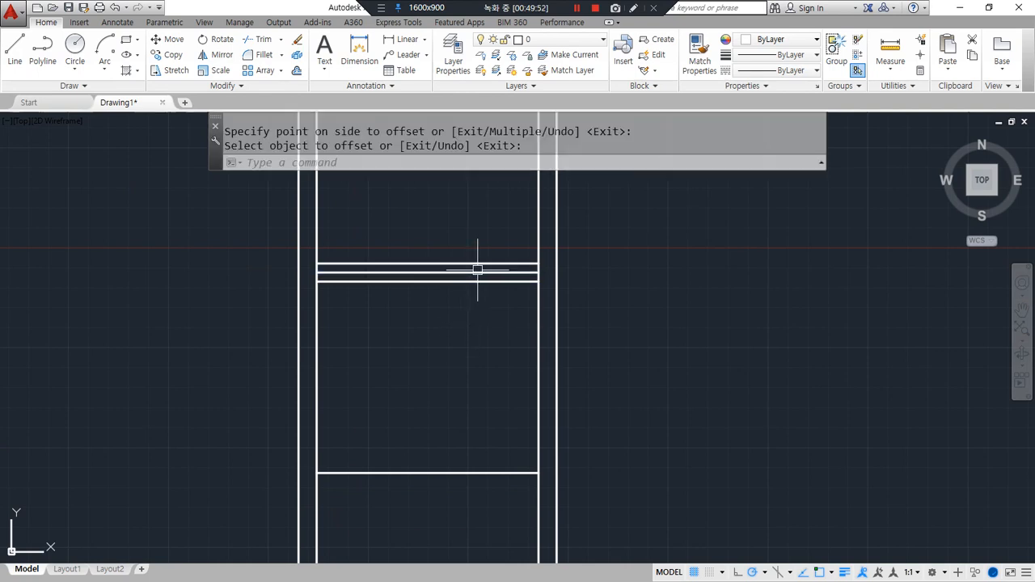
- Remove the middle dividing line and trim the side panel's vertical edges between its two offset lines
{"action": "type", "text": "tr"}
{"action": "key", "text": "Return"}
{"action": "key", "text": "Return"}
{"action": "left_click", "coordinate": [321, 276]}
{"action": "left_click", "coordinate": [314, 273]}
{"action": "left_click", "coordinate": [537, 273]}
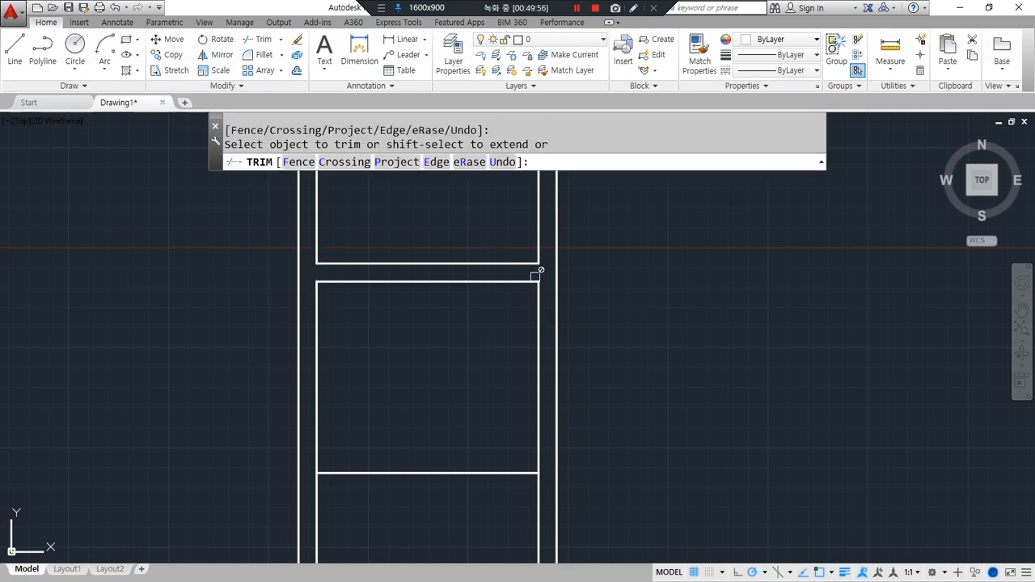
{"action": "key", "text": "Return"}
- Offset the side panel's lower dividing line 22.5 above and below
{"action": "middle_click_drag", "start_coordinate": [443, 393], "coordinate": [416, 307]}
{"action": "type", "text": "o"}
{"action": "key", "text": "Return"}
{"action": "key", "text": "Return"}
{"action": "left_click", "coordinate": [415, 388]}
{"action": "left_click", "coordinate": [412, 369]}
{"action": "left_click", "coordinate": [414, 389]}
{"action": "left_click", "coordinate": [391, 428]}
{"action": "key", "text": "Return"}
- Erase the lower dividing line and trim the side panel's vertical edges between its two offset lines
{"action": "scroll", "coordinate": [303, 396], "scroll_direction": "up", "scroll_amount": 1}
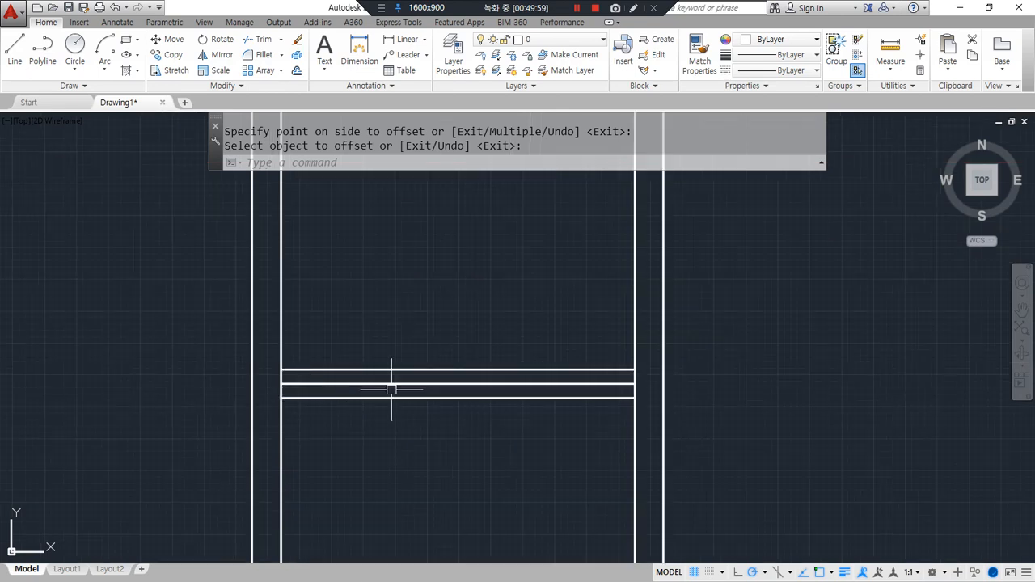
{"action": "key", "text": "Return"}
{"action": "left_click", "coordinate": [394, 381]}
{"action": "type", "text": "e"}
{"action": "key", "text": "Return"}
{"action": "type", "text": "t"}
{"action": "key", "text": "Return"}
{"action": "key", "text": "Escape"}
{"action": "type", "text": "tr"}
{"action": "key", "text": "Return"}
{"action": "key", "text": "Return"}
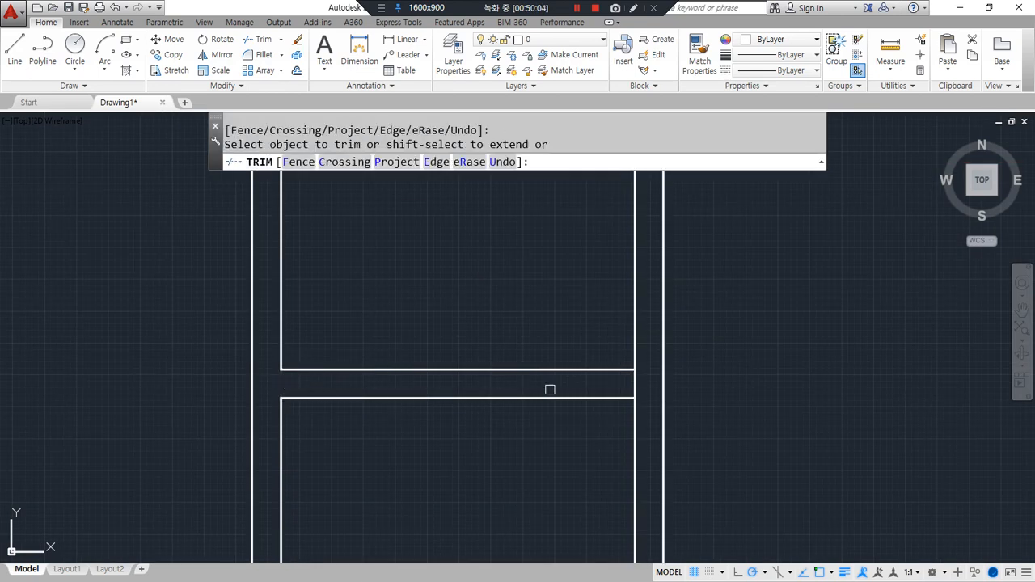
{"action": "key", "text": "Return"}
- Offset the side panel's upper dividing line 22.5 above and below
{"action": "scroll", "coordinate": [455, 319], "scroll_direction": "down", "scroll_amount": 5}
{"action": "scroll", "coordinate": [456, 326], "scroll_direction": "up", "scroll_amount": 3}
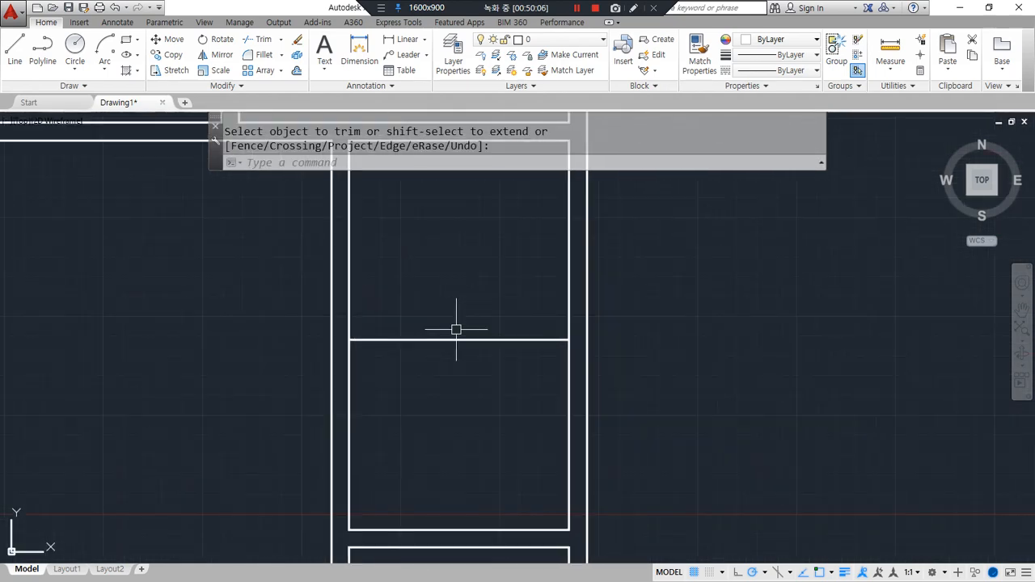
{"action": "type", "text": "o"}
{"action": "key", "text": "Return"}
{"action": "key", "text": "Return"}
{"action": "left_click", "coordinate": [455, 340]}
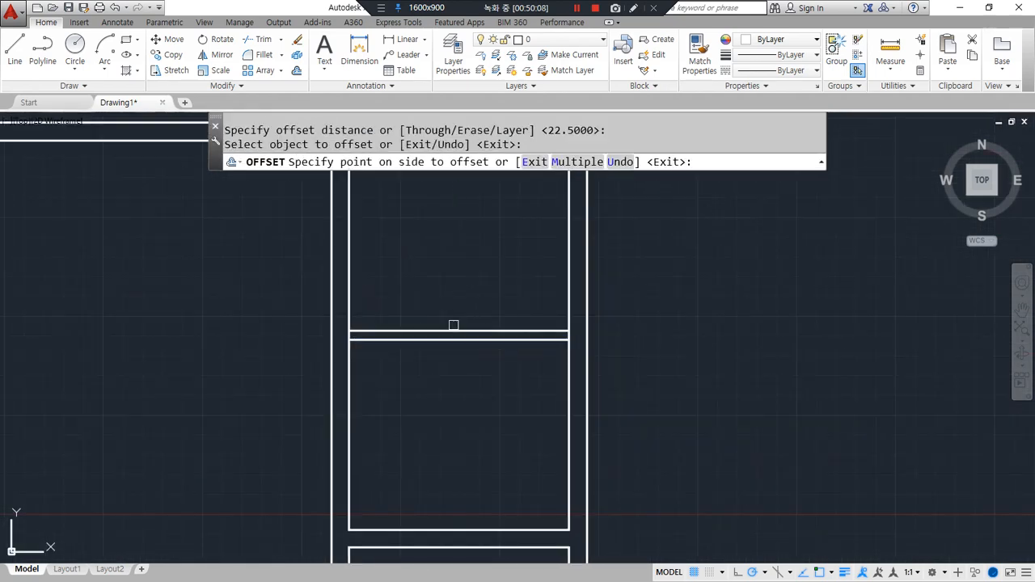
{"action": "left_click", "coordinate": [453, 343]}
{"action": "key", "text": "Return"}
- Erase the upper dividing line and trim the side panel's vertical edges between its two offset lines
{"action": "left_click", "coordinate": [423, 337]}
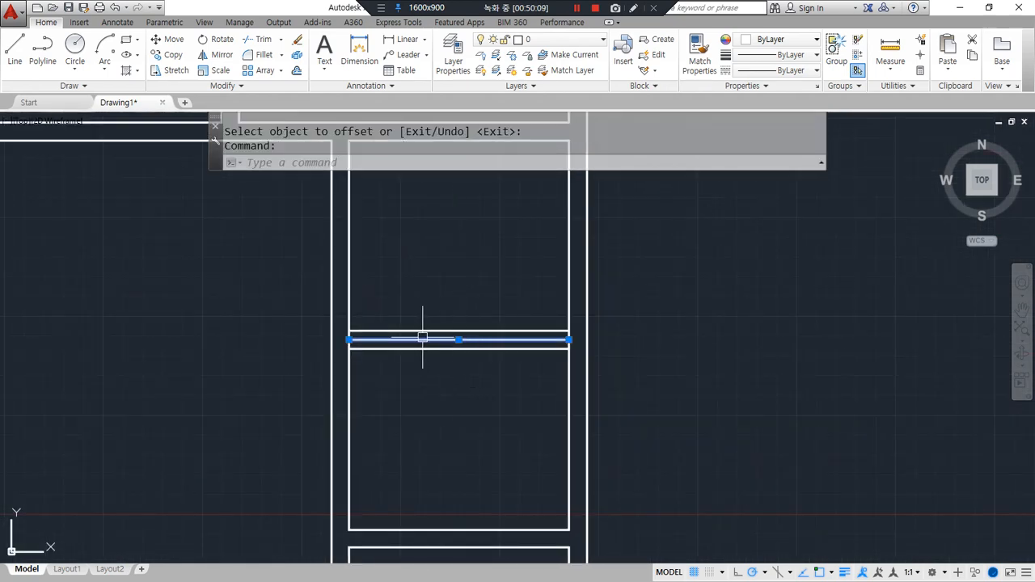
{"action": "type", "text": "e"}
{"action": "key", "text": "Return"}
{"action": "scroll", "coordinate": [421, 337], "scroll_direction": "up", "scroll_amount": 4}
{"action": "type", "text": "tr"}
{"action": "key", "text": "Return"}
{"action": "key", "text": "Return"}
{"action": "left_click", "coordinate": [238, 343]}
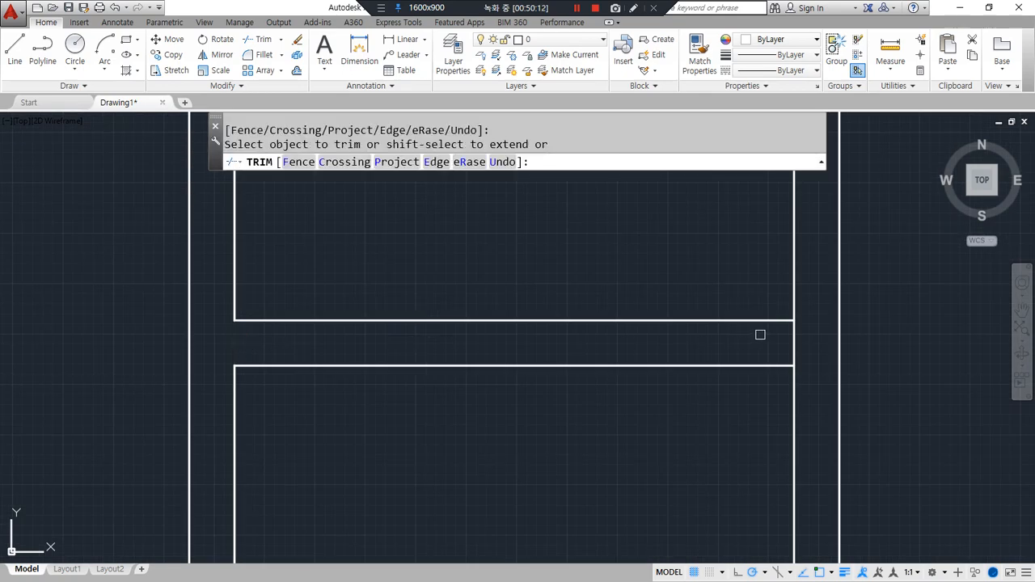
{"action": "left_click", "coordinate": [793, 343]}
{"action": "key", "text": "Return"}
{"action": "scroll", "coordinate": [453, 346], "scroll_direction": "down", "scroll_amount": 3}
{"action": "mouse_move", "coordinate": [301, 358]}
{"action": "middle_mouse_down"}
{"action": "mouse_move", "coordinate": [358, 321]}
{"action": "mouse_move", "coordinate": [362, 348]}
{"action": "middle_mouse_up"}
{"action": "mouse_move", "coordinate": [334, 204]}
{"action": "left_mouse_down"}
{"action": "mouse_move", "coordinate": [330, 231]}
{"action": "mouse_move", "coordinate": [428, 203]}
{"action": "mouse_move", "coordinate": [470, 254]}
{"action": "mouse_move", "coordinate": [478, 490]}
{"action": "mouse_move", "coordinate": [461, 492]}
{"action": "left_mouse_up"}
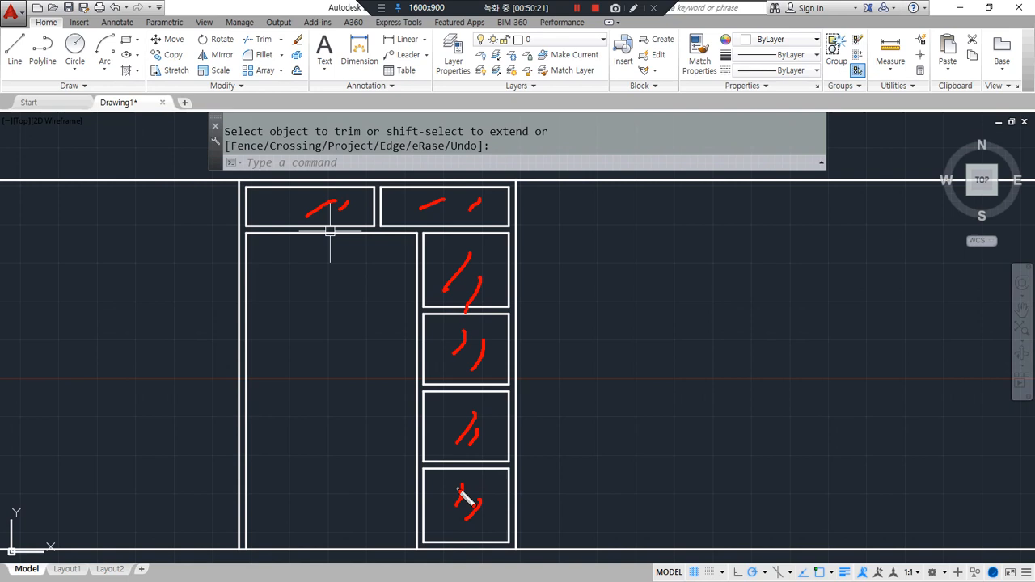
{"action": "scroll", "coordinate": [409, 468], "scroll_direction": "down", "scroll_amount": 2}
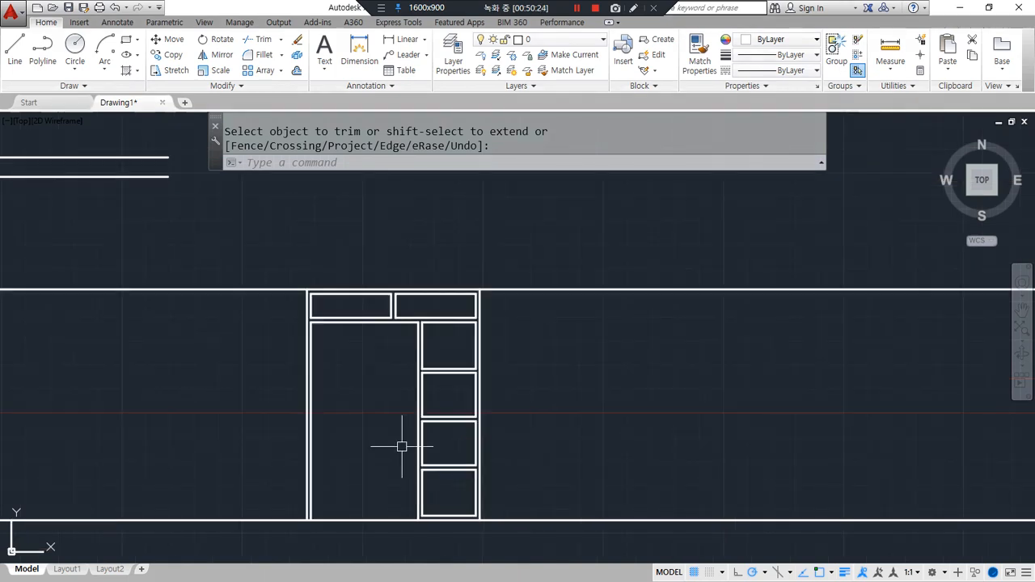
{"action": "scroll", "coordinate": [403, 447], "scroll_direction": "up", "scroll_amount": 2}
{"action": "left_click_drag", "start_coordinate": [247, 456], "coordinate": [250, 521]}
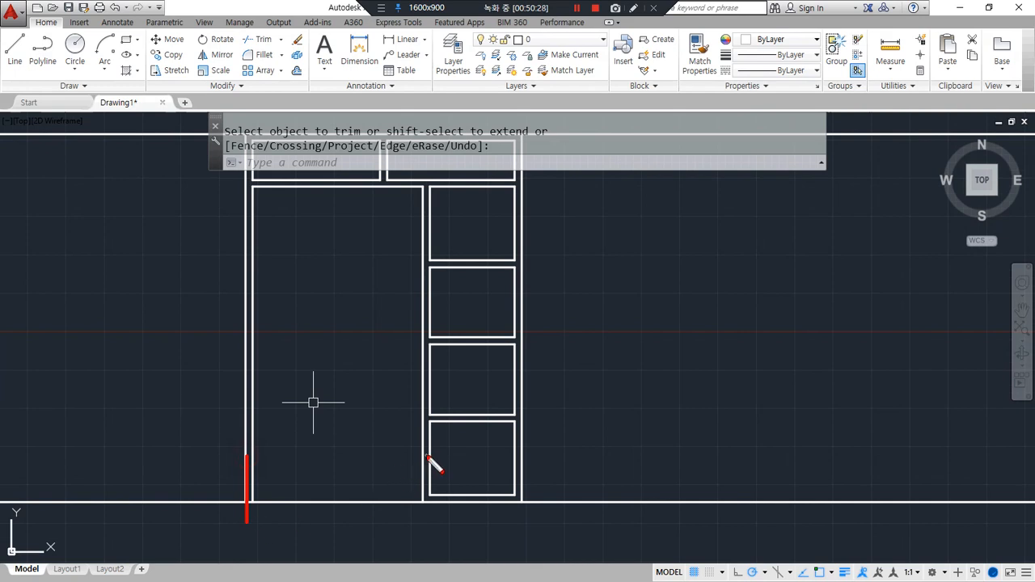
{"action": "left_click_drag", "start_coordinate": [429, 454], "coordinate": [435, 531]}
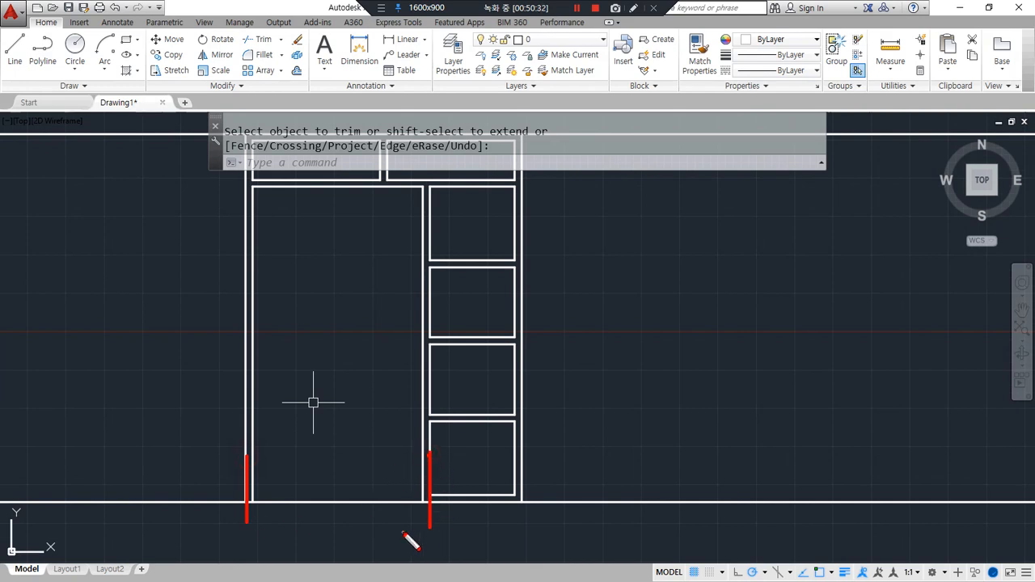
{"action": "left_click_drag", "start_coordinate": [301, 307], "coordinate": [303, 362]}
{"action": "mouse_move", "coordinate": [318, 325]}
{"action": "left_mouse_down"}
{"action": "mouse_move", "coordinate": [359, 324]}
{"action": "mouse_move", "coordinate": [380, 338]}
{"action": "mouse_move", "coordinate": [394, 314]}
{"action": "left_mouse_up"}
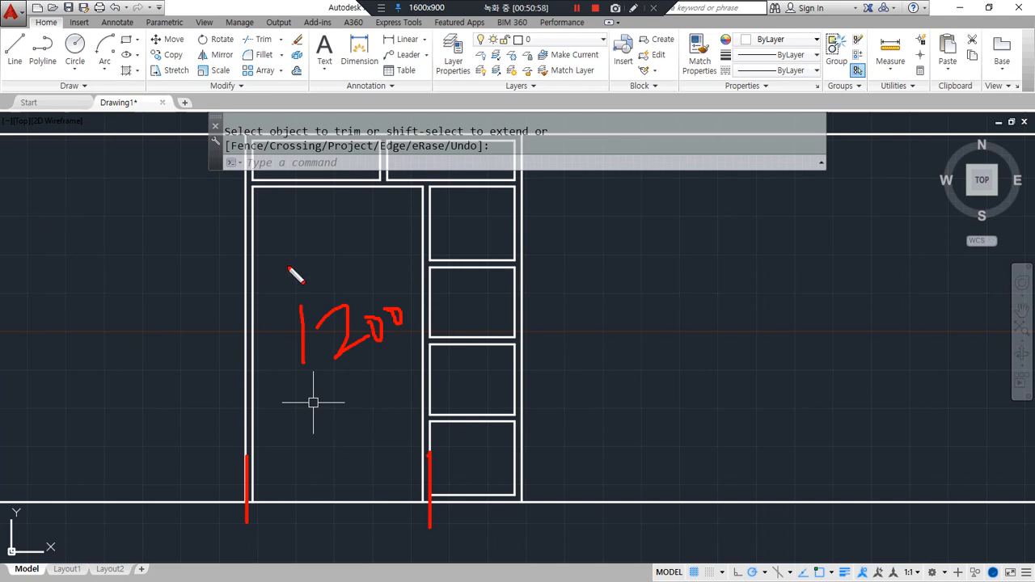
{"action": "mouse_move", "coordinate": [243, 244]}
{"action": "left_mouse_down"}
{"action": "mouse_move", "coordinate": [246, 279]}
{"action": "mouse_move", "coordinate": [530, 265]}
{"action": "mouse_move", "coordinate": [530, 322]}
{"action": "left_mouse_up"}
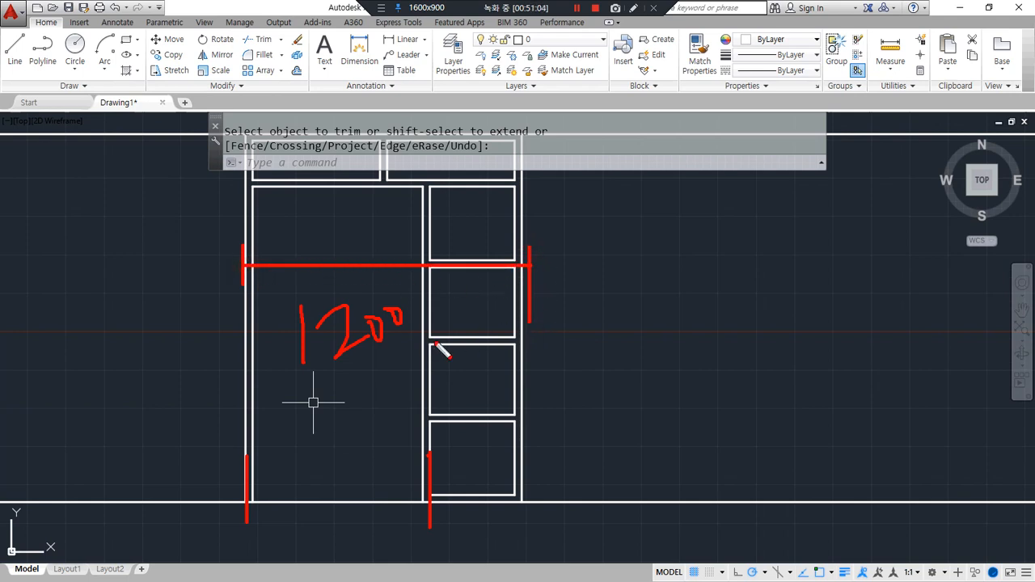
{"action": "key", "text": "Delete"}
{"action": "mouse_move", "coordinate": [246, 245]}
{"action": "left_mouse_down"}
{"action": "mouse_move", "coordinate": [246, 321]}
{"action": "mouse_move", "coordinate": [494, 287]}
{"action": "mouse_move", "coordinate": [524, 287]}
{"action": "mouse_move", "coordinate": [524, 314]}
{"action": "left_mouse_up"}
{"action": "mouse_move", "coordinate": [354, 243]}
{"action": "left_mouse_down"}
{"action": "mouse_move", "coordinate": [354, 287]}
{"action": "mouse_move", "coordinate": [400, 254]}
{"action": "mouse_move", "coordinate": [442, 275]}
{"action": "mouse_move", "coordinate": [403, 265]}
{"action": "left_mouse_up"}
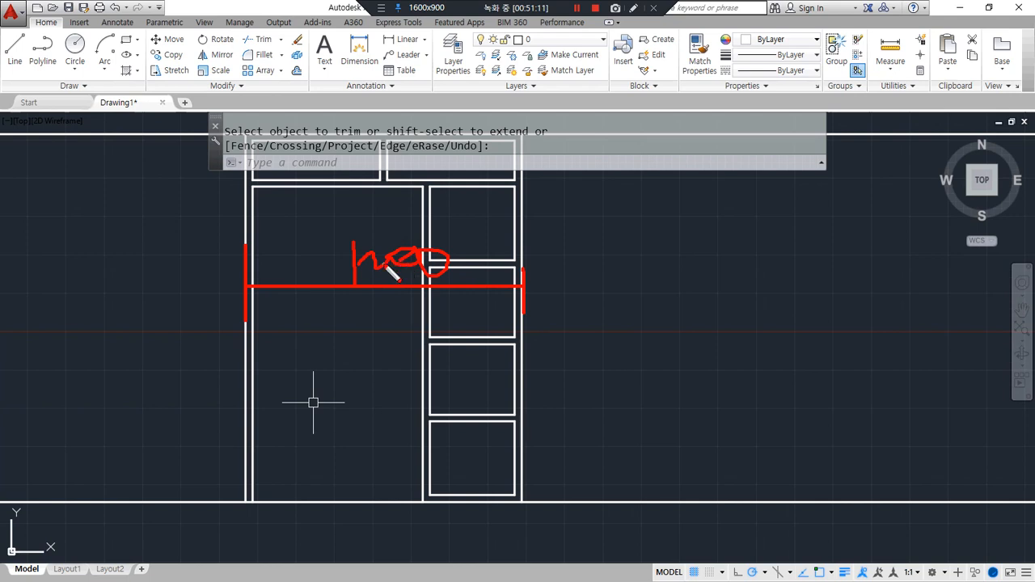
{"action": "key", "text": "Delete"}
{"action": "mouse_move", "coordinate": [245, 296]}
{"action": "left_mouse_down"}
{"action": "mouse_move", "coordinate": [245, 331]}
{"action": "mouse_move", "coordinate": [427, 320]}
{"action": "mouse_move", "coordinate": [426, 306]}
{"action": "mouse_move", "coordinate": [426, 331]}
{"action": "left_mouse_up"}
{"action": "mouse_move", "coordinate": [323, 296]}
{"action": "left_mouse_down"}
{"action": "mouse_move", "coordinate": [315, 266]}
{"action": "mouse_move", "coordinate": [316, 315]}
{"action": "left_mouse_up"}
{"action": "left_click_drag", "start_coordinate": [341, 278], "coordinate": [356, 280]}
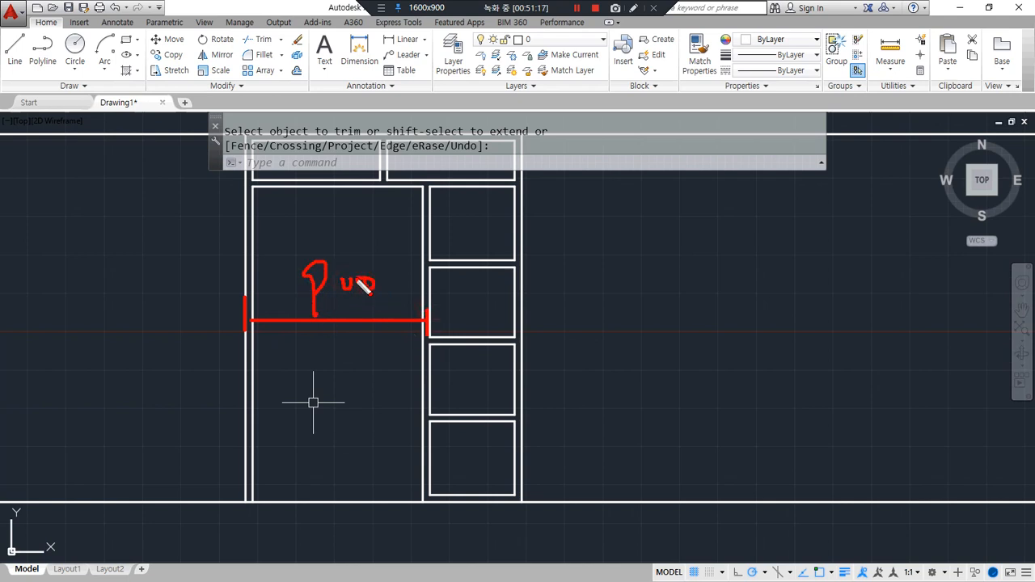
{"action": "left_click_drag", "start_coordinate": [428, 321], "coordinate": [526, 327]}
{"action": "mouse_move", "coordinate": [431, 272]}
{"action": "left_mouse_down"}
{"action": "mouse_move", "coordinate": [455, 301]}
{"action": "mouse_move", "coordinate": [512, 284]}
{"action": "left_mouse_up"}
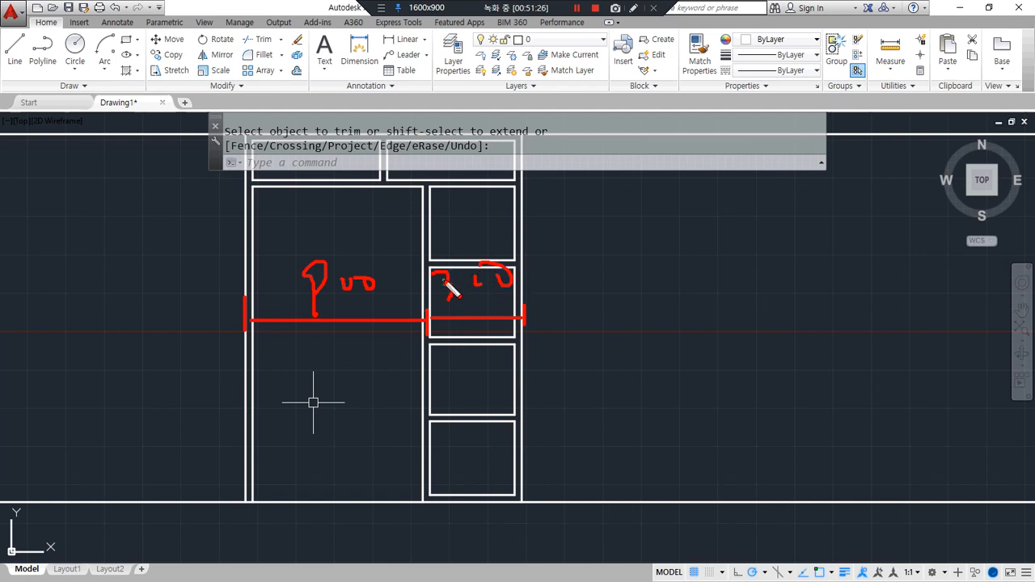
{"action": "mouse_move", "coordinate": [246, 293]}
{"action": "left_mouse_down"}
{"action": "mouse_move", "coordinate": [245, 329]}
{"action": "mouse_move", "coordinate": [434, 315]}
{"action": "mouse_move", "coordinate": [436, 371]}
{"action": "left_mouse_up"}
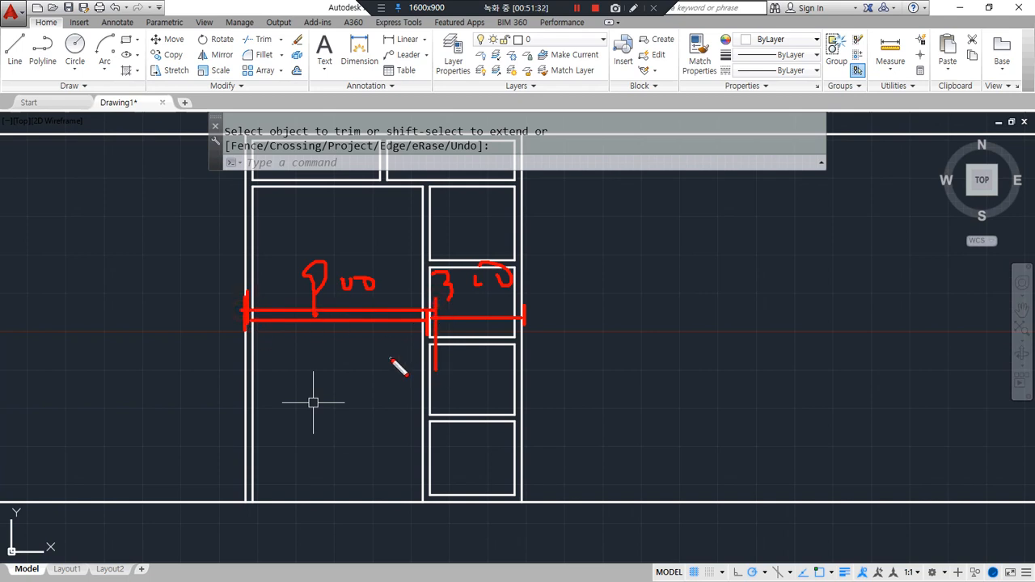
{"action": "key", "text": "Escape"}
{"action": "scroll", "coordinate": [556, 292], "scroll_direction": "down", "scroll_amount": 2}
{"action": "left_click_drag", "start_coordinate": [557, 299], "coordinate": [487, 348]}
{"action": "key", "text": "ctrl+alt+d"}
{"action": "mouse_move", "coordinate": [309, 252]}
{"action": "left_mouse_down"}
{"action": "mouse_move", "coordinate": [453, 254]}
{"action": "mouse_move", "coordinate": [444, 487]}
{"action": "mouse_move", "coordinate": [428, 370]}
{"action": "mouse_move", "coordinate": [516, 358]}
{"action": "mouse_move", "coordinate": [474, 491]}
{"action": "left_mouse_up"}
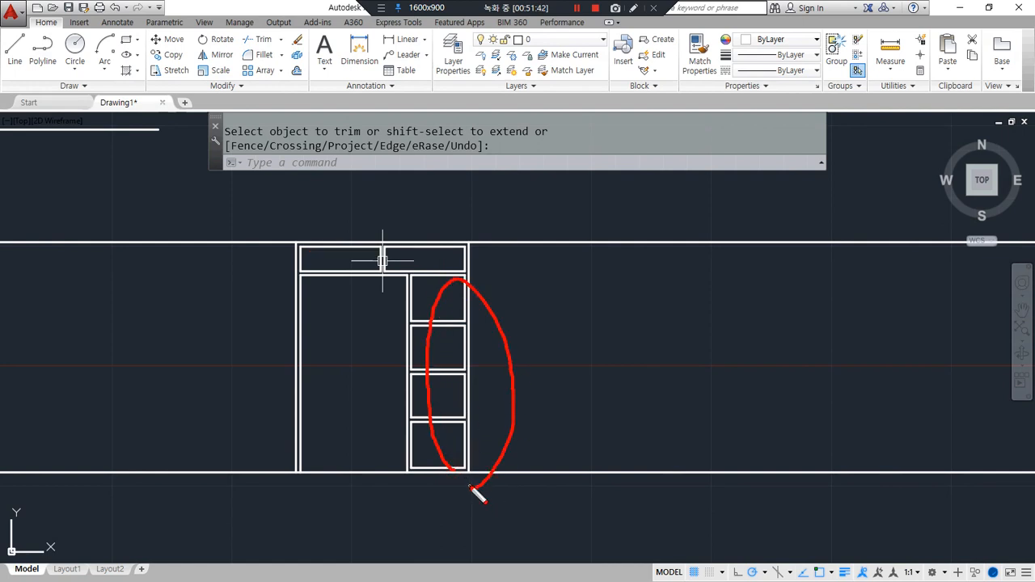
{"action": "mouse_move", "coordinate": [413, 293]}
{"action": "left_mouse_down"}
{"action": "mouse_move", "coordinate": [411, 315]}
{"action": "mouse_move", "coordinate": [469, 301]}
{"action": "mouse_move", "coordinate": [468, 317]}
{"action": "left_mouse_up"}
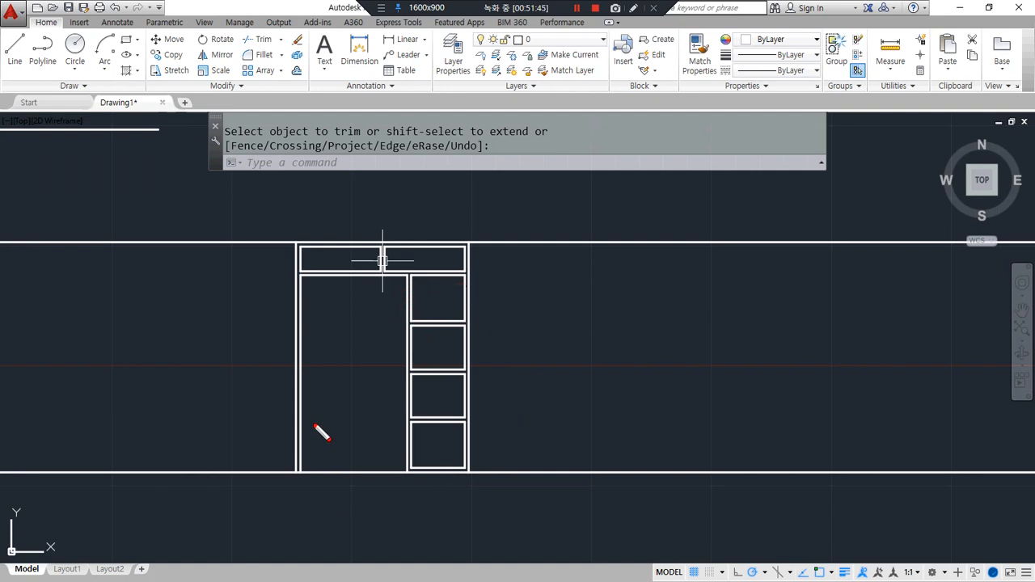
{"action": "mouse_move", "coordinate": [293, 346]}
{"action": "left_mouse_down"}
{"action": "mouse_move", "coordinate": [296, 474]}
{"action": "mouse_move", "coordinate": [437, 466]}
{"action": "mouse_move", "coordinate": [470, 444]}
{"action": "mouse_move", "coordinate": [471, 542]}
{"action": "left_mouse_up"}
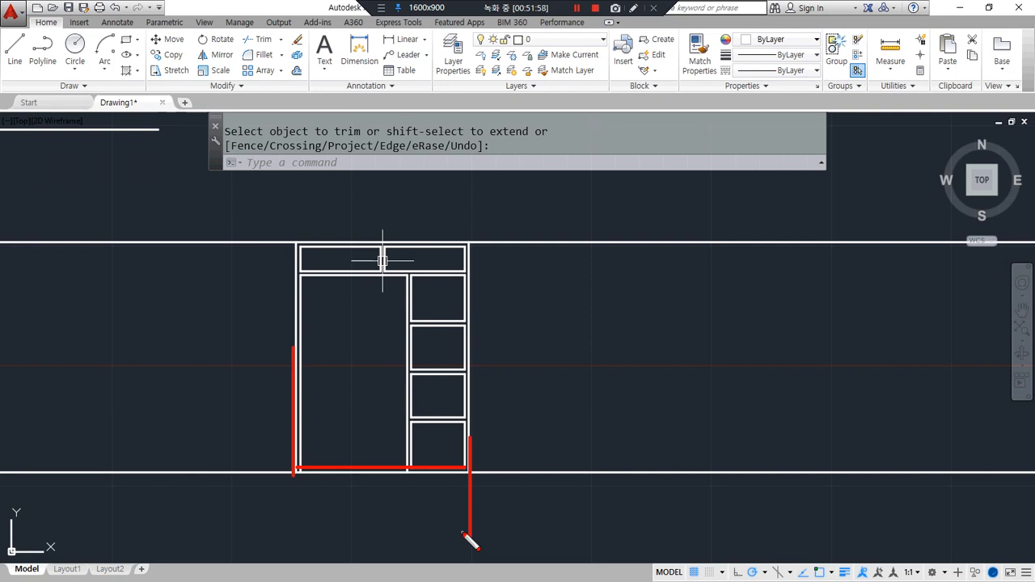
{"action": "mouse_move", "coordinate": [298, 307]}
{"action": "left_mouse_down"}
{"action": "mouse_move", "coordinate": [296, 368]}
{"action": "mouse_move", "coordinate": [411, 340]}
{"action": "mouse_move", "coordinate": [411, 405]}
{"action": "left_mouse_up"}
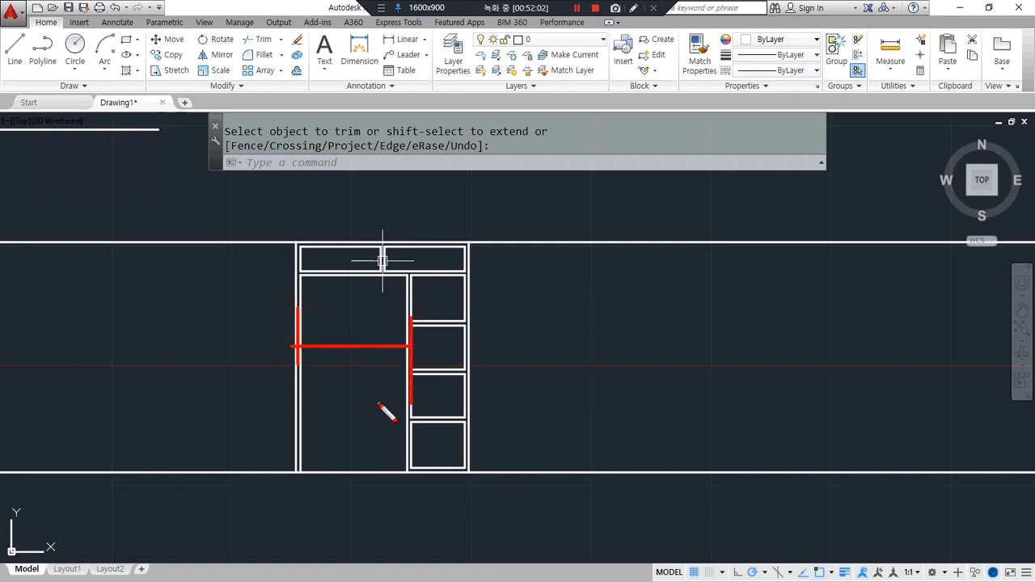
{"action": "left_click_drag", "start_coordinate": [434, 298], "coordinate": [460, 323]}
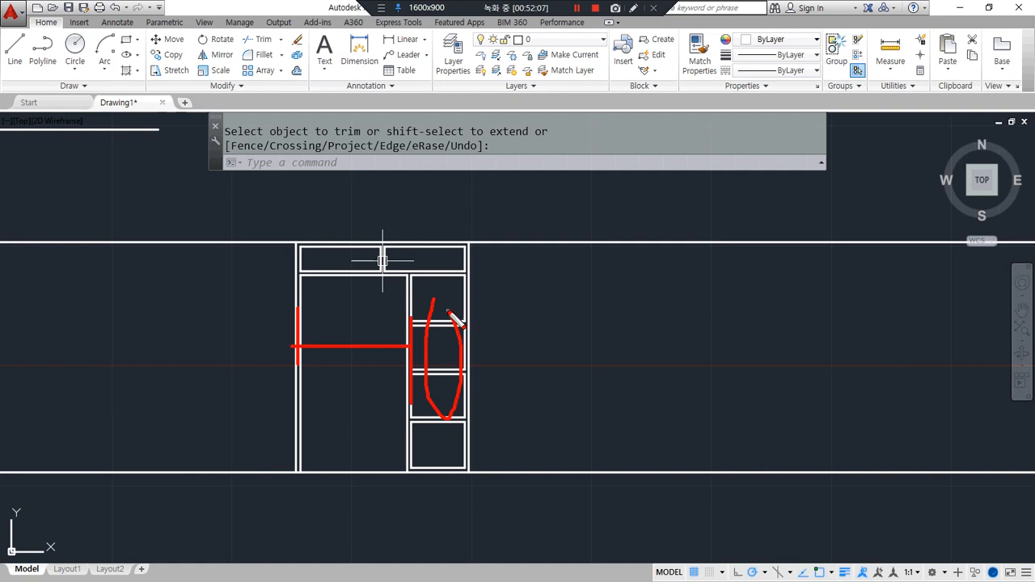
{"action": "key", "text": "Delete"}
{"action": "left_click_drag", "start_coordinate": [447, 429], "coordinate": [433, 456]}
{"action": "left_click_drag", "start_coordinate": [451, 443], "coordinate": [441, 468]}
{"action": "mouse_move", "coordinate": [429, 389]}
{"action": "left_mouse_down"}
{"action": "mouse_move", "coordinate": [418, 405]}
{"action": "mouse_move", "coordinate": [438, 405]}
{"action": "left_mouse_up"}
{"action": "mouse_move", "coordinate": [435, 338]}
{"action": "left_mouse_down"}
{"action": "mouse_move", "coordinate": [429, 354]}
{"action": "mouse_move", "coordinate": [447, 353]}
{"action": "left_mouse_up"}
{"action": "mouse_move", "coordinate": [427, 281]}
{"action": "left_mouse_down"}
{"action": "mouse_move", "coordinate": [426, 299]}
{"action": "mouse_move", "coordinate": [441, 303]}
{"action": "left_mouse_up"}
{"action": "mouse_move", "coordinate": [411, 247]}
{"action": "left_mouse_down"}
{"action": "mouse_move", "coordinate": [398, 264]}
{"action": "mouse_move", "coordinate": [410, 263]}
{"action": "mouse_move", "coordinate": [343, 267]}
{"action": "left_mouse_up"}
{"action": "left_click", "coordinate": [323, 260]}
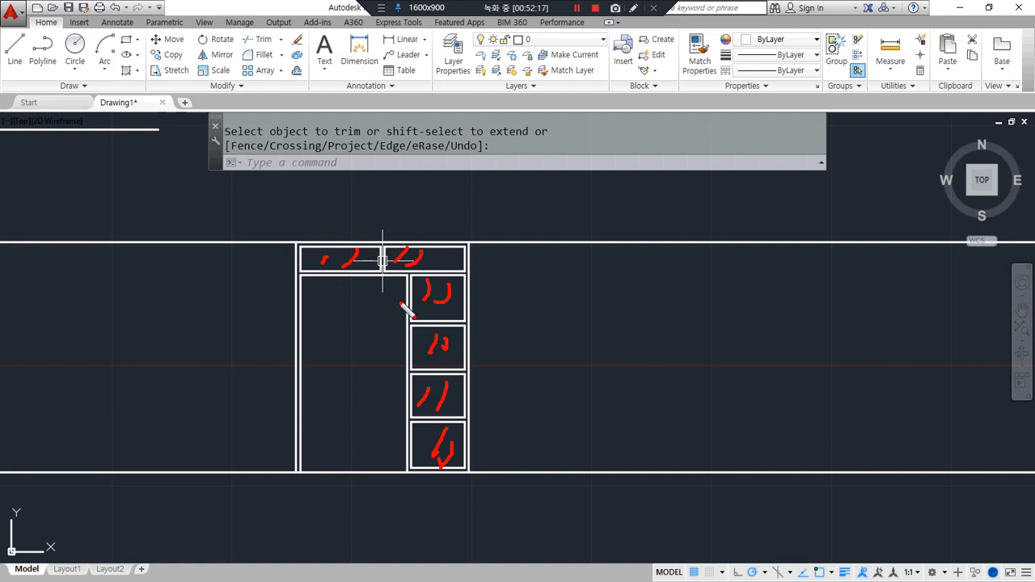
{"action": "left_click_drag", "start_coordinate": [310, 275], "coordinate": [388, 398]}
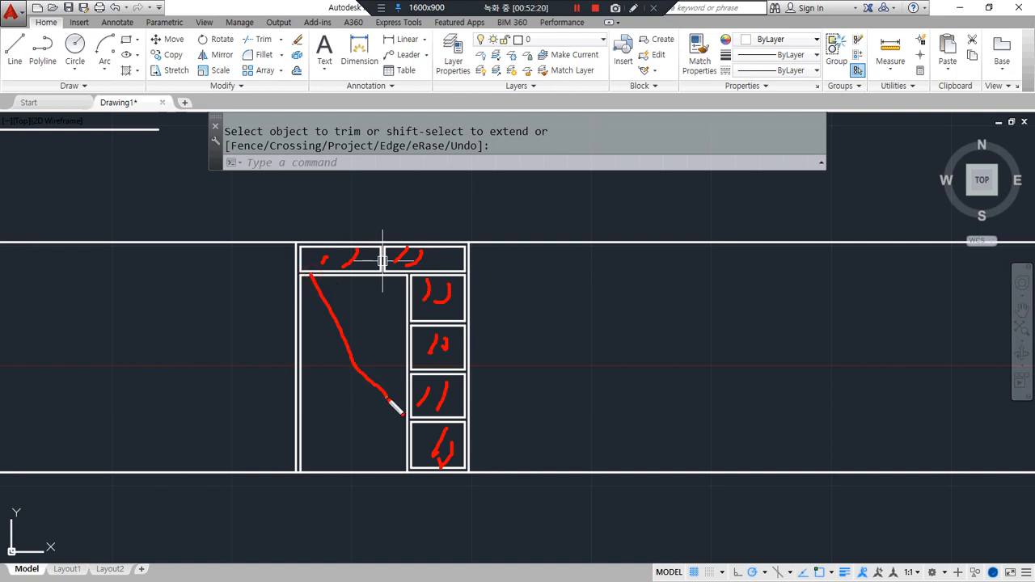
{"action": "mouse_move", "coordinate": [409, 274]}
{"action": "left_mouse_down"}
{"action": "mouse_move", "coordinate": [356, 323]}
{"action": "mouse_move", "coordinate": [342, 396]}
{"action": "mouse_move", "coordinate": [381, 473]}
{"action": "left_mouse_up"}
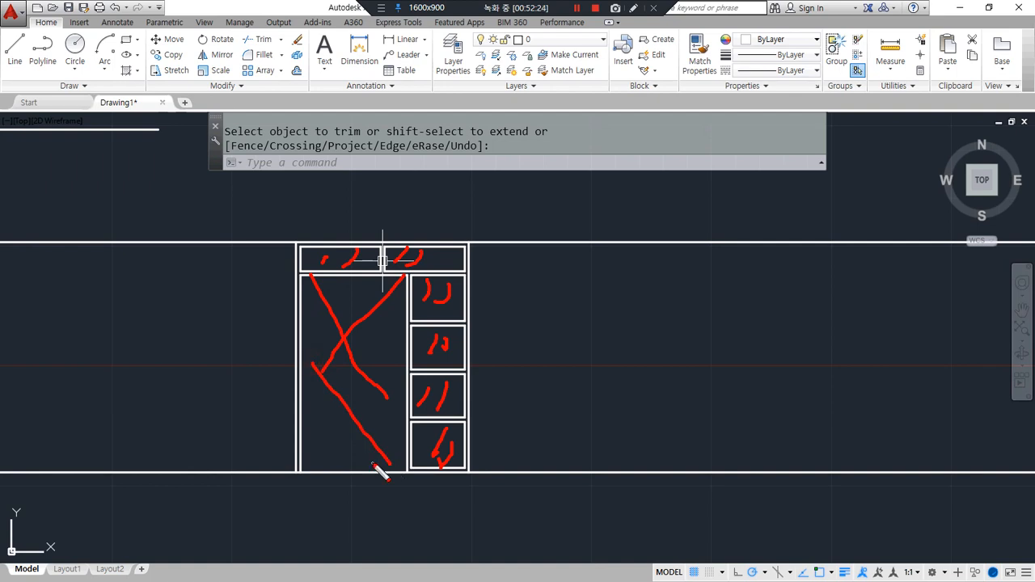
- Offset the door opening's top edge and both vertical edges 80 inward
{"action": "type", "text": "o"}
{"action": "key", "text": "Return"}
{"action": "type", "text": "80"}
{"action": "key", "text": "Return"}
{"action": "scroll", "coordinate": [359, 307], "scroll_direction": "up", "scroll_amount": 4}
{"action": "left_click", "coordinate": [349, 223]}
{"action": "left_click", "coordinate": [340, 307]}
{"action": "left_click", "coordinate": [202, 381]}
{"action": "left_click", "coordinate": [323, 388]}
{"action": "left_click", "coordinate": [474, 393]}
{"action": "left_click", "coordinate": [347, 477]}
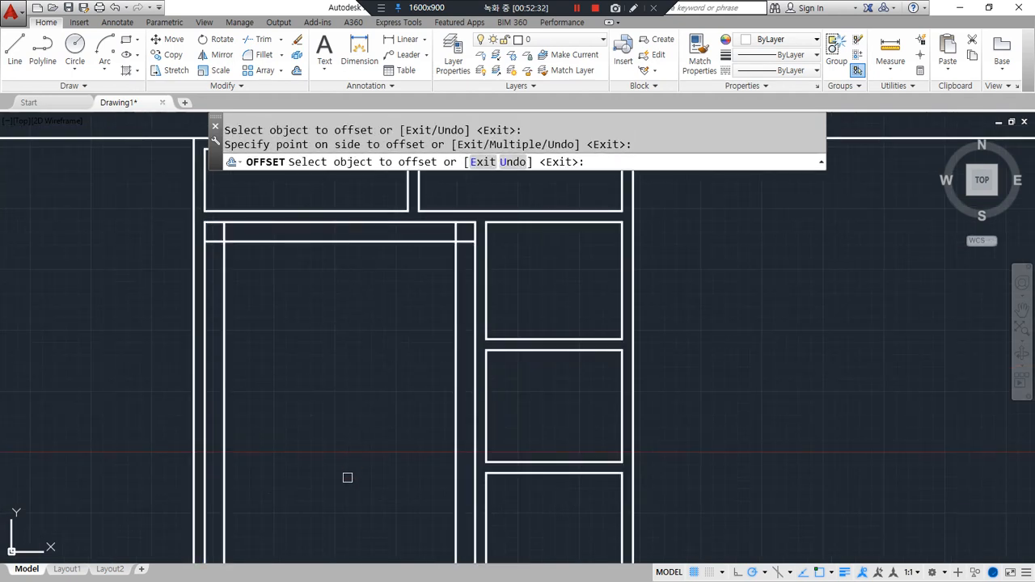
- Offset the floor line 100 upward inside the door opening
{"action": "middle_click_drag", "start_coordinate": [347, 476], "coordinate": [347, 349]}
{"action": "key", "text": "Return"}
{"action": "key", "text": "Return"}
{"action": "type", "text": "100"}
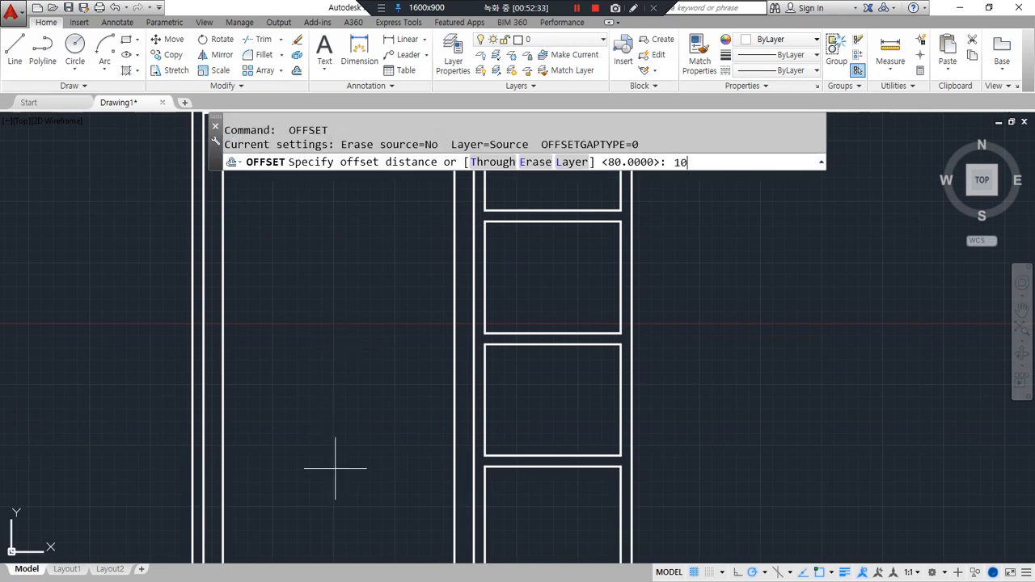
{"action": "key", "text": "Return"}
{"action": "middle_click_drag", "start_coordinate": [340, 469], "coordinate": [321, 439]}
{"action": "left_click", "coordinate": [317, 437]}
{"action": "left_click", "coordinate": [270, 393]}
- Fillet the four offset lines inside the door opening into a rectangle with square corners
{"action": "key", "text": "Return"}
{"action": "type", "text": "f"}
{"action": "key", "text": "Return"}
{"action": "left_click", "coordinate": [225, 395]}
{"action": "left_click", "coordinate": [267, 412]}
{"action": "key", "text": "Return"}
{"action": "left_click", "coordinate": [402, 411]}
{"action": "left_click", "coordinate": [452, 340]}
{"action": "scroll", "coordinate": [402, 313], "scroll_direction": "down", "scroll_amount": 2}
{"action": "key", "text": "Return"}
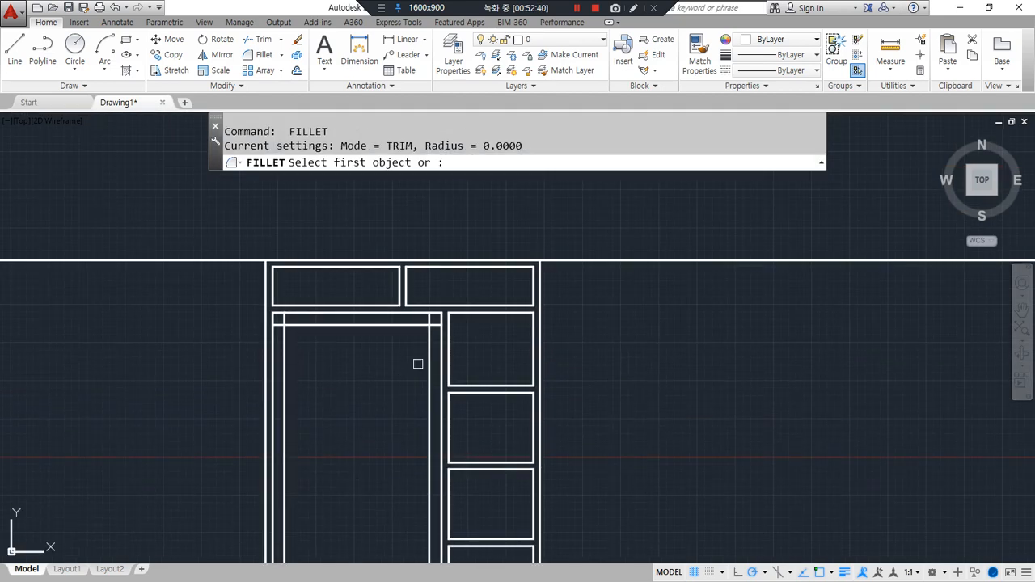
{"action": "left_click", "coordinate": [429, 357]}
{"action": "left_click", "coordinate": [410, 327]}
{"action": "key", "text": "Return"}
{"action": "left_click", "coordinate": [301, 326]}
- Offset the floor line 900 upward across the door
{"action": "middle_click_drag", "start_coordinate": [335, 510], "coordinate": [312, 315]}
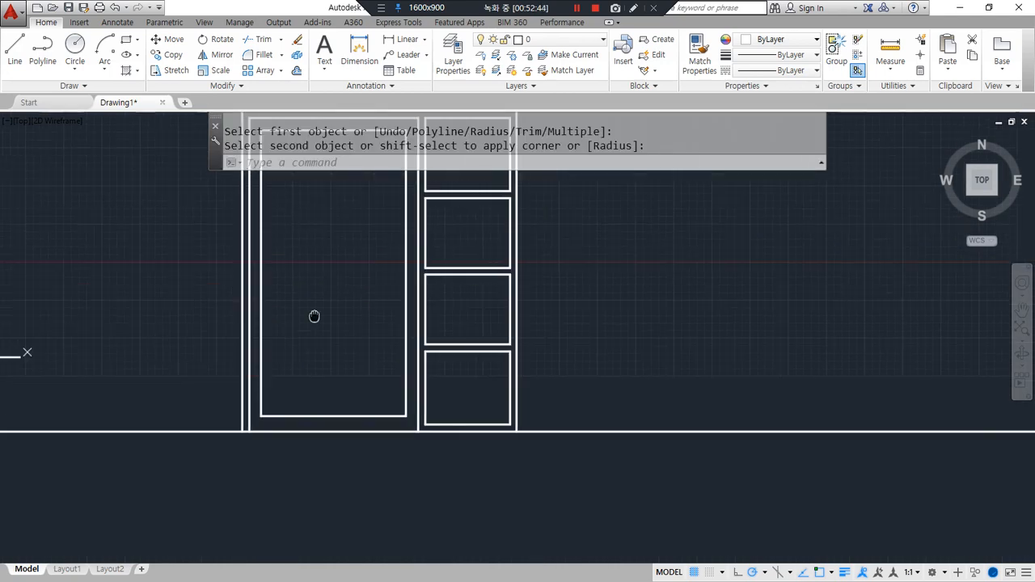
{"action": "key", "text": "Escape"}
{"action": "type", "text": "o"}
{"action": "key", "text": "Return"}
{"action": "type", "text": "900"}
{"action": "key", "text": "Return"}
{"action": "left_click", "coordinate": [316, 429]}
{"action": "left_click", "coordinate": [312, 288]}
{"action": "scroll", "coordinate": [333, 300], "scroll_direction": "up", "scroll_amount": 4}
{"action": "key", "text": "Return"}
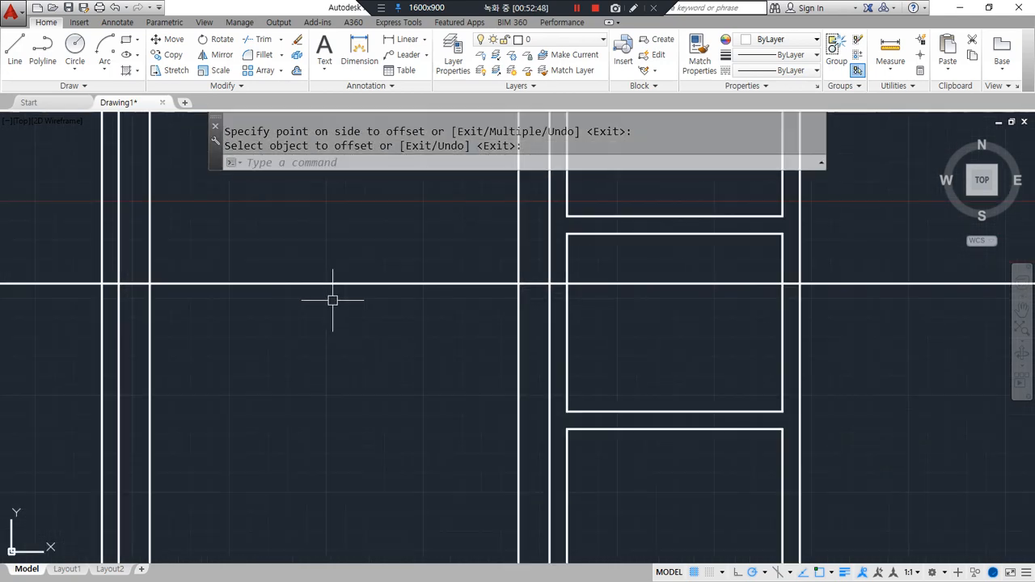
- Offset the horizontal line at 900 height by 40 above and below
{"action": "key", "text": "Return"}
{"action": "type", "text": "4"}
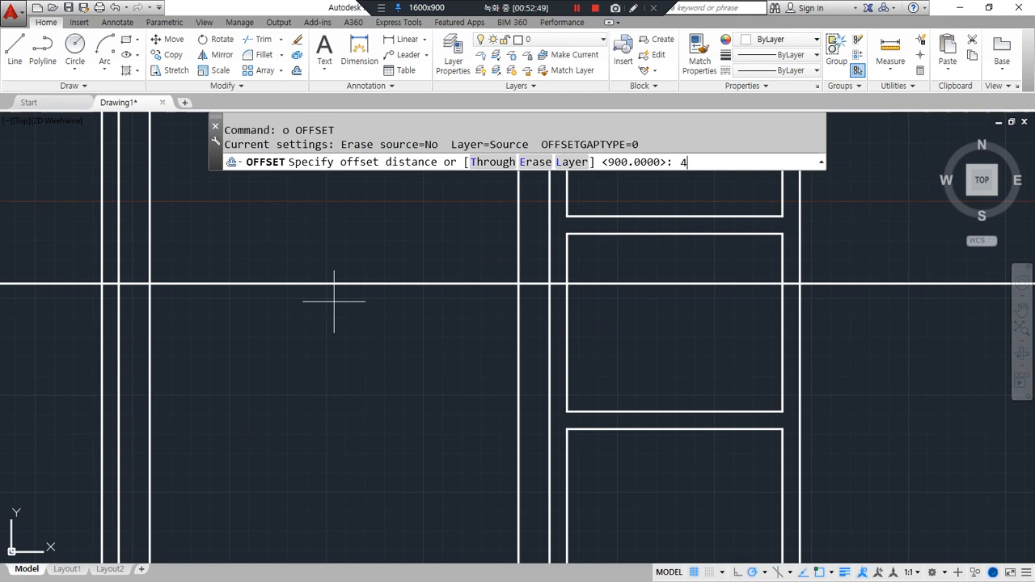
{"action": "type", "text": "0"}
{"action": "key", "text": "Return"}
{"action": "left_click", "coordinate": [343, 284]}
{"action": "left_click", "coordinate": [342, 256]}
{"action": "left_click", "coordinate": [344, 284]}
{"action": "left_click", "coordinate": [347, 307]}
{"action": "key", "text": "Return"}
- Erase the middle horizontal line at 900 height and trim the door panel's vertical edges between its two offset lines
{"action": "left_click", "coordinate": [341, 287]}
{"action": "type", "text": "e"}
{"action": "key", "text": "Return"}
{"action": "key", "text": "Escape"}
{"action": "key", "text": "Escape"}
{"action": "type", "text": "e"}
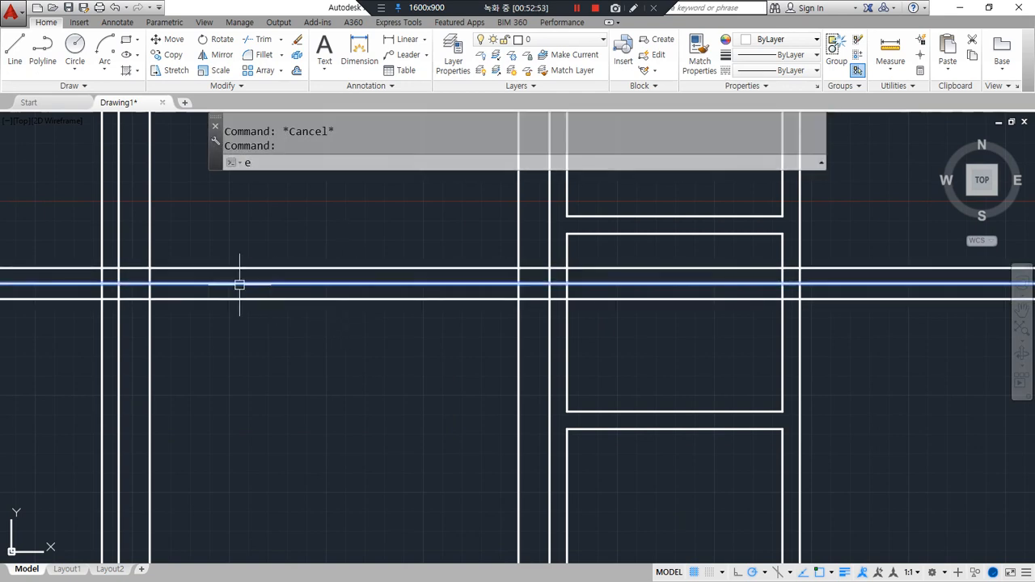
{"action": "key", "text": "Return"}
{"action": "type", "text": "tr"}
{"action": "key", "text": "Return"}
{"action": "key", "text": "Return"}
{"action": "left_click", "coordinate": [151, 282]}
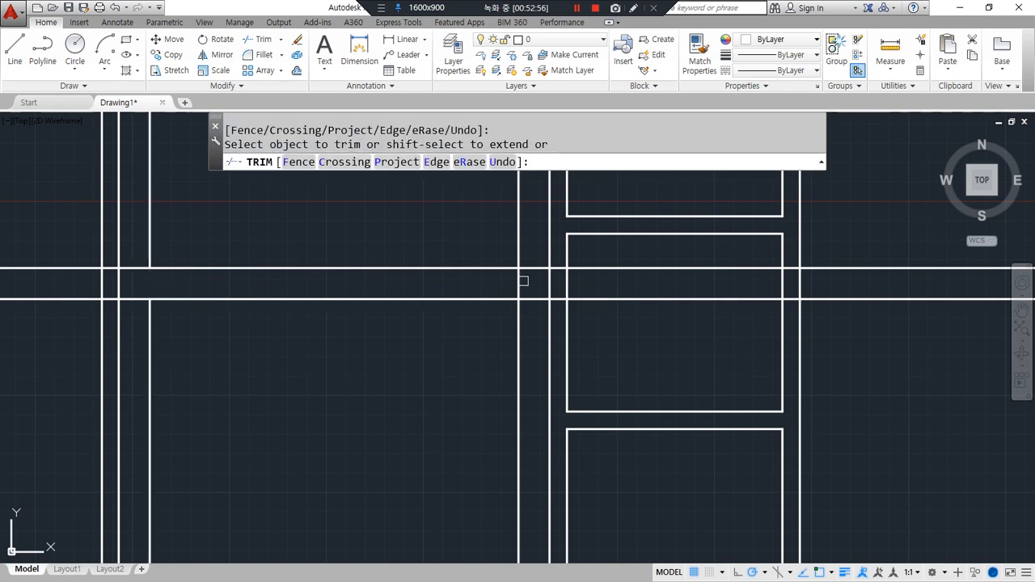
- Fillet the two crossbar lines to the door panel's vertical edges, forming separate upper and lower panels with square corners
{"action": "key", "text": "Return"}
{"action": "type", "text": "f"}
{"action": "key", "text": "Return"}
{"action": "left_click", "coordinate": [516, 257]}
{"action": "left_click", "coordinate": [457, 269]}
{"action": "key", "text": "Return"}
{"action": "left_click", "coordinate": [151, 241]}
{"action": "left_click", "coordinate": [166, 269]}
{"action": "key", "text": "Return"}
{"action": "left_click", "coordinate": [168, 300]}
{"action": "left_click", "coordinate": [149, 321]}
{"action": "key", "text": "Return"}
{"action": "left_click", "coordinate": [458, 300]}
{"action": "left_click", "coordinate": [518, 339]}
{"action": "scroll", "coordinate": [507, 412], "scroll_direction": "down", "scroll_amount": 4}
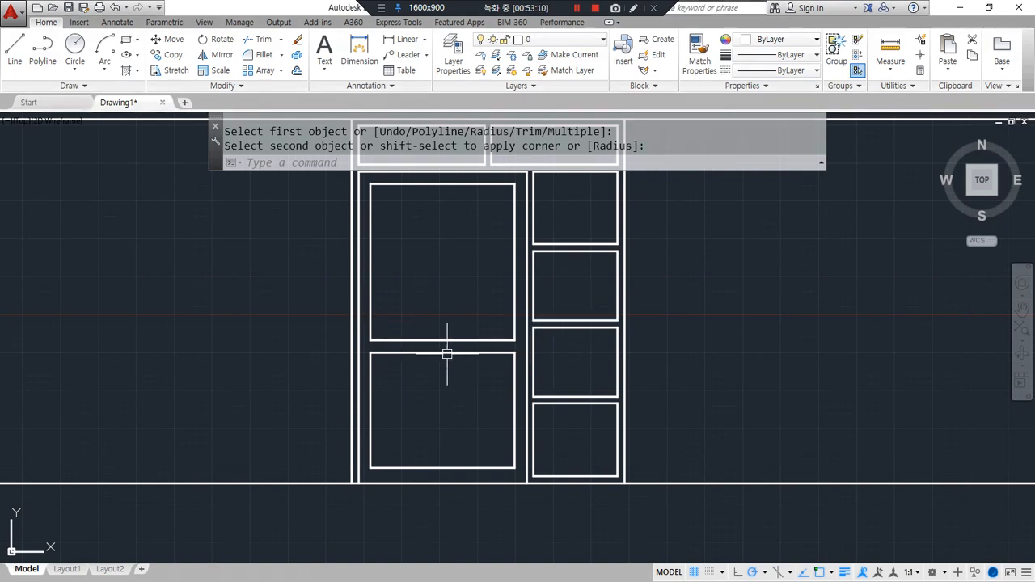
- Offset both door panels' right edges and their edges along the crossbar 40 inward for the handle notch
{"action": "key", "text": "Escape"}
{"action": "scroll", "coordinate": [503, 312], "scroll_direction": "up", "scroll_amount": 2}
{"action": "type", "text": "o"}
{"action": "key", "text": "Return"}
{"action": "type", "text": "4"}
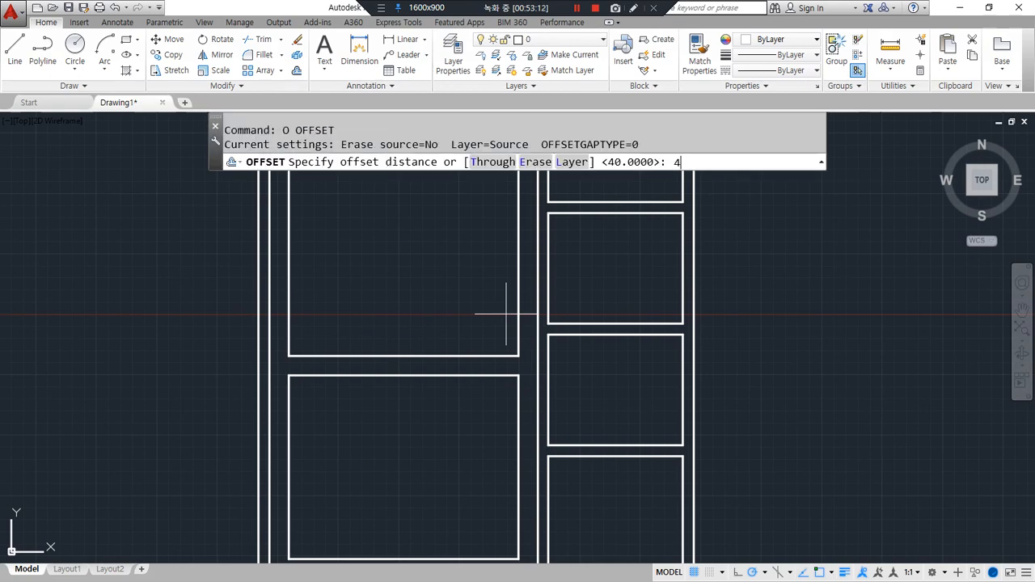
{"action": "type", "text": "0"}
{"action": "key", "text": "Return"}
{"action": "scroll", "coordinate": [504, 309], "scroll_direction": "up", "scroll_amount": 2}
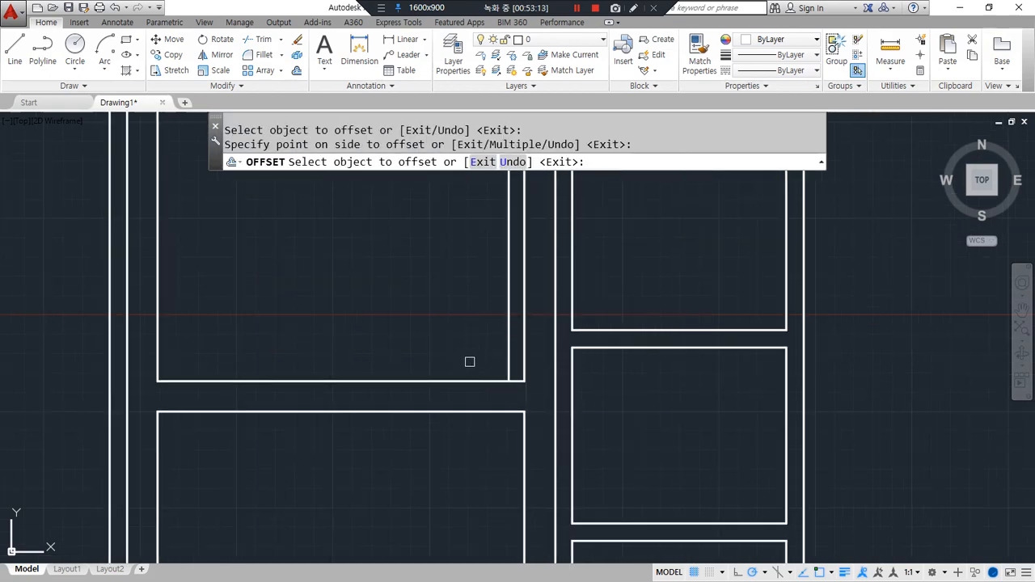
{"action": "left_click", "coordinate": [518, 428]}
{"action": "left_click", "coordinate": [474, 434]}
{"action": "left_click", "coordinate": [474, 381]}
{"action": "left_click", "coordinate": [474, 353]}
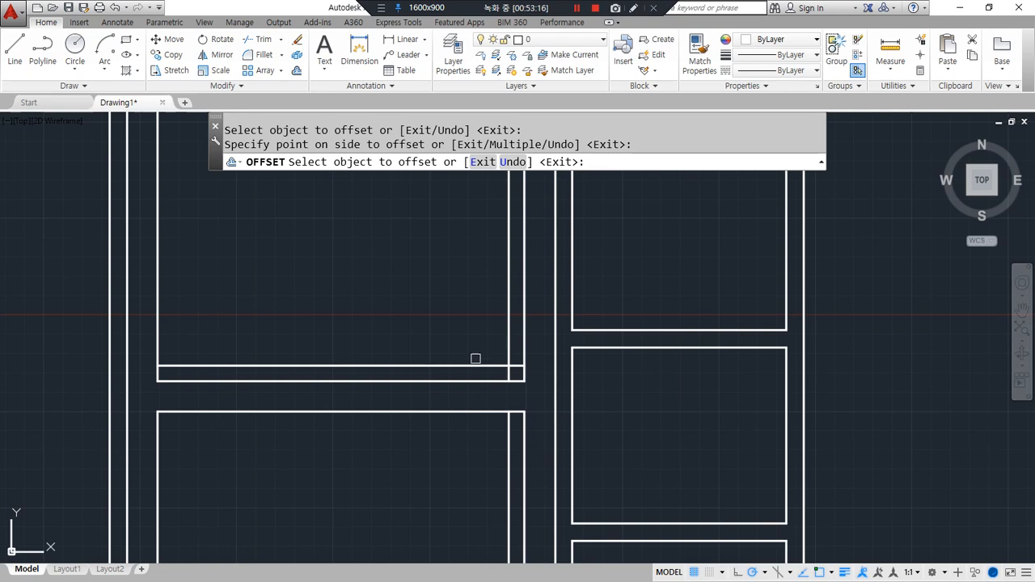
{"action": "left_click", "coordinate": [474, 414]}
{"action": "left_click", "coordinate": [467, 443]}
{"action": "key", "text": "Return"}
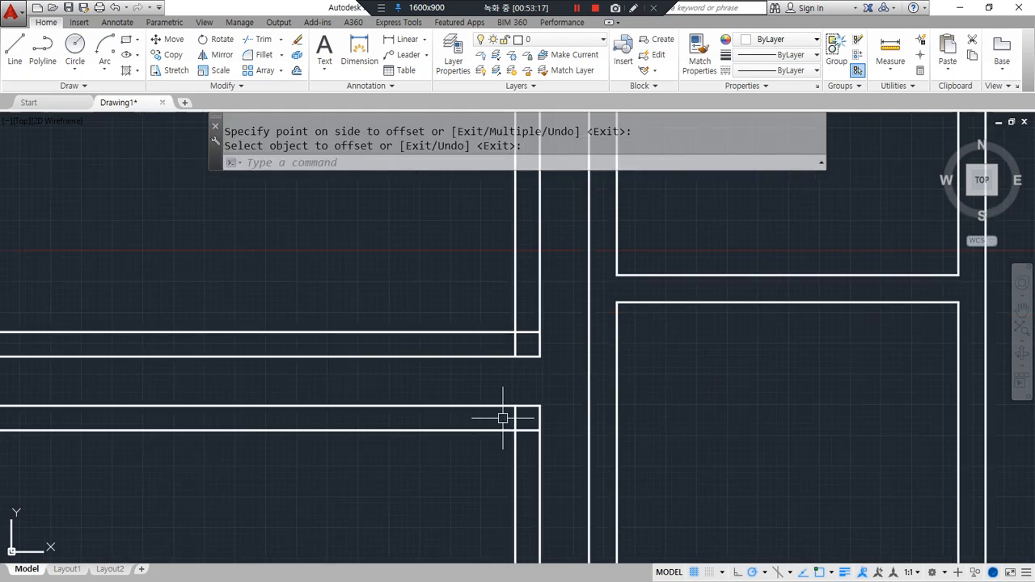
- Fillet the offset lines at the crossbar's right end into square corners in the upper and lower panels
{"action": "scroll", "coordinate": [506, 415], "scroll_direction": "up", "scroll_amount": 4}
{"action": "type", "text": "f"}
{"action": "key", "text": "Return"}
{"action": "left_click", "coordinate": [532, 291]}
{"action": "left_click", "coordinate": [512, 312]}
{"action": "key", "text": "space"}
{"action": "left_click", "coordinate": [511, 434]}
{"action": "left_click", "coordinate": [524, 448]}
- Join the notch's two short vertical segments into one line and trim the panel corners to its right
{"action": "type", "text": "j"}
{"action": "key", "text": "Return"}
{"action": "left_click", "coordinate": [511, 434]}
{"action": "left_click", "coordinate": [511, 316]}
{"action": "key", "text": "Return"}
{"action": "type", "text": "tr"}
{"action": "key", "text": "Return"}
{"action": "key", "text": "Return"}
{"action": "left_click", "coordinate": [564, 429]}
{"action": "left_click", "coordinate": [521, 309]}
{"action": "key", "text": "Return"}
{"action": "left_click_drag", "start_coordinate": [580, 463], "coordinate": [627, 406]}
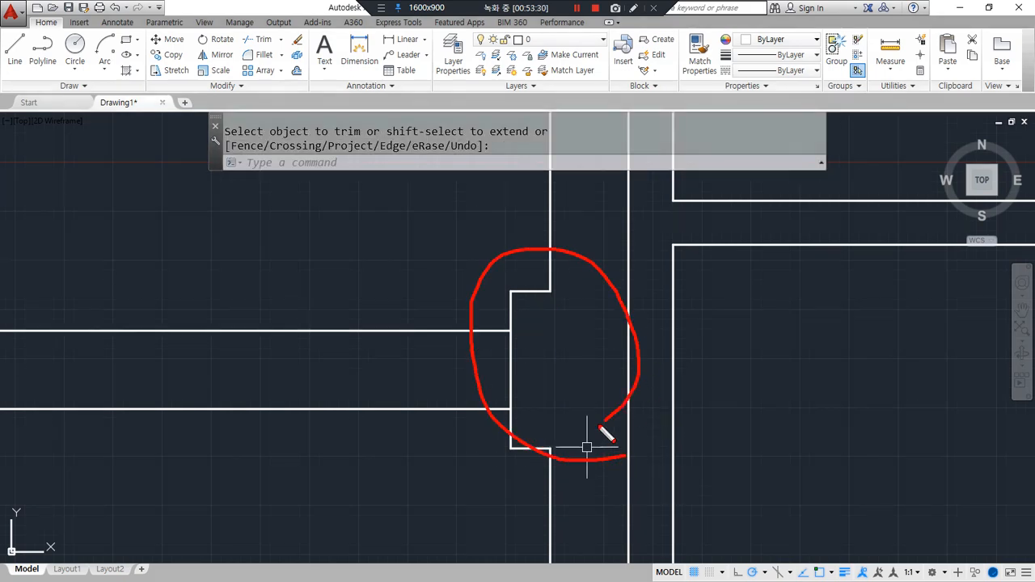
{"action": "scroll", "coordinate": [356, 421], "scroll_direction": "down", "scroll_amount": 8}
{"action": "mouse_move", "coordinate": [296, 537]}
{"action": "left_mouse_down"}
{"action": "mouse_move", "coordinate": [351, 534]}
{"action": "mouse_move", "coordinate": [478, 245]}
{"action": "mouse_move", "coordinate": [364, 528]}
{"action": "left_mouse_up"}
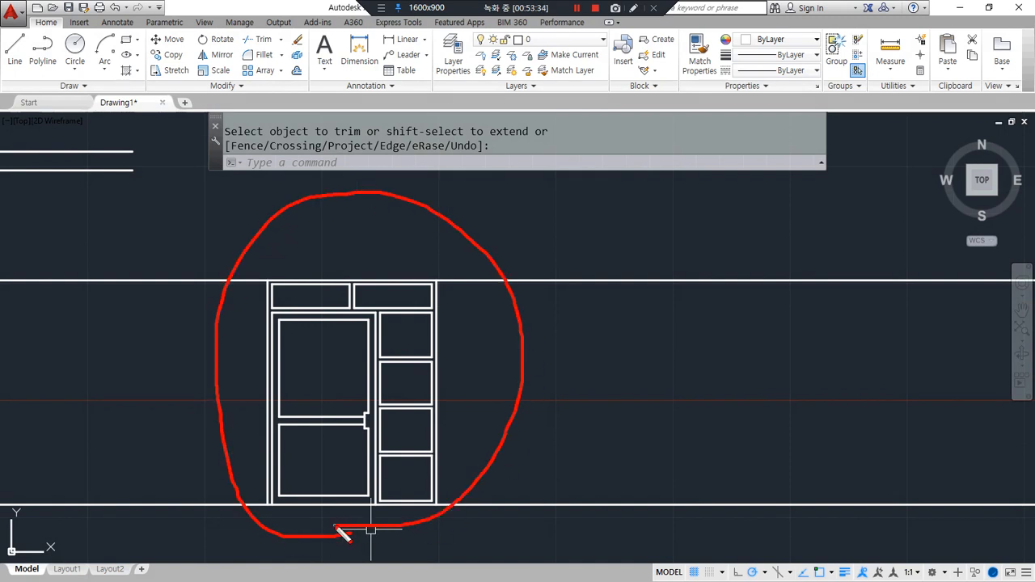
{"action": "key", "text": "Escape"}
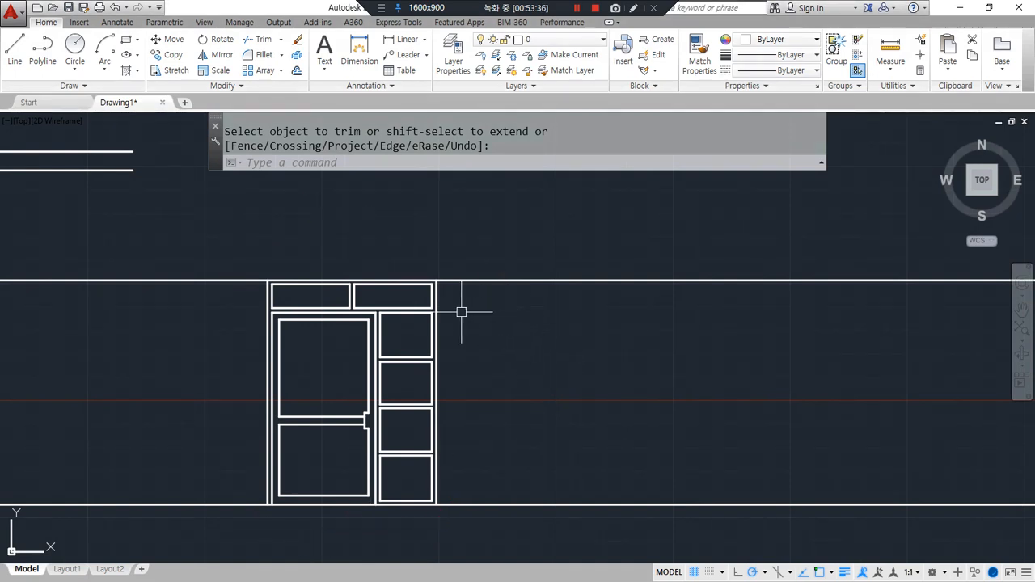
{"action": "key", "text": "Escape"}
{"action": "middle_click_drag", "start_coordinate": [461, 311], "coordinate": [476, 380]}
{"action": "left_click_drag", "start_coordinate": [227, 447], "coordinate": [638, 448]}
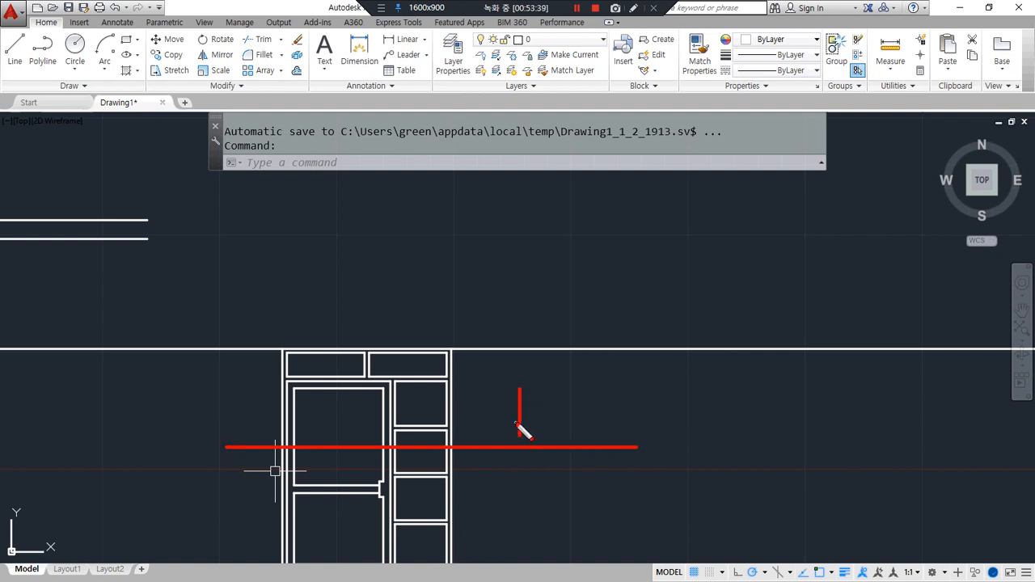
{"action": "key", "text": "Escape"}
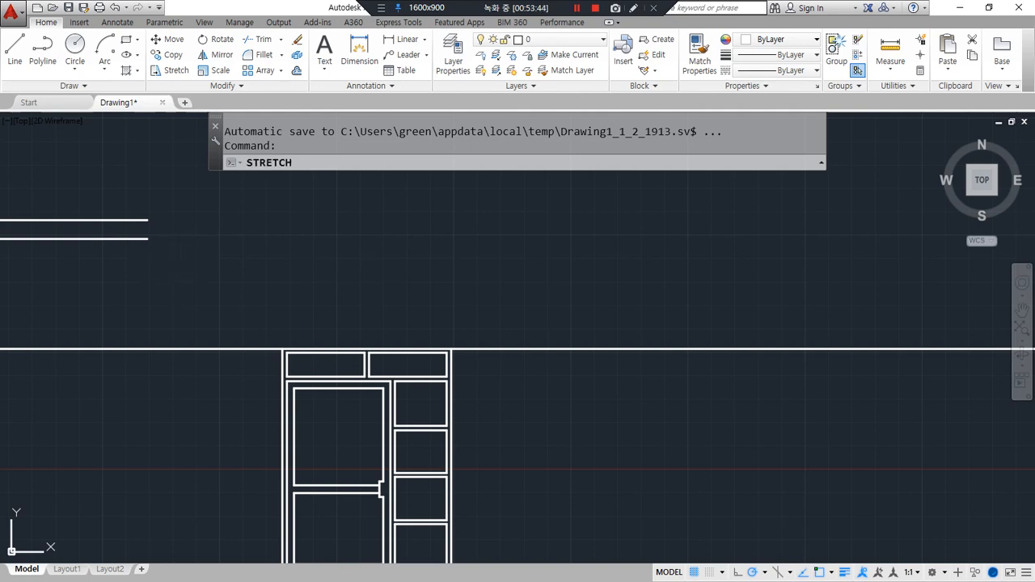
- Stretch the right ends of the two horizontal wall lines above the elevation to beyond the door frame's right side
{"action": "type", "text": "s"}
{"action": "key", "text": "Return"}
{"action": "left_click", "coordinate": [182, 259]}
{"action": "left_click", "coordinate": [129, 209]}
{"action": "key", "text": "Return"}
{"action": "left_click", "coordinate": [141, 271]}
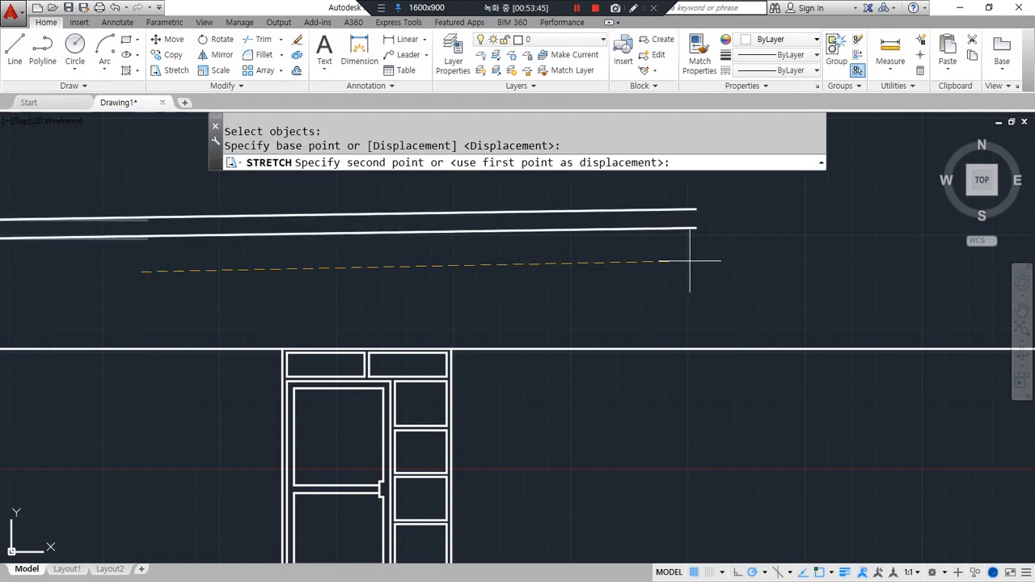
{"action": "key", "text": "Escape"}
- Draw vertical lines from the door frame's two top outer corners up to the upper wall line
{"action": "type", "text": "l"}
{"action": "key", "text": "Return"}
{"action": "scroll", "coordinate": [439, 319], "scroll_direction": "up", "scroll_amount": 4}
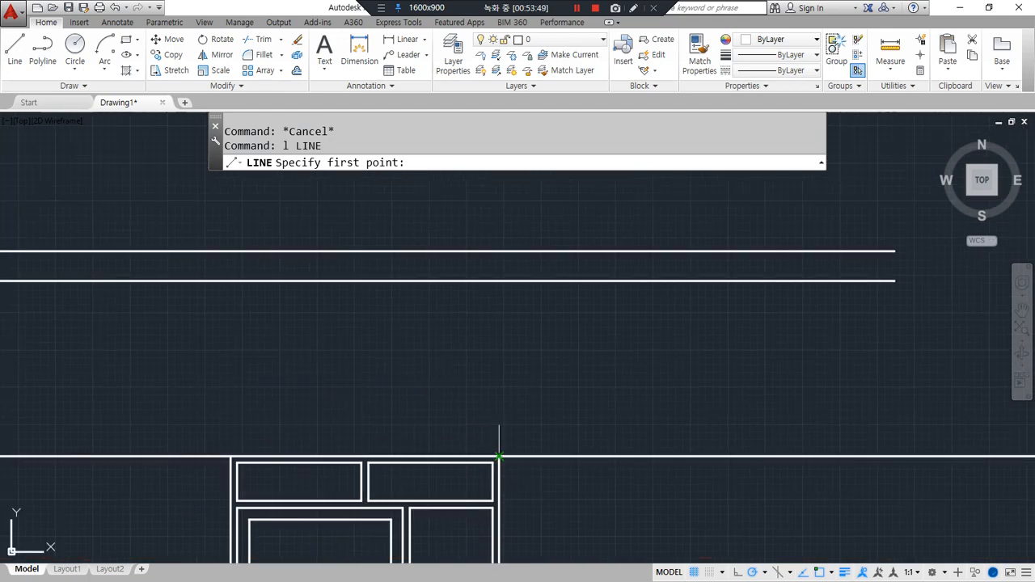
{"action": "left_click", "coordinate": [499, 457]}
{"action": "left_click", "coordinate": [498, 249]}
{"action": "key", "text": "Return"}
{"action": "key", "text": "Return"}
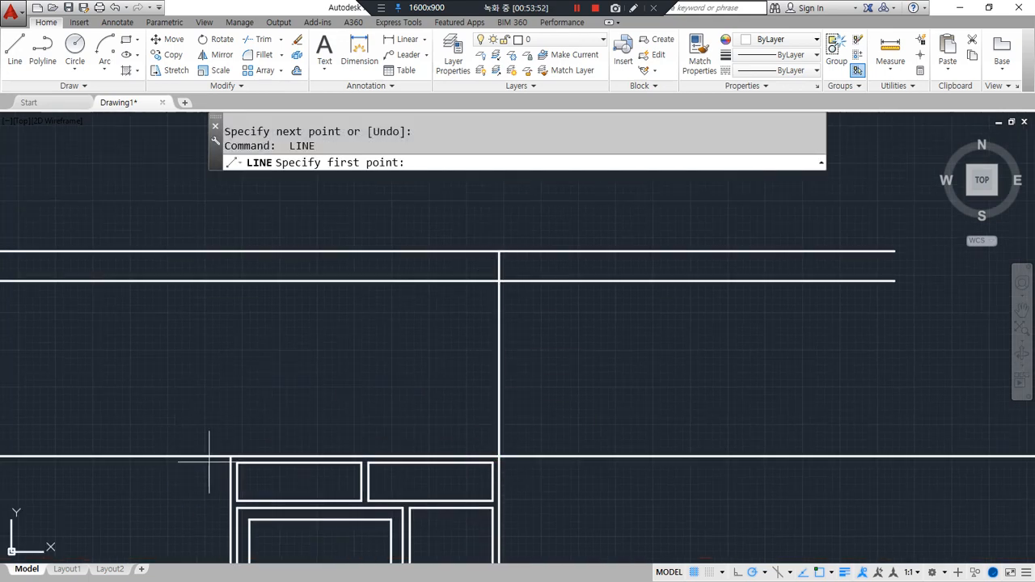
{"action": "left_click", "coordinate": [230, 457]}
{"action": "left_click", "coordinate": [231, 252]}
{"action": "key", "text": "Return"}
- Trim the two projection lines between the lower wall line and the top of the elevation
{"action": "type", "text": "tr"}
{"action": "key", "text": "Return"}
{"action": "key", "text": "Return"}
{"action": "left_click", "coordinate": [605, 435]}
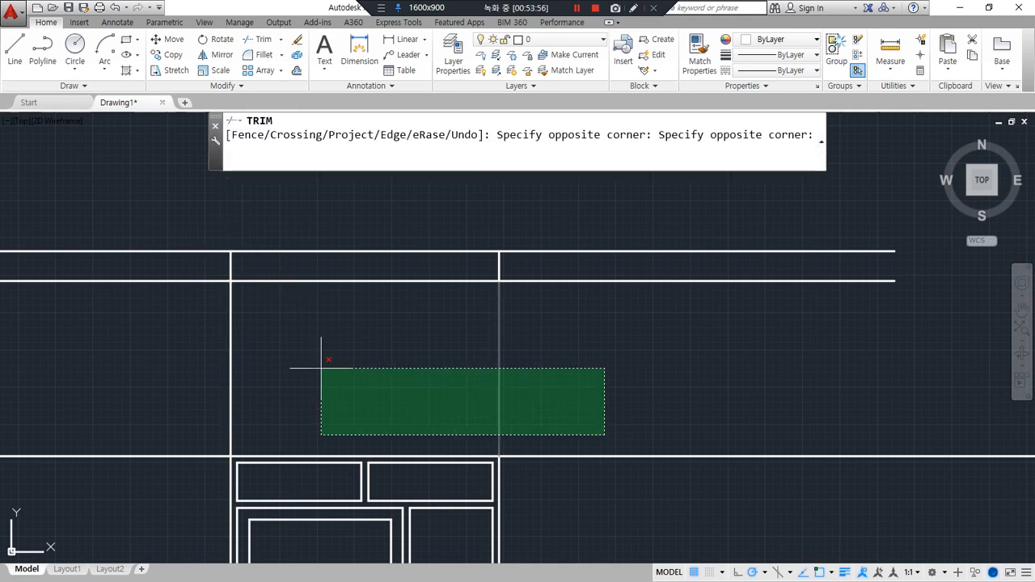
{"action": "left_click", "coordinate": [91, 348]}
{"action": "key", "text": "Return"}
- Offset the two vertical projection lines between the wall lines inward by 45 to form the frame's outer jambs
{"action": "type", "text": "o"}
{"action": "key", "text": "Return"}
{"action": "type", "text": "4"}
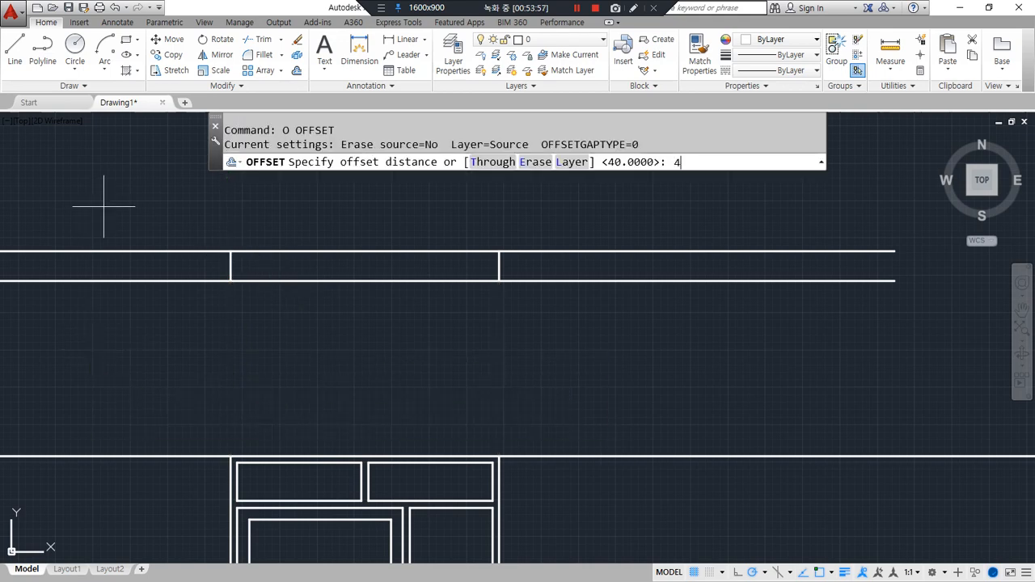
{"action": "type", "text": "5"}
{"action": "key", "text": "Return"}
{"action": "scroll", "coordinate": [207, 211], "scroll_direction": "up", "scroll_amount": 2}
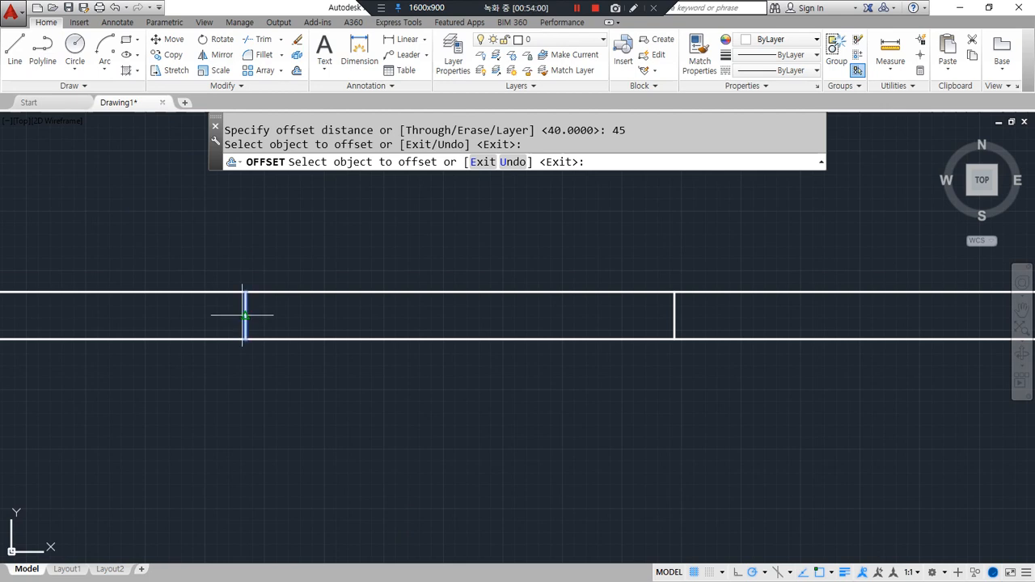
{"action": "left_click", "coordinate": [244, 315]}
{"action": "left_click", "coordinate": [673, 315]}
{"action": "left_click", "coordinate": [589, 312]}
{"action": "key", "text": "Return"}
- Offset the left jamb's outer line to the right to mark the divider between the door opening and side panel
{"action": "type", "text": "o"}
{"action": "key", "text": "Return"}
{"action": "type", "text": "120"}
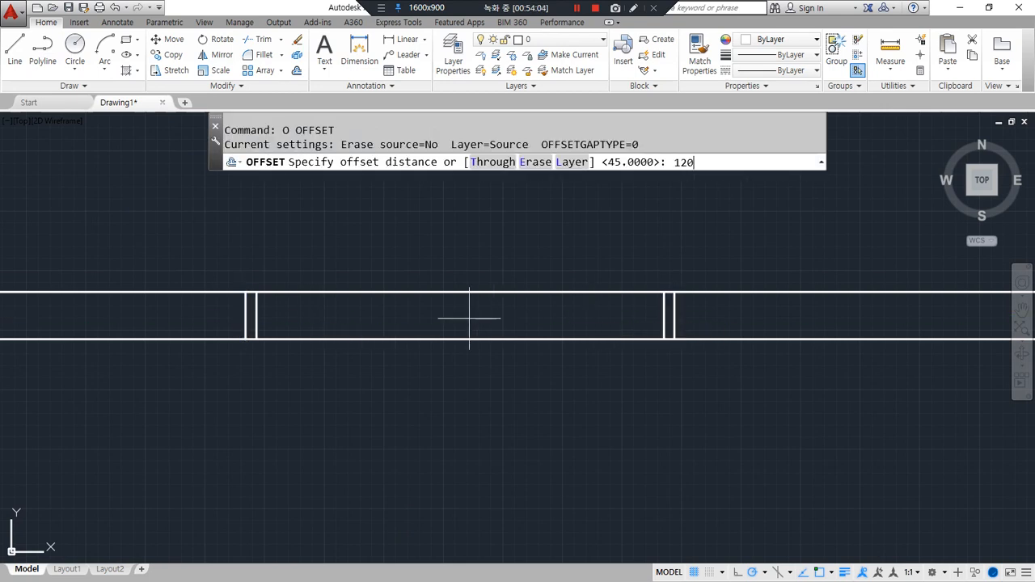
{"action": "key", "text": "Return"}
{"action": "left_click", "coordinate": [247, 317]}
{"action": "left_click", "coordinate": [558, 305]}
{"action": "key", "text": "Return"}
- Offset the divider line 45 to the left to give the intermediate jamb its thickness
{"action": "type", "text": "o"}
{"action": "key", "text": "Return"}
{"action": "type", "text": "45"}
{"action": "key", "text": "Return"}
{"action": "left_click", "coordinate": [531, 313]}
{"action": "left_click", "coordinate": [497, 315]}
{"action": "key", "text": "Return"}
{"action": "scroll", "coordinate": [495, 306], "scroll_direction": "up", "scroll_amount": 4}
{"action": "scroll", "coordinate": [682, 333], "scroll_direction": "down", "scroll_amount": 2}
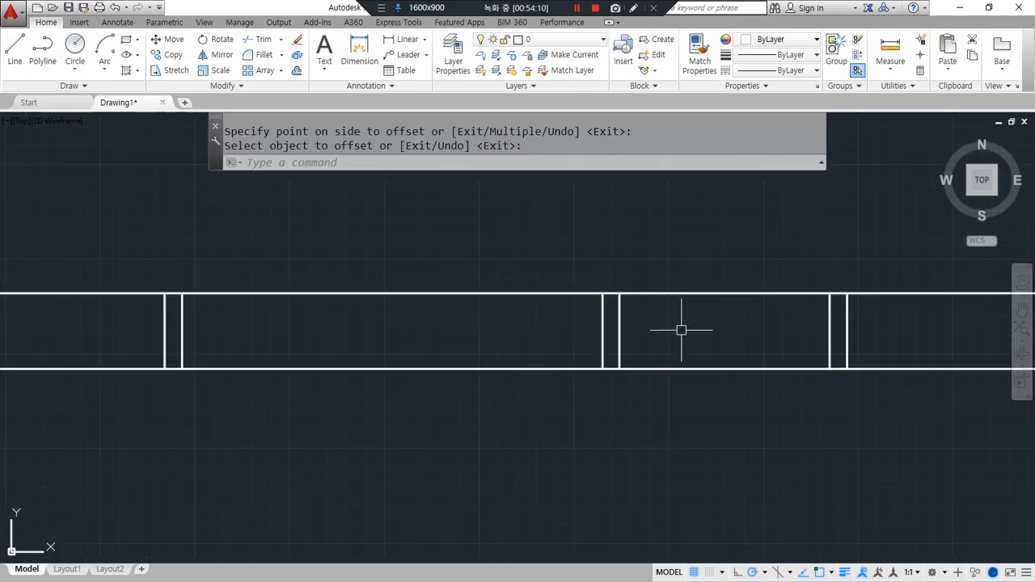
- Draw a horizontal line between the midpoints of the divider's right edge and the right jamb's inner edge
{"action": "middle_click_drag", "start_coordinate": [682, 332], "coordinate": [688, 337]}
{"action": "type", "text": "l"}
{"action": "key", "text": "Return"}
{"action": "left_click", "coordinate": [629, 339]}
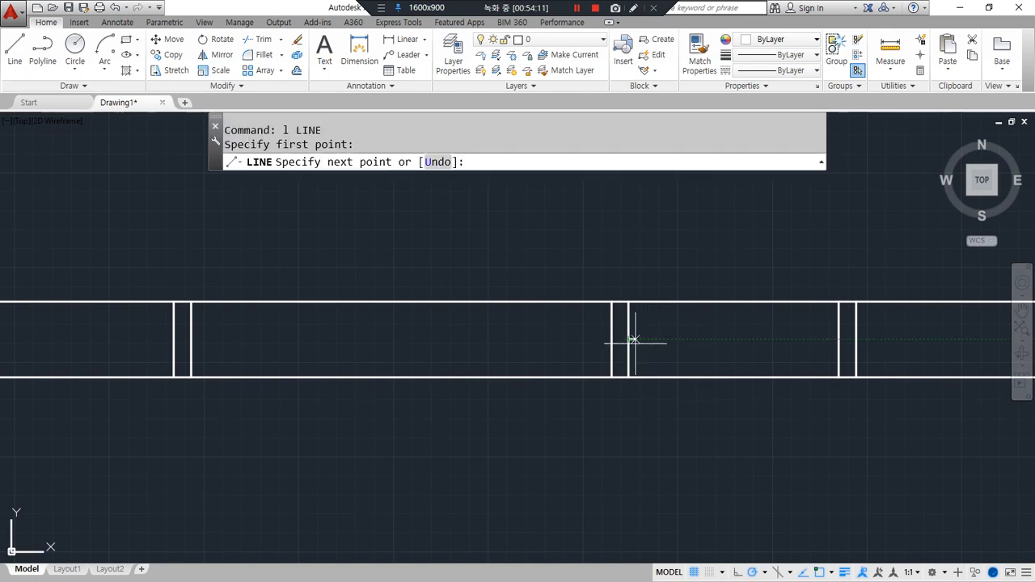
{"action": "left_click", "coordinate": [839, 339]}
{"action": "key", "text": "Return"}
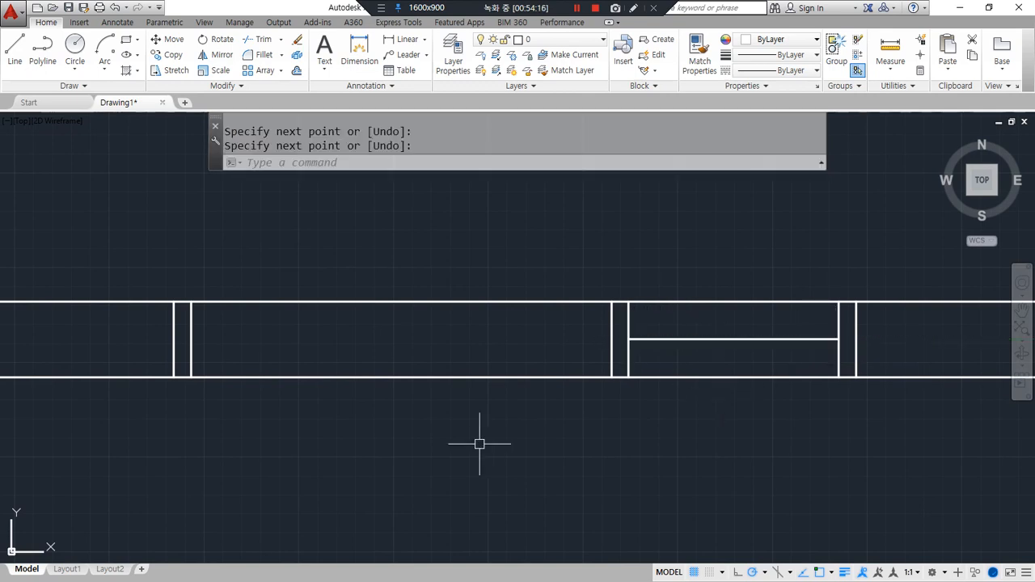
- Offset the lower wall line upward by 35 for the door leaf's thickness
{"action": "middle_click_drag", "start_coordinate": [444, 427], "coordinate": [423, 367]}
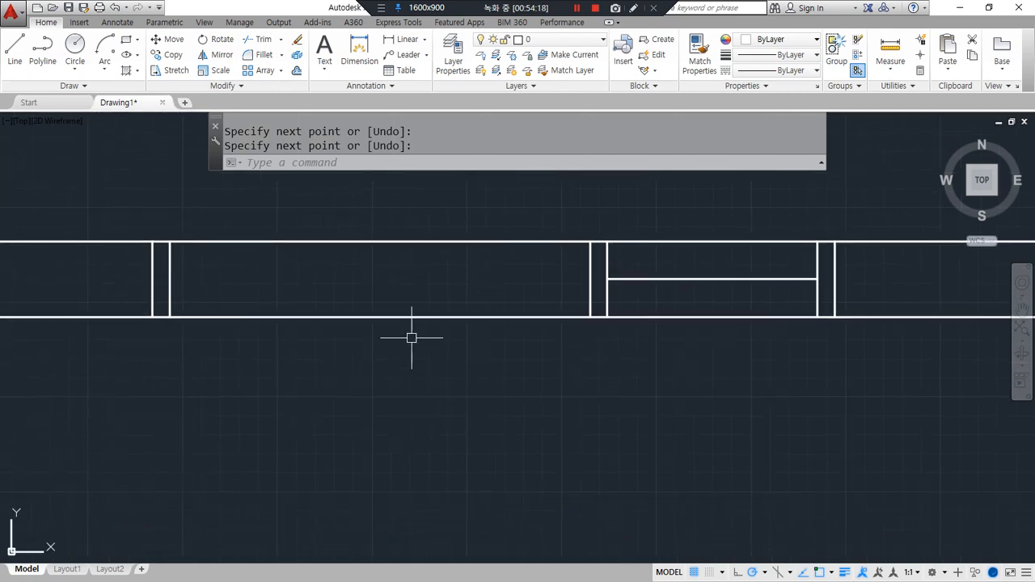
{"action": "type", "text": "o"}
{"action": "key", "text": "Return"}
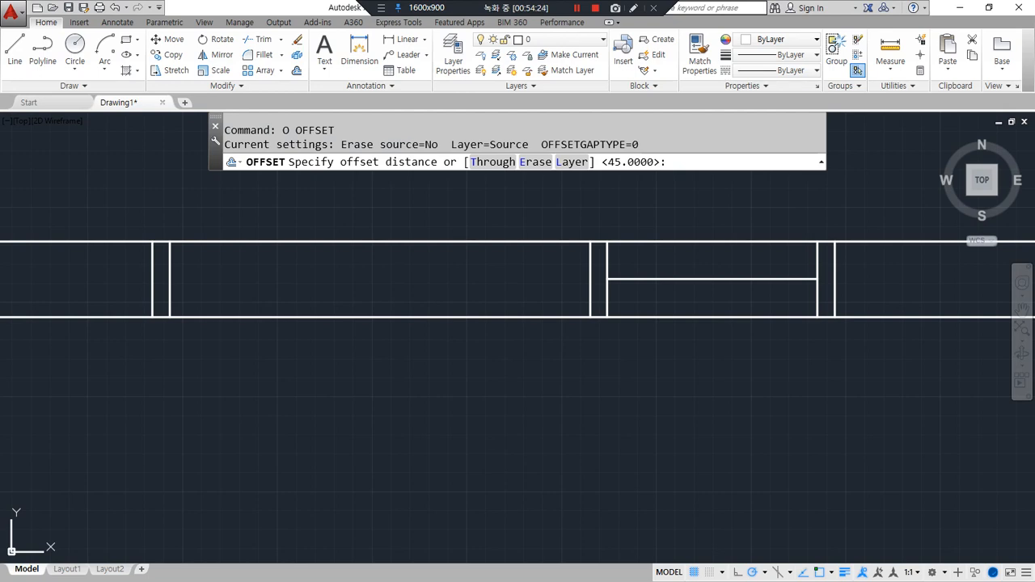
{"action": "key", "text": "Return"}
{"action": "left_click", "coordinate": [380, 317]}
{"action": "left_click", "coordinate": [367, 287]}
{"action": "key", "text": "Return"}
- Trim the offset line to the opening between the left jamb and the intermediate jamb
{"action": "type", "text": "tr"}
{"action": "key", "text": "Return"}
{"action": "left_click", "coordinate": [173, 287]}
{"action": "left_click", "coordinate": [586, 283]}
{"action": "key", "text": "Return"}
{"action": "left_click", "coordinate": [650, 304]}
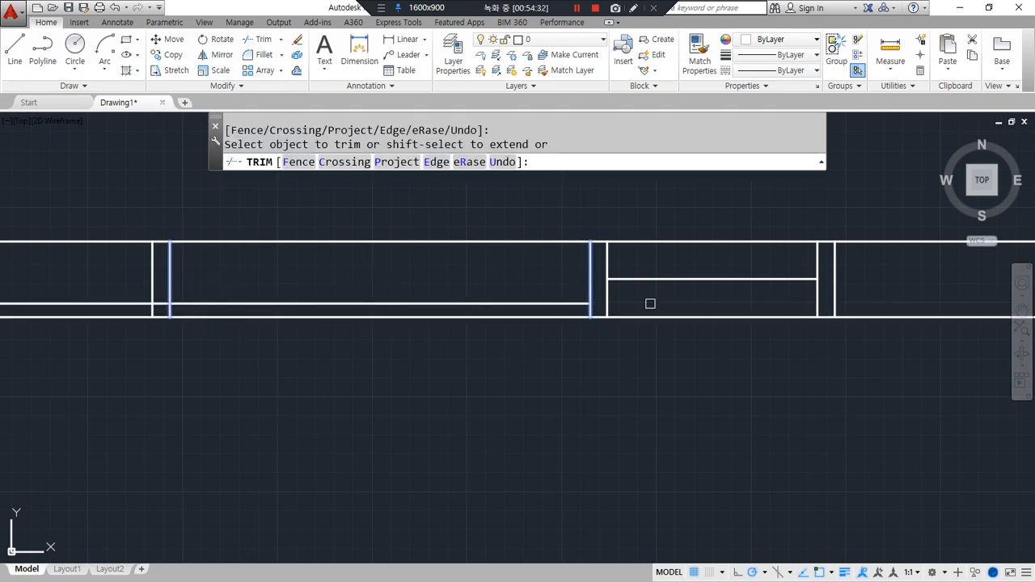
{"action": "left_click", "coordinate": [27, 296]}
{"action": "left_click", "coordinate": [16, 304]}
{"action": "key", "text": "Return"}
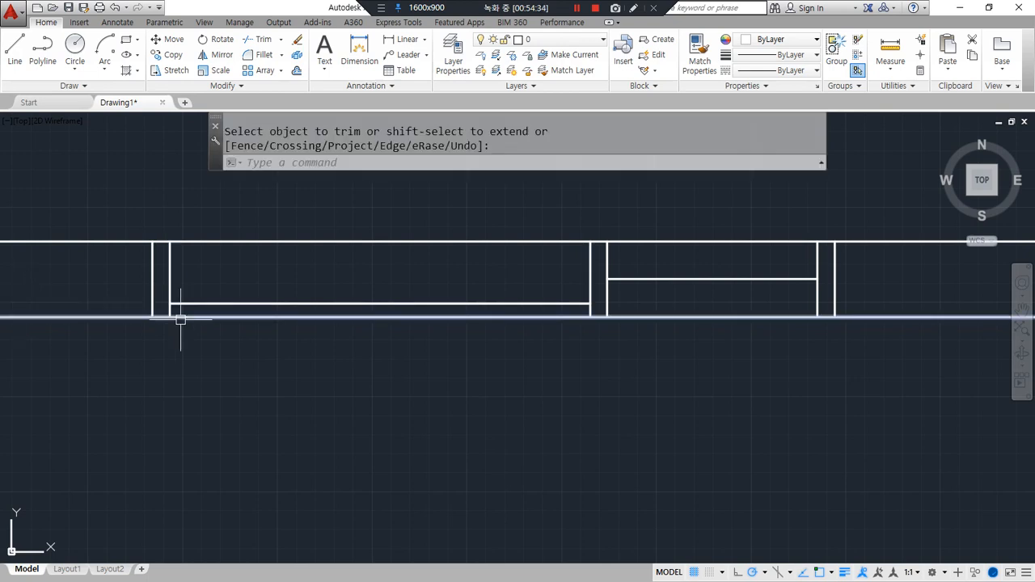
- Draw the door leaf as a rectangle between the lower wall line and the trimmed offset line, spanning the door opening
{"action": "scroll", "coordinate": [183, 320], "scroll_direction": "up", "scroll_amount": 2}
{"action": "type", "text": "rec"}
{"action": "key", "text": "Return"}
{"action": "left_click", "coordinate": [163, 316]}
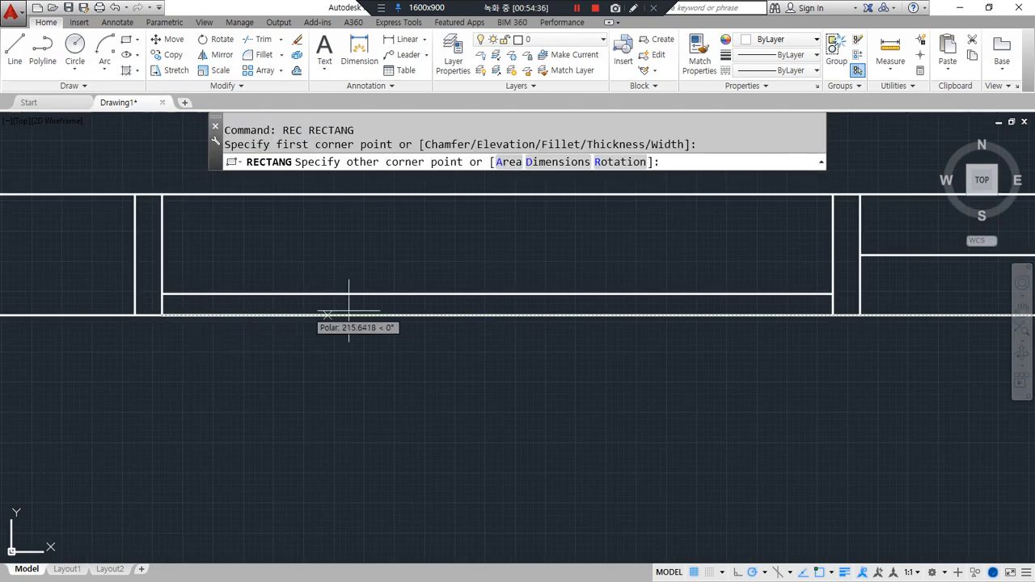
{"action": "left_click", "coordinate": [833, 293]}
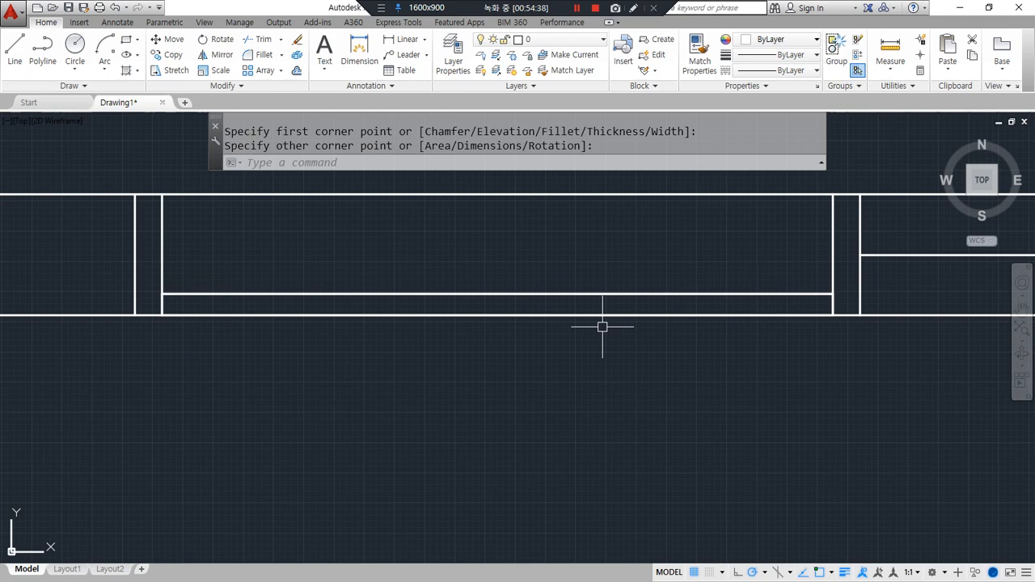
- Try to rotate the door leaf rectangle about its lower left corner, and undo the rotation
{"action": "type", "text": "ro"}
{"action": "key", "text": "Return"}
{"action": "left_click", "coordinate": [544, 314]}
{"action": "key", "text": "Return"}
{"action": "left_click", "coordinate": [162, 315]}
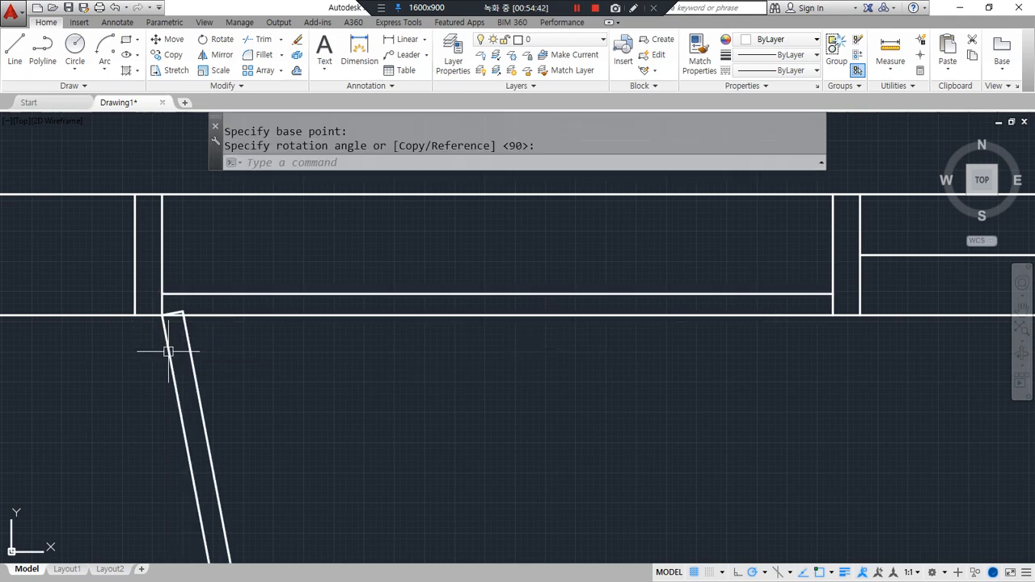
{"action": "key", "text": "ctrl+z"}
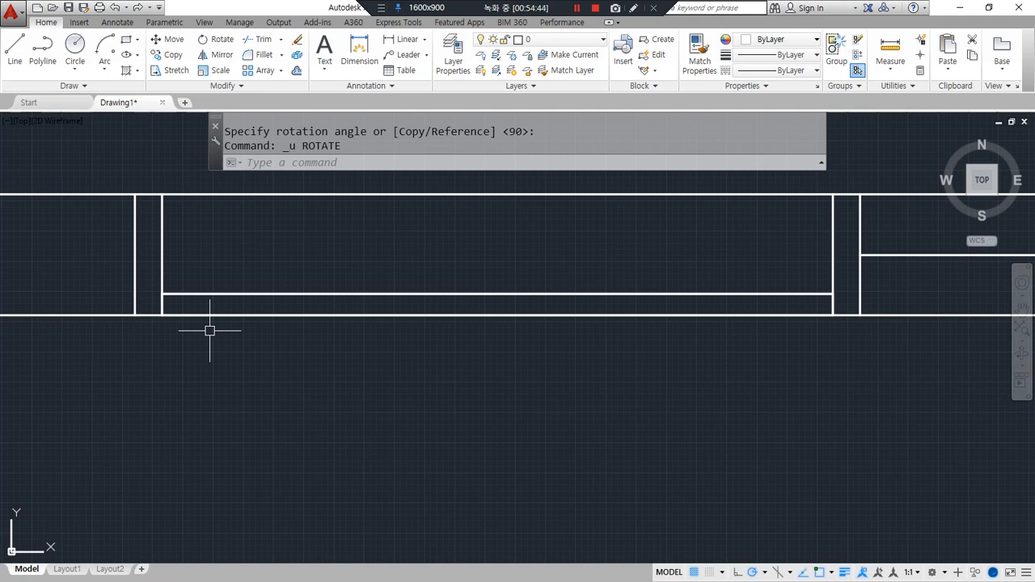
- Rotate the door leaf rectangle about its lower left corner to 270° so it stands open below the wall
{"action": "type", "text": "ro"}
{"action": "key", "text": "Return"}
{"action": "left_click", "coordinate": [222, 294]}
{"action": "key", "text": "Return"}
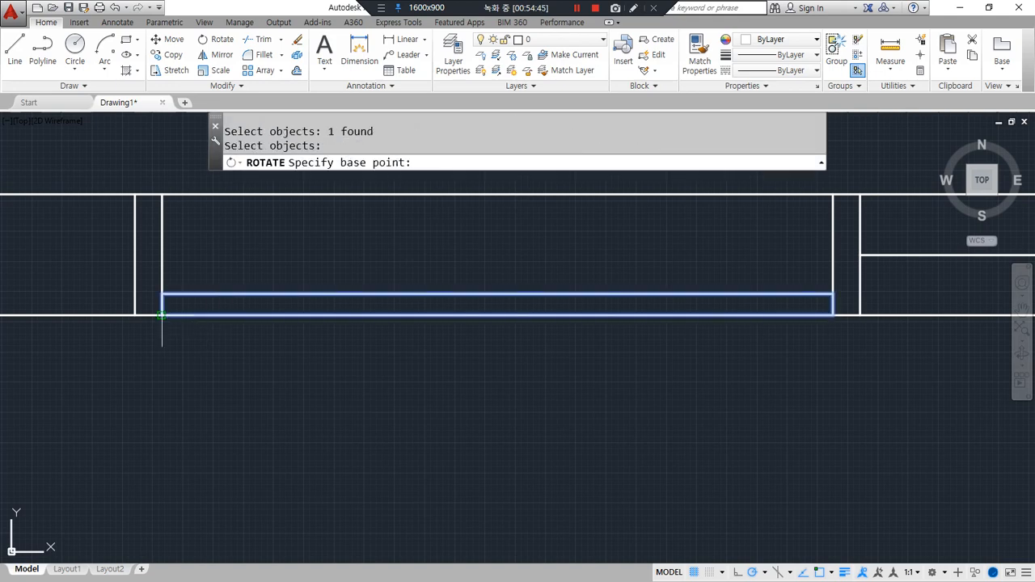
{"action": "left_click", "coordinate": [161, 315]}
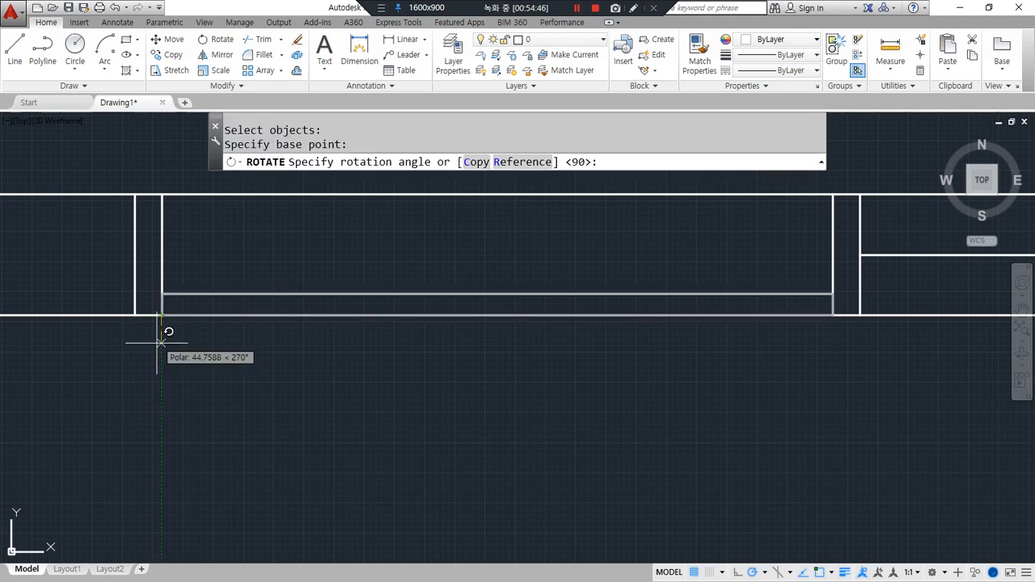
{"action": "left_click", "coordinate": [162, 385]}
- Erase the leftover horizontal offset line inside the door opening
{"action": "left_click", "coordinate": [283, 294]}
{"action": "type", "text": "e"}
{"action": "key", "text": "Return"}
{"action": "scroll", "coordinate": [259, 346], "scroll_direction": "down", "scroll_amount": 4}
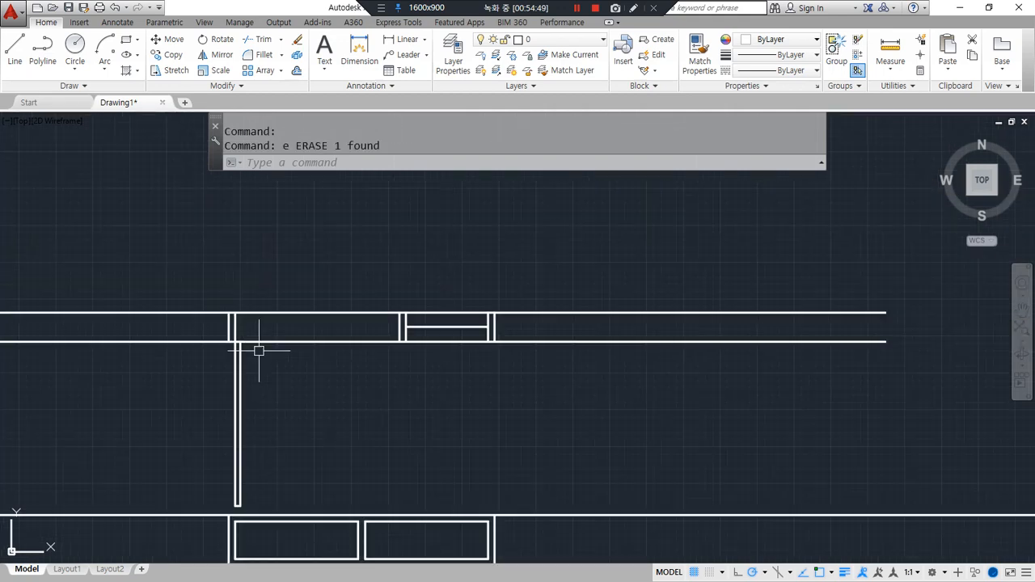
- Draw the door swing arc from the leaf's free end to the intermediate jamb, centred on the hinge corner
{"action": "scroll", "coordinate": [285, 337], "scroll_direction": "up", "scroll_amount": 3}
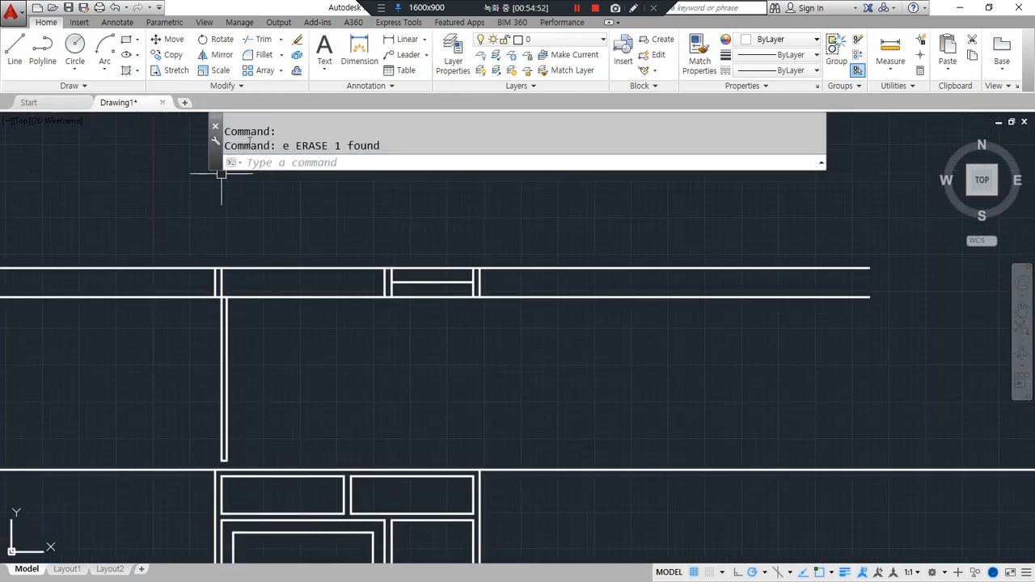
{"action": "left_click", "coordinate": [105, 48]}
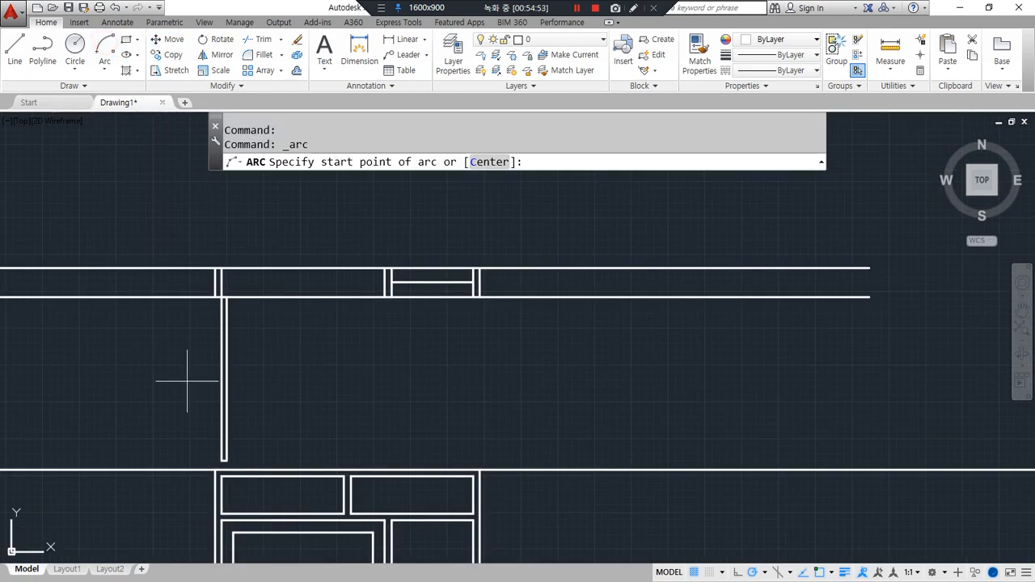
{"action": "scroll", "coordinate": [220, 459], "scroll_direction": "up", "scroll_amount": 2}
{"action": "left_click", "coordinate": [224, 464]}
{"action": "scroll", "coordinate": [234, 247], "scroll_direction": "down", "scroll_amount": 1}
{"action": "middle_click_drag", "start_coordinate": [229, 217], "coordinate": [213, 354]}
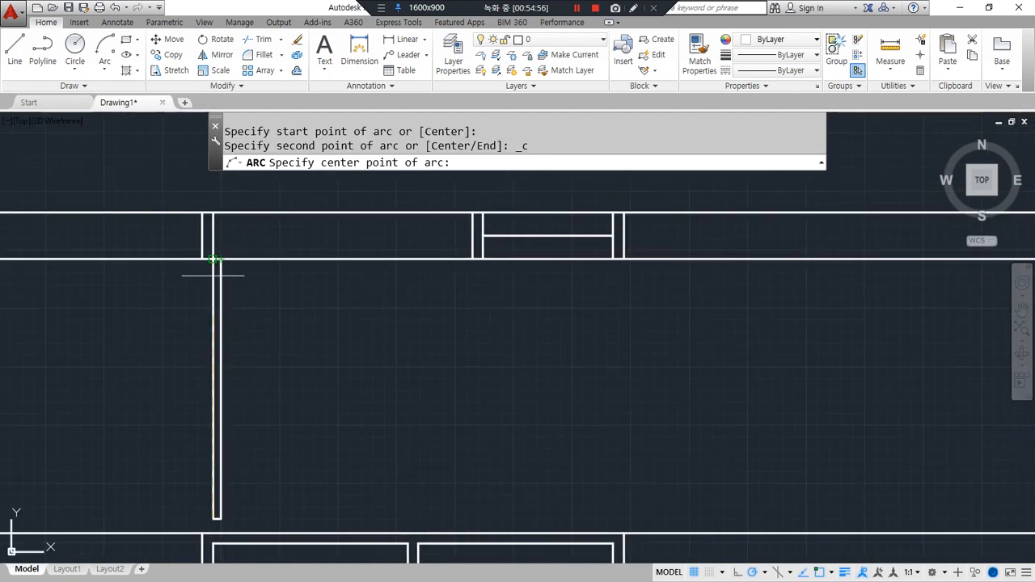
{"action": "left_click", "coordinate": [214, 259]}
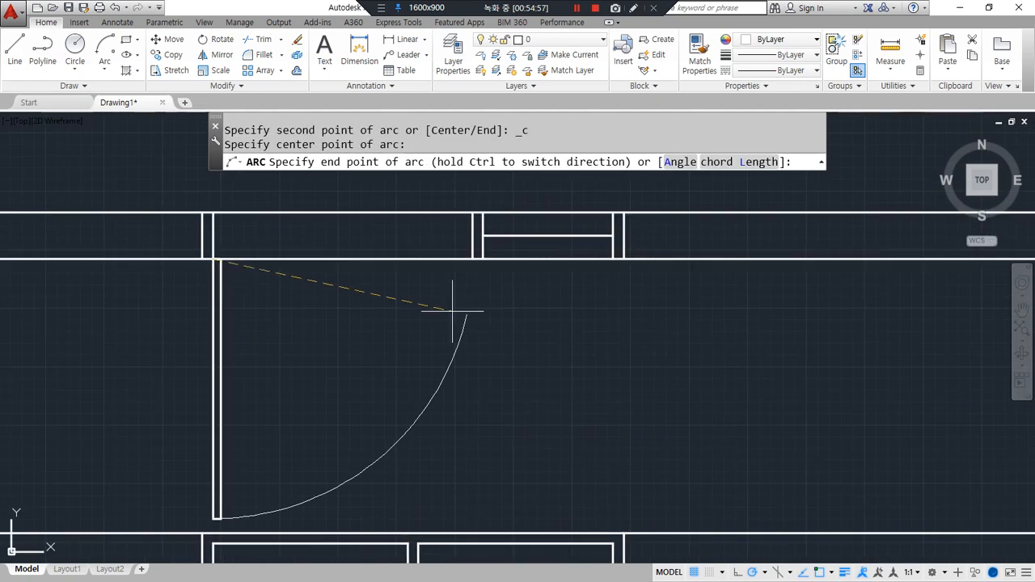
{"action": "left_click", "coordinate": [473, 261]}
- Move the door swing arc to the cen layer
{"action": "left_click", "coordinate": [458, 371]}
{"action": "left_click", "coordinate": [444, 347]}
{"action": "scroll", "coordinate": [296, 370], "scroll_direction": "down", "scroll_amount": 3}
{"action": "middle_click_drag", "start_coordinate": [208, 362], "coordinate": [384, 324]}
{"action": "left_click", "coordinate": [563, 38]}
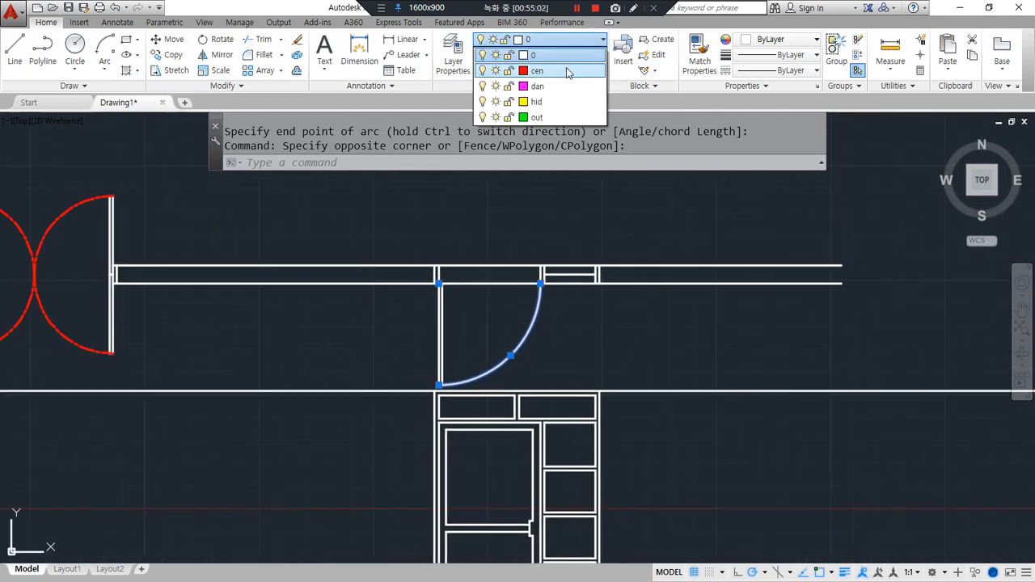
{"action": "left_click", "coordinate": [566, 70]}
{"action": "key", "text": "Escape"}
{"action": "key", "text": "Escape"}
{"action": "scroll", "coordinate": [540, 333], "scroll_direction": "up", "scroll_amount": 4}
{"action": "mouse_move", "coordinate": [511, 347]}
{"action": "middle_mouse_down"}
{"action": "mouse_move", "coordinate": [381, 400]}
{"action": "mouse_move", "coordinate": [386, 240]}
{"action": "middle_mouse_up"}
{"action": "scroll", "coordinate": [372, 328], "scroll_direction": "down", "scroll_amount": 4}
{"action": "left_click_drag", "start_coordinate": [265, 460], "coordinate": [590, 451]}
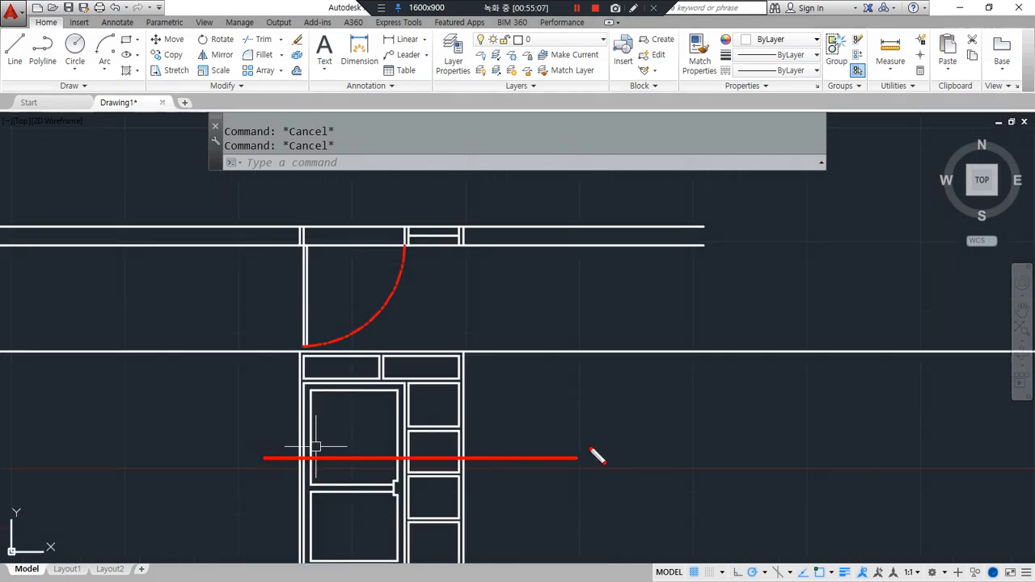
{"action": "mouse_move", "coordinate": [405, 408]}
{"action": "left_mouse_down"}
{"action": "mouse_move", "coordinate": [274, 245]}
{"action": "mouse_move", "coordinate": [390, 469]}
{"action": "left_mouse_up"}
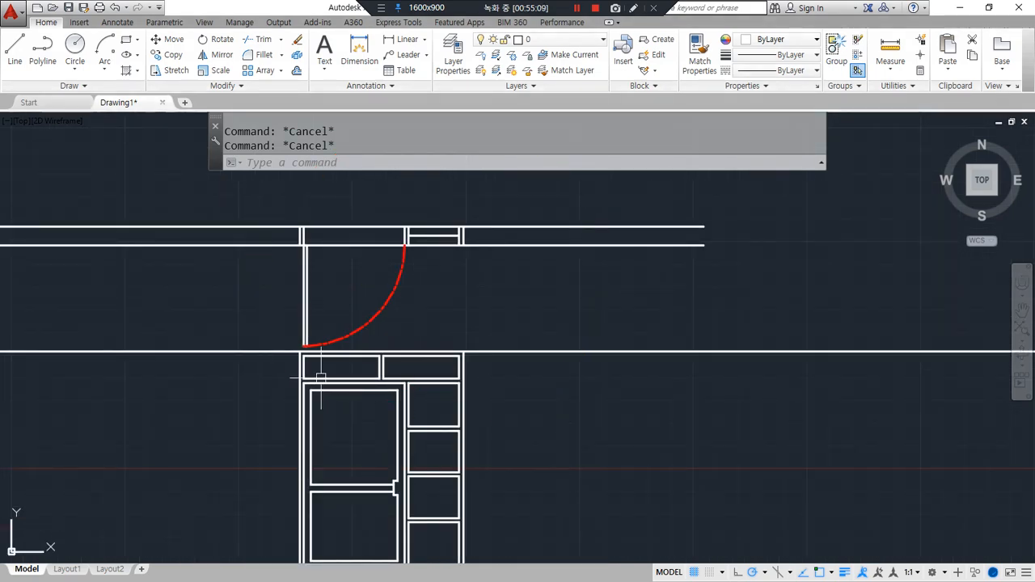
{"action": "mouse_move", "coordinate": [347, 462]}
{"action": "middle_mouse_down"}
{"action": "mouse_move", "coordinate": [423, 317]}
{"action": "mouse_move", "coordinate": [431, 348]}
{"action": "middle_mouse_up"}
{"action": "left_click_drag", "start_coordinate": [476, 251], "coordinate": [476, 459]}
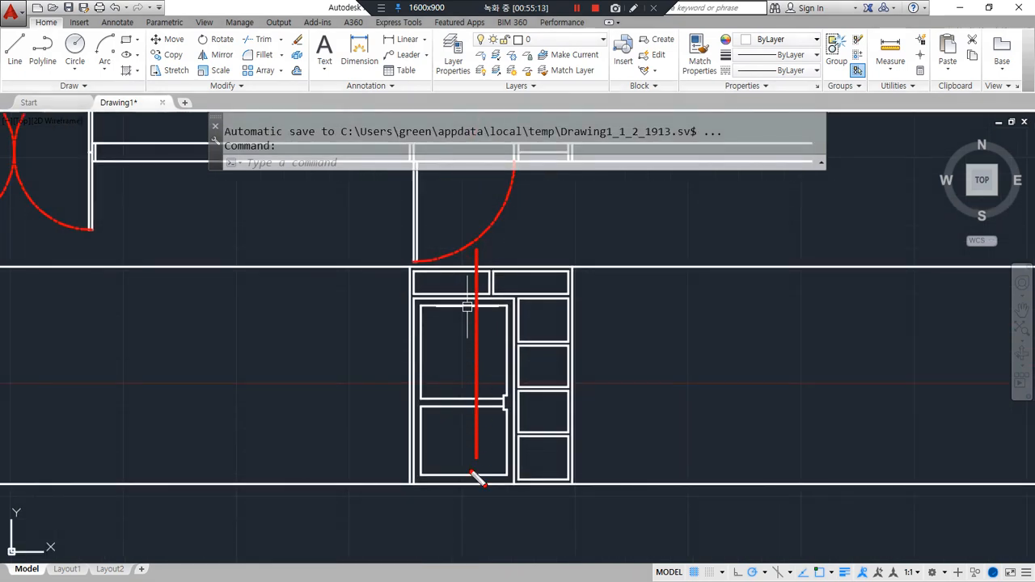
{"action": "key", "text": "Escape"}
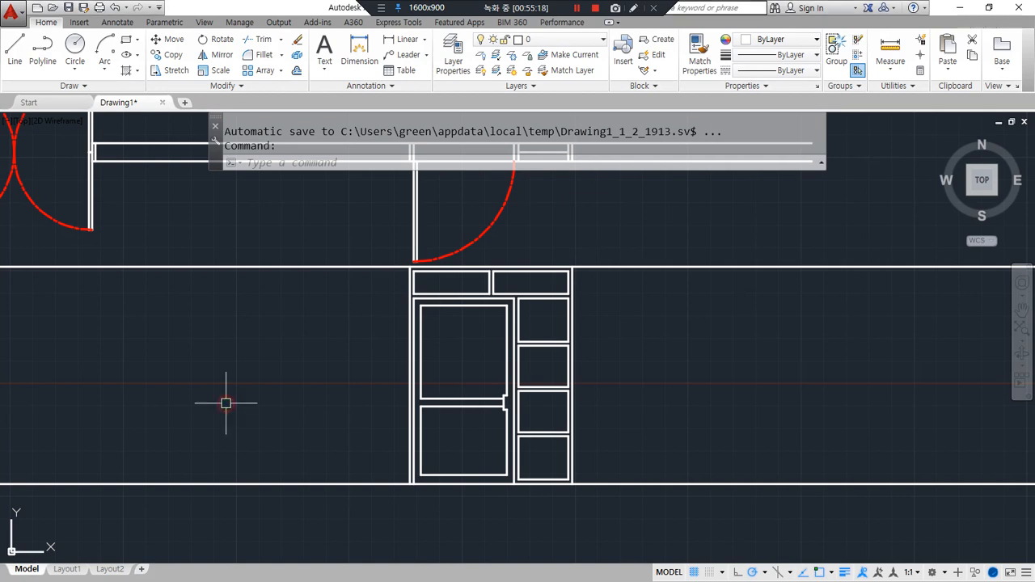
- Draw a vertical line left of the door elevation, crossing both its upper and lower horizontal lines
{"action": "middle_click_drag", "start_coordinate": [288, 333], "coordinate": [296, 347]}
{"action": "type", "text": "l"}
{"action": "key", "text": "Return"}
{"action": "left_click", "coordinate": [284, 259]}
{"action": "left_click", "coordinate": [285, 526]}
{"action": "key", "text": "Return"}
- Offset the new vertical line 200 to the left for the section's wall thickness
{"action": "type", "text": "o"}
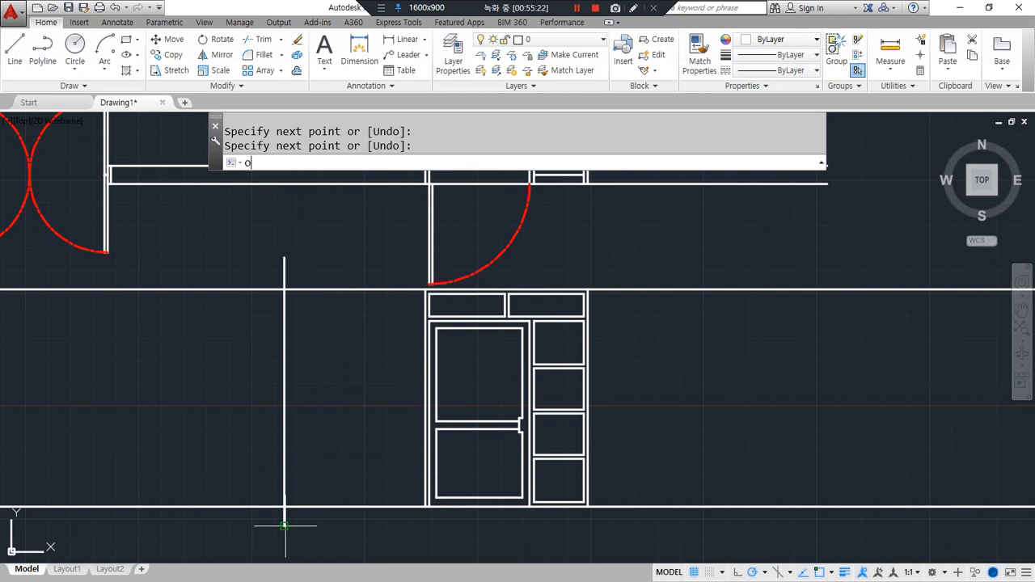
{"action": "key", "text": "Return"}
{"action": "type", "text": "20"}
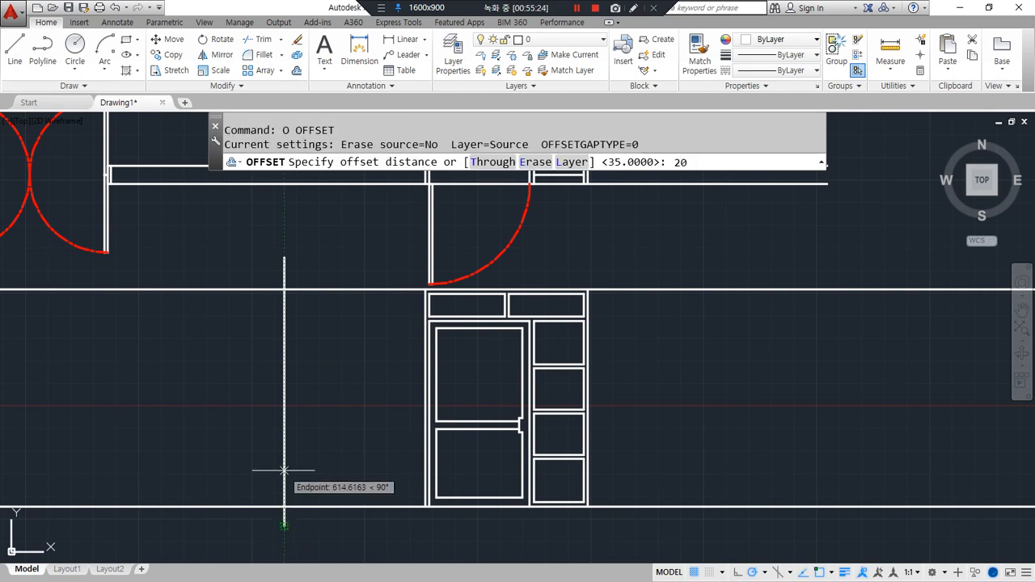
{"action": "type", "text": "0"}
{"action": "key", "text": "Return"}
{"action": "left_click", "coordinate": [284, 427]}
{"action": "left_click", "coordinate": [240, 428]}
{"action": "key", "text": "Return"}
- Trim the two vertical section lines above the upper horizontal line and below the lower one
{"action": "type", "text": "tr"}
{"action": "key", "text": "Return"}
{"action": "key", "text": "Return"}
{"action": "left_click", "coordinate": [303, 248]}
{"action": "left_click", "coordinate": [210, 274]}
{"action": "left_click", "coordinate": [316, 549]}
{"action": "left_click", "coordinate": [205, 514]}
{"action": "key", "text": "Return"}
{"action": "scroll", "coordinate": [314, 452], "scroll_direction": "up", "scroll_amount": 2}
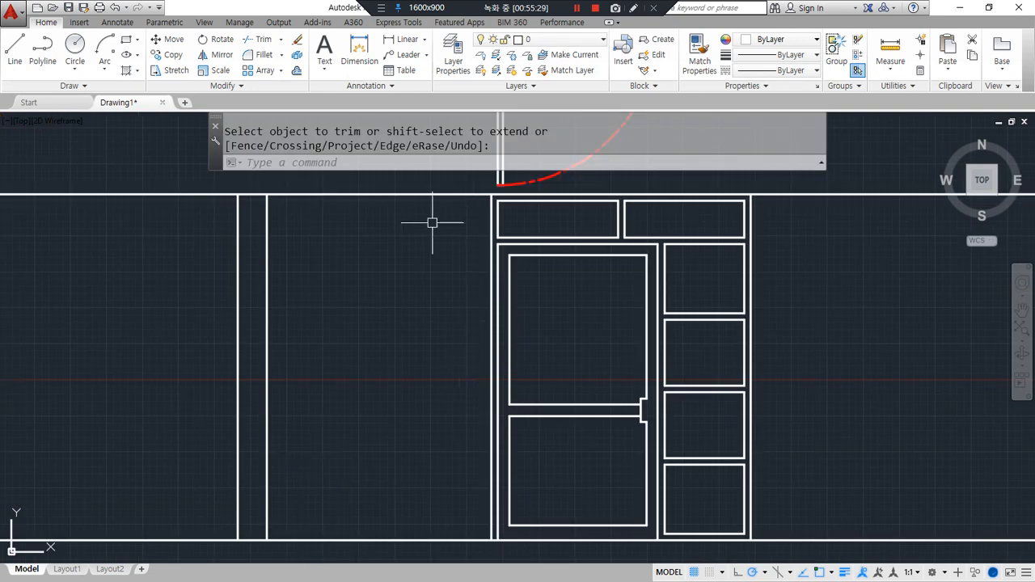
{"action": "type", "text": "0"}
{"action": "key", "text": "Return"}
{"action": "type", "text": "45"}
{"action": "key", "text": "Return"}
{"action": "key", "text": "Escape"}
{"action": "key", "text": "Escape"}
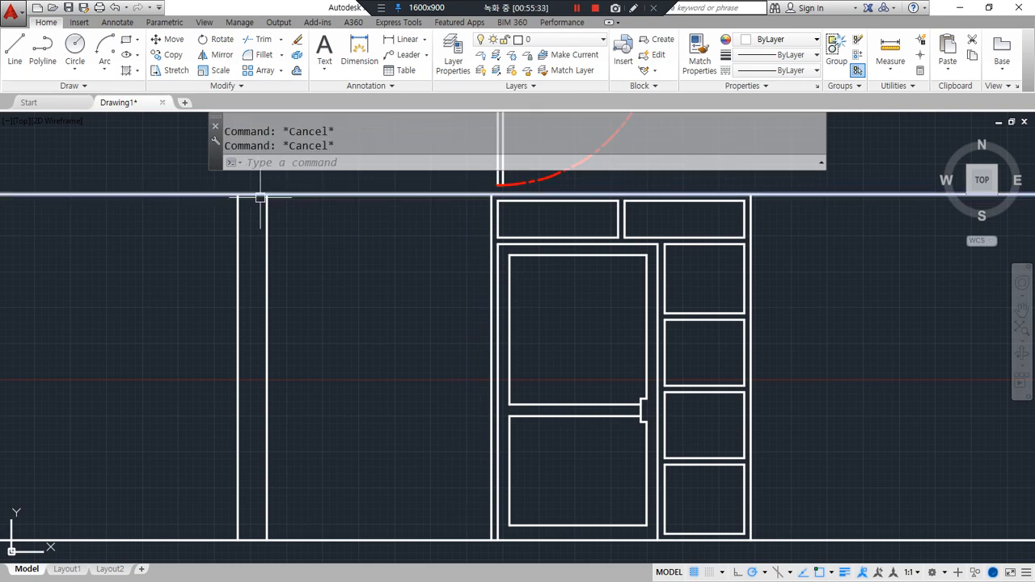
- Offset the upper horizontal line of the elevation downward by 45 for the section's top frame
{"action": "type", "text": "o"}
{"action": "key", "text": "Return"}
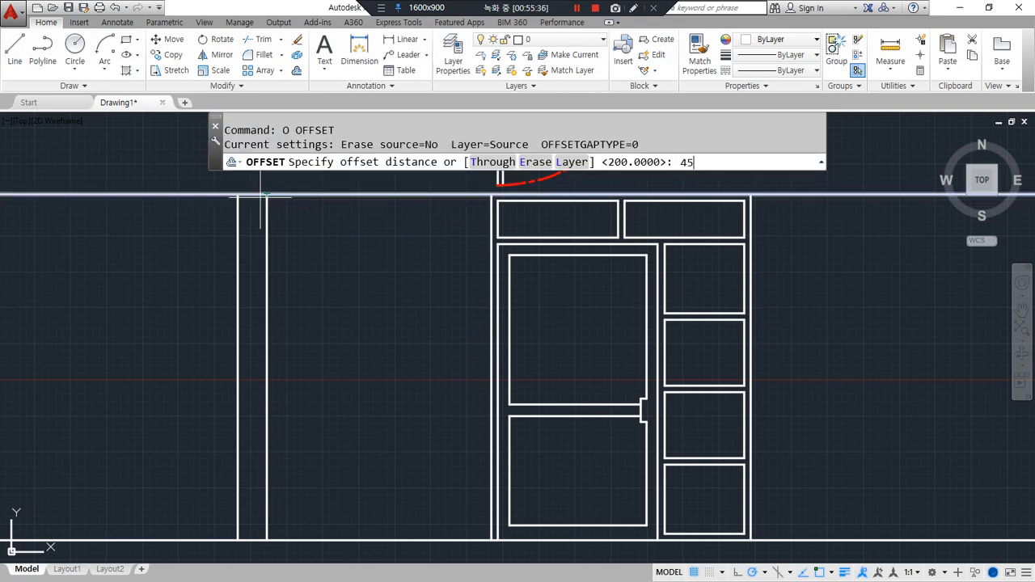
{"action": "key", "text": "Return"}
{"action": "left_click", "coordinate": [260, 197]}
{"action": "left_click", "coordinate": [299, 229]}
{"action": "key", "text": "Return"}
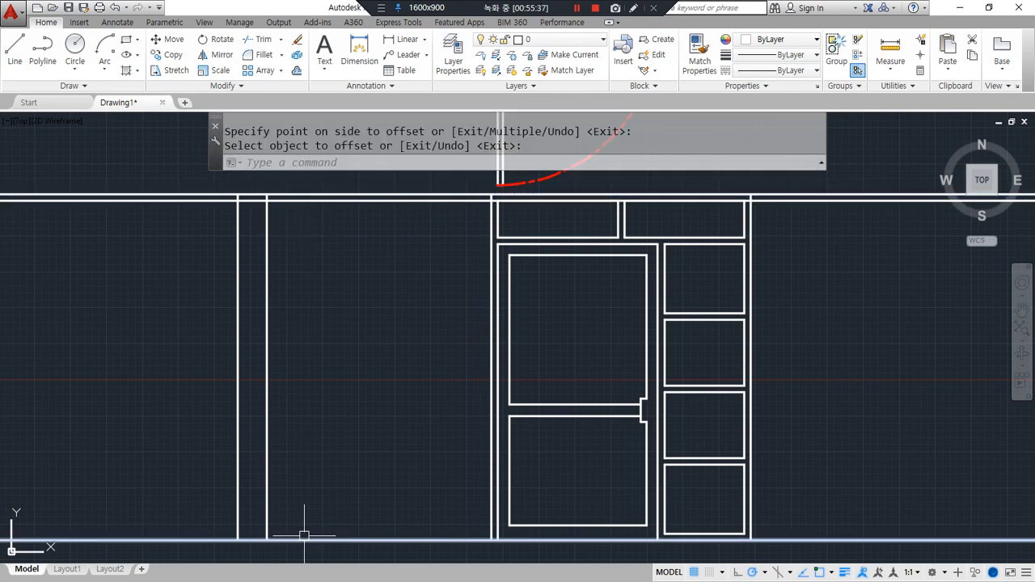
- Trim the offset line to the span between the two vertical section lines
{"action": "type", "text": "tr"}
{"action": "key", "text": "Return"}
{"action": "left_click", "coordinate": [284, 375]}
{"action": "left_click", "coordinate": [187, 356]}
{"action": "key", "text": "Return"}
{"action": "left_click", "coordinate": [318, 200]}
{"action": "left_click", "coordinate": [213, 202]}
{"action": "key", "text": "Return"}
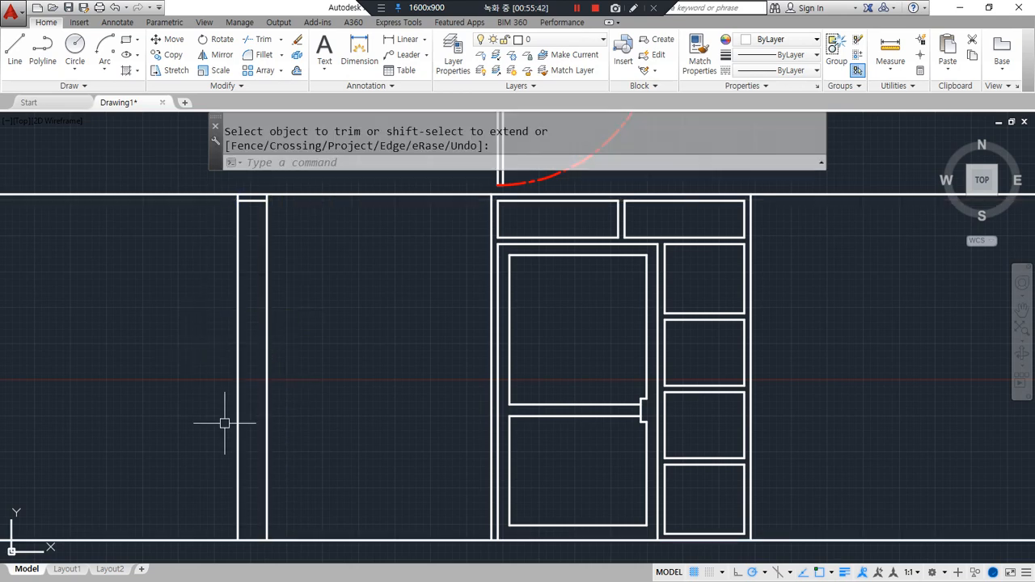
- Offset the elevation's lower horizontal line upward to mark the underside of the section's transom window
{"action": "mouse_move", "coordinate": [326, 541]}
{"action": "left_mouse_down"}
{"action": "mouse_move", "coordinate": [347, 490]}
{"action": "mouse_move", "coordinate": [328, 293]}
{"action": "left_mouse_up"}
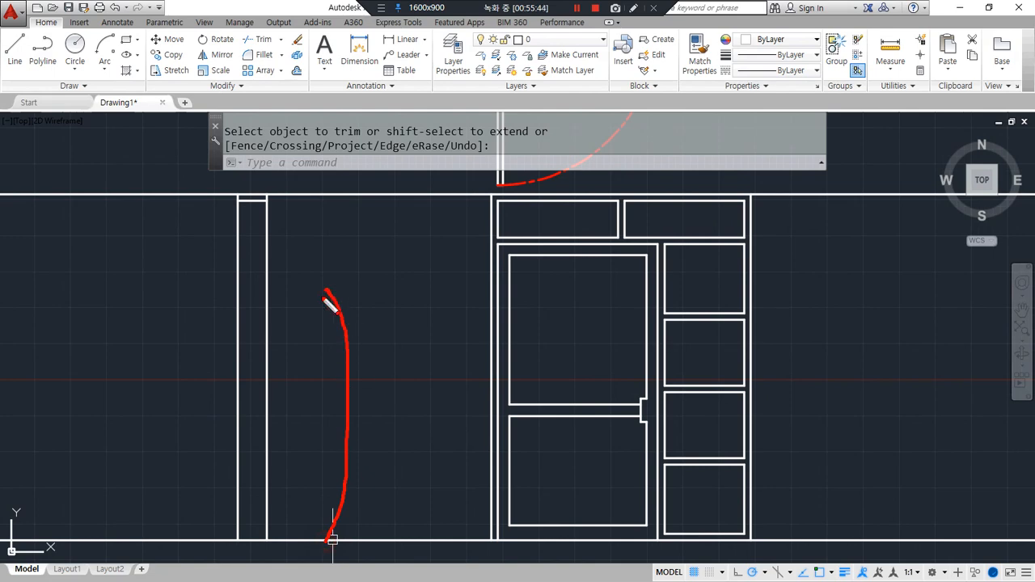
{"action": "type", "text": "o"}
{"action": "key", "text": "Return"}
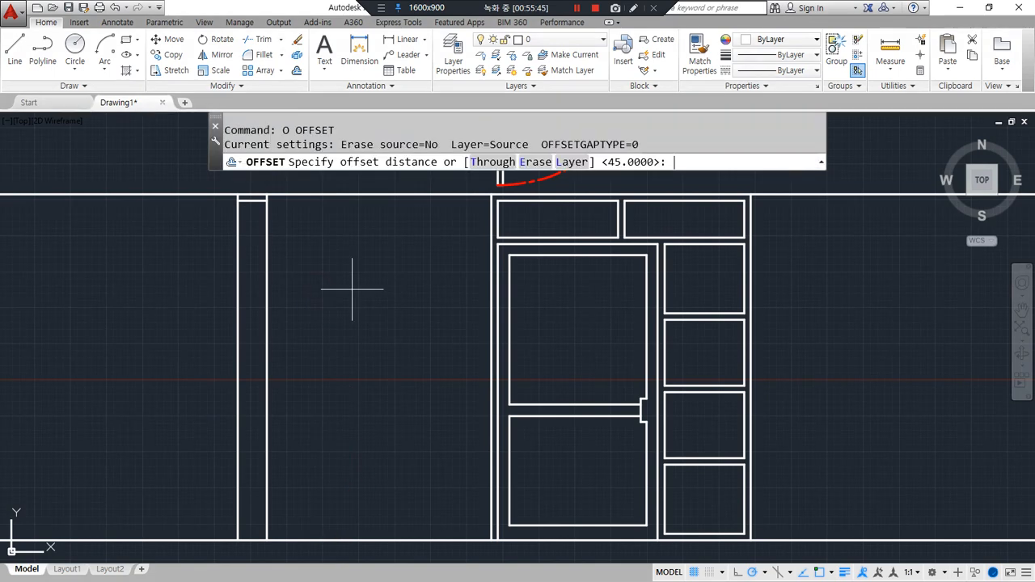
{"action": "key", "text": "Return"}
{"action": "left_click", "coordinate": [305, 540]}
{"action": "left_click", "coordinate": [326, 384]}
{"action": "key", "text": "Return"}
- Trim the new offset line on both sides so it spans only between the two vertical section lines
{"action": "type", "text": "tr"}
{"action": "key", "text": "Return"}
{"action": "left_click", "coordinate": [292, 285]}
{"action": "left_click", "coordinate": [189, 313]}
{"action": "key", "text": "Return"}
{"action": "left_click", "coordinate": [313, 241]}
{"action": "left_click", "coordinate": [220, 236]}
{"action": "key", "text": "Return"}
- Offset the transom window's lower line in the section downward by 45 for the horizontal frame member
{"action": "scroll", "coordinate": [265, 238], "scroll_direction": "up", "scroll_amount": 4}
{"action": "scroll", "coordinate": [264, 238], "scroll_direction": "up", "scroll_amount": 2}
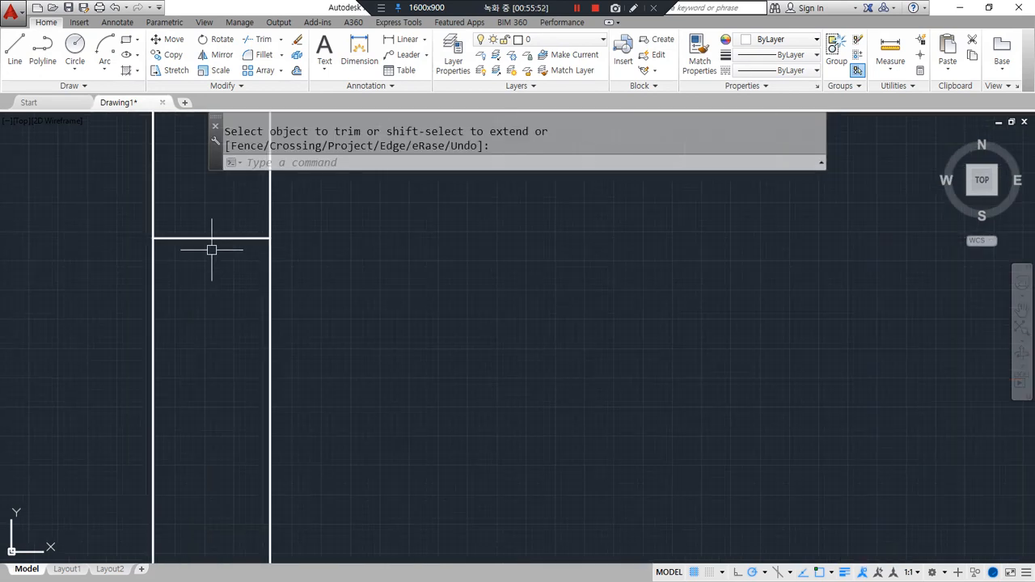
{"action": "left_click_drag", "start_coordinate": [113, 238], "coordinate": [369, 239]}
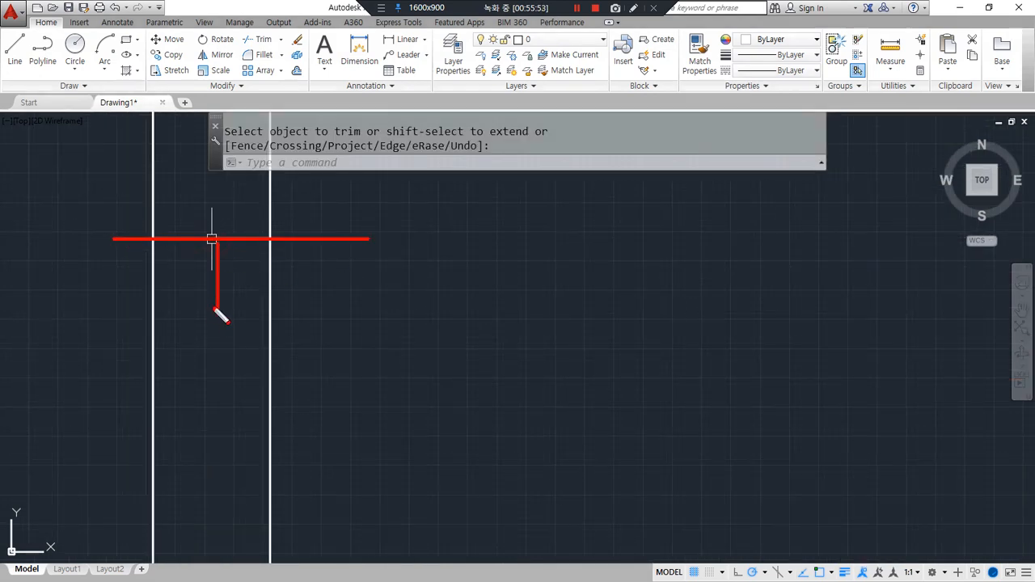
{"action": "type", "text": "o"}
{"action": "key", "text": "Return"}
{"action": "type", "text": "45"}
{"action": "key", "text": "Return"}
{"action": "left_click", "coordinate": [235, 241]}
{"action": "left_click", "coordinate": [229, 337]}
{"action": "key", "text": "Return"}
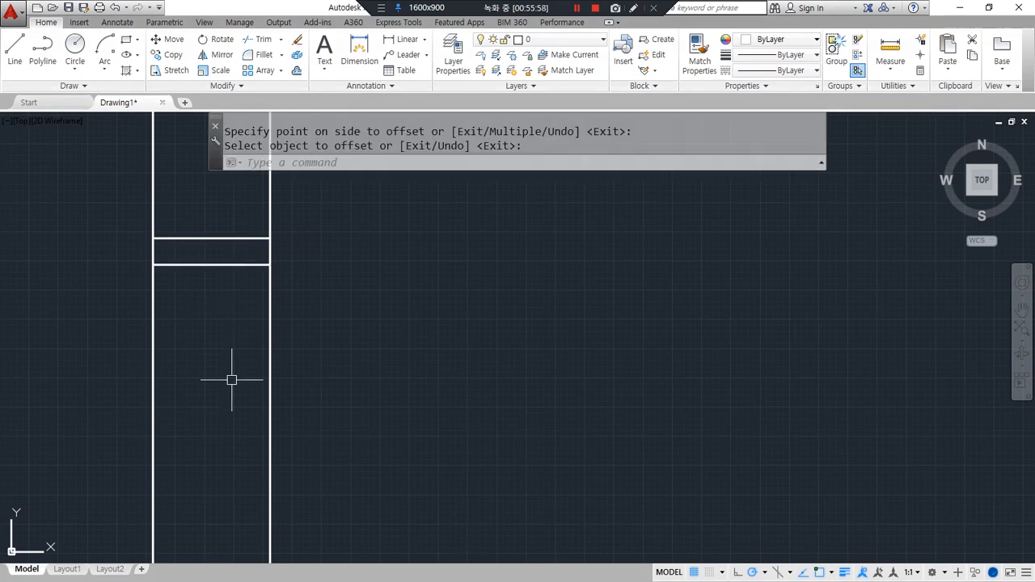
- Draw the transom's vertical glass line between the midpoints of the two frame lines at the section's upper end
{"action": "scroll", "coordinate": [232, 380], "scroll_direction": "down", "scroll_amount": 2}
{"action": "middle_click_drag", "start_coordinate": [236, 277], "coordinate": [234, 326]}
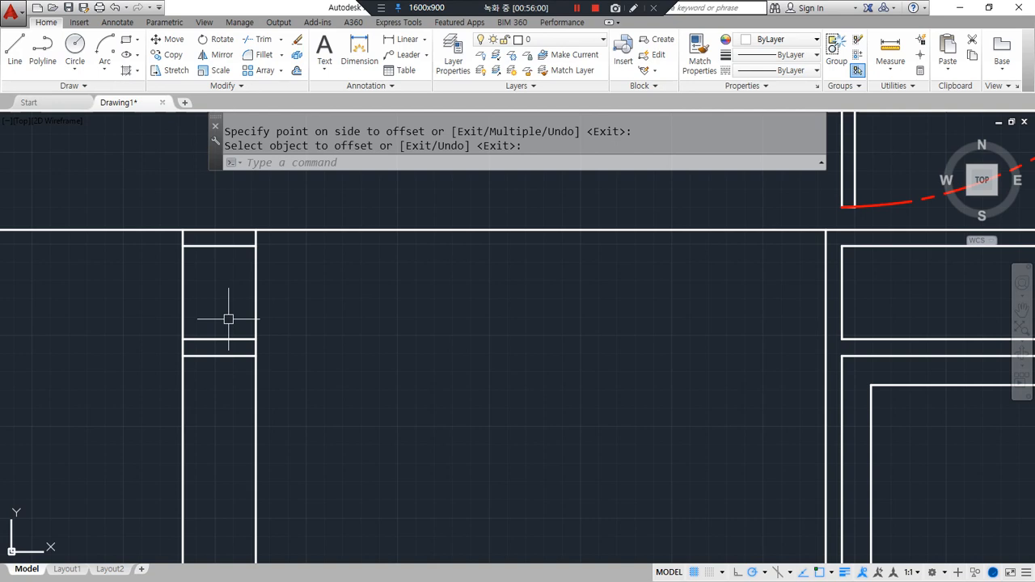
{"action": "type", "text": "l"}
{"action": "key", "text": "Return"}
{"action": "left_click", "coordinate": [219, 247]}
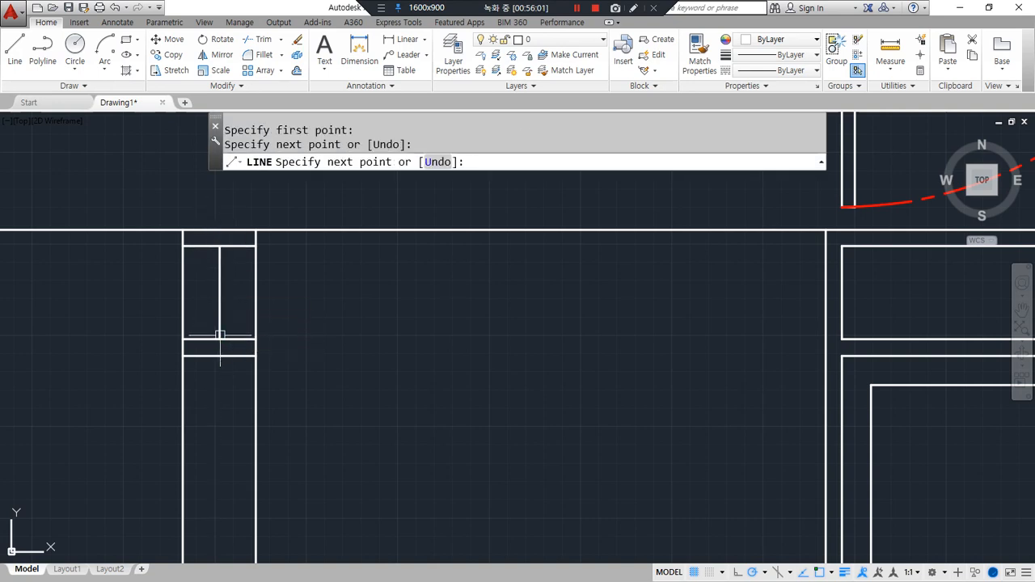
{"action": "left_click", "coordinate": [219, 337]}
{"action": "key", "text": "Return"}
- Draw two horizontal check lines along the transom opening's edges between the section and the elevation, and erase them
{"action": "middle_click_drag", "start_coordinate": [502, 335], "coordinate": [407, 335]}
{"action": "left_click_drag", "start_coordinate": [752, 273], "coordinate": [251, 299]}
{"action": "type", "text": "l"}
{"action": "key", "text": "Return"}
{"action": "left_click", "coordinate": [160, 338]}
{"action": "left_click", "coordinate": [745, 338]}
{"action": "key", "text": "Return"}
{"action": "key", "text": "Return"}
{"action": "left_click", "coordinate": [746, 244]}
{"action": "left_click", "coordinate": [161, 244]}
{"action": "key", "text": "Escape"}
{"action": "left_click", "coordinate": [419, 378]}
{"action": "left_click", "coordinate": [354, 241]}
{"action": "type", "text": "e"}
{"action": "key", "text": "Return"}
- Offset the section's right vertical line 35 to the left for the door leaf's thickness
{"action": "scroll", "coordinate": [207, 415], "scroll_direction": "down", "scroll_amount": 2}
{"action": "middle_click_drag", "start_coordinate": [208, 414], "coordinate": [240, 291]}
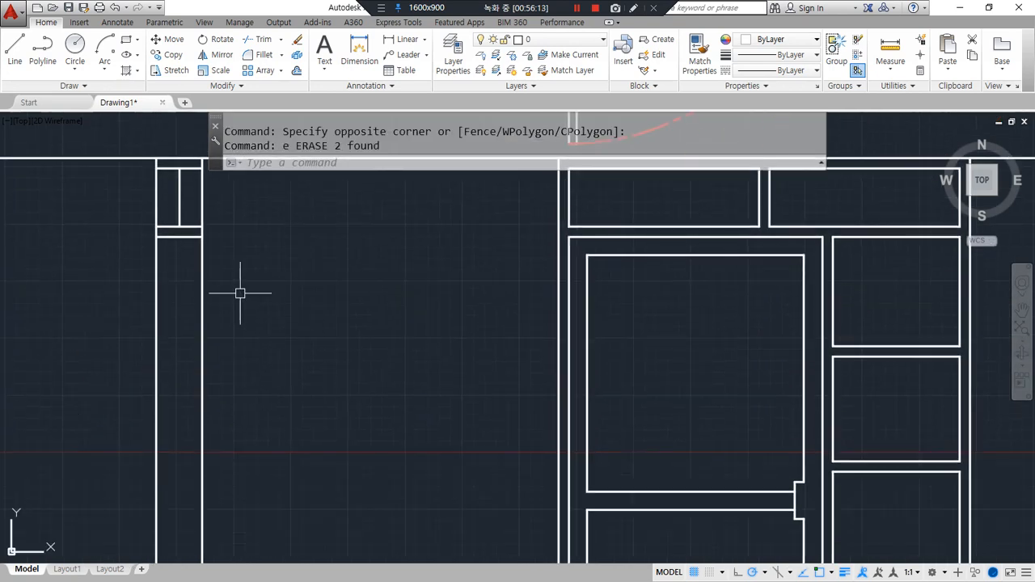
{"action": "type", "text": "o"}
{"action": "key", "text": "Return"}
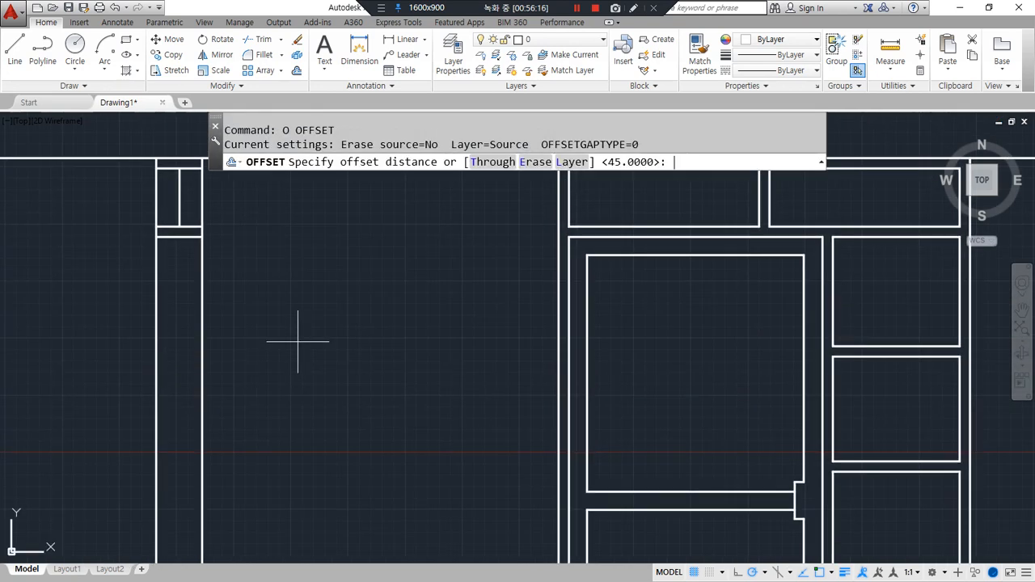
{"action": "type", "text": "35"}
{"action": "key", "text": "Return"}
{"action": "left_click", "coordinate": [202, 351]}
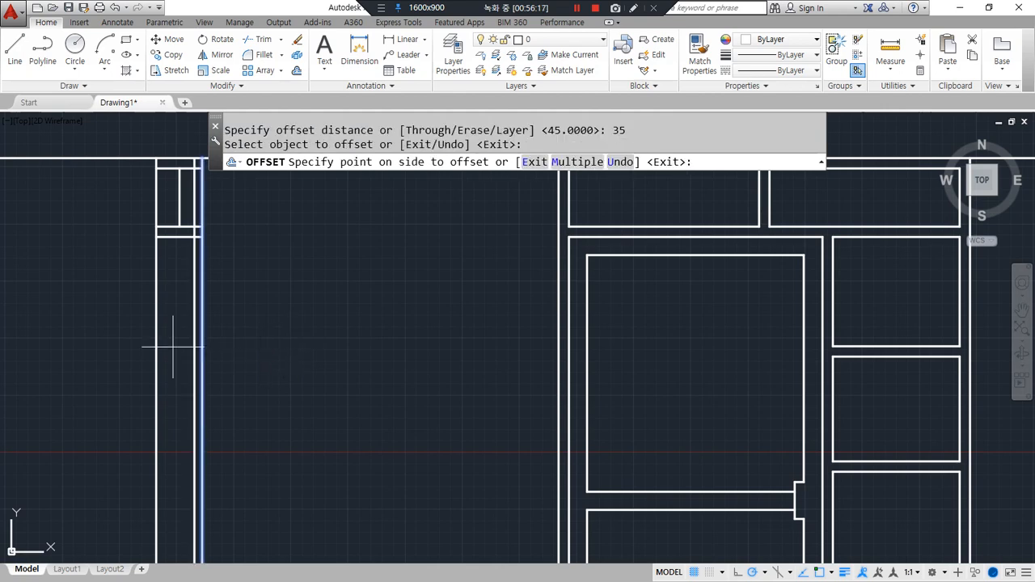
{"action": "left_click", "coordinate": [167, 348]}
{"action": "scroll", "coordinate": [193, 236], "scroll_direction": "up", "scroll_amount": 6}
{"action": "key", "text": "Return"}
- Trim the door leaf line in the section above the underside of the 45 frame member
{"action": "type", "text": "tr"}
{"action": "key", "text": "Return"}
{"action": "left_click", "coordinate": [189, 236]}
{"action": "key", "text": "Return"}
{"action": "left_click", "coordinate": [193, 232]}
{"action": "key", "text": "Return"}
{"action": "scroll", "coordinate": [301, 365], "scroll_direction": "down", "scroll_amount": 2}
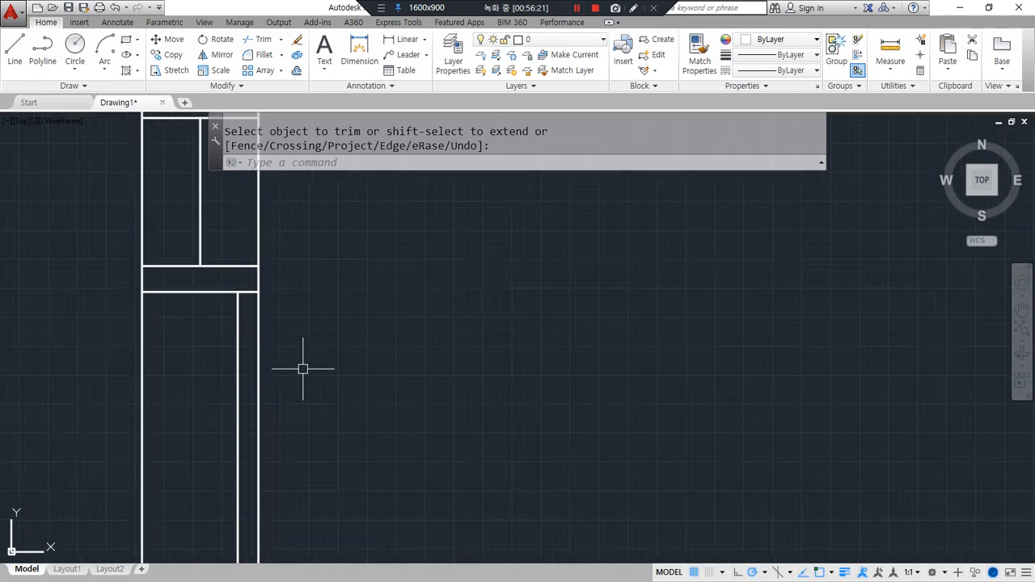
- Offset the underside of the section's frame member downward by 80 for the door leaf's top rail
{"action": "middle_click_drag", "start_coordinate": [261, 351], "coordinate": [208, 308]}
{"action": "type", "text": "o"}
{"action": "key", "text": "Return"}
{"action": "type", "text": "80"}
{"action": "key", "text": "Return"}
{"action": "left_click", "coordinate": [178, 264]}
{"action": "left_click", "coordinate": [161, 333]}
- Trim the top rail line so it remains only within the door leaf's thickness
{"action": "type", "text": "tr"}
{"action": "key", "text": "Return"}
{"action": "key", "text": "Return"}
{"action": "left_click", "coordinate": [156, 312]}
{"action": "key", "text": "Return"}
- Draw a horizontal check line from the elevation's upper door panel corner to the section's top rail, and erase it
{"action": "scroll", "coordinate": [142, 358], "scroll_direction": "down", "scroll_amount": 2}
{"action": "middle_click_drag", "start_coordinate": [160, 451], "coordinate": [185, 395]}
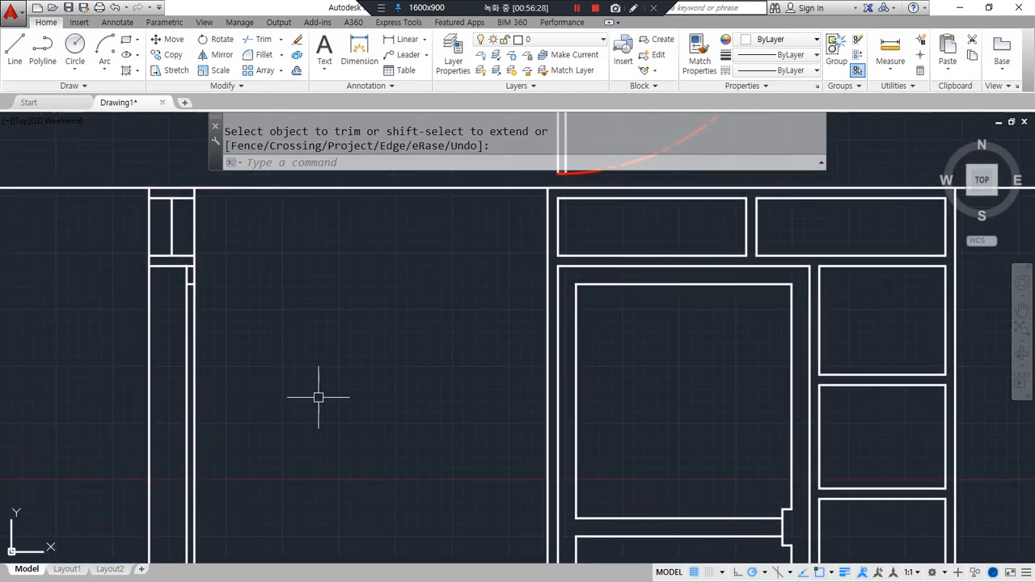
{"action": "type", "text": "l"}
{"action": "key", "text": "Return"}
{"action": "left_click", "coordinate": [576, 284]}
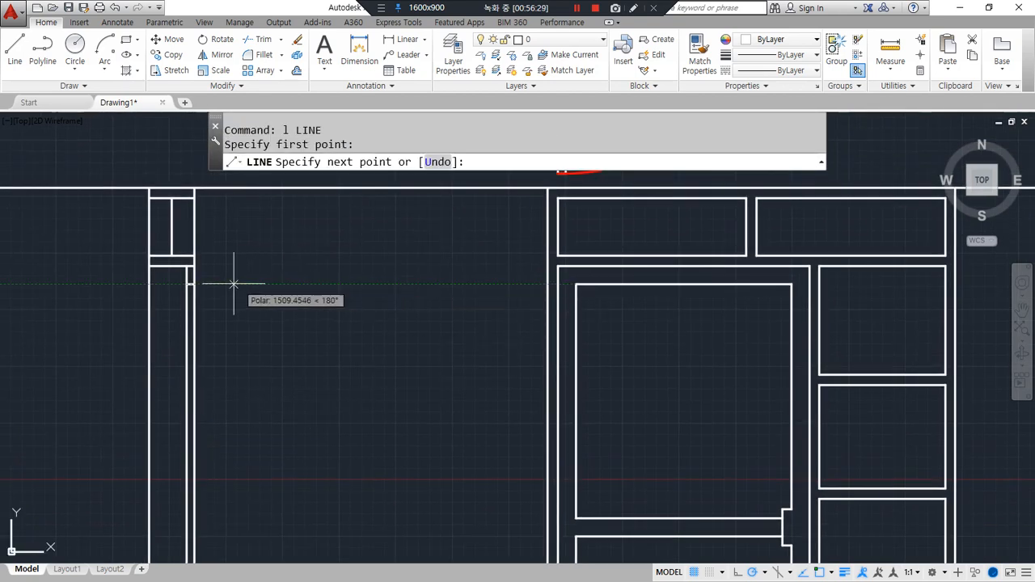
{"action": "left_click", "coordinate": [190, 285]}
{"action": "key", "text": "Escape"}
{"action": "left_click", "coordinate": [419, 338]}
{"action": "left_click", "coordinate": [381, 480]}
{"action": "key", "text": "Return"}
{"action": "key", "text": "Escape"}
{"action": "left_click", "coordinate": [368, 348]}
{"action": "left_click", "coordinate": [329, 261]}
{"action": "type", "text": "e"}
{"action": "key", "text": "Return"}
- Draw two horizontal lines projecting the upper and lower edges of the door's middle rail from the elevation to the section
{"action": "middle_click_drag", "start_coordinate": [283, 463], "coordinate": [303, 349]}
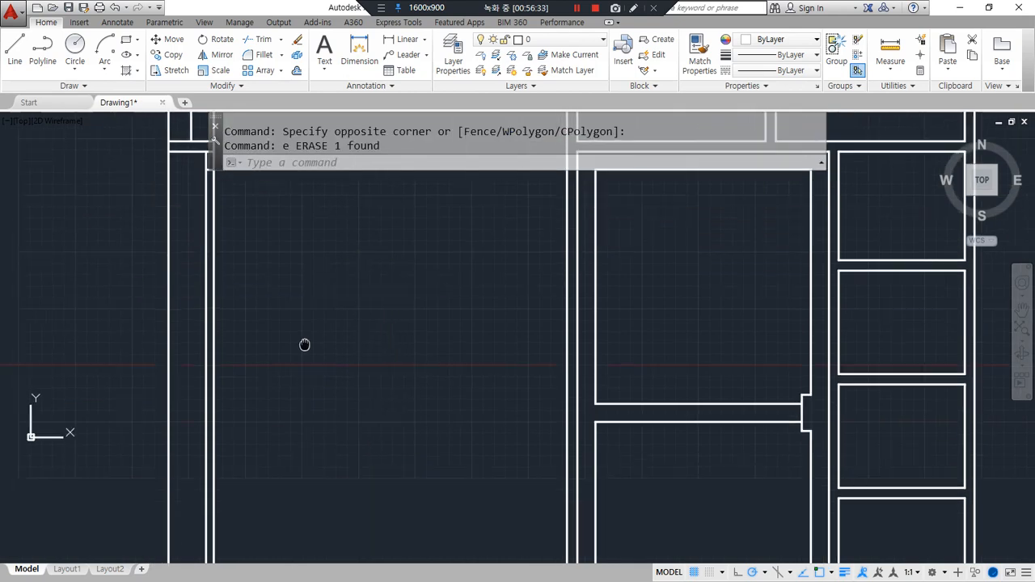
{"action": "type", "text": "l"}
{"action": "key", "text": "Return"}
{"action": "left_click", "coordinate": [595, 404]}
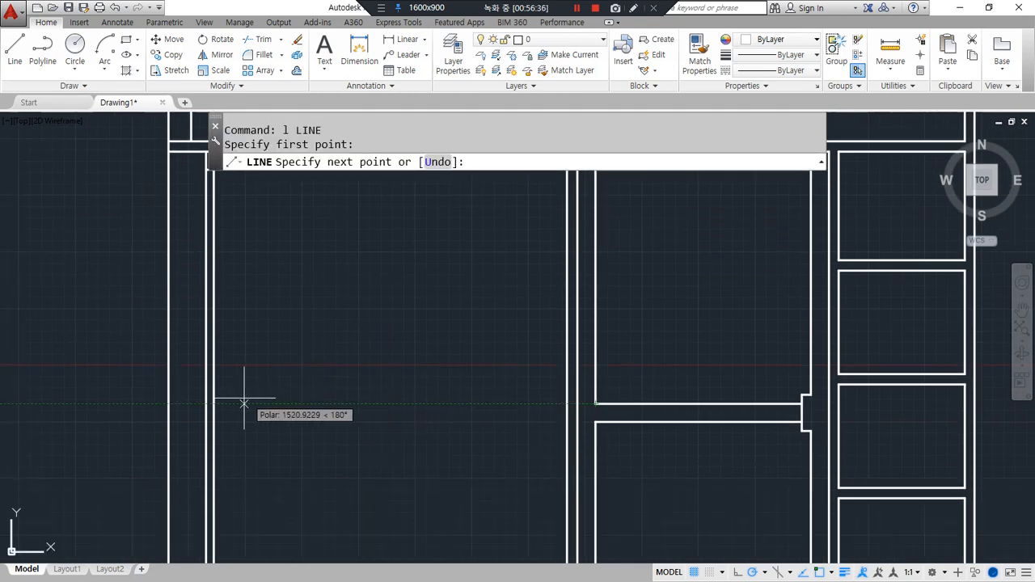
{"action": "left_click", "coordinate": [208, 404]}
{"action": "key", "text": "Return"}
{"action": "key", "text": "Return"}
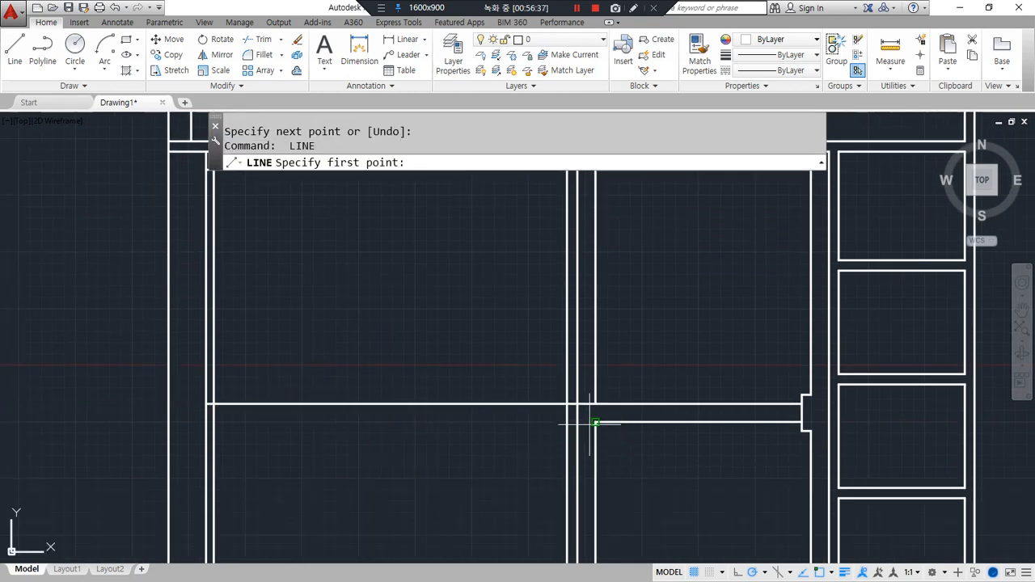
{"action": "left_click", "coordinate": [595, 421]}
{"action": "left_click", "coordinate": [206, 422]}
{"action": "key", "text": "Return"}
- Draw a horizontal line projecting the lower door panel's bottom edge from the elevation to the section's door leaf
{"action": "middle_click_drag", "start_coordinate": [294, 512], "coordinate": [322, 305]}
{"action": "key", "text": "Return"}
{"action": "left_click", "coordinate": [623, 388]}
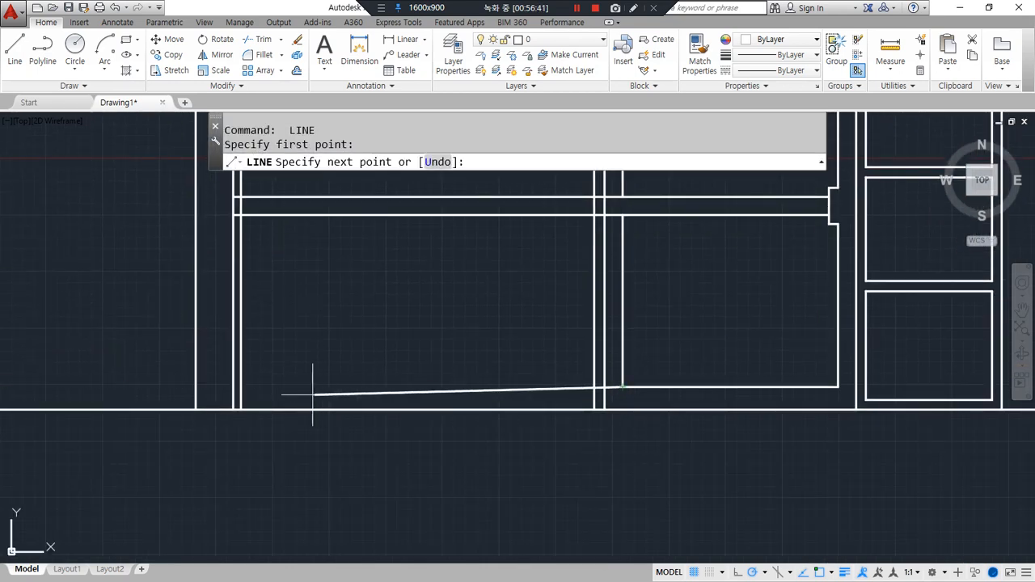
{"action": "left_click", "coordinate": [235, 388]}
{"action": "key", "text": "Escape"}
- Trim the three projected rail lines at the door leaf's outer vertical line, removing the parts toward the elevation
{"action": "type", "text": "tr"}
{"action": "key", "text": "Return"}
{"action": "left_click", "coordinate": [236, 360]}
{"action": "key", "text": "Escape"}
{"action": "key", "text": "Return"}
{"action": "left_click", "coordinate": [240, 361]}
{"action": "key", "text": "Return"}
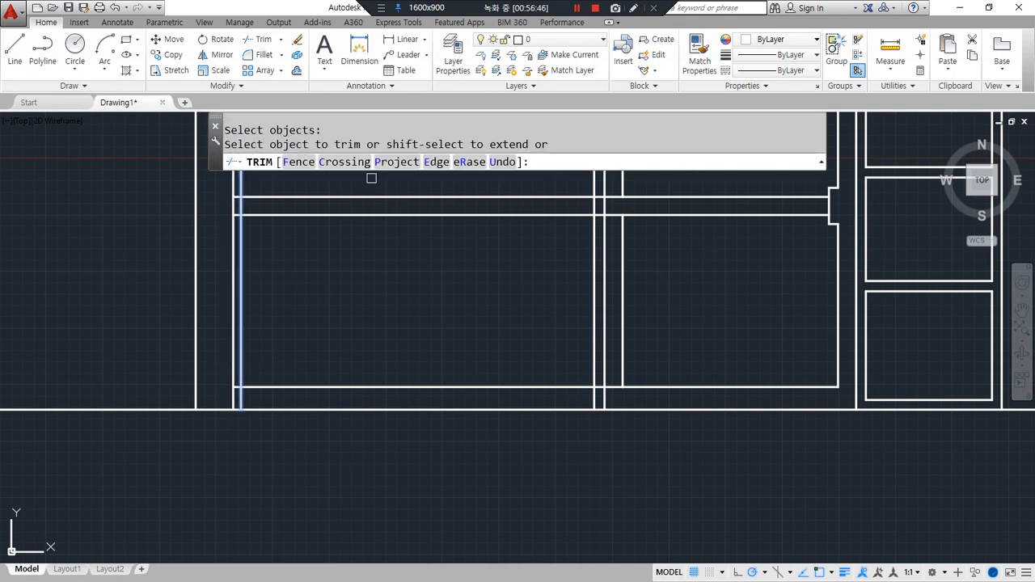
{"action": "left_click", "coordinate": [368, 193]}
{"action": "left_click", "coordinate": [330, 393]}
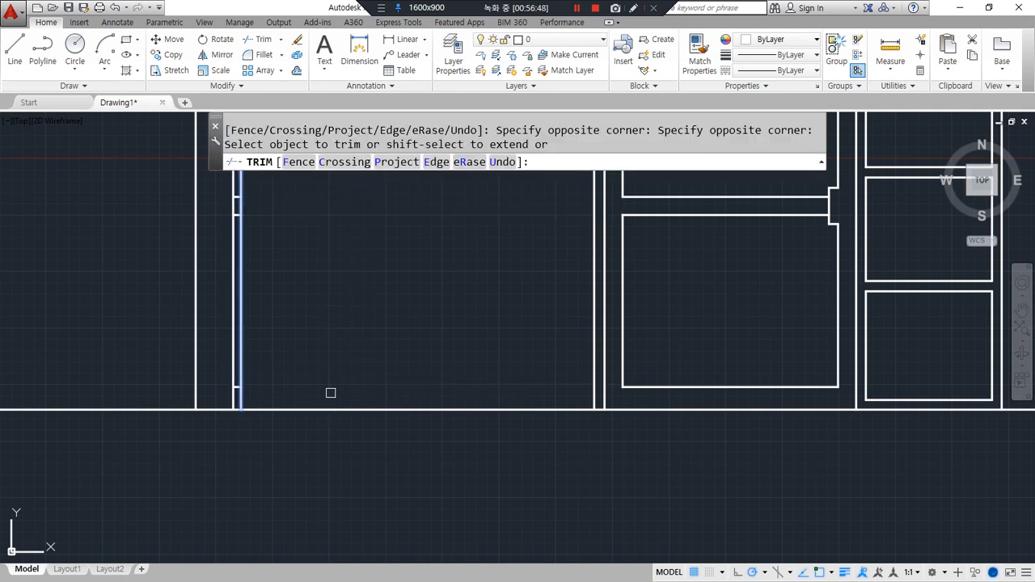
{"action": "key", "text": "Return"}
- Offset the lower horizontal line upward by 5 at the door leaf's foot for the floor gap
{"action": "scroll", "coordinate": [229, 426], "scroll_direction": "up", "scroll_amount": 8}
{"action": "scroll", "coordinate": [241, 347], "scroll_direction": "up", "scroll_amount": 4}
{"action": "middle_click_drag", "start_coordinate": [246, 365], "coordinate": [225, 449]}
{"action": "type", "text": "o"}
{"action": "key", "text": "Return"}
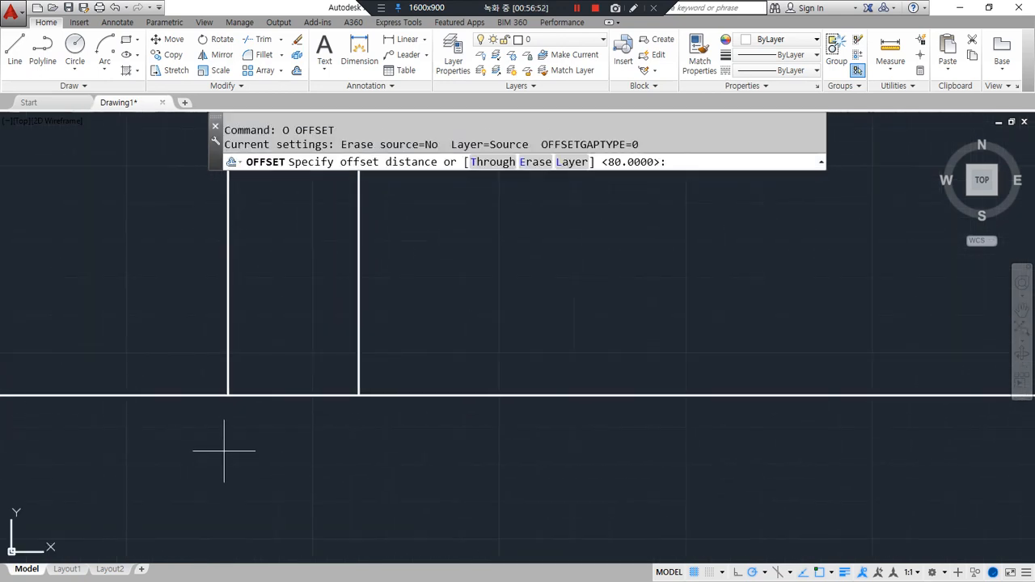
{"action": "type", "text": "5"}
{"action": "key", "text": "Return"}
{"action": "left_click", "coordinate": [279, 395]}
{"action": "left_click", "coordinate": [243, 374]}
{"action": "key", "text": "Return"}
- Fillet the 5 offset line with both vertical door leaf lines to close the leaf's bottom corners
{"action": "type", "text": "f"}
{"action": "key", "text": "Return"}
{"action": "left_click", "coordinate": [227, 372]}
{"action": "left_click", "coordinate": [254, 383]}
{"action": "key", "text": "Return"}
{"action": "left_click", "coordinate": [312, 382]}
{"action": "left_click", "coordinate": [357, 366]}
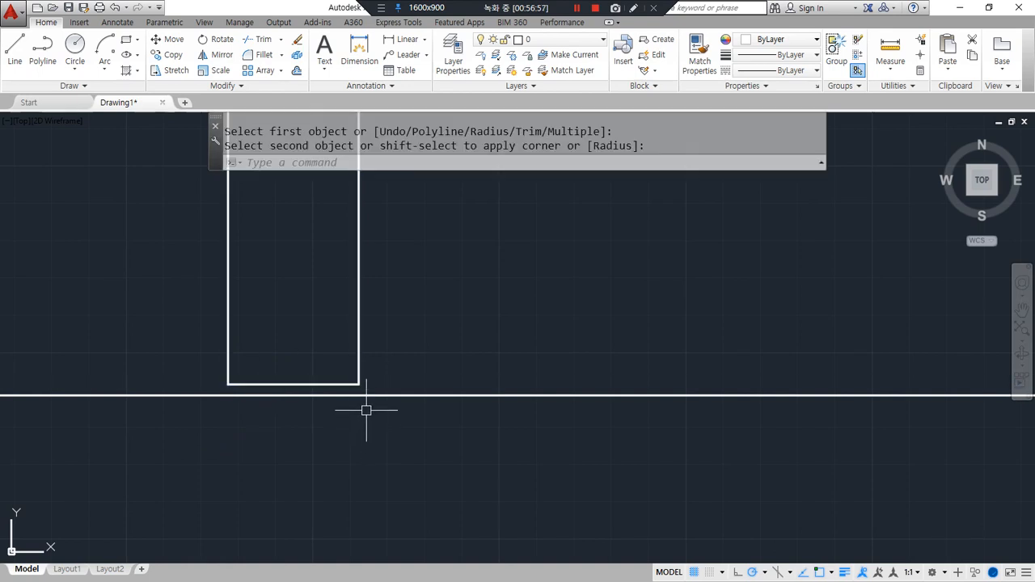
- Draw the lower panel's vertical center line in the section between the midpoints of the bottom and middle rails
{"action": "mouse_move", "coordinate": [372, 401]}
{"action": "left_mouse_down"}
{"action": "mouse_move", "coordinate": [370, 389]}
{"action": "mouse_move", "coordinate": [372, 426]}
{"action": "mouse_move", "coordinate": [342, 407]}
{"action": "mouse_move", "coordinate": [313, 360]}
{"action": "mouse_move", "coordinate": [357, 439]}
{"action": "left_mouse_up"}
{"action": "scroll", "coordinate": [351, 515], "scroll_direction": "down", "scroll_amount": 2}
{"action": "scroll", "coordinate": [404, 356], "scroll_direction": "down", "scroll_amount": 6}
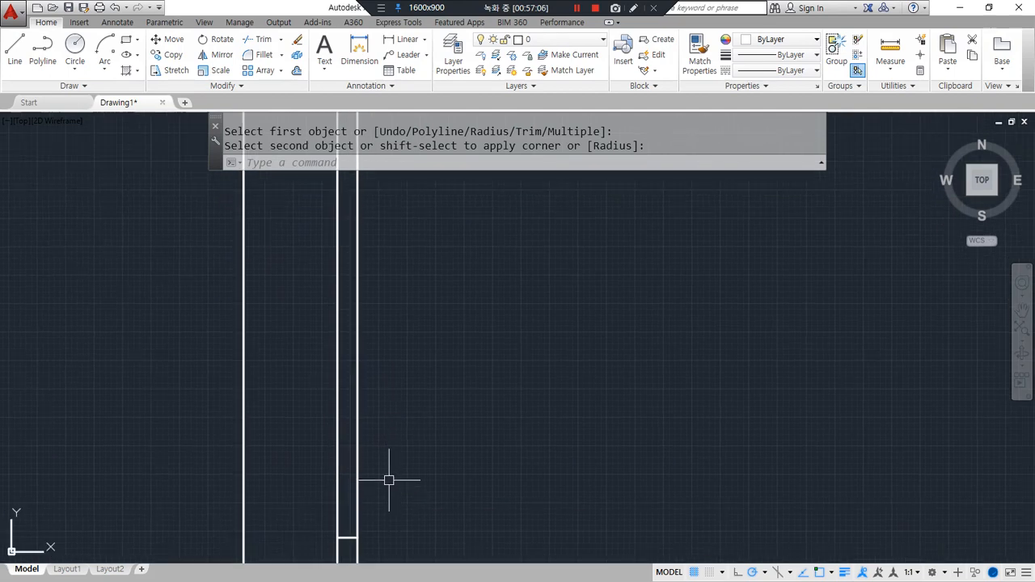
{"action": "type", "text": "l"}
{"action": "key", "text": "Return"}
{"action": "left_click", "coordinate": [362, 515]}
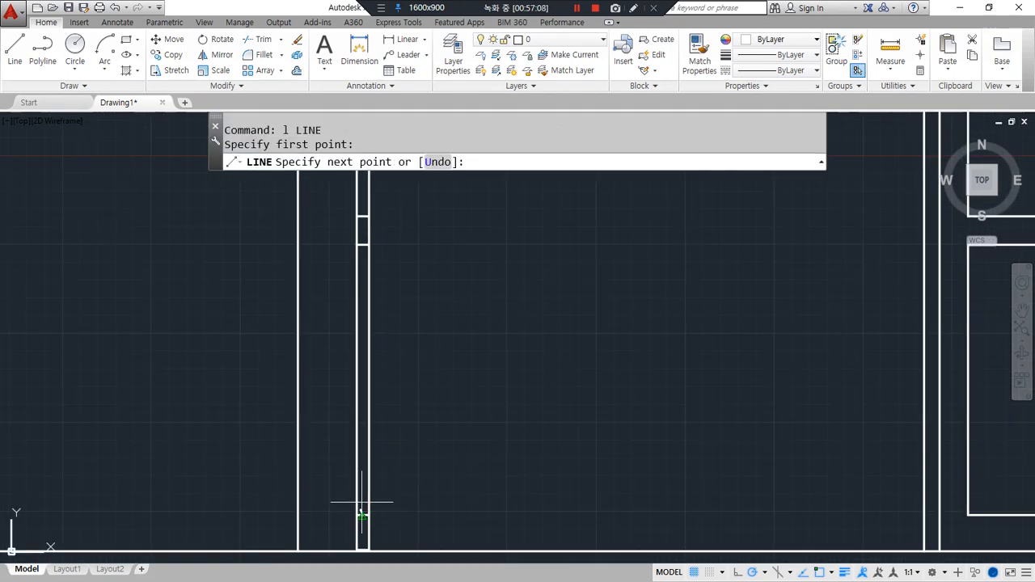
{"action": "left_click", "coordinate": [360, 243]}
{"action": "key", "text": "Return"}
- Draw the upper panel's vertical center line in the section from the middle rail's midpoint to the top rail's midpoint
{"action": "middle_click_drag", "start_coordinate": [364, 218], "coordinate": [367, 415]}
{"action": "key", "text": "Return"}
{"action": "left_click", "coordinate": [361, 416]}
{"action": "middle_click_drag", "start_coordinate": [363, 311], "coordinate": [365, 450]}
{"action": "left_click", "coordinate": [360, 185]}
{"action": "key", "text": "Return"}
- Switch to the browser page 건물의 기초 and examine its building foundation drawing
{"action": "scroll", "coordinate": [439, 377], "scroll_direction": "down", "scroll_amount": 4}
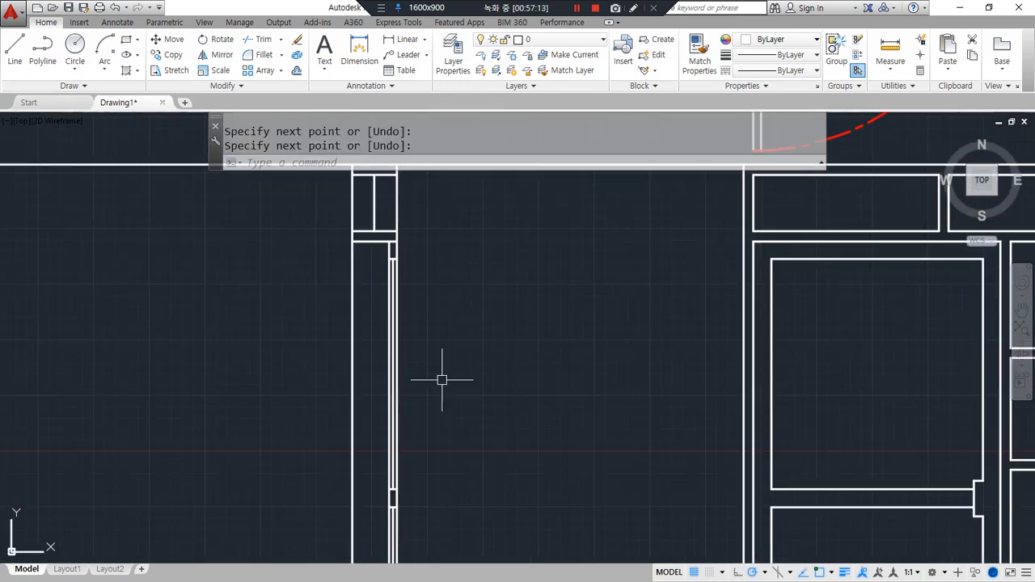
{"action": "middle_click_drag", "start_coordinate": [496, 474], "coordinate": [493, 407]}
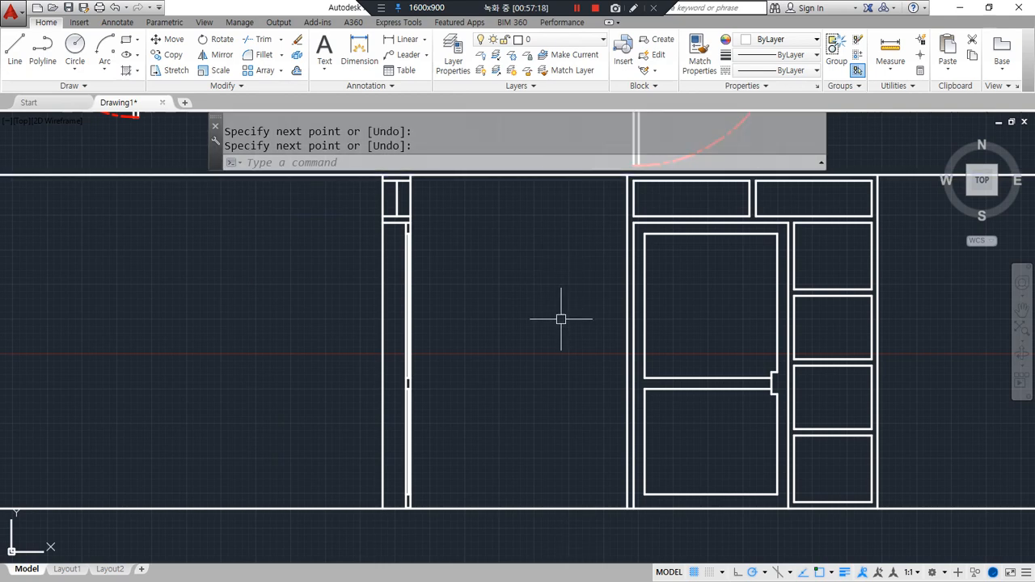
{"action": "key", "text": "alt+Tab"}
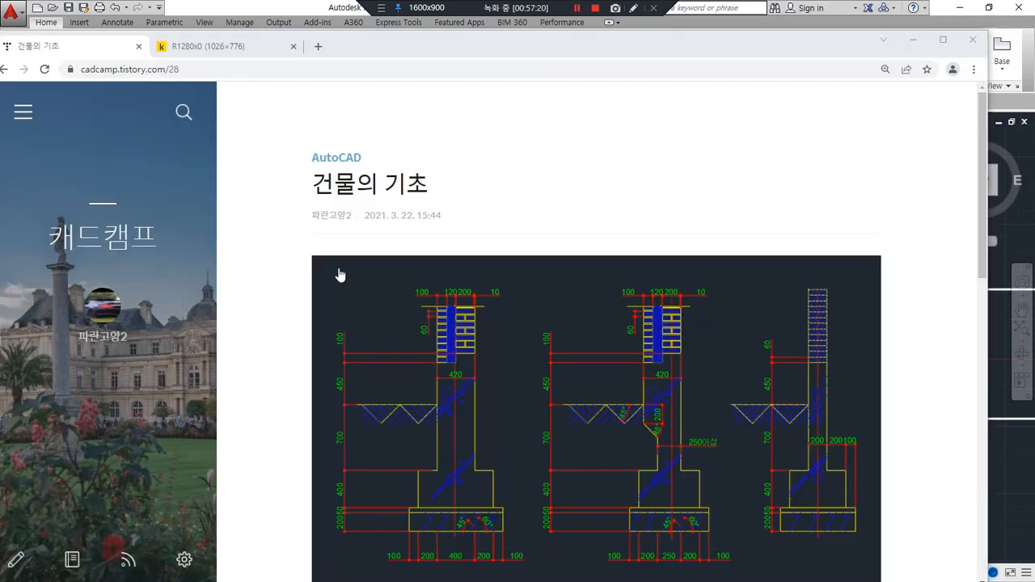
{"action": "scroll", "coordinate": [272, 237], "scroll_direction": "down", "scroll_amount": 1}
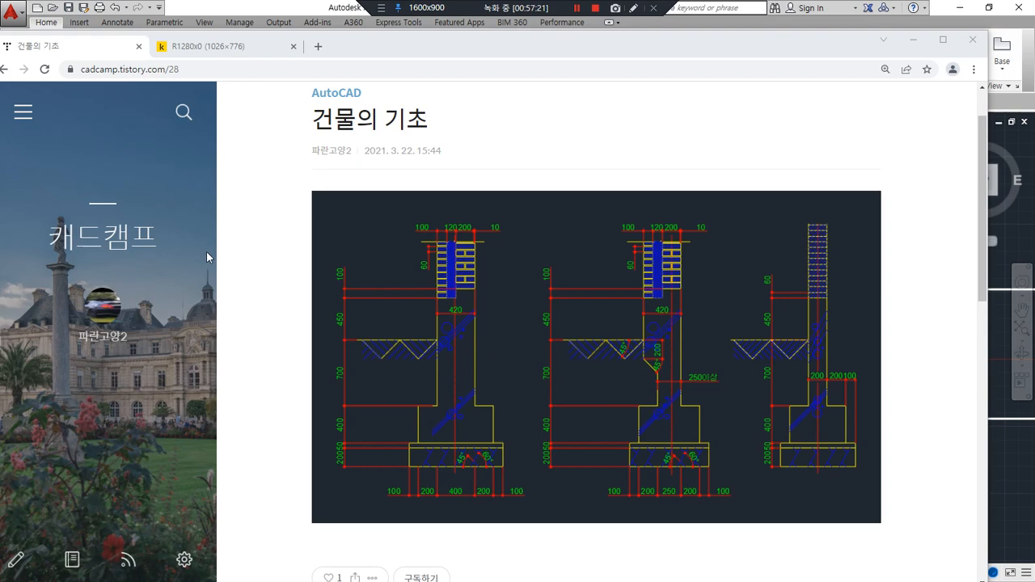
{"action": "left_click_drag", "start_coordinate": [305, 340], "coordinate": [927, 341]}
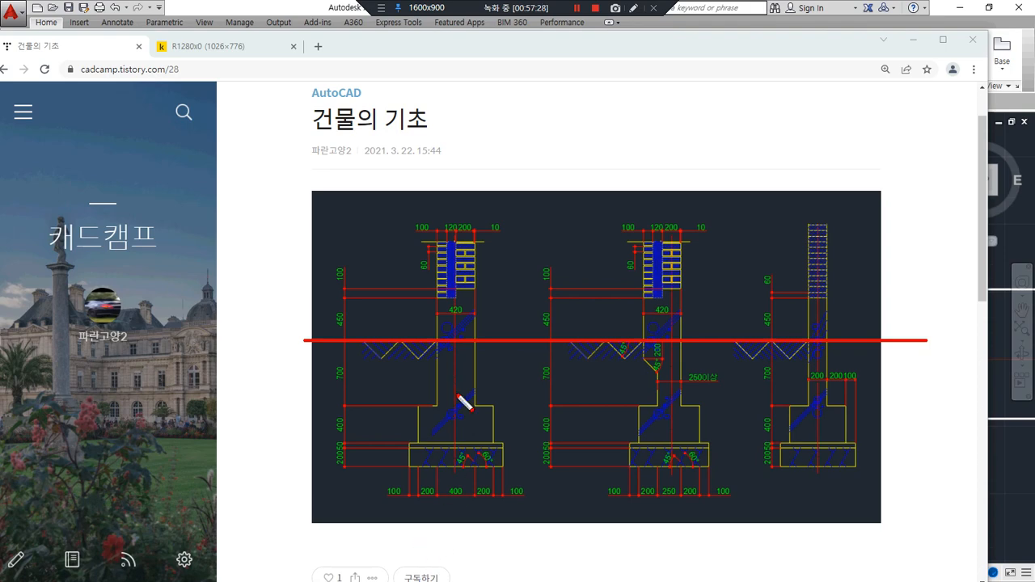
- Open the foundation drawing's image in its own browser tab and examine the ground line and footing dimensions
{"action": "right_click", "coordinate": [440, 264]}
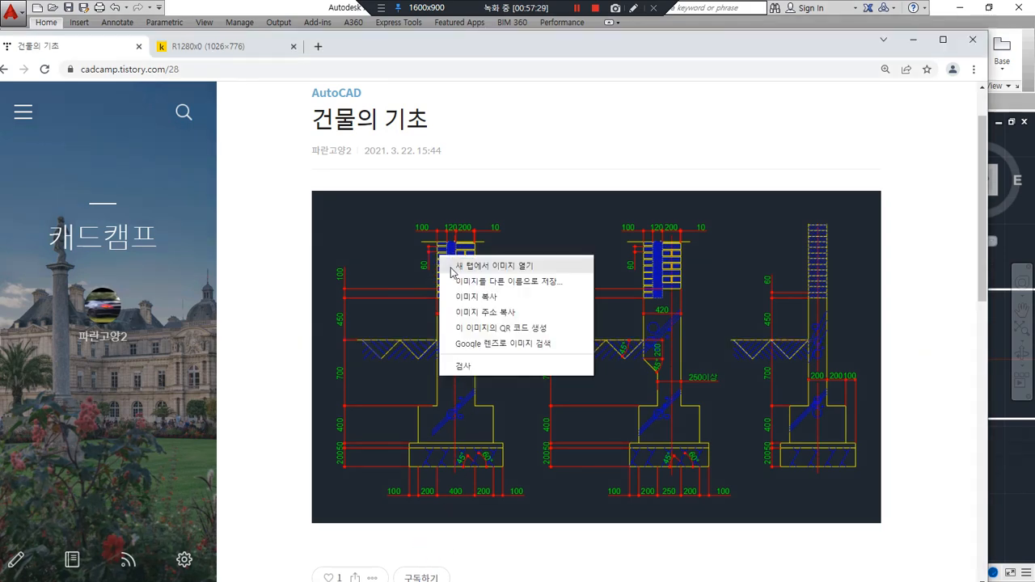
{"action": "left_click", "coordinate": [454, 267]}
{"action": "left_click", "coordinate": [218, 51]}
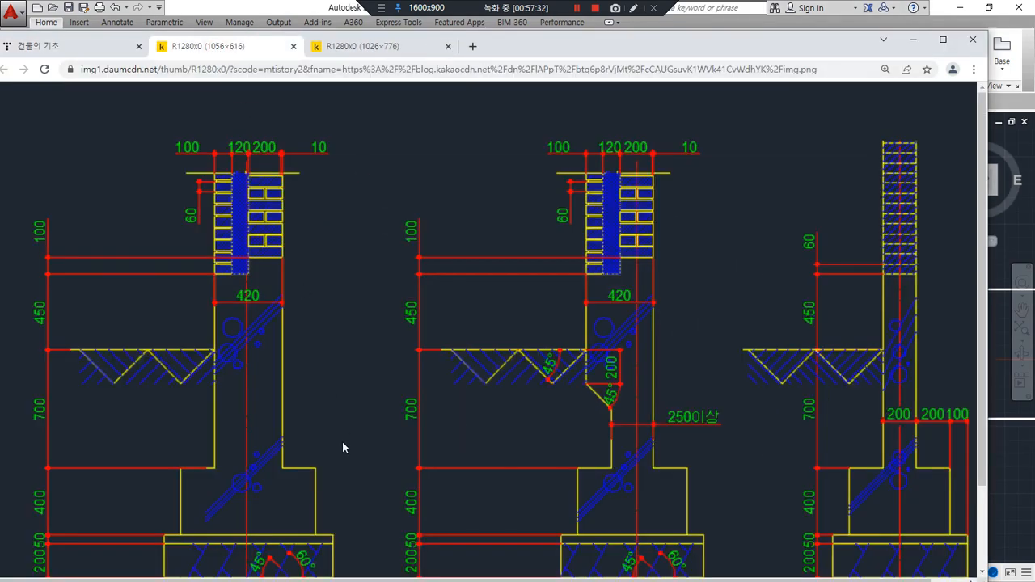
{"action": "left_click_drag", "start_coordinate": [34, 350], "coordinate": [420, 359]}
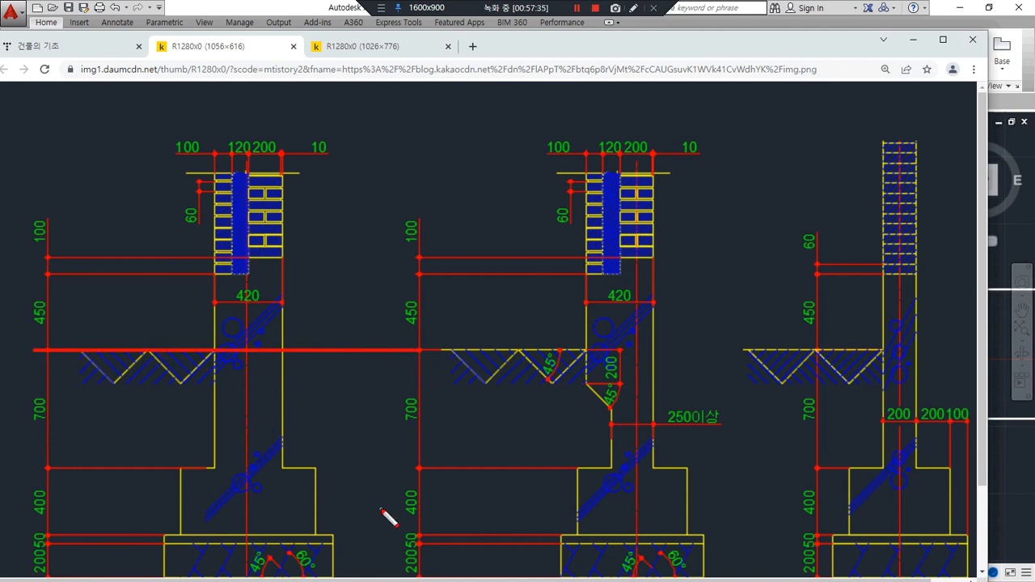
- Examine the first foundation section's concrete wall and footing below the ground line
{"action": "mouse_move", "coordinate": [250, 352]}
{"action": "left_mouse_down"}
{"action": "mouse_move", "coordinate": [231, 372]}
{"action": "mouse_move", "coordinate": [280, 356]}
{"action": "left_mouse_up"}
{"action": "left_click_drag", "start_coordinate": [221, 412], "coordinate": [288, 392]}
{"action": "mouse_move", "coordinate": [220, 450]}
{"action": "left_mouse_down"}
{"action": "mouse_move", "coordinate": [275, 432]}
{"action": "mouse_move", "coordinate": [181, 511]}
{"action": "left_mouse_up"}
{"action": "left_click_drag", "start_coordinate": [267, 474], "coordinate": [217, 516]}
{"action": "mouse_move", "coordinate": [303, 490]}
{"action": "left_mouse_down"}
{"action": "mouse_move", "coordinate": [262, 516]}
{"action": "mouse_move", "coordinate": [275, 519]}
{"action": "left_mouse_up"}
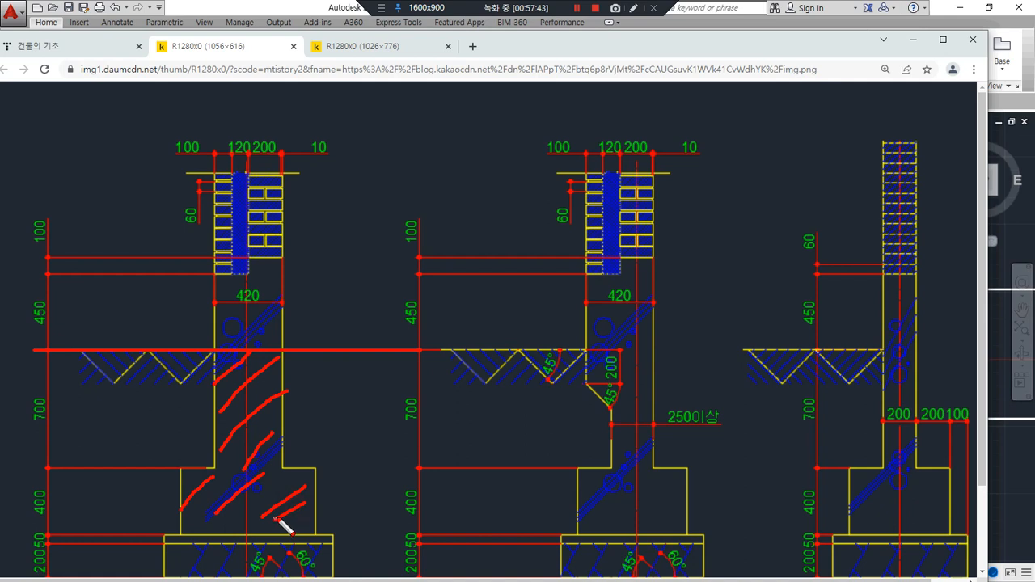
{"action": "key", "text": "Escape"}
{"action": "scroll", "coordinate": [289, 495], "scroll_direction": "down", "scroll_amount": 2}
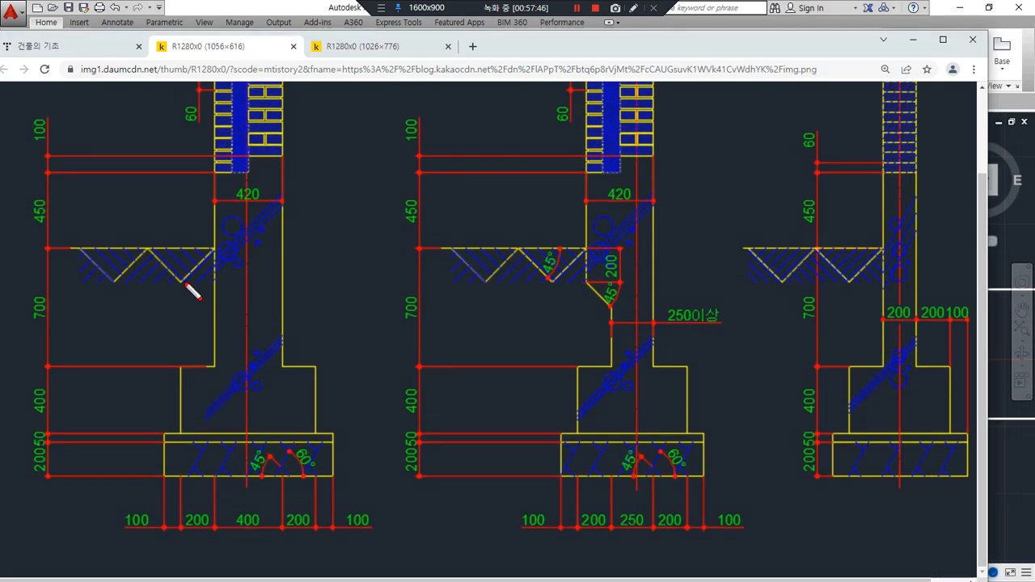
- Examine the foundation depth between the ground line and the underside of the footing
{"action": "mouse_move", "coordinate": [78, 247]}
{"action": "left_mouse_down"}
{"action": "mouse_move", "coordinate": [187, 247]}
{"action": "mouse_move", "coordinate": [158, 275]}
{"action": "mouse_move", "coordinate": [158, 433]}
{"action": "mouse_move", "coordinate": [428, 435]}
{"action": "left_mouse_up"}
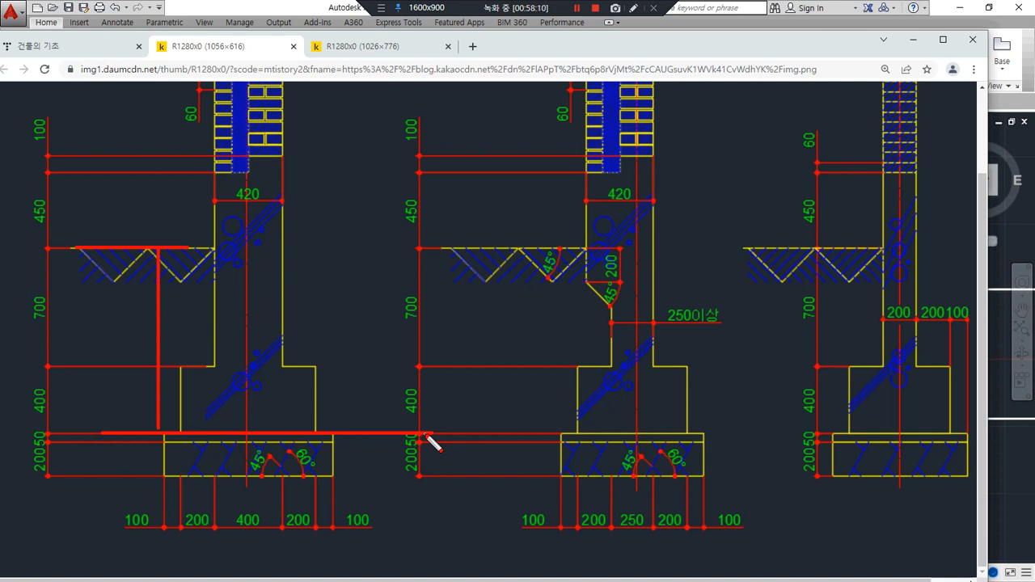
{"action": "mouse_move", "coordinate": [217, 282]}
{"action": "left_mouse_down"}
{"action": "mouse_move", "coordinate": [196, 284]}
{"action": "mouse_move", "coordinate": [339, 300]}
{"action": "mouse_move", "coordinate": [234, 270]}
{"action": "left_mouse_up"}
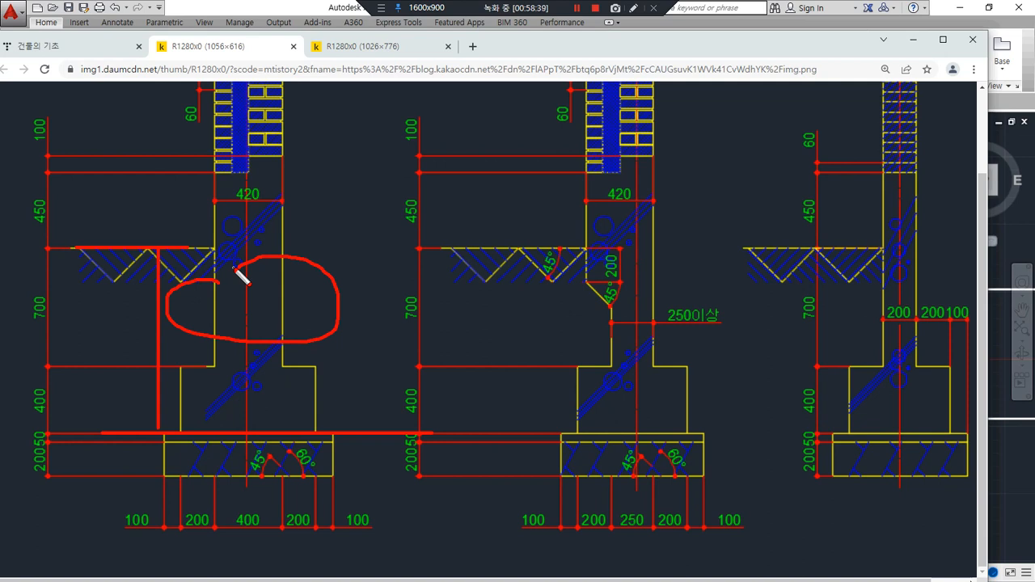
{"action": "key", "text": "e"}
{"action": "left_click_drag", "start_coordinate": [151, 248], "coordinate": [393, 260], "text": "shift"}
{"action": "left_click_drag", "start_coordinate": [244, 249], "coordinate": [242, 433], "text": "shift"}
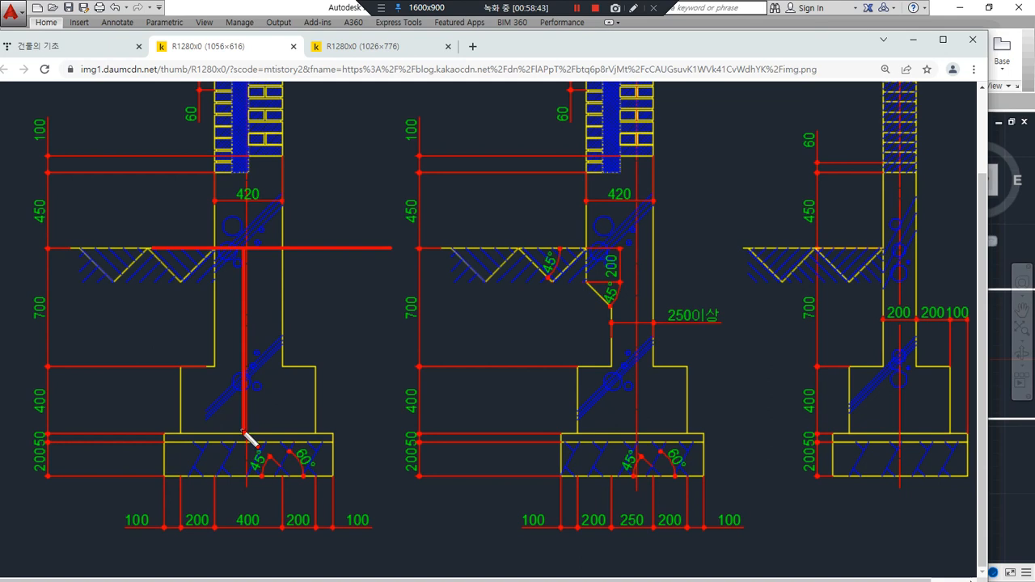
{"action": "left_click_drag", "start_coordinate": [141, 432], "coordinate": [462, 433], "text": "shift"}
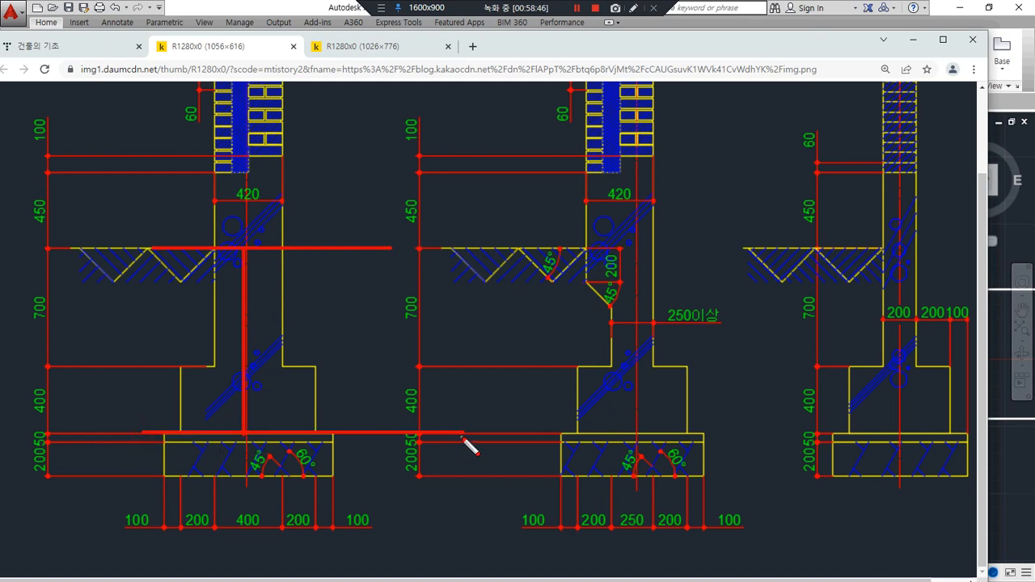
- Examine the base layer dimensions and the stepped wall and footing outline of the first foundation section
{"action": "mouse_move", "coordinate": [247, 521]}
{"action": "left_mouse_down"}
{"action": "mouse_move", "coordinate": [275, 451]}
{"action": "mouse_move", "coordinate": [266, 526]}
{"action": "left_mouse_up"}
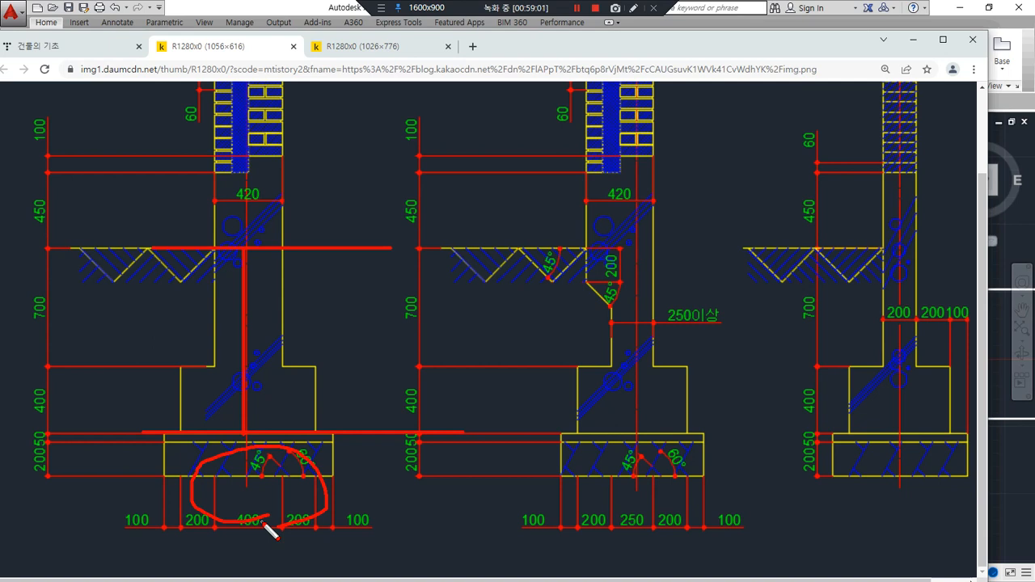
{"action": "mouse_move", "coordinate": [68, 417]}
{"action": "left_mouse_down"}
{"action": "mouse_move", "coordinate": [28, 317]}
{"action": "mouse_move", "coordinate": [101, 358]}
{"action": "mouse_move", "coordinate": [75, 428]}
{"action": "left_mouse_up"}
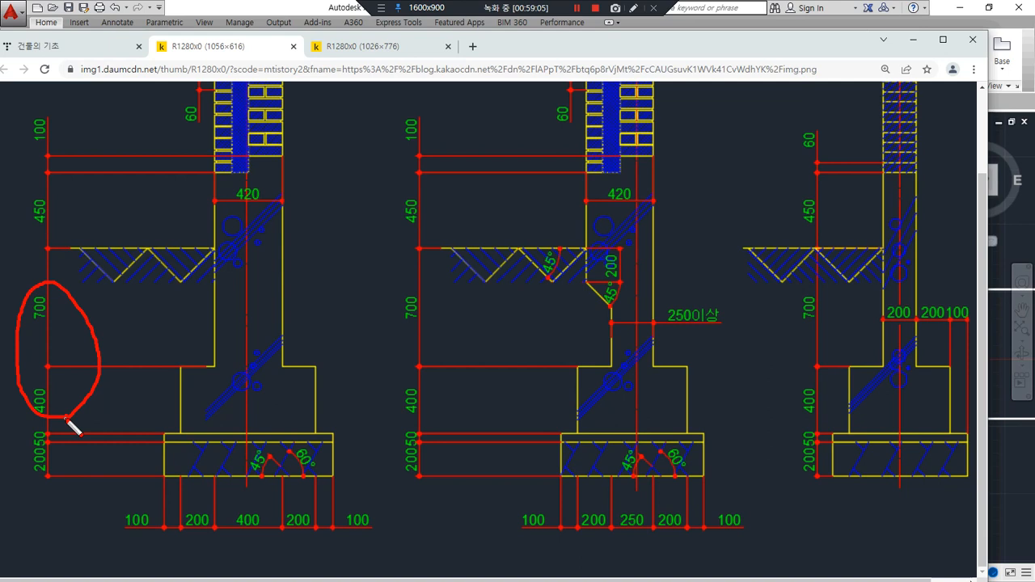
{"action": "key", "text": "ctrl+z"}
{"action": "mouse_move", "coordinate": [322, 477]}
{"action": "left_mouse_down"}
{"action": "mouse_move", "coordinate": [174, 468]}
{"action": "mouse_move", "coordinate": [241, 456]}
{"action": "mouse_move", "coordinate": [331, 480]}
{"action": "mouse_move", "coordinate": [287, 481]}
{"action": "left_mouse_up"}
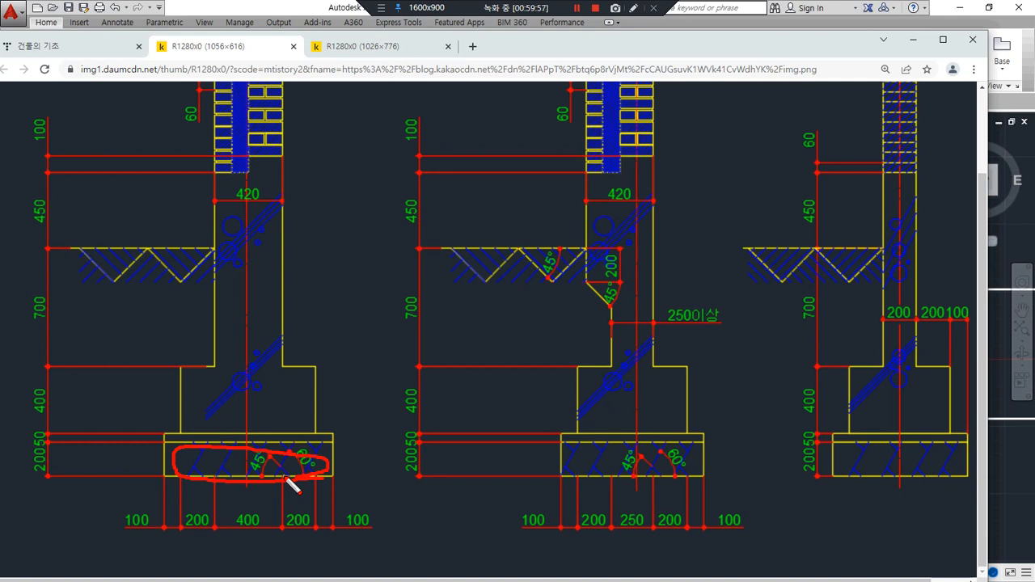
{"action": "key", "text": "ctrl+z"}
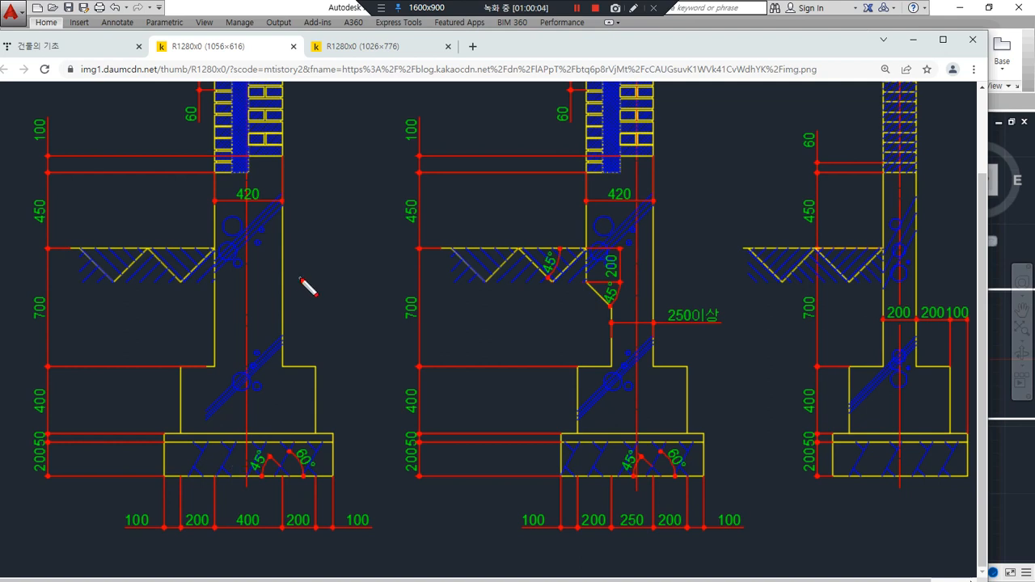
{"action": "mouse_move", "coordinate": [334, 437]}
{"action": "left_mouse_down"}
{"action": "mouse_move", "coordinate": [165, 434]}
{"action": "mouse_move", "coordinate": [318, 445]}
{"action": "mouse_move", "coordinate": [324, 365]}
{"action": "mouse_move", "coordinate": [288, 365]}
{"action": "mouse_move", "coordinate": [285, 203]}
{"action": "left_mouse_up"}
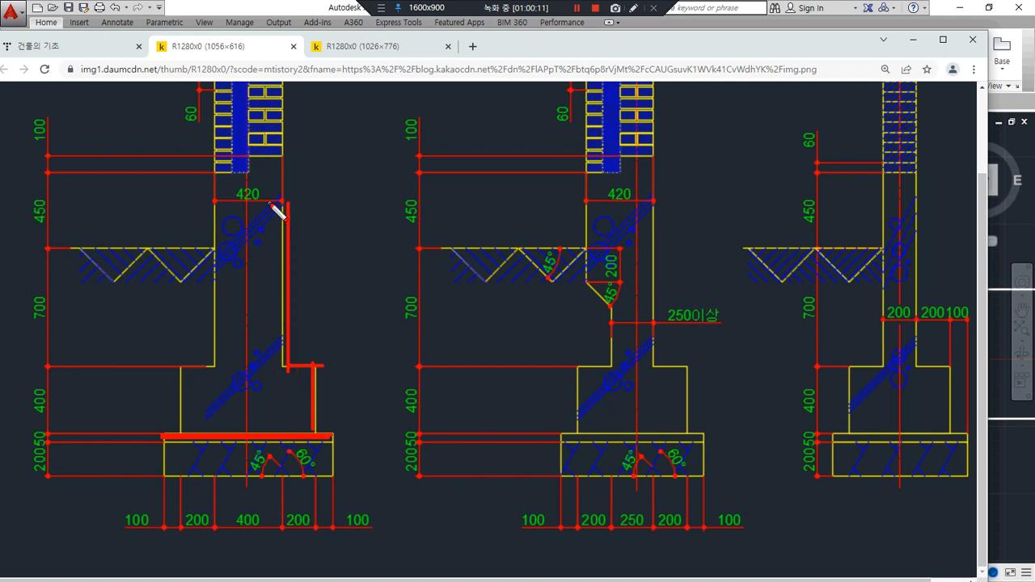
{"action": "mouse_move", "coordinate": [212, 208]}
{"action": "left_mouse_down"}
{"action": "mouse_move", "coordinate": [219, 368]}
{"action": "mouse_move", "coordinate": [180, 368]}
{"action": "mouse_move", "coordinate": [188, 437]}
{"action": "left_mouse_up"}
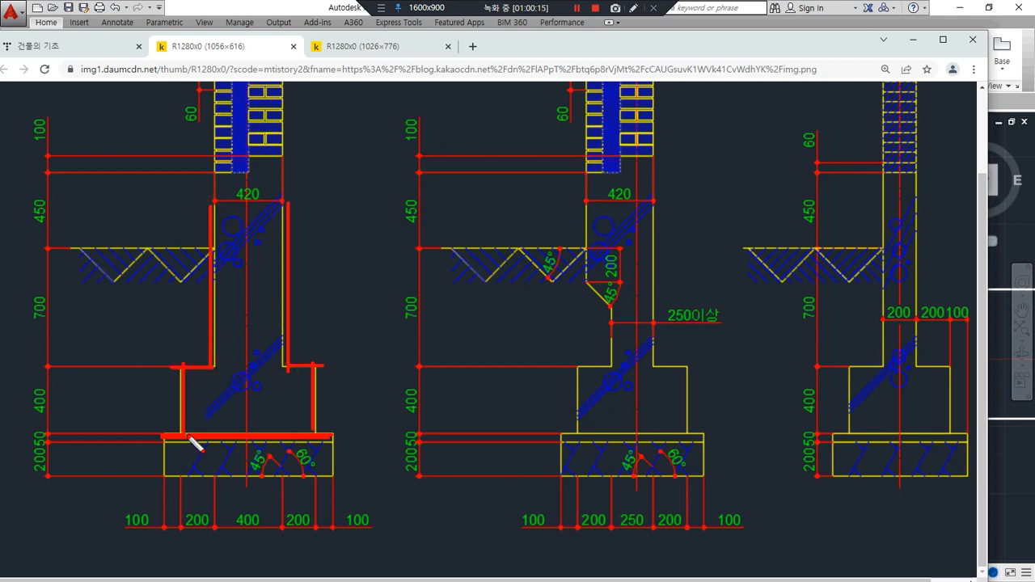
{"action": "key", "text": "Delete"}
- Examine the spacing between the foundation sections' center lines and compare the wall widths
{"action": "mouse_move", "coordinate": [269, 260]}
{"action": "left_mouse_down"}
{"action": "mouse_move", "coordinate": [260, 315]}
{"action": "mouse_move", "coordinate": [364, 294]}
{"action": "mouse_move", "coordinate": [616, 293]}
{"action": "mouse_move", "coordinate": [625, 283]}
{"action": "mouse_move", "coordinate": [611, 324]}
{"action": "left_mouse_up"}
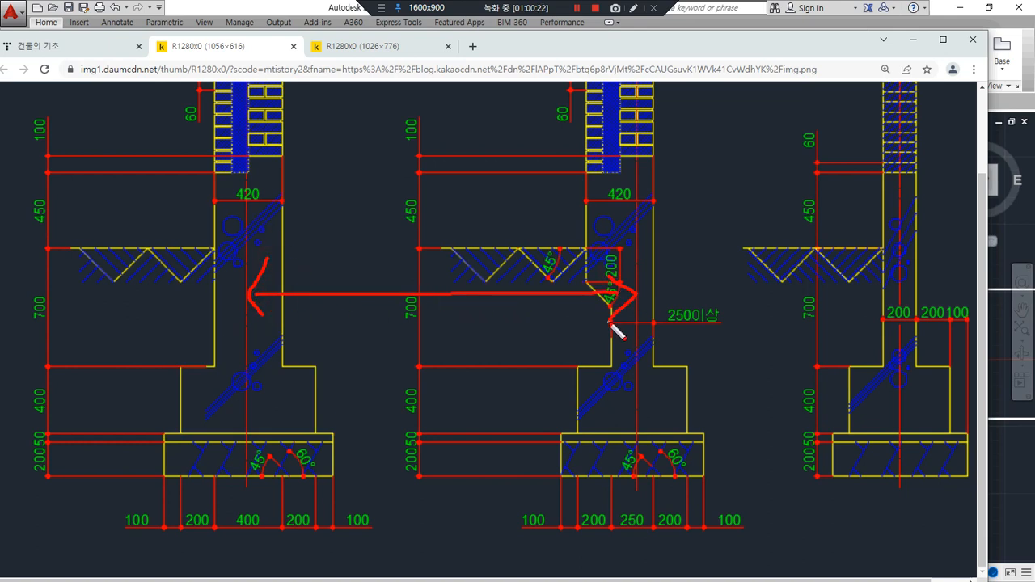
{"action": "mouse_move", "coordinate": [925, 328]}
{"action": "left_mouse_down"}
{"action": "mouse_move", "coordinate": [890, 344]}
{"action": "mouse_move", "coordinate": [920, 301]}
{"action": "mouse_move", "coordinate": [917, 342]}
{"action": "left_mouse_up"}
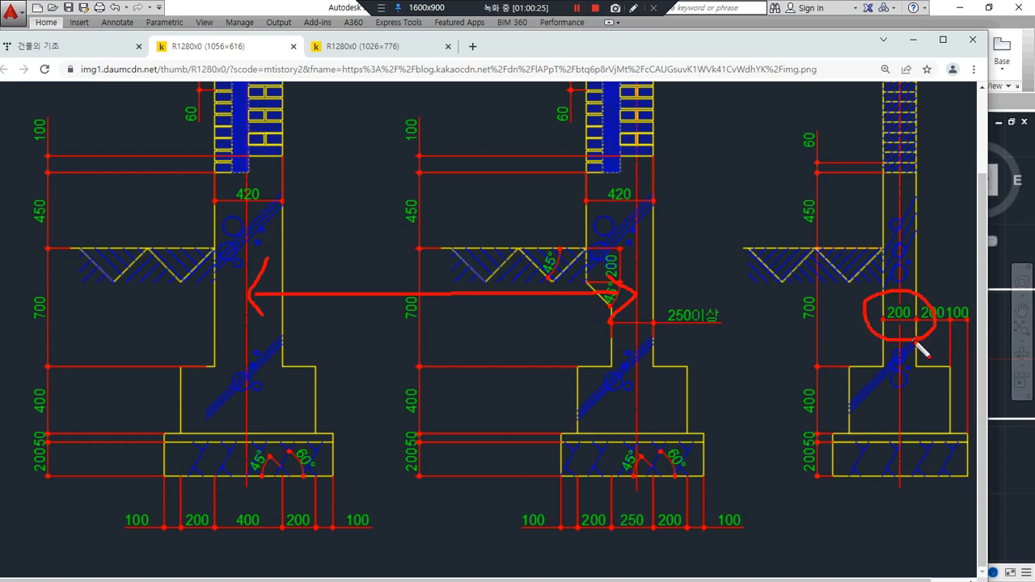
{"action": "mouse_move", "coordinate": [267, 207]}
{"action": "left_mouse_down"}
{"action": "mouse_move", "coordinate": [234, 220]}
{"action": "mouse_move", "coordinate": [265, 216]}
{"action": "left_mouse_up"}
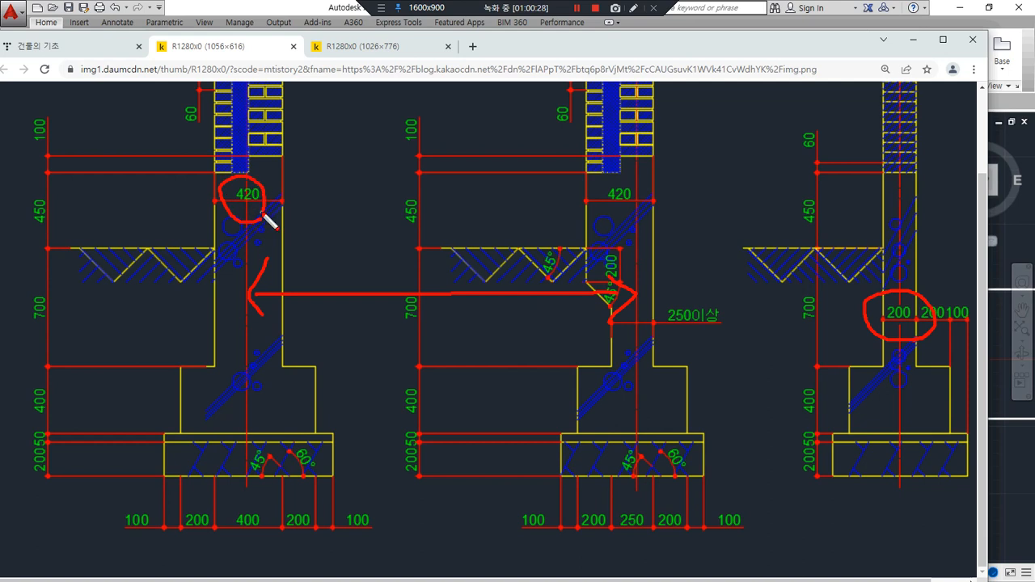
{"action": "key", "text": "e"}
{"action": "mouse_move", "coordinate": [299, 215]}
{"action": "left_mouse_down"}
{"action": "mouse_move", "coordinate": [285, 242]}
{"action": "mouse_move", "coordinate": [335, 254]}
{"action": "mouse_move", "coordinate": [585, 245]}
{"action": "mouse_move", "coordinate": [572, 263]}
{"action": "left_mouse_up"}
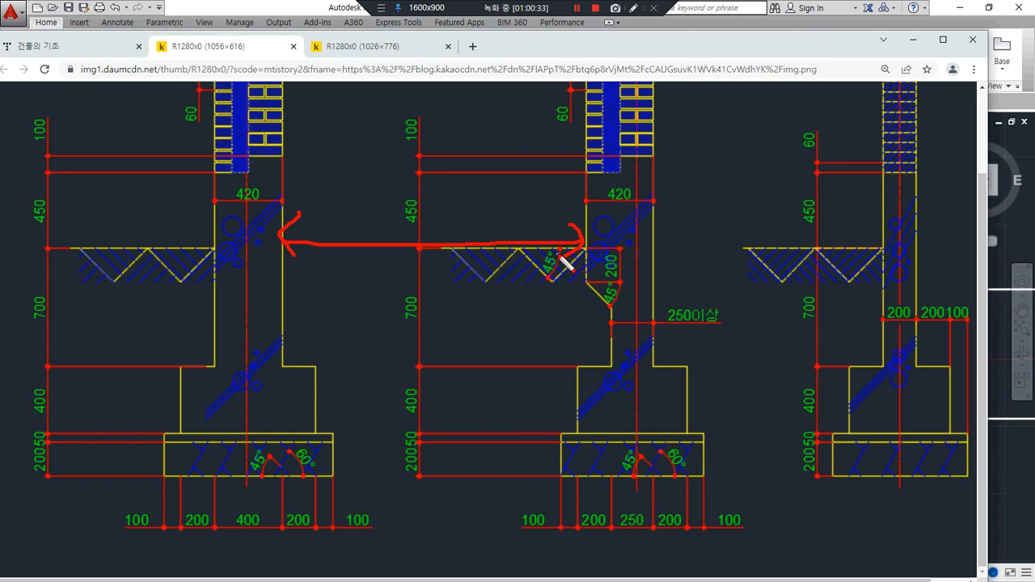
{"action": "key", "text": "e"}
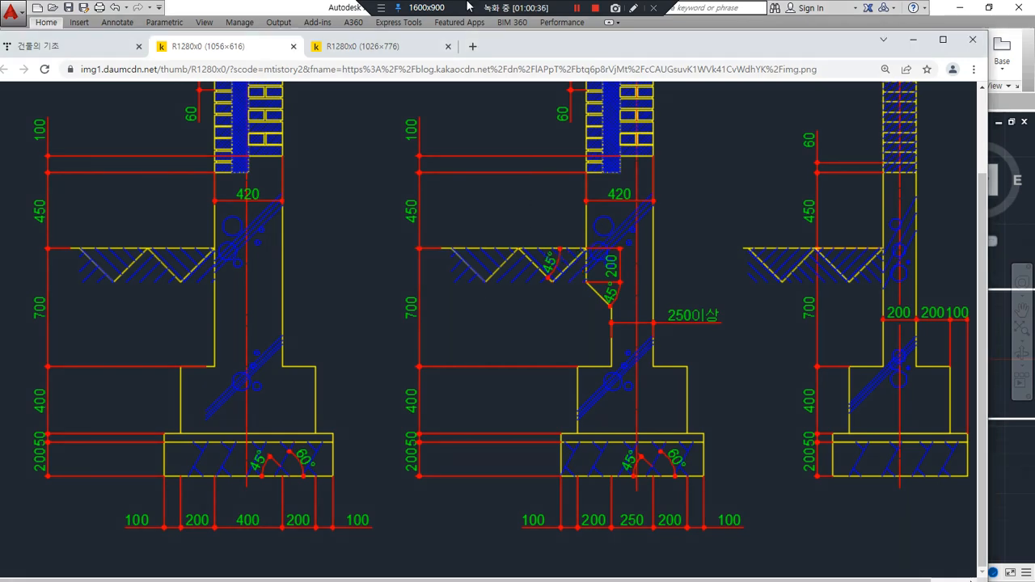
- Switch to the AutoCAD drawing, erase every existing object and zoom to the full drawing area
{"action": "key", "text": "alt+Tab"}
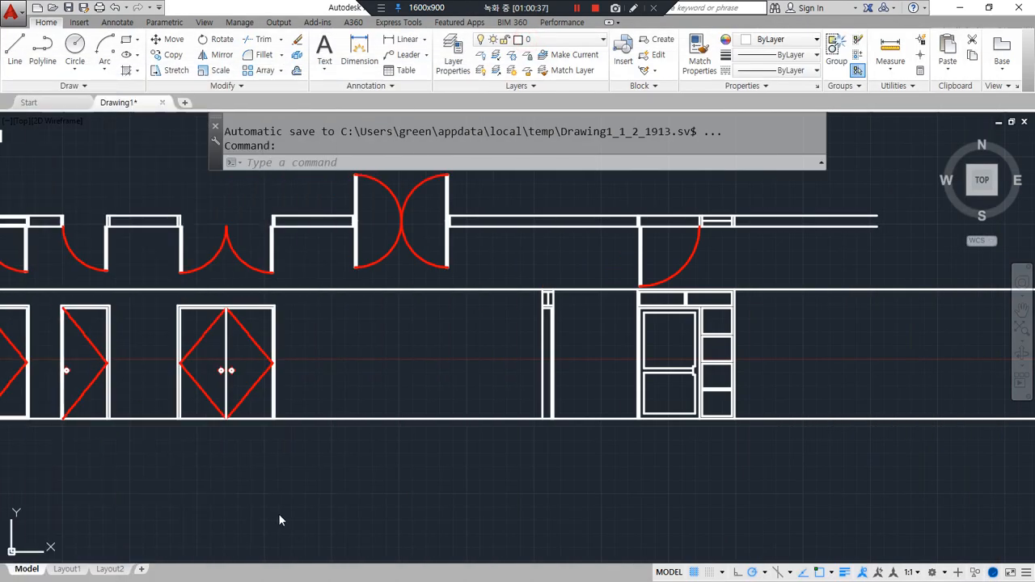
{"action": "scroll", "coordinate": [279, 517], "scroll_direction": "down", "scroll_amount": 4}
{"action": "middle_click_drag", "start_coordinate": [132, 335], "coordinate": [504, 330]}
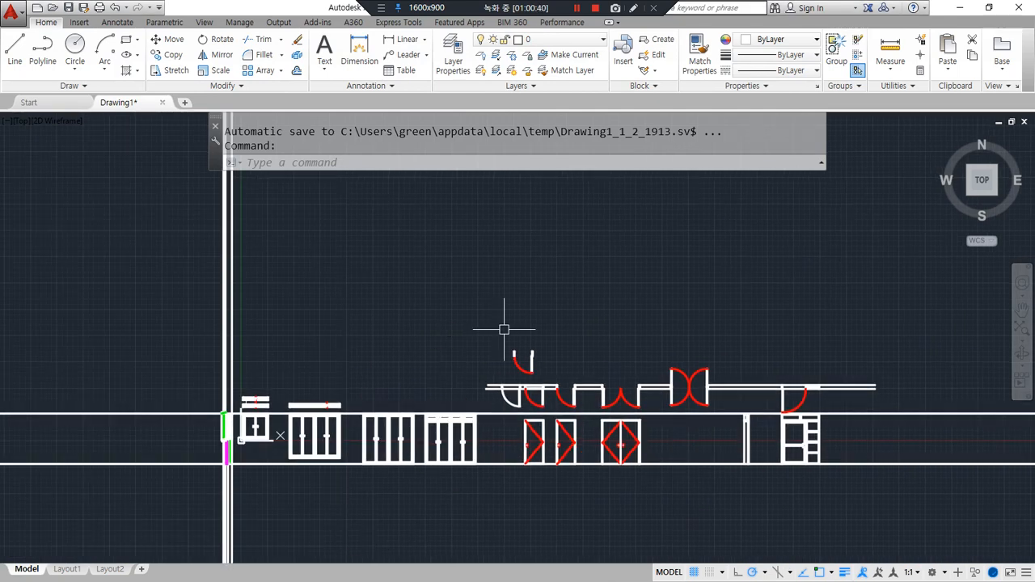
{"action": "type", "text": "e"}
{"action": "key", "text": "Return"}
{"action": "type", "text": "all"}
{"action": "key", "text": "Return"}
{"action": "key", "text": "Return"}
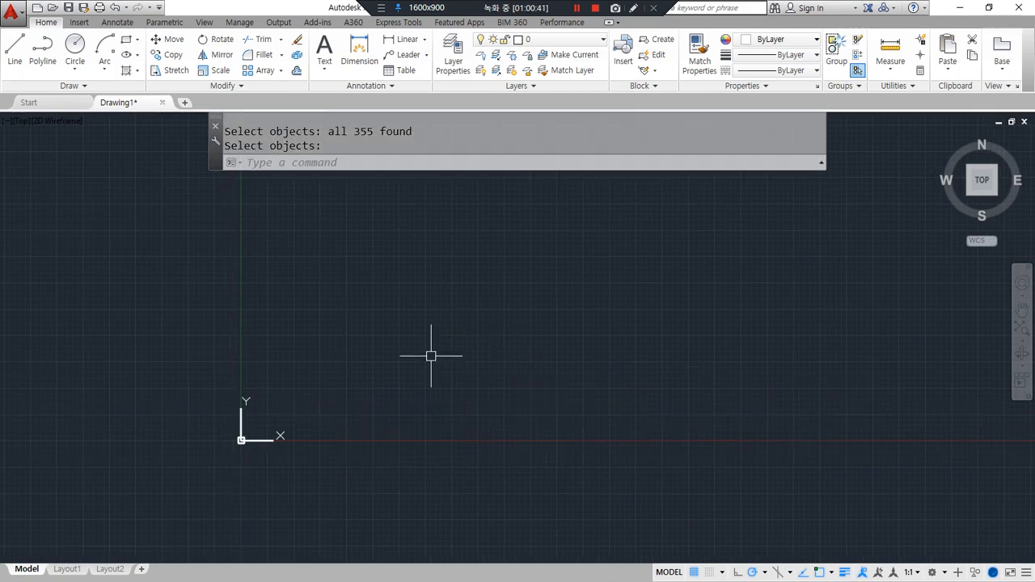
{"action": "type", "text": "z"}
{"action": "key", "text": "Return"}
{"action": "type", "text": "a"}
{"action": "key", "text": "Return"}
{"action": "type", "text": "l"}
{"action": "key", "text": "Return"}
{"action": "left_click", "coordinate": [441, 301]}
{"action": "key", "text": "Escape"}
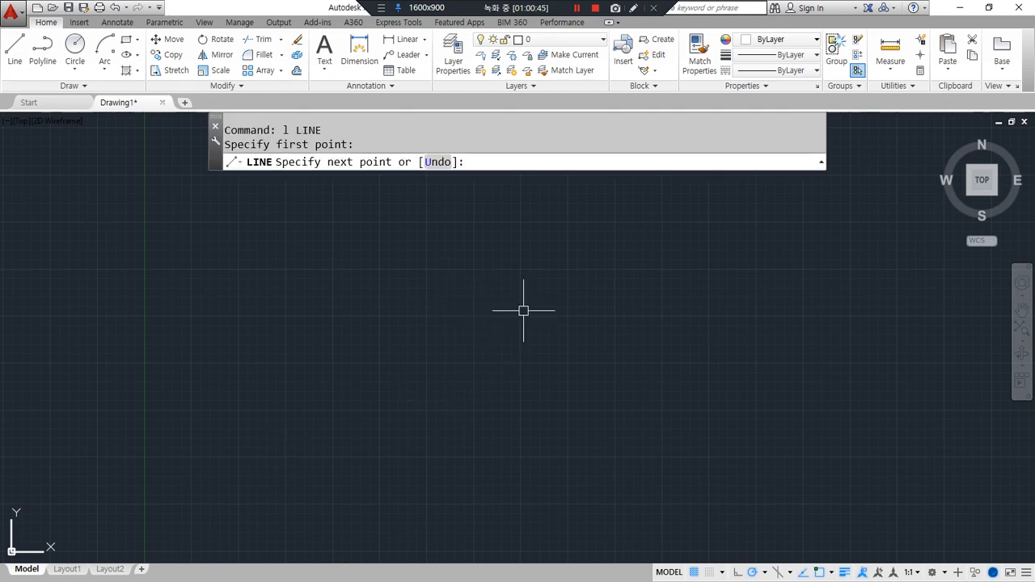
- Draw a horizontal and a vertical construction line crossing at one point
{"action": "type", "text": "xl"}
{"action": "key", "text": "Return"}
{"action": "left_click", "coordinate": [469, 309]}
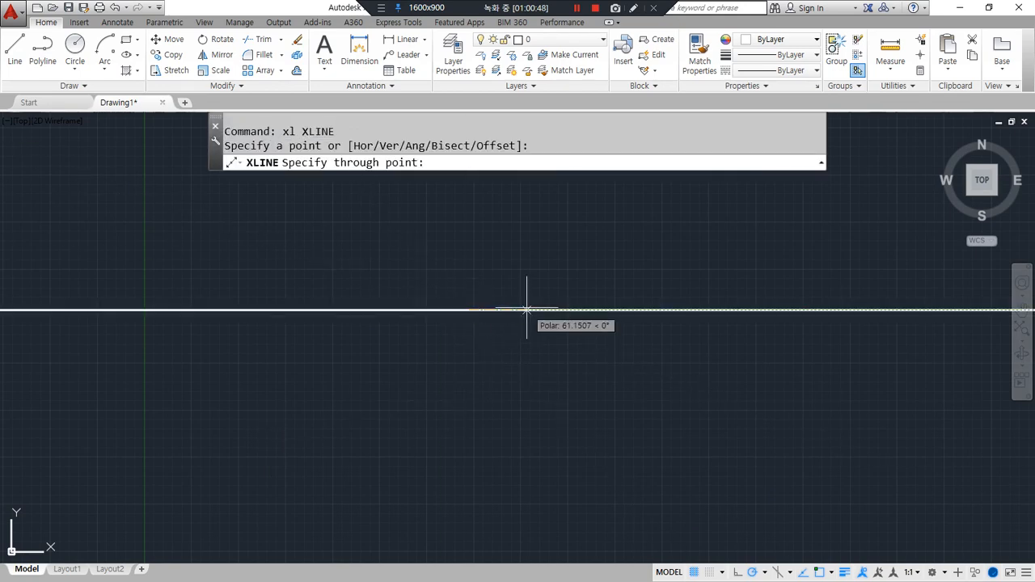
{"action": "left_click", "coordinate": [530, 310]}
{"action": "left_click", "coordinate": [470, 381]}
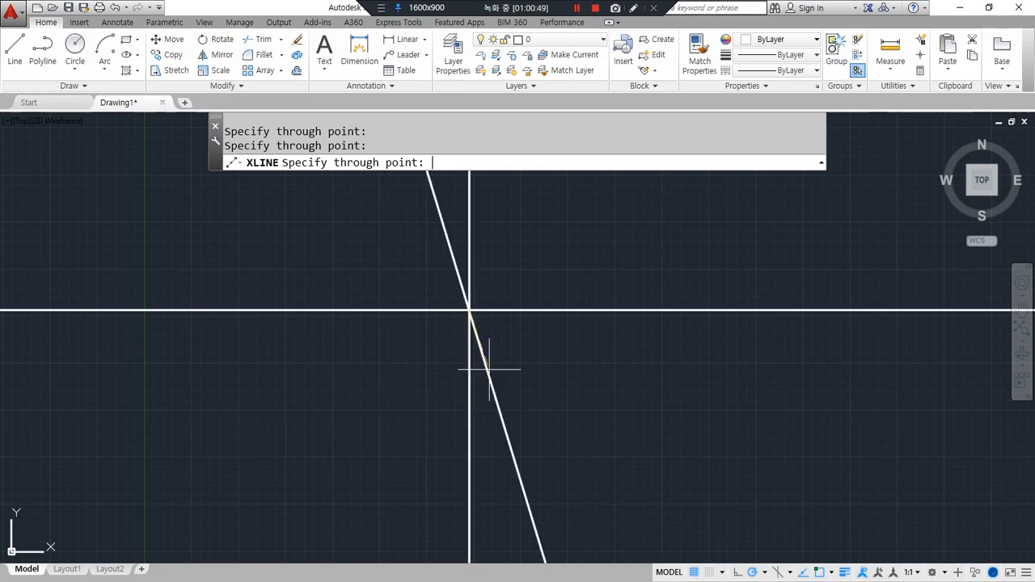
{"action": "key", "text": "Return"}
- Put the vertical construction line on the red dash-dot center line layer
{"action": "left_click", "coordinate": [485, 348]}
{"action": "left_click", "coordinate": [450, 356]}
{"action": "left_click", "coordinate": [541, 39]}
{"action": "left_click", "coordinate": [540, 70]}
{"action": "key", "text": "Escape"}
{"action": "key", "text": "Escape"}
- Move both construction lines together, farther up and to the right of the origin
{"action": "scroll", "coordinate": [522, 445], "scroll_direction": "down", "scroll_amount": 4}
{"action": "middle_click_drag", "start_coordinate": [586, 445], "coordinate": [426, 423]}
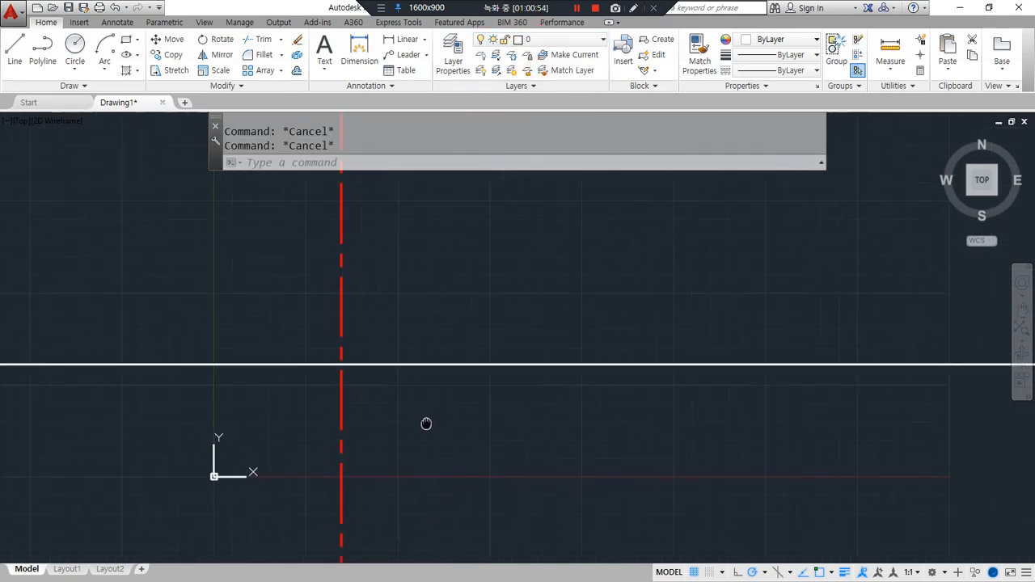
{"action": "type", "text": "m"}
{"action": "key", "text": "Return"}
{"action": "left_click", "coordinate": [498, 427]}
{"action": "left_click", "coordinate": [311, 314]}
{"action": "key", "text": "Return"}
{"action": "left_click", "coordinate": [434, 433]}
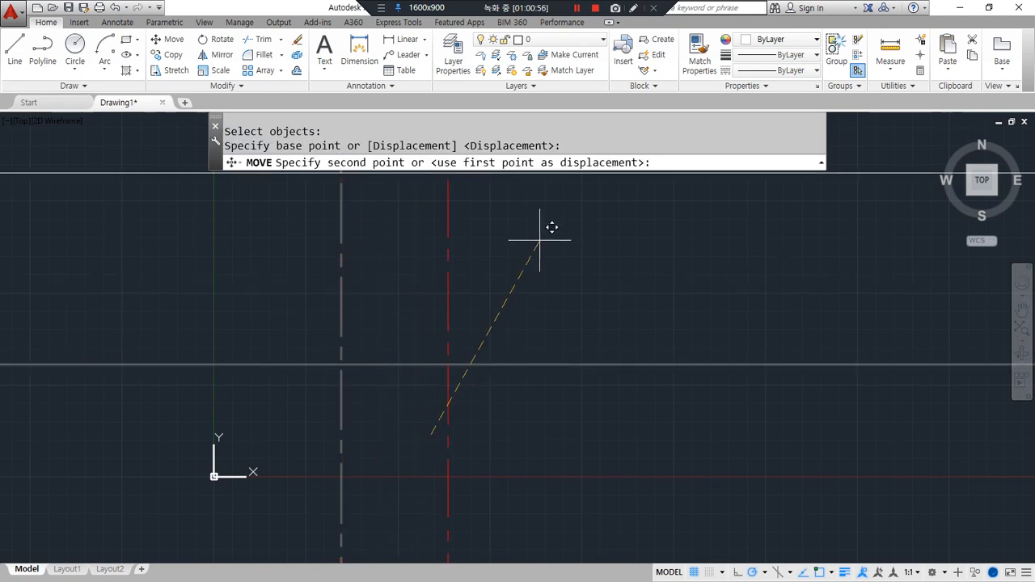
{"action": "left_click", "coordinate": [542, 233]}
- Copy the vertical center line twice to the right as axes for the other two sections, the first copy about 1200 mm away
{"action": "scroll", "coordinate": [564, 262], "scroll_direction": "down", "scroll_amount": 4}
{"action": "middle_click_drag", "start_coordinate": [551, 268], "coordinate": [357, 403]}
{"action": "type", "text": "cp"}
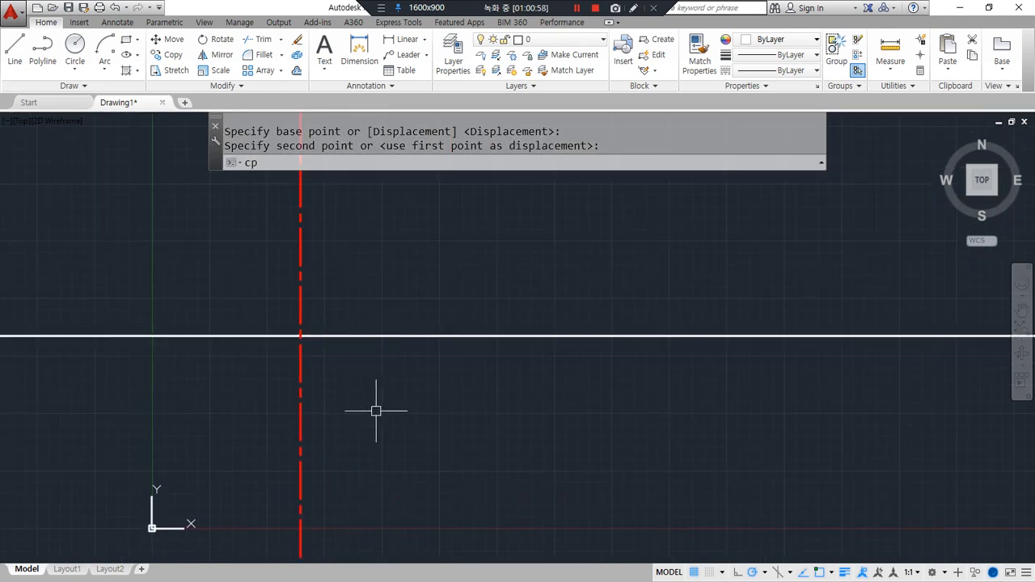
{"action": "key", "text": "Return"}
{"action": "left_click", "coordinate": [375, 409]}
{"action": "left_click", "coordinate": [261, 441]}
{"action": "key", "text": "Return"}
{"action": "left_click", "coordinate": [418, 455]}
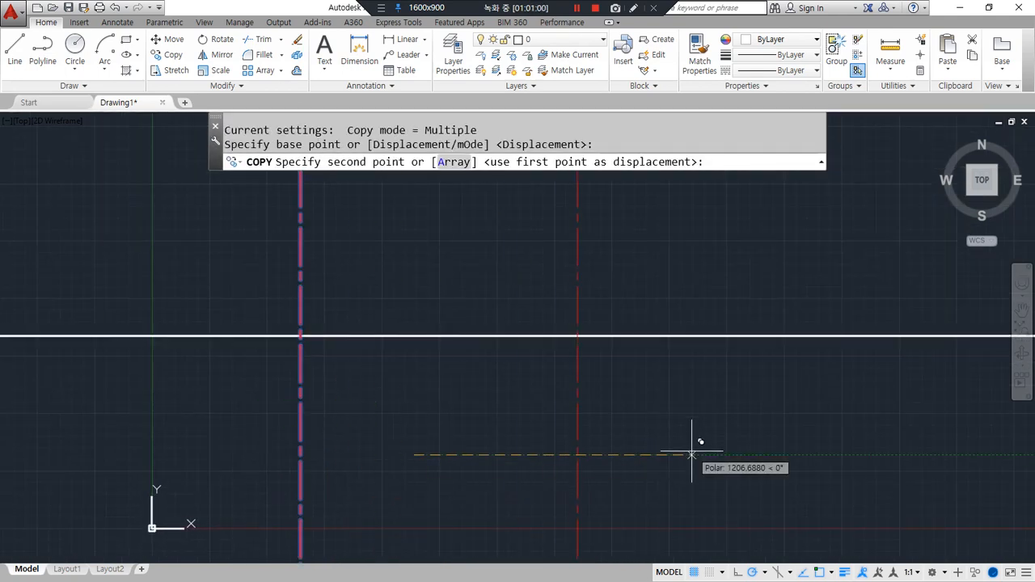
{"action": "left_click", "coordinate": [698, 454]}
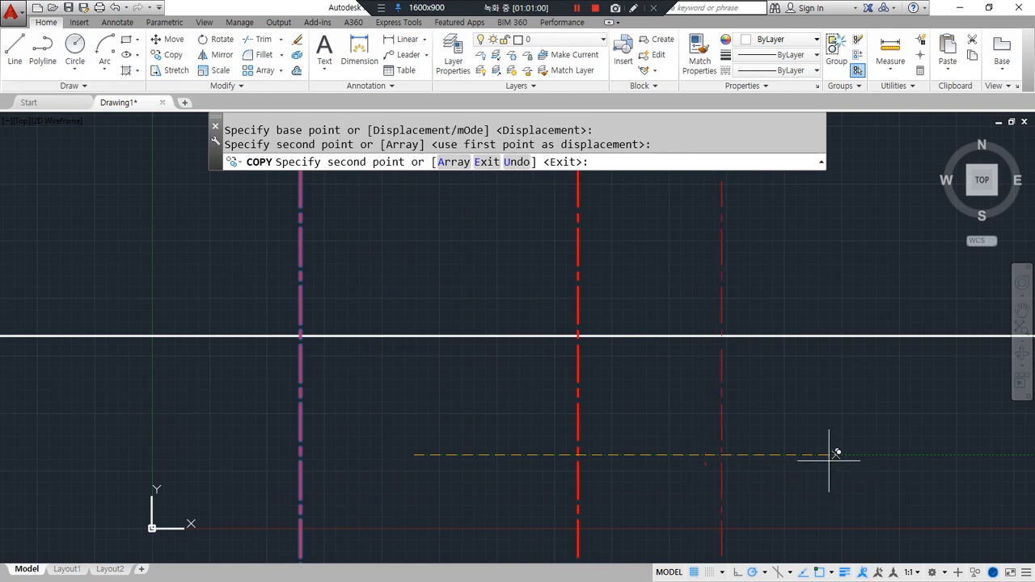
{"action": "left_click", "coordinate": [1001, 465]}
{"action": "key", "text": "Return"}
{"action": "middle_click_drag", "start_coordinate": [315, 400], "coordinate": [358, 403]}
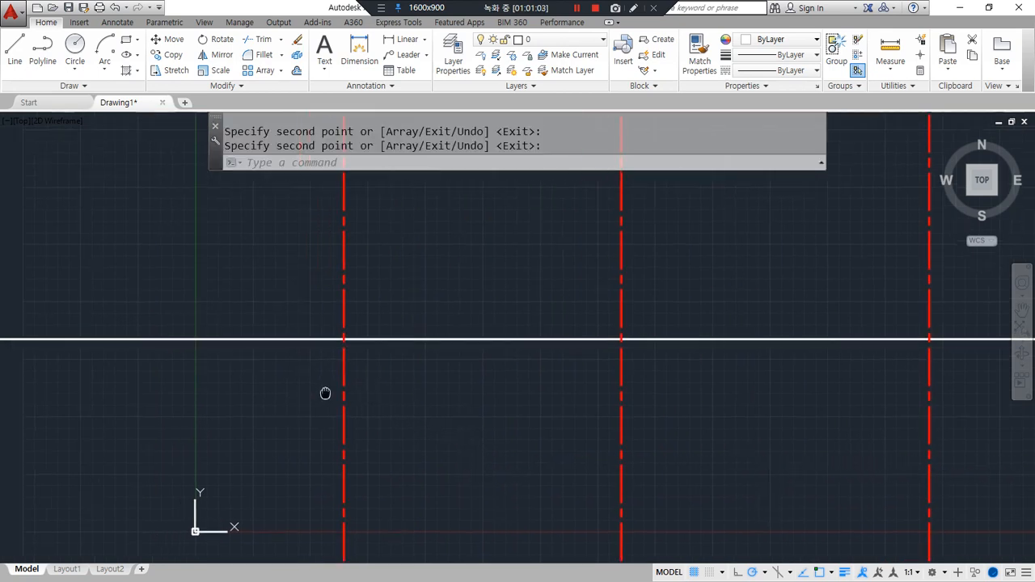
{"action": "mouse_move", "coordinate": [358, 404]}
{"action": "left_mouse_down"}
{"action": "mouse_move", "coordinate": [330, 254]}
{"action": "mouse_move", "coordinate": [348, 366]}
{"action": "left_mouse_up"}
{"action": "mouse_move", "coordinate": [330, 276]}
{"action": "left_mouse_down"}
{"action": "mouse_move", "coordinate": [281, 280]}
{"action": "mouse_move", "coordinate": [313, 296]}
{"action": "mouse_move", "coordinate": [426, 279]}
{"action": "mouse_move", "coordinate": [414, 287]}
{"action": "left_mouse_up"}
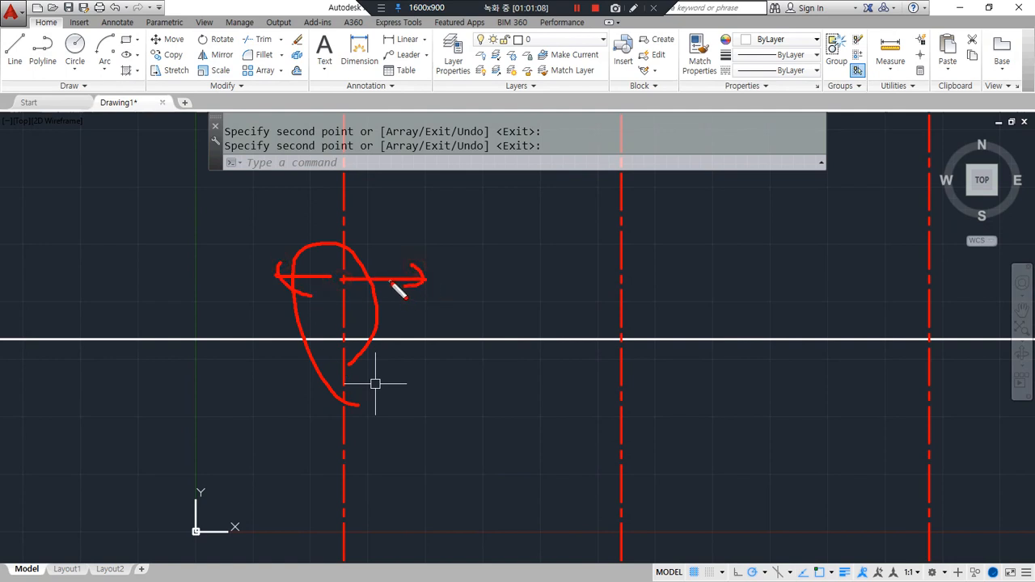
{"action": "key", "text": "Escape"}
{"action": "type", "text": "420/2"}
{"action": "key", "text": "Return"}
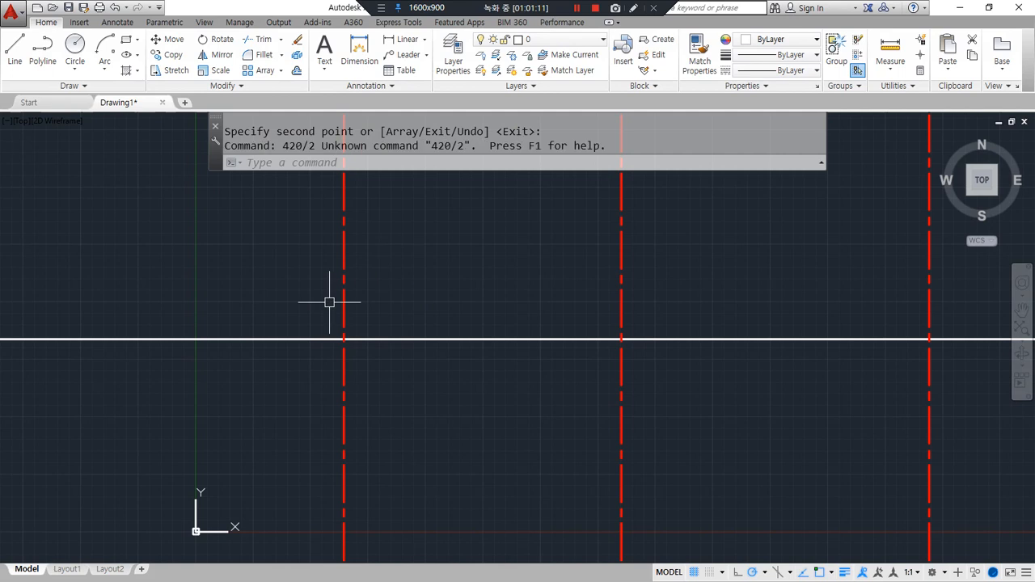
- Offset the first center line by 420/2 to both sides to form the wall faces
{"action": "type", "text": "o"}
{"action": "key", "text": "Return"}
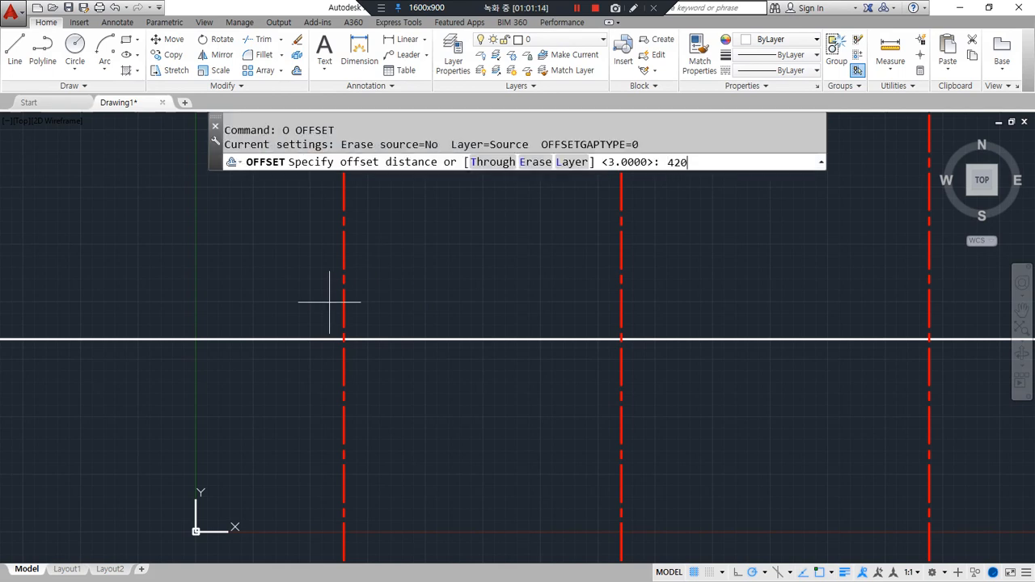
{"action": "type", "text": "420."}
{"action": "key", "text": "BackSpace"}
{"action": "type", "text": "/2"}
{"action": "key", "text": "Return"}
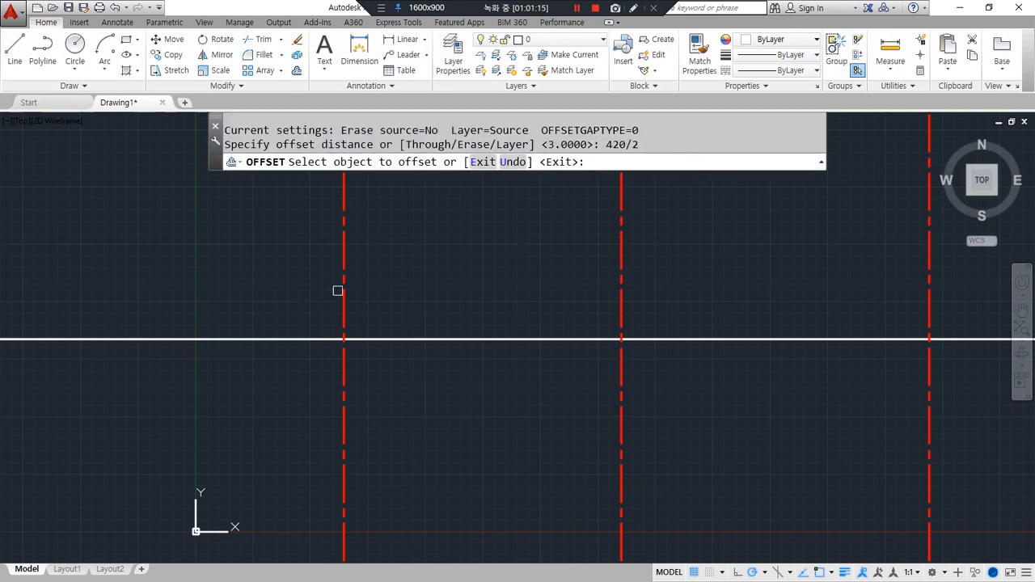
{"action": "left_click", "coordinate": [343, 287]}
{"action": "left_click", "coordinate": [321, 286]}
{"action": "left_click", "coordinate": [344, 301]}
{"action": "left_click", "coordinate": [395, 303]}
{"action": "key", "text": "Return"}
- Match the two offset wall lines to the properties of the white horizontal ground line
{"action": "type", "text": "ma"}
{"action": "key", "text": "Return"}
{"action": "left_click", "coordinate": [407, 338]}
{"action": "left_click", "coordinate": [390, 313]}
{"action": "left_click", "coordinate": [296, 293]}
{"action": "key", "text": "Return"}
{"action": "mouse_move", "coordinate": [338, 422]}
{"action": "middle_mouse_down"}
{"action": "mouse_move", "coordinate": [372, 326]}
{"action": "mouse_move", "coordinate": [371, 372]}
{"action": "middle_mouse_up"}
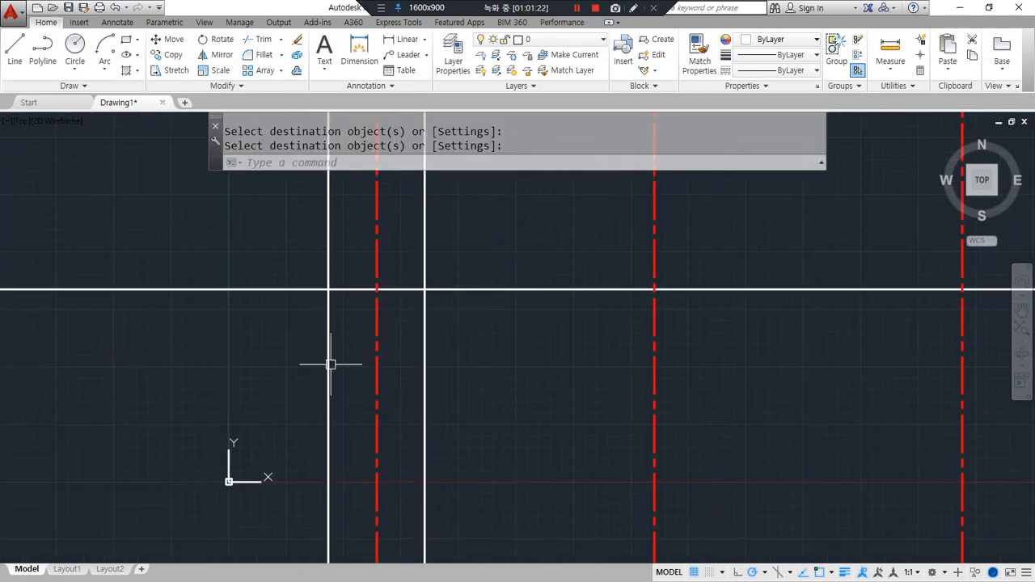
{"action": "key", "text": "Return"}
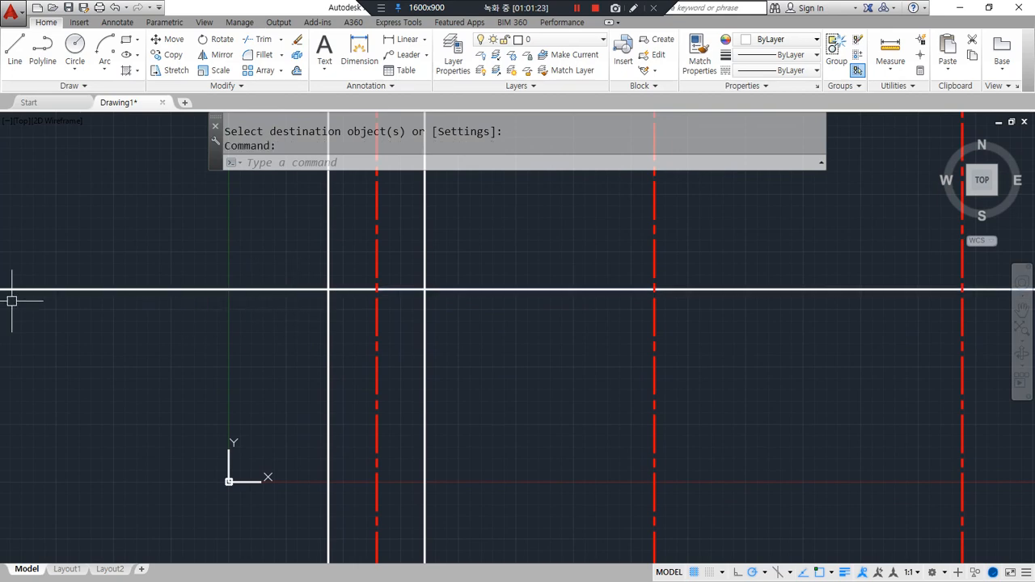
- Offset the horizontal ground line 700 mm downward for the top of the first section's footing
{"action": "mouse_move", "coordinate": [443, 290]}
{"action": "left_mouse_down"}
{"action": "mouse_move", "coordinate": [259, 290]}
{"action": "mouse_move", "coordinate": [302, 433]}
{"action": "mouse_move", "coordinate": [303, 469]}
{"action": "left_mouse_up"}
{"action": "left_click_drag", "start_coordinate": [264, 447], "coordinate": [265, 467]}
{"action": "key", "text": "Escape"}
{"action": "key", "text": "Escape"}
{"action": "type", "text": "o"}
{"action": "key", "text": "Return"}
{"action": "type", "text": "700"}
{"action": "key", "text": "Return"}
{"action": "left_click", "coordinate": [301, 289]}
{"action": "left_click", "coordinate": [287, 446]}
{"action": "middle_click_drag", "start_coordinate": [286, 446], "coordinate": [308, 326]}
{"action": "key", "text": "Return"}
{"action": "key", "text": "Return"}
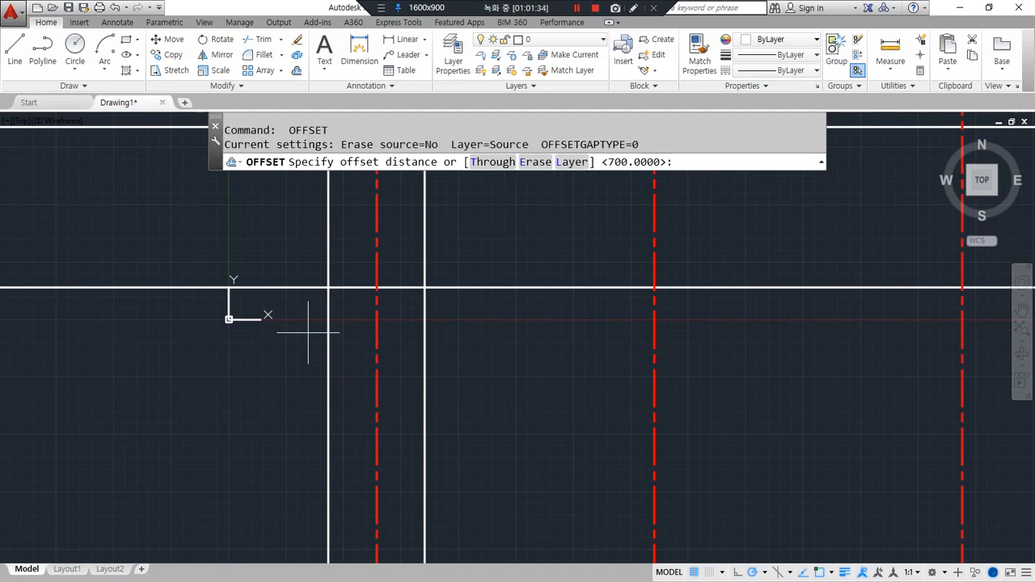
{"action": "type", "text": "200"}
{"action": "key", "text": "Return"}
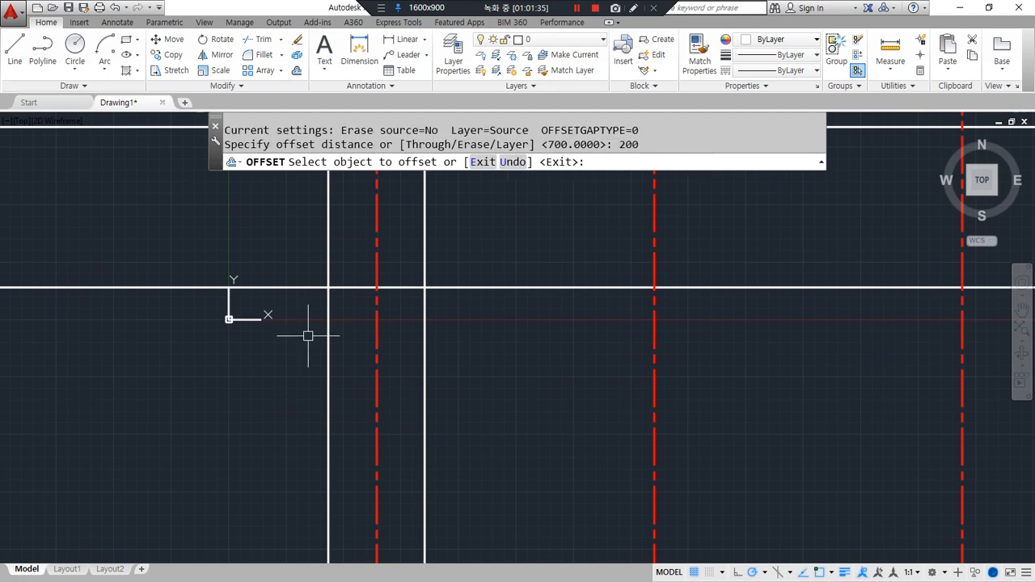
{"action": "key", "text": "Return"}
- Offset the footing's top line 400 mm downward to form its bottom line
{"action": "key", "text": "Return"}
{"action": "type", "text": "400"}
{"action": "key", "text": "Return"}
{"action": "left_click", "coordinate": [300, 288]}
{"action": "left_click", "coordinate": [286, 401]}
{"action": "key", "text": "Return"}
- Offset both wall faces 200 mm outward to form the sides of the footing
{"action": "type", "text": "o"}
{"action": "key", "text": "Return"}
{"action": "type", "text": "200"}
{"action": "key", "text": "Return"}
{"action": "left_click", "coordinate": [328, 332]}
{"action": "left_click", "coordinate": [303, 333]}
{"action": "left_click", "coordinate": [425, 338]}
{"action": "left_click", "coordinate": [497, 342]}
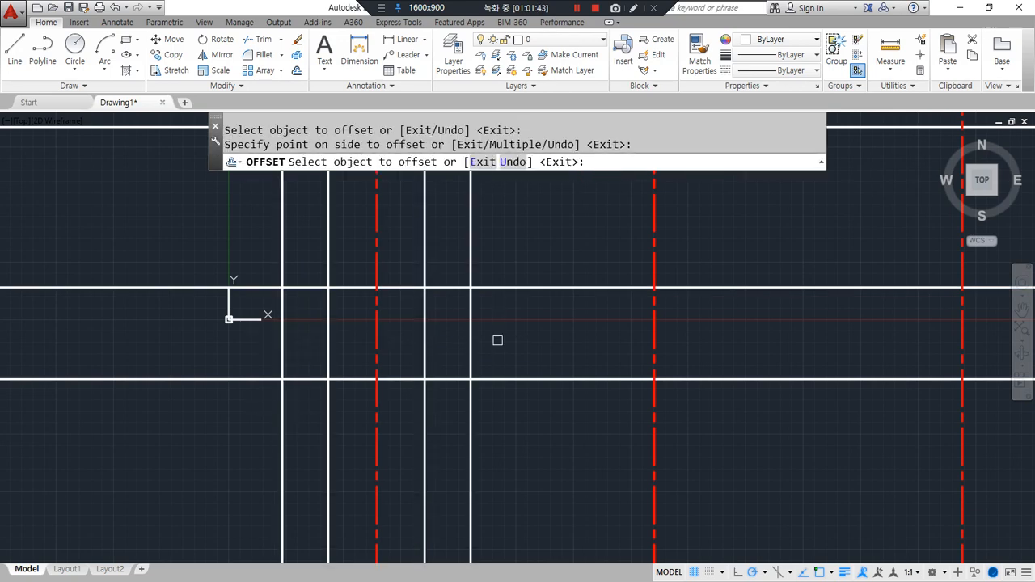
{"action": "key", "text": "Return"}
- Trim away the part of the footing's top line between the two wall faces
{"action": "mouse_move", "coordinate": [427, 284]}
{"action": "left_mouse_down"}
{"action": "mouse_move", "coordinate": [474, 286]}
{"action": "mouse_move", "coordinate": [475, 412]}
{"action": "left_mouse_up"}
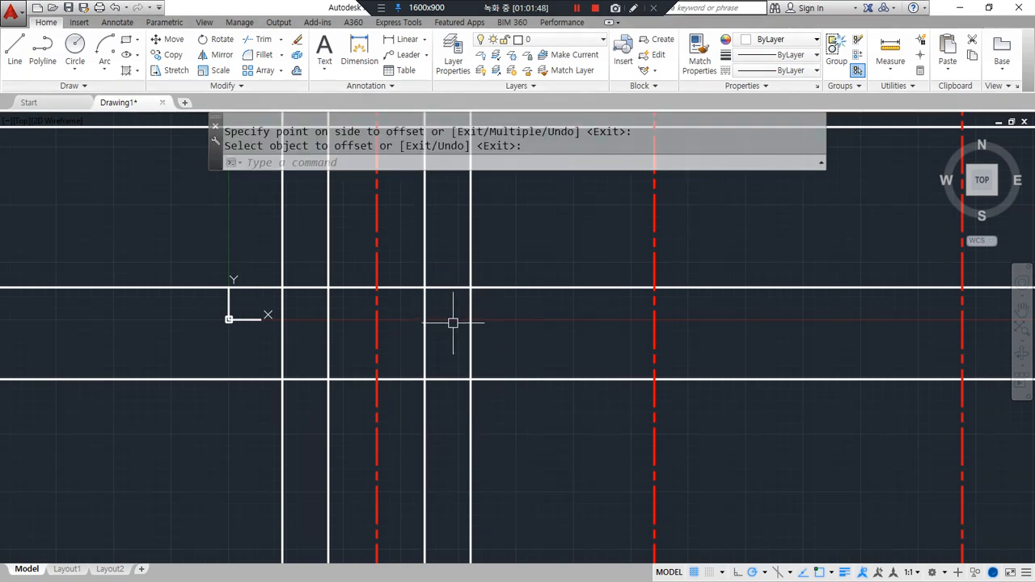
{"action": "type", "text": "tr"}
{"action": "key", "text": "Return"}
{"action": "key", "text": "Return"}
{"action": "left_click", "coordinate": [406, 284]}
{"action": "key", "text": "Return"}
- Fillet the footing's right half into sharp corners, joining the wall face, top line, outer side and bottom line
{"action": "type", "text": "f"}
{"action": "key", "text": "Return"}
{"action": "left_click", "coordinate": [424, 273]}
{"action": "left_click", "coordinate": [441, 287]}
{"action": "key", "text": "Return"}
{"action": "left_click", "coordinate": [459, 288]}
{"action": "left_click", "coordinate": [473, 305]}
{"action": "key", "text": "Return"}
{"action": "left_click", "coordinate": [473, 347]}
{"action": "left_click", "coordinate": [452, 379]}
- Fillet the footing's left half into sharp corners, joining the wall face, top line, outer side and bottom line
{"action": "key", "text": "Return"}
{"action": "left_click", "coordinate": [328, 274]}
{"action": "left_click", "coordinate": [306, 288]}
{"action": "key", "text": "Return"}
{"action": "left_click", "coordinate": [291, 288]}
{"action": "left_click", "coordinate": [285, 316]}
{"action": "key", "text": "Return"}
{"action": "left_click", "coordinate": [299, 379]}
{"action": "left_click", "coordinate": [284, 396]}
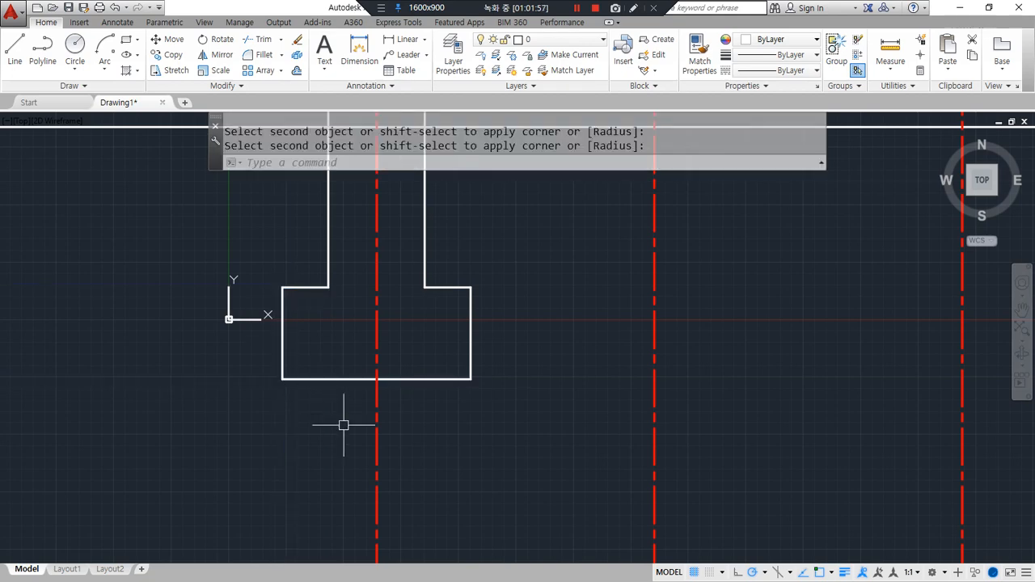
{"action": "scroll", "coordinate": [343, 424], "scroll_direction": "down", "scroll_amount": 2}
{"action": "left_click_drag", "start_coordinate": [378, 274], "coordinate": [339, 375]}
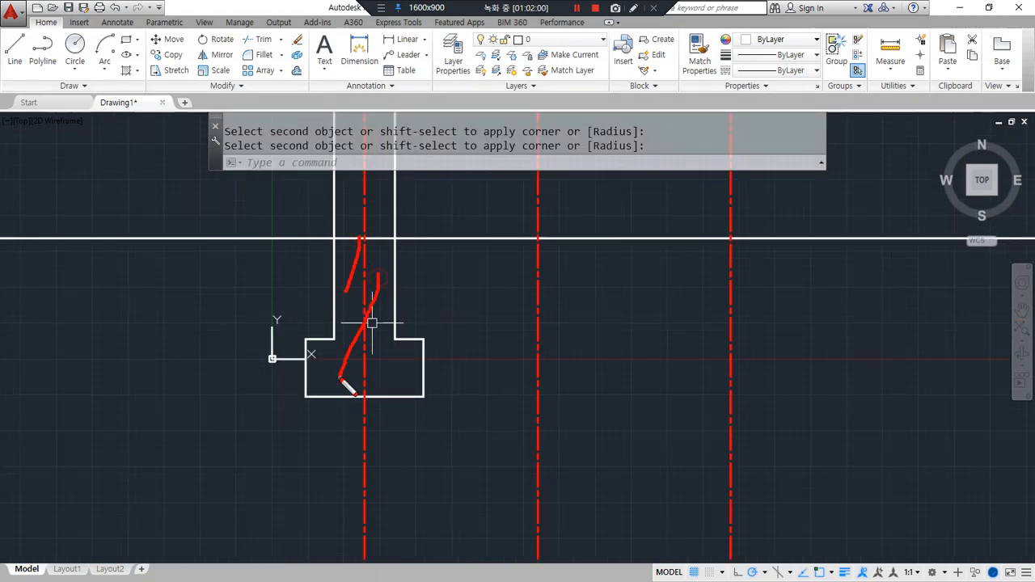
{"action": "left_click_drag", "start_coordinate": [332, 339], "coordinate": [312, 370]}
{"action": "mouse_move", "coordinate": [406, 345]}
{"action": "left_mouse_down"}
{"action": "mouse_move", "coordinate": [383, 389]}
{"action": "mouse_move", "coordinate": [407, 395]}
{"action": "left_mouse_up"}
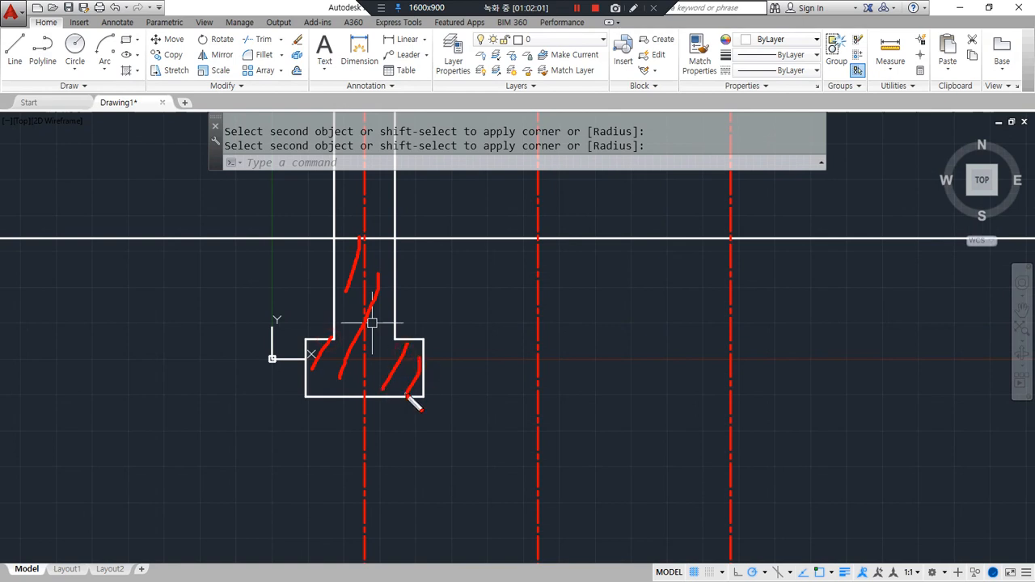
- Offset the footing's bottom line 50 mm downward for the thin layer beneath the footing
{"action": "scroll", "coordinate": [380, 421], "scroll_direction": "up", "scroll_amount": 2}
{"action": "type", "text": "o"}
{"action": "key", "text": "Return"}
{"action": "type", "text": "50"}
{"action": "key", "text": "Return"}
{"action": "left_click", "coordinate": [400, 364]}
{"action": "left_click", "coordinate": [397, 423]}
{"action": "key", "text": "Return"}
- Offset the thin layer's lower line another 200 mm downward for the base layer
{"action": "key", "text": "Return"}
{"action": "type", "text": "200"}
{"action": "key", "text": "Return"}
{"action": "left_click", "coordinate": [407, 383]}
{"action": "left_click", "coordinate": [413, 499]}
{"action": "key", "text": "Return"}
{"action": "mouse_move", "coordinate": [496, 380]}
{"action": "left_mouse_down"}
{"action": "mouse_move", "coordinate": [526, 368]}
{"action": "mouse_move", "coordinate": [545, 380]}
{"action": "left_mouse_up"}
{"action": "key", "text": "Escape"}
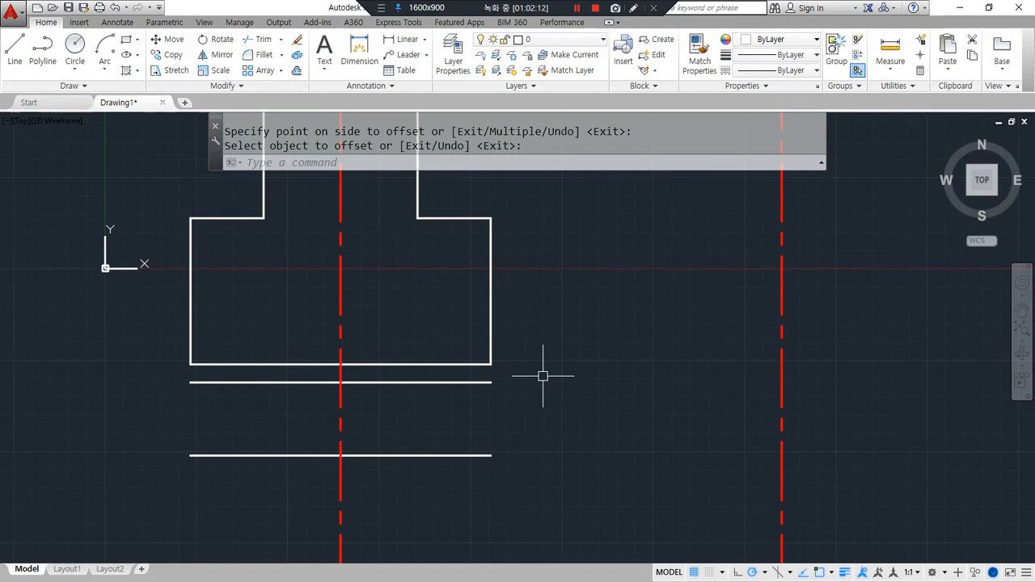
- Offset both sides of the footing 100 mm outward as side edges for the layers below
{"action": "type", "text": "o"}
{"action": "key", "text": "Return"}
{"action": "type", "text": "100"}
{"action": "key", "text": "Return"}
{"action": "left_click", "coordinate": [491, 356]}
{"action": "left_click", "coordinate": [558, 348]}
{"action": "left_click", "coordinate": [148, 328]}
{"action": "key", "text": "Return"}
- Fillet the three horizontal layer lines below the footing to the left side edge with sharp corners
{"action": "type", "text": "f"}
{"action": "key", "text": "Return"}
{"action": "left_click", "coordinate": [212, 456]}
{"action": "left_click", "coordinate": [159, 359]}
{"action": "key", "text": "Return"}
{"action": "left_click", "coordinate": [193, 383]}
{"action": "left_click", "coordinate": [154, 404]}
{"action": "key", "text": "Return"}
{"action": "left_click", "coordinate": [153, 411]}
{"action": "left_click", "coordinate": [206, 367]}
- Fillet the three horizontal layer lines below the footing to the right side edge with sharp corners
{"action": "key", "text": "Return"}
{"action": "left_click", "coordinate": [469, 454]}
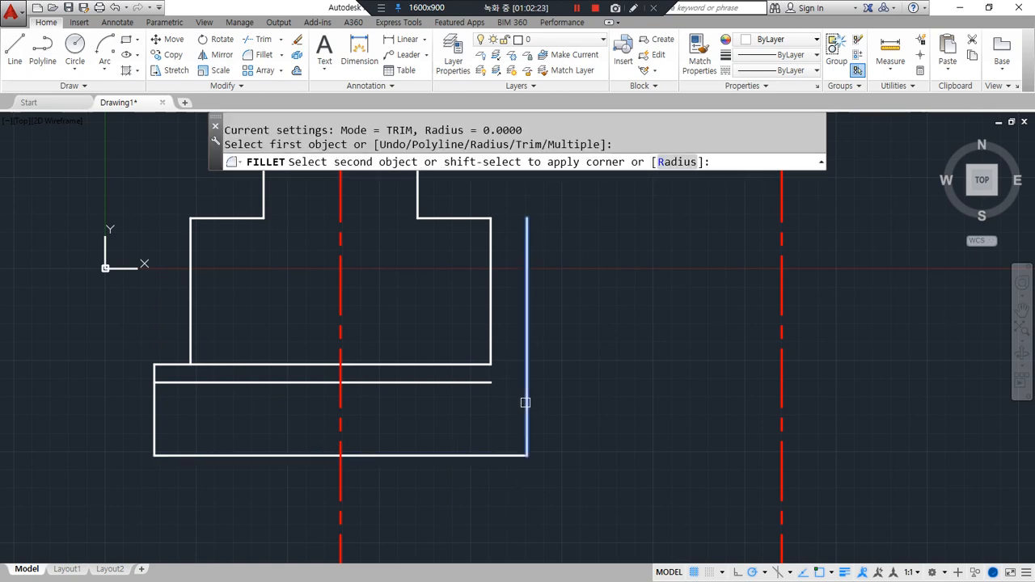
{"action": "left_click", "coordinate": [482, 383]}
{"action": "key", "text": "Return"}
{"action": "left_click", "coordinate": [474, 365]}
{"action": "left_click", "coordinate": [523, 405]}
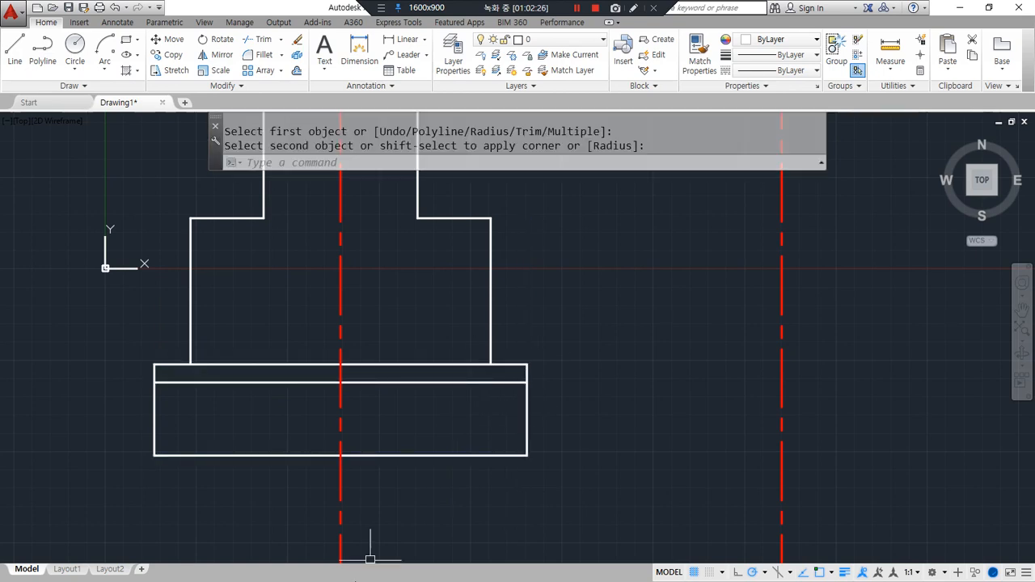
- Move the second and third center lines together slightly farther right from the first section
{"action": "scroll", "coordinate": [359, 444], "scroll_direction": "down", "scroll_amount": 2}
{"action": "scroll", "coordinate": [358, 428], "scroll_direction": "down", "scroll_amount": 2}
{"action": "middle_click_drag", "start_coordinate": [358, 428], "coordinate": [381, 458]}
{"action": "mouse_move", "coordinate": [405, 521]}
{"action": "left_mouse_down"}
{"action": "mouse_move", "coordinate": [300, 254]}
{"action": "mouse_move", "coordinate": [458, 483]}
{"action": "mouse_move", "coordinate": [338, 527]}
{"action": "left_mouse_up"}
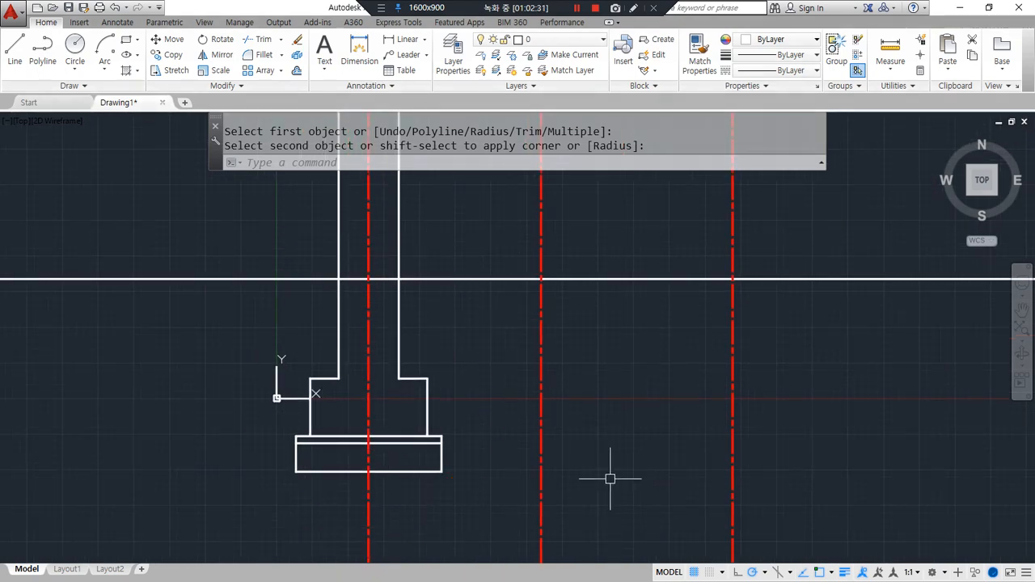
{"action": "key", "text": "Escape"}
{"action": "type", "text": "m"}
{"action": "key", "text": "space"}
{"action": "left_click", "coordinate": [814, 493]}
{"action": "left_click", "coordinate": [525, 407]}
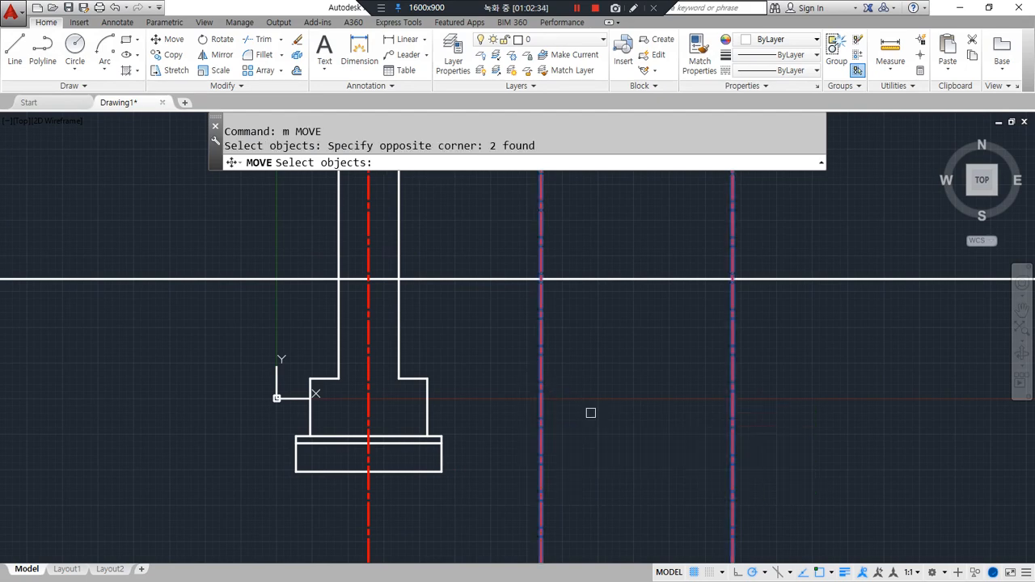
{"action": "key", "text": "space"}
{"action": "left_click", "coordinate": [629, 416]}
{"action": "left_click", "coordinate": [662, 416]}
- Move the third center line slightly farther right to widen its gap from the second
{"action": "key", "text": "space"}
{"action": "left_click", "coordinate": [831, 424]}
{"action": "left_click", "coordinate": [761, 445]}
{"action": "key", "text": "space"}
{"action": "left_click", "coordinate": [698, 471]}
{"action": "left_click", "coordinate": [708, 471]}
{"action": "key", "text": "Escape"}
{"action": "key", "text": "Escape"}
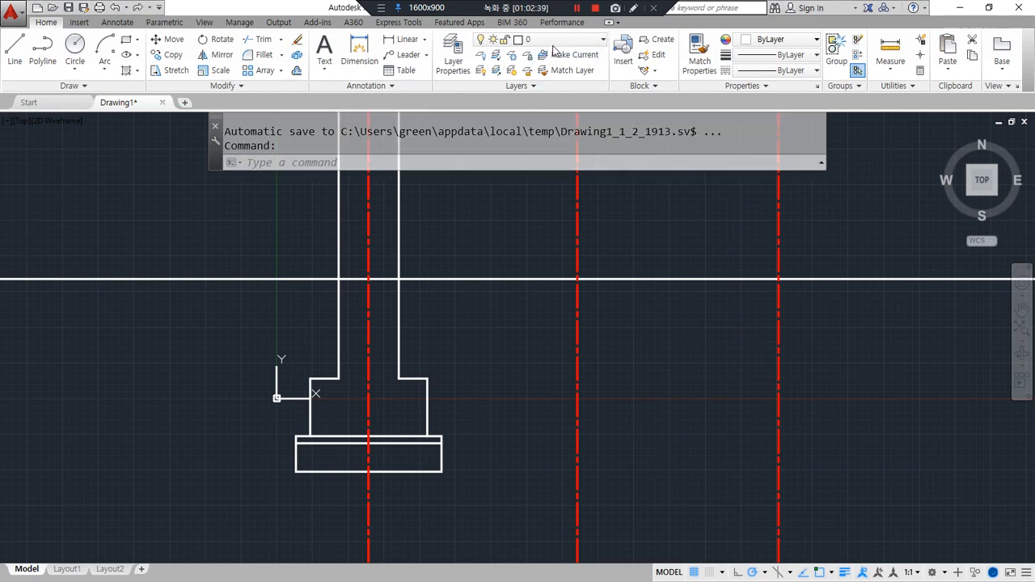
- Make the out layer current and start a hatch in both halves of the wall and footing below the ground line
{"action": "left_click", "coordinate": [554, 44]}
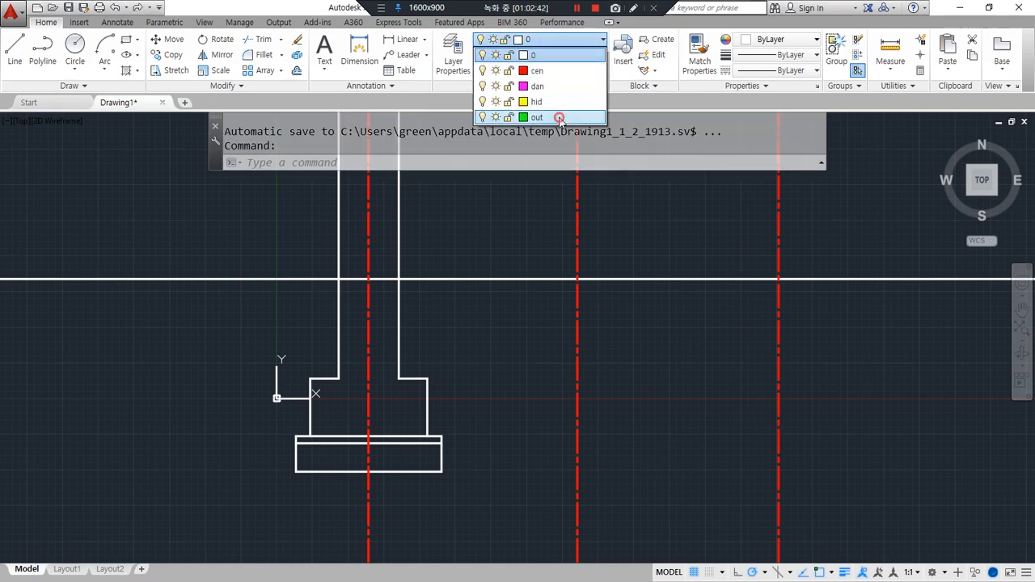
{"action": "left_click", "coordinate": [558, 120]}
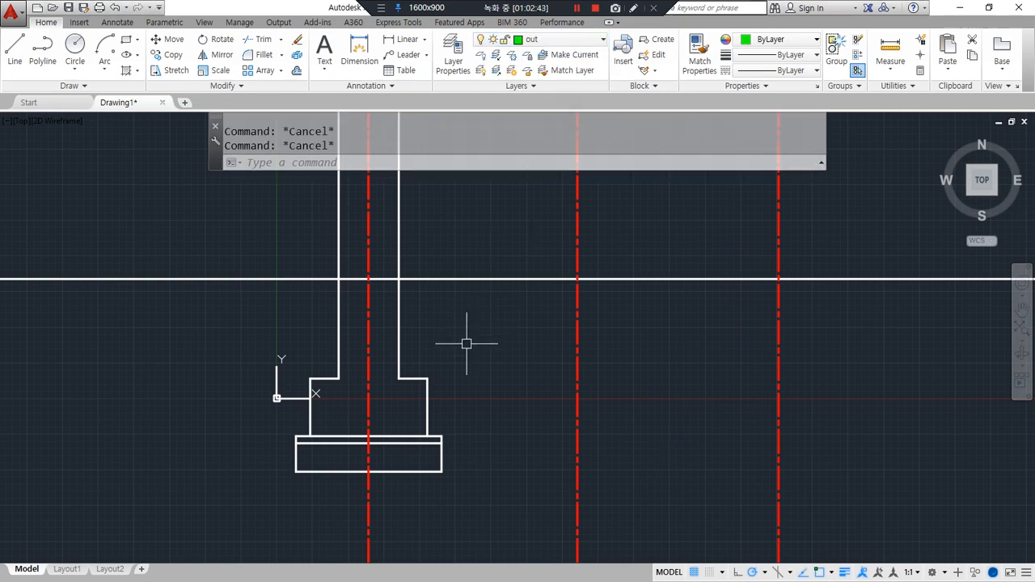
{"action": "type", "text": "h"}
{"action": "key", "text": "Return"}
{"action": "left_click", "coordinate": [376, 347]}
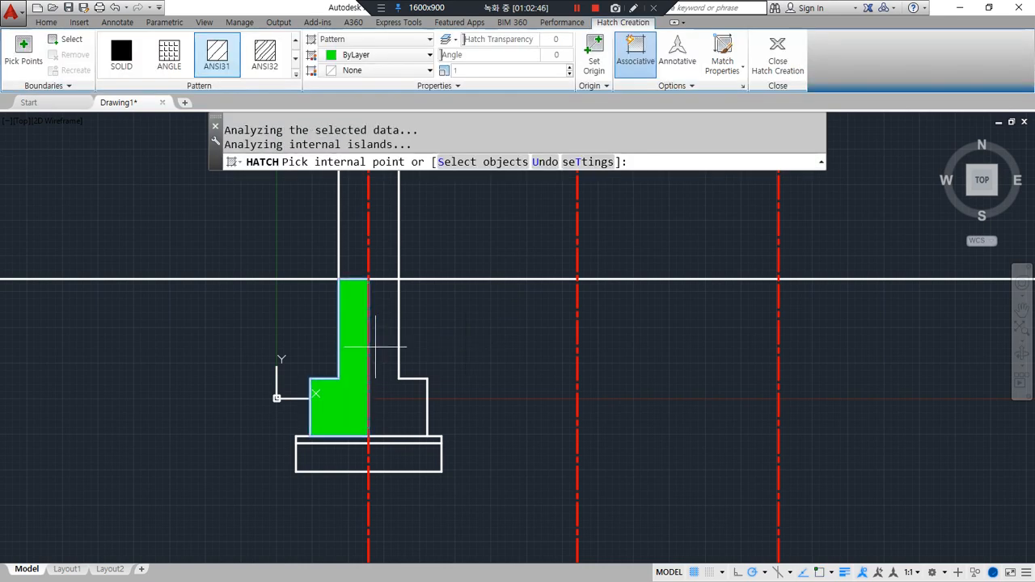
{"action": "left_click", "coordinate": [380, 347]}
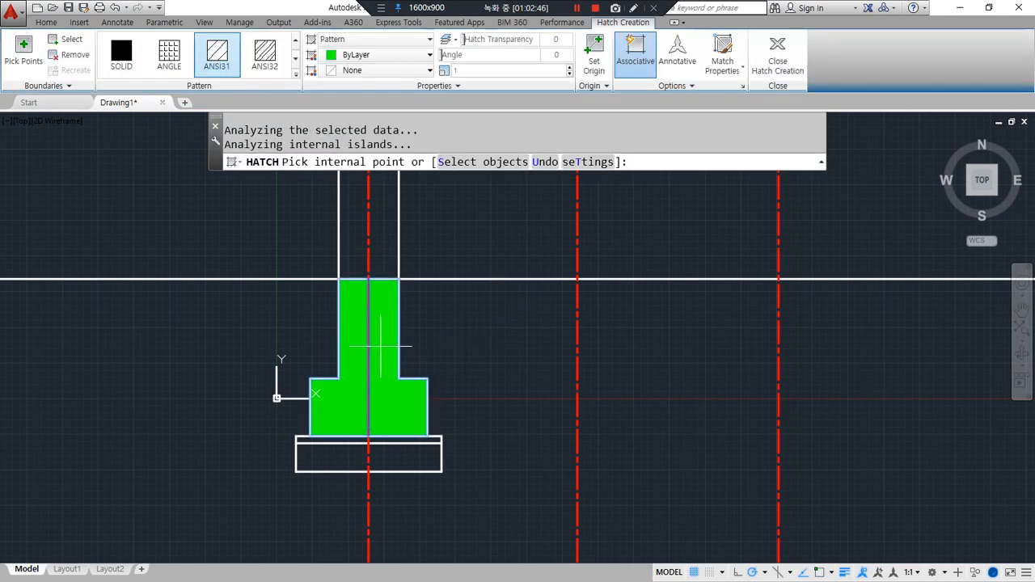
- Change the hatch pattern to JIS_RC_30
{"action": "left_click", "coordinate": [296, 74]}
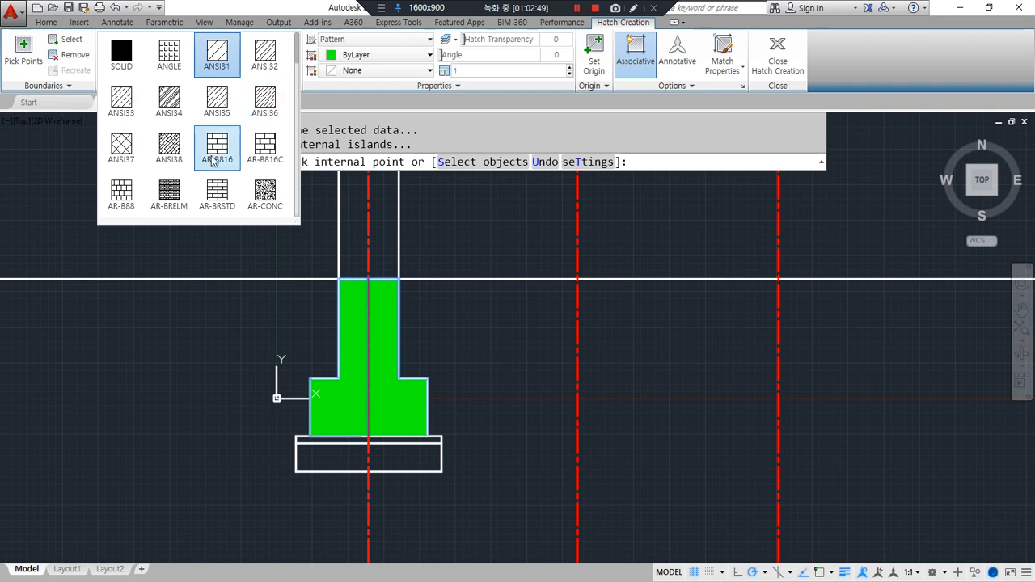
{"action": "scroll", "coordinate": [192, 158], "scroll_direction": "down", "scroll_amount": 3}
{"action": "scroll", "coordinate": [193, 164], "scroll_direction": "down", "scroll_amount": 3}
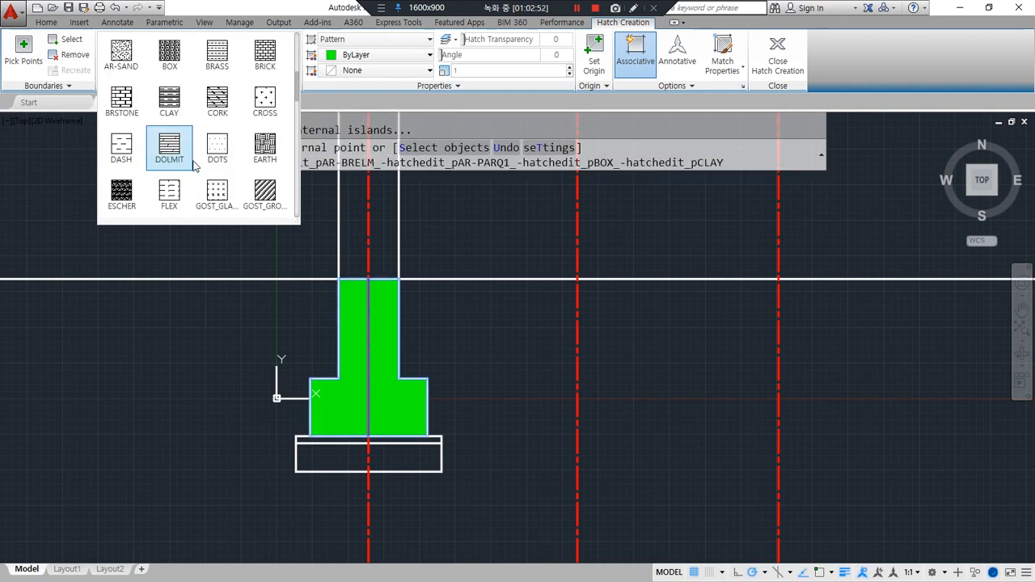
{"action": "scroll", "coordinate": [191, 158], "scroll_direction": "down", "scroll_amount": 5}
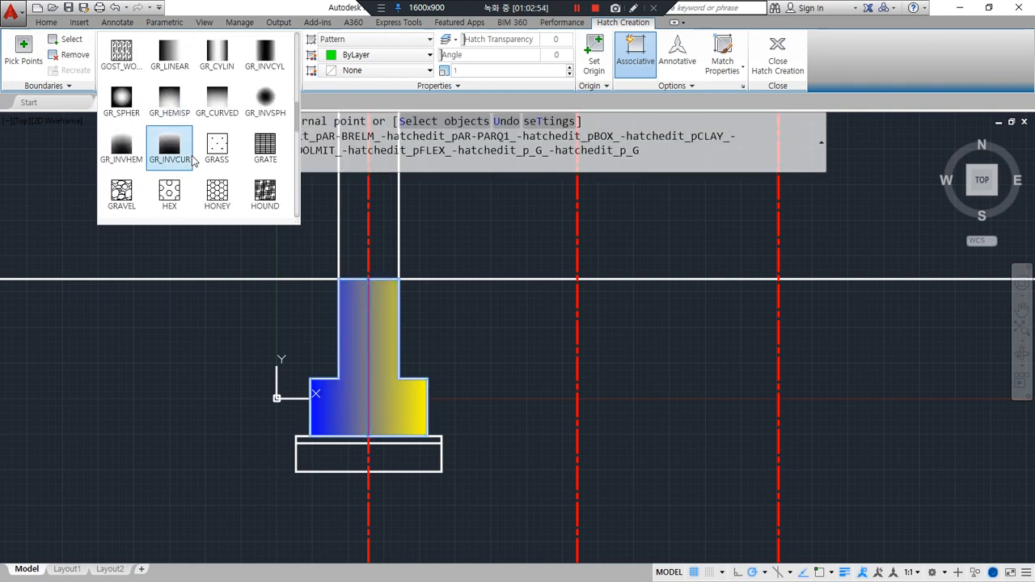
{"action": "scroll", "coordinate": [193, 160], "scroll_direction": "down", "scroll_amount": 3}
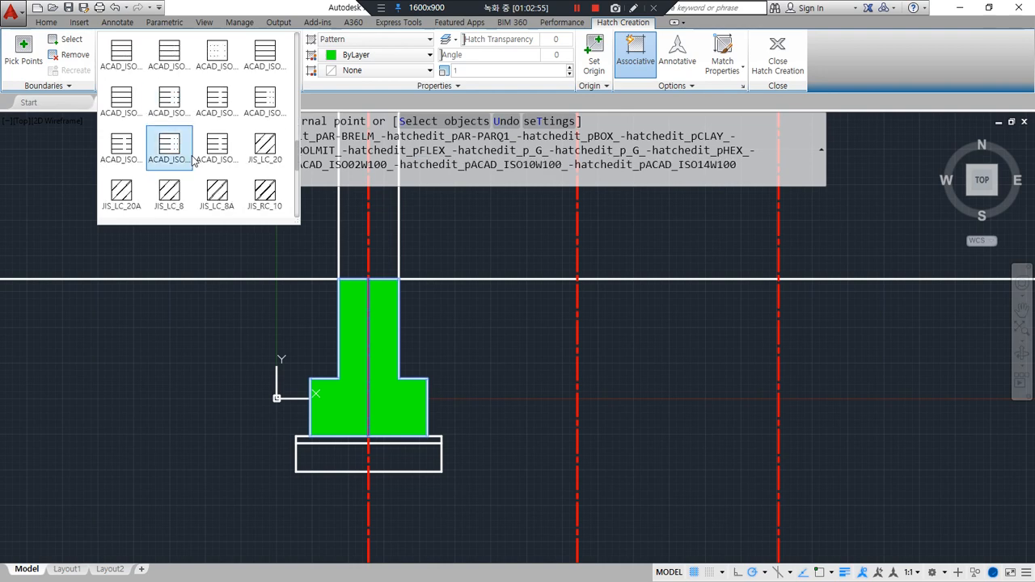
{"action": "scroll", "coordinate": [192, 162], "scroll_direction": "down", "scroll_amount": 1}
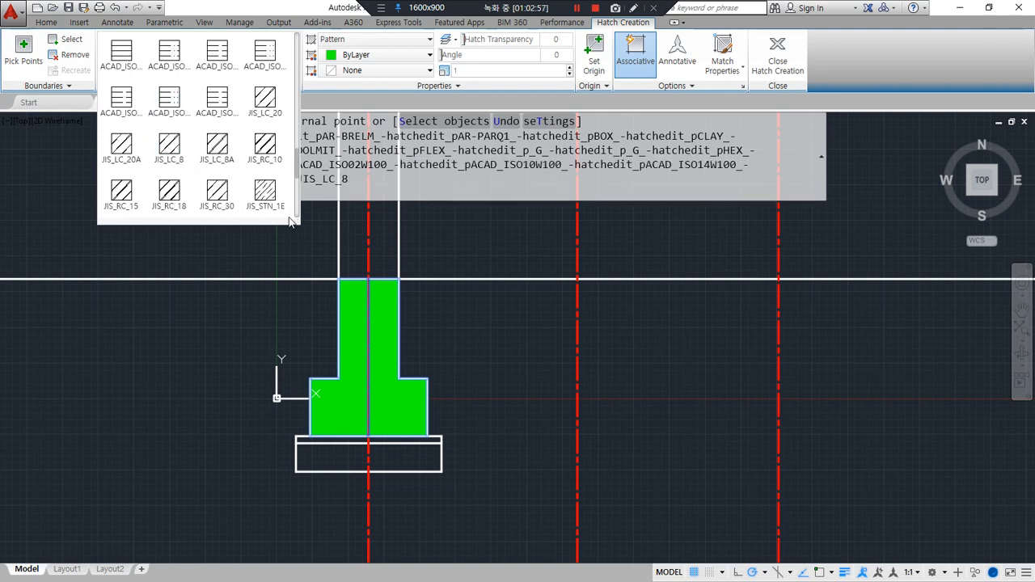
{"action": "left_click", "coordinate": [222, 191]}
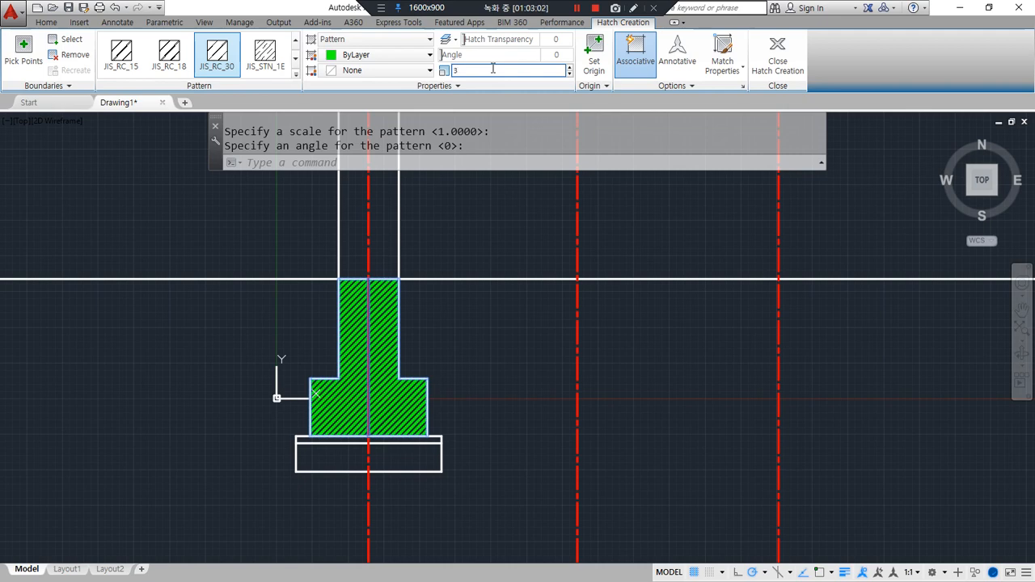
- Set the hatch pattern scale to 10 and finish the hatch
{"action": "type", "text": "5"}
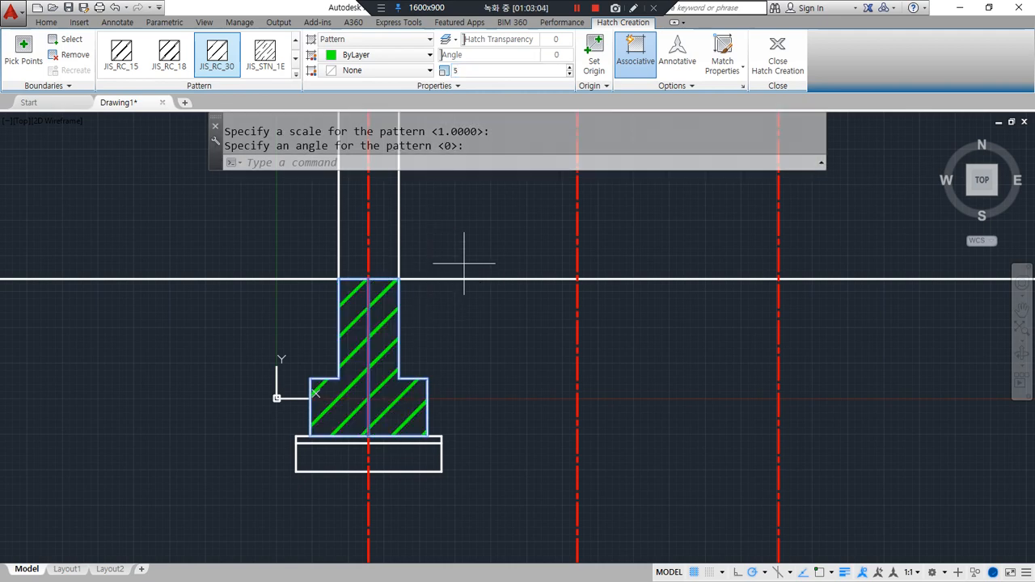
{"action": "left_click_drag", "start_coordinate": [469, 71], "coordinate": [424, 73]}
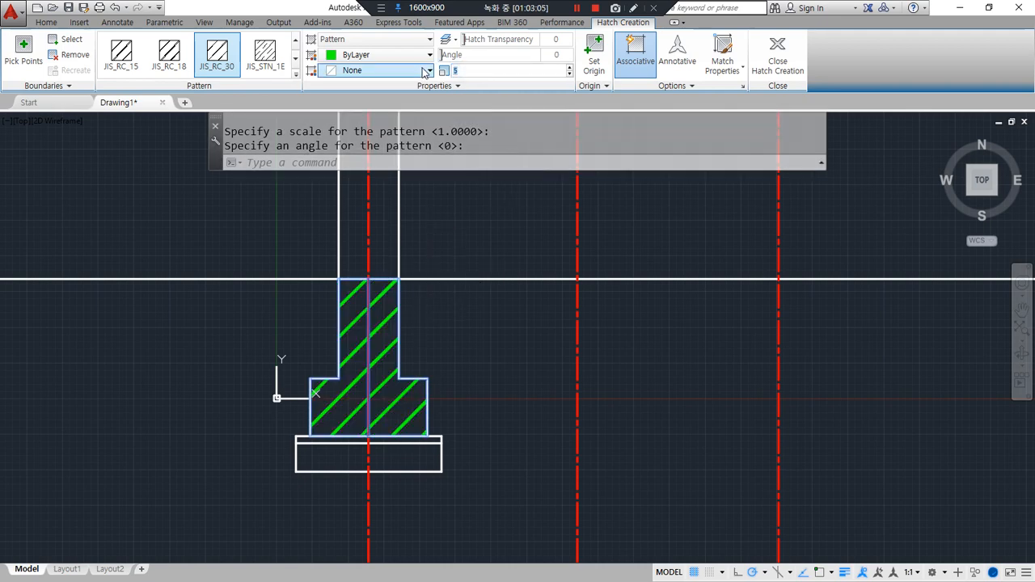
{"action": "type", "text": "10"}
{"action": "key", "text": "Return"}
{"action": "scroll", "coordinate": [368, 396], "scroll_direction": "up", "scroll_amount": 6}
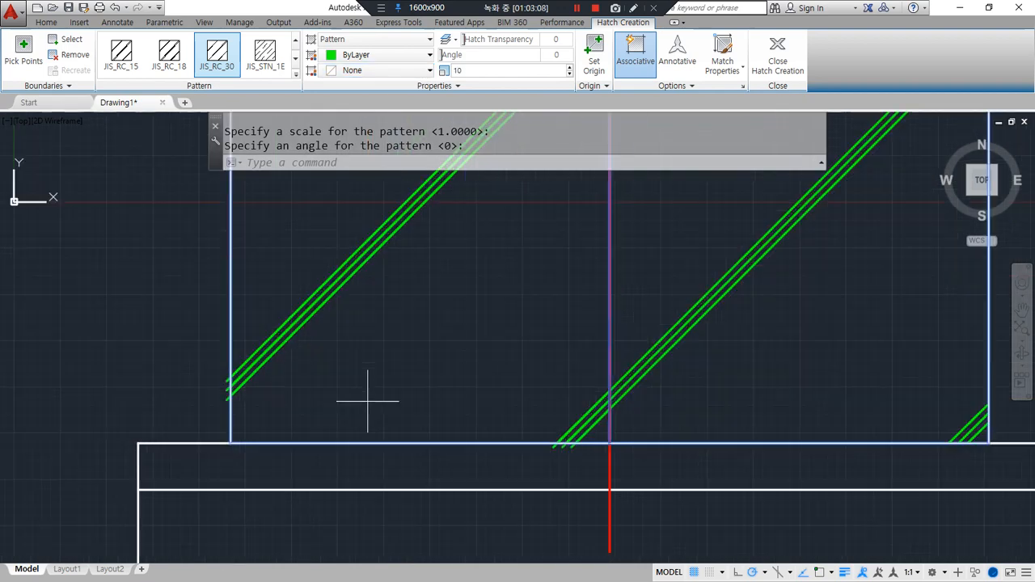
{"action": "scroll", "coordinate": [352, 390], "scroll_direction": "down", "scroll_amount": 6}
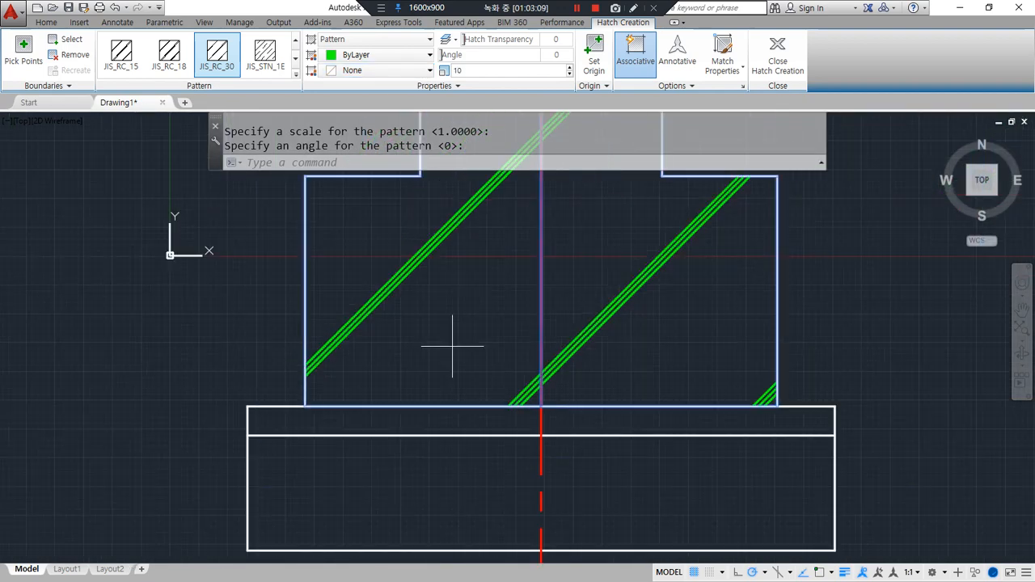
{"action": "key", "text": "Return"}
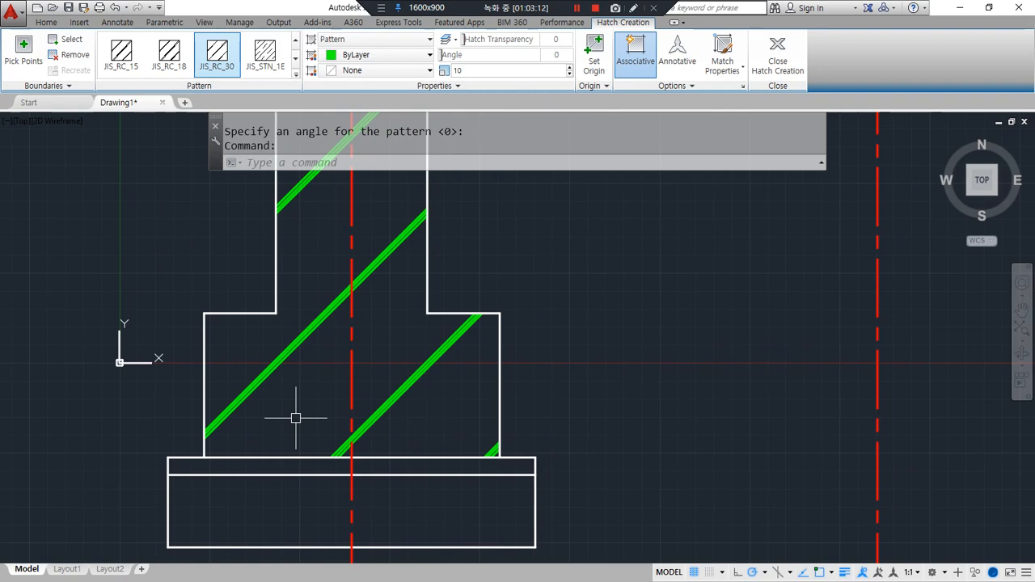
- Draw one large aggregate circle on the footing's left hatch band and two small circles beside it
{"action": "scroll", "coordinate": [295, 362], "scroll_direction": "up", "scroll_amount": 2}
{"action": "type", "text": "c"}
{"action": "key", "text": "space"}
{"action": "left_click", "coordinate": [268, 356]}
{"action": "left_click", "coordinate": [282, 377]}
{"action": "key", "text": "space"}
{"action": "left_click", "coordinate": [303, 349]}
{"action": "left_click", "coordinate": [305, 341]}
{"action": "key", "text": "space"}
{"action": "left_click", "coordinate": [288, 312]}
{"action": "left_click", "coordinate": [288, 302]}
- Draw one large aggregate circle on the footing's right hatch band with two small circles beside it
{"action": "key", "text": "space"}
{"action": "left_click", "coordinate": [489, 384]}
{"action": "left_click", "coordinate": [497, 354]}
{"action": "key", "text": "space"}
{"action": "left_click", "coordinate": [500, 339]}
{"action": "left_click", "coordinate": [504, 331]}
{"action": "key", "text": "space"}
{"action": "left_click", "coordinate": [531, 355]}
{"action": "left_click", "coordinate": [536, 361]}
- Draw a large circle on the wall's upper hatch band left of the center line, with a smaller circle below it
{"action": "middle_click_drag", "start_coordinate": [374, 287], "coordinate": [375, 441]}
{"action": "key", "text": "space"}
{"action": "left_click", "coordinate": [328, 208]}
{"action": "left_click", "coordinate": [329, 237]}
{"action": "left_click", "coordinate": [308, 261]}
{"action": "left_click", "coordinate": [308, 262]}
{"action": "key", "text": "Escape"}
{"action": "key", "text": "space"}
{"action": "left_click", "coordinate": [300, 254]}
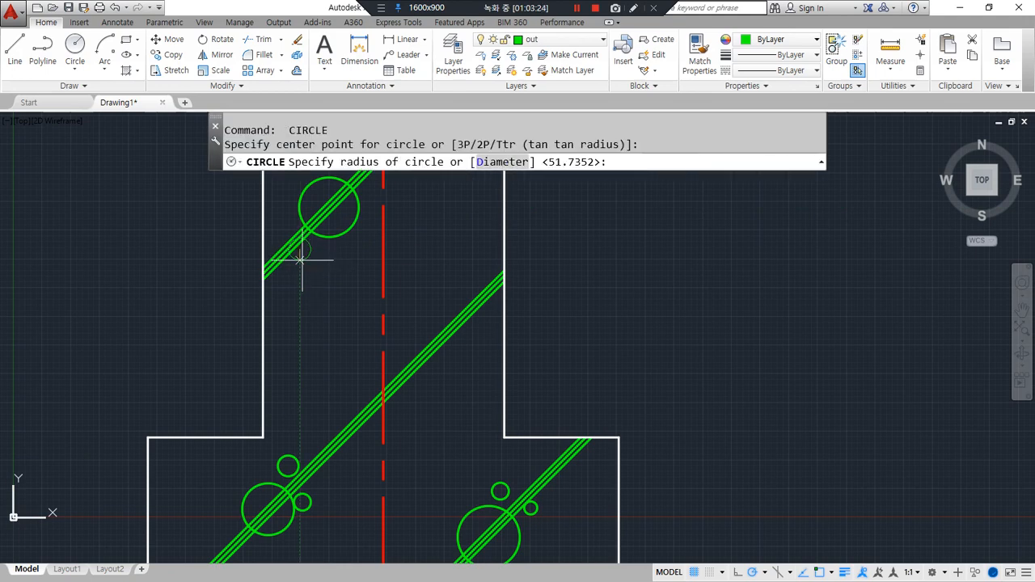
{"action": "left_click", "coordinate": [310, 243]}
{"action": "middle_click_drag", "start_coordinate": [329, 161], "coordinate": [307, 256]}
{"action": "key", "text": "space"}
{"action": "left_click", "coordinate": [307, 260]}
{"action": "left_click", "coordinate": [312, 259]}
{"action": "left_click", "coordinate": [325, 267]}
{"action": "left_click", "coordinate": [308, 253]}
{"action": "type", "text": "e"}
{"action": "key", "text": "space"}
- Draw a small circle above the wall's upper hatch band and a large circle on the band right of the center line
{"action": "type", "text": "c"}
{"action": "key", "text": "space"}
{"action": "left_click", "coordinate": [323, 257]}
{"action": "left_click", "coordinate": [326, 251]}
{"action": "key", "text": "space"}
{"action": "left_click", "coordinate": [406, 208]}
{"action": "middle_click_drag", "start_coordinate": [404, 199], "coordinate": [390, 275]}
{"action": "left_click", "coordinate": [388, 239]}
- Draw three small circles around the large one right of the center line, below the wall's upper hatch band
{"action": "key", "text": "space"}
{"action": "left_click", "coordinate": [367, 322]}
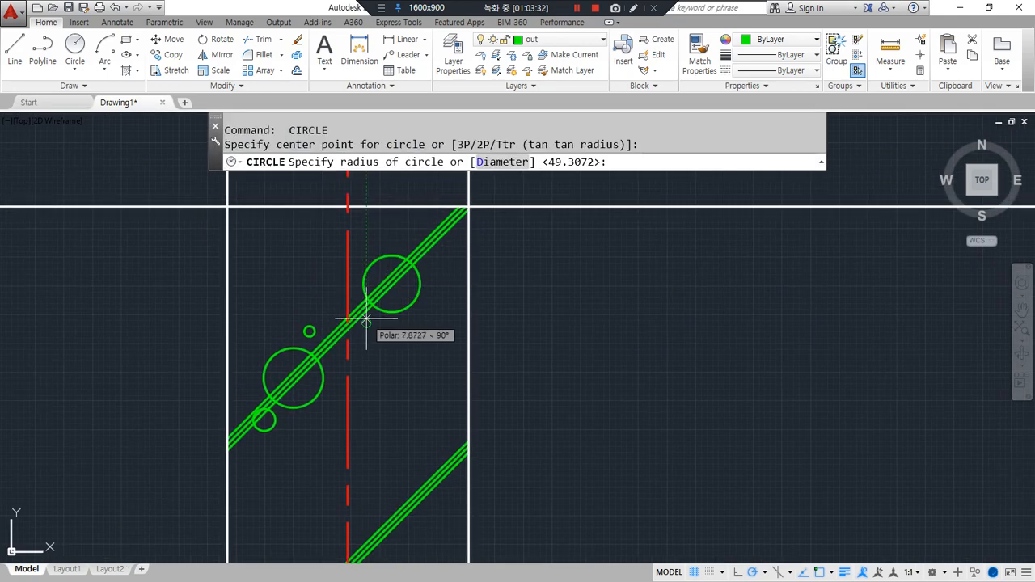
{"action": "left_click", "coordinate": [373, 324]}
{"action": "left_click", "coordinate": [413, 311]}
{"action": "left_click", "coordinate": [409, 328]}
{"action": "key", "text": "space"}
{"action": "left_click", "coordinate": [391, 329]}
{"action": "key", "text": "space"}
{"action": "key", "text": "space"}
{"action": "left_click", "coordinate": [435, 275]}
{"action": "key", "text": "space"}
{"action": "middle_click_drag", "start_coordinate": [377, 416], "coordinate": [312, 297]}
- Change the polar tracking angle and draw a steep diagonal line from the lower base layer's bottom-left corner to its top edge
{"action": "scroll", "coordinate": [313, 296], "scroll_direction": "down", "scroll_amount": 4}
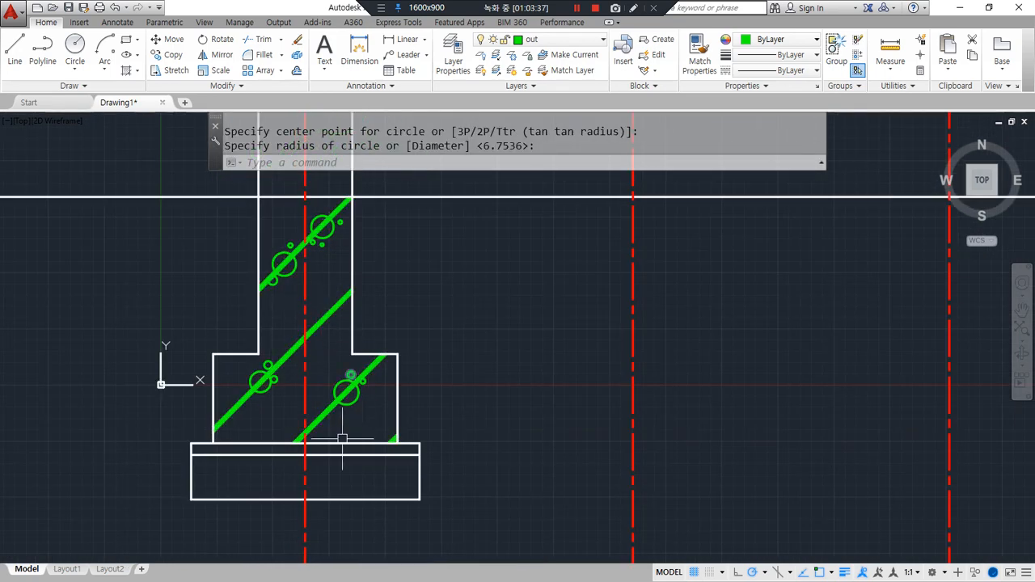
{"action": "scroll", "coordinate": [214, 477], "scroll_direction": "up", "scroll_amount": 6}
{"action": "scroll", "coordinate": [259, 480], "scroll_direction": "down", "scroll_amount": 4}
{"action": "middle_click_drag", "start_coordinate": [259, 480], "coordinate": [228, 351]}
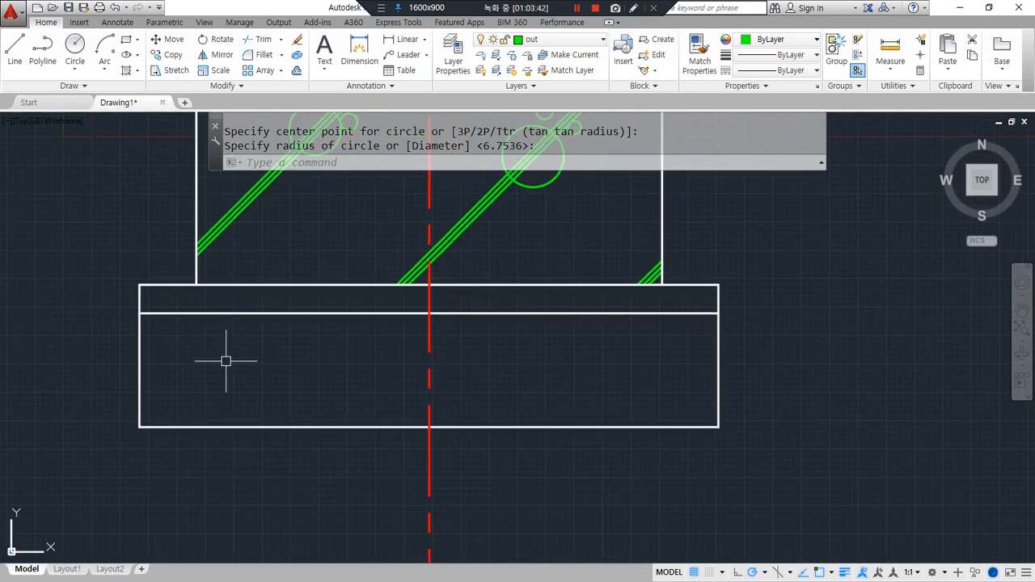
{"action": "type", "text": "l"}
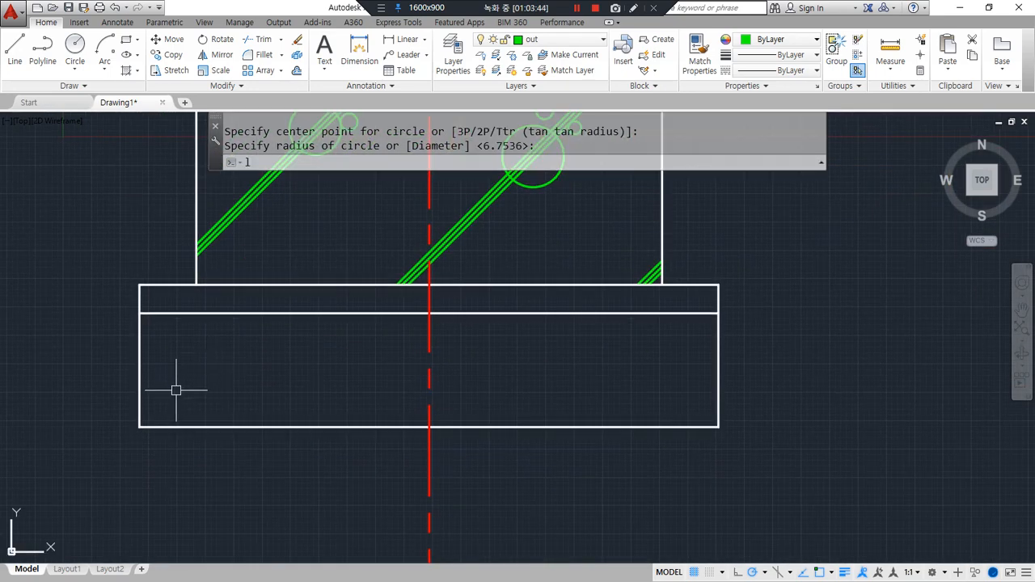
{"action": "key", "text": "space"}
{"action": "left_click", "coordinate": [142, 425]}
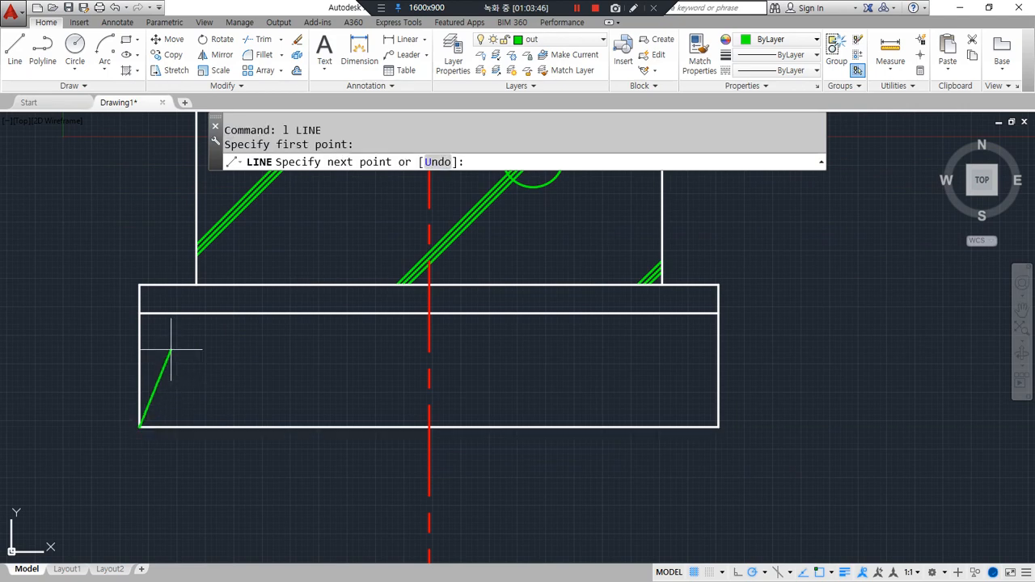
{"action": "left_click", "coordinate": [765, 573]}
{"action": "left_click", "coordinate": [763, 456]}
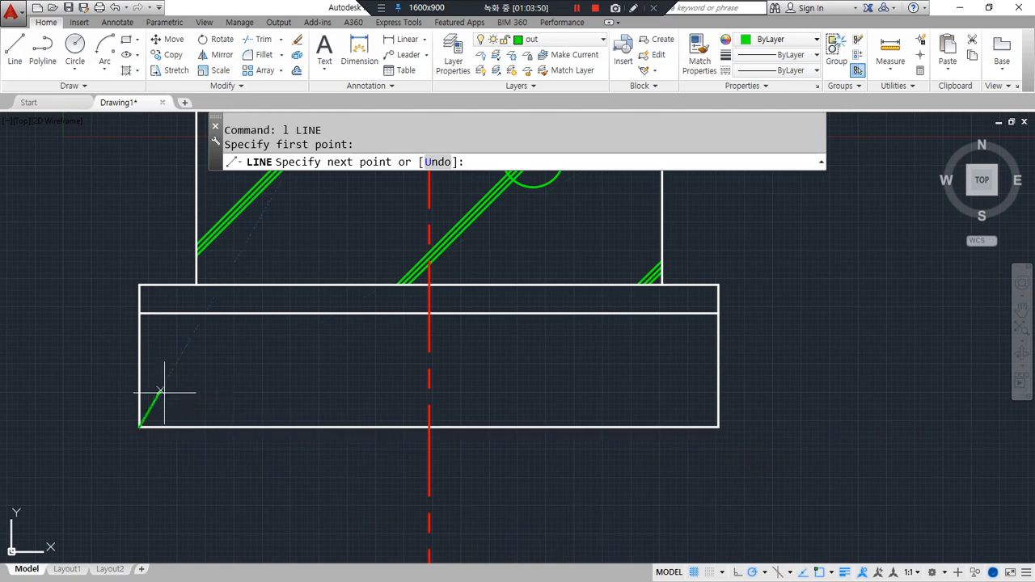
{"action": "left_click", "coordinate": [201, 317]}
{"action": "key", "text": "Return"}
- Draw a rectangle between the two ends of the diagonal line in the lower base layer
{"action": "type", "text": "re"}
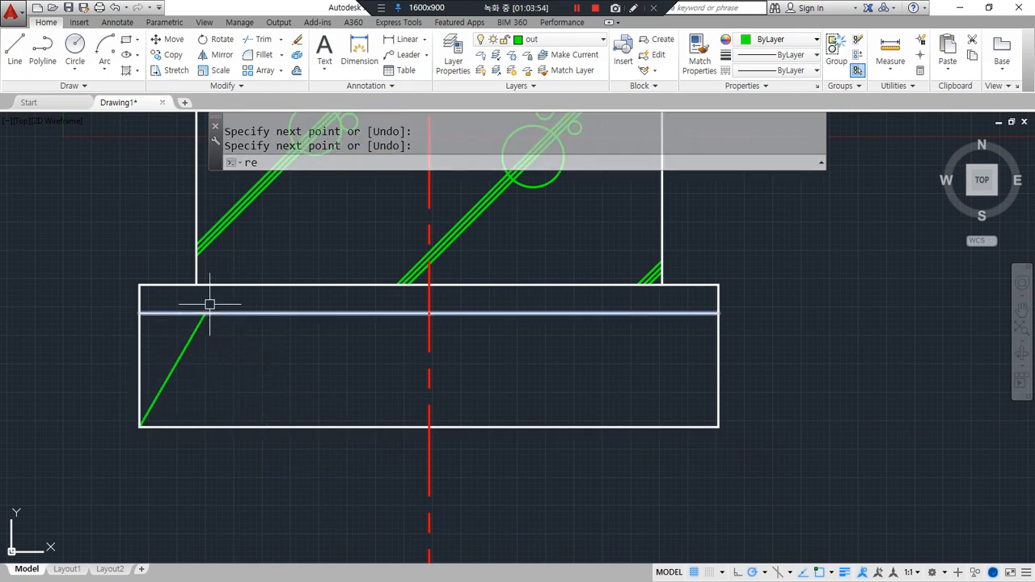
{"action": "type", "text": "c"}
{"action": "key", "text": "Return"}
{"action": "left_click", "coordinate": [206, 313]}
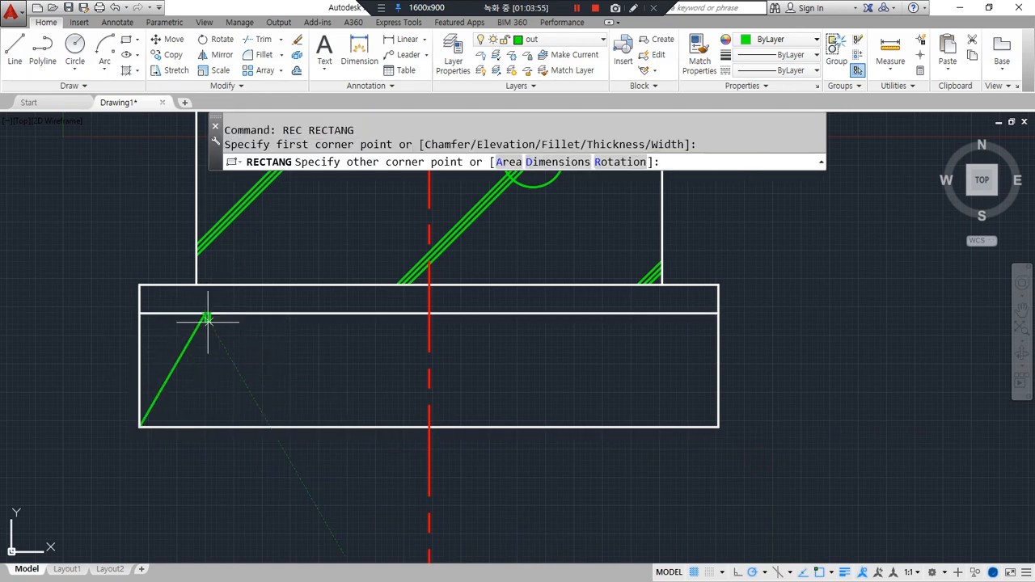
{"action": "left_click", "coordinate": [144, 422]}
{"action": "scroll", "coordinate": [151, 326], "scroll_direction": "up", "scroll_amount": 2}
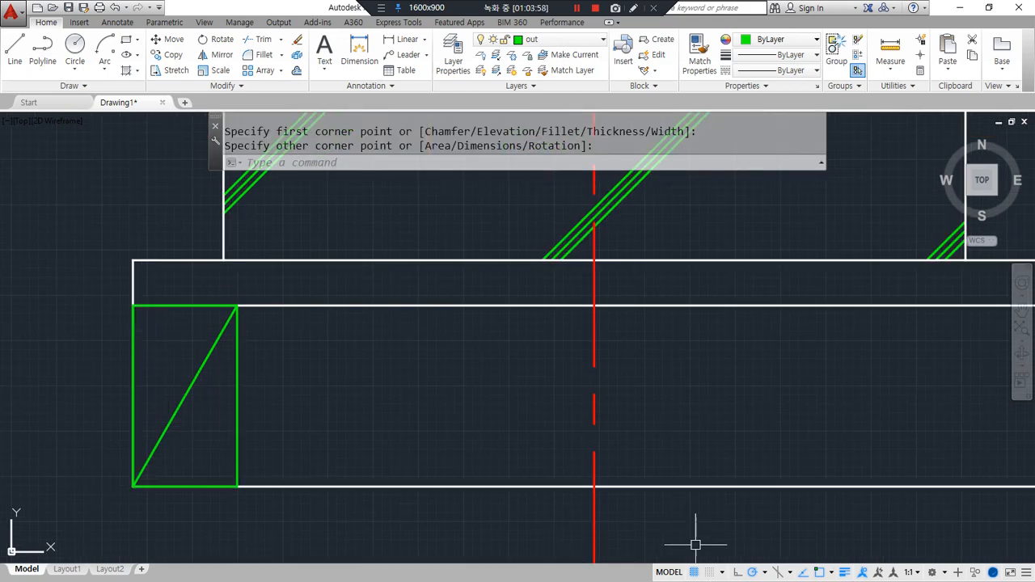
- Switch the polar tracking angle and draw short 45-degree lines from the rectangle's top and bottom edge midpoints to the diagonal
{"action": "left_click", "coordinate": [766, 574]}
{"action": "left_click", "coordinate": [773, 445]}
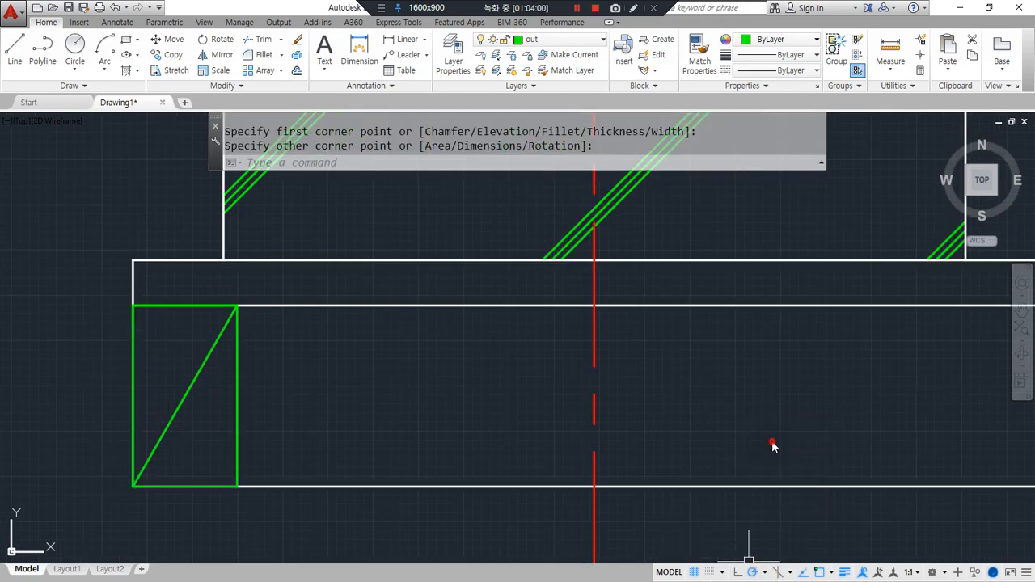
{"action": "type", "text": "l"}
{"action": "key", "text": "Return"}
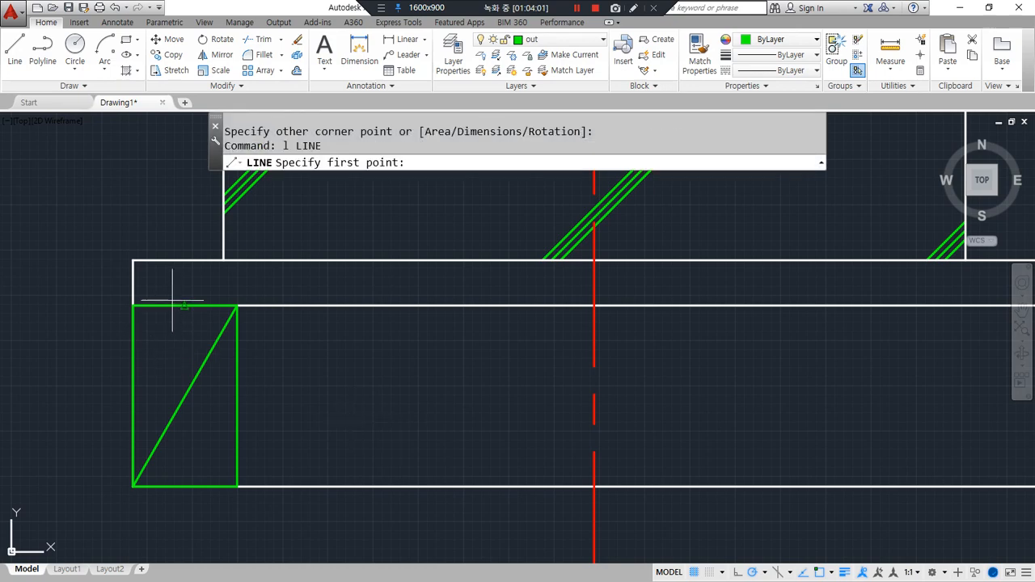
{"action": "left_click", "coordinate": [172, 301]}
{"action": "left_click", "coordinate": [218, 338]}
{"action": "key", "text": "Return"}
{"action": "key", "text": "Return"}
{"action": "left_click", "coordinate": [183, 484]}
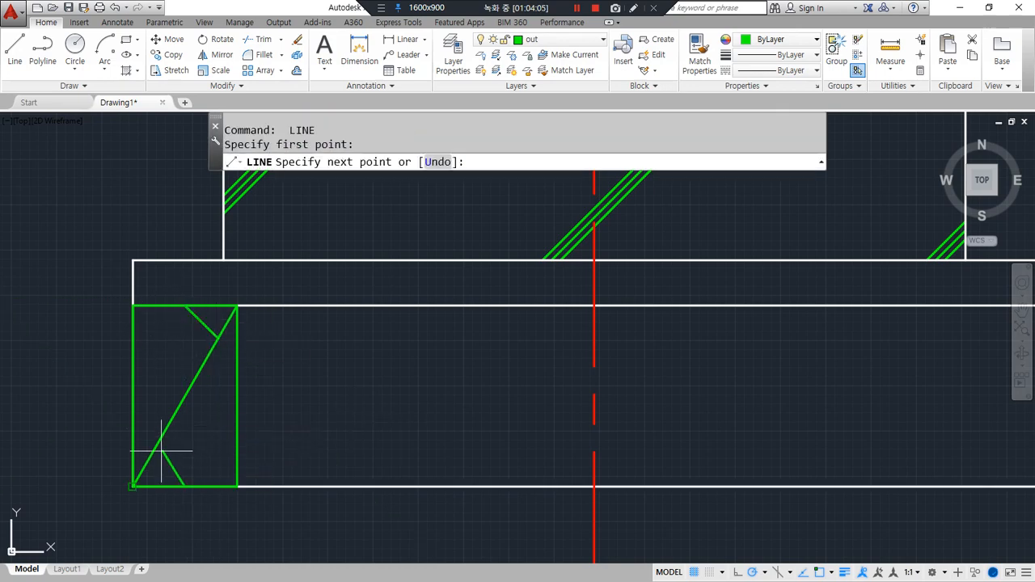
{"action": "left_click", "coordinate": [153, 454]}
{"action": "key", "text": "Return"}
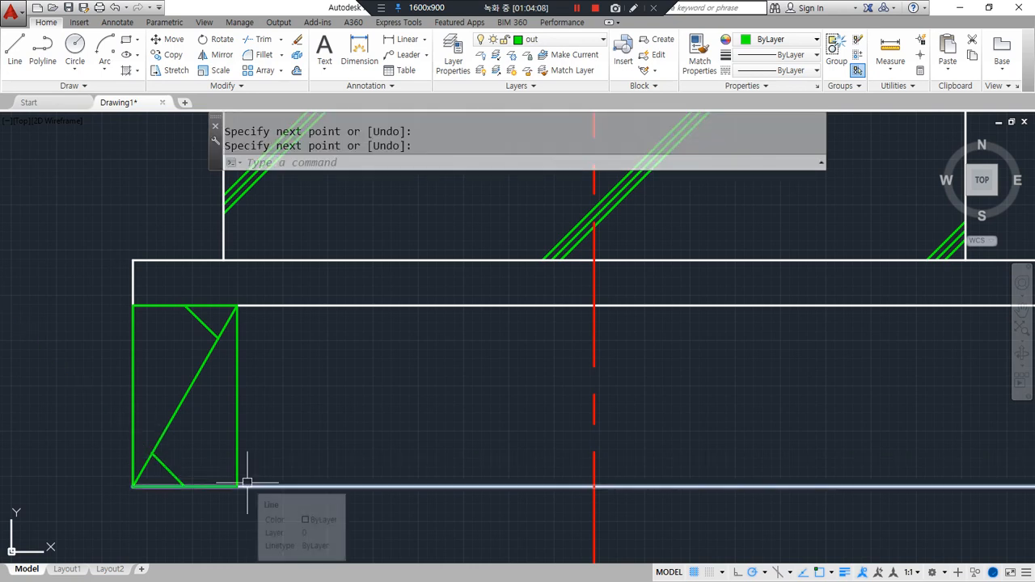
- Erase the helper rectangle around the diagonal in the lower base layer
{"action": "left_click", "coordinate": [235, 429]}
{"action": "type", "text": "e"}
{"action": "key", "text": "Return"}
- Copy the three-line rubble symbol as a 5-item array fitted from its top end to the lower base layer's top-right corner
{"action": "scroll", "coordinate": [212, 423], "scroll_direction": "down", "scroll_amount": 2}
{"action": "type", "text": "cp"}
{"action": "key", "text": "Return"}
{"action": "left_click", "coordinate": [141, 342]}
{"action": "left_click", "coordinate": [283, 495]}
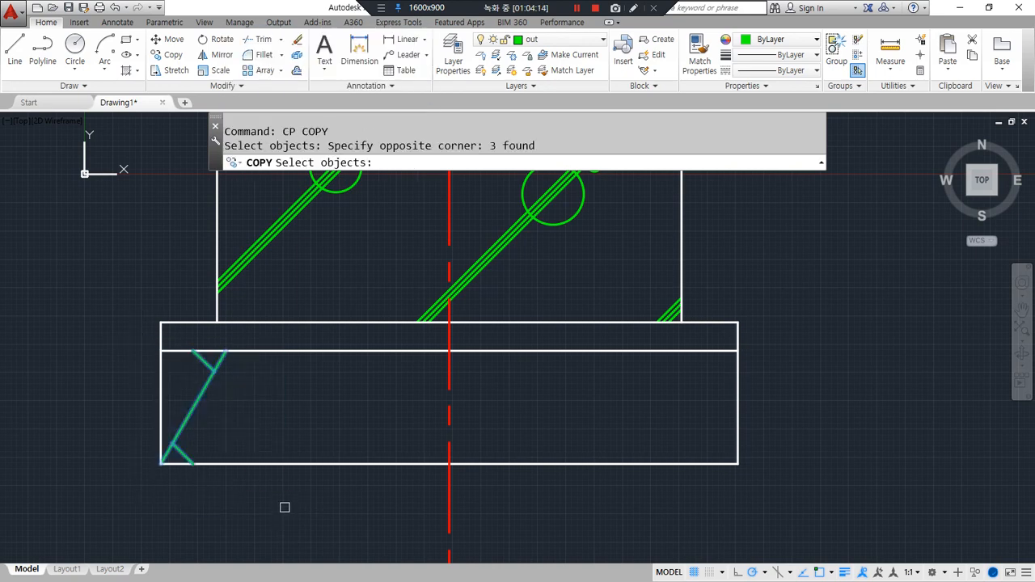
{"action": "key", "text": "Return"}
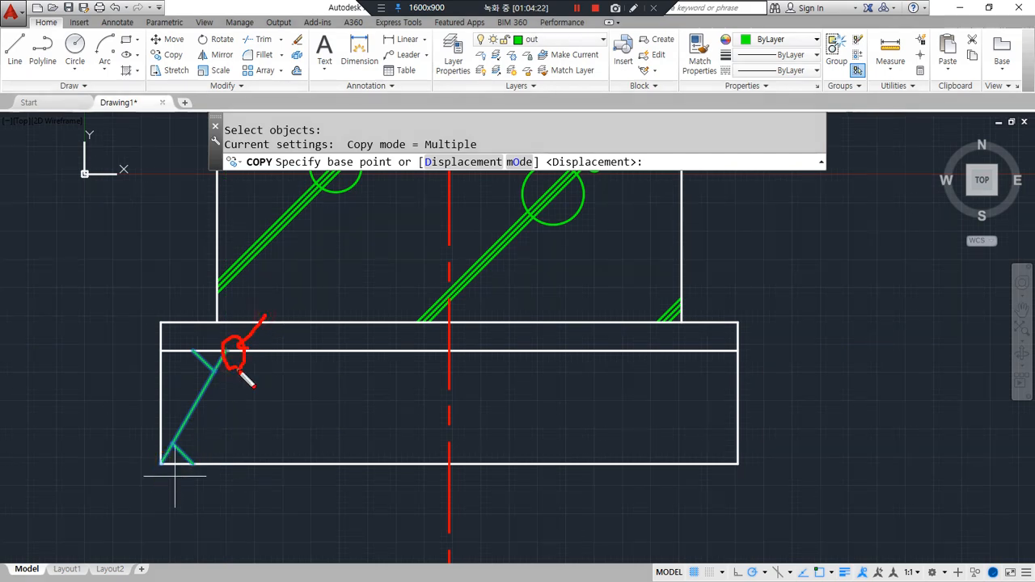
{"action": "left_click", "coordinate": [225, 351]}
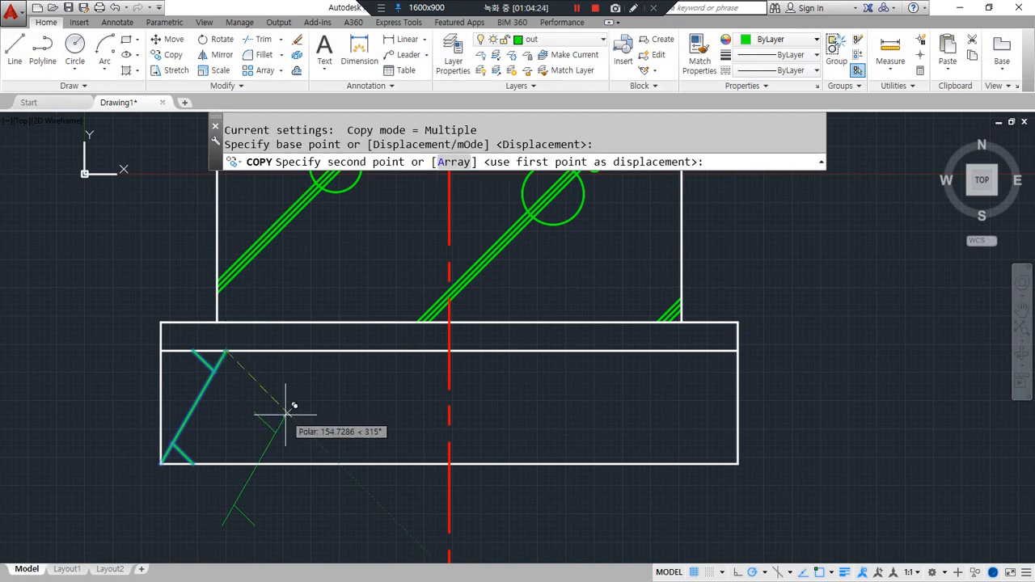
{"action": "type", "text": "a"}
{"action": "key", "text": "Return"}
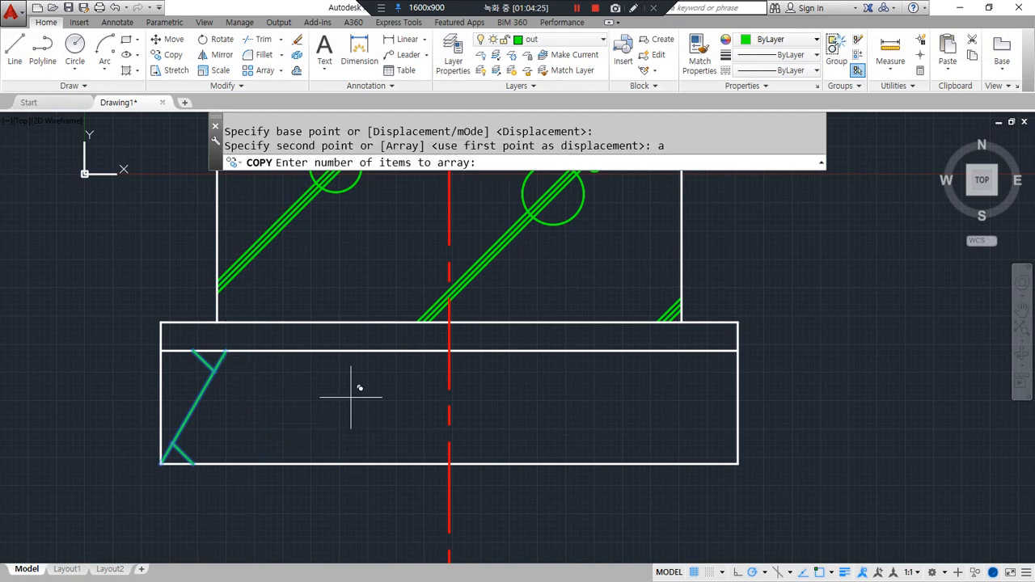
{"action": "type", "text": "5"}
{"action": "key", "text": "Return"}
{"action": "type", "text": "f"}
{"action": "key", "text": "Return"}
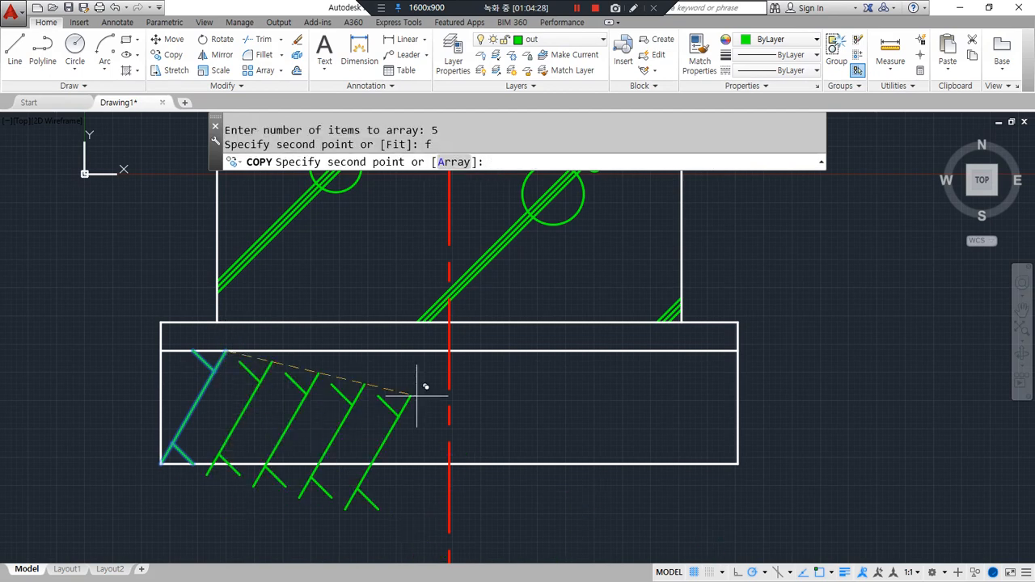
{"action": "left_click", "coordinate": [737, 351]}
{"action": "key", "text": "Return"}
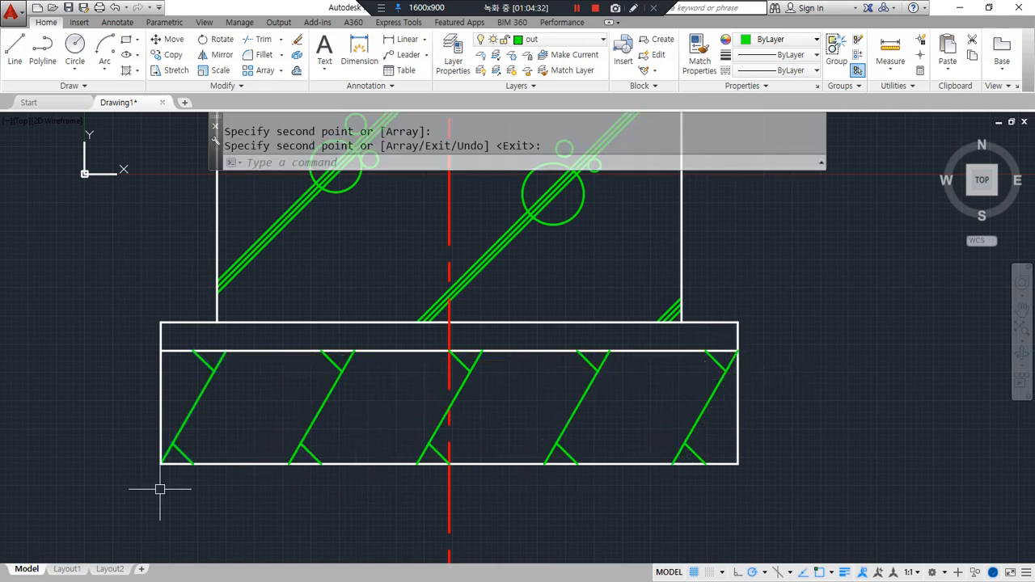
{"action": "left_click_drag", "start_coordinate": [186, 470], "coordinate": [374, 490]}
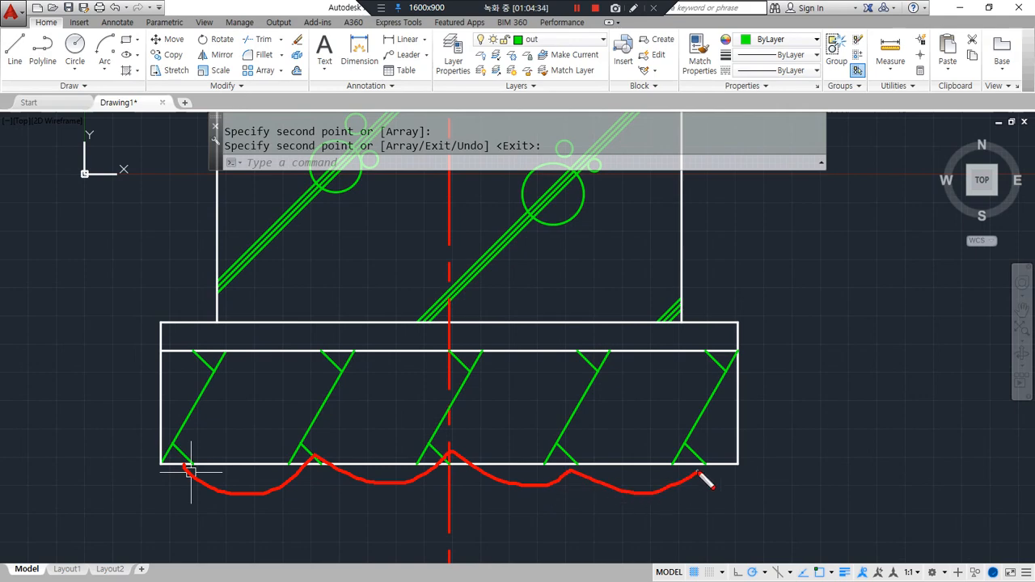
{"action": "scroll", "coordinate": [430, 471], "scroll_direction": "down", "scroll_amount": 4}
{"action": "mouse_move", "coordinate": [472, 398]}
{"action": "left_mouse_down"}
{"action": "mouse_move", "coordinate": [437, 403]}
{"action": "mouse_move", "coordinate": [500, 245]}
{"action": "left_mouse_up"}
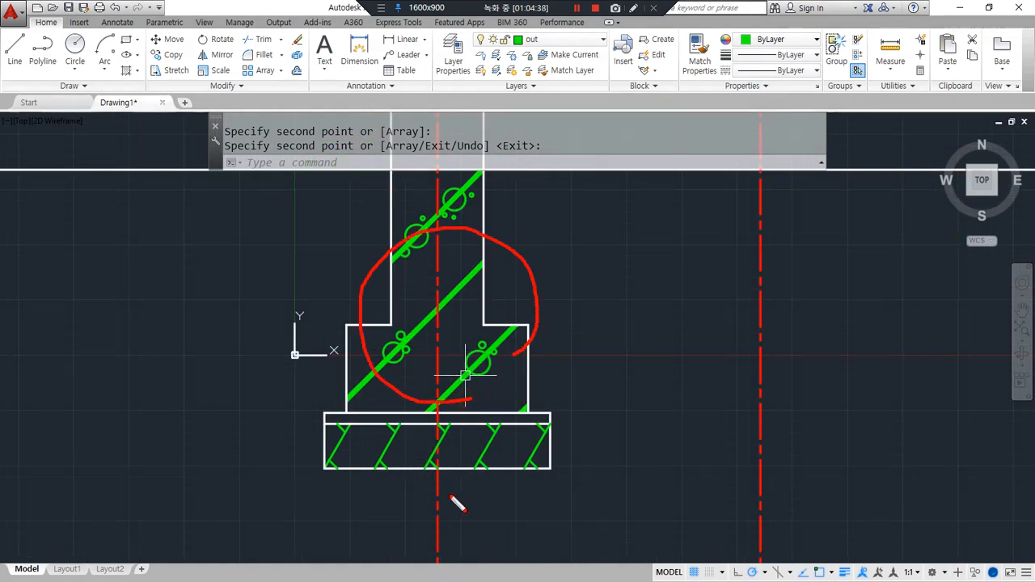
{"action": "left_click_drag", "start_coordinate": [322, 503], "coordinate": [479, 416]}
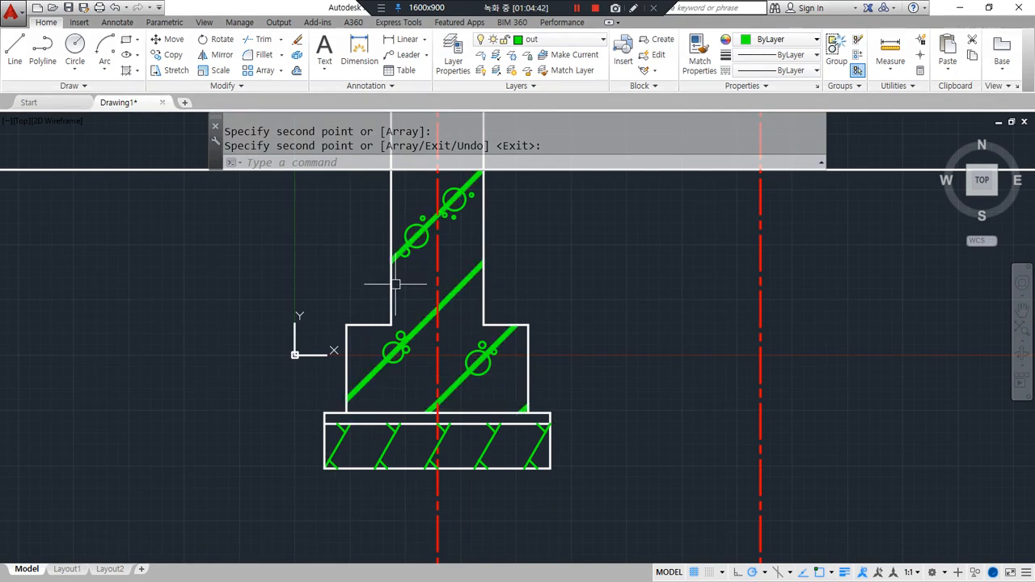
{"action": "middle_click_drag", "start_coordinate": [397, 283], "coordinate": [426, 406]}
{"action": "mouse_move", "coordinate": [366, 377]}
{"action": "left_mouse_down"}
{"action": "mouse_move", "coordinate": [293, 369]}
{"action": "mouse_move", "coordinate": [437, 363]}
{"action": "mouse_move", "coordinate": [314, 398]}
{"action": "left_mouse_up"}
- Draw a 200 by 200 square below the ground line, extending left from the wall's left face
{"action": "type", "text": "rec"}
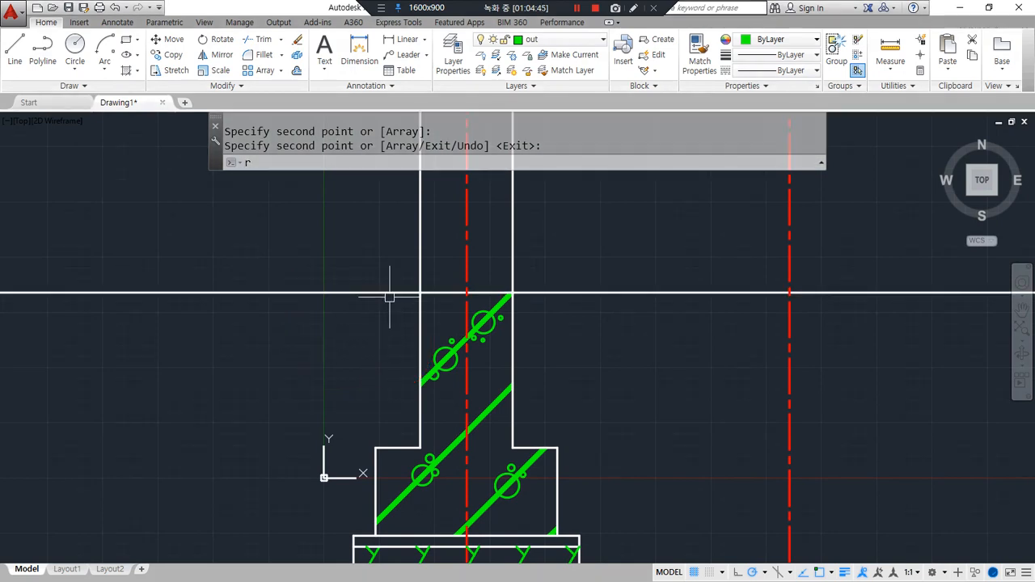
{"action": "key", "text": "Return"}
{"action": "left_click", "coordinate": [420, 293]}
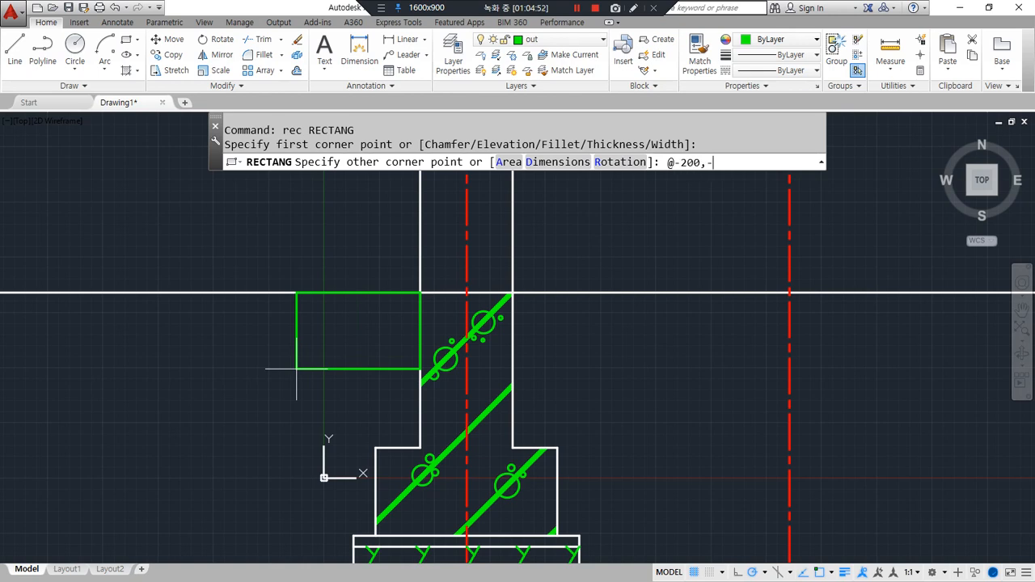
{"action": "type", "text": "@-200,-200"}
{"action": "key", "text": "Return"}
- Copy the square three times end to end to the left along the ground line
{"action": "scroll", "coordinate": [435, 316], "scroll_direction": "up", "scroll_amount": 5}
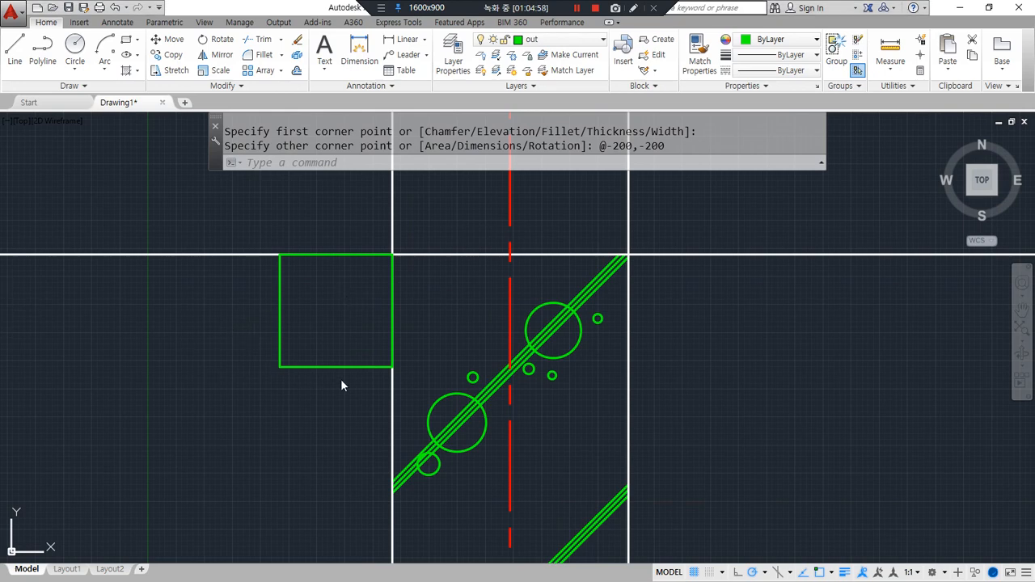
{"action": "type", "text": "cp"}
{"action": "key", "text": "Return"}
{"action": "left_click", "coordinate": [317, 368]}
{"action": "key", "text": "Return"}
{"action": "left_click", "coordinate": [392, 254]}
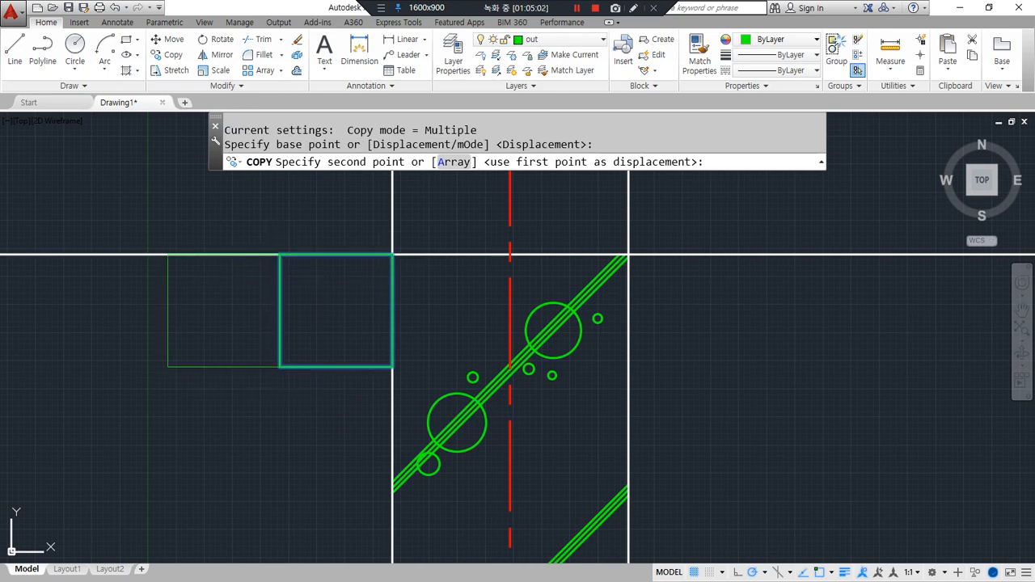
{"action": "left_click", "coordinate": [280, 255]}
{"action": "middle_click_drag", "start_coordinate": [178, 260], "coordinate": [324, 289]}
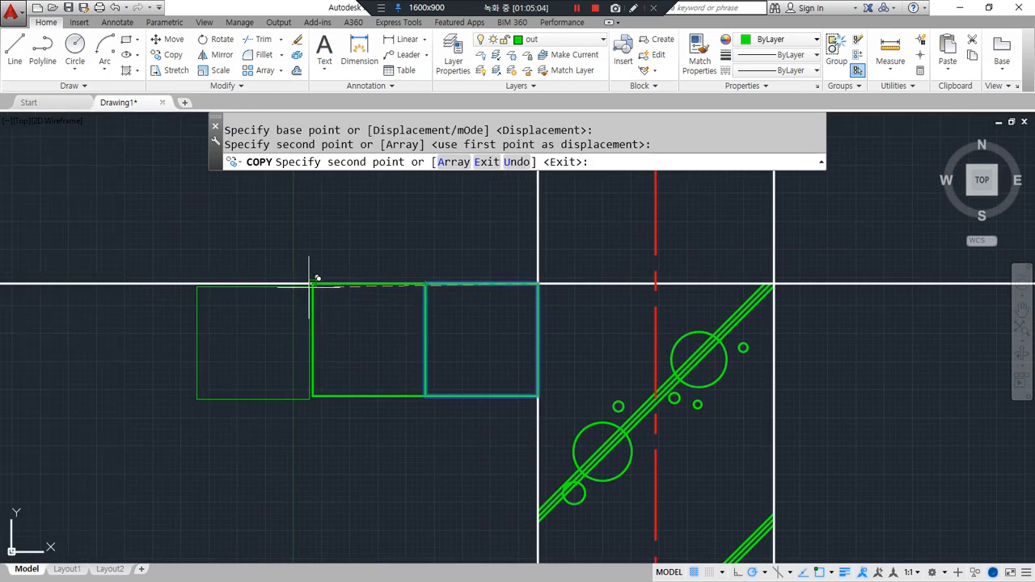
{"action": "left_click", "coordinate": [311, 284]}
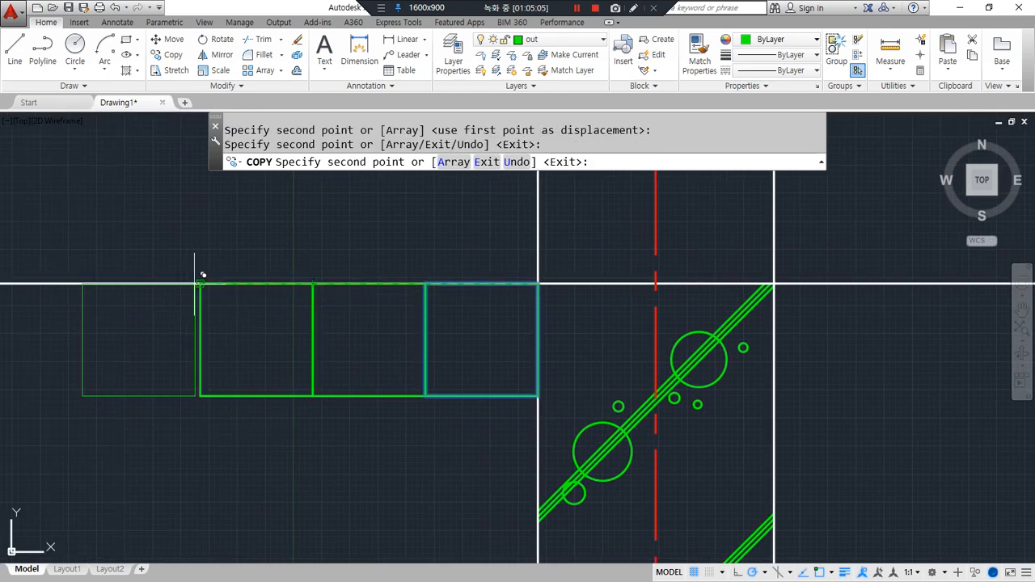
{"action": "left_click", "coordinate": [197, 283]}
{"action": "key", "text": "Return"}
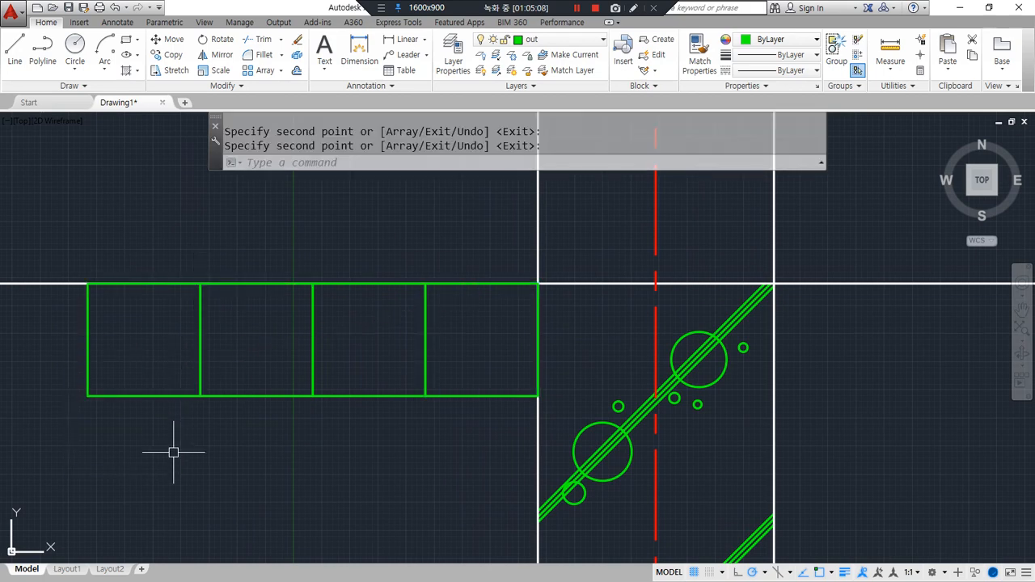
- Copy the leftmost square once more to extend the row to five squares
{"action": "middle_click_drag", "start_coordinate": [118, 314], "coordinate": [186, 328]}
{"action": "type", "text": "cp"}
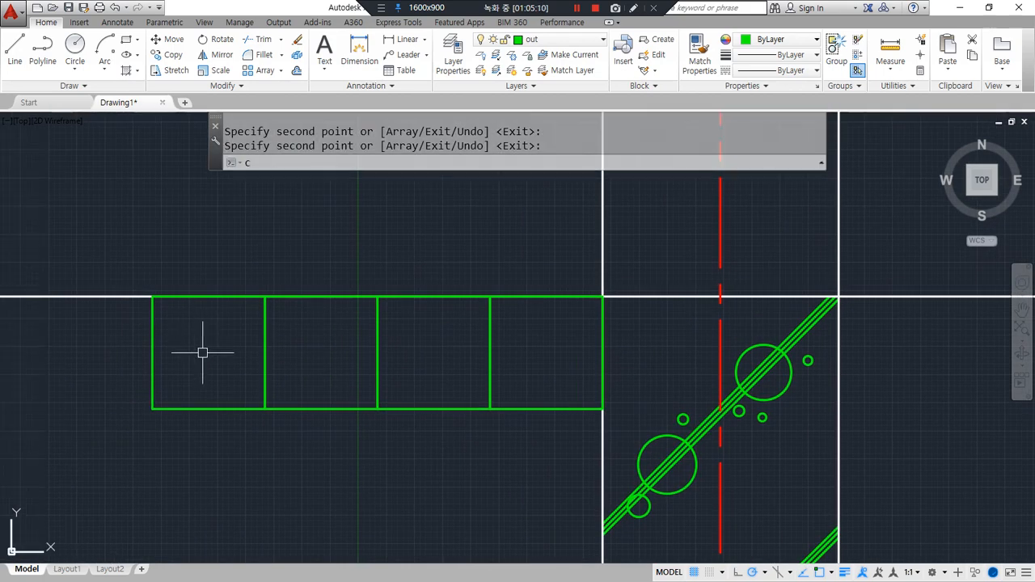
{"action": "key", "text": "Return"}
{"action": "left_click", "coordinate": [223, 406]}
{"action": "key", "text": "Return"}
{"action": "left_click", "coordinate": [267, 293]}
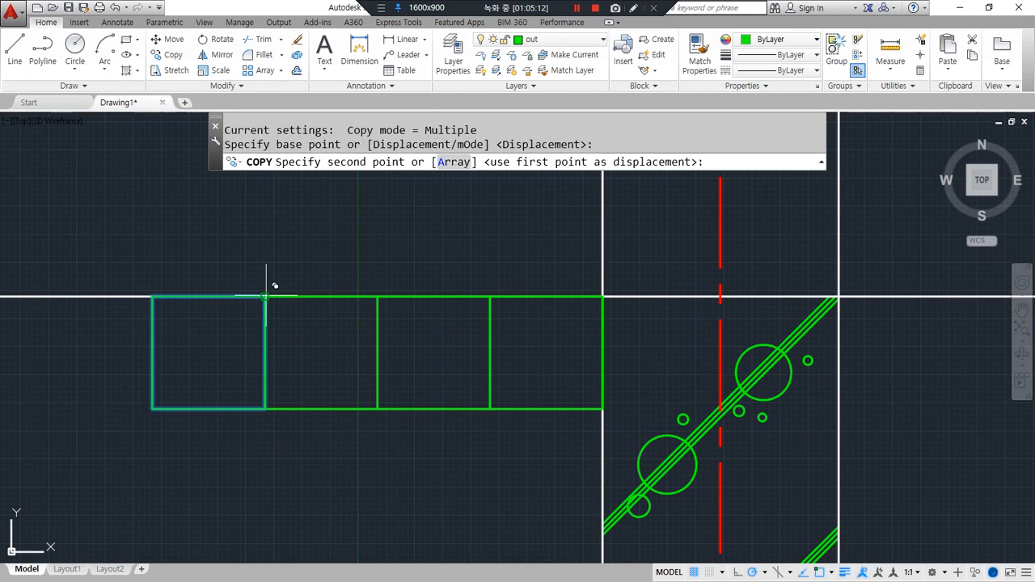
{"action": "key", "text": "Escape"}
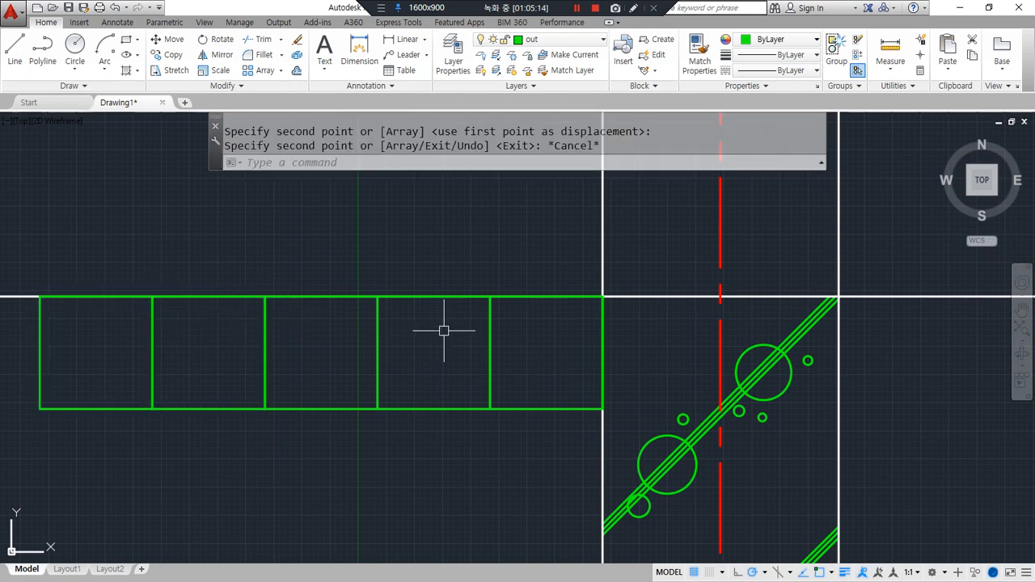
{"action": "type", "text": "l"}
{"action": "key", "text": "Return"}
{"action": "key", "text": "Escape"}
- Draw a zigzag polyline along the diagonals of the five squares, from the wall's ground-line corner to the row's bottom-left corner
{"action": "type", "text": "pl"}
{"action": "key", "text": "Return"}
{"action": "left_click", "coordinate": [591, 298]}
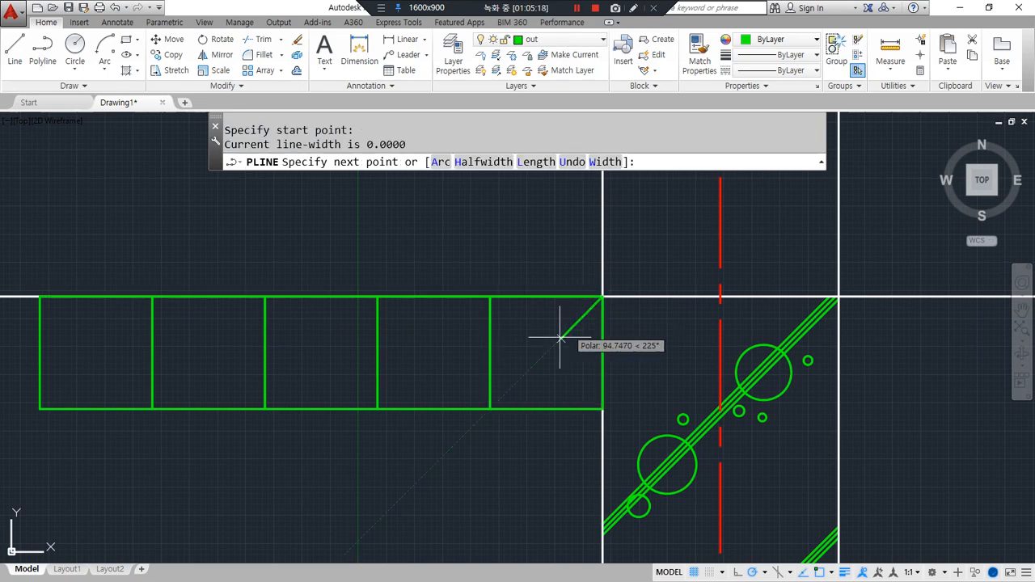
{"action": "left_click", "coordinate": [491, 409]}
{"action": "left_click", "coordinate": [379, 316]}
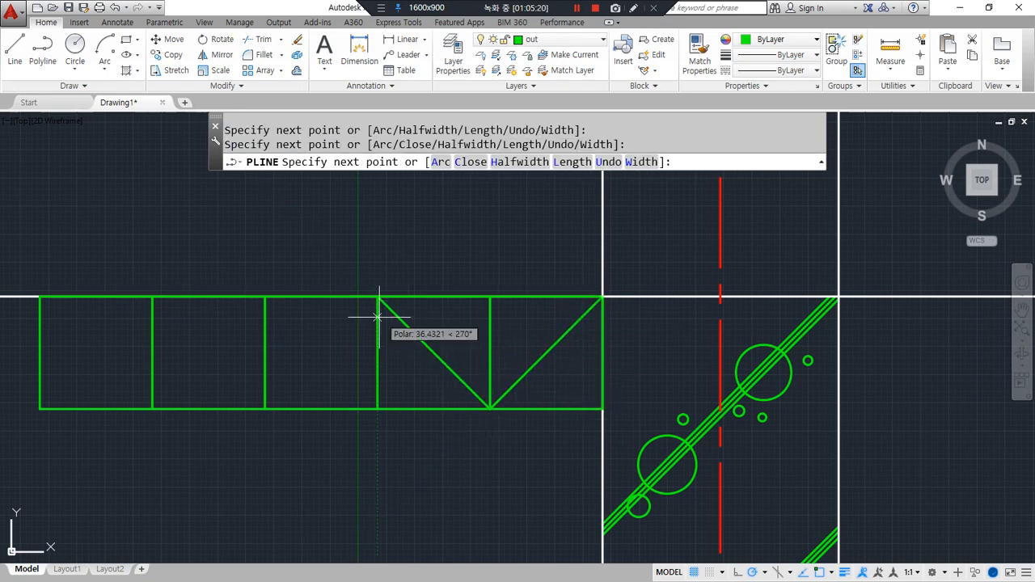
{"action": "left_click", "coordinate": [270, 404]}
{"action": "left_click", "coordinate": [152, 320]}
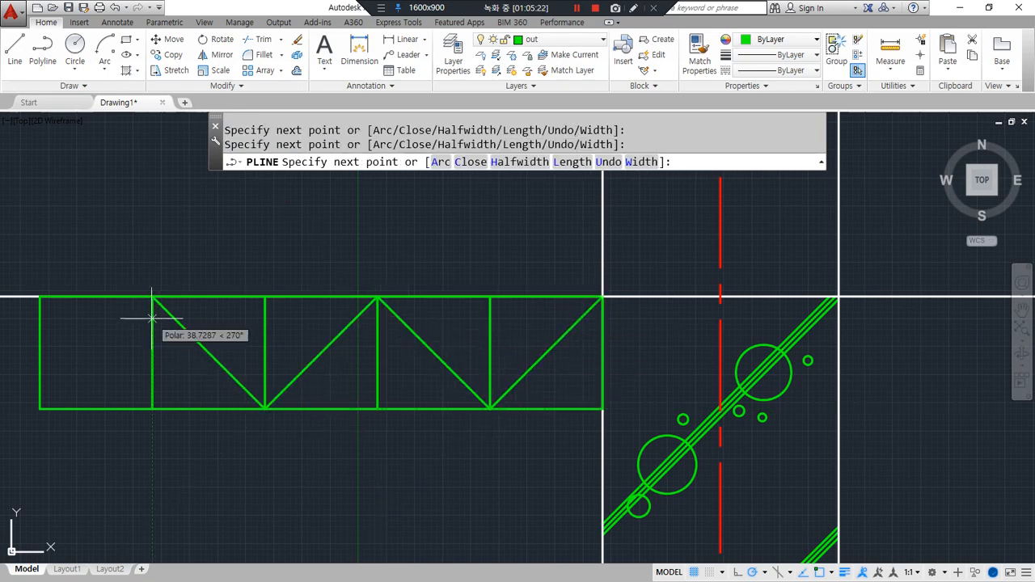
{"action": "left_click", "coordinate": [42, 413]}
{"action": "key", "text": "Return"}
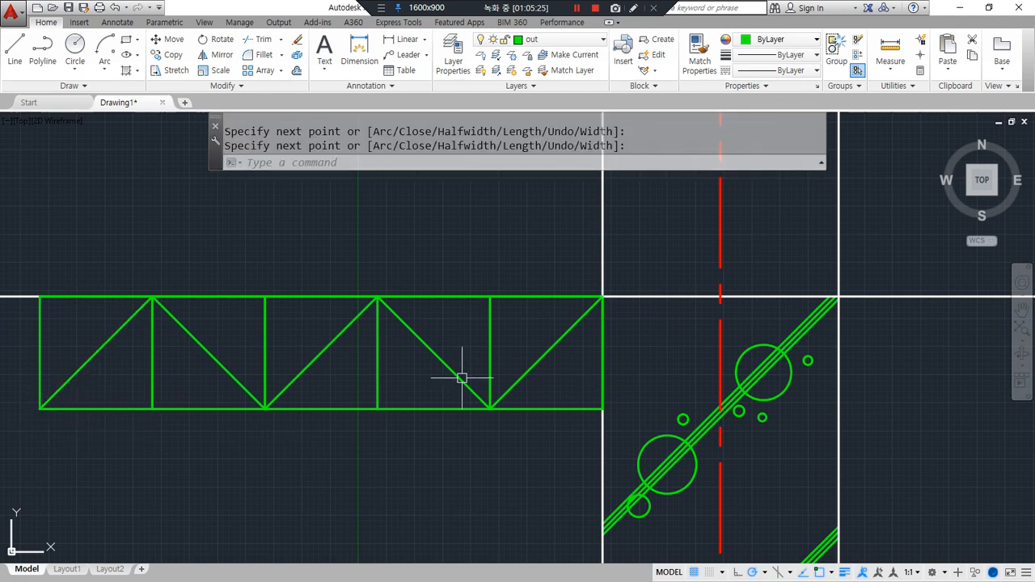
- Move the zigzag polyline to layer 0
{"action": "left_click", "coordinate": [528, 360]}
{"action": "left_click", "coordinate": [531, 364]}
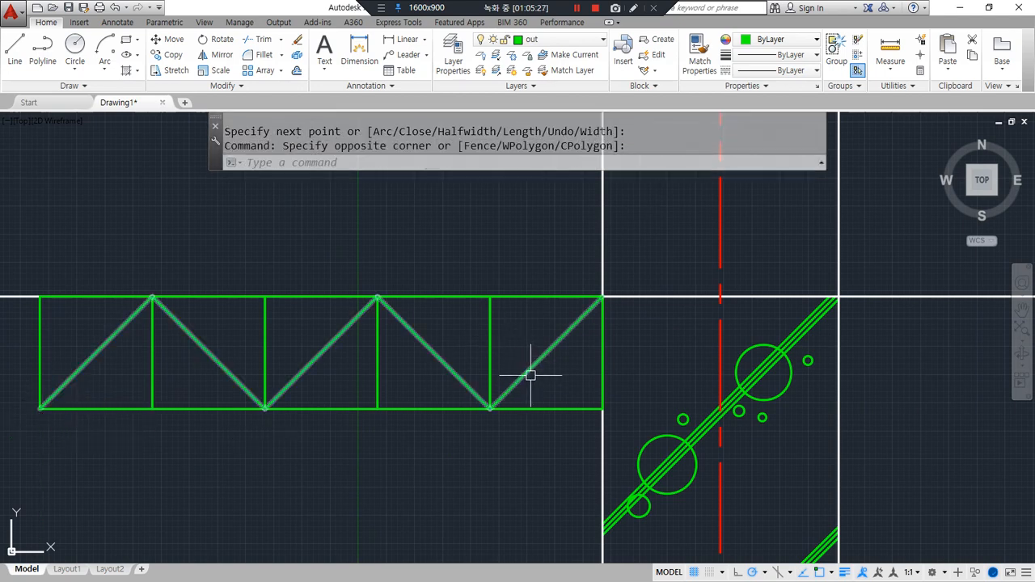
{"action": "left_click", "coordinate": [555, 38]}
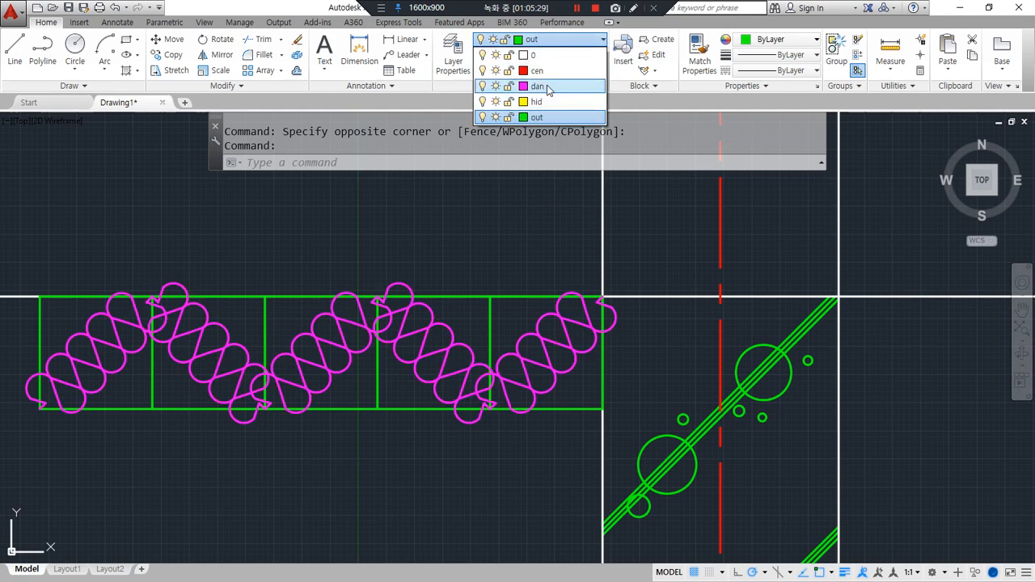
{"action": "left_click", "coordinate": [547, 62]}
{"action": "key", "text": "Escape"}
{"action": "key", "text": "Escape"}
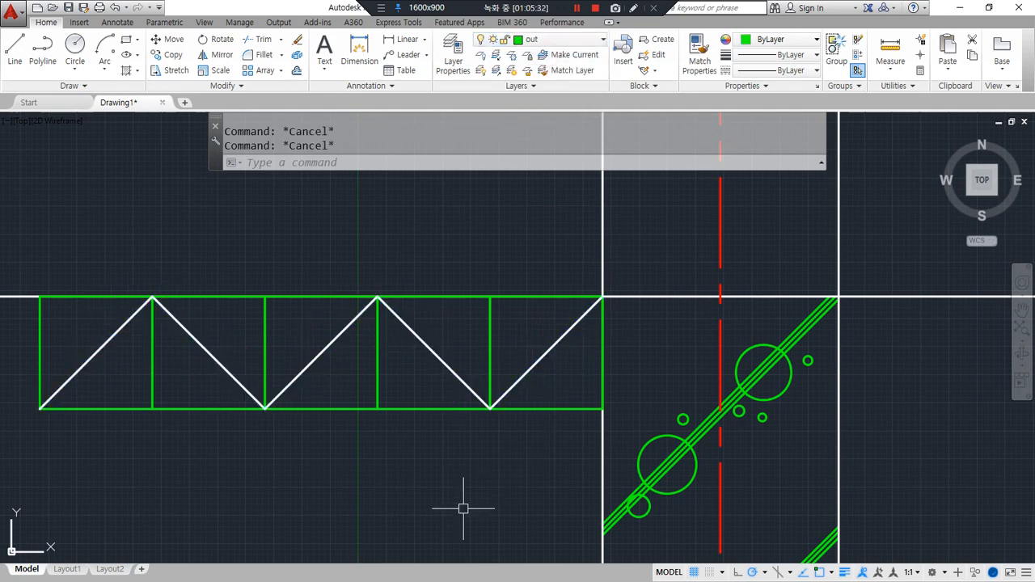
- Hatch the five areas above the zigzag polyline inside the row of squares
{"action": "type", "text": "h"}
{"action": "key", "text": "Return"}
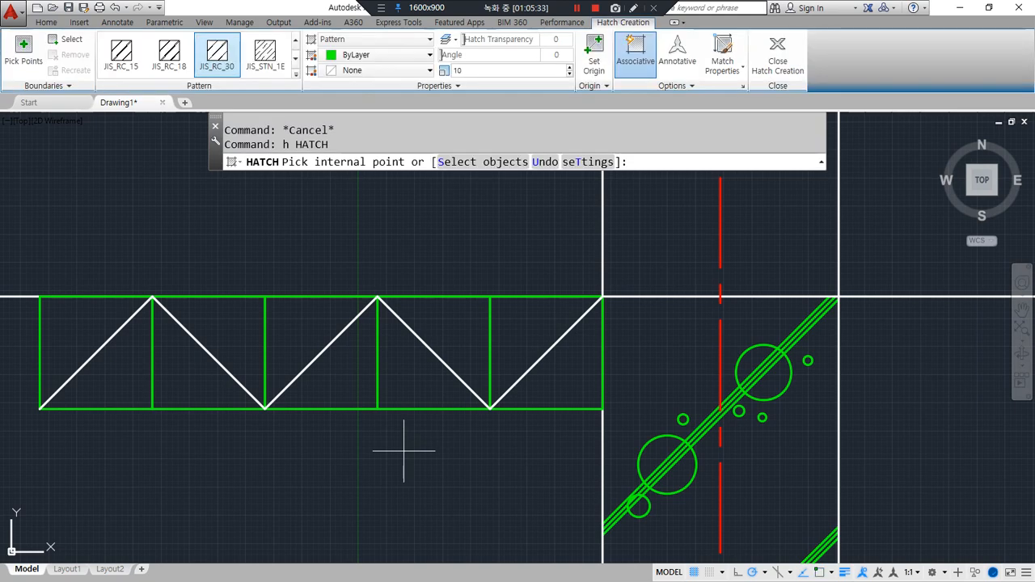
{"action": "left_click", "coordinate": [74, 315]}
{"action": "left_click", "coordinate": [225, 315]}
{"action": "left_click", "coordinate": [324, 321]}
{"action": "left_click", "coordinate": [439, 322]}
{"action": "left_click", "coordinate": [499, 331]}
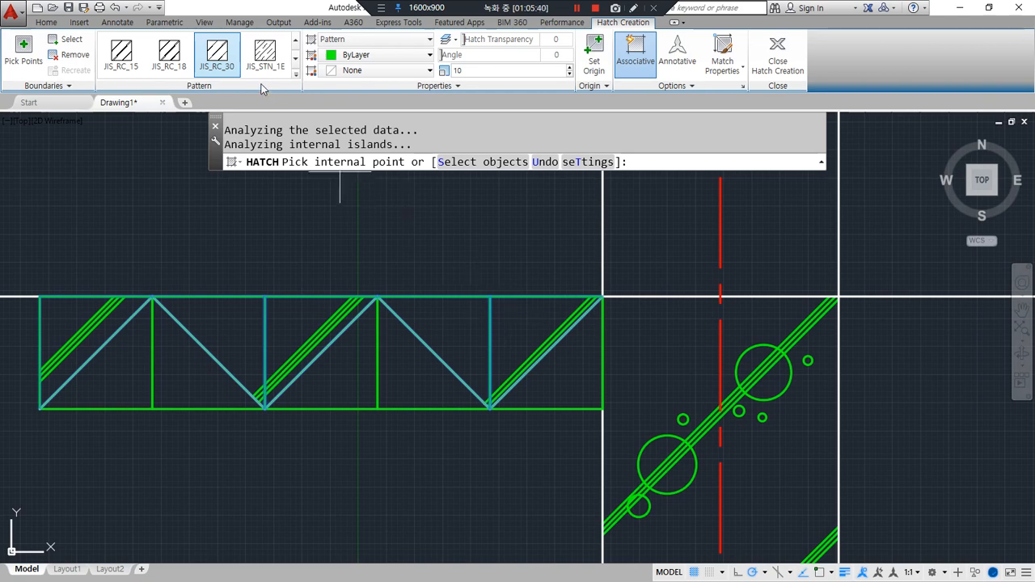
- Set the hatch above the zigzag to a user-defined pattern with spacing 50 and angle 45
{"action": "left_click", "coordinate": [364, 39]}
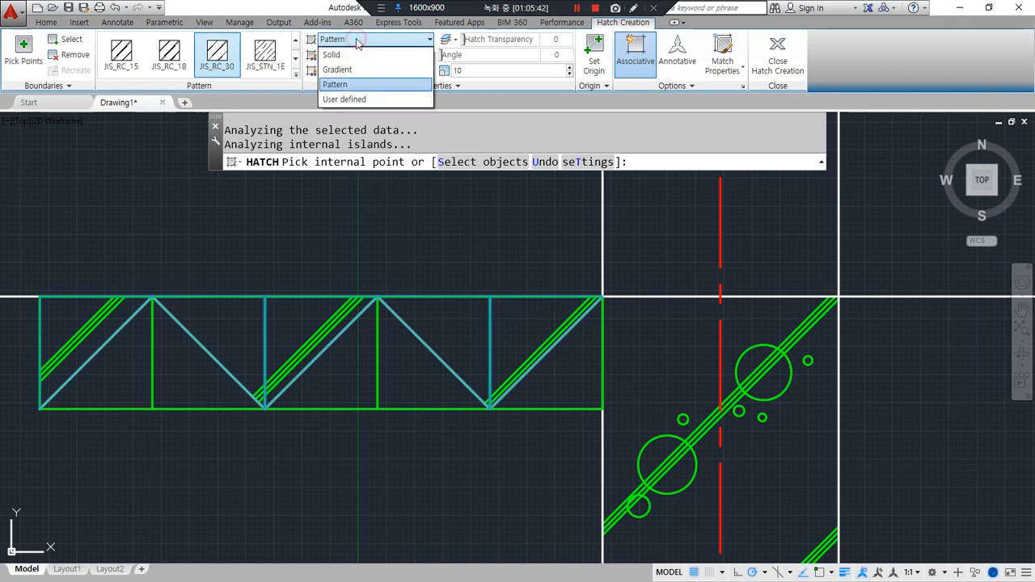
{"action": "left_click", "coordinate": [350, 98]}
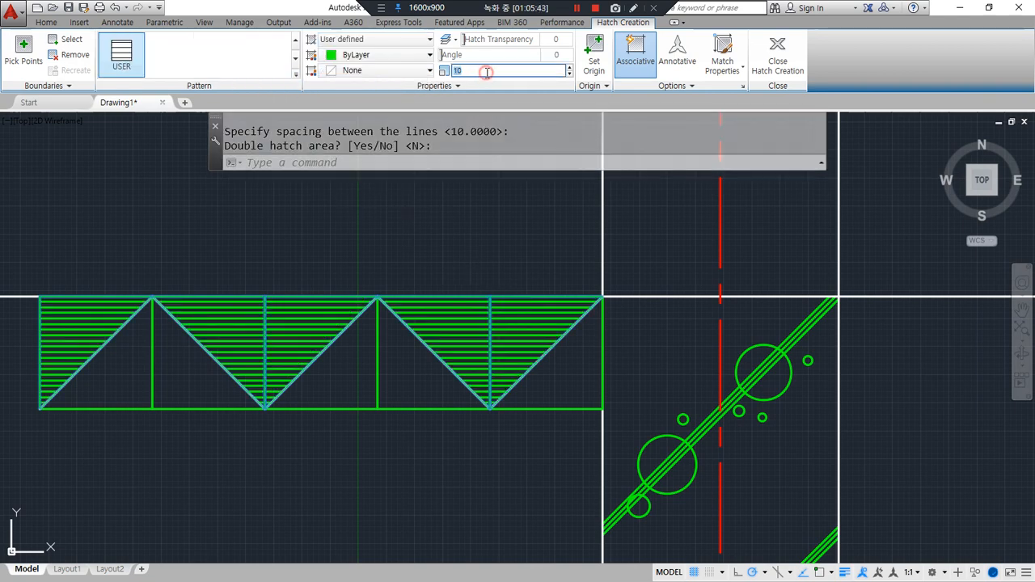
{"action": "type", "text": "50"}
{"action": "key", "text": "Return"}
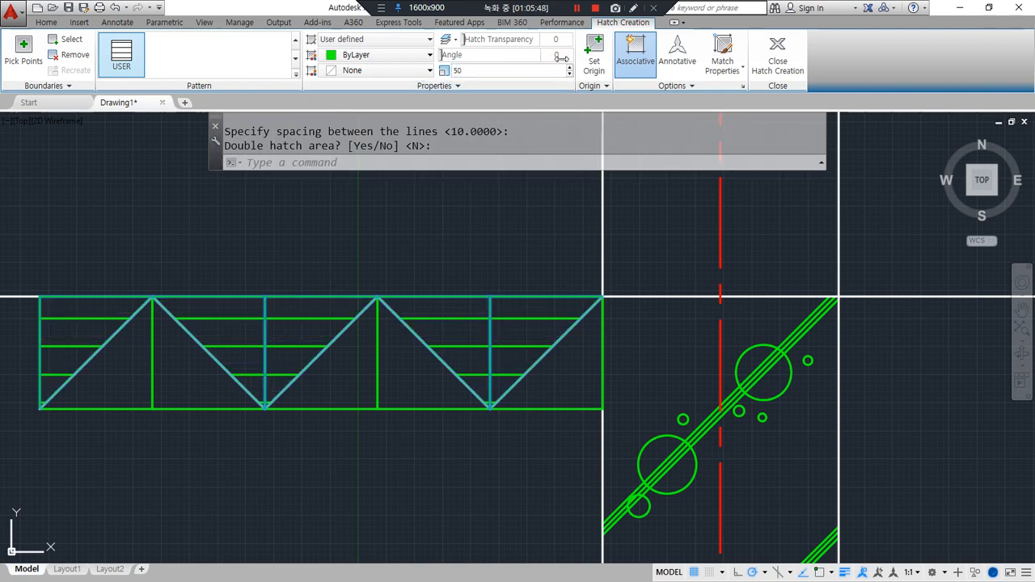
{"action": "type", "text": "45"}
{"action": "key", "text": "Return"}
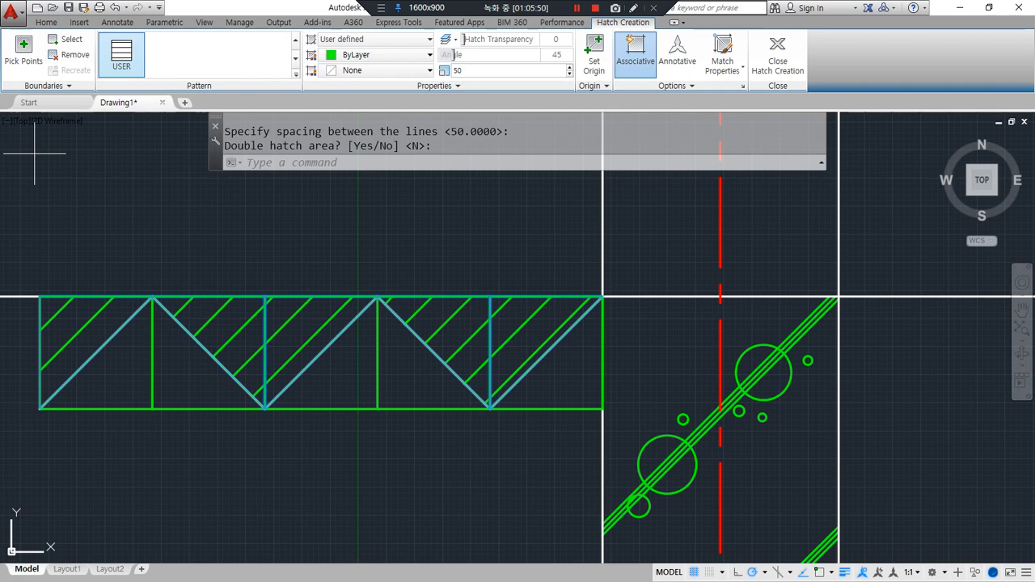
- Assign the hatch above the zigzag to the dan layer and finish it
{"action": "left_click", "coordinate": [452, 87]}
{"action": "left_click", "coordinate": [426, 102]}
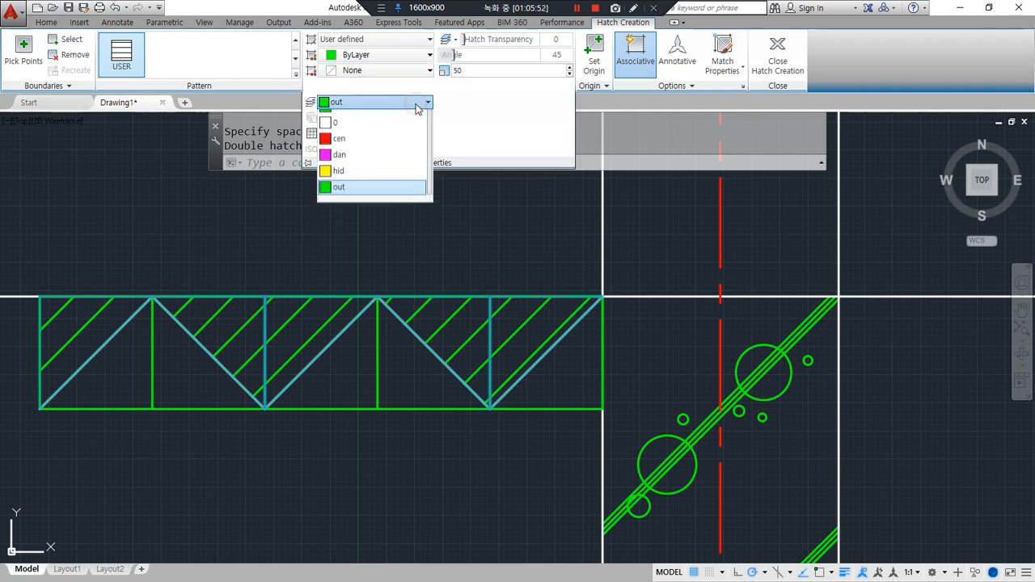
{"action": "left_click", "coordinate": [381, 167]}
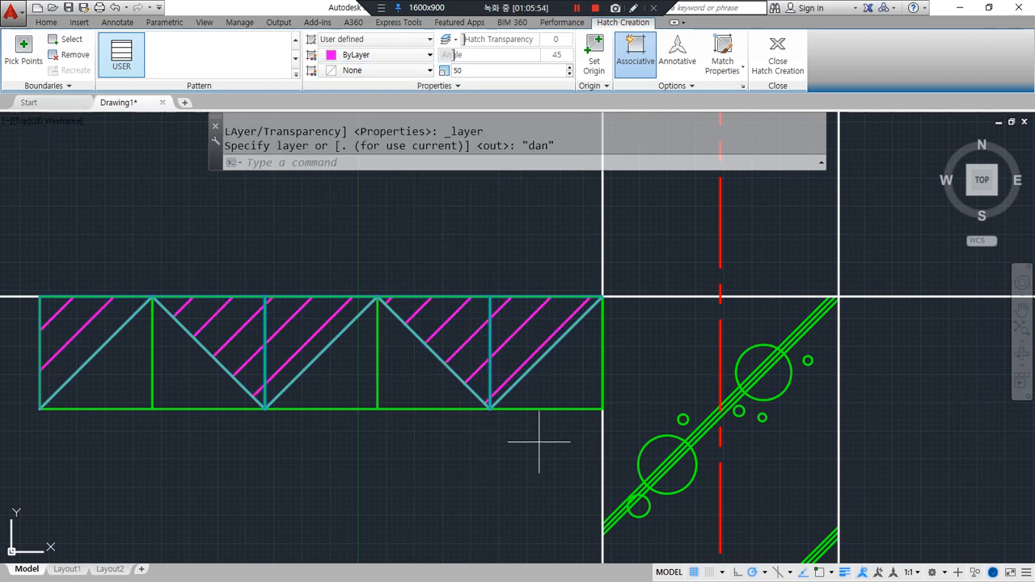
{"action": "left_click", "coordinate": [778, 58]}
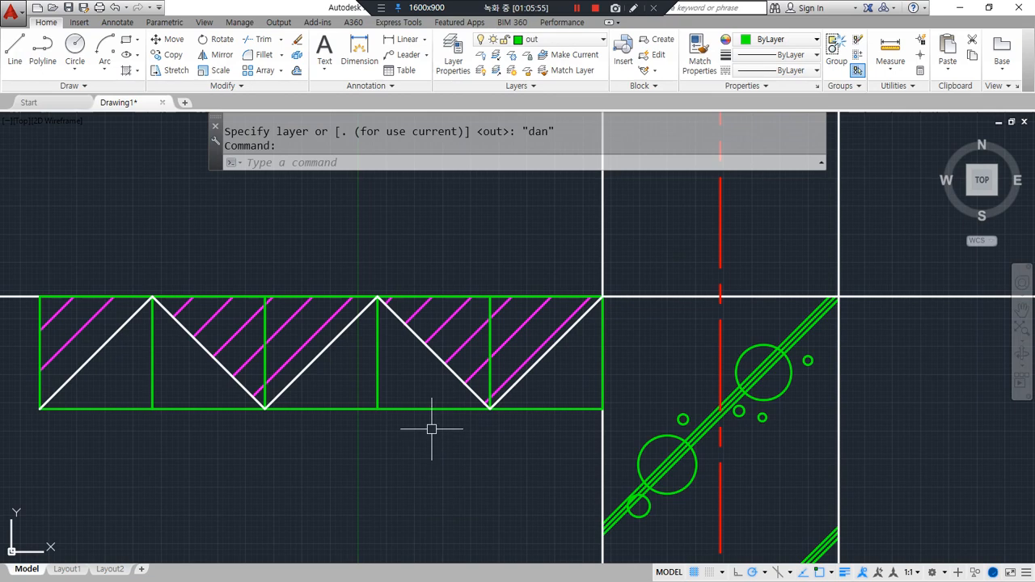
- Hatch the five areas below the zigzag with the same user-defined pattern at an angle of 135
{"action": "type", "text": "h"}
{"action": "key", "text": "Return"}
{"action": "left_click", "coordinate": [105, 372]}
{"action": "left_click", "coordinate": [182, 376]}
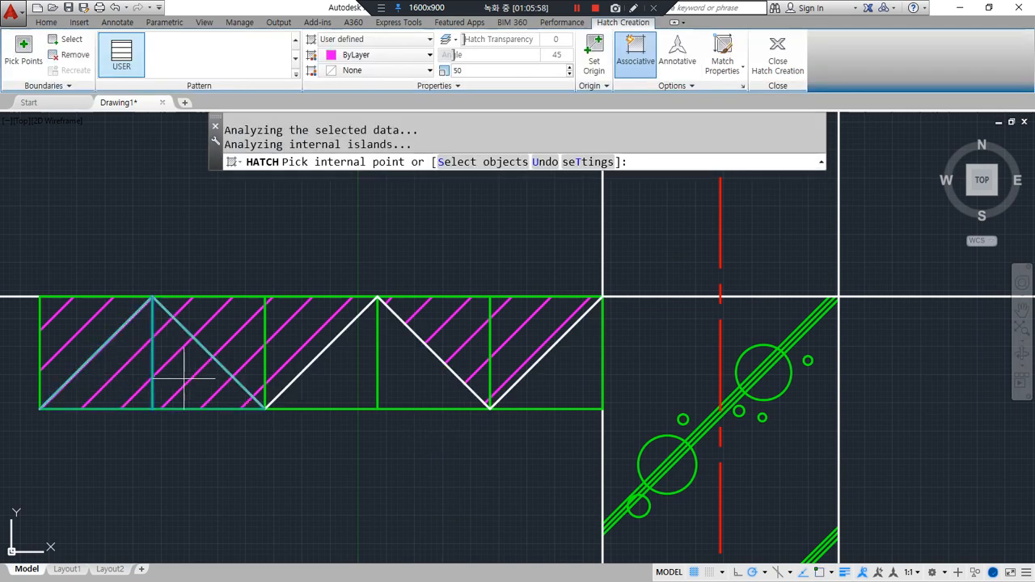
{"action": "left_click", "coordinate": [334, 376]}
{"action": "left_click", "coordinate": [408, 381]}
{"action": "left_click", "coordinate": [563, 379]}
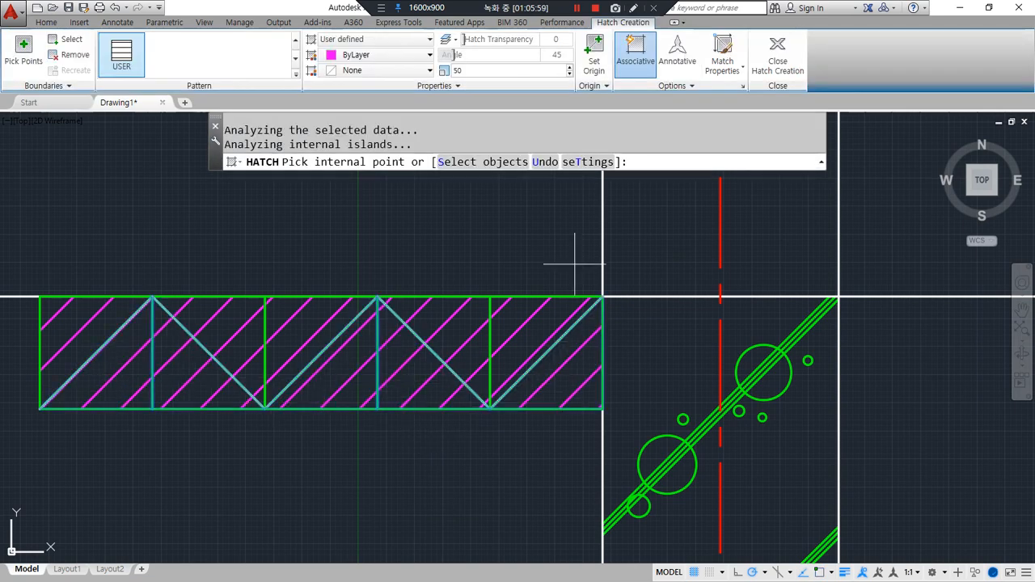
{"action": "type", "text": "135"}
{"action": "key", "text": "Return"}
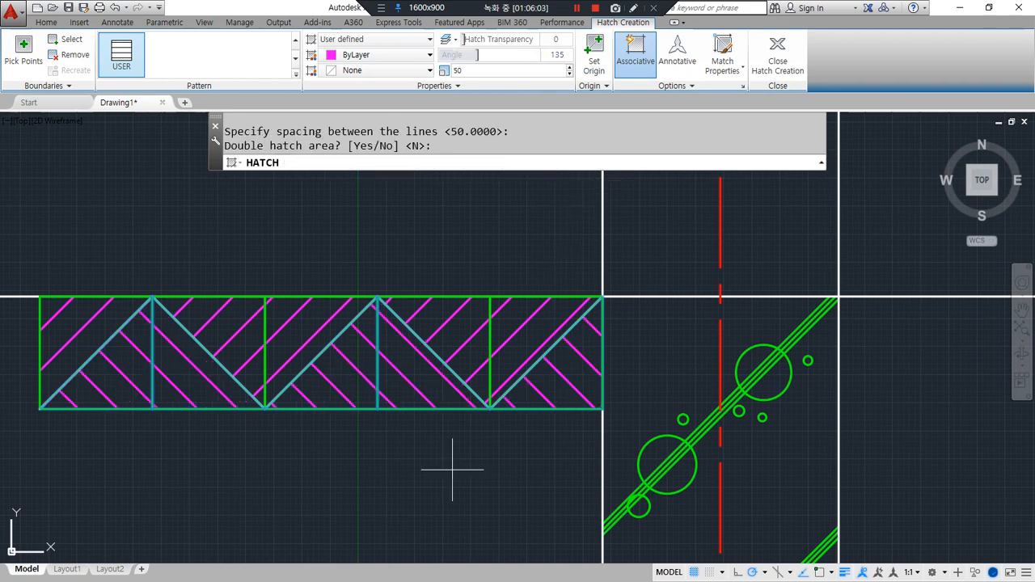
{"action": "key", "text": "Return"}
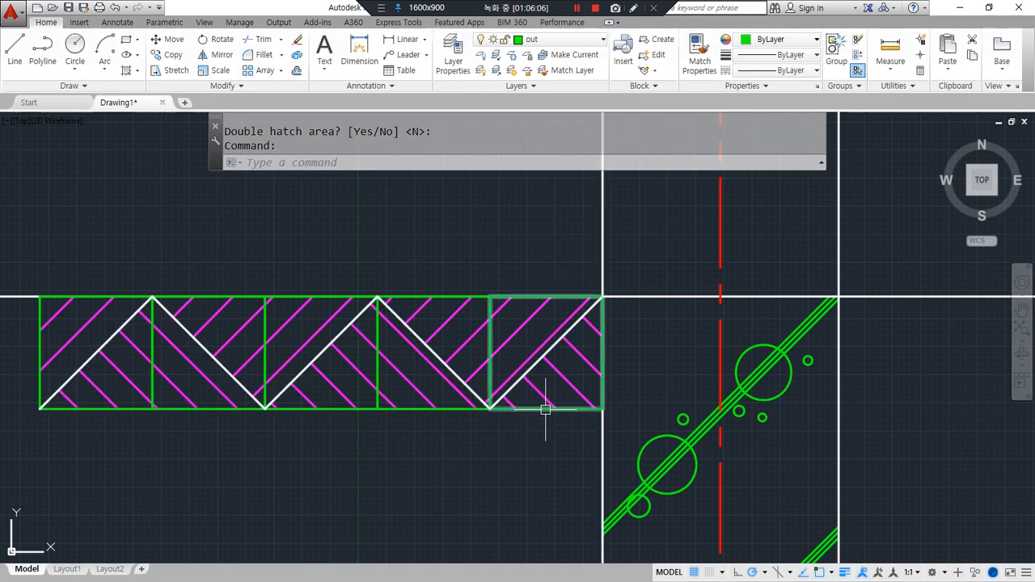
- Delete the five guide squares around the ground hatching
{"action": "left_click", "coordinate": [574, 411]}
{"action": "left_click", "coordinate": [445, 409]}
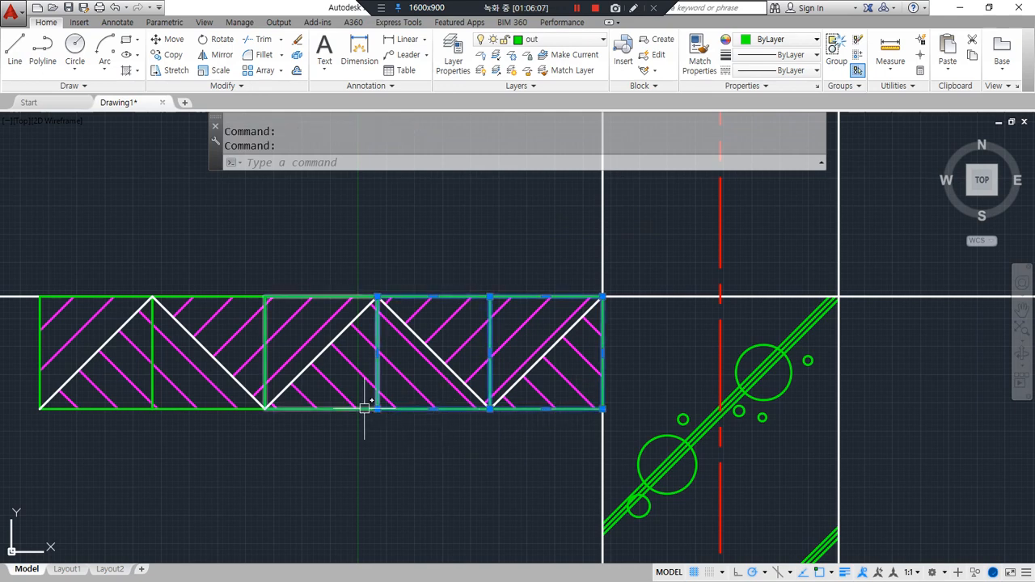
{"action": "left_click", "coordinate": [335, 407]}
{"action": "left_click", "coordinate": [213, 411]}
{"action": "left_click", "coordinate": [139, 410]}
{"action": "key", "text": "Delete"}
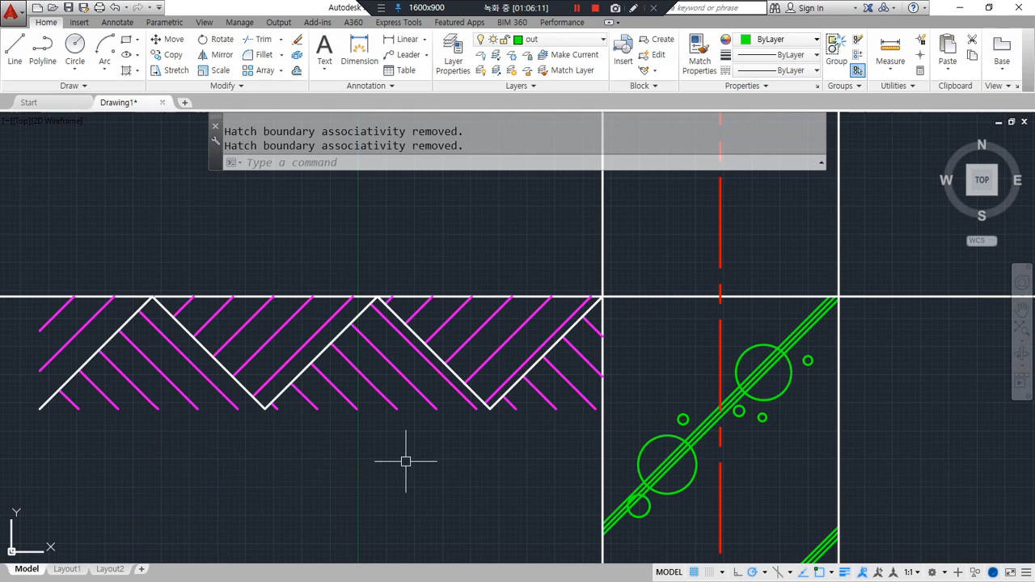
{"action": "mouse_move", "coordinate": [261, 508]}
{"action": "left_mouse_down"}
{"action": "mouse_move", "coordinate": [172, 503]}
{"action": "mouse_move", "coordinate": [396, 227]}
{"action": "mouse_move", "coordinate": [550, 499]}
{"action": "mouse_move", "coordinate": [173, 503]}
{"action": "left_mouse_up"}
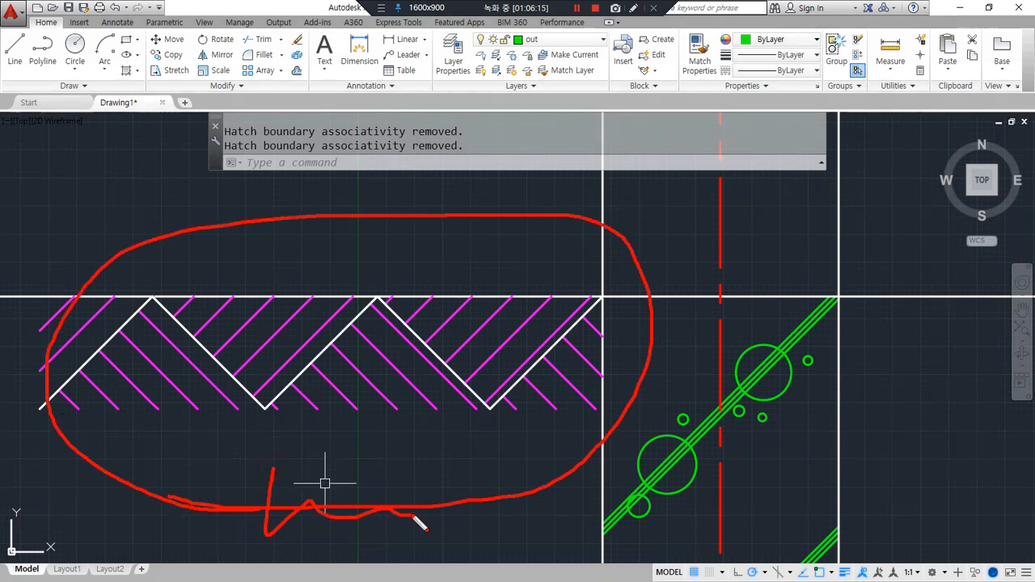
{"action": "scroll", "coordinate": [416, 481], "scroll_direction": "down", "scroll_amount": 2}
{"action": "mouse_move", "coordinate": [415, 481]}
{"action": "middle_mouse_down"}
{"action": "mouse_move", "coordinate": [425, 493]}
{"action": "mouse_move", "coordinate": [348, 383]}
{"action": "middle_mouse_up"}
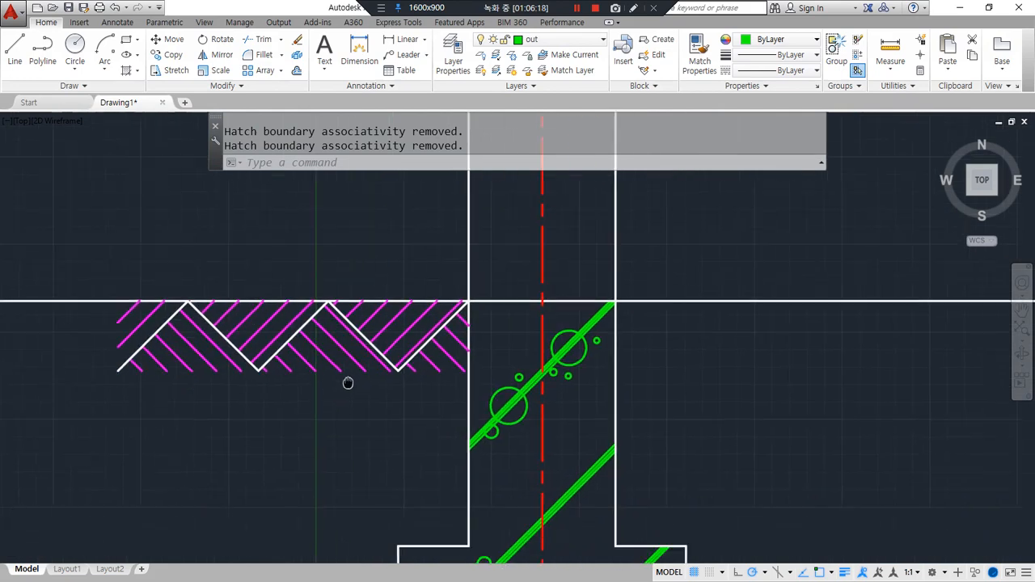
{"action": "type", "text": "ma"}
{"action": "key", "text": "Return"}
{"action": "left_click", "coordinate": [354, 363]}
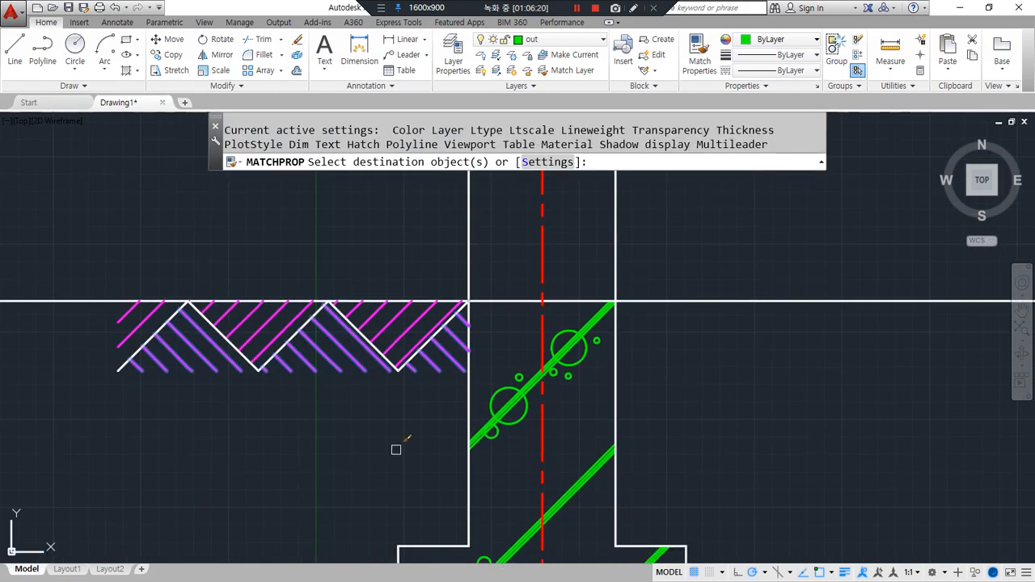
{"action": "key", "text": "Escape"}
- Change the diagonal JIS_RC_30 concrete hatch of the first section to the dan layer
{"action": "middle_click_drag", "start_coordinate": [531, 435], "coordinate": [493, 369]}
{"action": "left_click", "coordinate": [495, 458]}
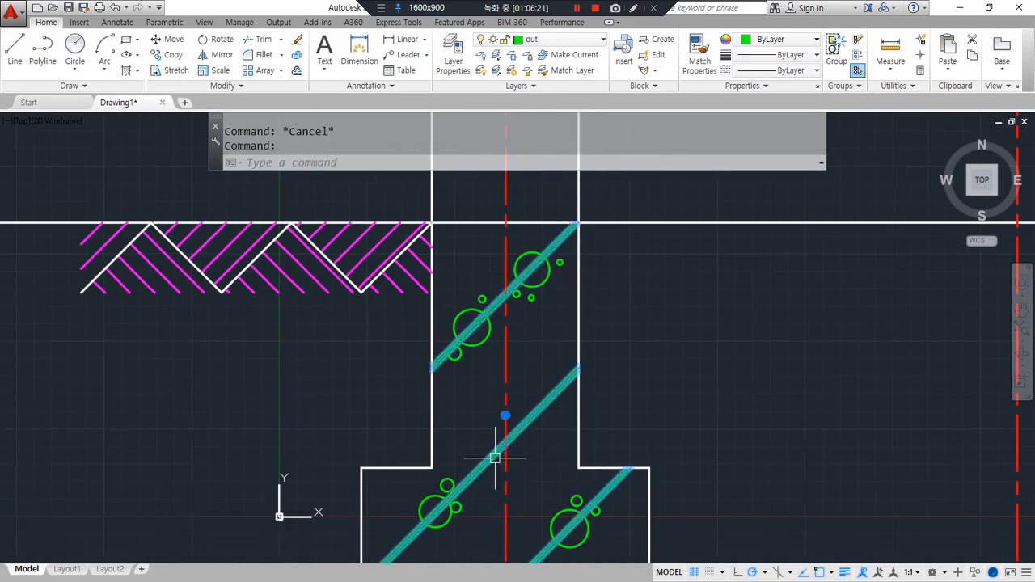
{"action": "left_click", "coordinate": [456, 86]}
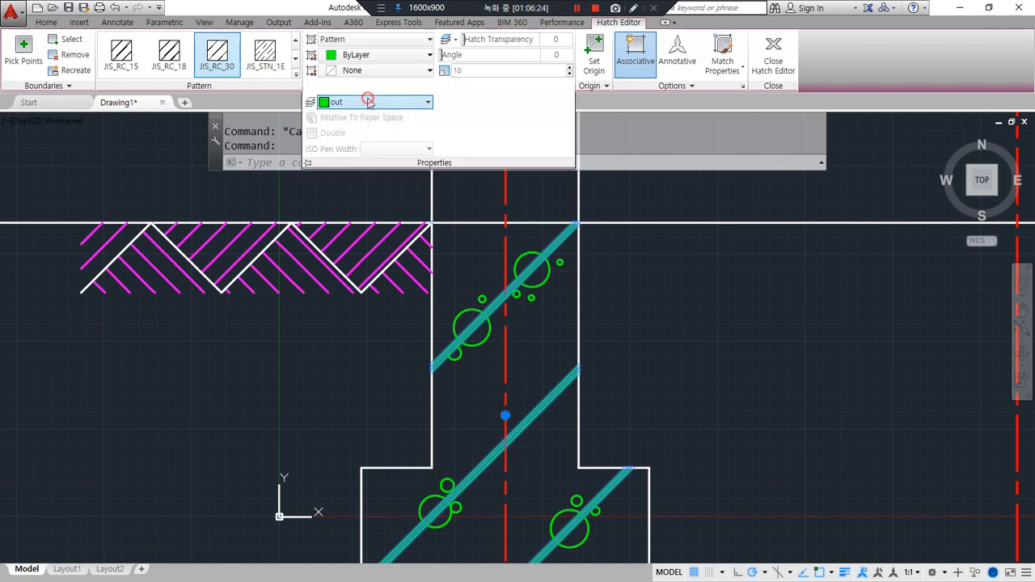
{"action": "left_click", "coordinate": [368, 102]}
{"action": "left_click", "coordinate": [371, 152]}
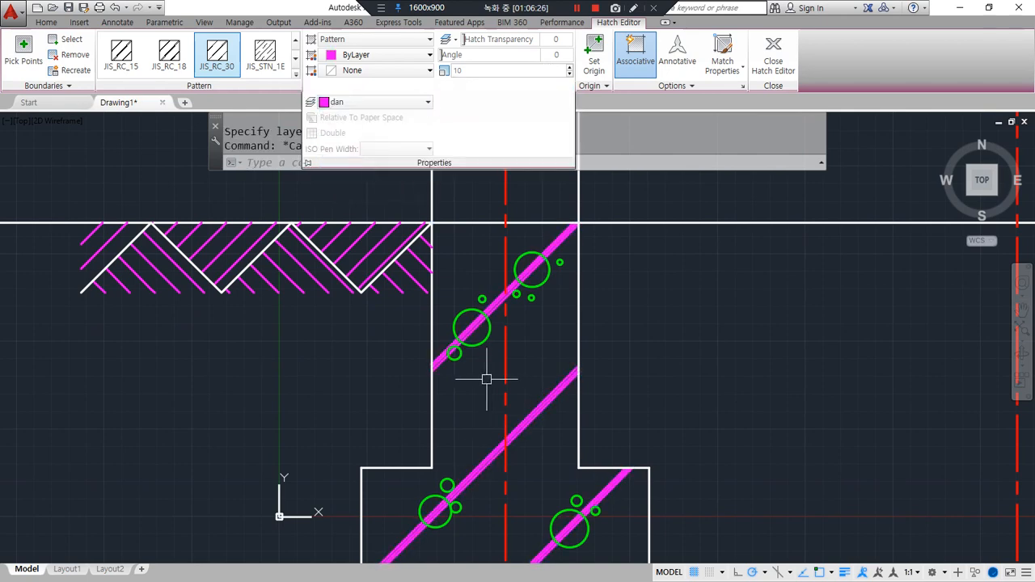
{"action": "middle_click_drag", "start_coordinate": [467, 359], "coordinate": [423, 271]}
{"action": "type", "text": "ma"}
{"action": "key", "text": "Return"}
{"action": "left_click", "coordinate": [355, 203]}
{"action": "middle_click_drag", "start_coordinate": [408, 213], "coordinate": [402, 279]}
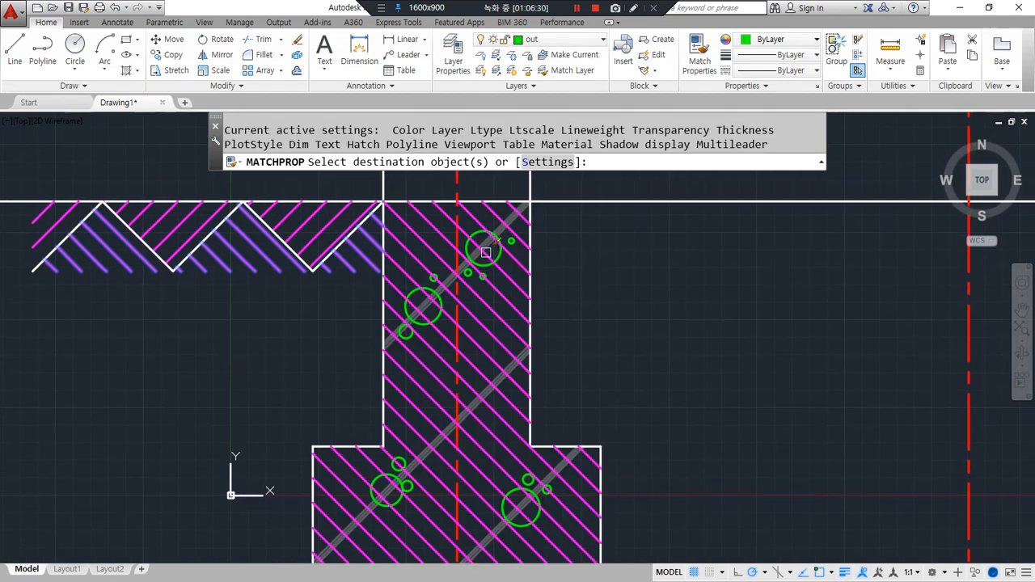
{"action": "key", "text": "Escape"}
{"action": "key", "text": "Escape"}
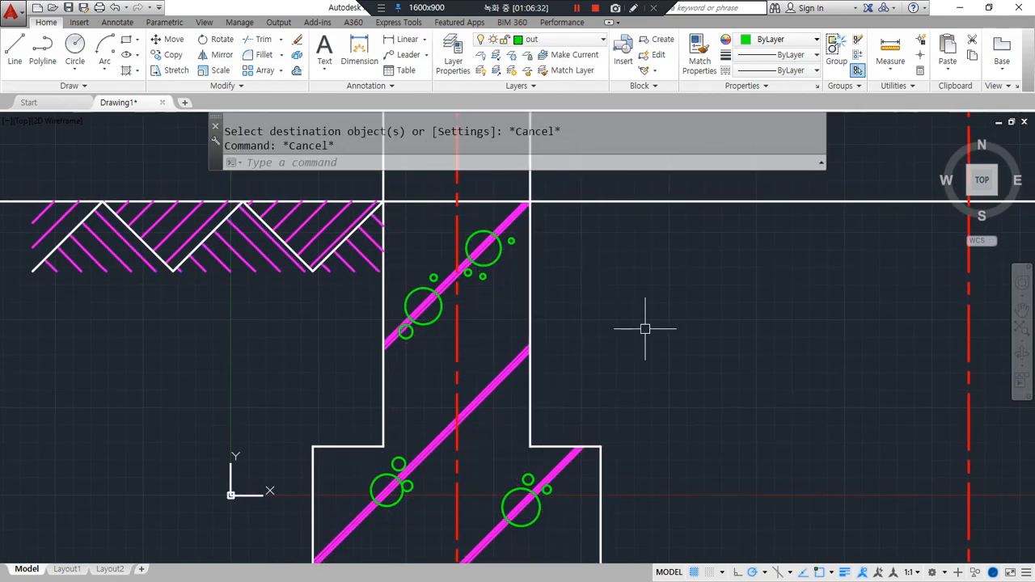
- Offset the second section's centre line 100 to the right
{"action": "scroll", "coordinate": [616, 278], "scroll_direction": "down", "scroll_amount": 2}
{"action": "middle_click_drag", "start_coordinate": [616, 277], "coordinate": [238, 238]}
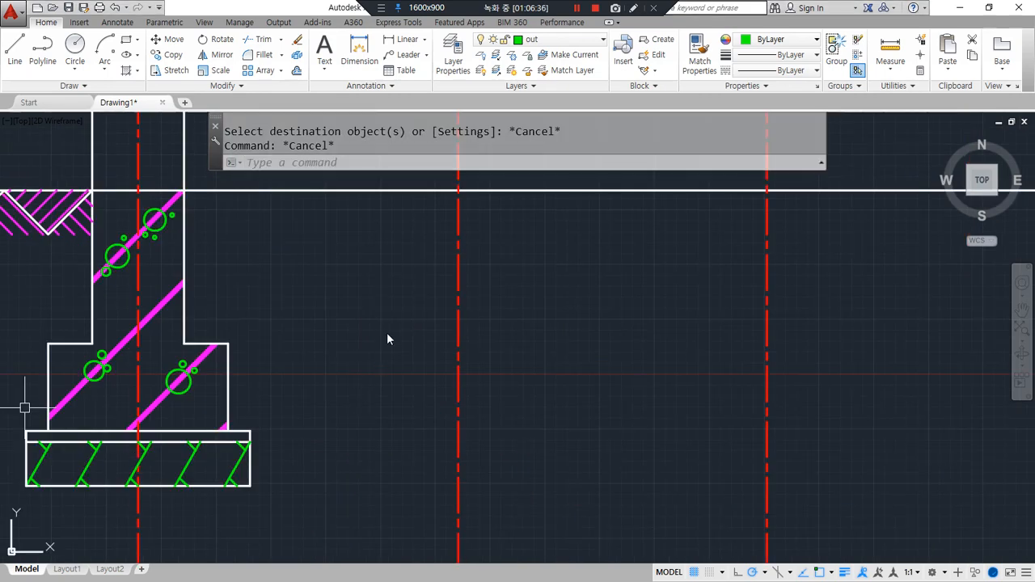
{"action": "middle_click_drag", "start_coordinate": [390, 317], "coordinate": [419, 370]}
{"action": "mouse_move", "coordinate": [488, 553]}
{"action": "left_mouse_down"}
{"action": "mouse_move", "coordinate": [391, 495]}
{"action": "mouse_move", "coordinate": [623, 313]}
{"action": "mouse_move", "coordinate": [492, 570]}
{"action": "left_mouse_up"}
{"action": "type", "text": "o"}
{"action": "key", "text": "Return"}
{"action": "type", "text": "100"}
{"action": "key", "text": "Return"}
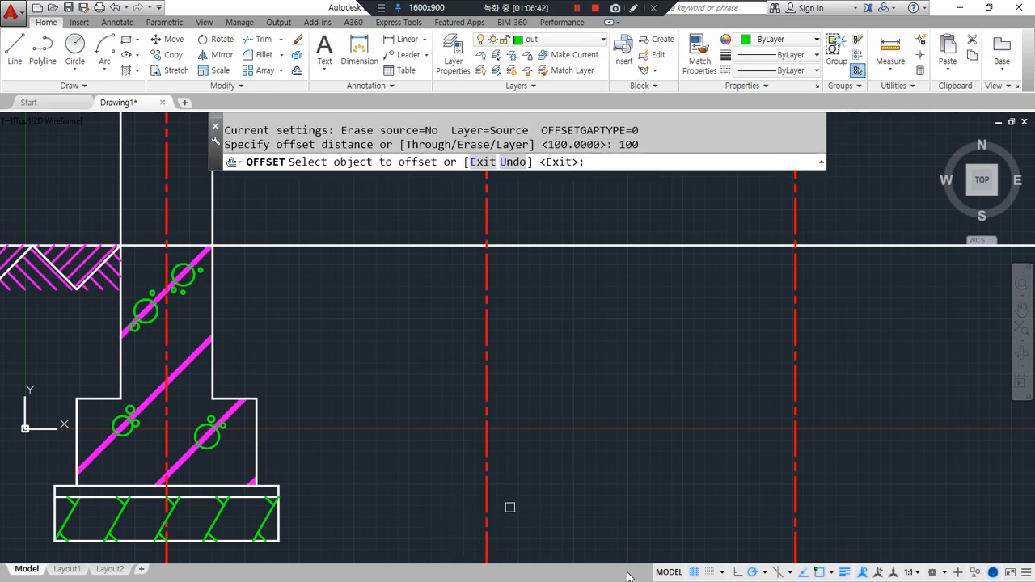
{"action": "left_click", "coordinate": [483, 314]}
{"action": "left_click", "coordinate": [574, 320]}
{"action": "key", "text": "Return"}
- Offset the new line beside the second section's centre line 420 to the left
{"action": "key", "text": "Return"}
{"action": "key", "text": "Return"}
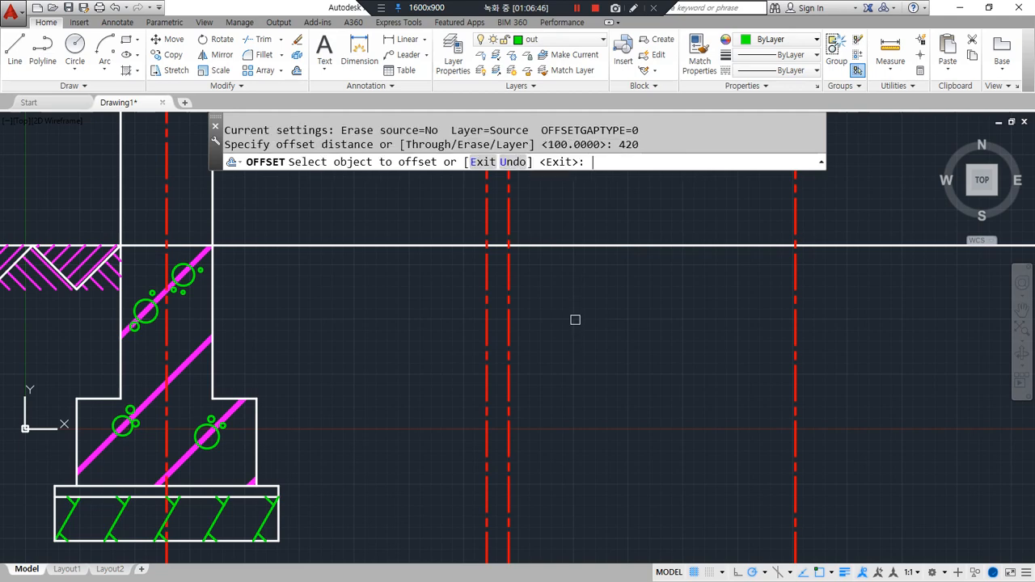
{"action": "left_click", "coordinate": [510, 333]}
{"action": "left_click", "coordinate": [429, 343]}
{"action": "key", "text": "Return"}
- Match the properties of the first footing's right edge onto the two offset lines around the second centre line
{"action": "type", "text": "ma"}
{"action": "key", "text": "Return"}
{"action": "left_click", "coordinate": [256, 409]}
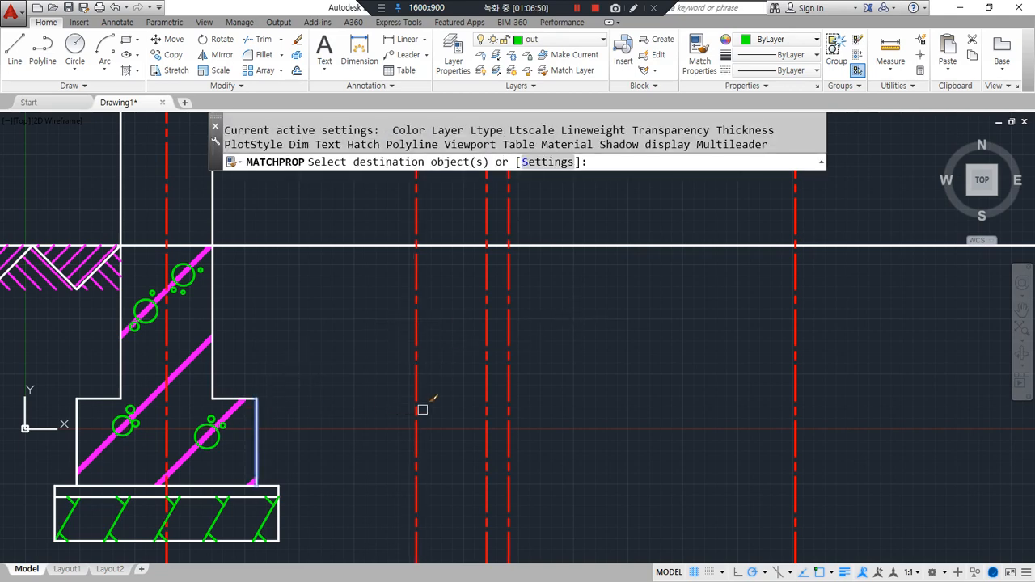
{"action": "left_click", "coordinate": [420, 410]}
{"action": "left_click", "coordinate": [513, 420]}
{"action": "key", "text": "Return"}
- Draw horizontal lines from the first footing's upper right corner and its base's upper right corner, extending past the second centre line
{"action": "type", "text": "l"}
{"action": "key", "text": "Return"}
{"action": "left_click", "coordinate": [255, 399]}
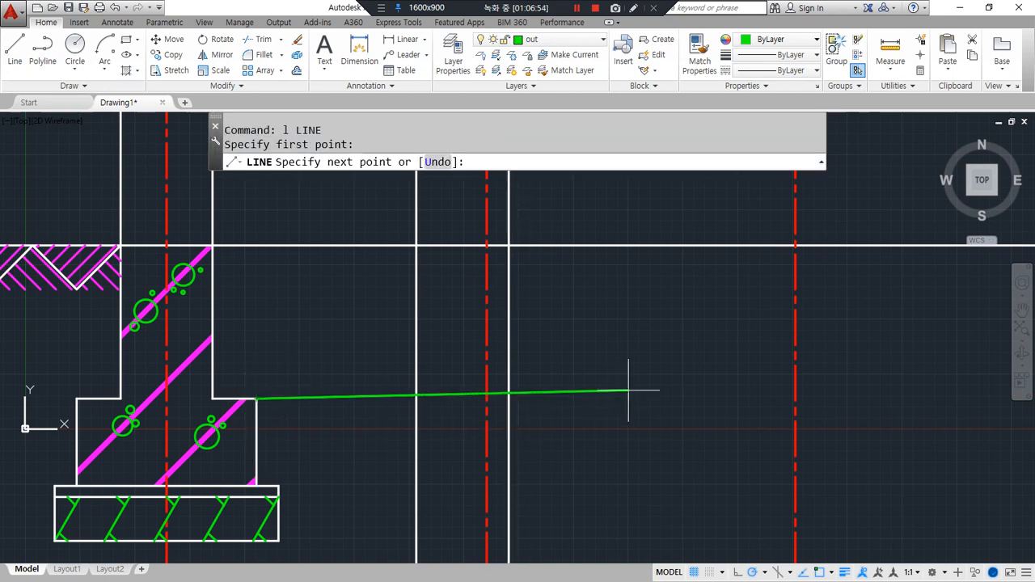
{"action": "left_click", "coordinate": [639, 399]}
{"action": "key", "text": "Return"}
{"action": "key", "text": "Return"}
{"action": "left_click", "coordinate": [278, 486]}
{"action": "left_click", "coordinate": [726, 486]}
{"action": "key", "text": "Return"}
- Draw horizontal lines from the right ends of the first base's inner line and bottom edge, extending past the second centre line
{"action": "key", "text": "Return"}
{"action": "left_click", "coordinate": [278, 496]}
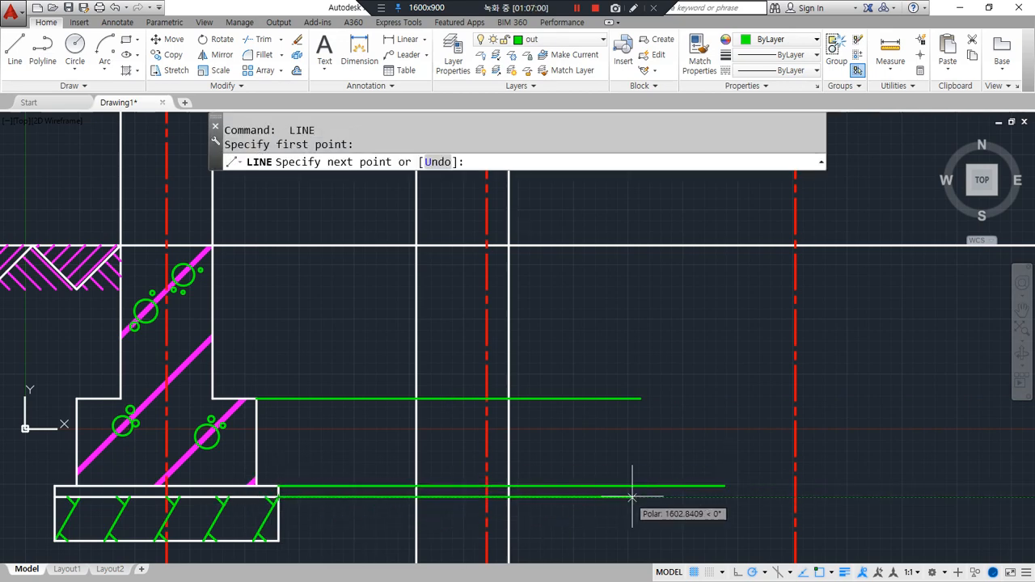
{"action": "left_click", "coordinate": [725, 496]}
{"action": "key", "text": "Return"}
{"action": "key", "text": "Return"}
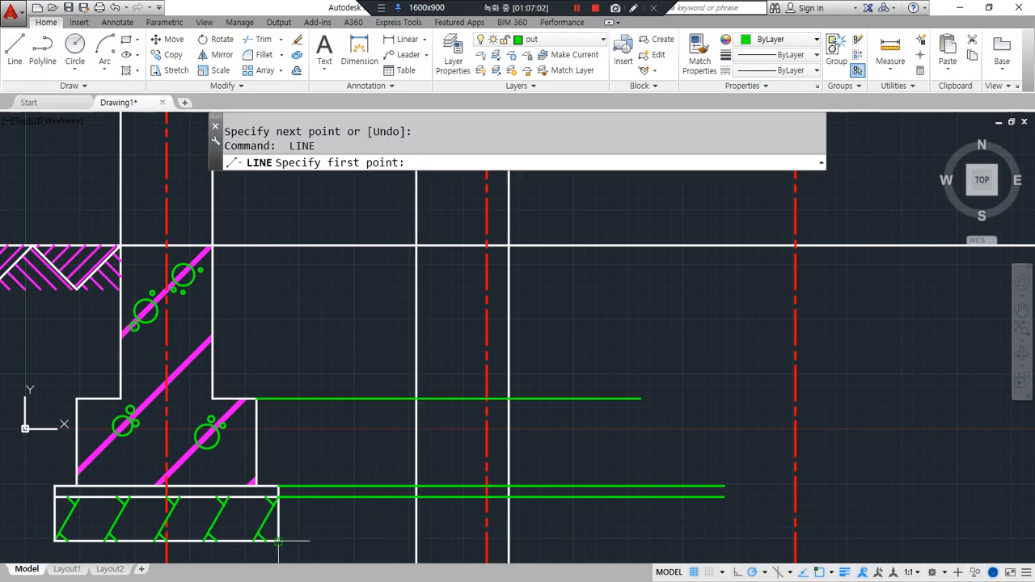
{"action": "left_click", "coordinate": [278, 540]}
{"action": "left_click", "coordinate": [727, 540]}
{"action": "key", "text": "Return"}
- Match the properties of the second section's right wall line onto the four new horizontal lines
{"action": "type", "text": "ma"}
{"action": "key", "text": "Return"}
{"action": "left_click", "coordinate": [509, 517]}
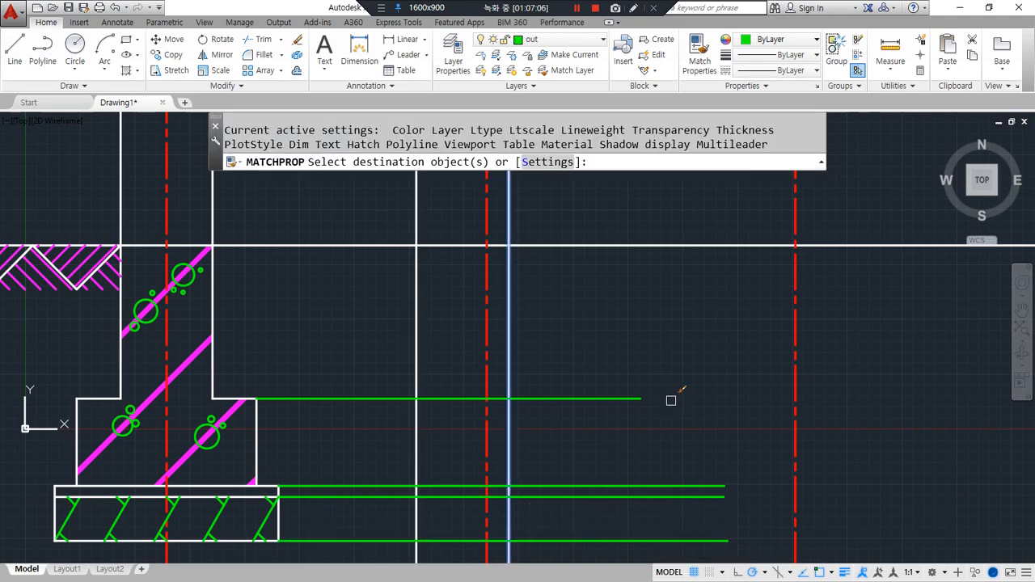
{"action": "left_click", "coordinate": [692, 360]}
{"action": "left_click", "coordinate": [550, 558]}
{"action": "key", "text": "Return"}
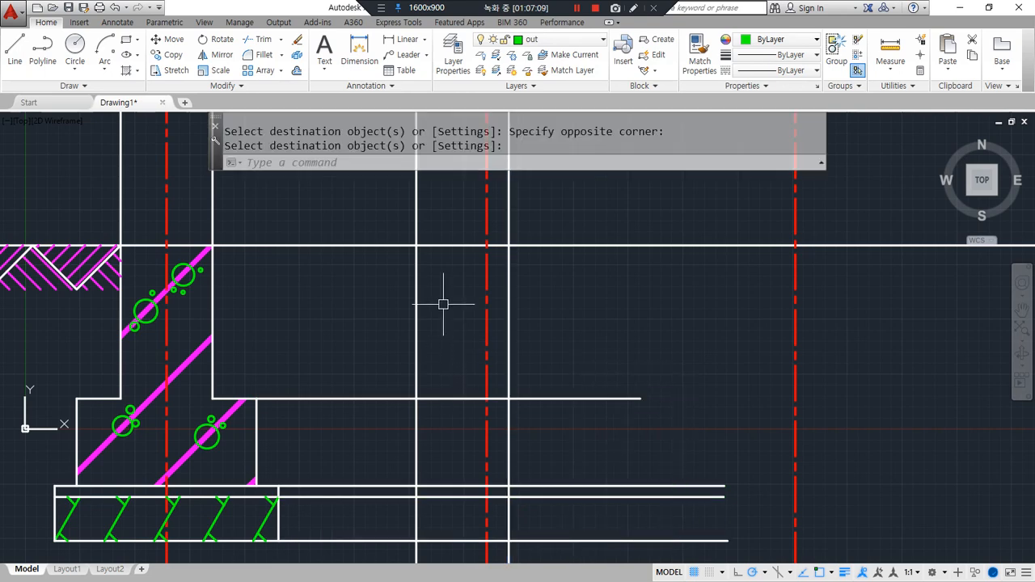
- Offset the ground line 200 downward
{"action": "type", "text": "o"}
{"action": "key", "text": "Return"}
{"action": "type", "text": "200"}
{"action": "key", "text": "Return"}
{"action": "left_click", "coordinate": [392, 245]}
{"action": "left_click", "coordinate": [376, 302]}
{"action": "key", "text": "Return"}
- Draw a line at 315° from the intersection of the second section's left wall line and the offset ground line
{"action": "type", "text": "l"}
{"action": "key", "text": "Return"}
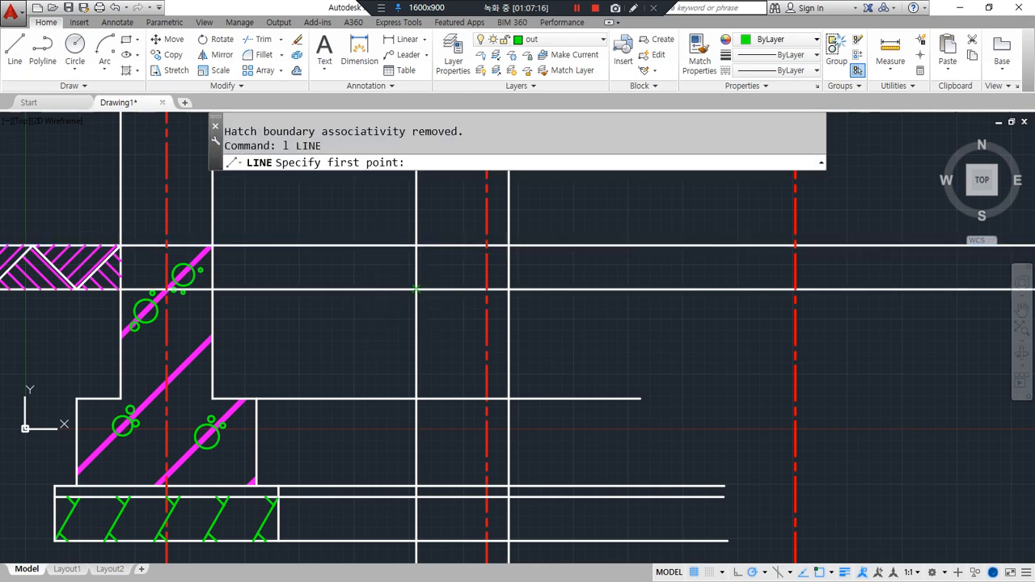
{"action": "left_click", "coordinate": [416, 289]}
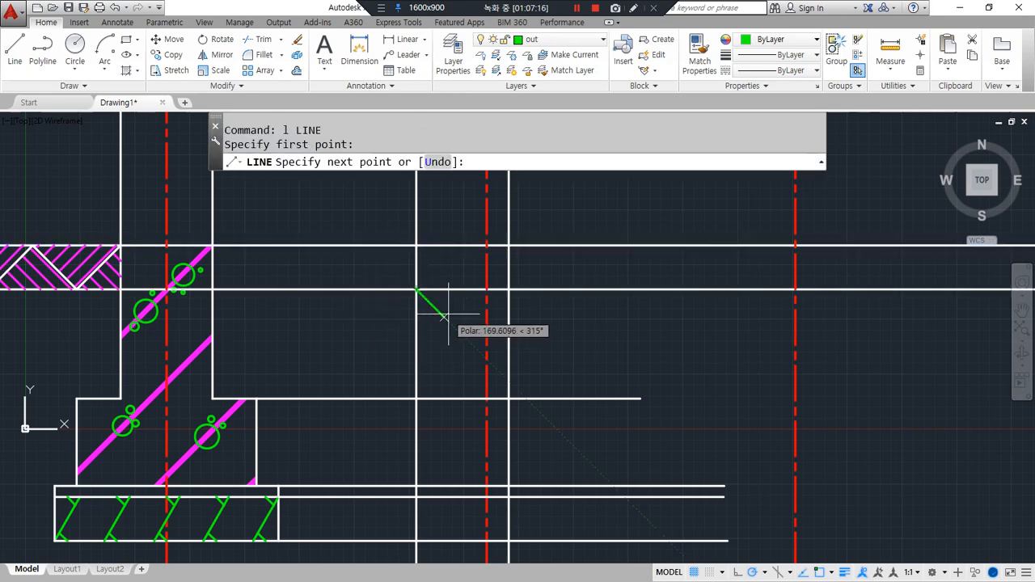
{"action": "left_click", "coordinate": [475, 347]}
{"action": "key", "text": "Return"}
- Offset the second section's right wall line 250 to the left
{"action": "type", "text": "o"}
{"action": "key", "text": "Return"}
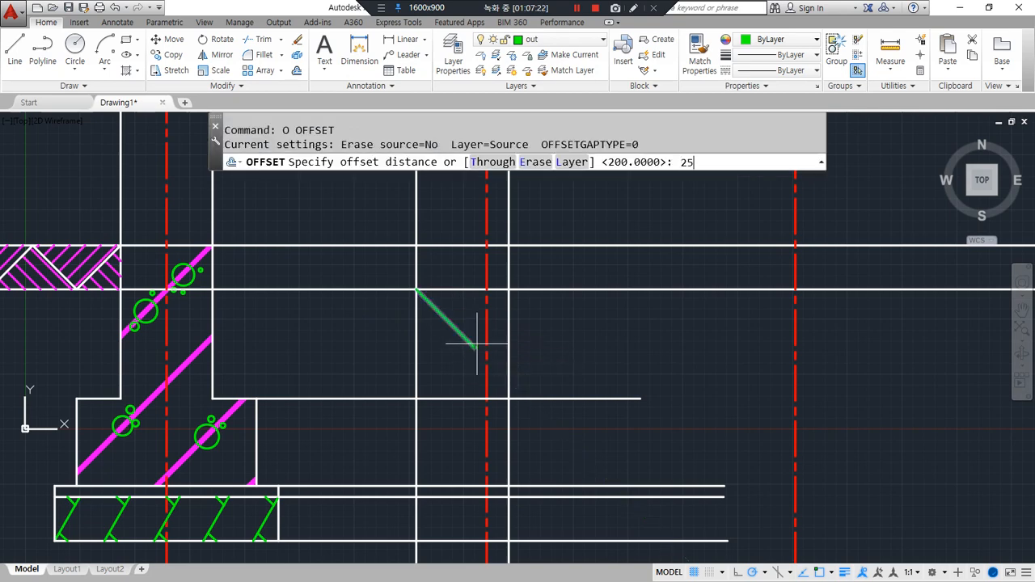
{"action": "type", "text": "250"}
{"action": "key", "text": "Return"}
{"action": "left_click", "coordinate": [509, 370]}
{"action": "left_click", "coordinate": [442, 364]}
- Match the properties of the newly offset wall line onto the diagonal line
{"action": "type", "text": "ma"}
{"action": "key", "text": "Return"}
{"action": "left_click", "coordinate": [454, 353]}
{"action": "left_click", "coordinate": [453, 323]}
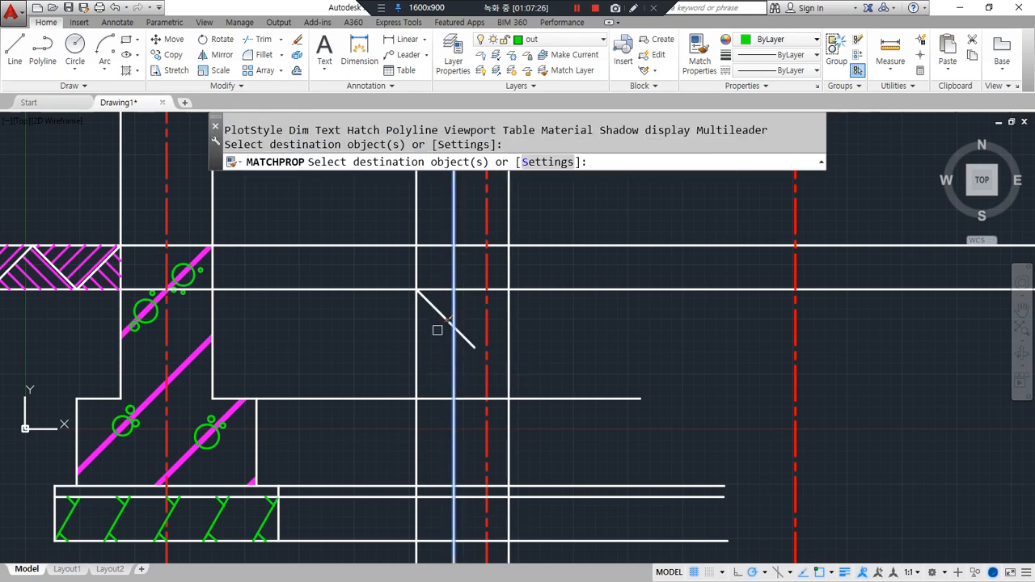
- Fillet the diagonal line with the upper left wall line and the offset lower wall line to form the sloped haunch
{"action": "type", "text": "f"}
{"action": "key", "text": "Return"}
{"action": "left_click", "coordinate": [417, 276]}
{"action": "left_click", "coordinate": [429, 303]}
{"action": "key", "text": "Return"}
{"action": "left_click", "coordinate": [440, 316]}
{"action": "left_click", "coordinate": [455, 348]}
- Erase the helper line offset below the ground line
{"action": "left_click", "coordinate": [455, 288]}
{"action": "type", "text": "e"}
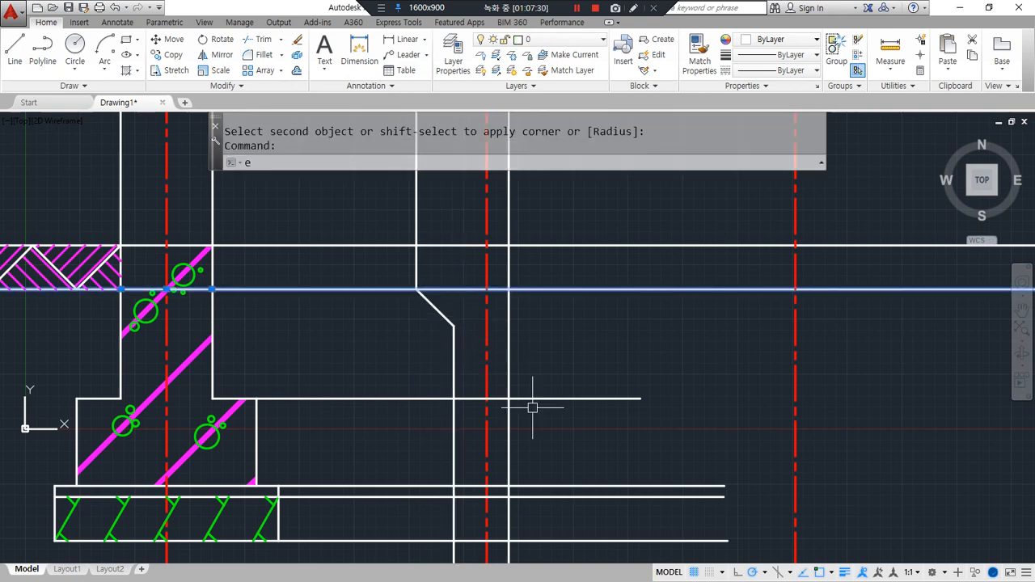
{"action": "key", "text": "Return"}
{"action": "middle_click_drag", "start_coordinate": [549, 454], "coordinate": [550, 447]}
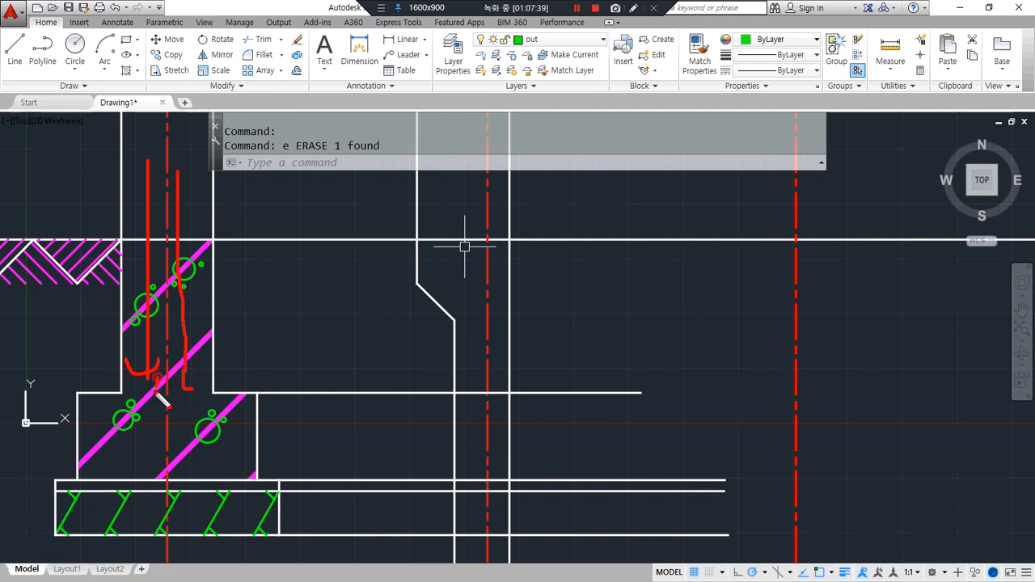
{"action": "key", "text": "Escape"}
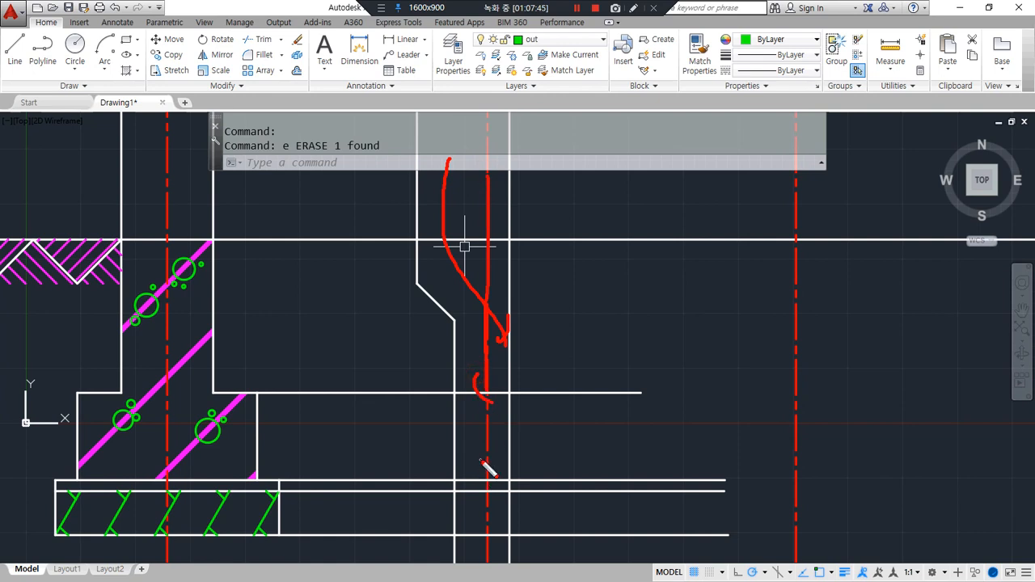
{"action": "key", "text": "Escape"}
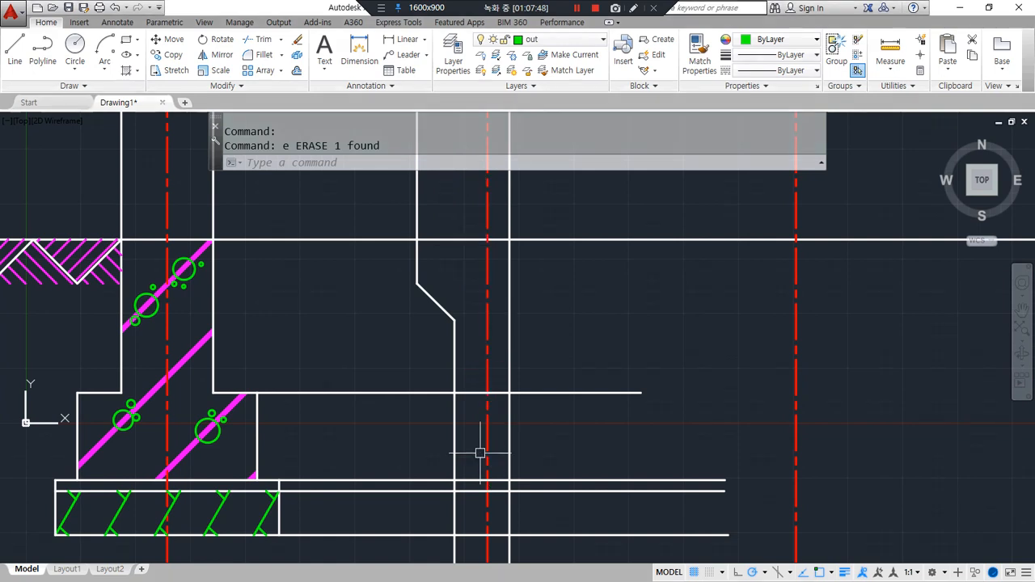
- Offset the second section's right wall line and lower left wall line 200 outward for the footing sides
{"action": "type", "text": "o"}
{"action": "key", "text": "Return"}
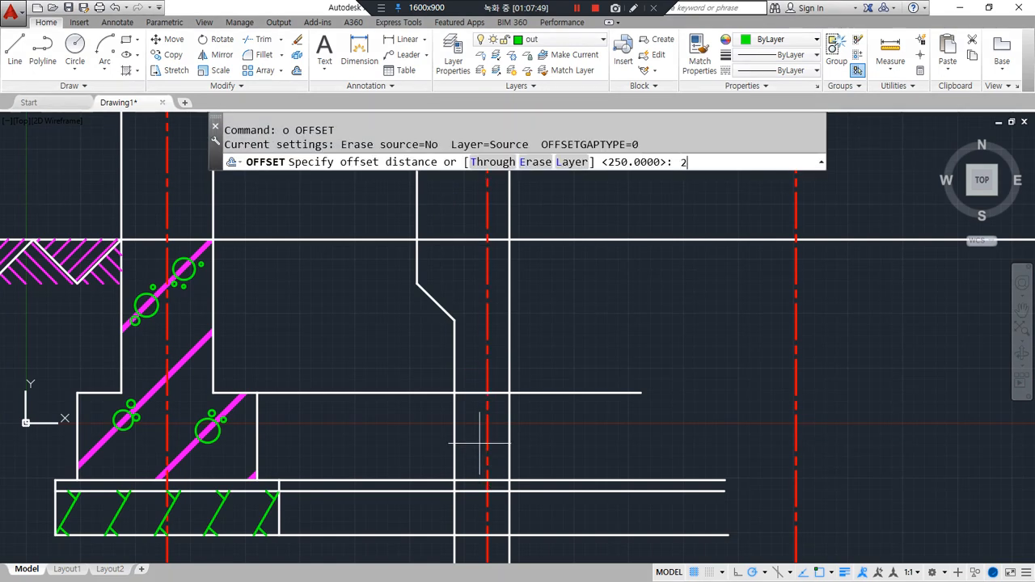
{"action": "type", "text": "200"}
{"action": "key", "text": "Return"}
{"action": "left_click", "coordinate": [508, 418]}
{"action": "left_click", "coordinate": [536, 427]}
{"action": "left_click", "coordinate": [456, 434]}
{"action": "left_click", "coordinate": [410, 435]}
{"action": "key", "text": "Return"}
- Offset both footing side lines of the second section 100 outward for the base sides
{"action": "type", "text": "o"}
{"action": "key", "text": "Return"}
{"action": "type", "text": "1"}
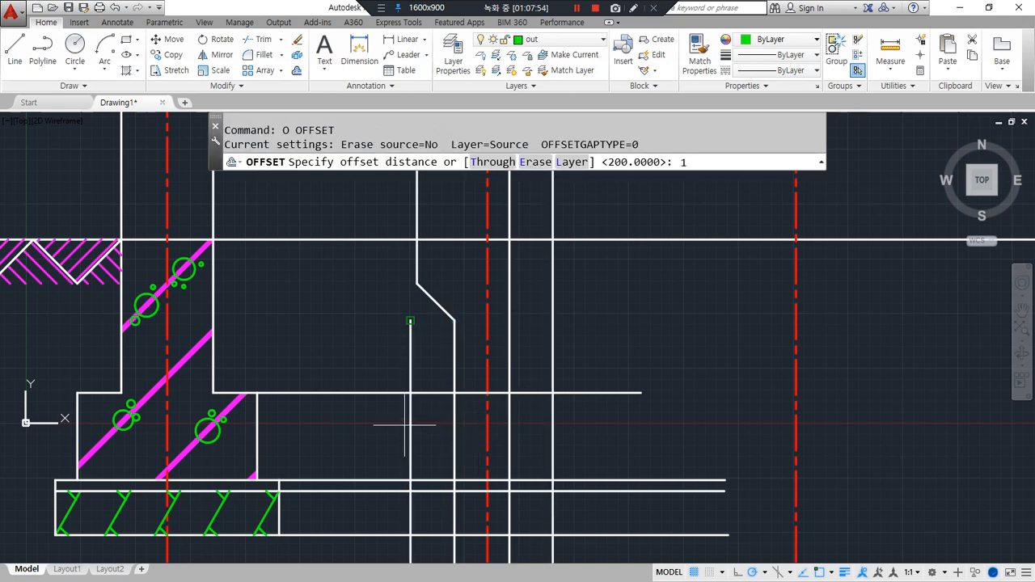
{"action": "type", "text": "00"}
{"action": "key", "text": "Return"}
{"action": "left_click", "coordinate": [552, 441]}
{"action": "left_click", "coordinate": [587, 441]}
{"action": "left_click", "coordinate": [410, 443]}
{"action": "left_click", "coordinate": [409, 443]}
{"action": "key", "text": "Return"}
{"action": "type", "text": "tr"}
{"action": "key", "text": "Return"}
{"action": "key", "text": "Return"}
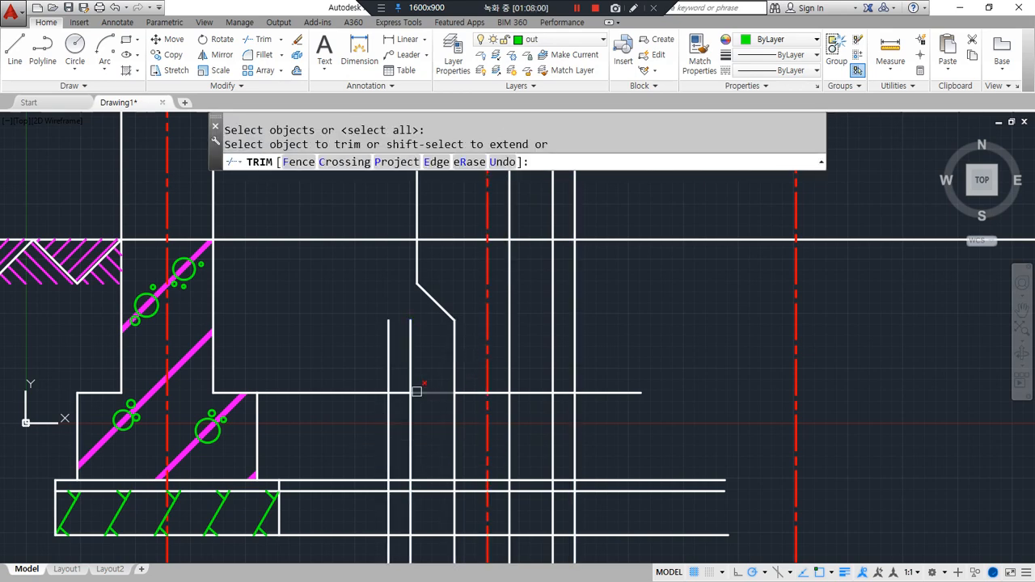
{"action": "key", "text": "Escape"}
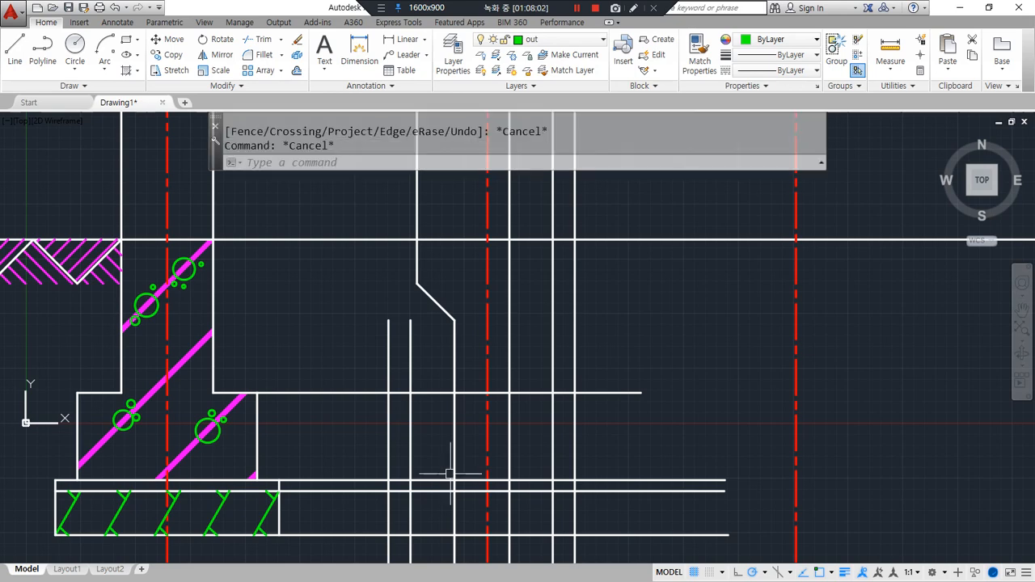
{"action": "type", "text": "f"}
{"action": "key", "text": "Return"}
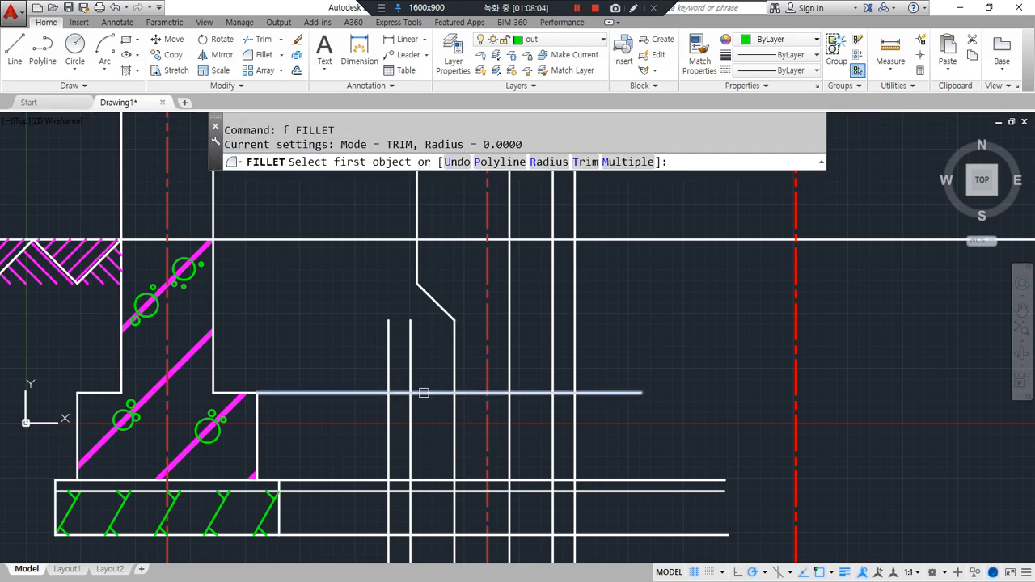
{"action": "key", "text": "Escape"}
- Trim the second section's footing-top line inside the wall, between the left wall line and the centre line
{"action": "type", "text": "tr"}
{"action": "key", "text": "Return"}
{"action": "key", "text": "Return"}
{"action": "left_click", "coordinate": [471, 394]}
{"action": "key", "text": "Escape"}
- Fillet the left wall line, footing-top line, left footing side and footing-bottom line into the second footing's left outline
{"action": "type", "text": "f"}
{"action": "key", "text": "Return"}
{"action": "left_click", "coordinate": [454, 376]}
{"action": "left_click", "coordinate": [433, 394]}
{"action": "key", "text": "Return"}
{"action": "left_click", "coordinate": [429, 394]}
{"action": "left_click", "coordinate": [412, 424]}
{"action": "key", "text": "Return"}
{"action": "left_click", "coordinate": [410, 439]}
{"action": "left_click", "coordinate": [426, 481]}
- Fillet the right wall line, footing-top line, right footing side and footing-bottom line into the second footing's right outline
{"action": "key", "text": "Return"}
{"action": "left_click", "coordinate": [508, 384]}
{"action": "left_click", "coordinate": [520, 393]}
{"action": "key", "text": "Return"}
{"action": "left_click", "coordinate": [536, 393]}
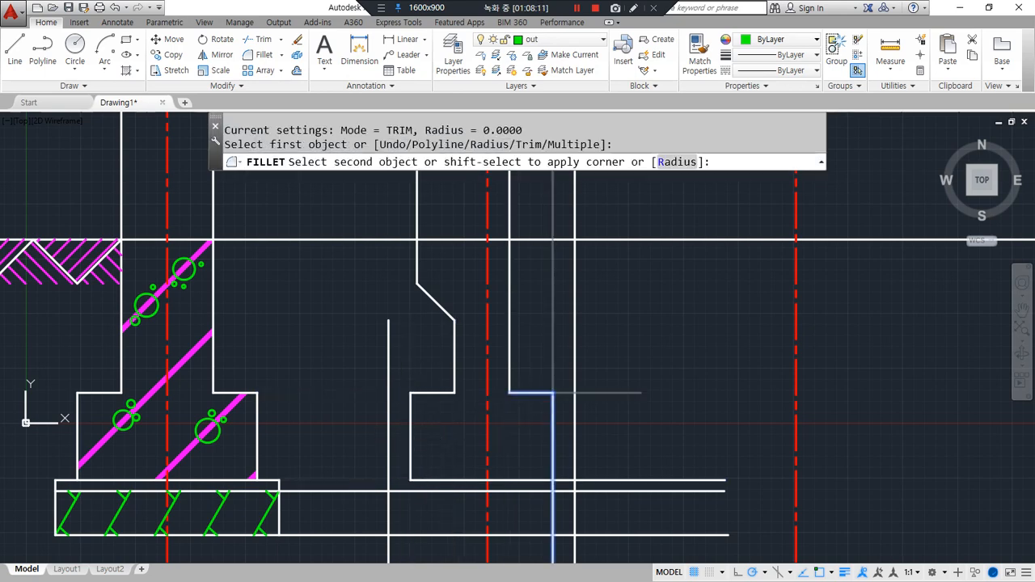
{"action": "left_click", "coordinate": [532, 483]}
- Fillet the base side lines with the base's inner and bottom lines to close the rectangle below the second footing
{"action": "key", "text": "Return"}
{"action": "left_click", "coordinate": [409, 491]}
{"action": "left_click", "coordinate": [386, 511]}
{"action": "key", "text": "Return"}
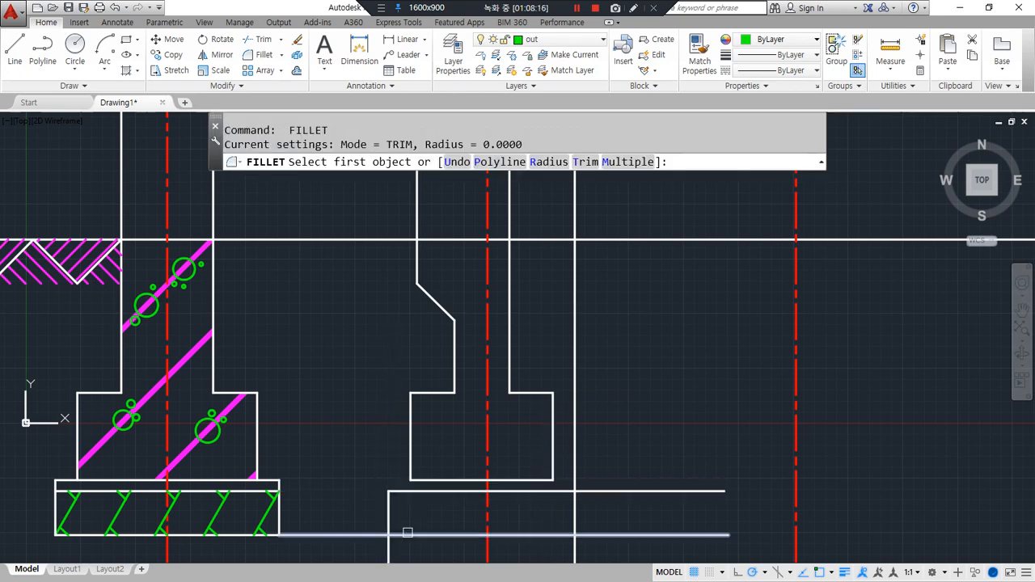
{"action": "left_click", "coordinate": [410, 535]}
{"action": "left_click", "coordinate": [542, 536]}
{"action": "key", "text": "Return"}
{"action": "left_click", "coordinate": [574, 512]}
{"action": "left_click", "coordinate": [554, 535]}
{"action": "key", "text": "Return"}
{"action": "left_click", "coordinate": [576, 510]}
{"action": "left_click", "coordinate": [566, 491]}
{"action": "key", "text": "Return"}
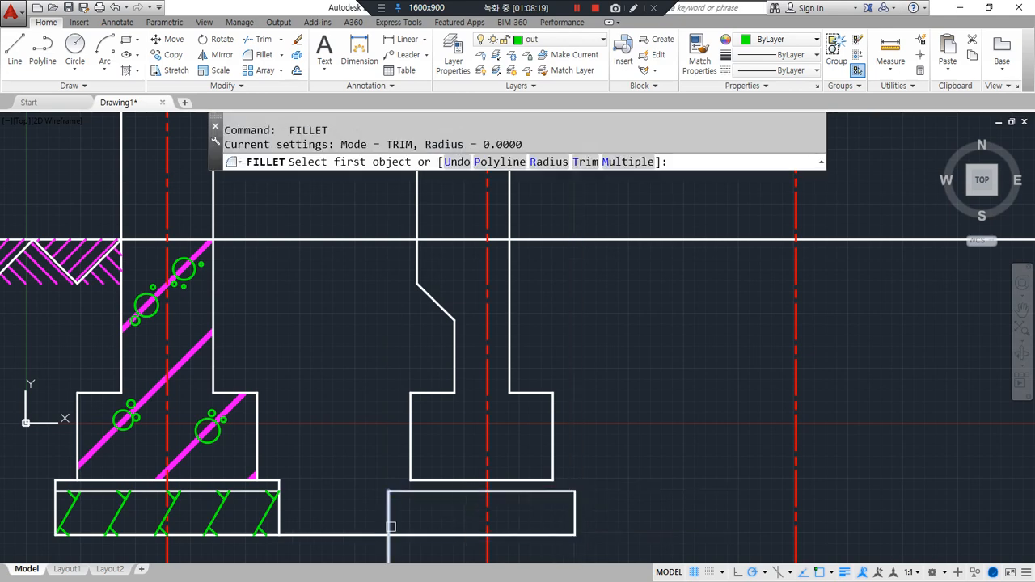
{"action": "left_click", "coordinate": [386, 513]}
{"action": "left_click", "coordinate": [404, 535]}
- Fillet the second footing's bottom line with the base's left and right sides to form the thin layer above the base
{"action": "key", "text": "Return"}
{"action": "left_click", "coordinate": [434, 481]}
{"action": "left_click", "coordinate": [554, 465]}
{"action": "key", "text": "Return"}
{"action": "left_click", "coordinate": [539, 479]}
{"action": "left_click", "coordinate": [570, 521]}
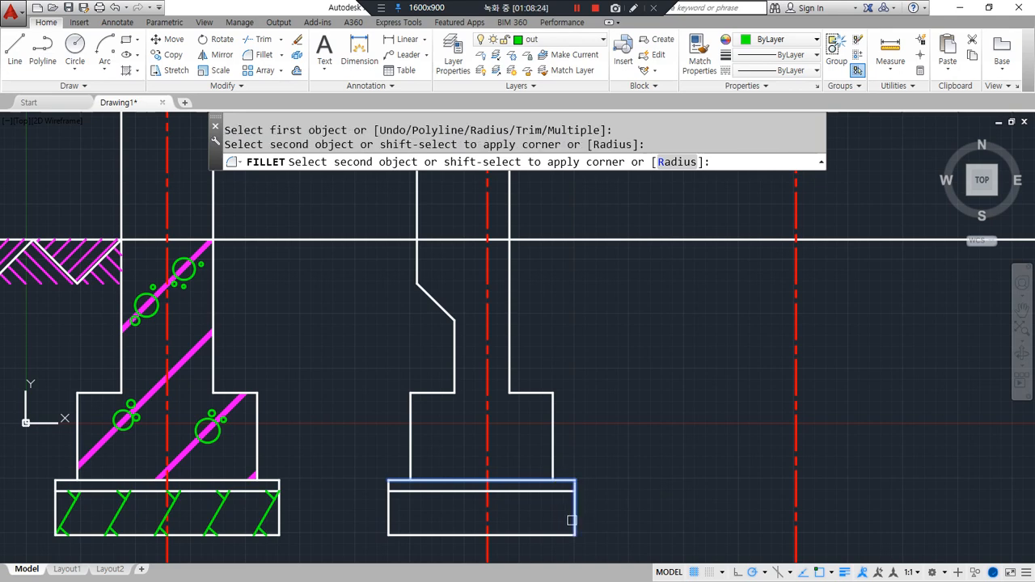
{"action": "left_click", "coordinate": [574, 520]}
{"action": "mouse_move", "coordinate": [356, 580]}
{"action": "left_mouse_down"}
{"action": "mouse_move", "coordinate": [407, 240]}
{"action": "mouse_move", "coordinate": [530, 557]}
{"action": "left_mouse_up"}
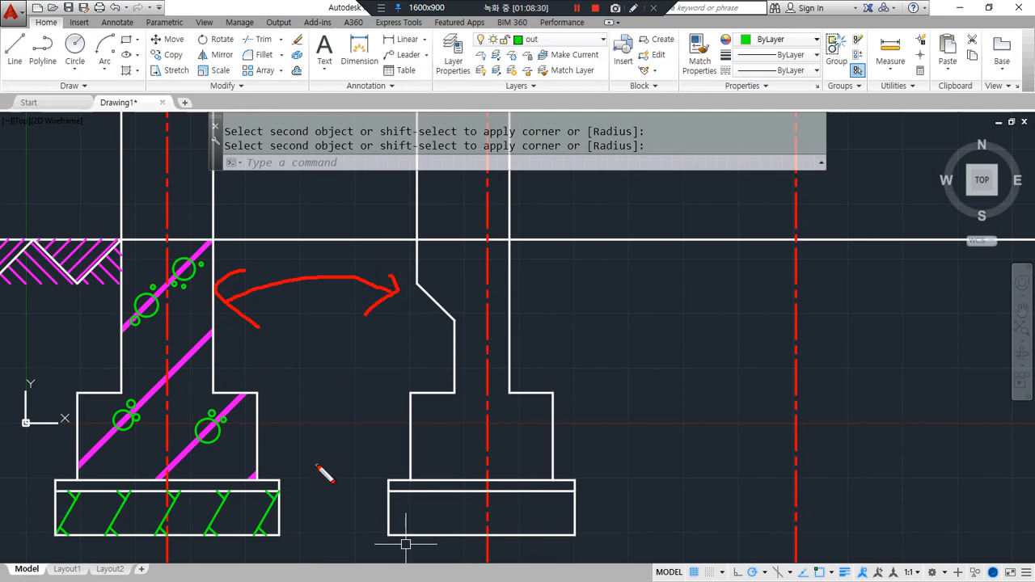
{"action": "key", "text": "Escape"}
{"action": "middle_click_drag", "start_coordinate": [825, 349], "coordinate": [731, 377]}
{"action": "key", "text": "ctrl+alt+d"}
{"action": "left_click_drag", "start_coordinate": [736, 410], "coordinate": [699, 408]}
{"action": "key", "text": "ctrl+alt+d"}
- Offset the third centre line 100 to both sides
{"action": "scroll", "coordinate": [538, 321], "scroll_direction": "down", "scroll_amount": 2}
{"action": "type", "text": "o"}
{"action": "key", "text": "Return"}
{"action": "type", "text": "100"}
{"action": "key", "text": "Return"}
{"action": "left_click", "coordinate": [619, 305]}
{"action": "left_click", "coordinate": [625, 307]}
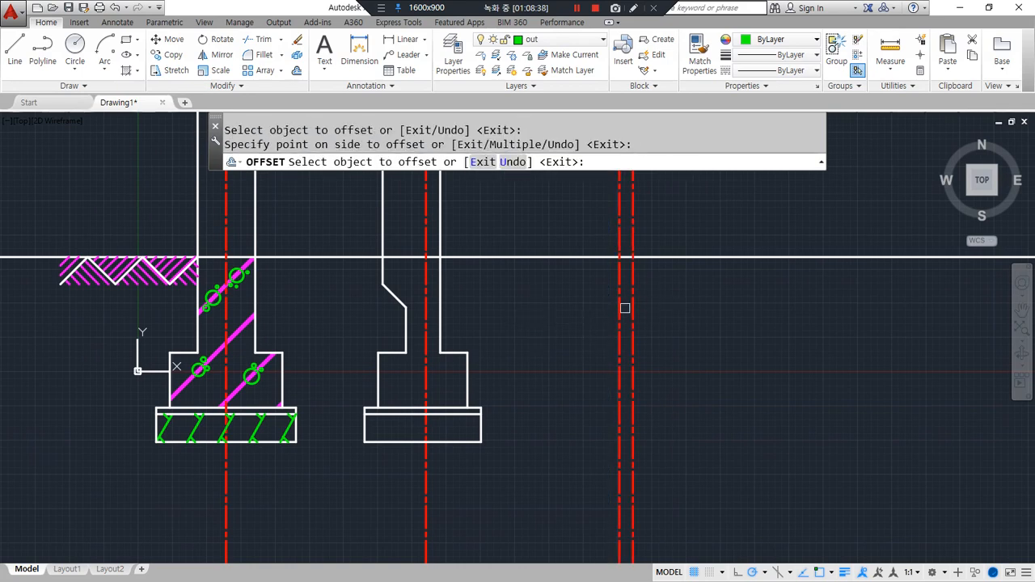
{"action": "left_click", "coordinate": [617, 306]}
{"action": "left_click", "coordinate": [566, 300]}
{"action": "key", "text": "Return"}
- Match the properties of the ground line onto the two offset lines around the third centre line
{"action": "type", "text": "ma"}
{"action": "key", "text": "Return"}
{"action": "left_click", "coordinate": [648, 259]}
{"action": "left_click", "coordinate": [633, 296]}
{"action": "left_click", "coordinate": [606, 310]}
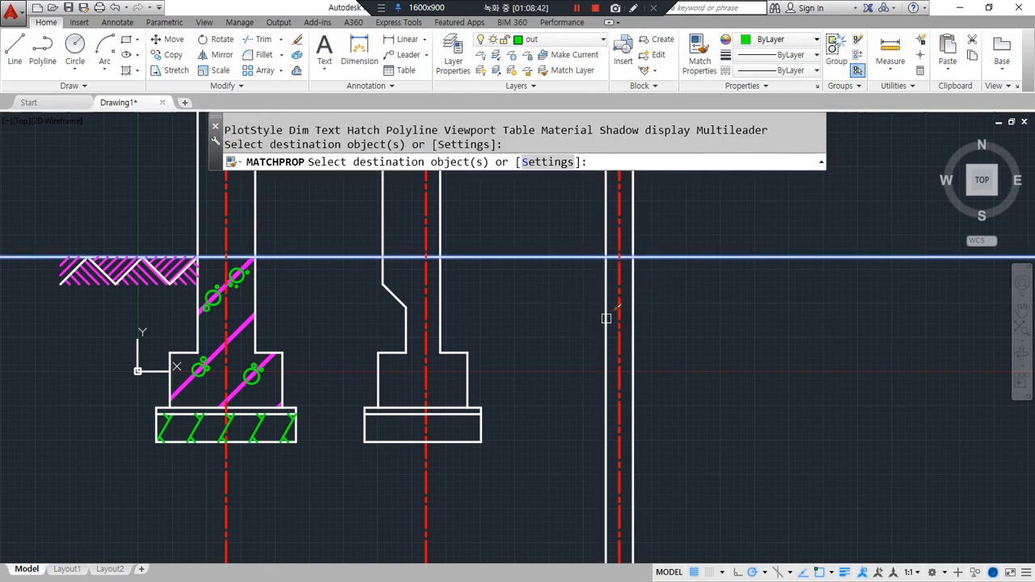
{"action": "key", "text": "Return"}
- Draw horizontal lines from the second footing's upper right corner and its base's upper right corner across the third section's wall lines
{"action": "scroll", "coordinate": [576, 348], "scroll_direction": "up", "scroll_amount": 2}
{"action": "type", "text": "l"}
{"action": "key", "text": "Return"}
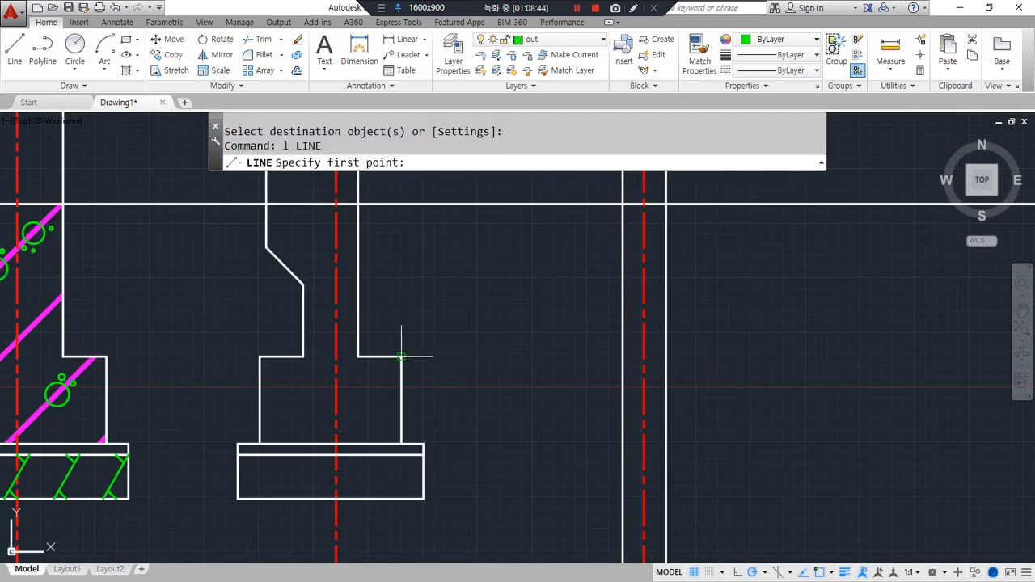
{"action": "left_click", "coordinate": [401, 357]}
{"action": "left_click", "coordinate": [905, 356]}
{"action": "key", "text": "Return"}
{"action": "key", "text": "Return"}
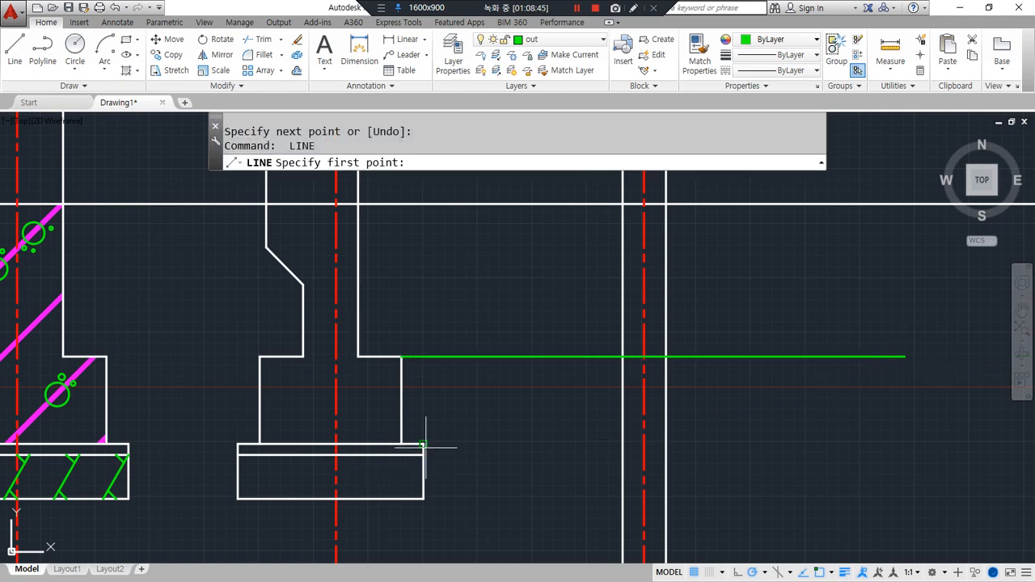
{"action": "left_click", "coordinate": [423, 444]}
{"action": "left_click", "coordinate": [895, 443]}
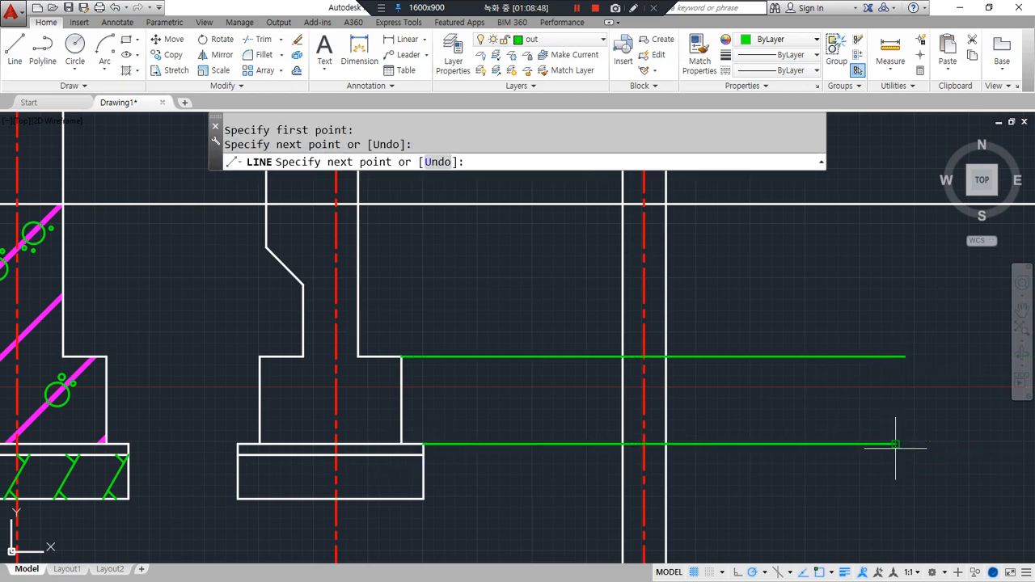
- Draw horizontal lines from the right ends of the second base's inner and bottom lines across the third section's wall lines
{"action": "key", "text": "Return"}
{"action": "key", "text": "Return"}
{"action": "left_click", "coordinate": [423, 455]}
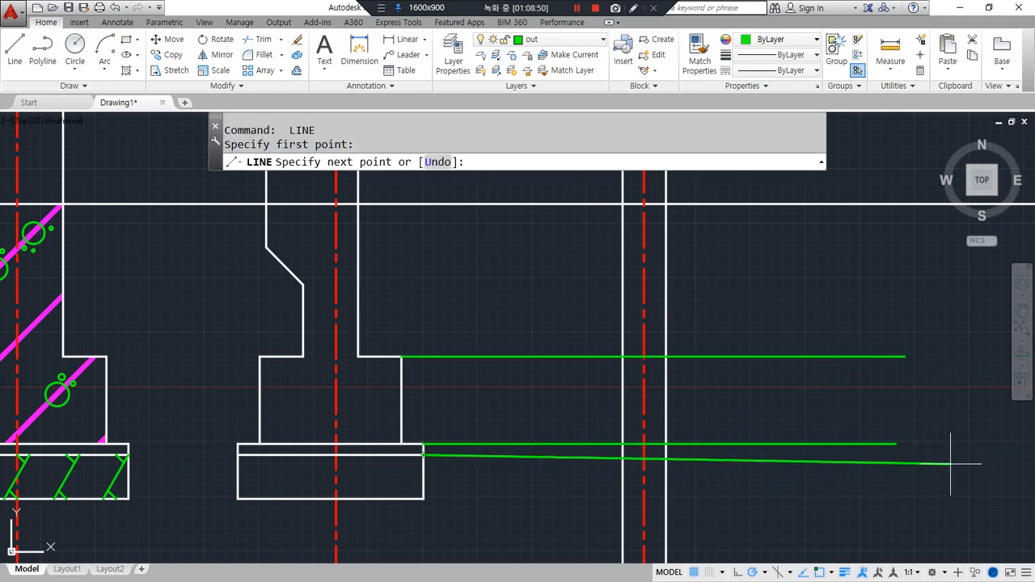
{"action": "left_click", "coordinate": [948, 455]}
{"action": "key", "text": "Return"}
{"action": "key", "text": "Return"}
{"action": "left_click", "coordinate": [423, 499]}
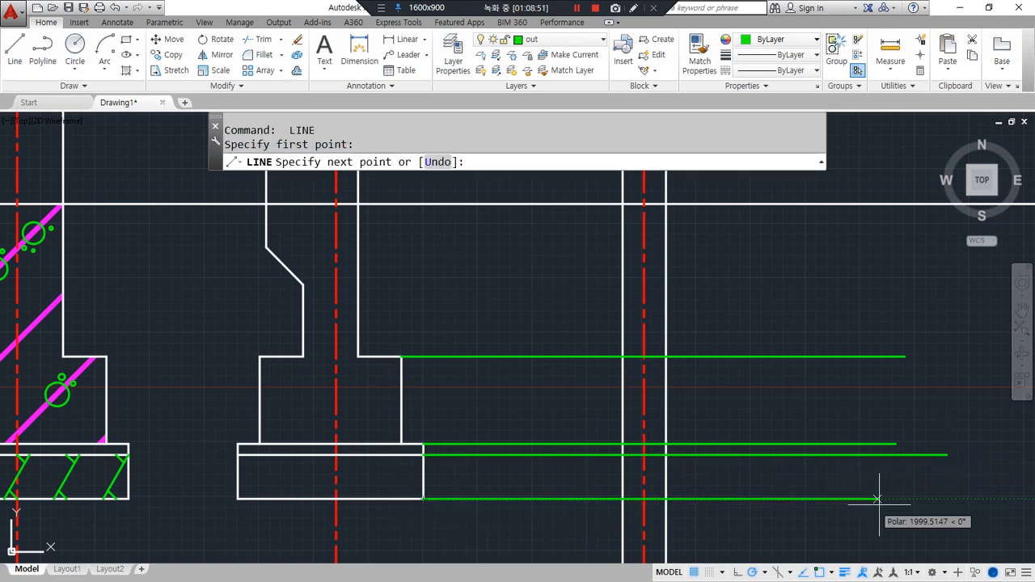
{"action": "left_click", "coordinate": [939, 499]}
{"action": "key", "text": "Return"}
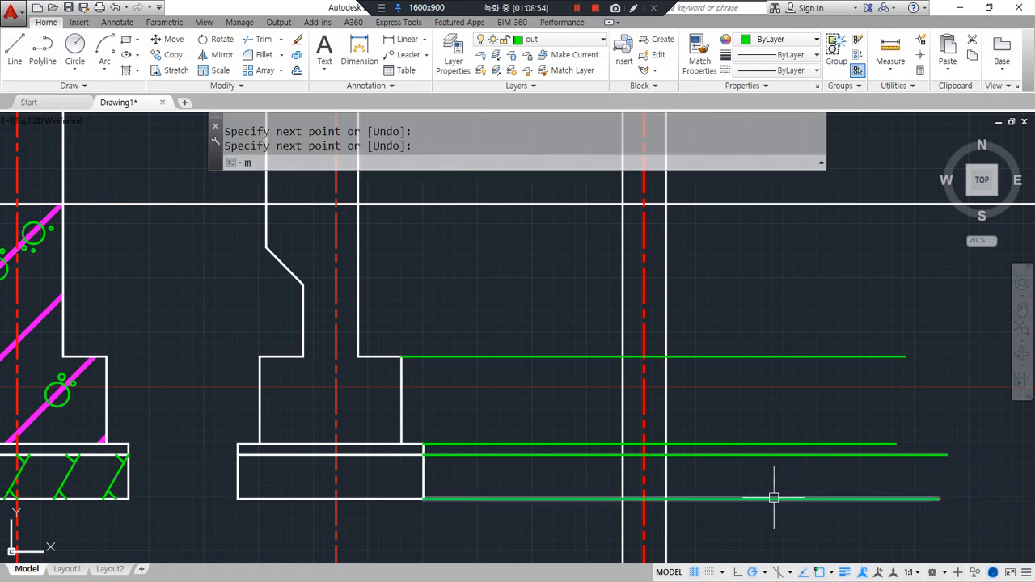
- Match the properties of the third section's right wall line onto the four new horizontal lines
{"action": "type", "text": "ma"}
{"action": "key", "text": "Return"}
{"action": "left_click", "coordinate": [666, 479]}
{"action": "left_click", "coordinate": [824, 305]}
{"action": "left_click", "coordinate": [745, 533]}
{"action": "key", "text": "Return"}
- Offset the third section's two wall lines 200 outwards for the footing sides
{"action": "type", "text": "o"}
{"action": "key", "text": "Return"}
{"action": "type", "text": "2"}
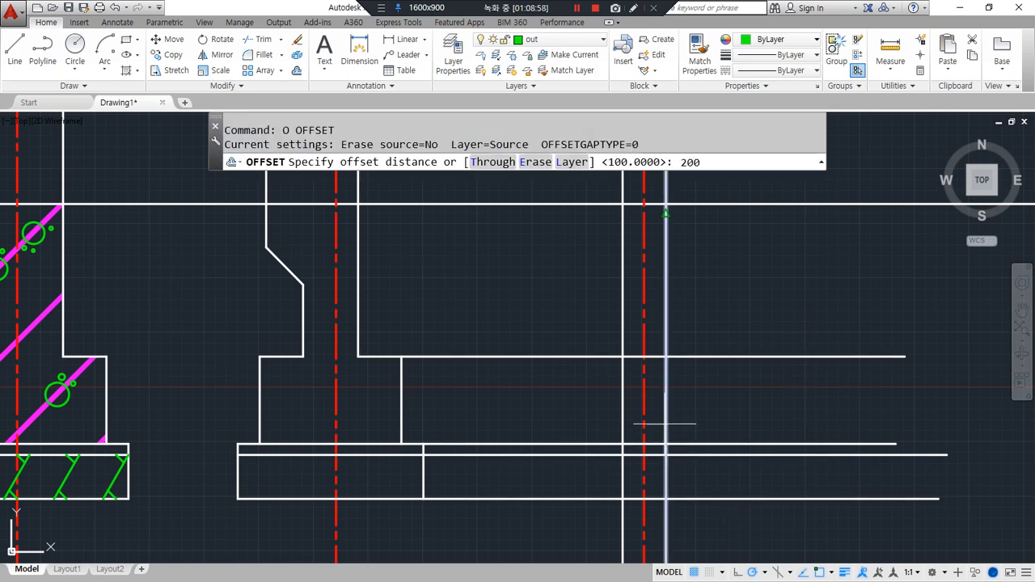
{"action": "type", "text": "00"}
{"action": "key", "text": "Return"}
{"action": "left_click", "coordinate": [665, 390]}
{"action": "left_click", "coordinate": [734, 394]}
{"action": "left_click", "coordinate": [623, 392]}
{"action": "left_click", "coordinate": [589, 398]}
{"action": "key", "text": "Return"}
- Offset the third footing's two side lines 100 outwards for the base sides
{"action": "key", "text": "Return"}
{"action": "type", "text": "100"}
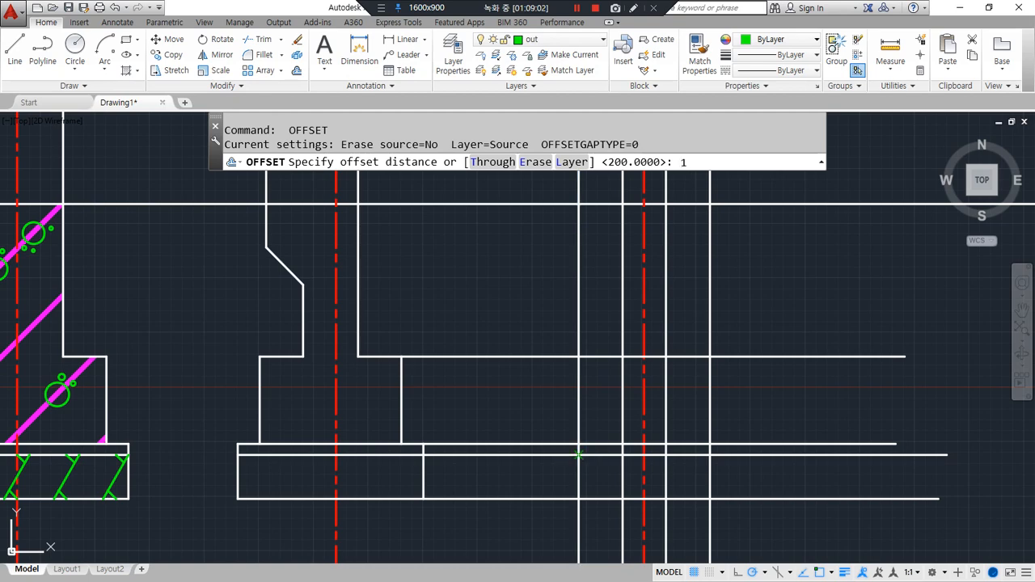
{"action": "key", "text": "Return"}
{"action": "left_click", "coordinate": [578, 471]}
{"action": "left_click", "coordinate": [567, 471]}
{"action": "left_click", "coordinate": [710, 483]}
{"action": "left_click", "coordinate": [798, 483]}
{"action": "key", "text": "Return"}
- Trim the third footing's top line between the centre line and right wall line, and fillet the right wall line with the remaining outer part
{"action": "type", "text": "tr"}
{"action": "key", "text": "Return"}
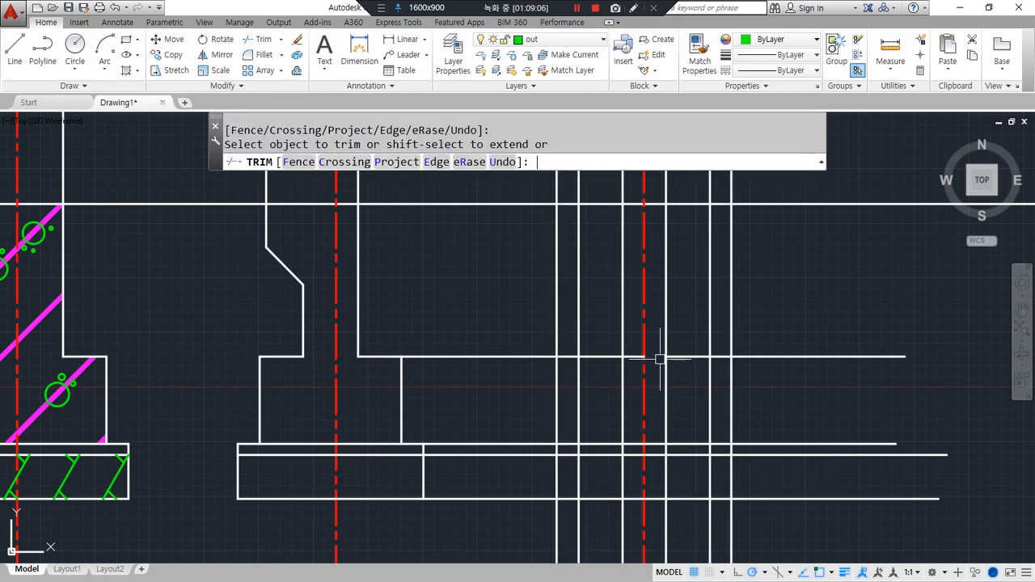
{"action": "key", "text": "Return"}
{"action": "type", "text": "f"}
{"action": "key", "text": "Return"}
{"action": "left_click", "coordinate": [667, 349]}
{"action": "left_click", "coordinate": [682, 359]}
- Fillet the third footing's right side with its top and bottom lines
{"action": "key", "text": "Return"}
{"action": "left_click", "coordinate": [691, 357]}
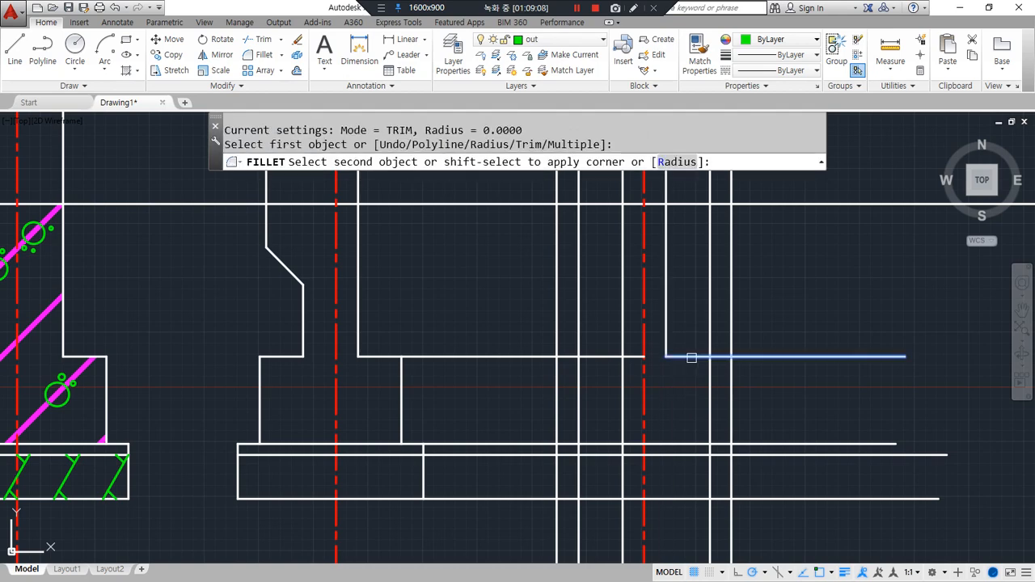
{"action": "left_click", "coordinate": [712, 409]}
{"action": "key", "text": "Return"}
{"action": "left_click", "coordinate": [694, 442]}
{"action": "left_click", "coordinate": [711, 408]}
- Fillet the third footing's top line with the left wall line, and its left side with its top and bottom lines
{"action": "key", "text": "Return"}
{"action": "left_click", "coordinate": [626, 338]}
{"action": "left_click", "coordinate": [611, 354]}
{"action": "left_click", "coordinate": [606, 357]}
{"action": "key", "text": "Return"}
{"action": "left_click", "coordinate": [599, 357]}
{"action": "left_click", "coordinate": [576, 371]}
{"action": "key", "text": "Return"}
{"action": "left_click", "coordinate": [579, 397]}
{"action": "left_click", "coordinate": [594, 443]}
- Fillet the base's left and right sides with its inner and bottom lines to close the rectangle below the third footing
{"action": "key", "text": "Return"}
{"action": "left_click", "coordinate": [566, 455]}
{"action": "left_click", "coordinate": [556, 471]}
{"action": "key", "text": "Return"}
{"action": "left_click", "coordinate": [566, 499]}
{"action": "left_click", "coordinate": [557, 481]}
{"action": "key", "text": "Return"}
{"action": "left_click", "coordinate": [667, 499]}
{"action": "left_click", "coordinate": [732, 479]}
{"action": "key", "text": "Return"}
{"action": "left_click", "coordinate": [730, 468]}
{"action": "left_click", "coordinate": [716, 457]}
- Fillet the third footing's bottom line with the base's right and left sides to form the thin layer above the base
{"action": "key", "text": "Return"}
{"action": "left_click", "coordinate": [700, 445]}
{"action": "left_click", "coordinate": [732, 476]}
{"action": "key", "text": "Return"}
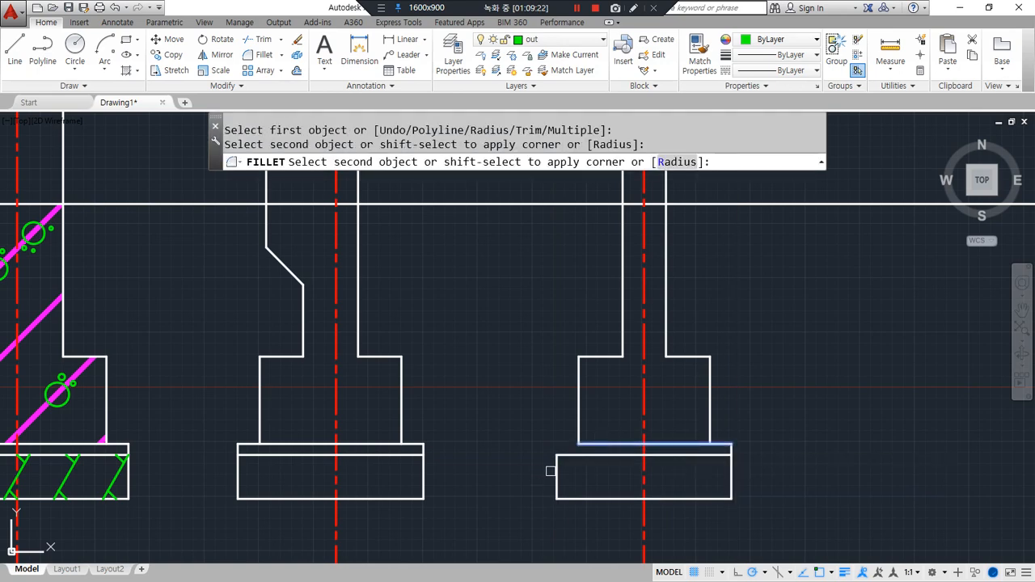
{"action": "left_click", "coordinate": [555, 473]}
{"action": "scroll", "coordinate": [527, 466], "scroll_direction": "down", "scroll_amount": 2}
{"action": "mouse_move", "coordinate": [427, 530]}
{"action": "left_mouse_down"}
{"action": "mouse_move", "coordinate": [330, 545]}
{"action": "mouse_move", "coordinate": [456, 234]}
{"action": "mouse_move", "coordinate": [819, 504]}
{"action": "mouse_move", "coordinate": [515, 515]}
{"action": "left_mouse_up"}
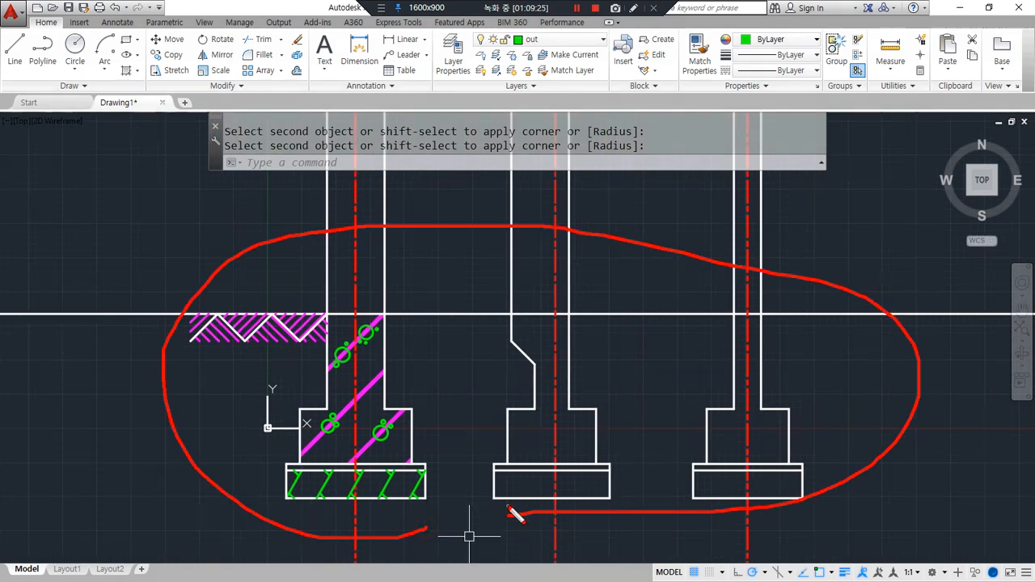
{"action": "mouse_move", "coordinate": [534, 467]}
{"action": "left_mouse_down"}
{"action": "mouse_move", "coordinate": [520, 338]}
{"action": "mouse_move", "coordinate": [557, 487]}
{"action": "left_mouse_up"}
{"action": "mouse_move", "coordinate": [801, 478]}
{"action": "left_mouse_down"}
{"action": "mouse_move", "coordinate": [694, 476]}
{"action": "mouse_move", "coordinate": [790, 488]}
{"action": "left_mouse_up"}
{"action": "key", "text": "Escape"}
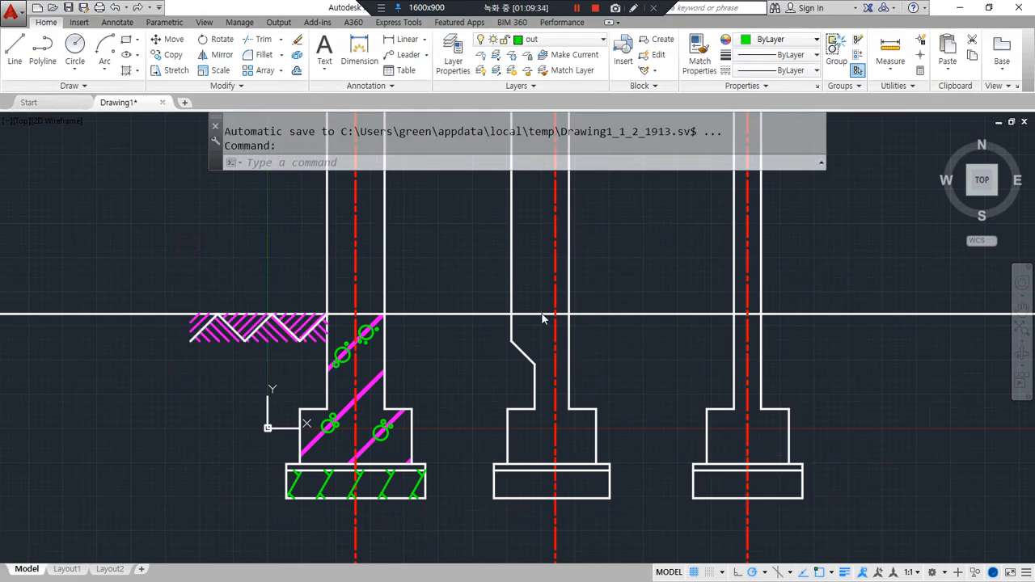
{"action": "mouse_move", "coordinate": [407, 212]}
{"action": "left_mouse_down"}
{"action": "mouse_move", "coordinate": [405, 269]}
{"action": "mouse_move", "coordinate": [522, 237]}
{"action": "mouse_move", "coordinate": [482, 288]}
{"action": "left_mouse_up"}
{"action": "key", "text": "Escape"}
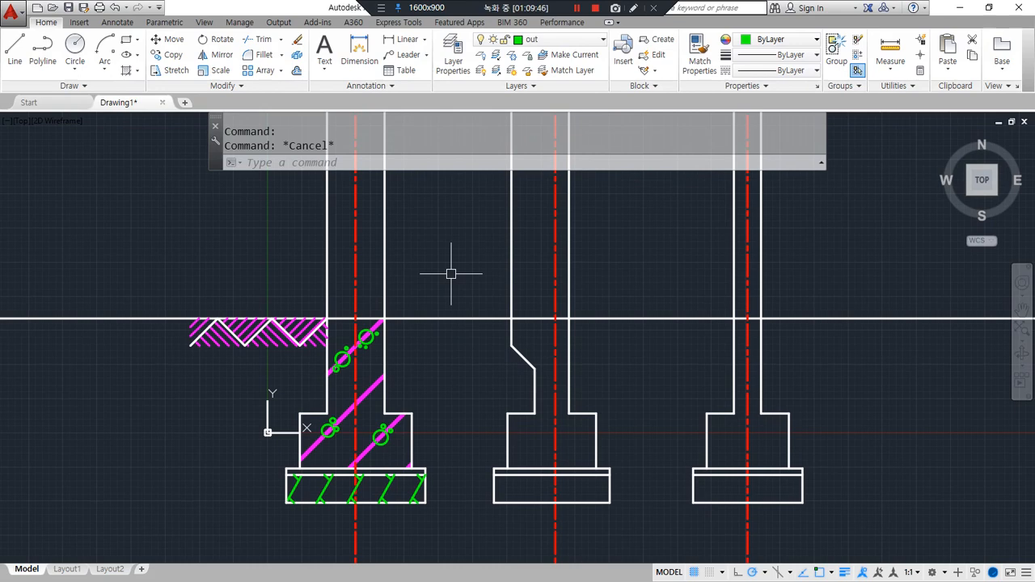
- Offset the ground line 450 upwards
{"action": "type", "text": "o"}
{"action": "key", "text": "Return"}
{"action": "type", "text": "450"}
{"action": "key", "text": "Return"}
{"action": "left_click", "coordinate": [432, 319]}
{"action": "left_click", "coordinate": [440, 257]}
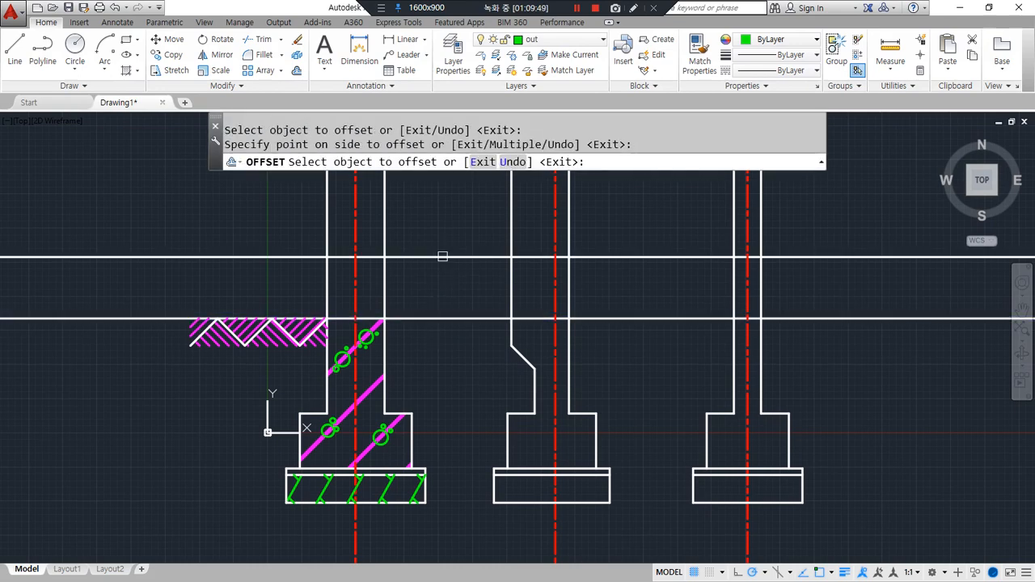
- Trim the line above the ground so that it remains only inside the three walls
{"action": "type", "text": "ts or"}
{"action": "key", "text": "Return"}
{"action": "key", "text": "Return"}
{"action": "left_click", "coordinate": [457, 257]}
{"action": "key", "text": "Return"}
{"action": "key", "text": "Return"}
{"action": "key", "text": "Return"}
{"action": "left_click", "coordinate": [848, 263]}
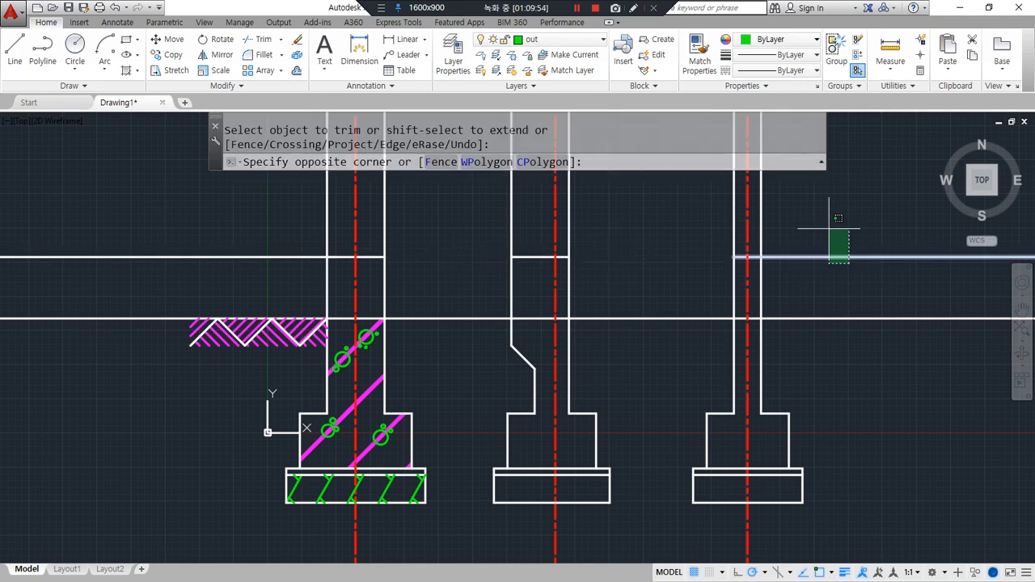
{"action": "key", "text": "Escape"}
{"action": "key", "text": "Return"}
{"action": "key", "text": "Return"}
{"action": "left_click", "coordinate": [817, 257]}
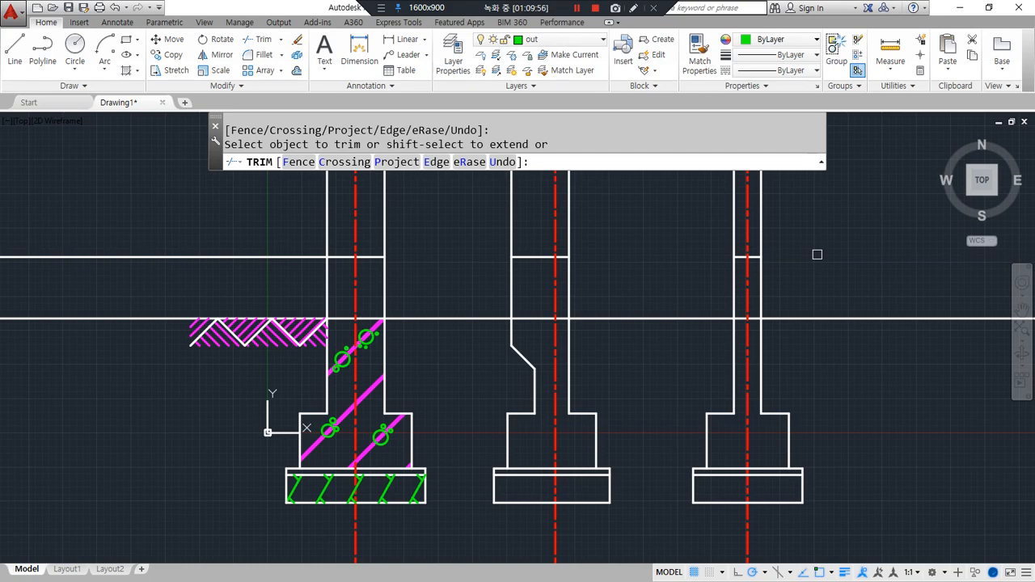
{"action": "left_click", "coordinate": [316, 258]}
{"action": "key", "text": "Return"}
- Trim the part of the ground line that crosses the inside of the first wall
{"action": "scroll", "coordinate": [364, 320], "scroll_direction": "up", "scroll_amount": 4}
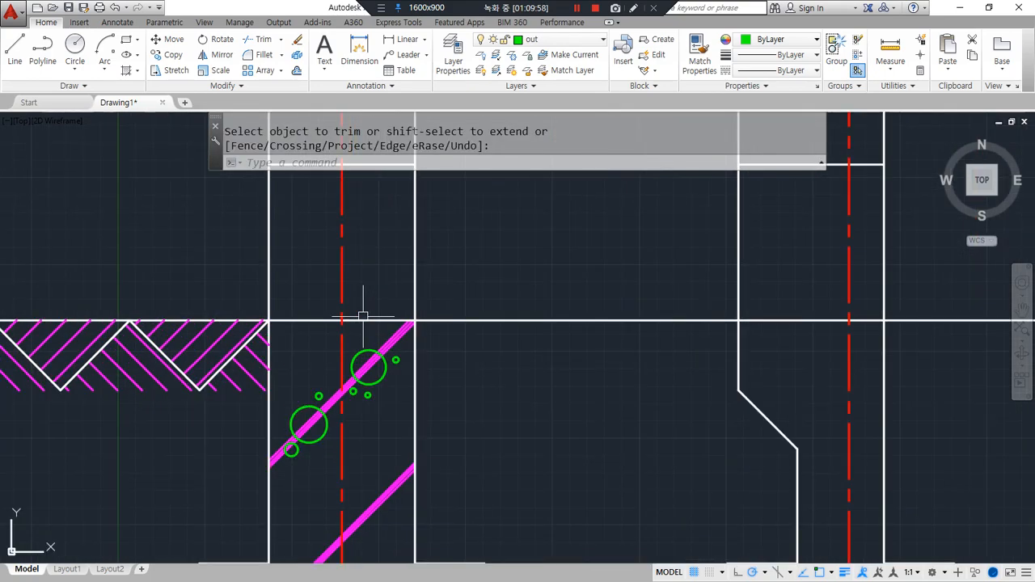
{"action": "key", "text": "Return"}
{"action": "key", "text": "Return"}
{"action": "left_click", "coordinate": [328, 320]}
{"action": "scroll", "coordinate": [412, 321], "scroll_direction": "up", "scroll_amount": 8}
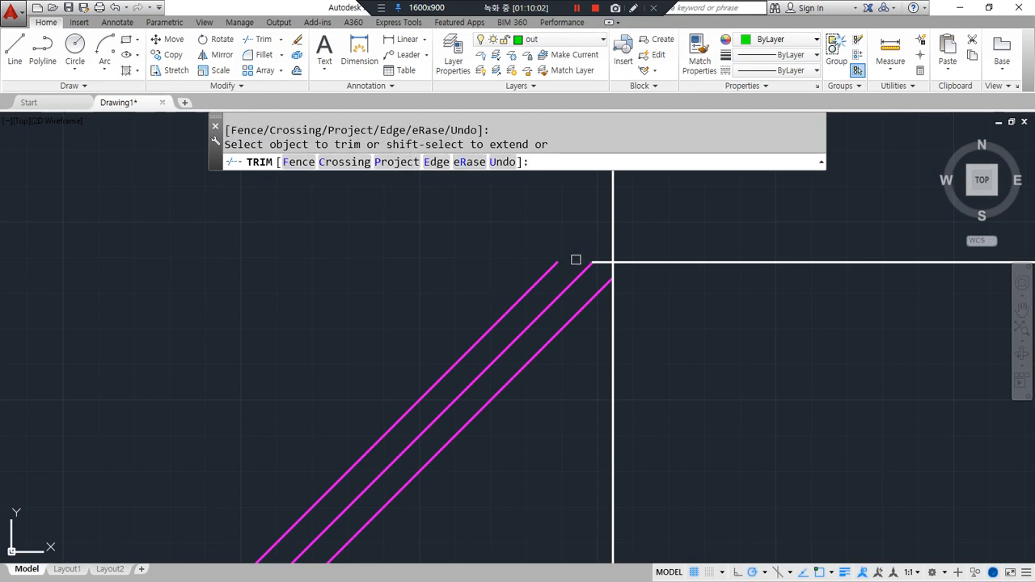
{"action": "key", "text": "Return"}
- Stretch the top middle point of the first section's concrete hatch boundary up to the wall's upper horizontal line
{"action": "scroll", "coordinate": [546, 326], "scroll_direction": "down", "scroll_amount": 4}
{"action": "left_click", "coordinate": [546, 327]}
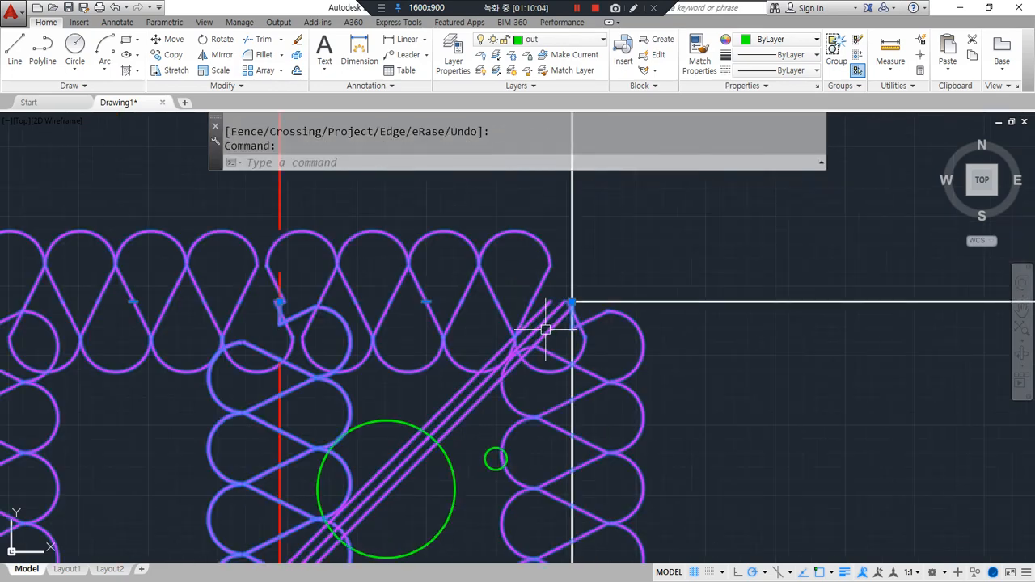
{"action": "scroll", "coordinate": [460, 302], "scroll_direction": "down", "scroll_amount": 4}
{"action": "key", "text": "Escape"}
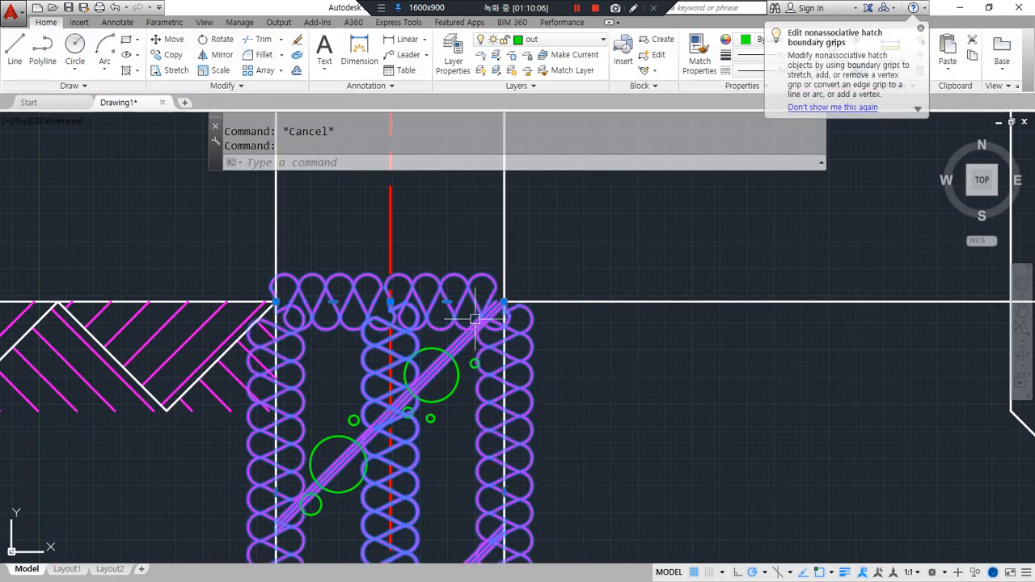
{"action": "left_click", "coordinate": [474, 308]}
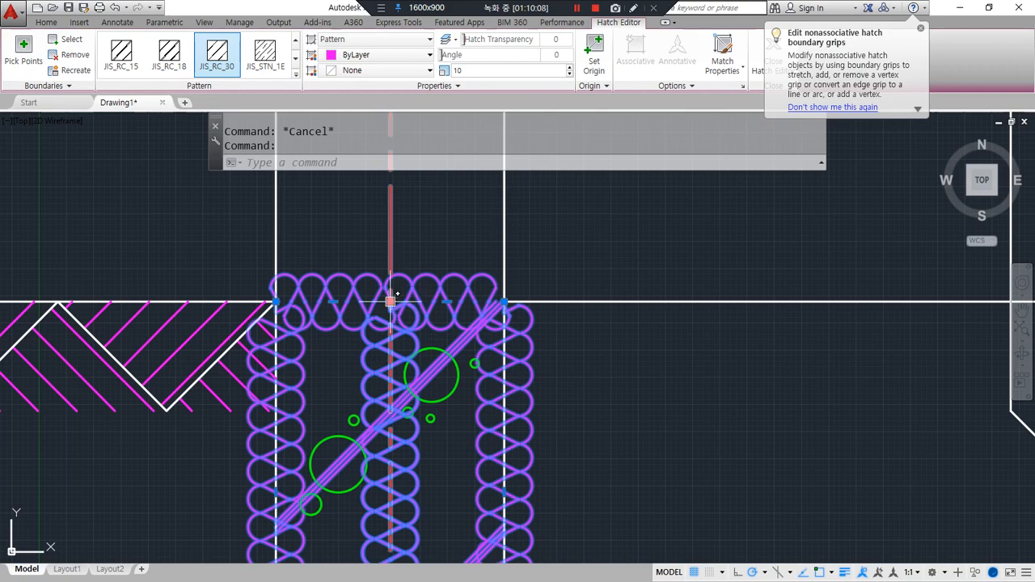
{"action": "left_click", "coordinate": [391, 301]}
{"action": "scroll", "coordinate": [396, 243], "scroll_direction": "down", "scroll_amount": 4}
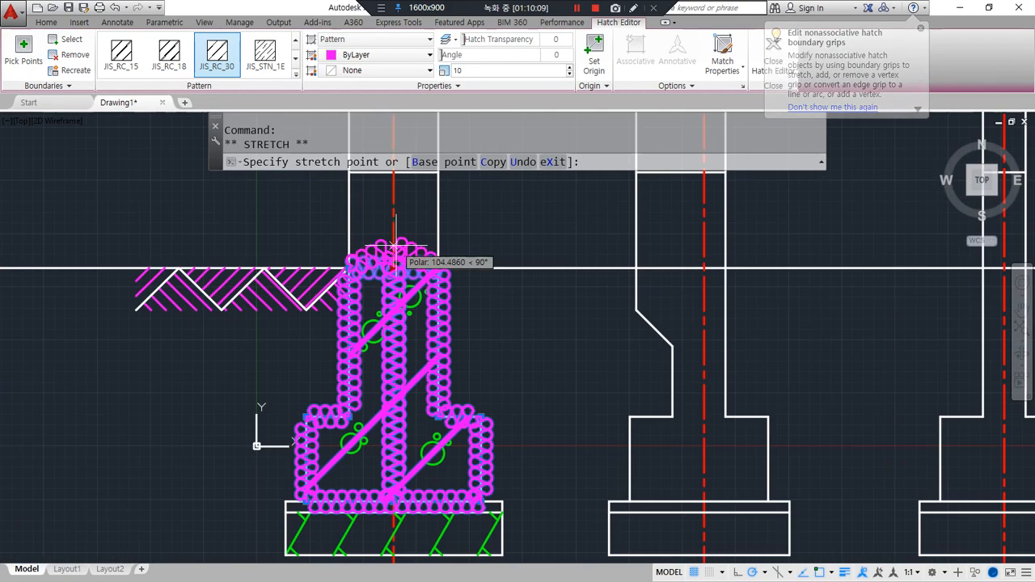
{"action": "middle_click_drag", "start_coordinate": [396, 243], "coordinate": [403, 366]}
{"action": "left_click", "coordinate": [402, 297]}
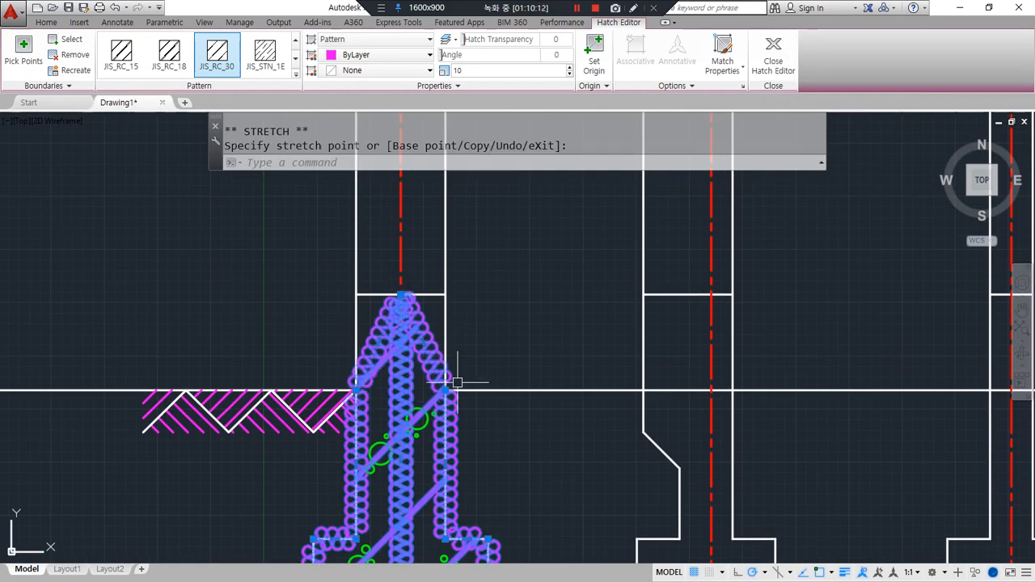
- Stretch the hatch boundary's two top corners up to the ends of the first wall's upper horizontal line
{"action": "left_click", "coordinate": [449, 389]}
{"action": "left_click", "coordinate": [447, 390]}
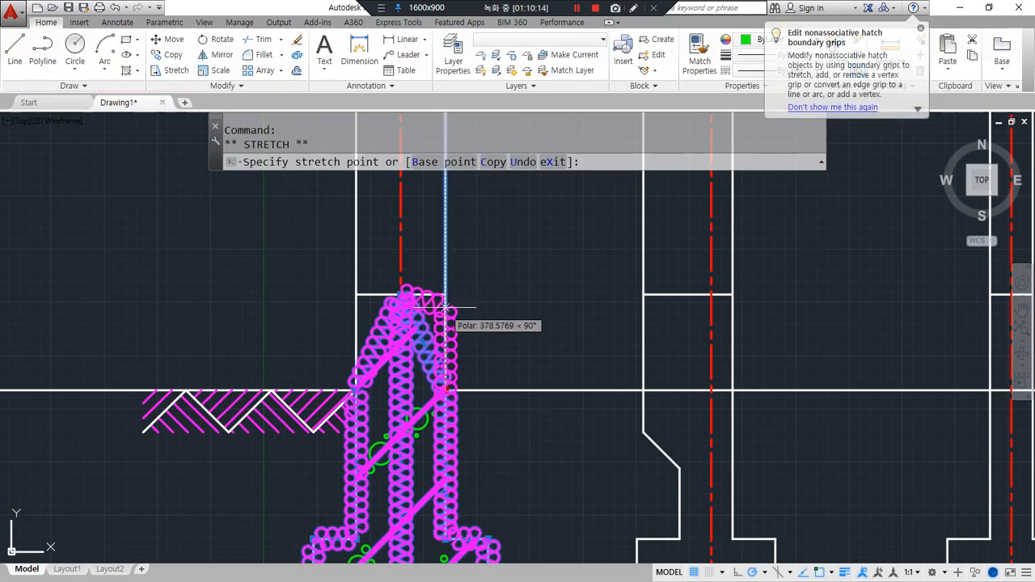
{"action": "left_click", "coordinate": [446, 294]}
{"action": "left_click", "coordinate": [357, 382]}
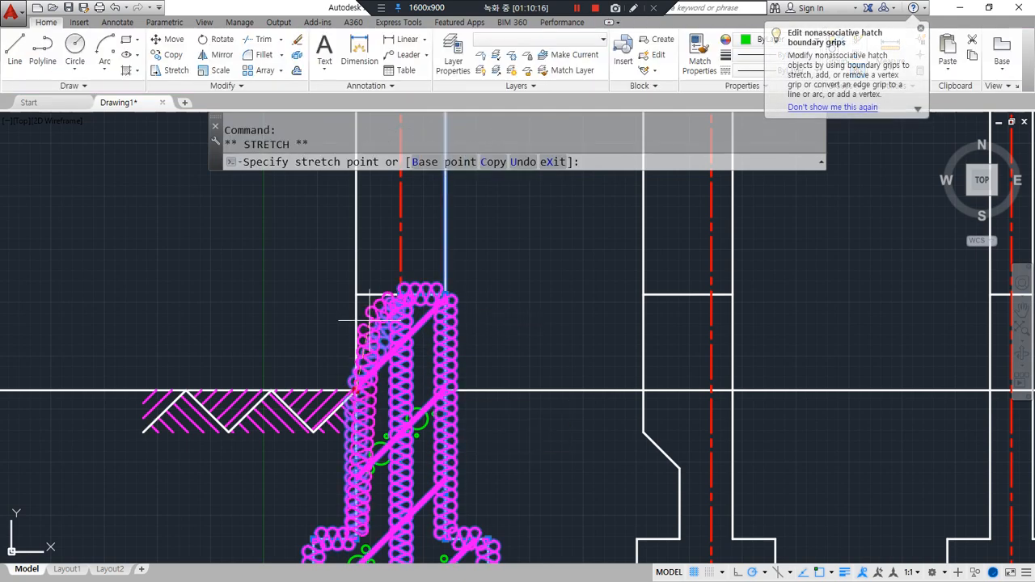
{"action": "left_click", "coordinate": [357, 296]}
{"action": "key", "text": "Escape"}
- Trim the ground line inside the second and third walls
{"action": "mouse_move", "coordinate": [539, 354]}
{"action": "middle_mouse_down"}
{"action": "mouse_move", "coordinate": [383, 296]}
{"action": "mouse_move", "coordinate": [361, 310]}
{"action": "middle_mouse_up"}
{"action": "middle_click_drag", "start_coordinate": [657, 303], "coordinate": [613, 314]}
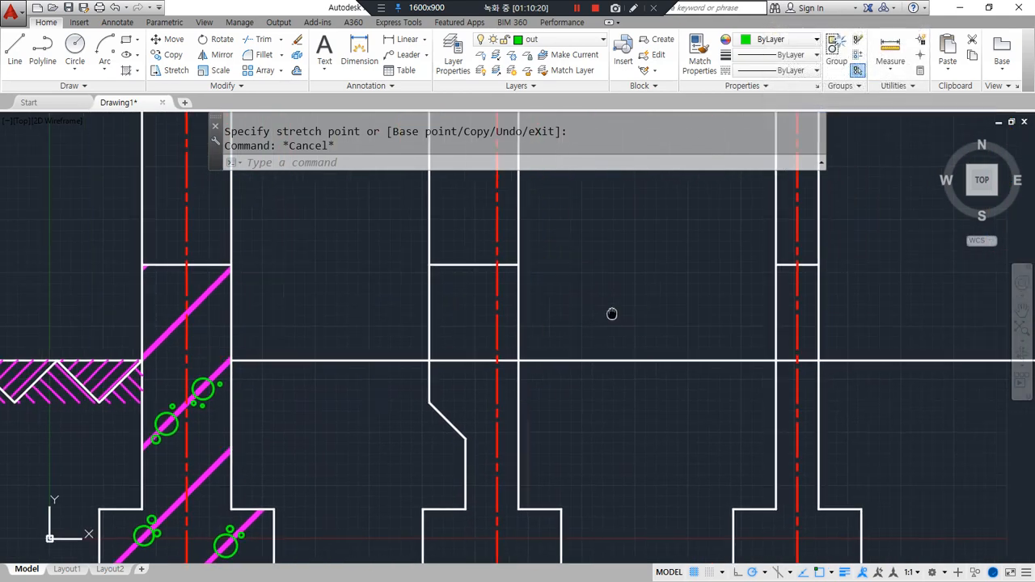
{"action": "type", "text": "tr"}
{"action": "key", "text": "Return"}
{"action": "key", "text": "Return"}
{"action": "left_click", "coordinate": [471, 362]}
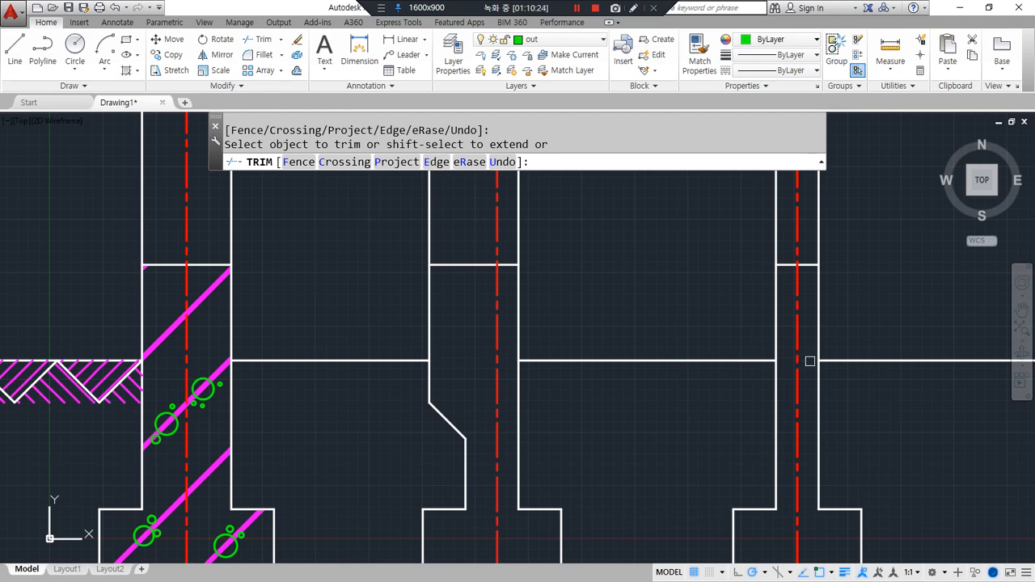
{"action": "key", "text": "Return"}
- Offset the first wall's horizontal line above the hatch 100 upwards
{"action": "middle_click_drag", "start_coordinate": [378, 272], "coordinate": [411, 308]}
{"action": "scroll", "coordinate": [162, 289], "scroll_direction": "up", "scroll_amount": 4}
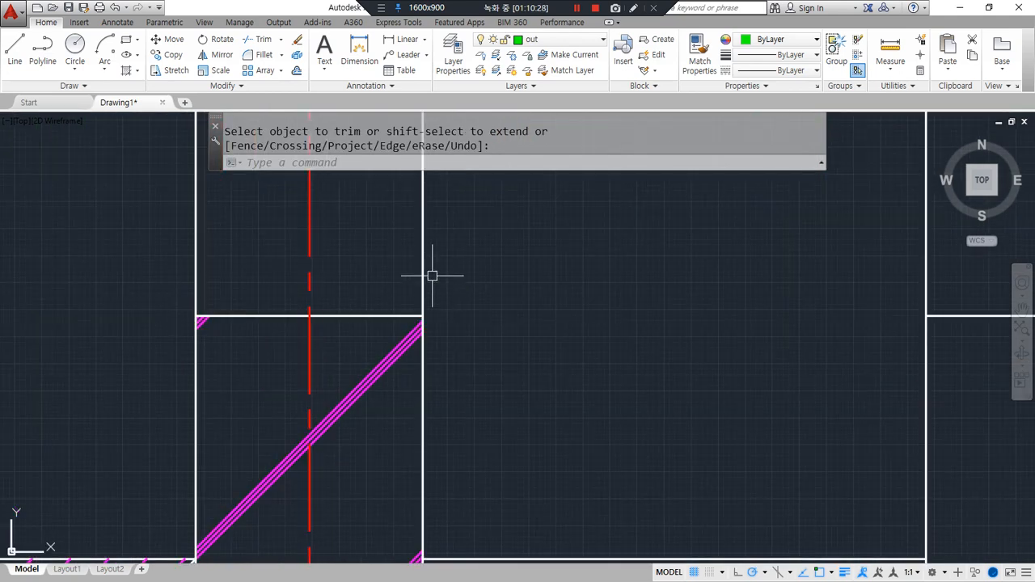
{"action": "left_click_drag", "start_coordinate": [275, 314], "coordinate": [149, 312]}
{"action": "left_click_drag", "start_coordinate": [428, 258], "coordinate": [323, 238]}
{"action": "type", "text": "o"}
{"action": "key", "text": "Return"}
{"action": "type", "text": "100"}
{"action": "key", "text": "Return"}
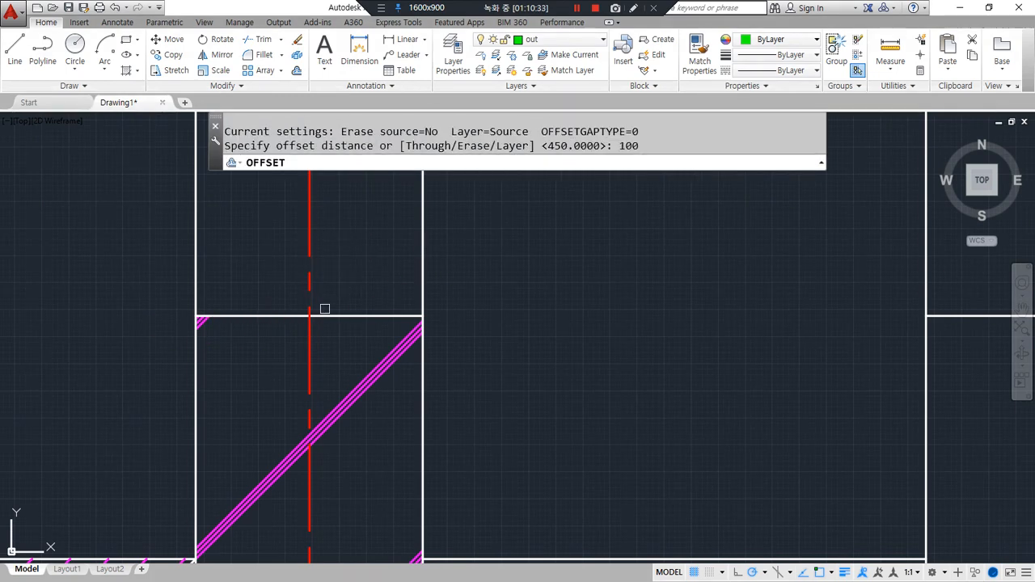
{"action": "left_click", "coordinate": [331, 316]}
{"action": "left_click", "coordinate": [366, 256]}
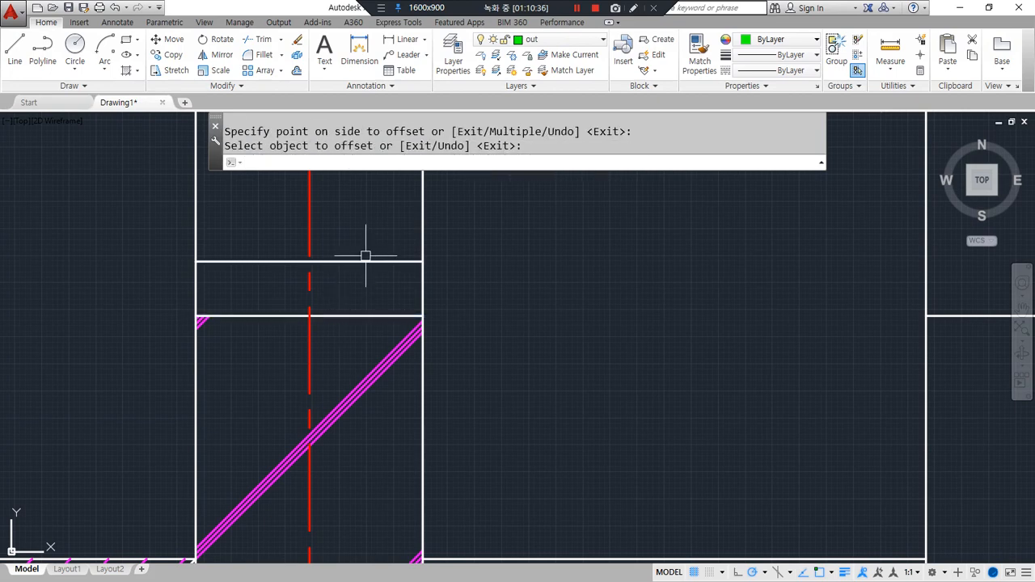
- Offset the first wall's right vertical line 200 towards the inside of the wall
{"action": "type", "text": "o"}
{"action": "key", "text": "Return"}
{"action": "type", "text": "200"}
{"action": "key", "text": "Return"}
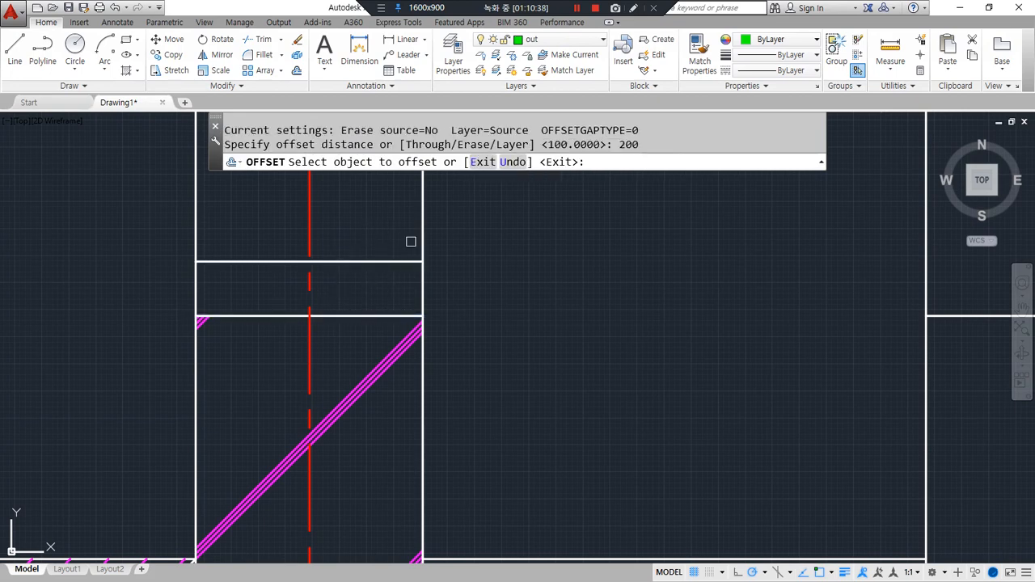
{"action": "left_click", "coordinate": [420, 240]}
{"action": "left_click", "coordinate": [394, 232]}
- Fillet the offset vertical line with the first wall's two horizontal lines to form a step at the wall's top
{"action": "key", "text": "Return"}
{"action": "type", "text": "f"}
{"action": "key", "text": "Return"}
{"action": "left_click", "coordinate": [332, 261]}
{"action": "left_click", "coordinate": [316, 282]}
{"action": "key", "text": "Return"}
{"action": "left_click", "coordinate": [280, 314]}
{"action": "left_click", "coordinate": [315, 295]}
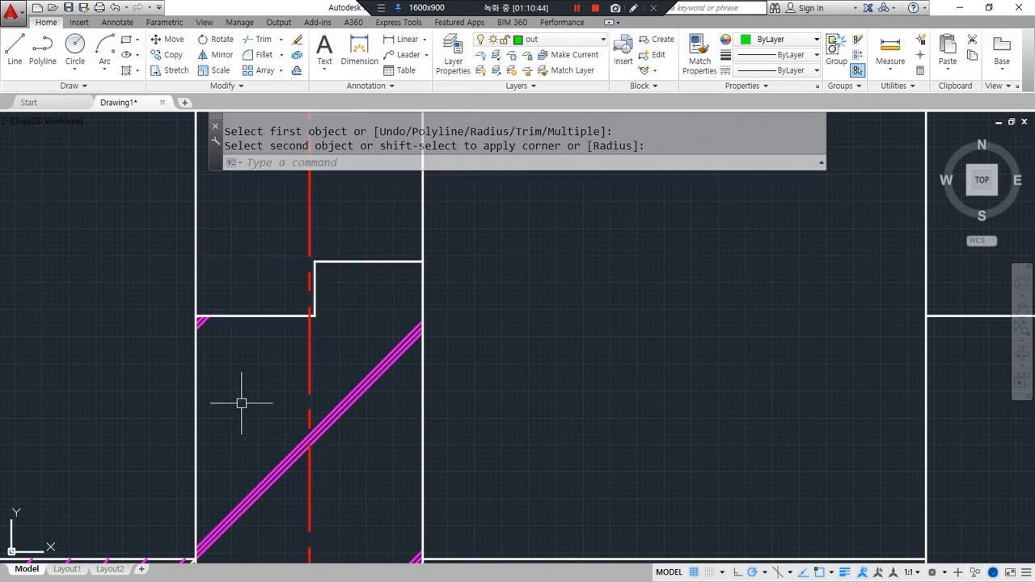
{"action": "middle_click_drag", "start_coordinate": [256, 364], "coordinate": [248, 438]}
{"action": "key", "text": "ctrl+alt+d"}
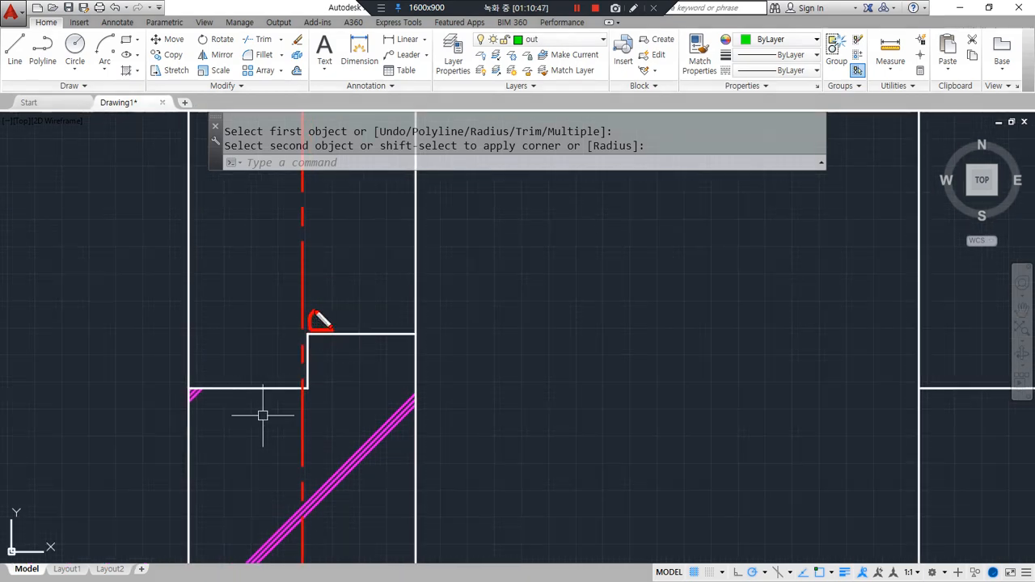
{"action": "left_click_drag", "start_coordinate": [322, 293], "coordinate": [402, 287]}
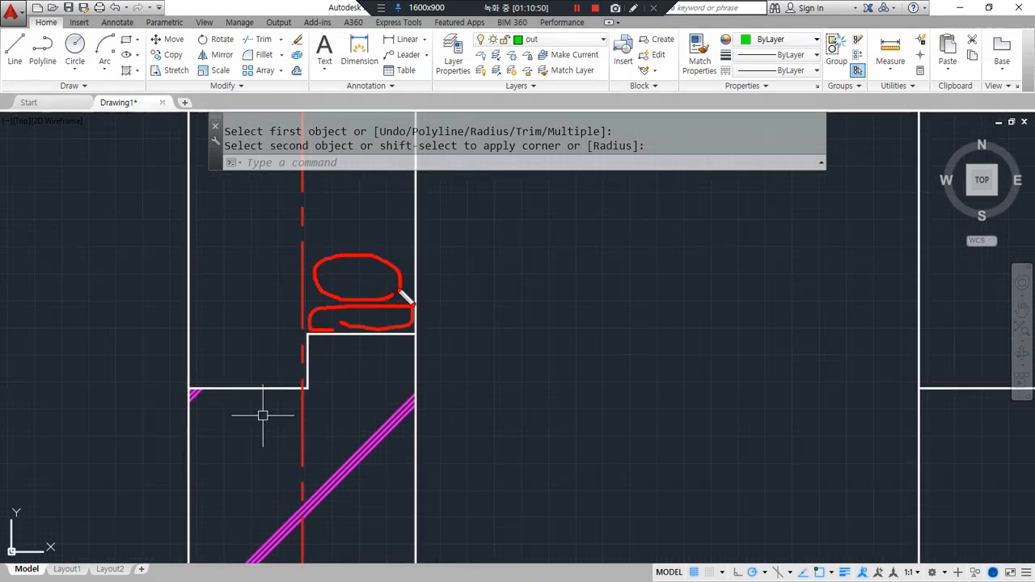
{"action": "left_click_drag", "start_coordinate": [311, 390], "coordinate": [298, 112]}
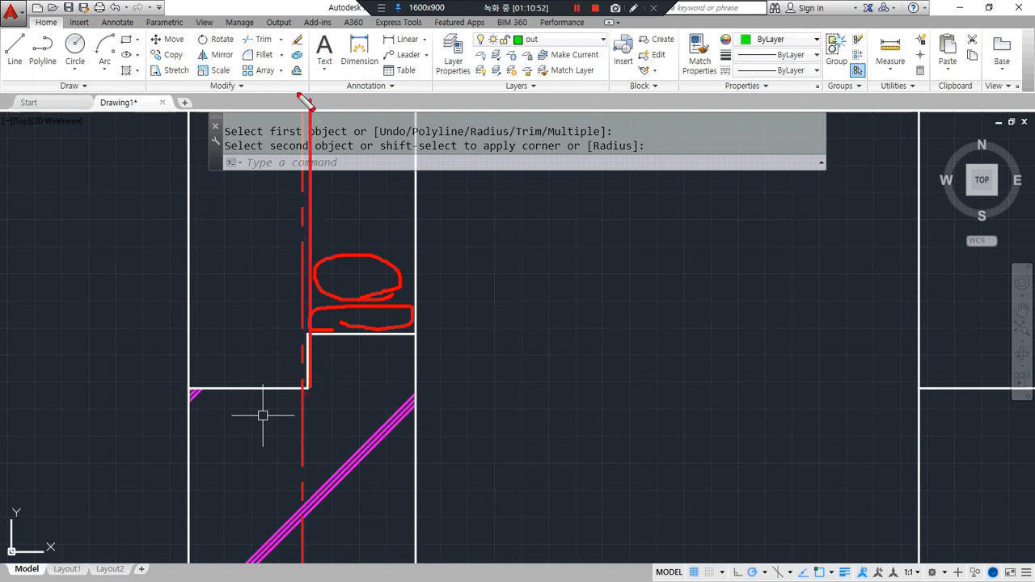
{"action": "left_click_drag", "start_coordinate": [318, 224], "coordinate": [411, 198]}
{"action": "left_click_drag", "start_coordinate": [246, 95], "coordinate": [246, 402]}
{"action": "mouse_move", "coordinate": [307, 91]}
{"action": "left_mouse_down"}
{"action": "mouse_move", "coordinate": [252, 114]}
{"action": "mouse_move", "coordinate": [268, 201]}
{"action": "left_mouse_up"}
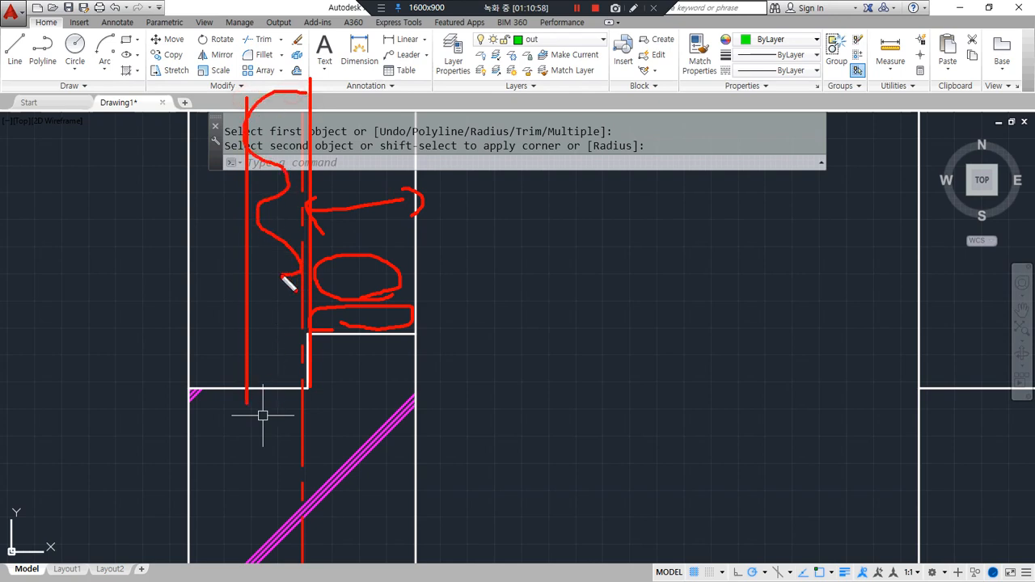
{"action": "key", "text": "Escape"}
{"action": "left_click_drag", "start_coordinate": [306, 383], "coordinate": [309, 5]}
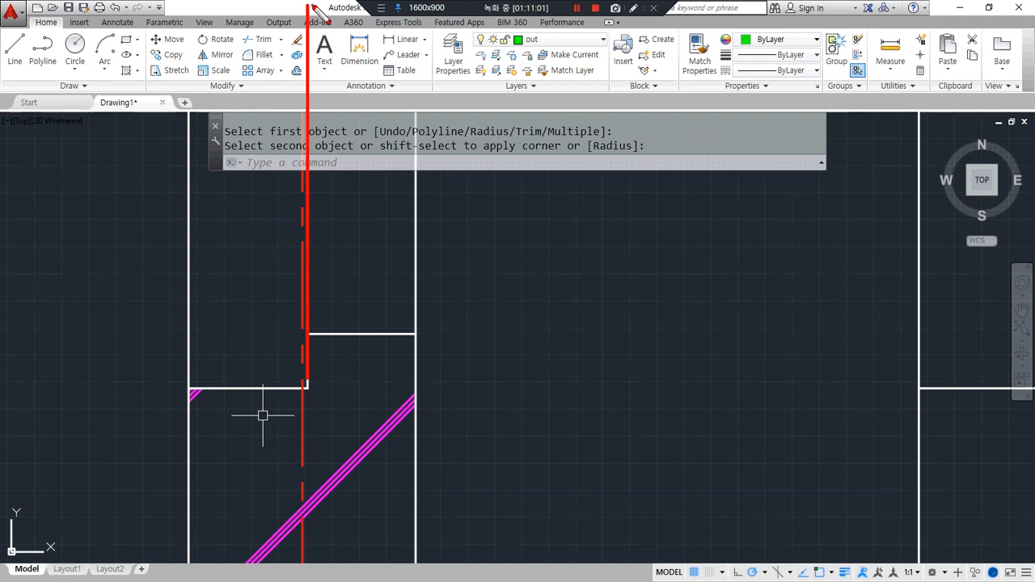
{"action": "left_click_drag", "start_coordinate": [236, 389], "coordinate": [238, 100]}
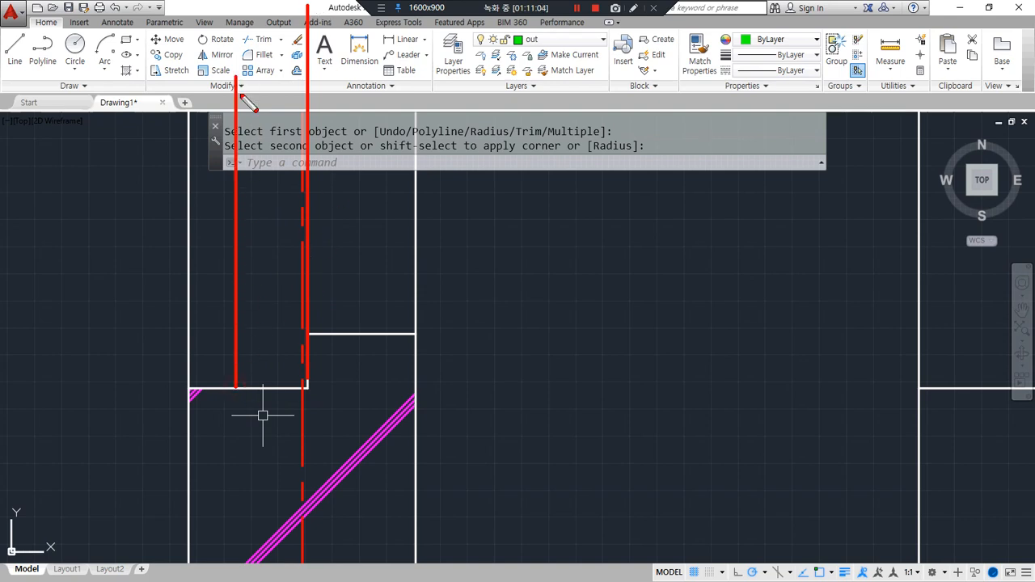
{"action": "left_click_drag", "start_coordinate": [315, 306], "coordinate": [376, 344]}
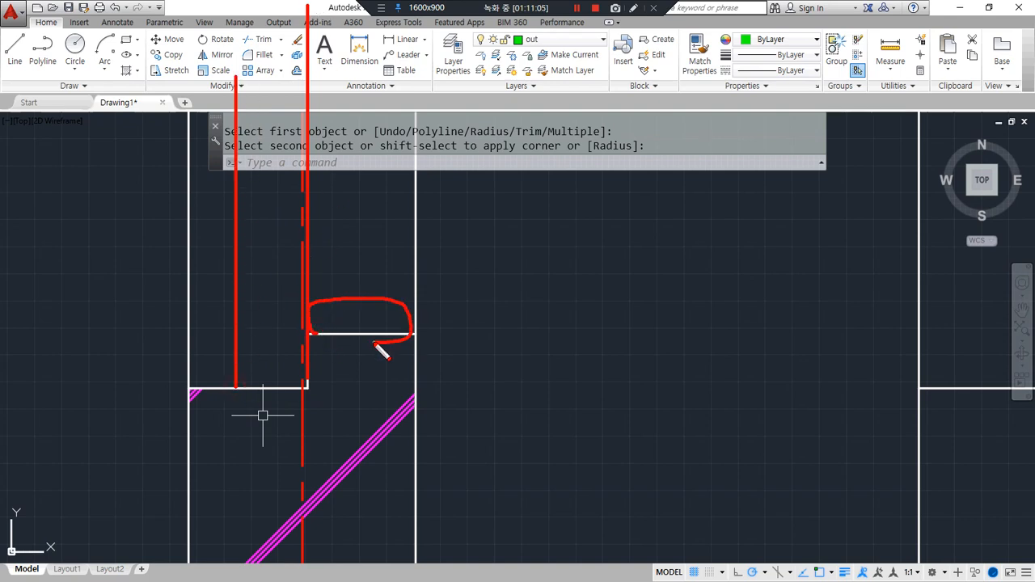
{"action": "left_click_drag", "start_coordinate": [201, 311], "coordinate": [356, 310]}
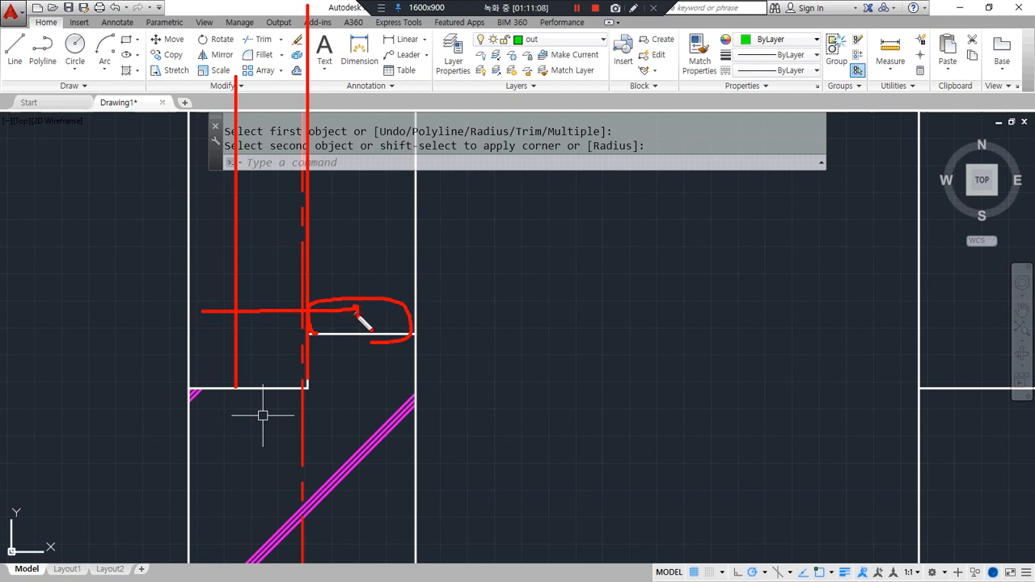
{"action": "key", "text": "Escape"}
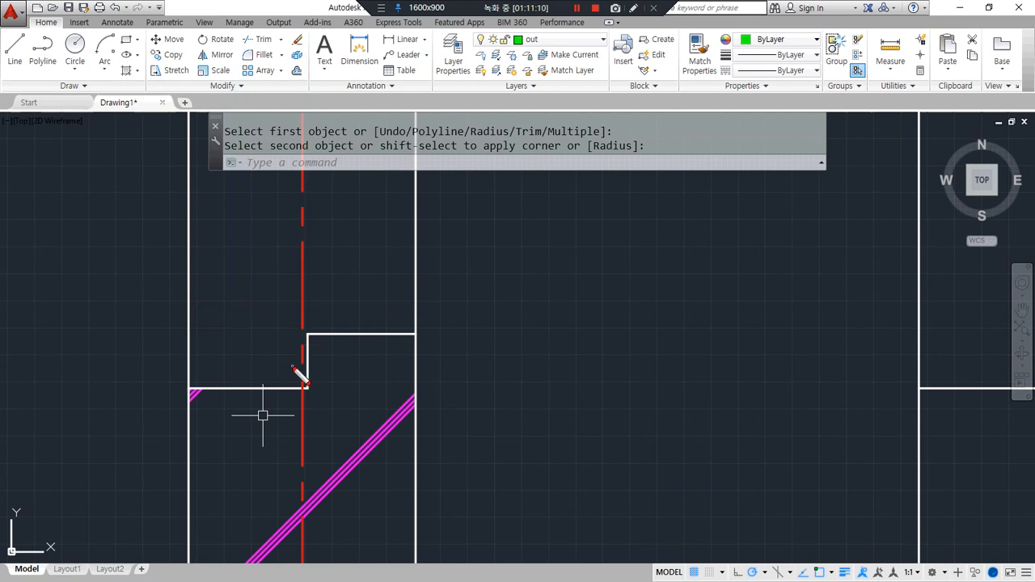
{"action": "left_click_drag", "start_coordinate": [253, 388], "coordinate": [251, 179]}
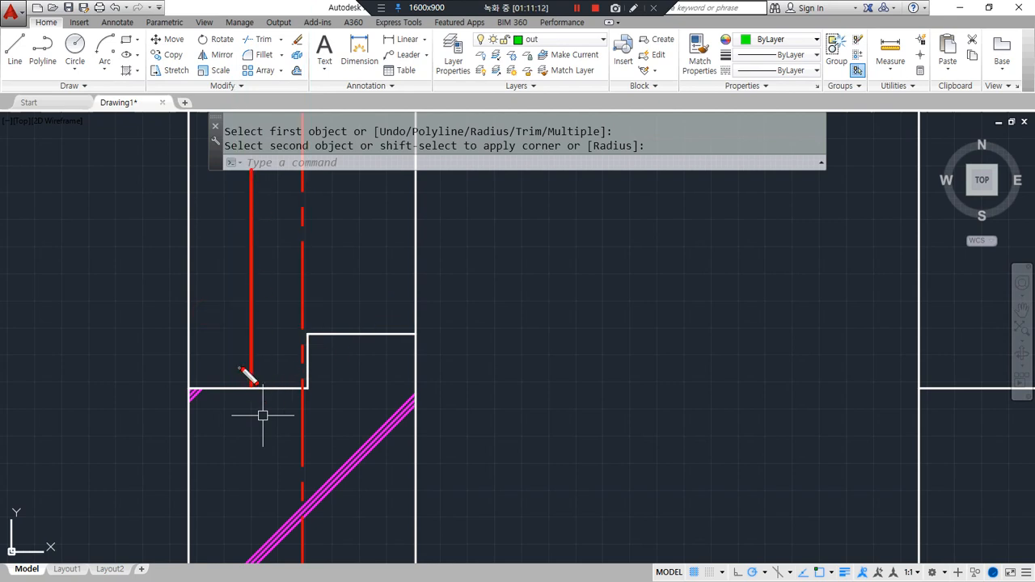
{"action": "left_click_drag", "start_coordinate": [309, 390], "coordinate": [310, 222]}
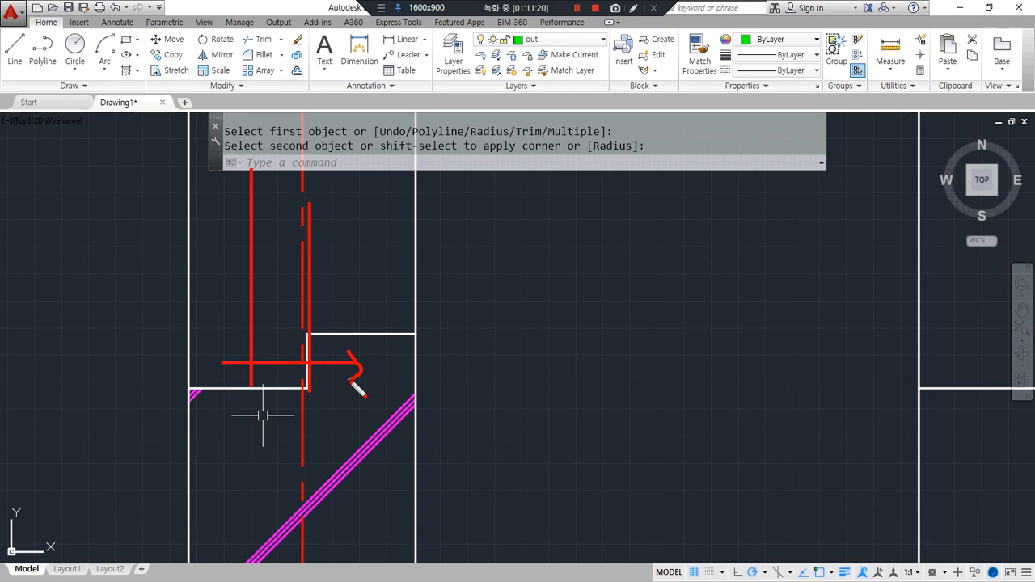
{"action": "key", "text": "Escape"}
- Draw a horizontal line across all three walls above the first wall's step
{"action": "scroll", "coordinate": [348, 374], "scroll_direction": "down", "scroll_amount": 2}
{"action": "middle_click_drag", "start_coordinate": [348, 337], "coordinate": [262, 526]}
{"action": "scroll", "coordinate": [290, 482], "scroll_direction": "down", "scroll_amount": 4}
{"action": "middle_click_drag", "start_coordinate": [290, 482], "coordinate": [291, 343]}
{"action": "scroll", "coordinate": [292, 343], "scroll_direction": "up", "scroll_amount": 2}
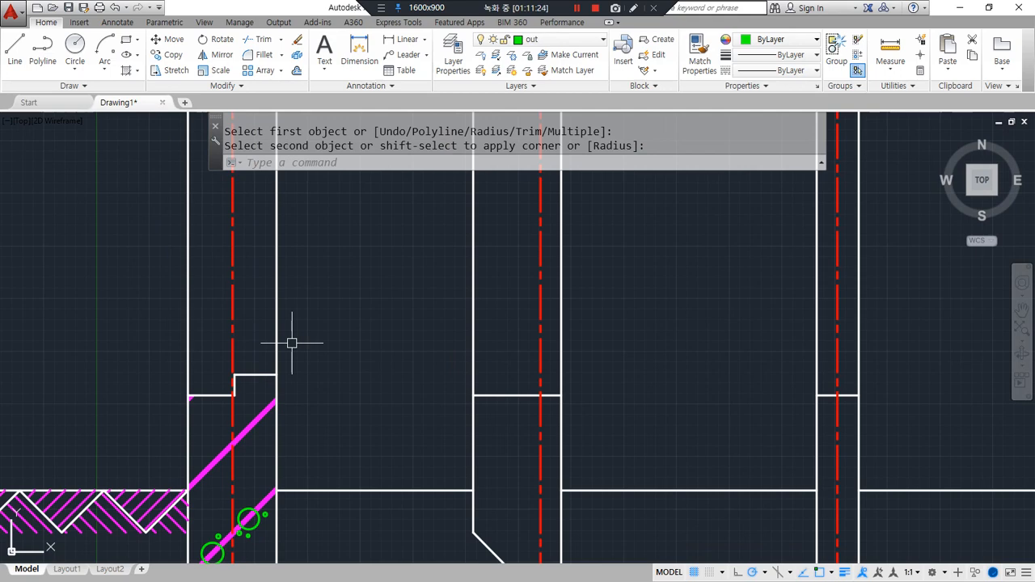
{"action": "type", "text": "l"}
{"action": "key", "text": "Return"}
{"action": "left_click", "coordinate": [145, 272]}
{"action": "left_click", "coordinate": [904, 272]}
{"action": "key", "text": "Return"}
- Trim the wall lines and centre lines that run above the new horizontal line
{"action": "type", "text": "tr"}
{"action": "key", "text": "Return"}
{"action": "key", "text": "Return"}
{"action": "left_click", "coordinate": [886, 250]}
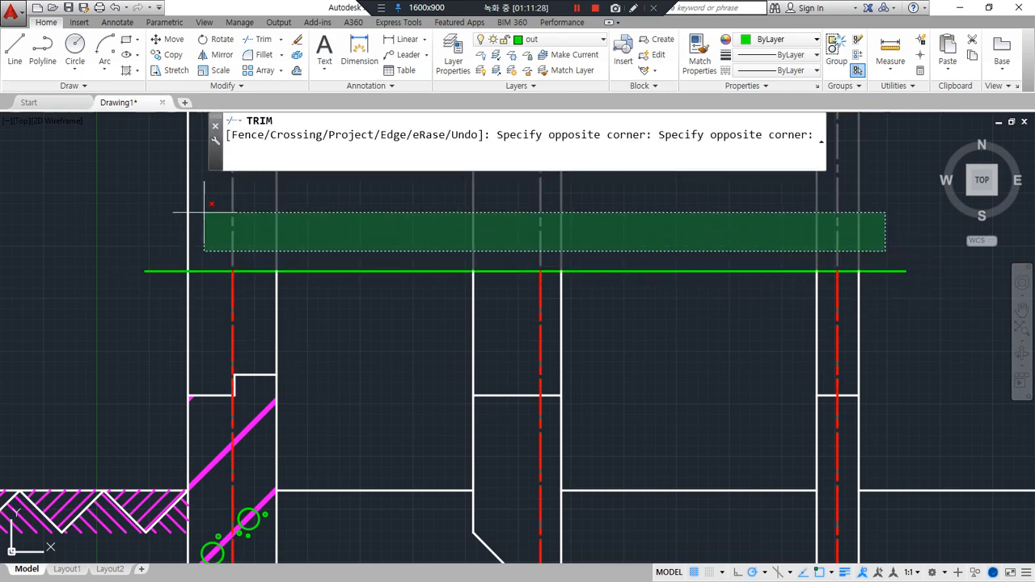
{"action": "left_click", "coordinate": [206, 214]}
- Extend the first wall's step riser up to the horizontal line across the walls
{"action": "scroll", "coordinate": [250, 331], "scroll_direction": "up", "scroll_amount": 4}
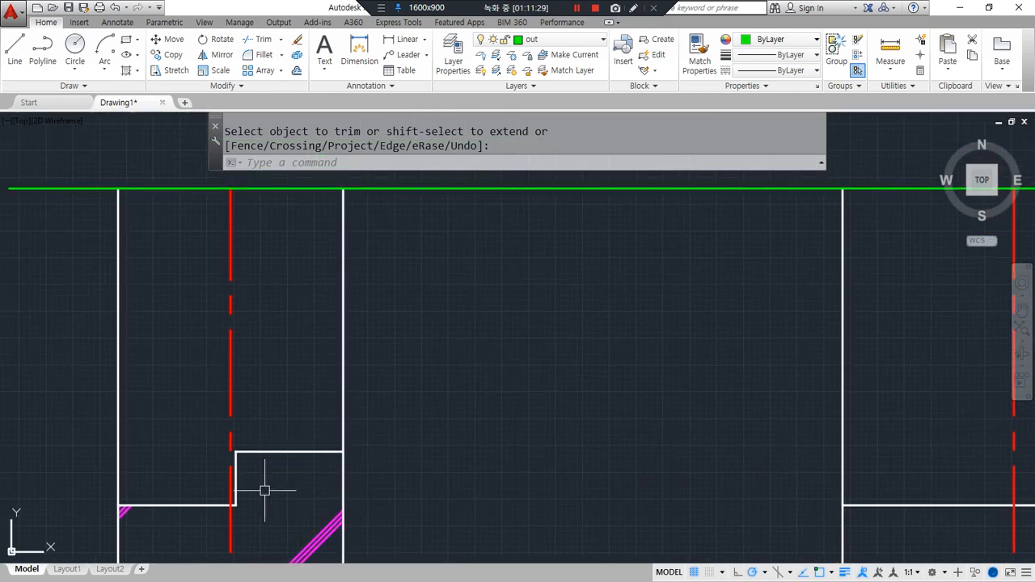
{"action": "type", "text": "ex"}
{"action": "key", "text": "Return"}
{"action": "key", "text": "Return"}
{"action": "left_click", "coordinate": [238, 471]}
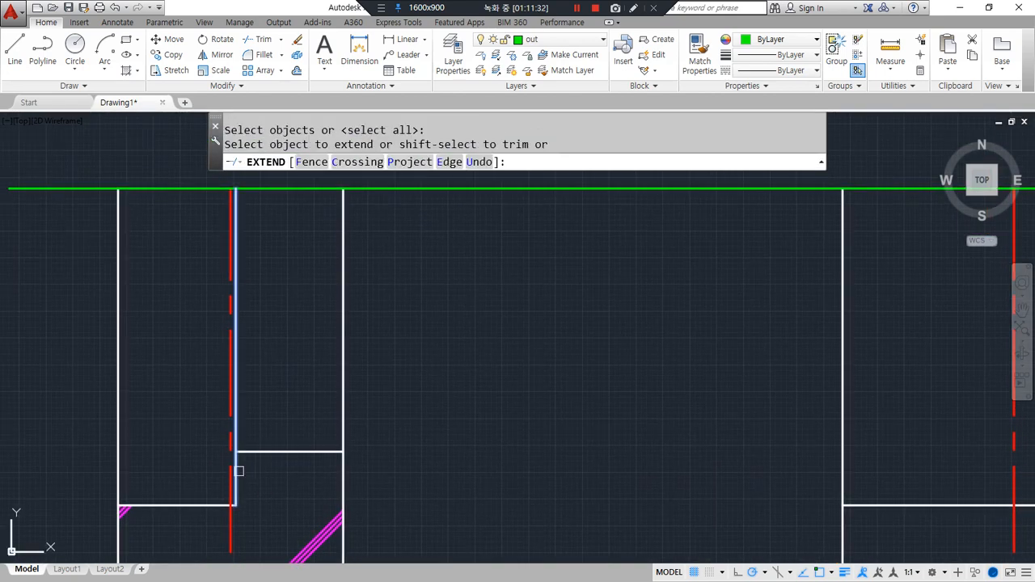
{"action": "key", "text": "Escape"}
- Offset the first wall's extended vertical line 120 to the left
{"action": "type", "text": "o"}
{"action": "key", "text": "Return"}
{"action": "type", "text": "120"}
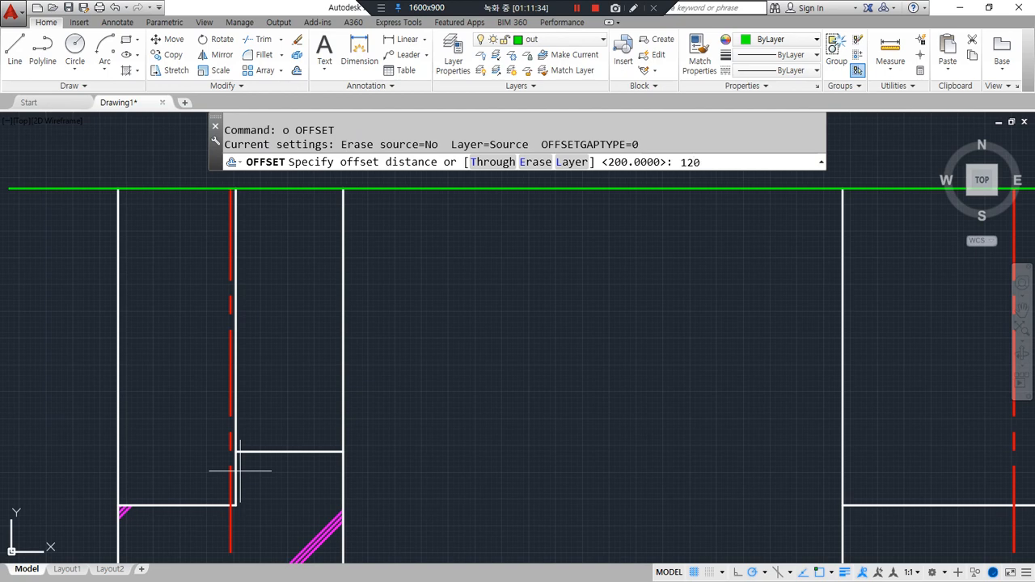
{"action": "key", "text": "Return"}
{"action": "left_click", "coordinate": [241, 389]}
{"action": "left_click", "coordinate": [189, 373]}
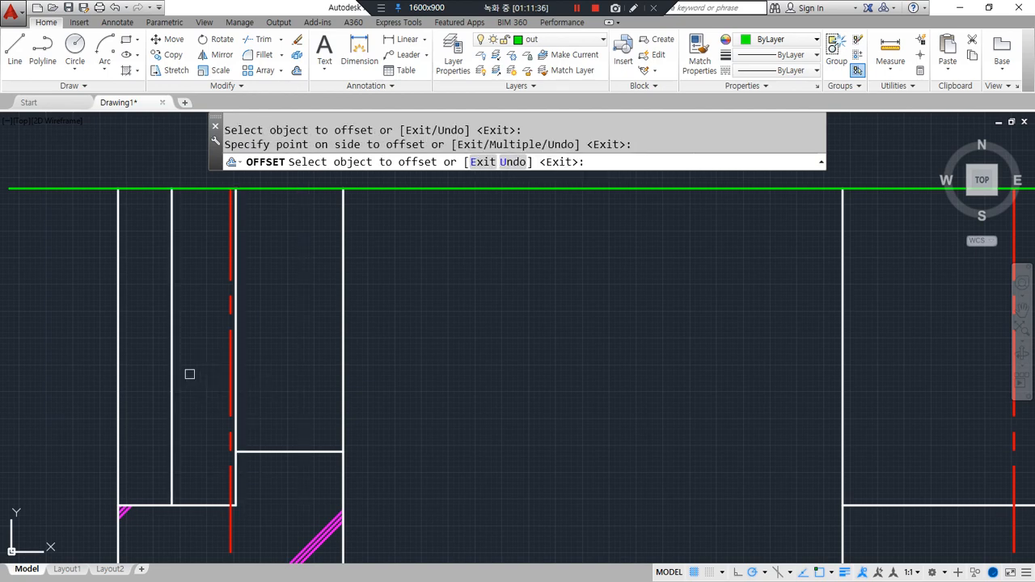
{"action": "key", "text": "Return"}
- Offset the new vertical line 60 to the right to mark the middle of the insulation layer
{"action": "key", "text": "Return"}
{"action": "type", "text": "60"}
{"action": "key", "text": "Return"}
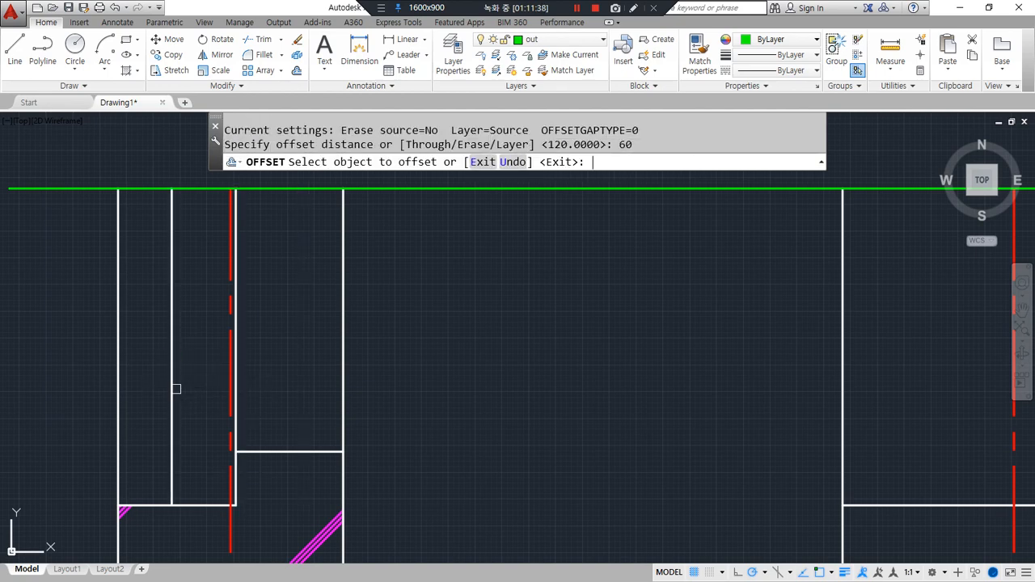
{"action": "left_click", "coordinate": [172, 388]}
{"action": "left_click", "coordinate": [213, 424]}
{"action": "key", "text": "Return"}
- Match the insulation layer's middle line to the properties of the first wall's diagonal concrete hatch
{"action": "type", "text": "ma"}
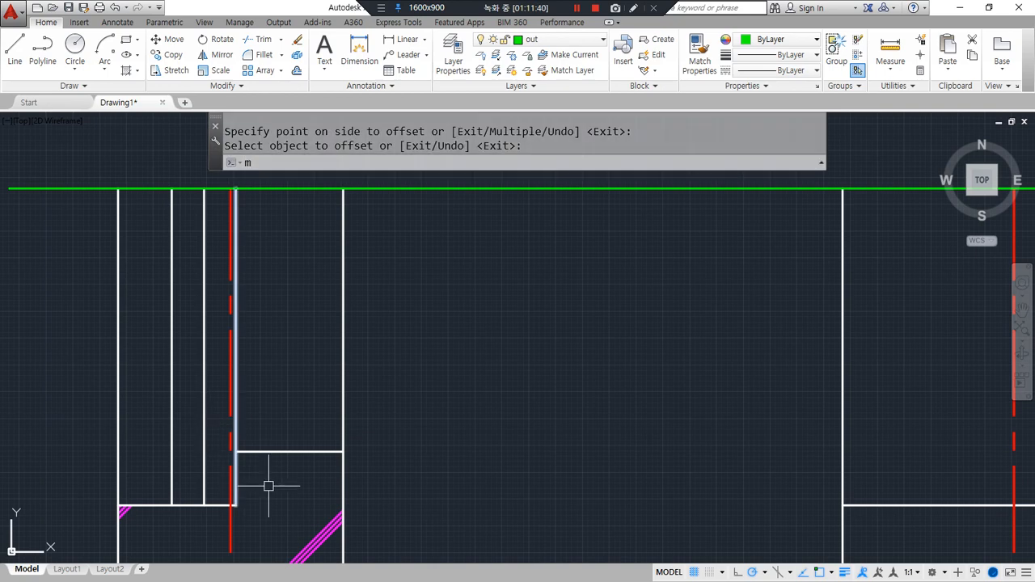
{"action": "key", "text": "Return"}
{"action": "left_click", "coordinate": [320, 533]}
{"action": "left_click", "coordinate": [203, 449]}
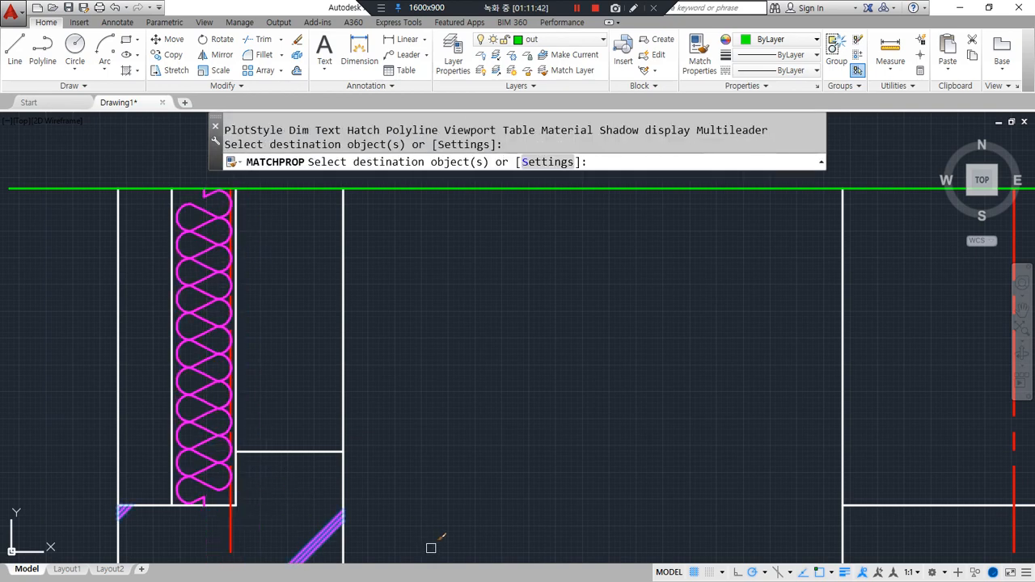
{"action": "key", "text": "Escape"}
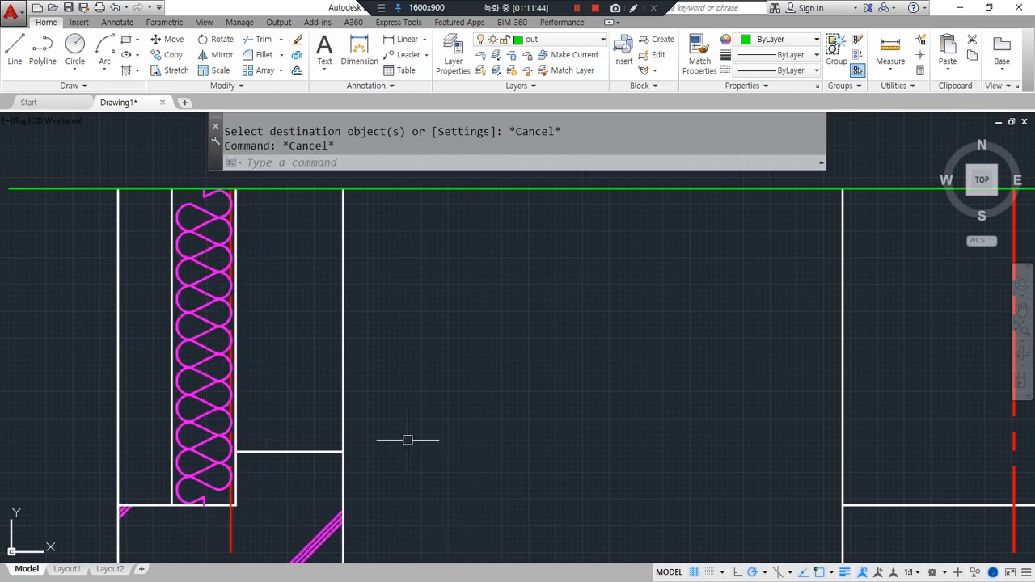
- Hatch the wall strips on both sides of the insulation with user-defined lines at angle 0 and spacing 70
{"action": "type", "text": "h"}
{"action": "key", "text": "Return"}
{"action": "left_click", "coordinate": [300, 365]}
{"action": "left_click", "coordinate": [145, 394]}
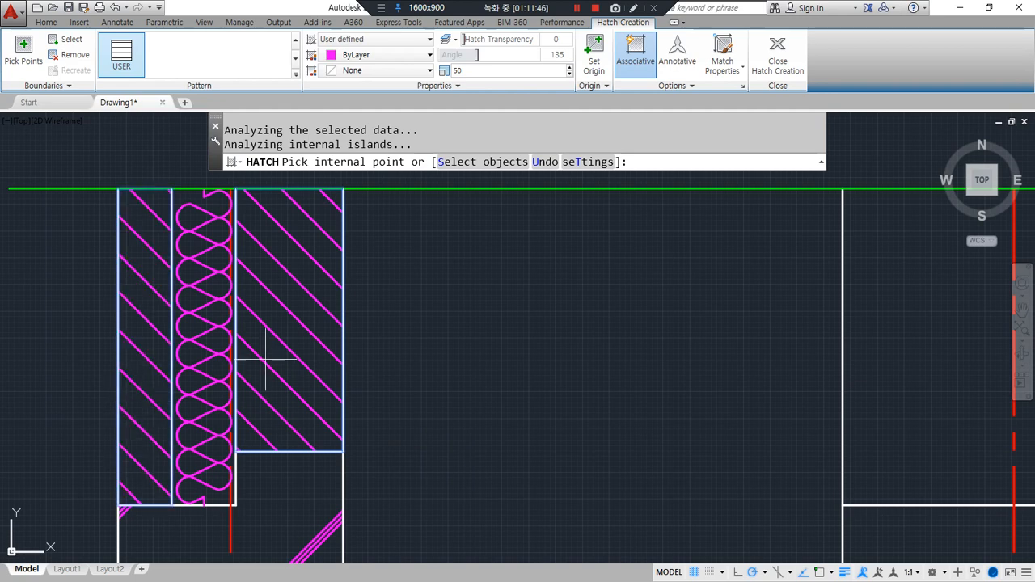
{"action": "left_click", "coordinate": [474, 71]}
{"action": "left_click", "coordinate": [556, 55]}
{"action": "type", "text": "0"}
{"action": "key", "text": "Return"}
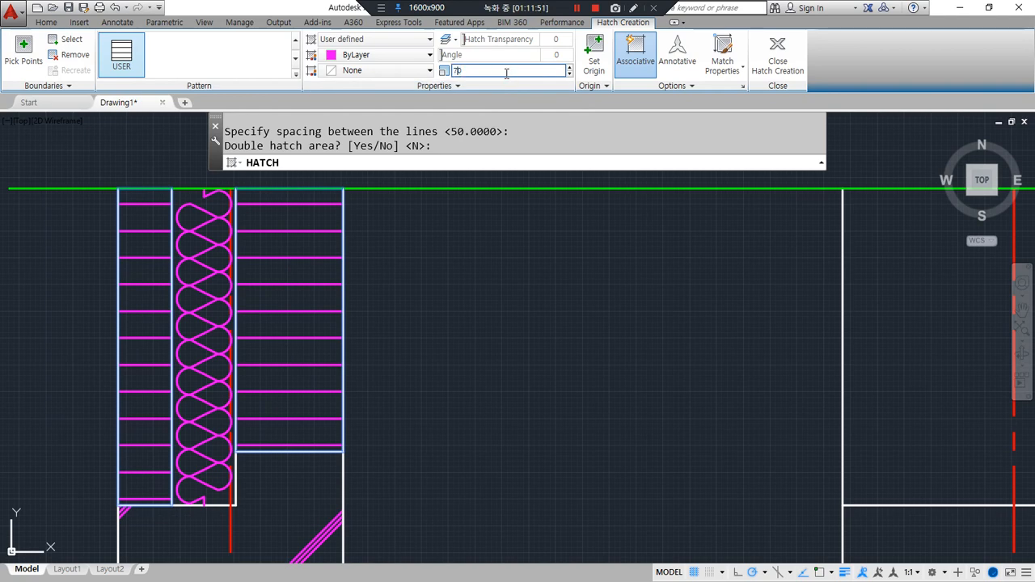
{"action": "key", "text": "Return"}
{"action": "key", "text": "Return"}
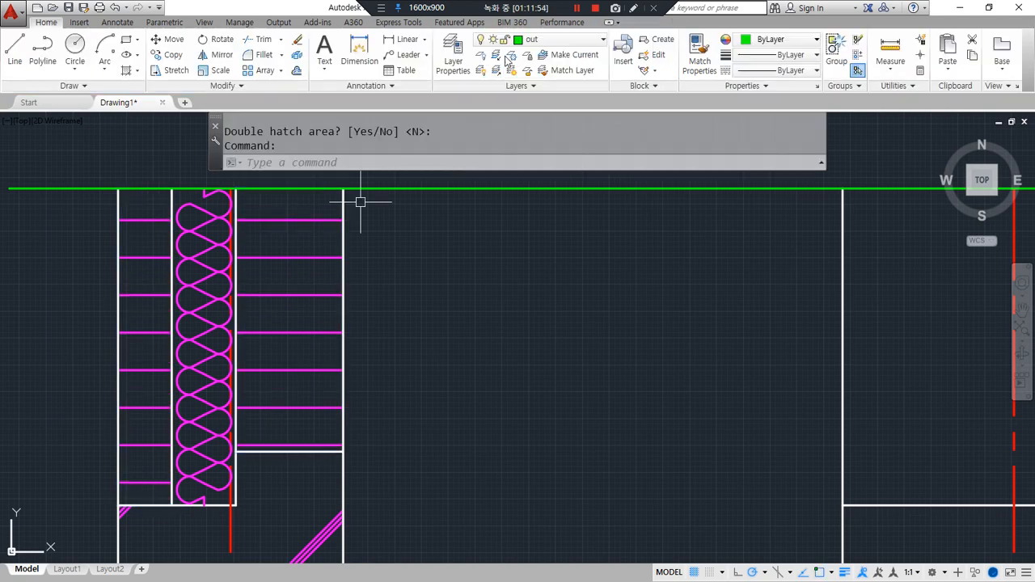
- Set the horizontal line hatch's origin to the right end of the step's upper horizontal line
{"action": "left_click", "coordinate": [287, 258]}
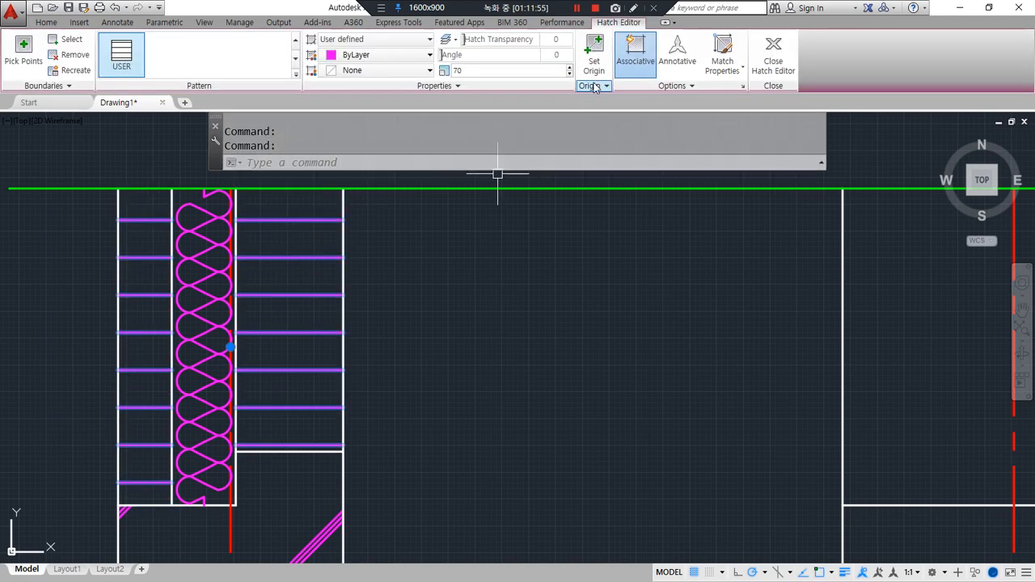
{"action": "left_click", "coordinate": [594, 55]}
{"action": "left_click", "coordinate": [344, 452]}
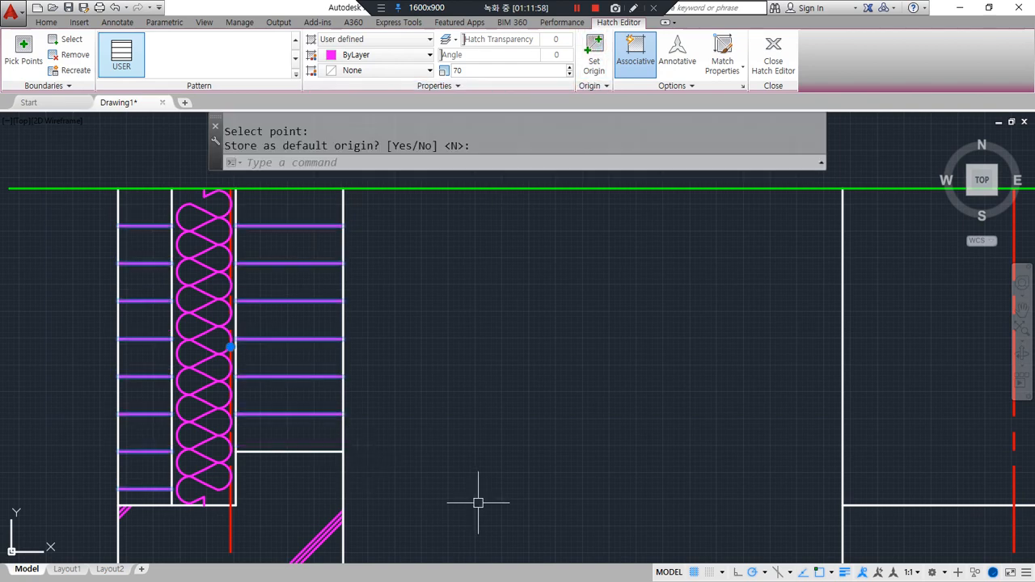
{"action": "key", "text": "Return"}
{"action": "key", "text": "Escape"}
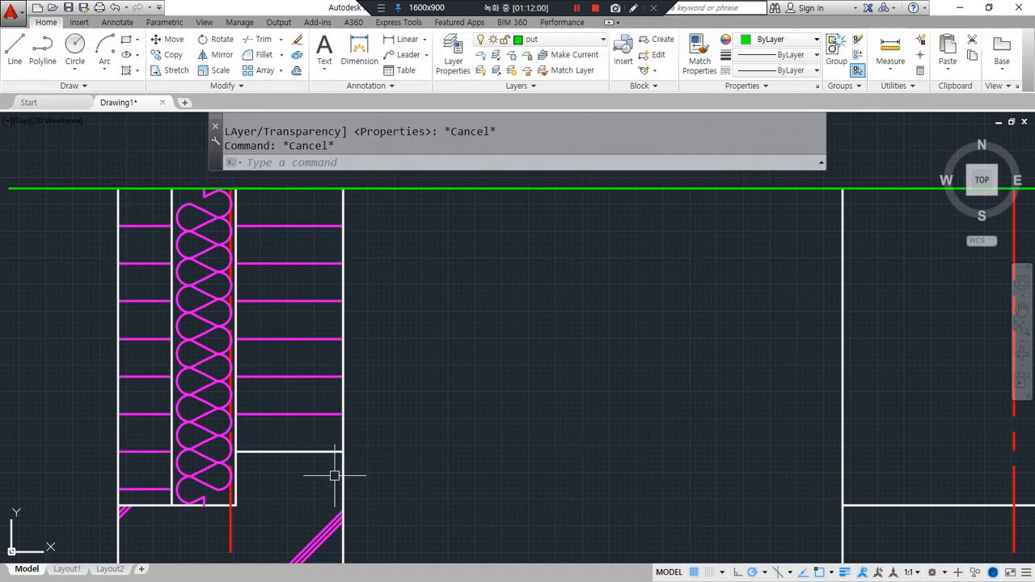
{"action": "mouse_move", "coordinate": [209, 536]}
{"action": "left_mouse_down"}
{"action": "mouse_move", "coordinate": [175, 160]}
{"action": "mouse_move", "coordinate": [327, 468]}
{"action": "mouse_move", "coordinate": [245, 479]}
{"action": "left_mouse_up"}
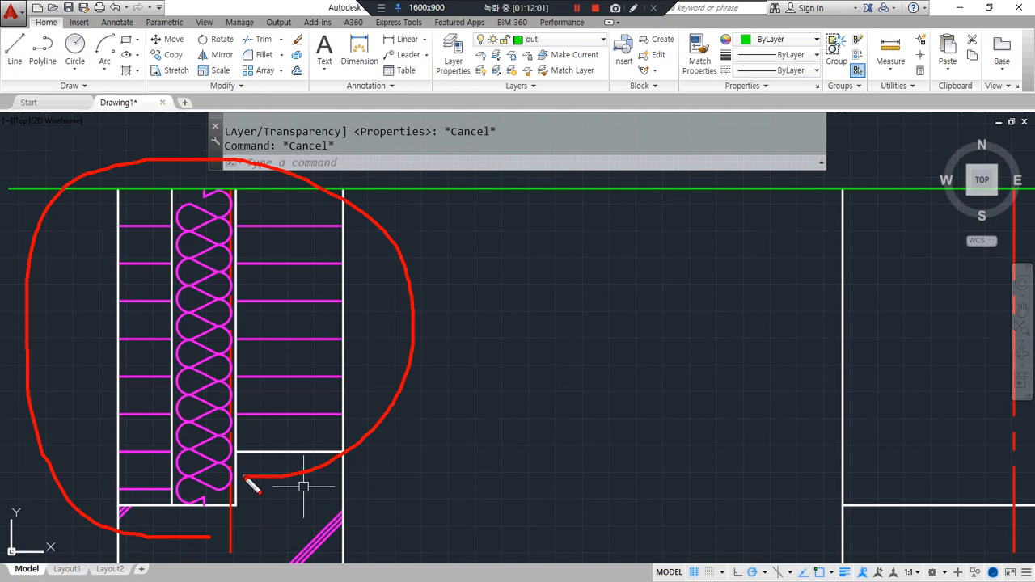
{"action": "key", "text": "Escape"}
- Change the first wall's horizontal line hatch from user-defined to the predefined pattern AR-BRSTD
{"action": "left_click", "coordinate": [294, 339]}
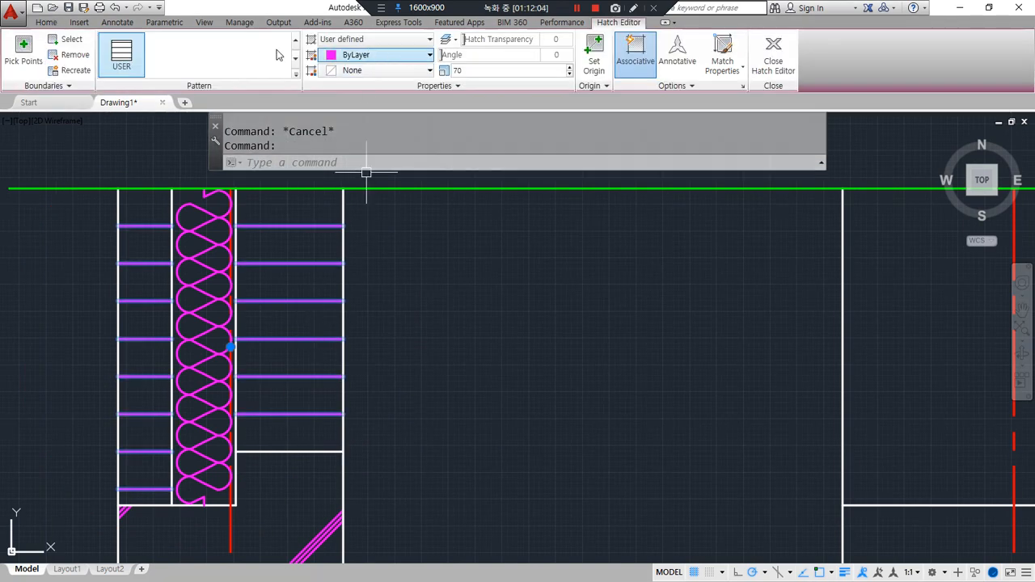
{"action": "left_click", "coordinate": [379, 39]}
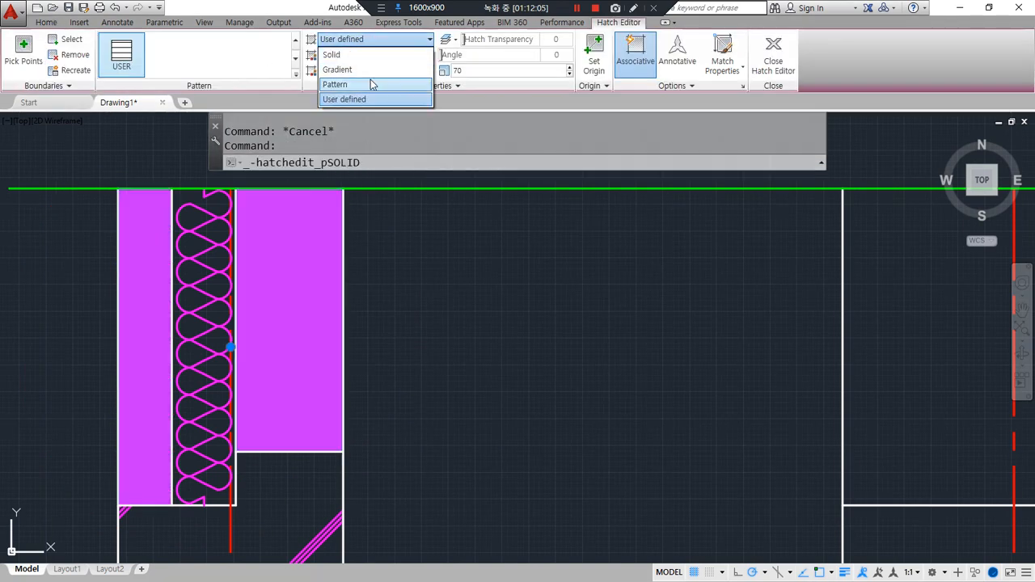
{"action": "left_click", "coordinate": [370, 84]}
{"action": "left_click", "coordinate": [295, 75]}
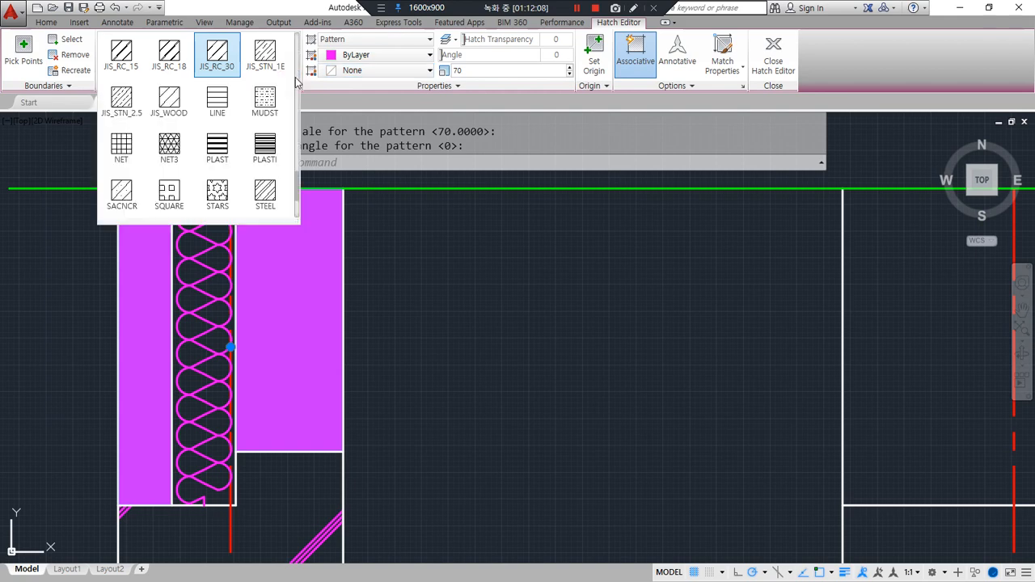
{"action": "scroll", "coordinate": [259, 148], "scroll_direction": "up", "scroll_amount": 13}
{"action": "scroll", "coordinate": [256, 138], "scroll_direction": "up", "scroll_amount": 3}
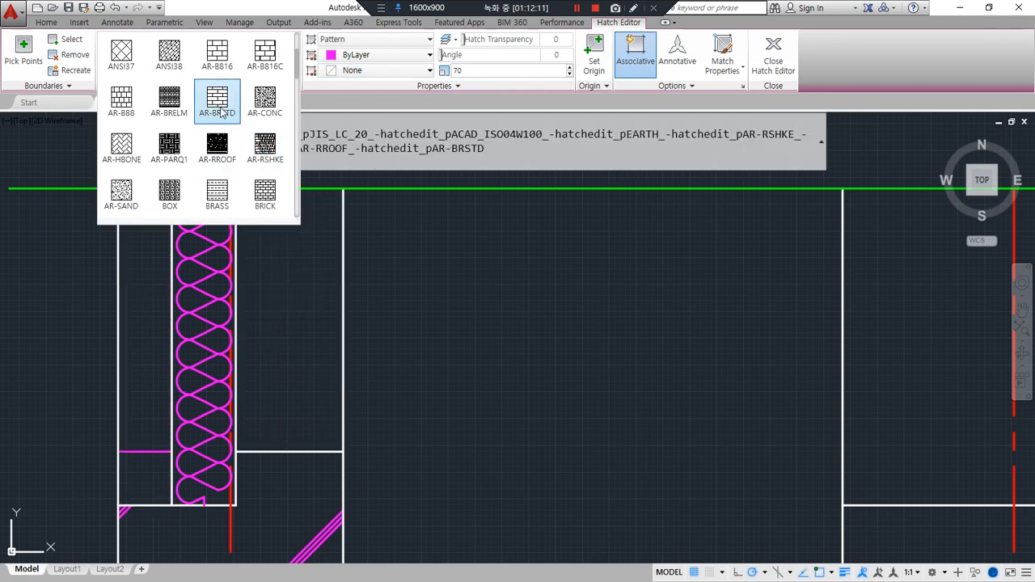
{"action": "left_click", "coordinate": [220, 110]}
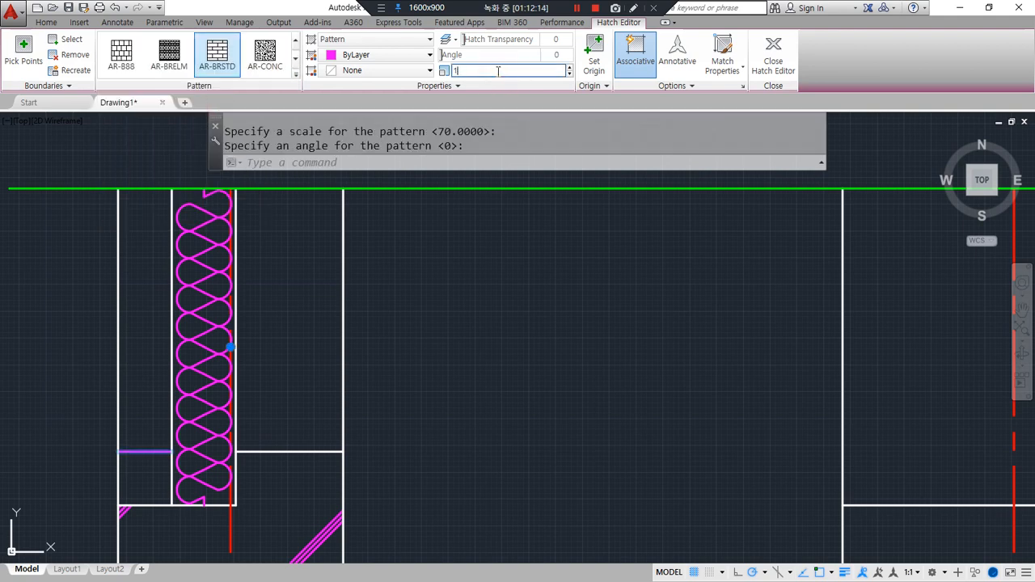
- Set the scale of the first wall's AR-BRSTD brick hatch to 1
{"action": "left_click", "coordinate": [497, 71]}
{"action": "type", "text": "1"}
{"action": "key", "text": "Return"}
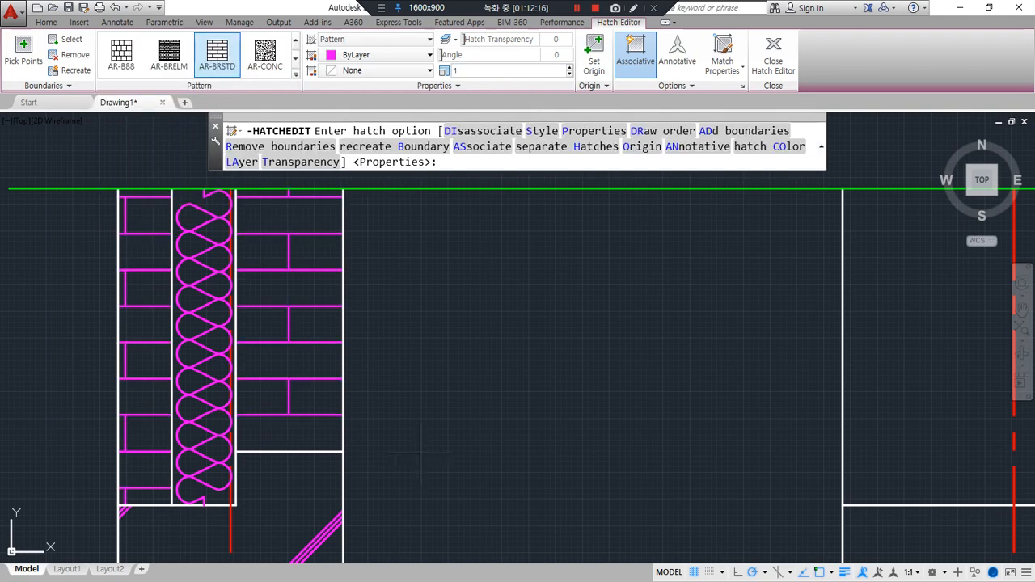
{"action": "key", "text": "Escape"}
{"action": "key", "text": "Escape"}
{"action": "mouse_move", "coordinate": [232, 407]}
{"action": "left_mouse_down"}
{"action": "mouse_move", "coordinate": [393, 398]}
{"action": "mouse_move", "coordinate": [303, 462]}
{"action": "left_mouse_up"}
{"action": "mouse_move", "coordinate": [157, 461]}
{"action": "left_mouse_down"}
{"action": "mouse_move", "coordinate": [234, 341]}
{"action": "mouse_move", "coordinate": [195, 400]}
{"action": "left_mouse_up"}
{"action": "key", "text": "Escape"}
{"action": "key", "text": "Escape"}
- Separate the first wall's brick hatch into independent hatches for the strips on either side of the insulation
{"action": "left_click", "coordinate": [170, 343]}
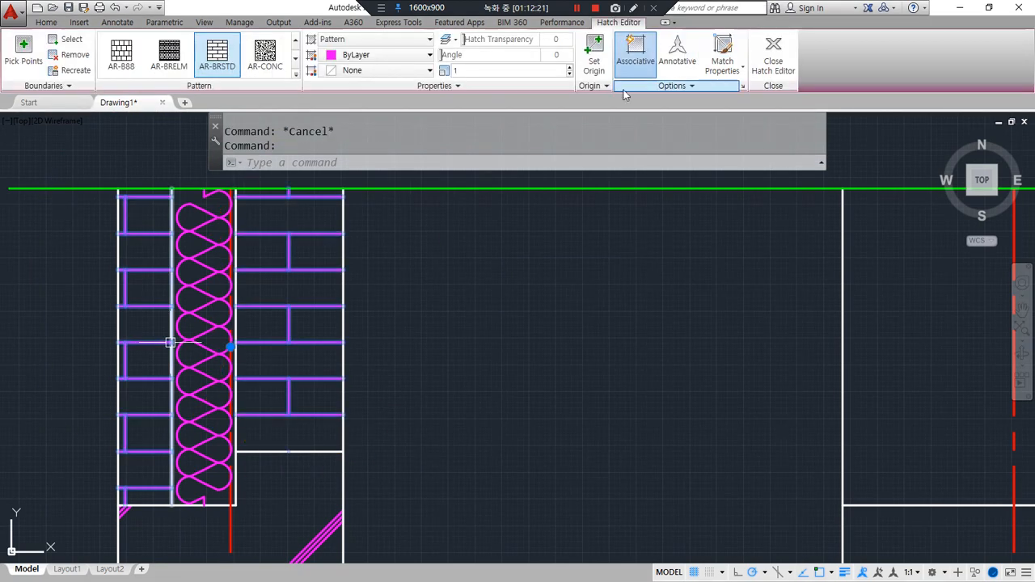
{"action": "left_click", "coordinate": [672, 87]}
{"action": "left_click", "coordinate": [688, 118]}
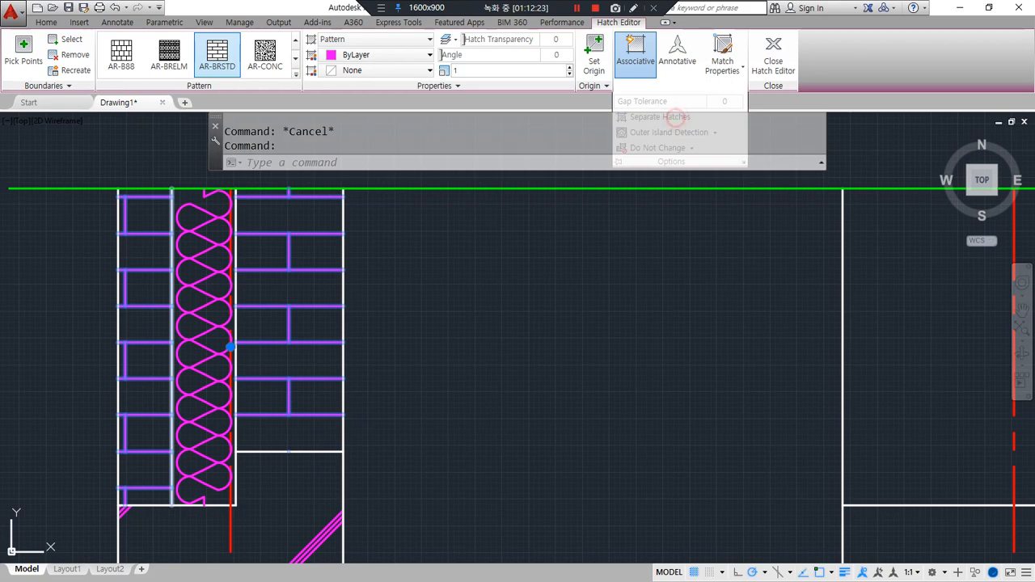
{"action": "key", "text": "Escape"}
- Set the origin of the brick hatch in the strip left of the insulation to that strip's lower-right corner
{"action": "left_click", "coordinate": [145, 345]}
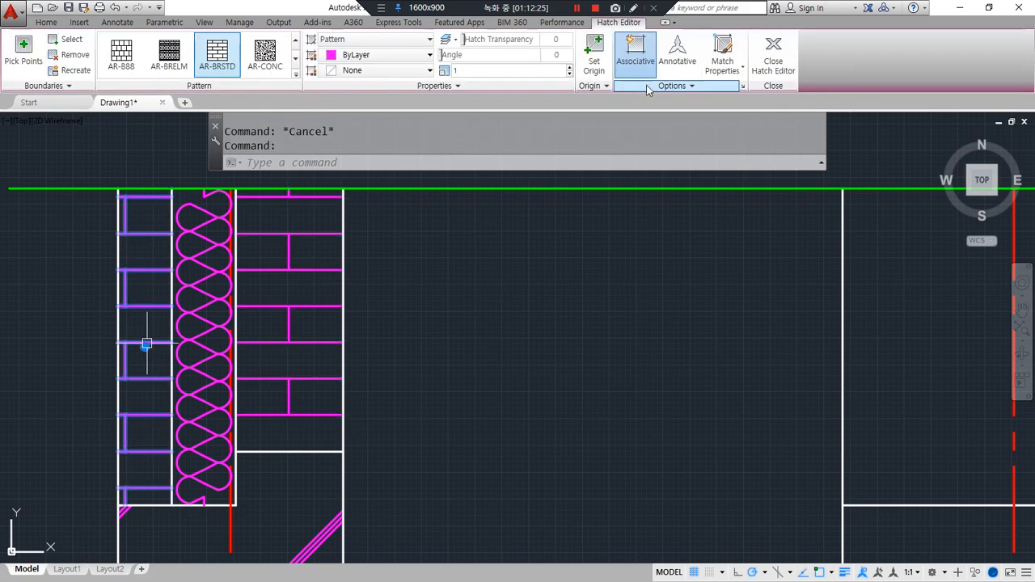
{"action": "left_click", "coordinate": [595, 57]}
{"action": "left_click", "coordinate": [171, 505]}
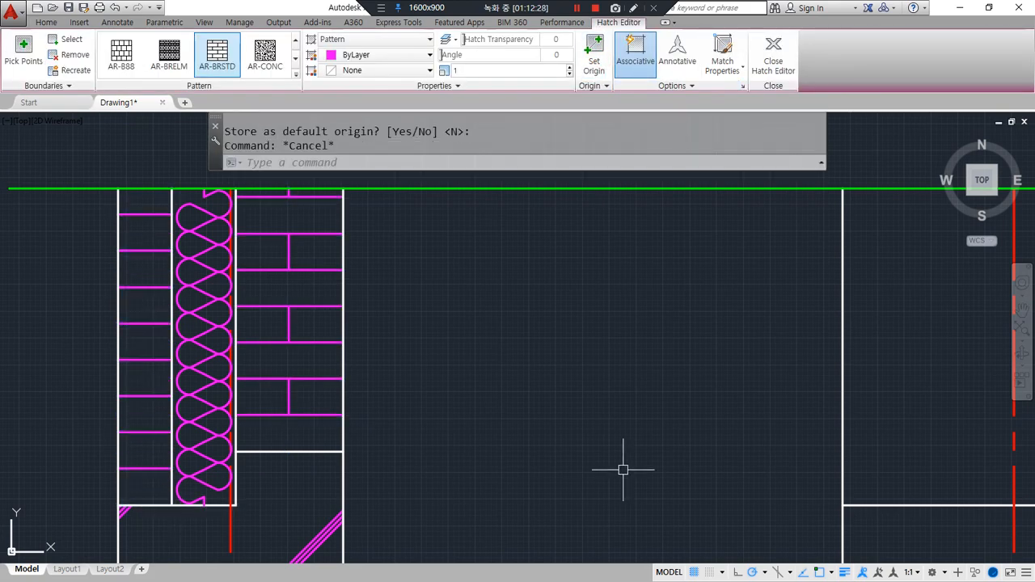
{"action": "key", "text": "Escape"}
{"action": "key", "text": "Escape"}
{"action": "scroll", "coordinate": [616, 452], "scroll_direction": "down", "scroll_amount": 2}
{"action": "mouse_move", "coordinate": [550, 480]}
{"action": "middle_mouse_down"}
{"action": "mouse_move", "coordinate": [328, 299]}
{"action": "mouse_move", "coordinate": [314, 344]}
{"action": "middle_mouse_up"}
{"action": "scroll", "coordinate": [423, 353], "scroll_direction": "down", "scroll_amount": 2}
{"action": "middle_click_drag", "start_coordinate": [660, 363], "coordinate": [612, 353]}
{"action": "key", "text": "ctrl+alt+d"}
{"action": "mouse_move", "coordinate": [246, 380]}
{"action": "left_mouse_down"}
{"action": "mouse_move", "coordinate": [246, 392]}
{"action": "mouse_move", "coordinate": [262, 367]}
{"action": "left_mouse_up"}
{"action": "left_click_drag", "start_coordinate": [242, 318], "coordinate": [465, 317]}
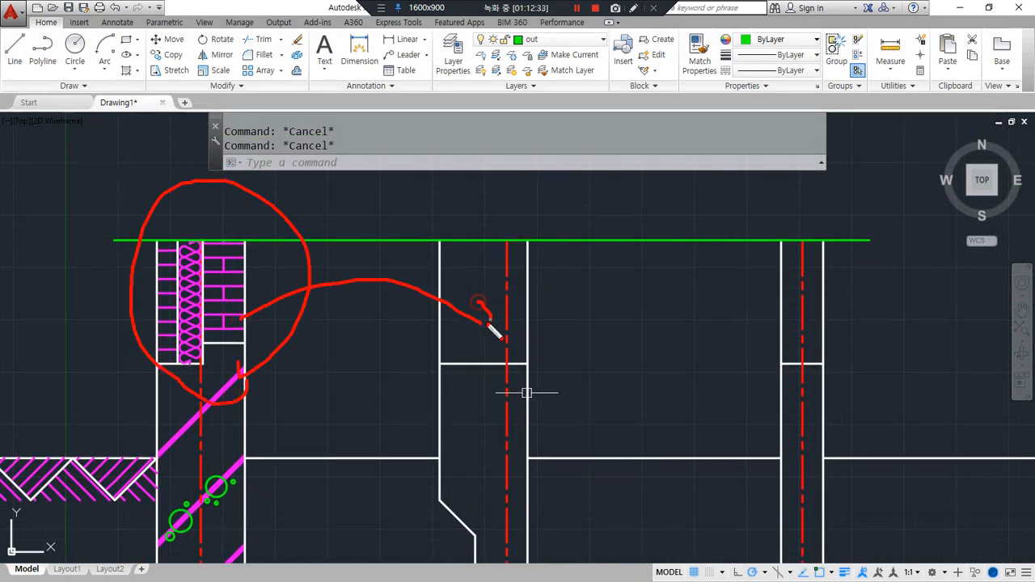